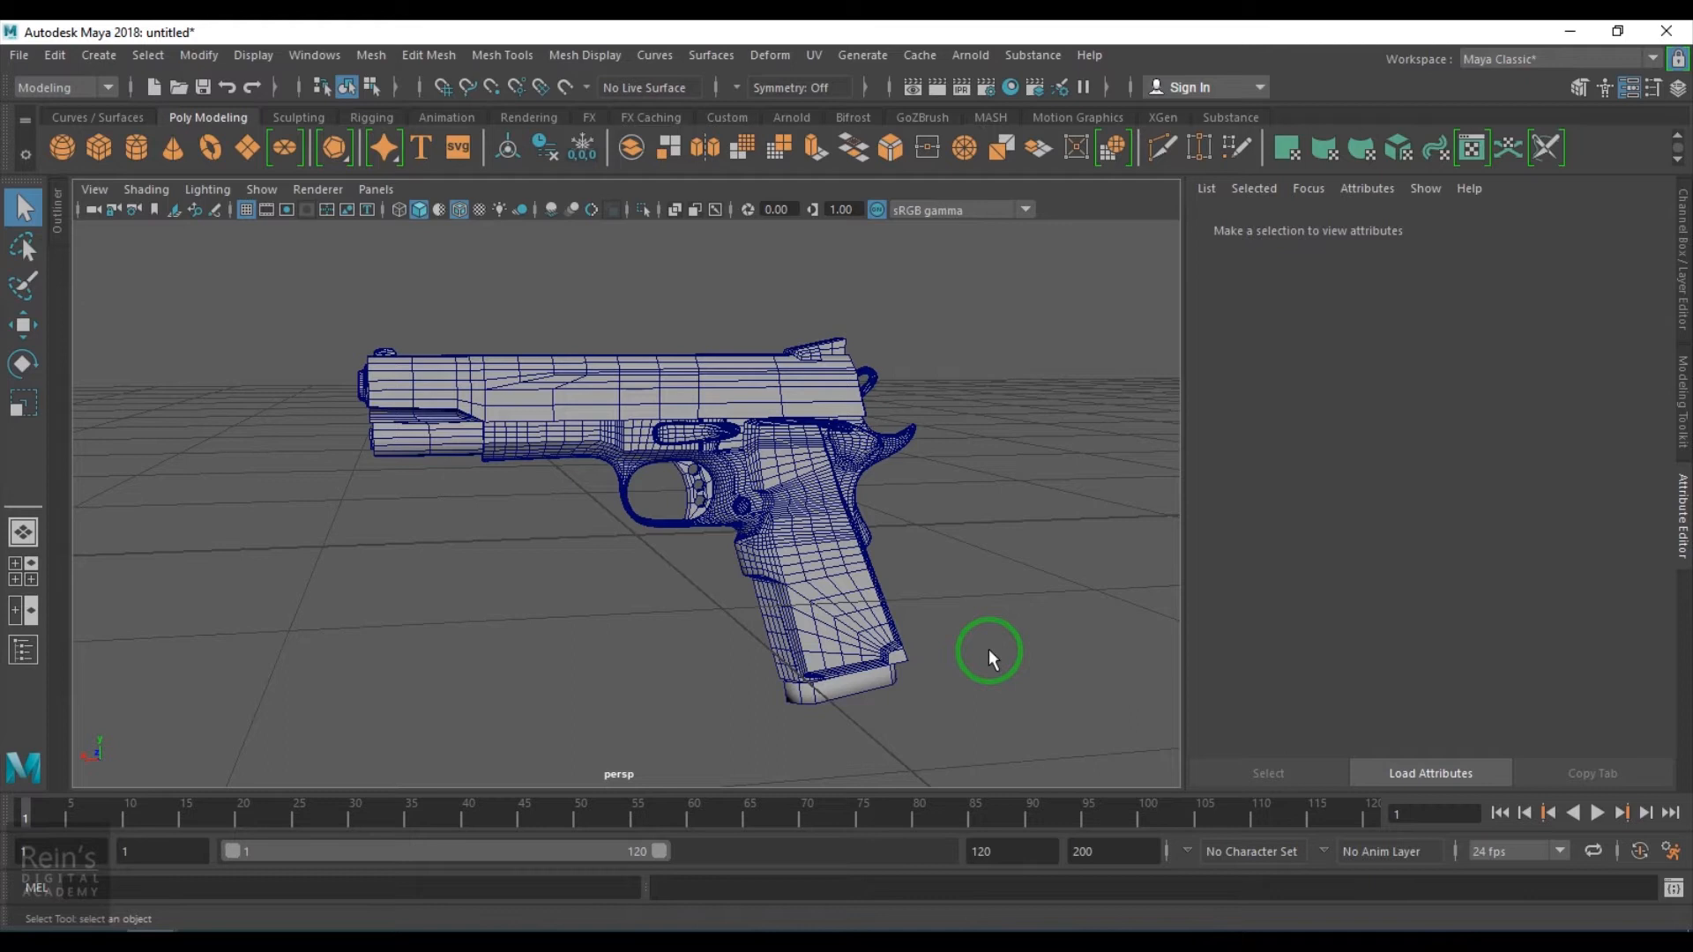
- Select the pistol model and examine its UV layout in the UV Editor before closing it
{"action": "left_click_drag", "start_coordinate": [1002, 539], "coordinate": [832, 580], "text": "alt"}
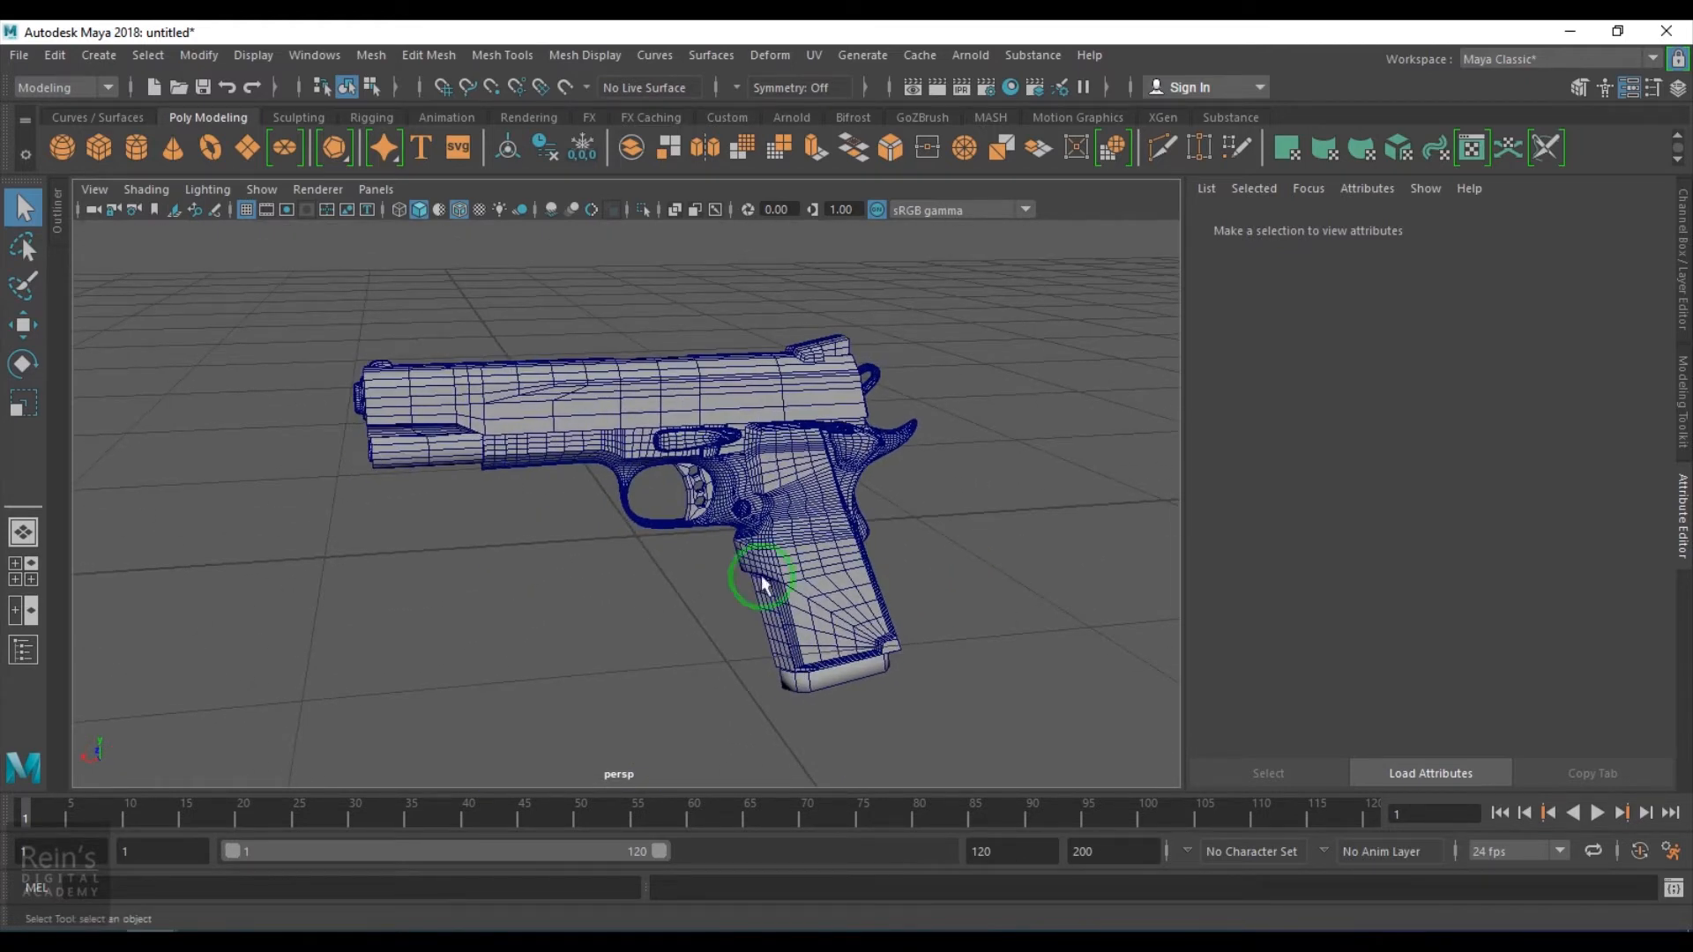
{"action": "left_click", "coordinate": [649, 474]}
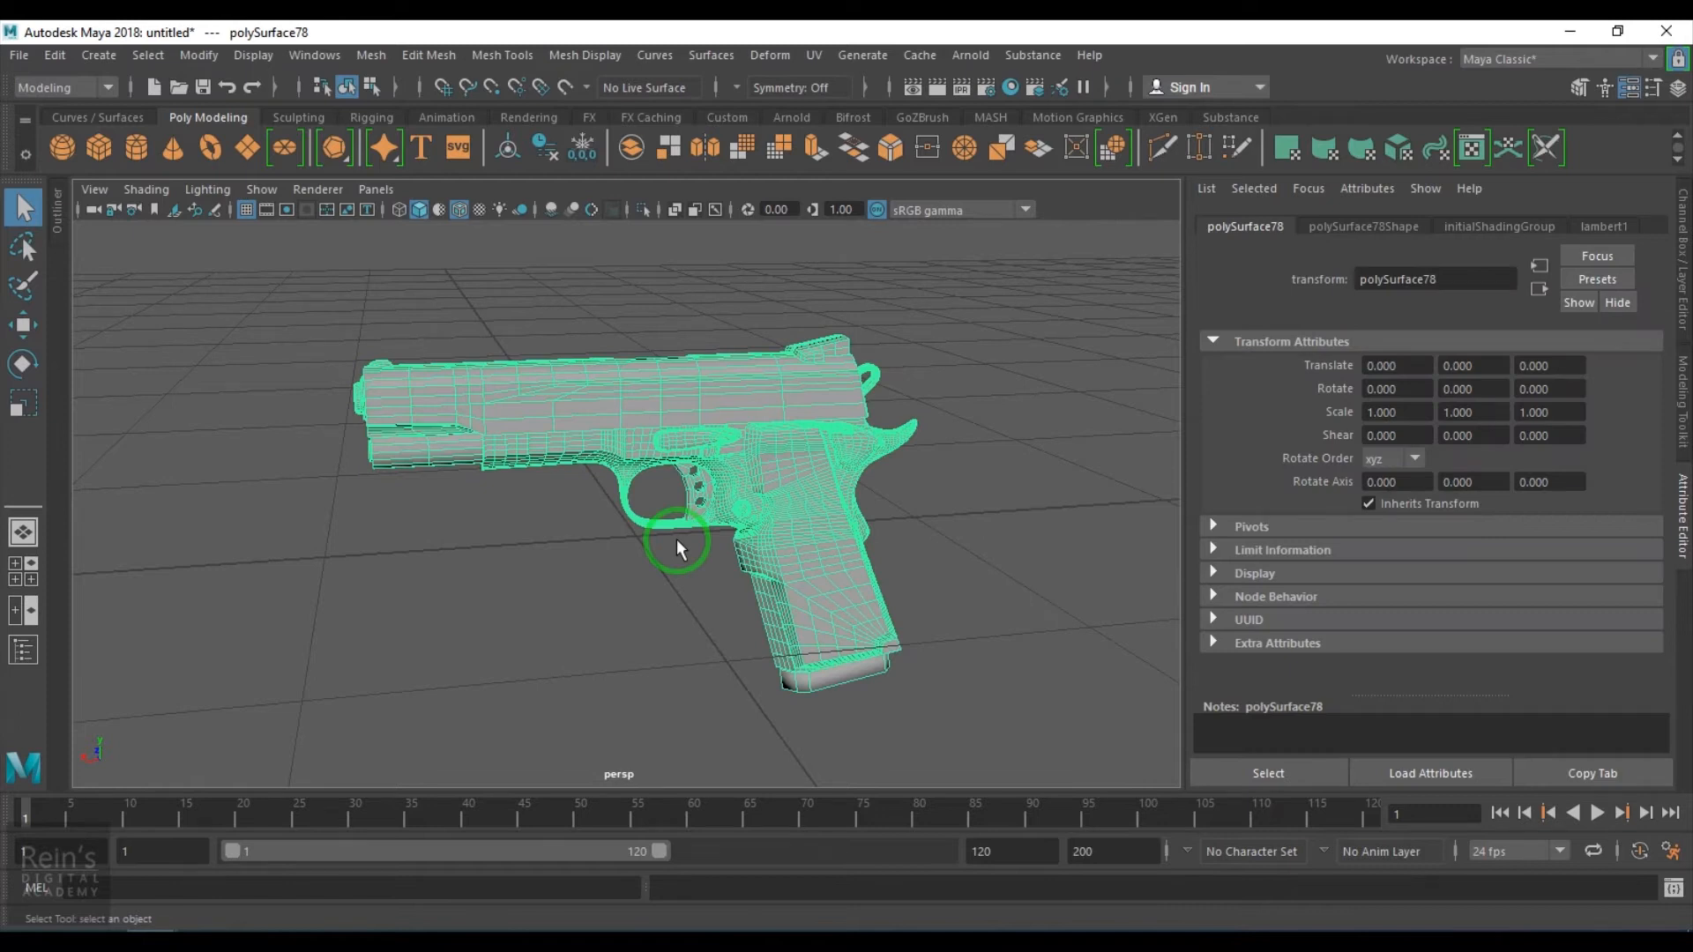
{"action": "left_click_drag", "start_coordinate": [675, 537], "coordinate": [824, 621], "text": "alt"}
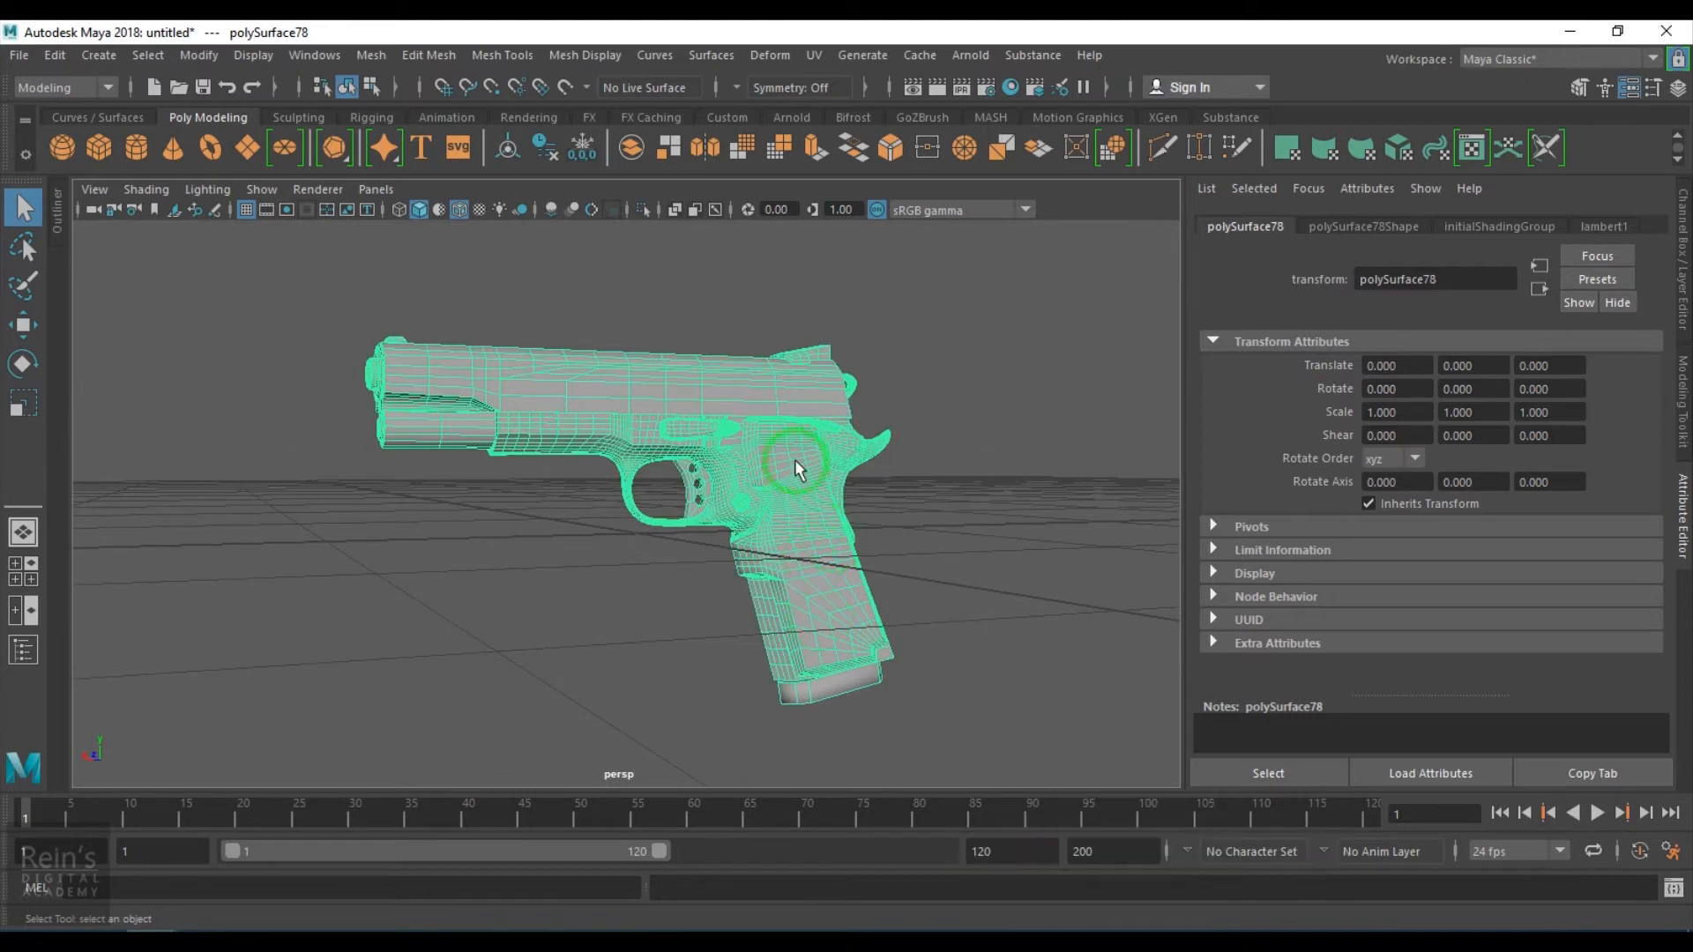
{"action": "left_click", "coordinate": [813, 55]}
{"action": "left_click", "coordinate": [842, 93]}
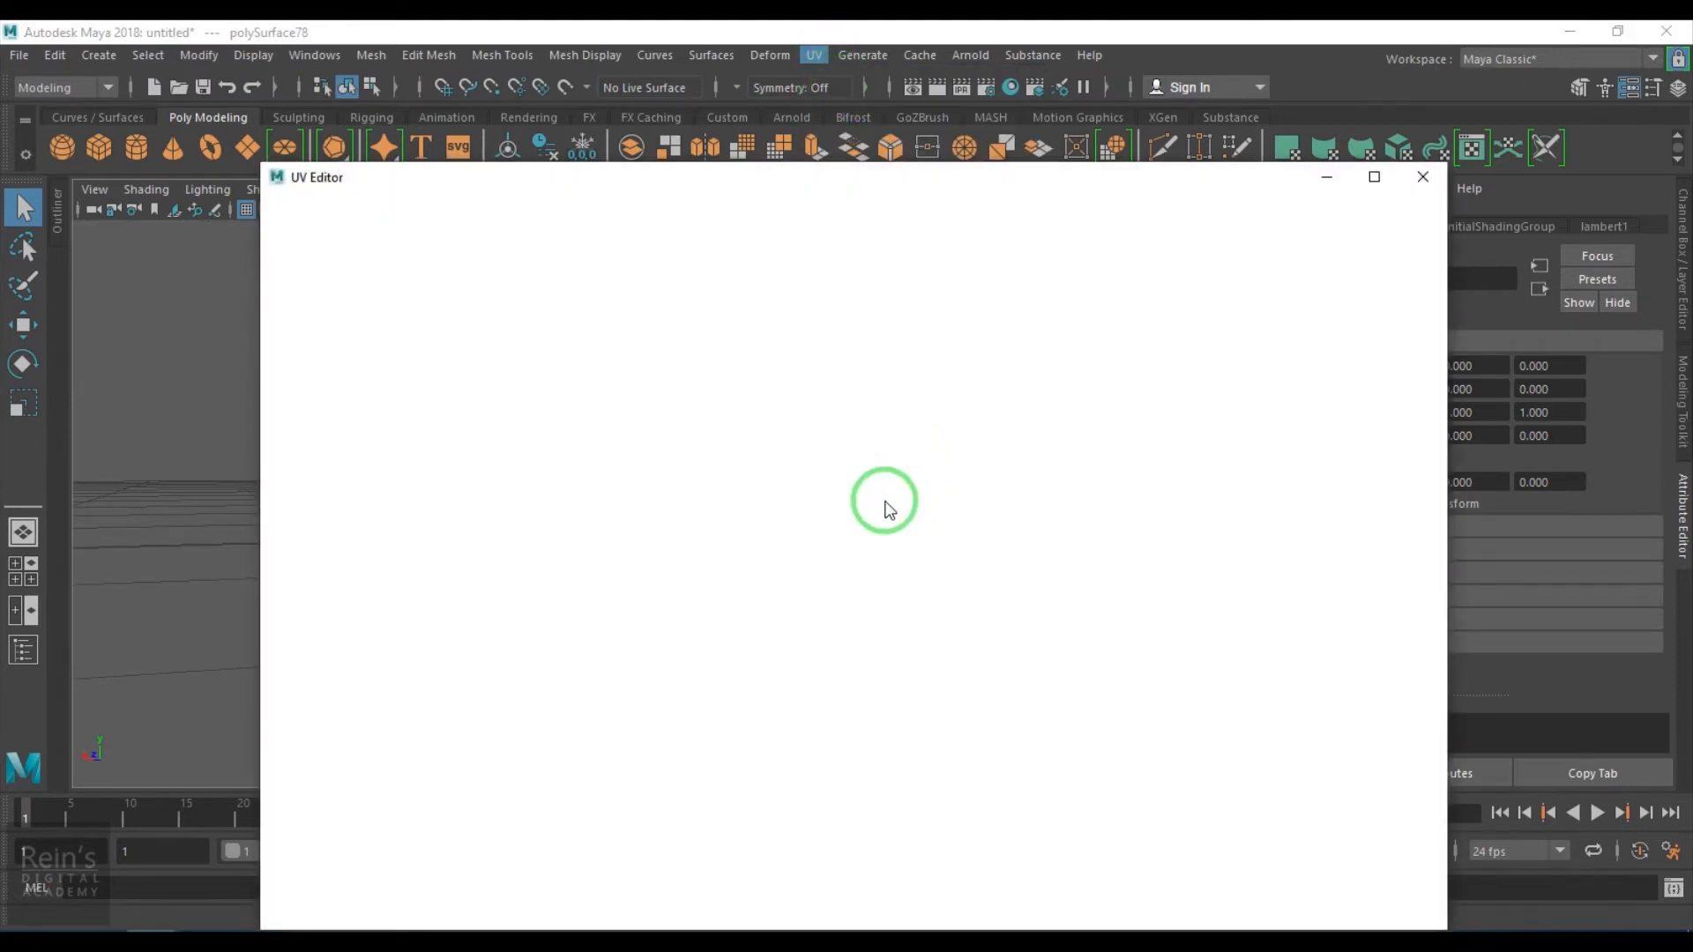
{"action": "left_click", "coordinate": [1188, 303]}
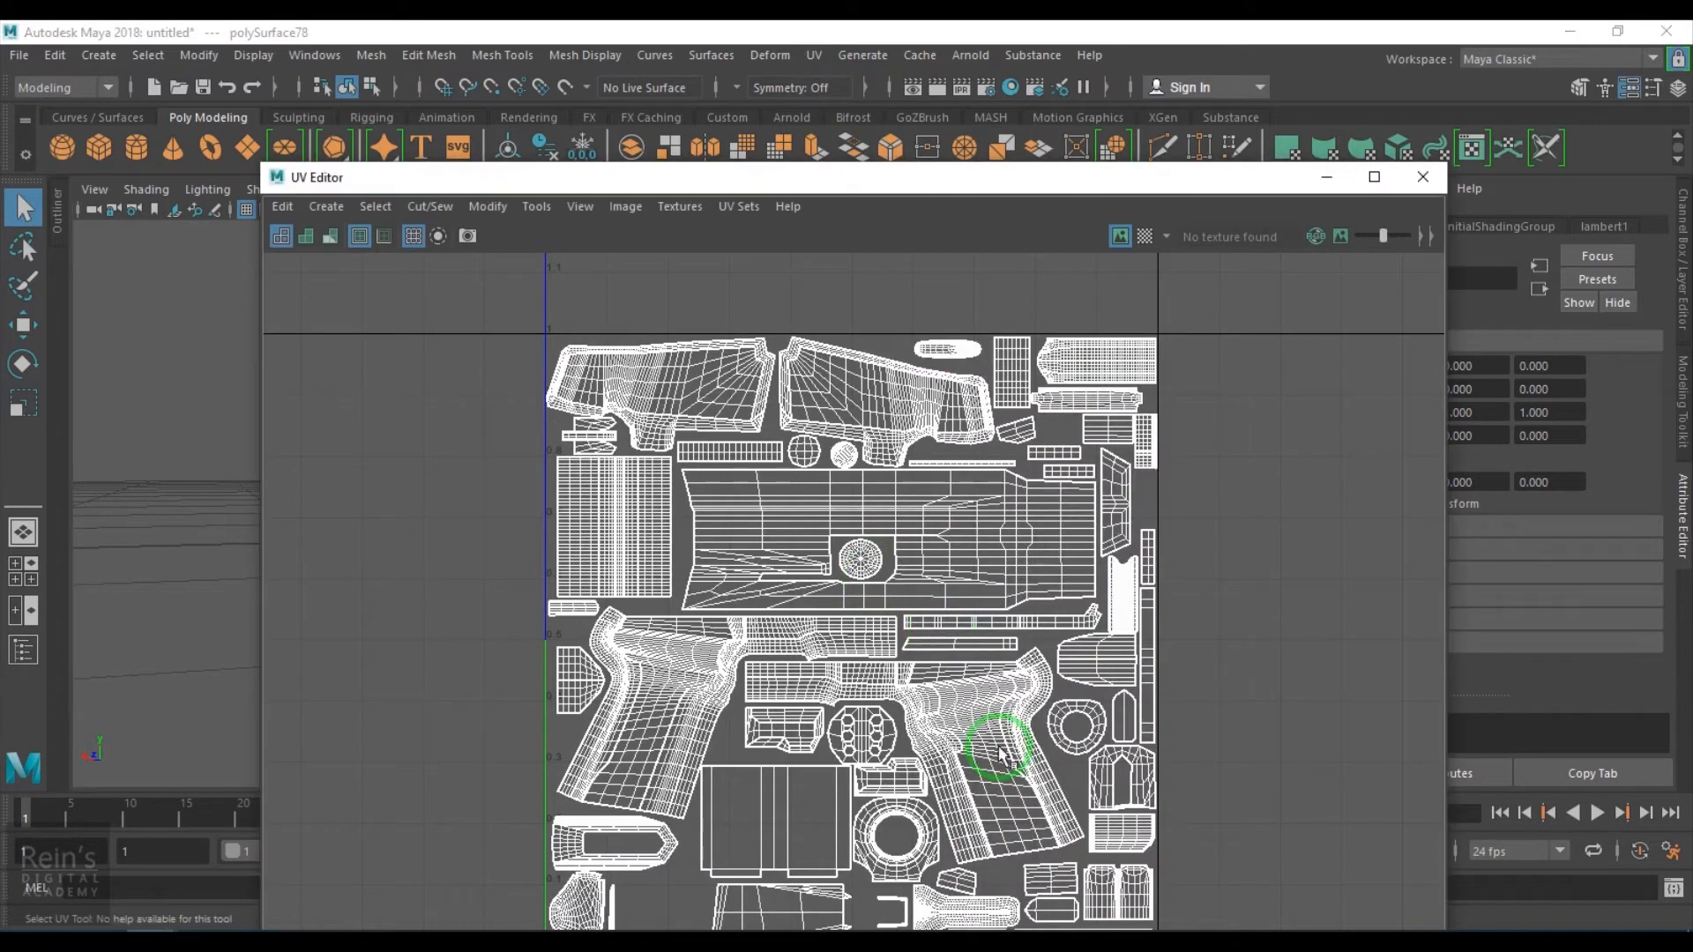
{"action": "middle_click_drag", "start_coordinate": [990, 744], "coordinate": [1002, 578], "text": "alt"}
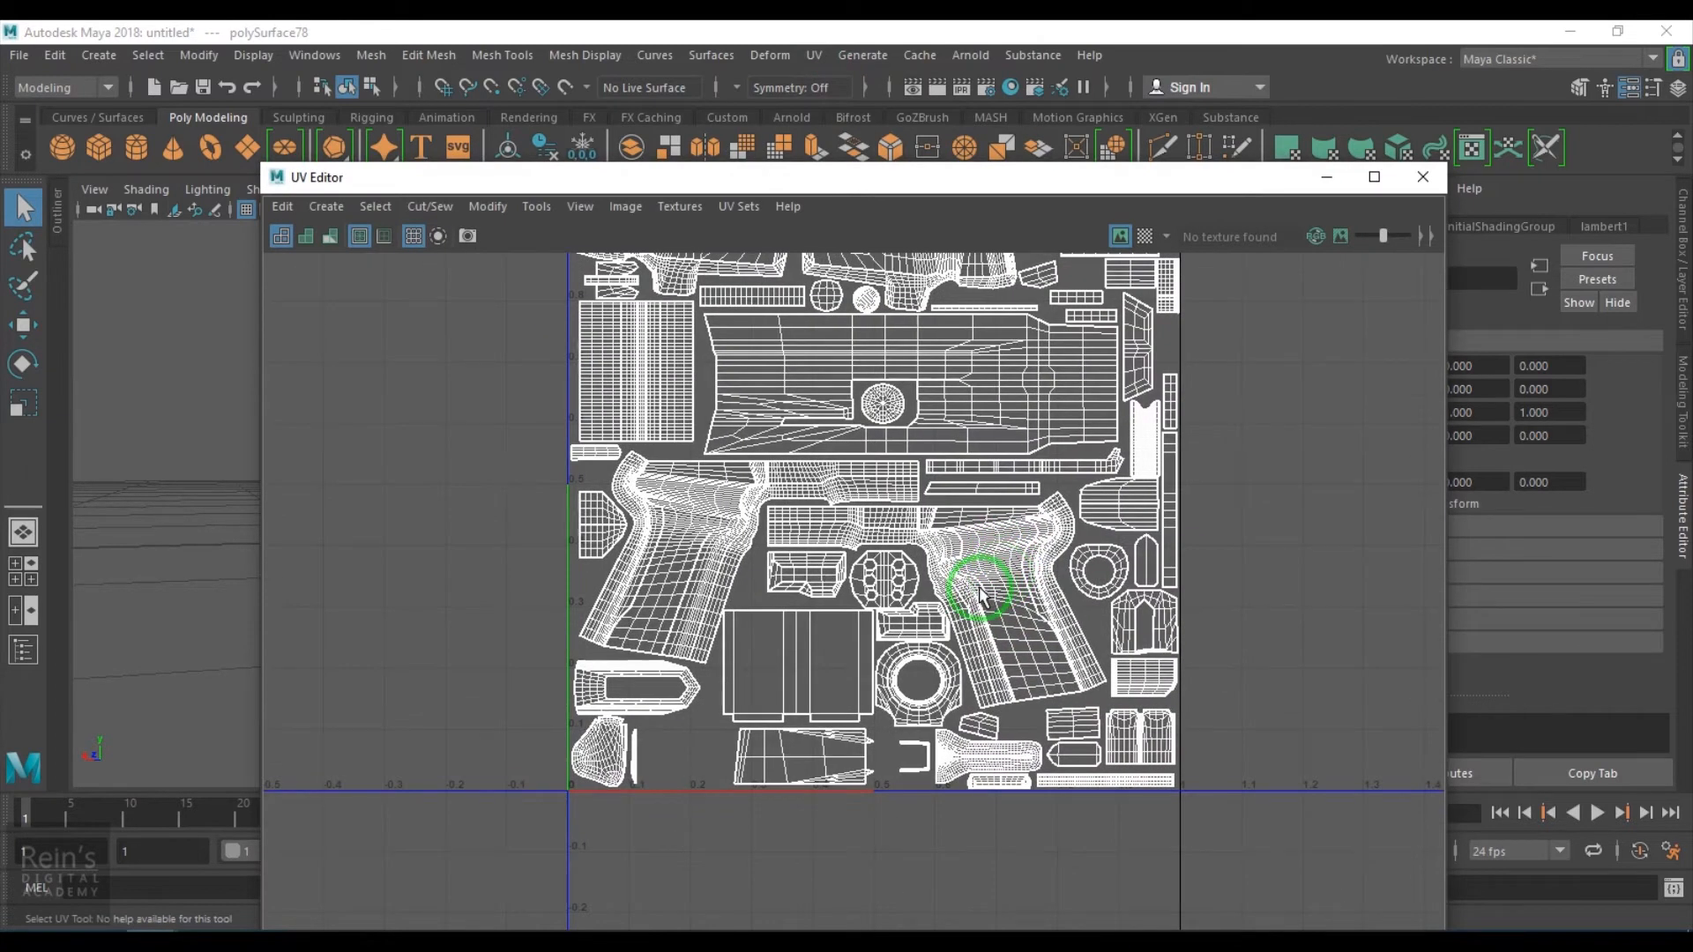
{"action": "scroll", "coordinate": [979, 595], "scroll_direction": "down", "scroll_amount": 2}
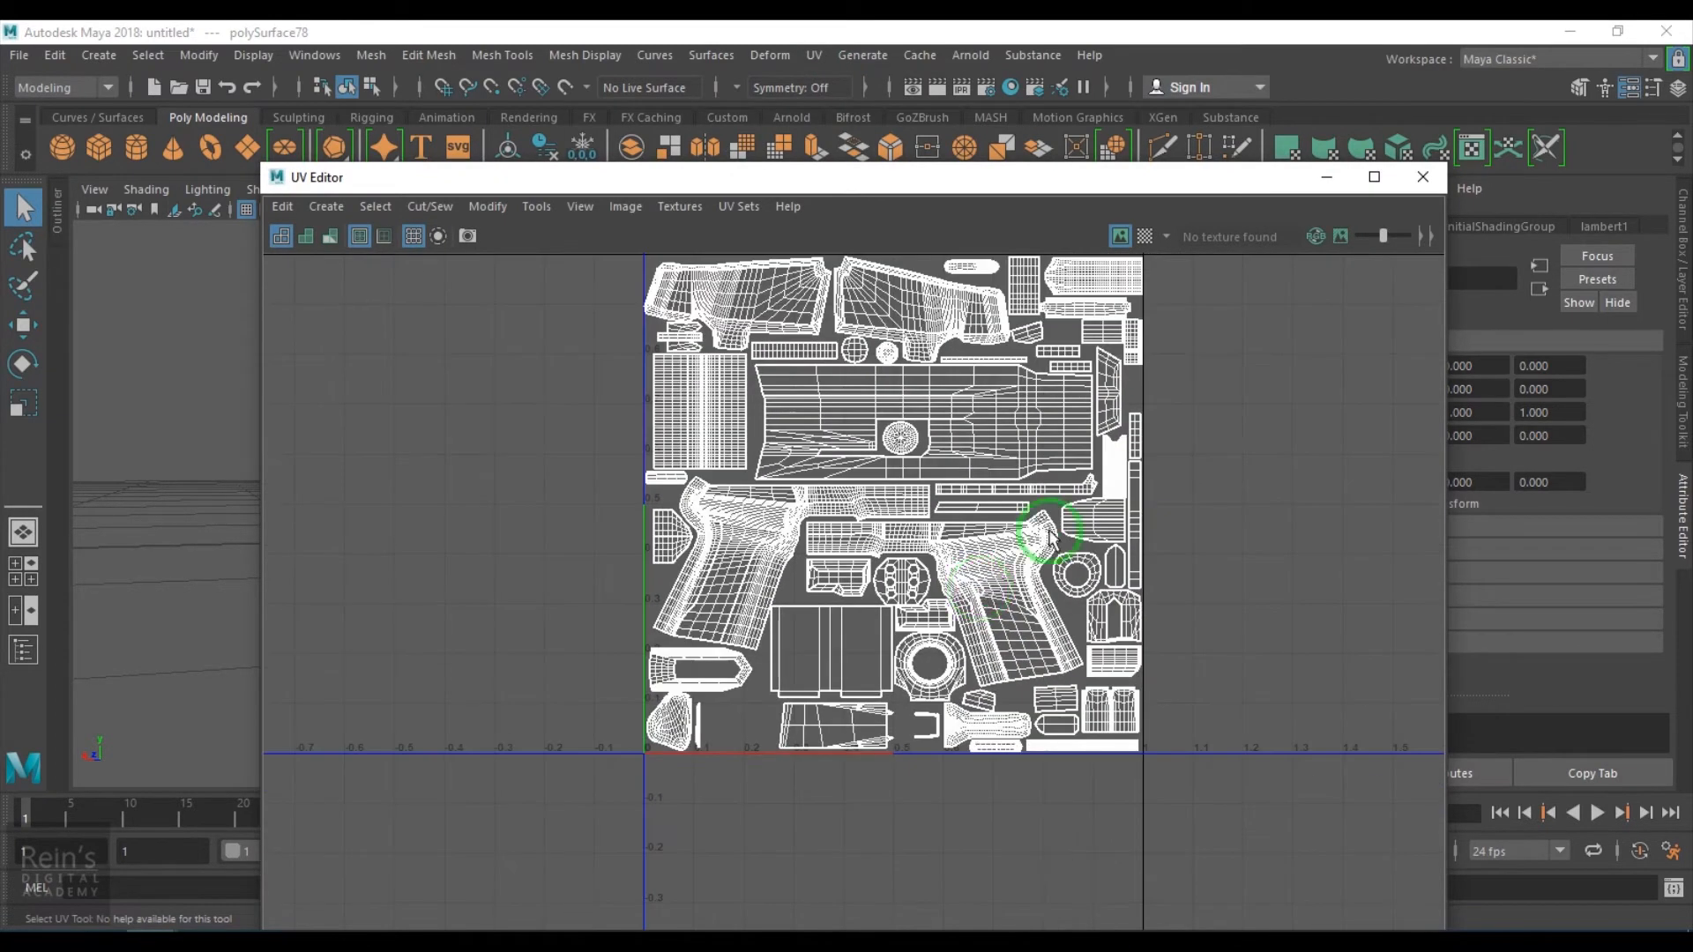
{"action": "scroll", "coordinate": [1012, 559], "scroll_direction": "down", "scroll_amount": 2}
{"action": "left_click", "coordinate": [1422, 176]}
- Select the whole pistol and assign it a new aiAmbientOcclusion Arnold shader
{"action": "left_click", "coordinate": [1036, 449]}
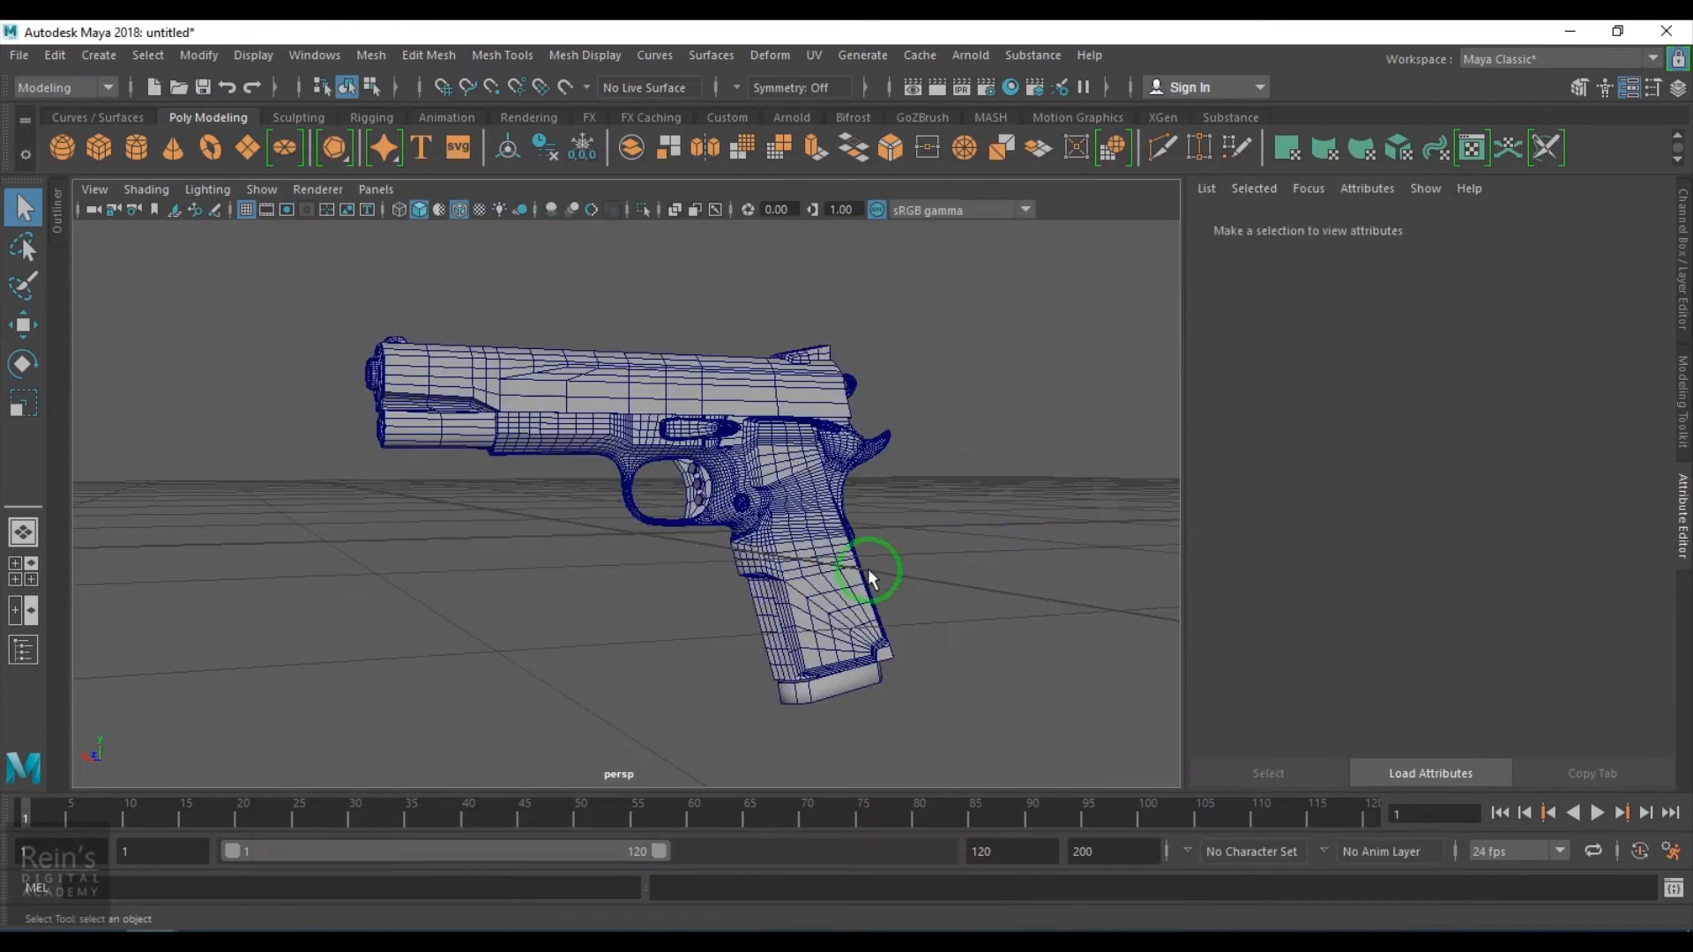
{"action": "left_click", "coordinate": [688, 529]}
{"action": "left_click_drag", "start_coordinate": [925, 650], "coordinate": [986, 648], "text": "alt"}
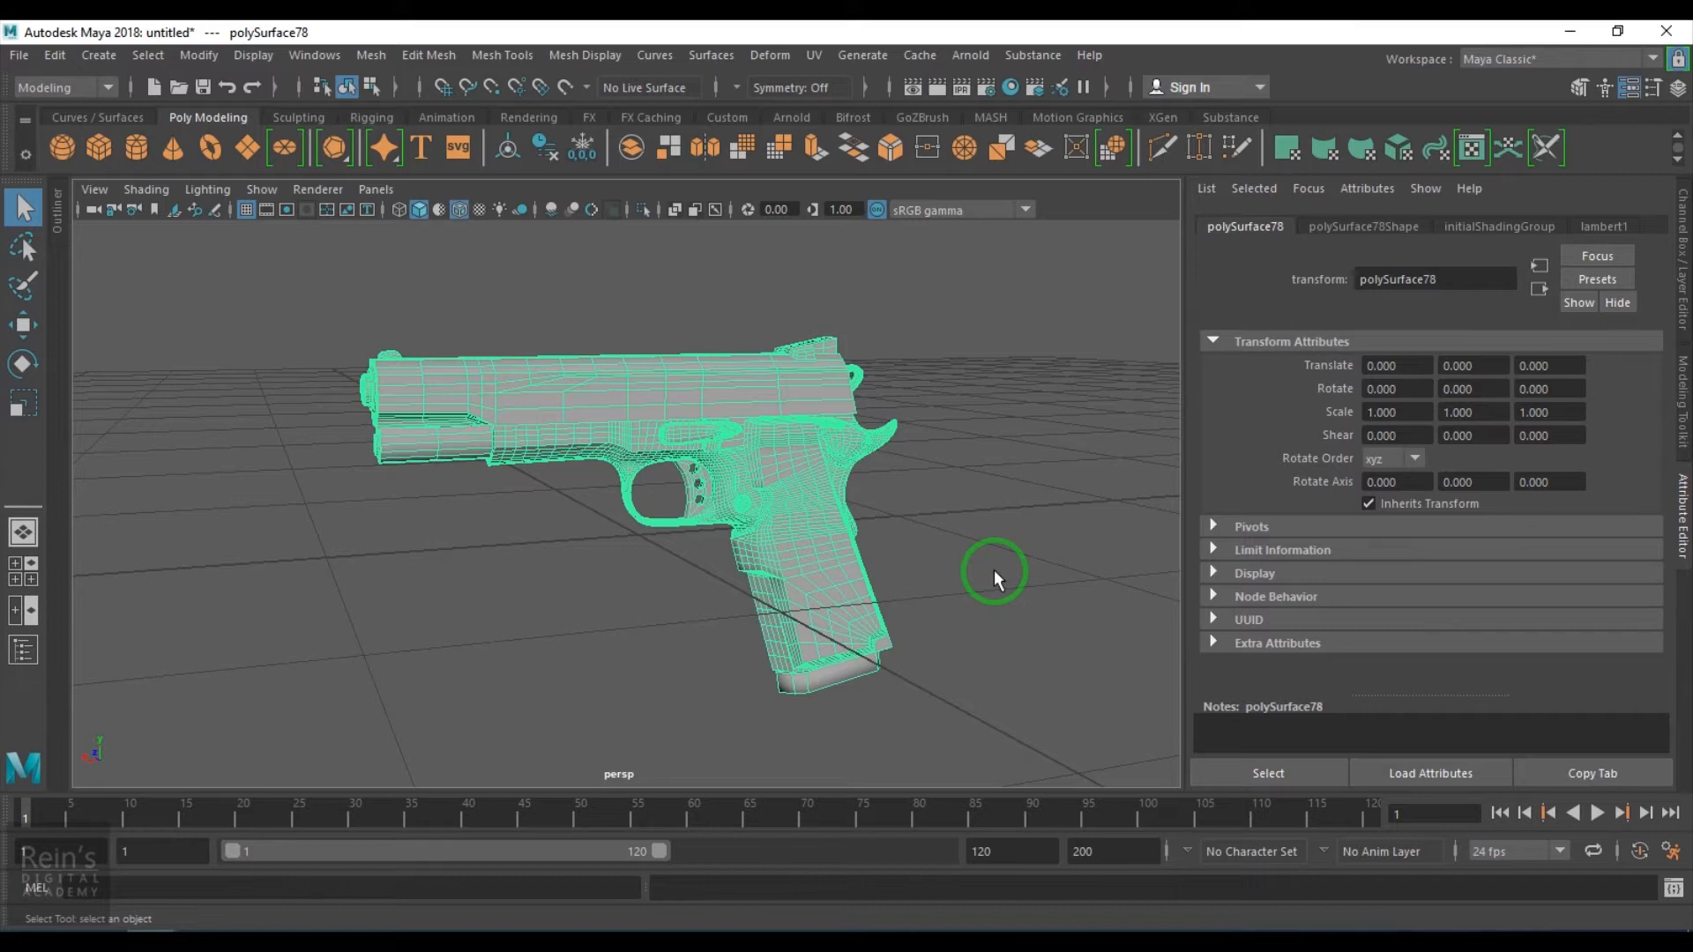
{"action": "left_click", "coordinate": [888, 663]}
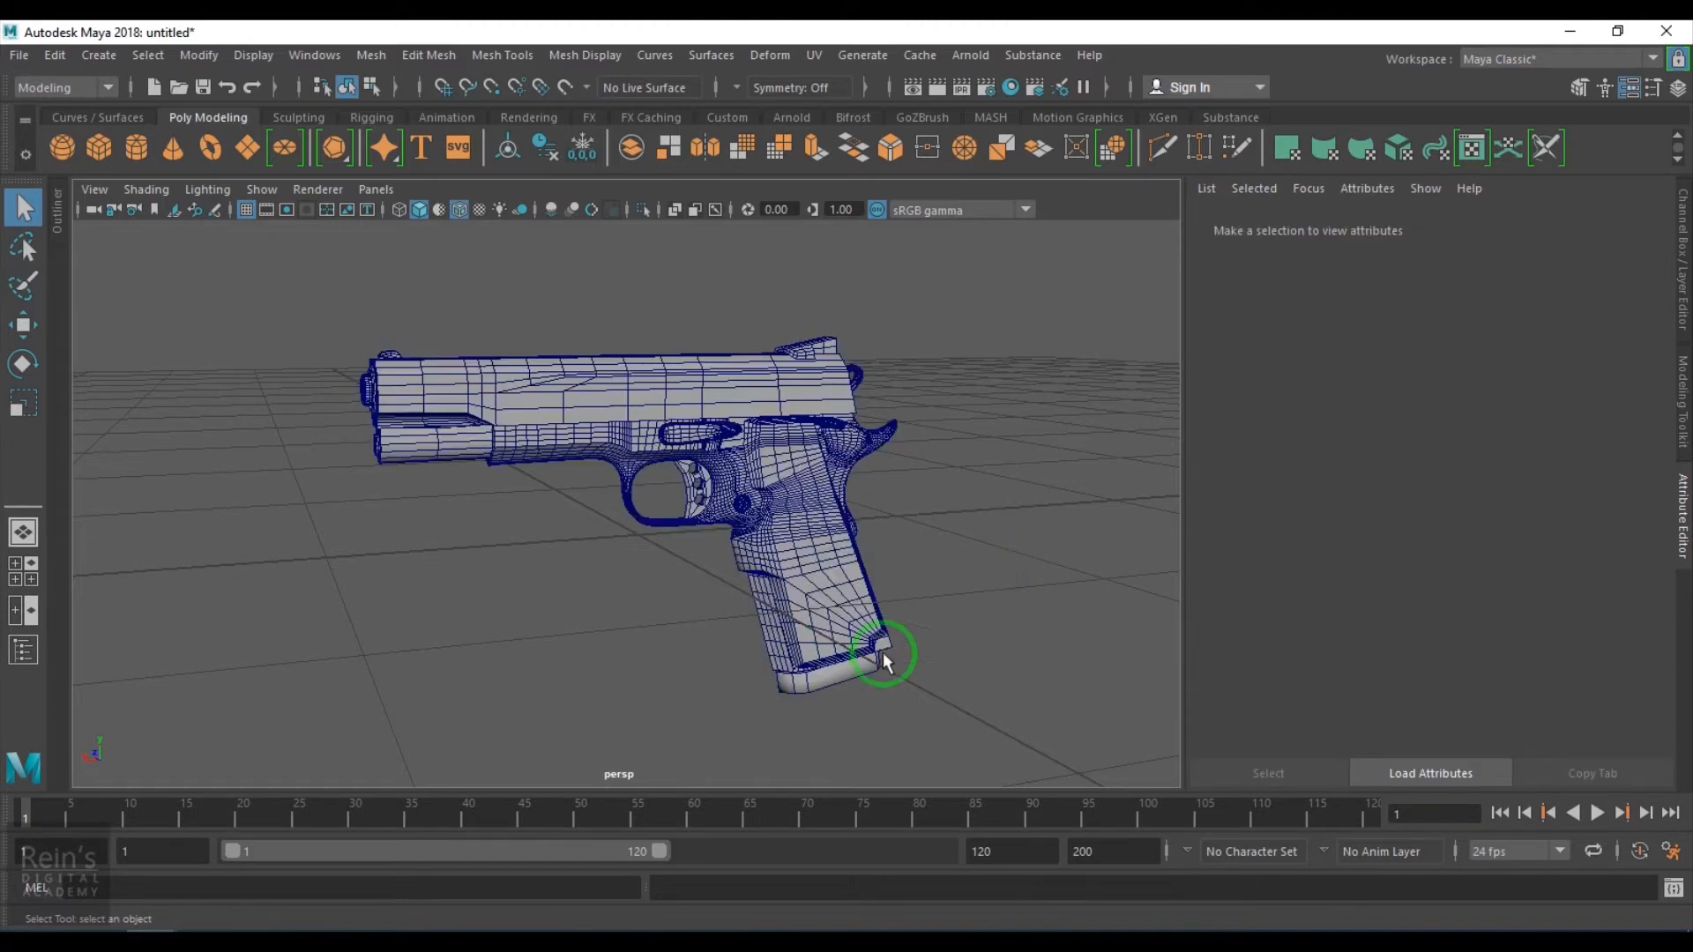
{"action": "left_click_drag", "start_coordinate": [567, 332], "coordinate": [923, 733]}
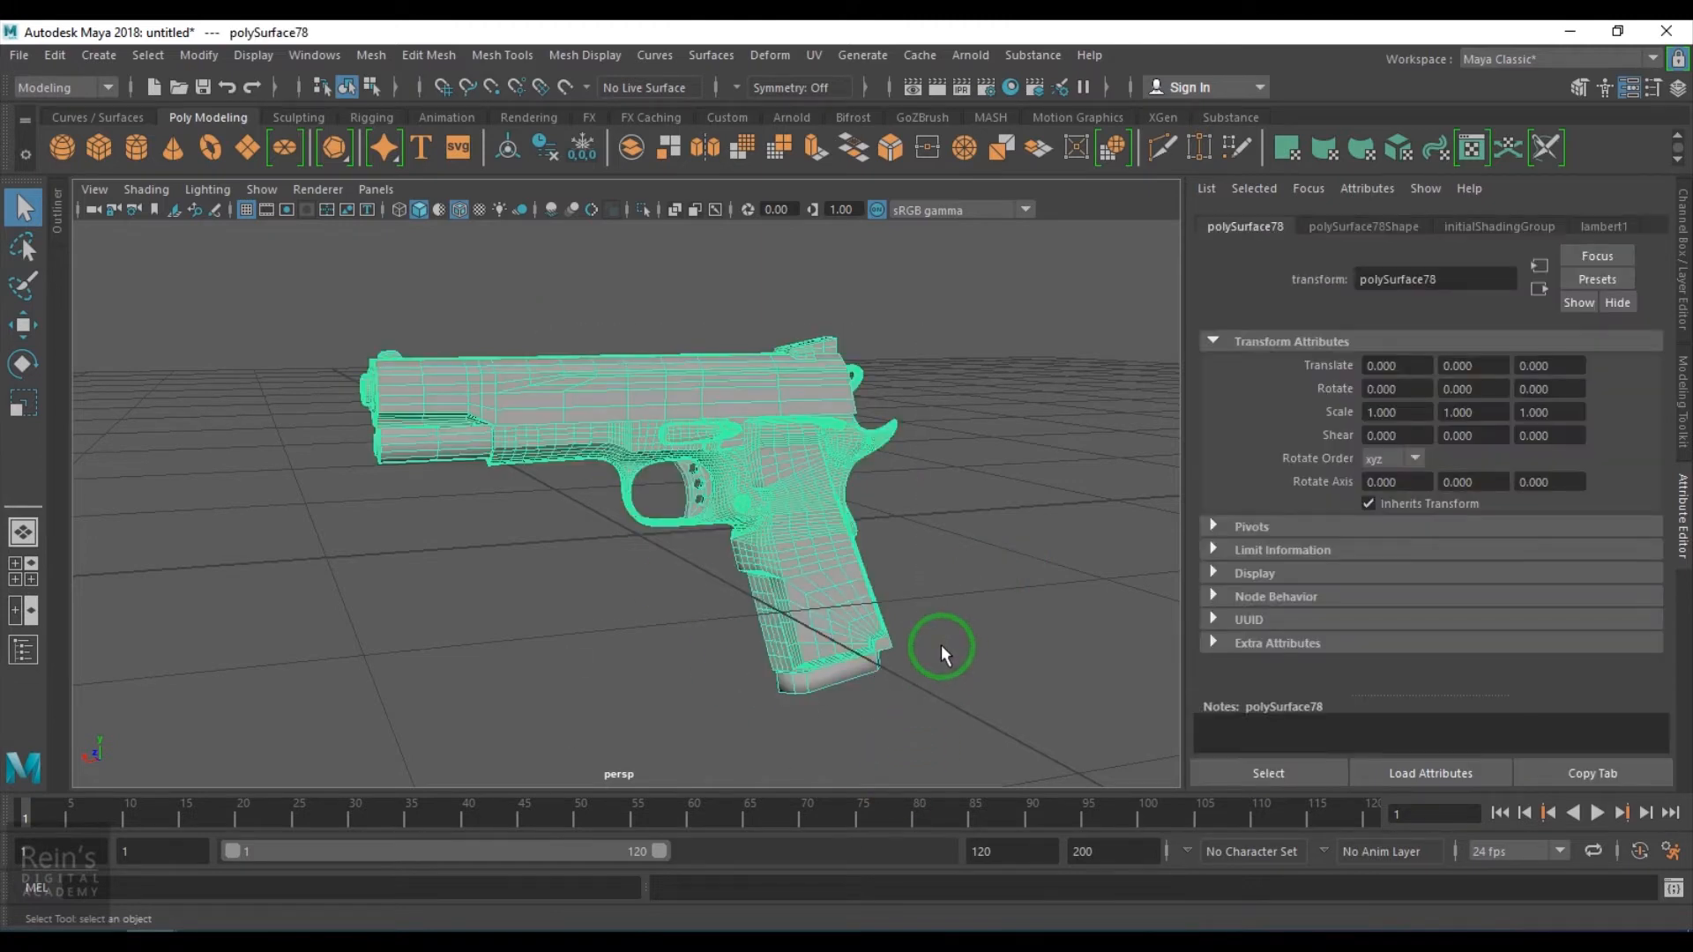
{"action": "right_click_drag", "start_coordinate": [940, 643], "coordinate": [947, 636]}
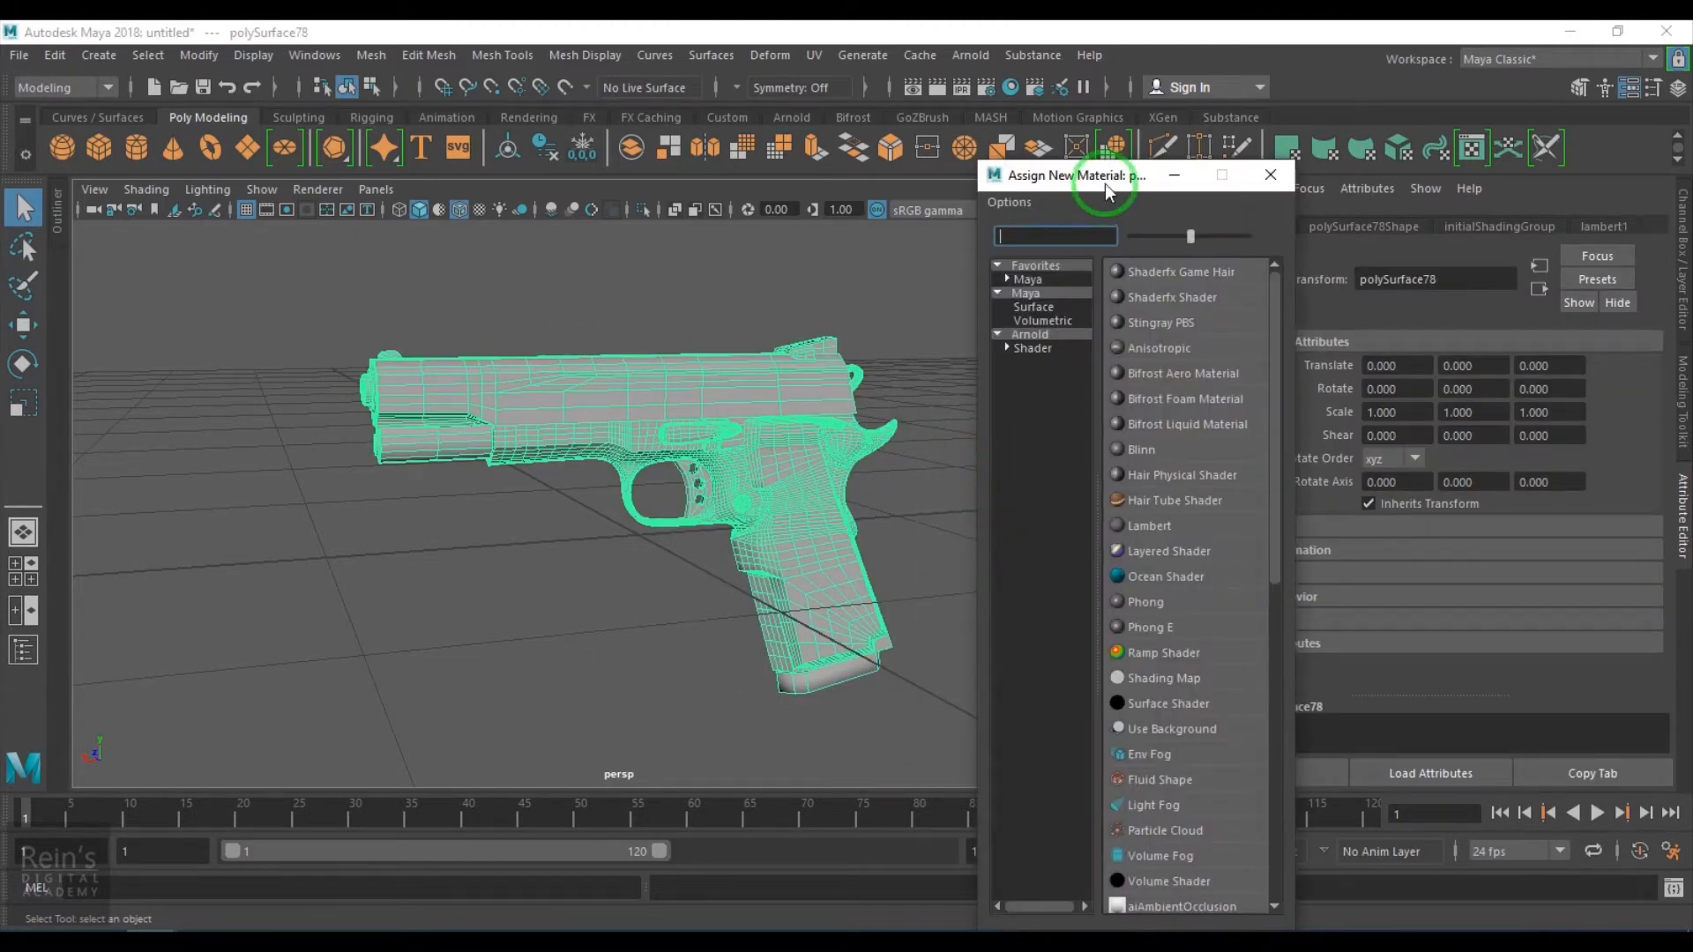
{"action": "left_click_drag", "start_coordinate": [1104, 183], "coordinate": [1009, 117]}
{"action": "left_click", "coordinate": [937, 281]}
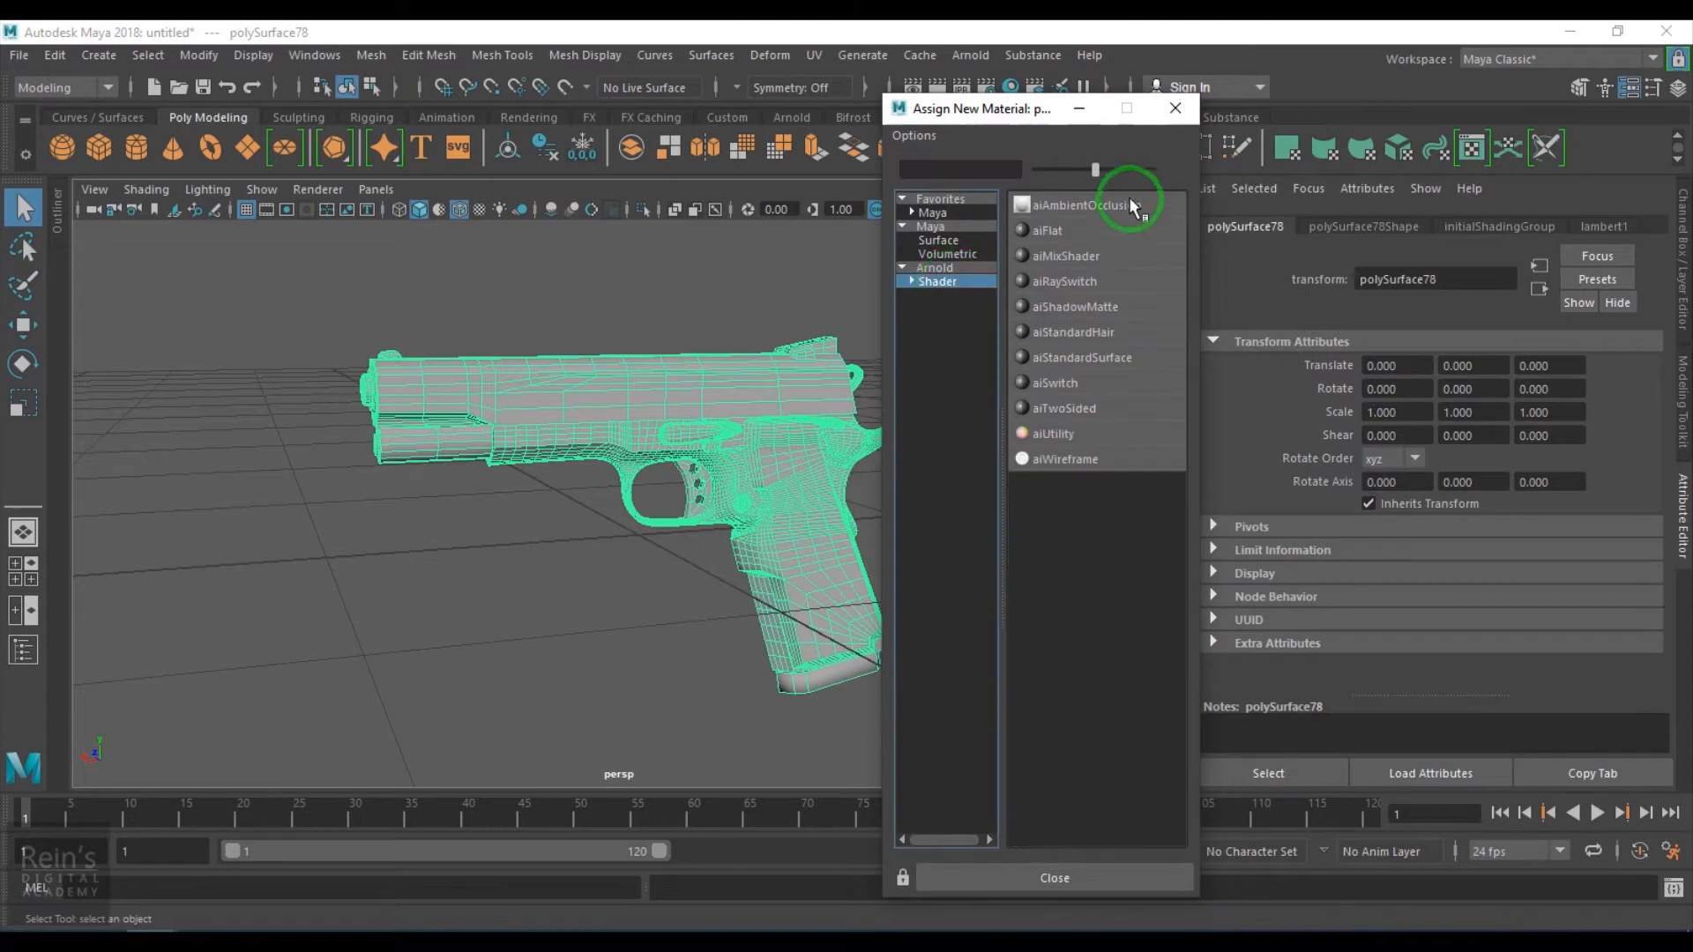
{"action": "left_click_drag", "start_coordinate": [1095, 169], "coordinate": [1153, 169]}
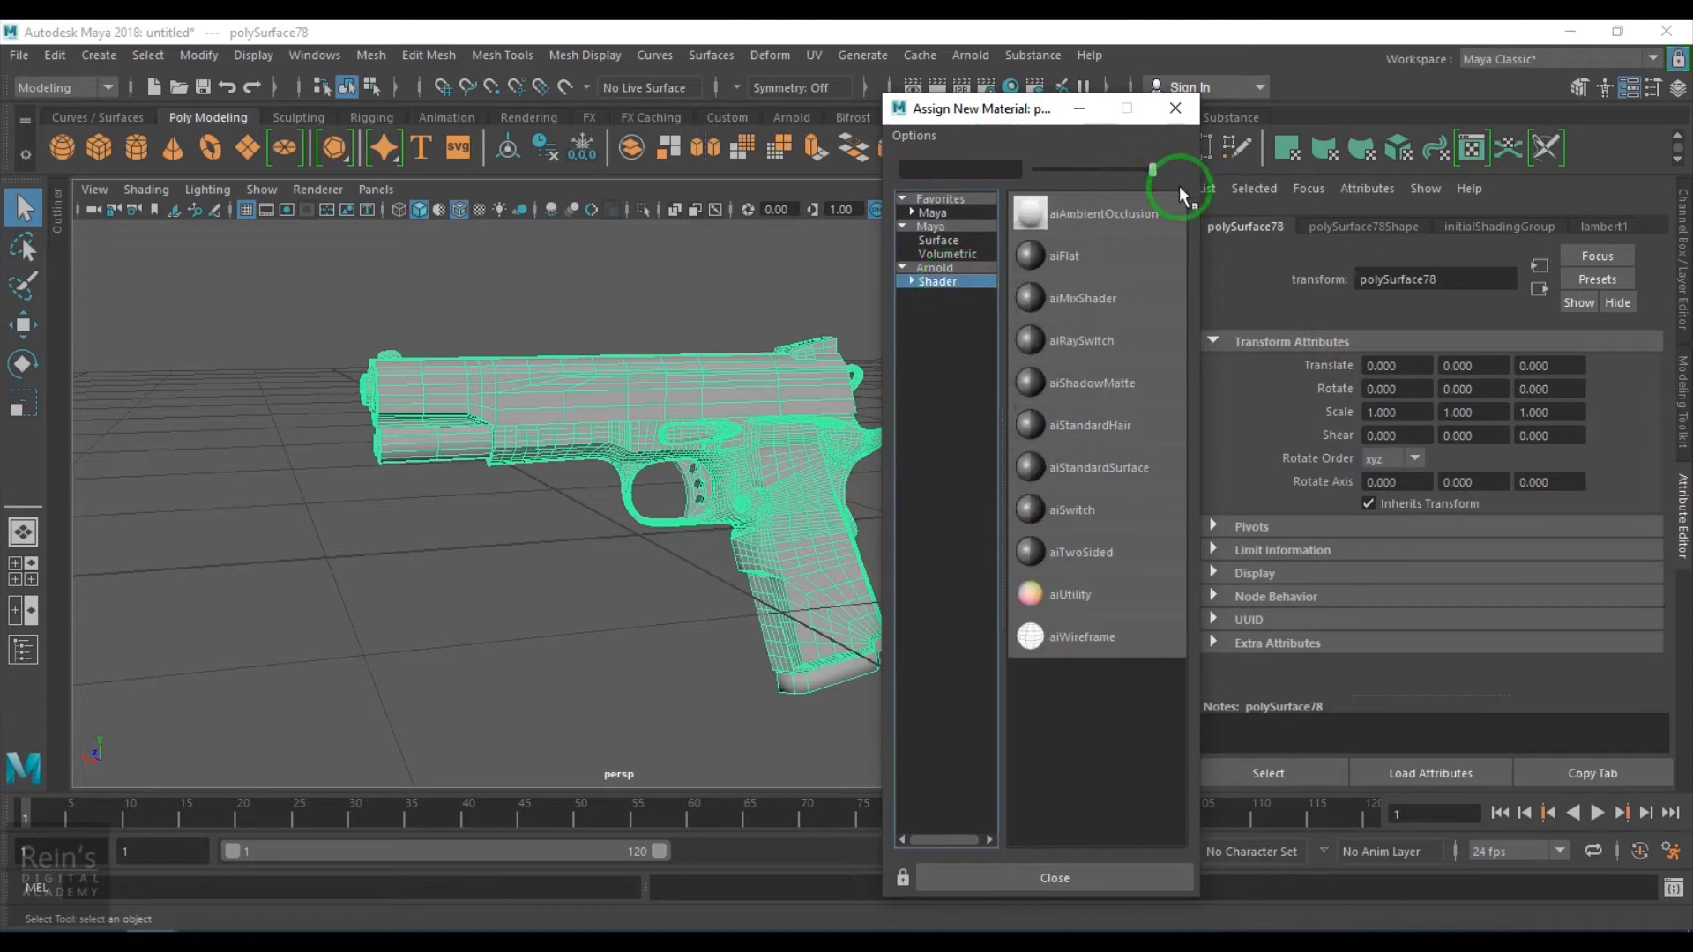
{"action": "left_click", "coordinate": [1070, 216]}
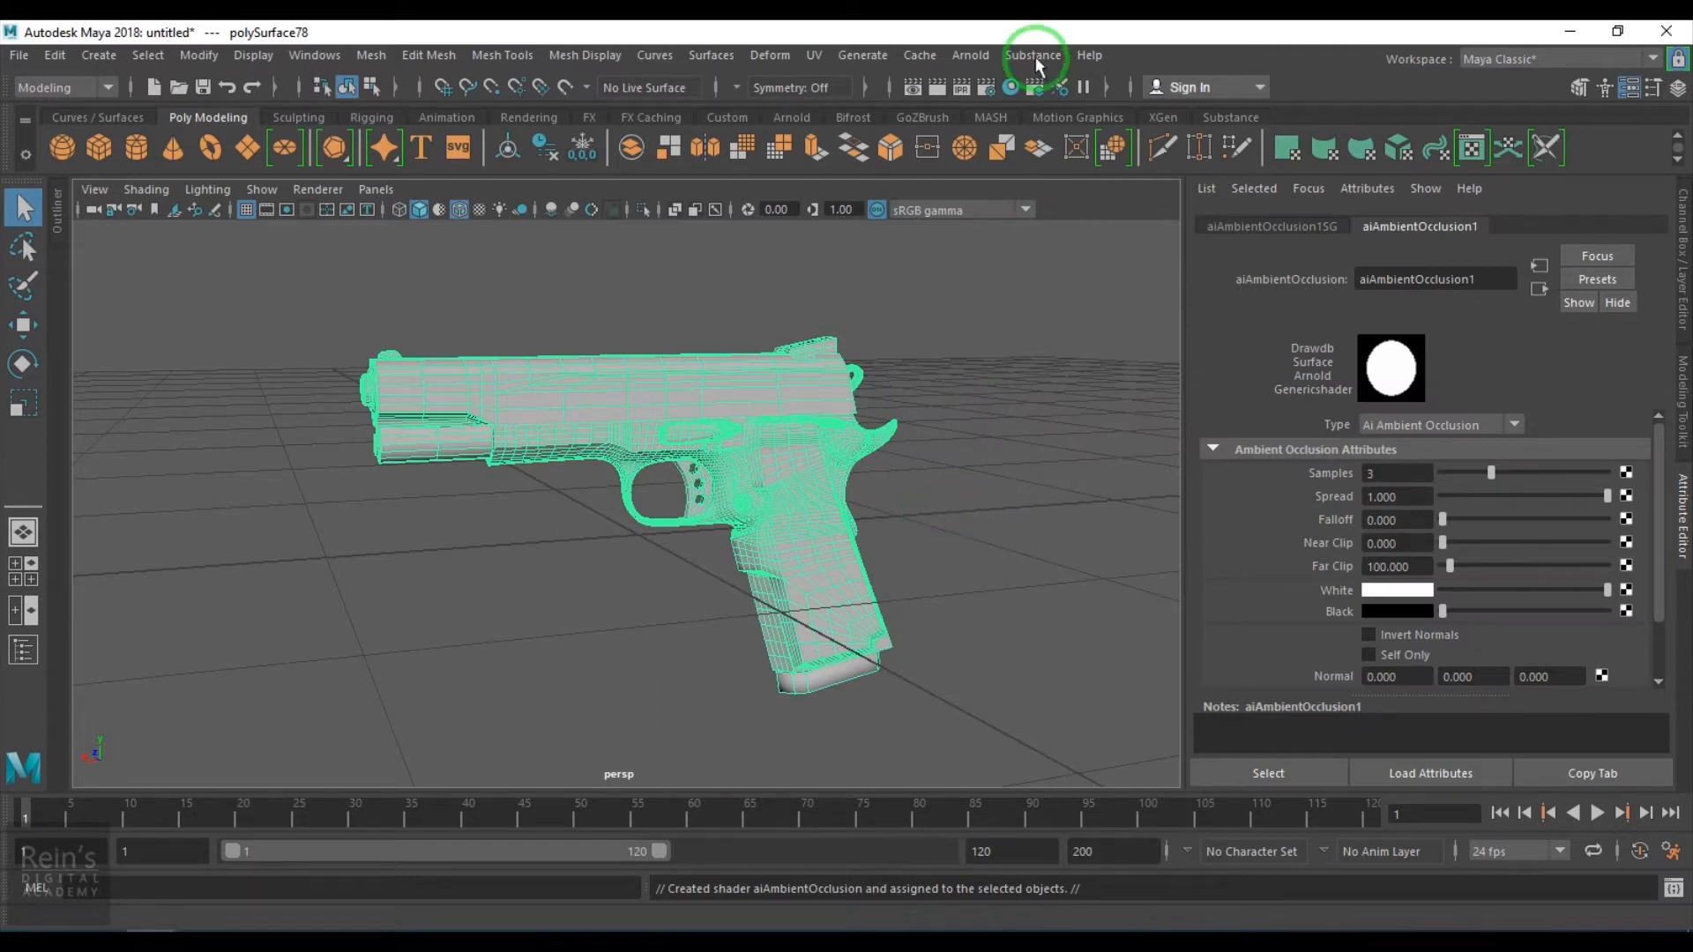
- Render the pistol in the Arnold RenderView and zoom into the render
{"action": "left_click", "coordinate": [972, 54]}
{"action": "left_click", "coordinate": [1017, 114]}
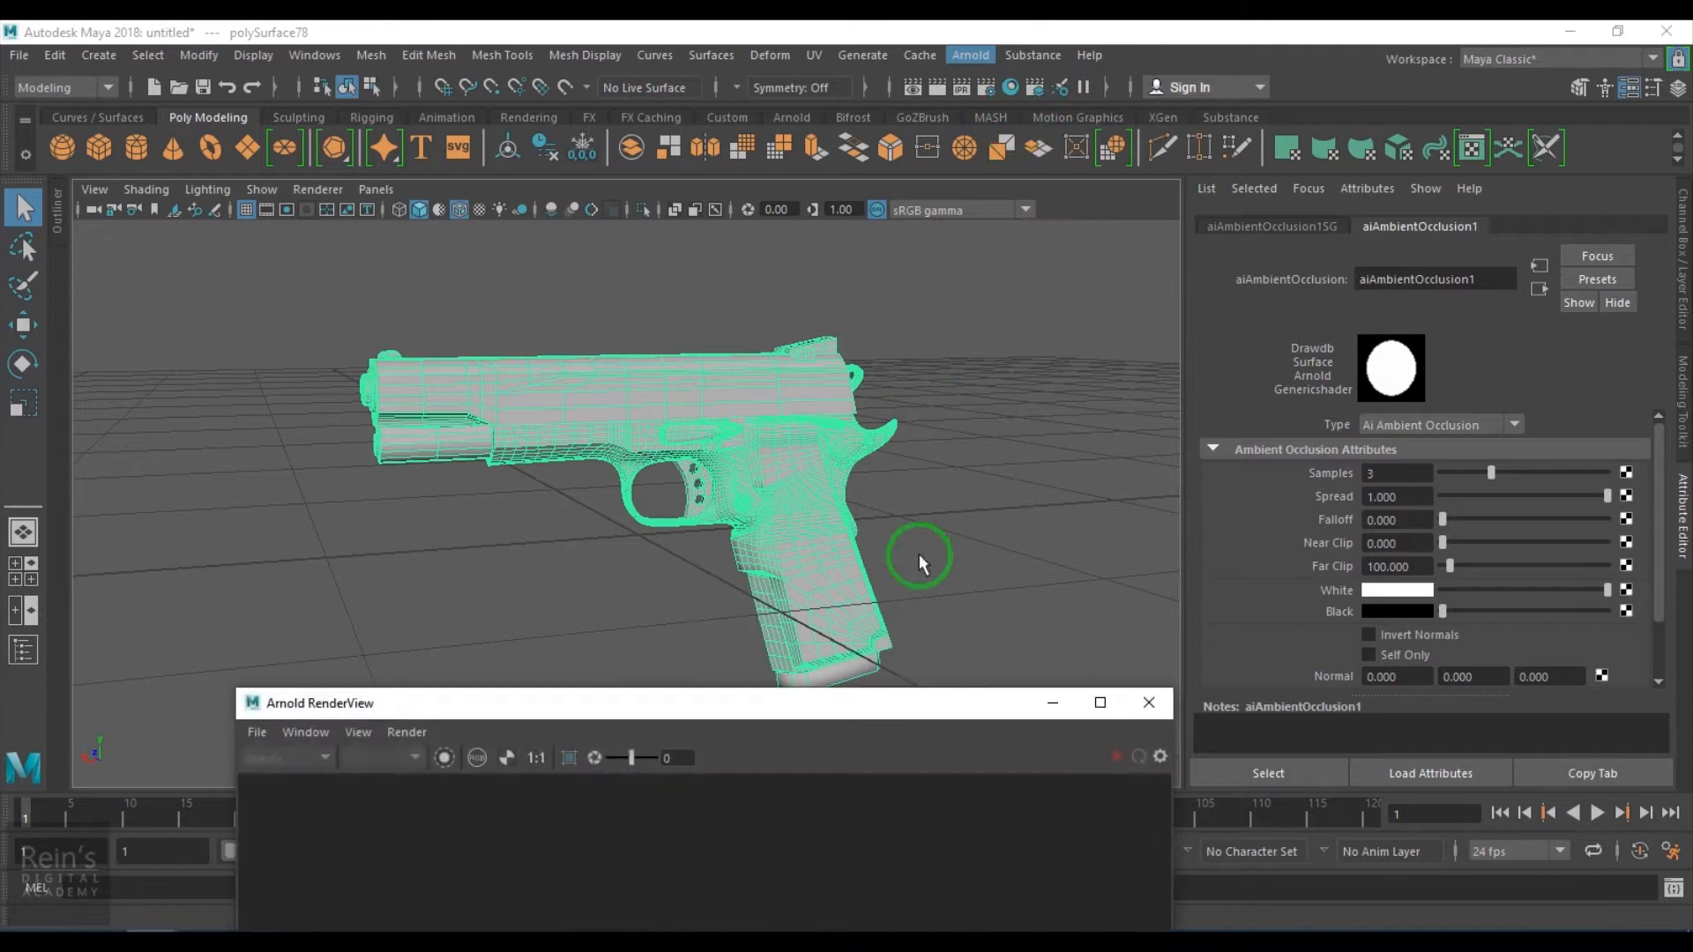
{"action": "left_click_drag", "start_coordinate": [903, 702], "coordinate": [906, 195]}
{"action": "left_click", "coordinate": [1139, 236]}
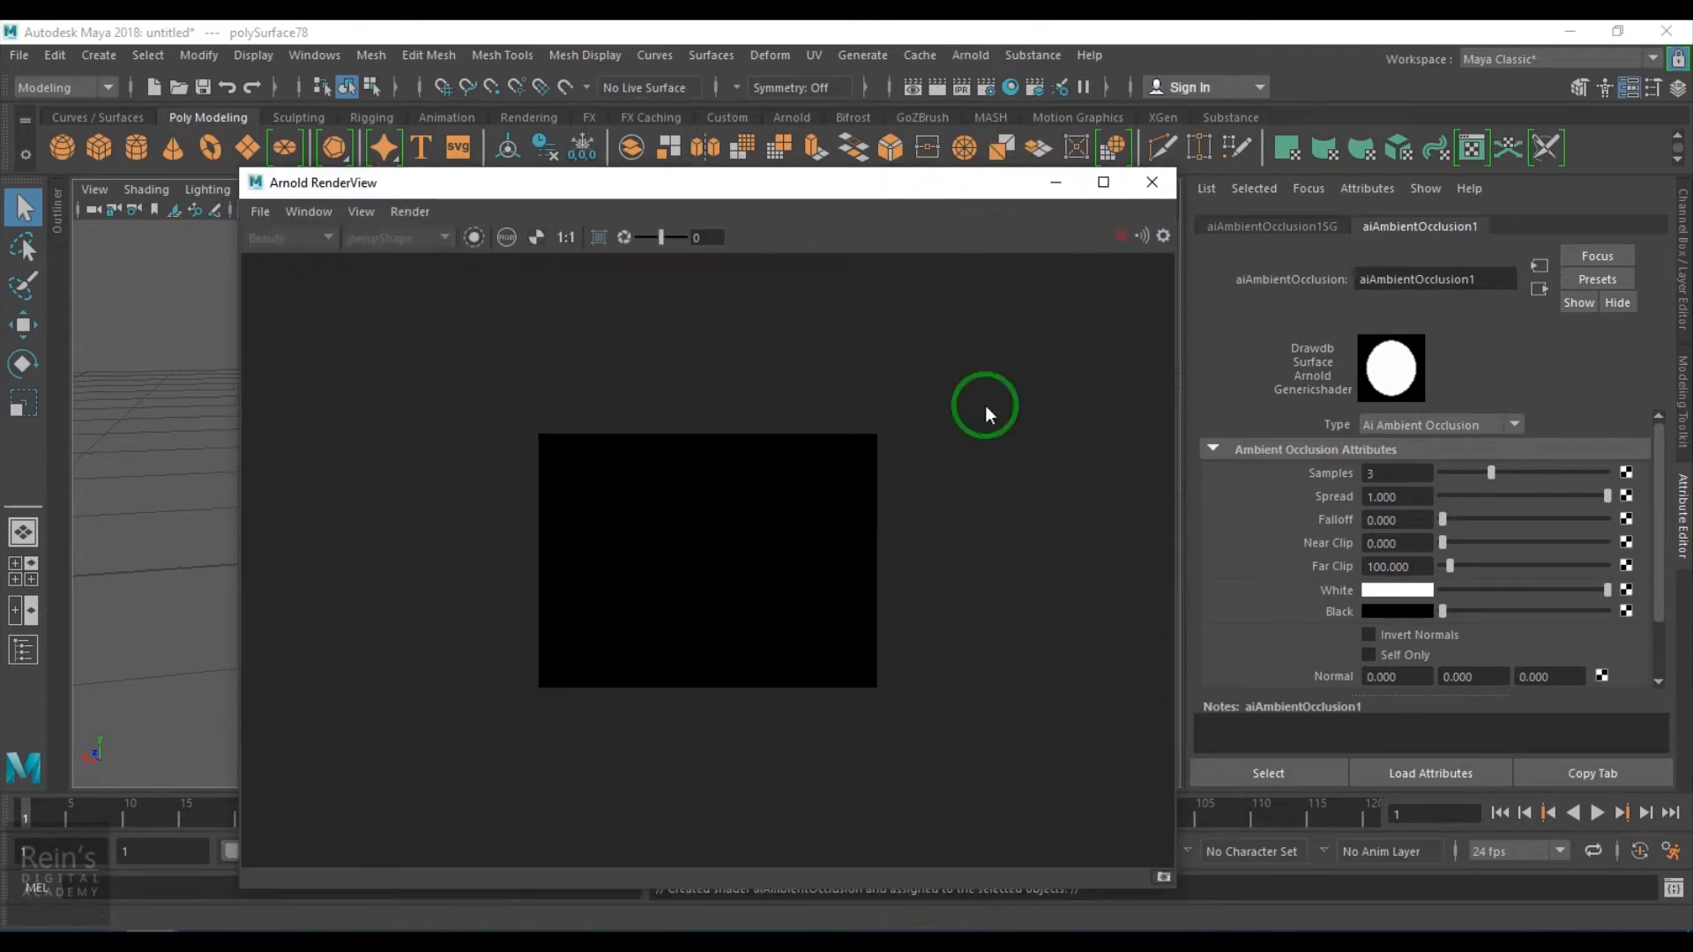
{"action": "scroll", "coordinate": [724, 582], "scroll_direction": "up", "scroll_amount": 3}
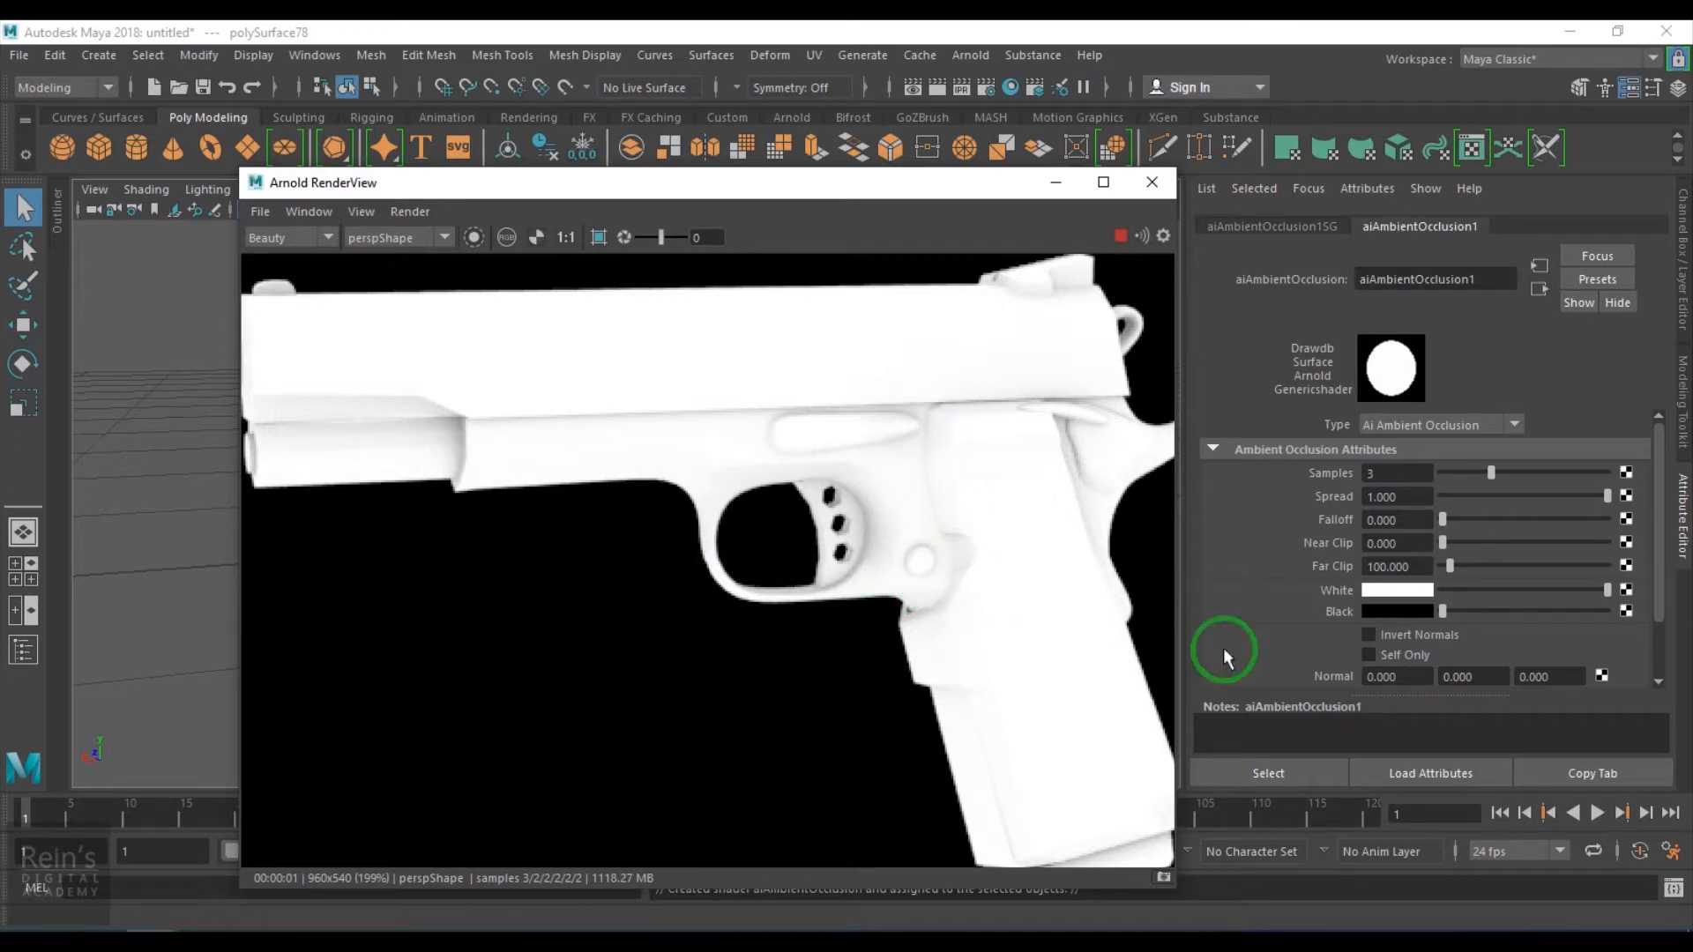
- Set the ambient occlusion Black color to red and the White color to blue
{"action": "left_click", "coordinate": [1407, 612]}
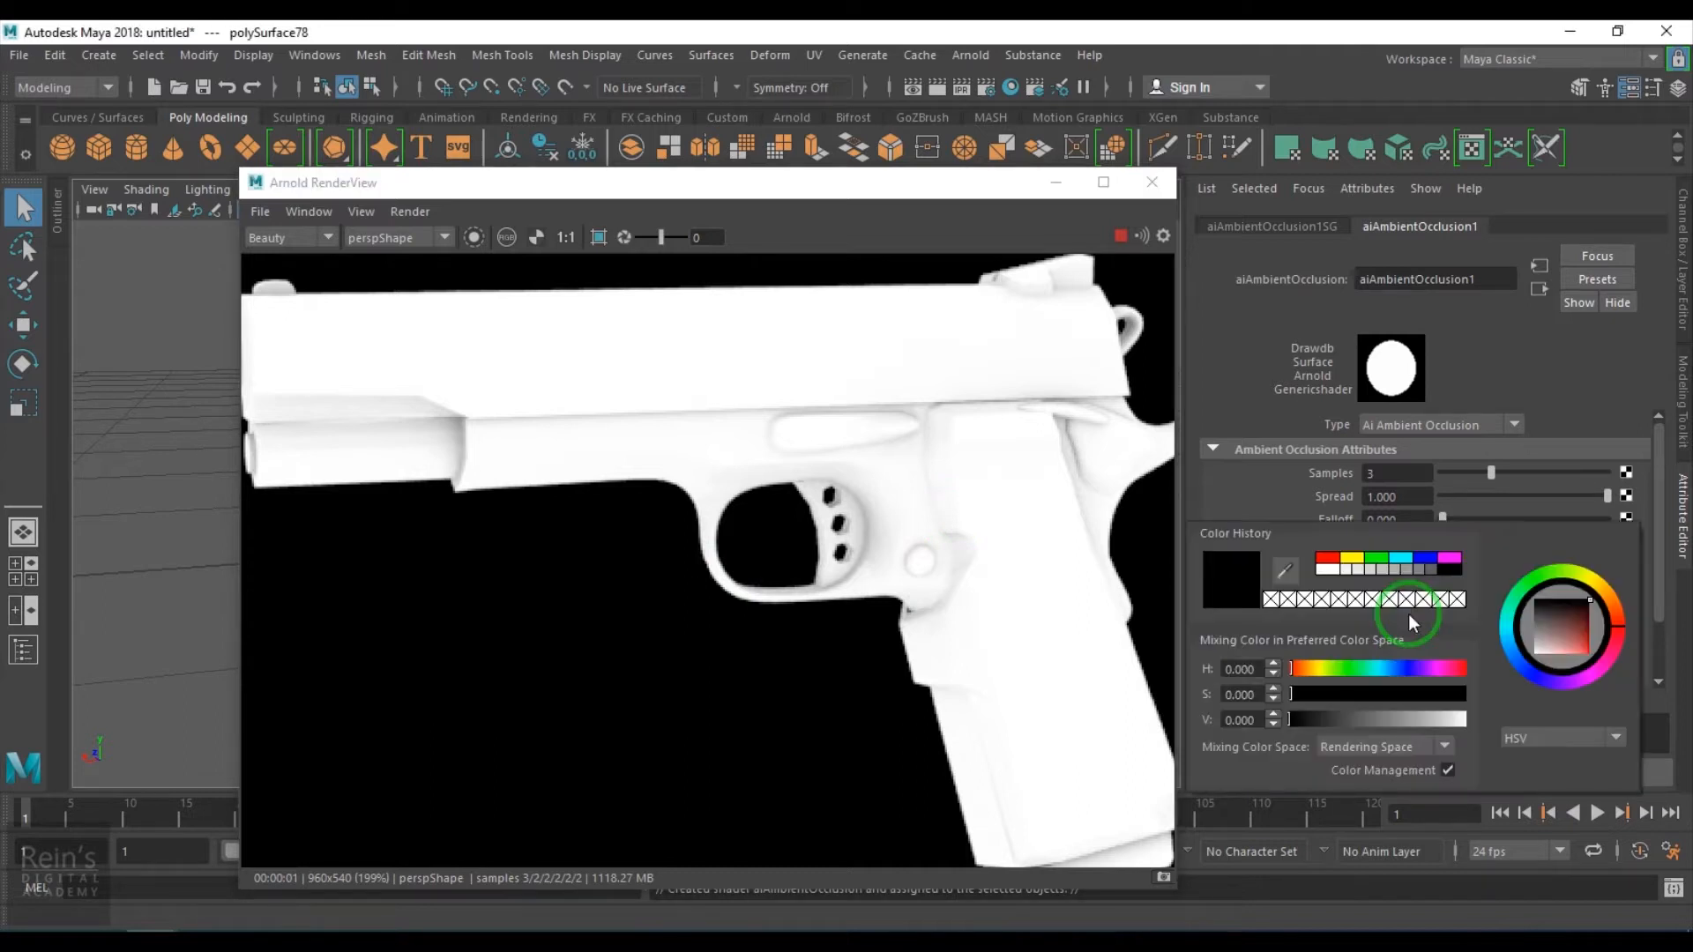
{"action": "left_click", "coordinate": [1325, 559]}
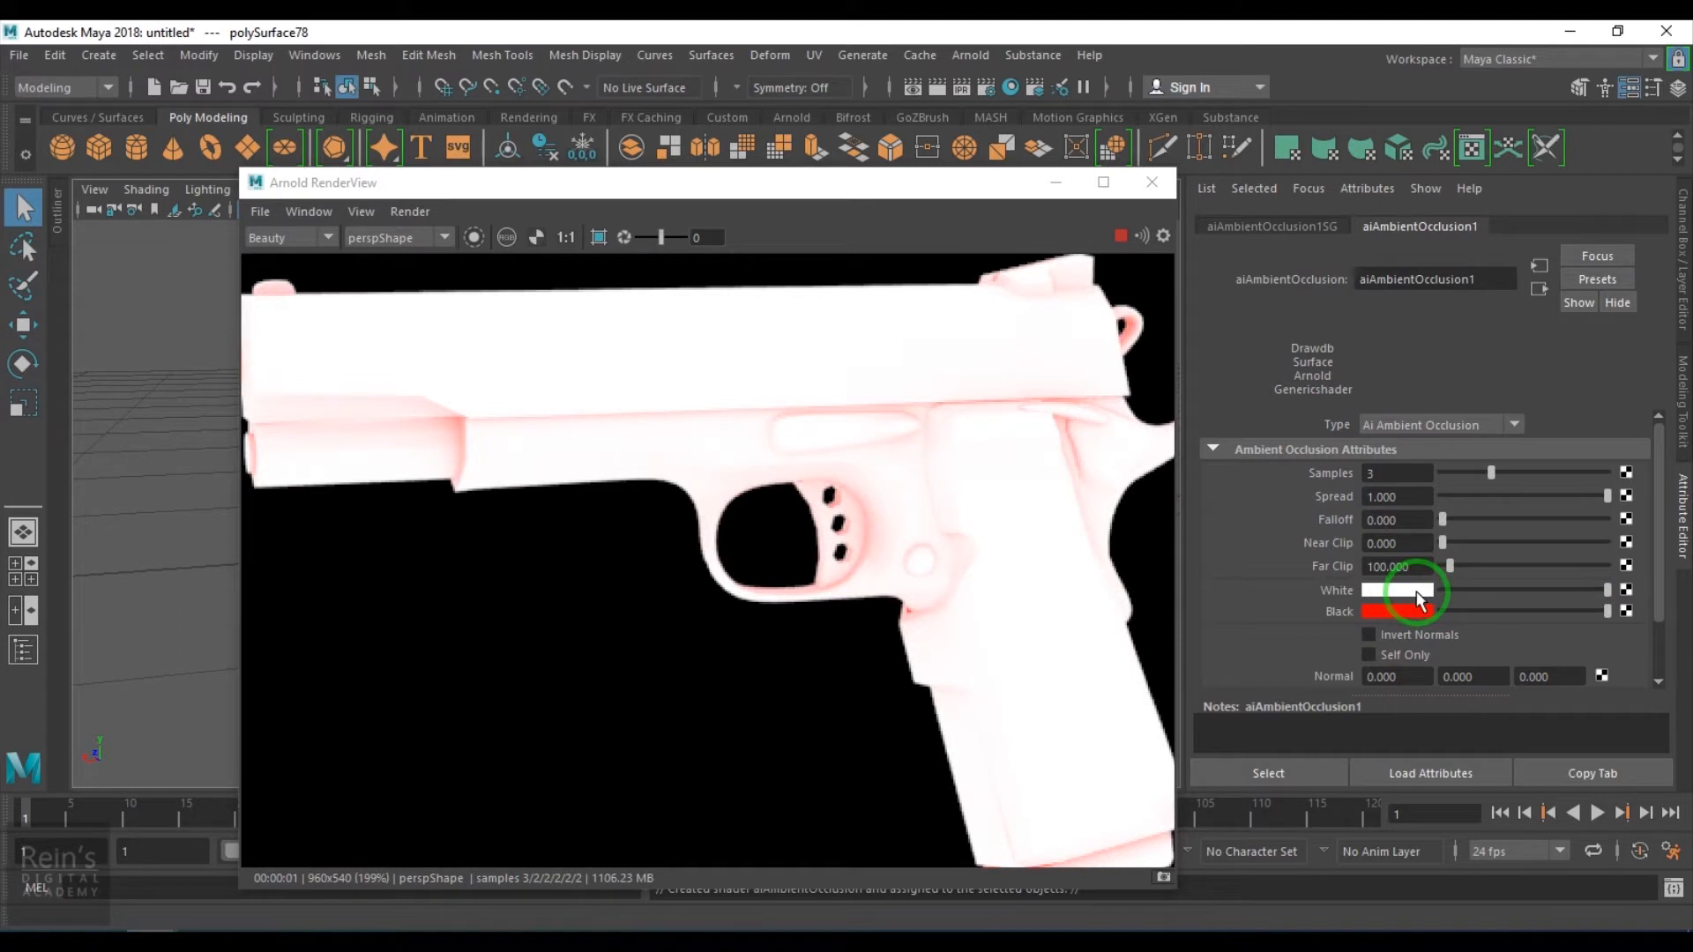
{"action": "left_click", "coordinate": [1417, 596]}
{"action": "left_click", "coordinate": [1439, 539]}
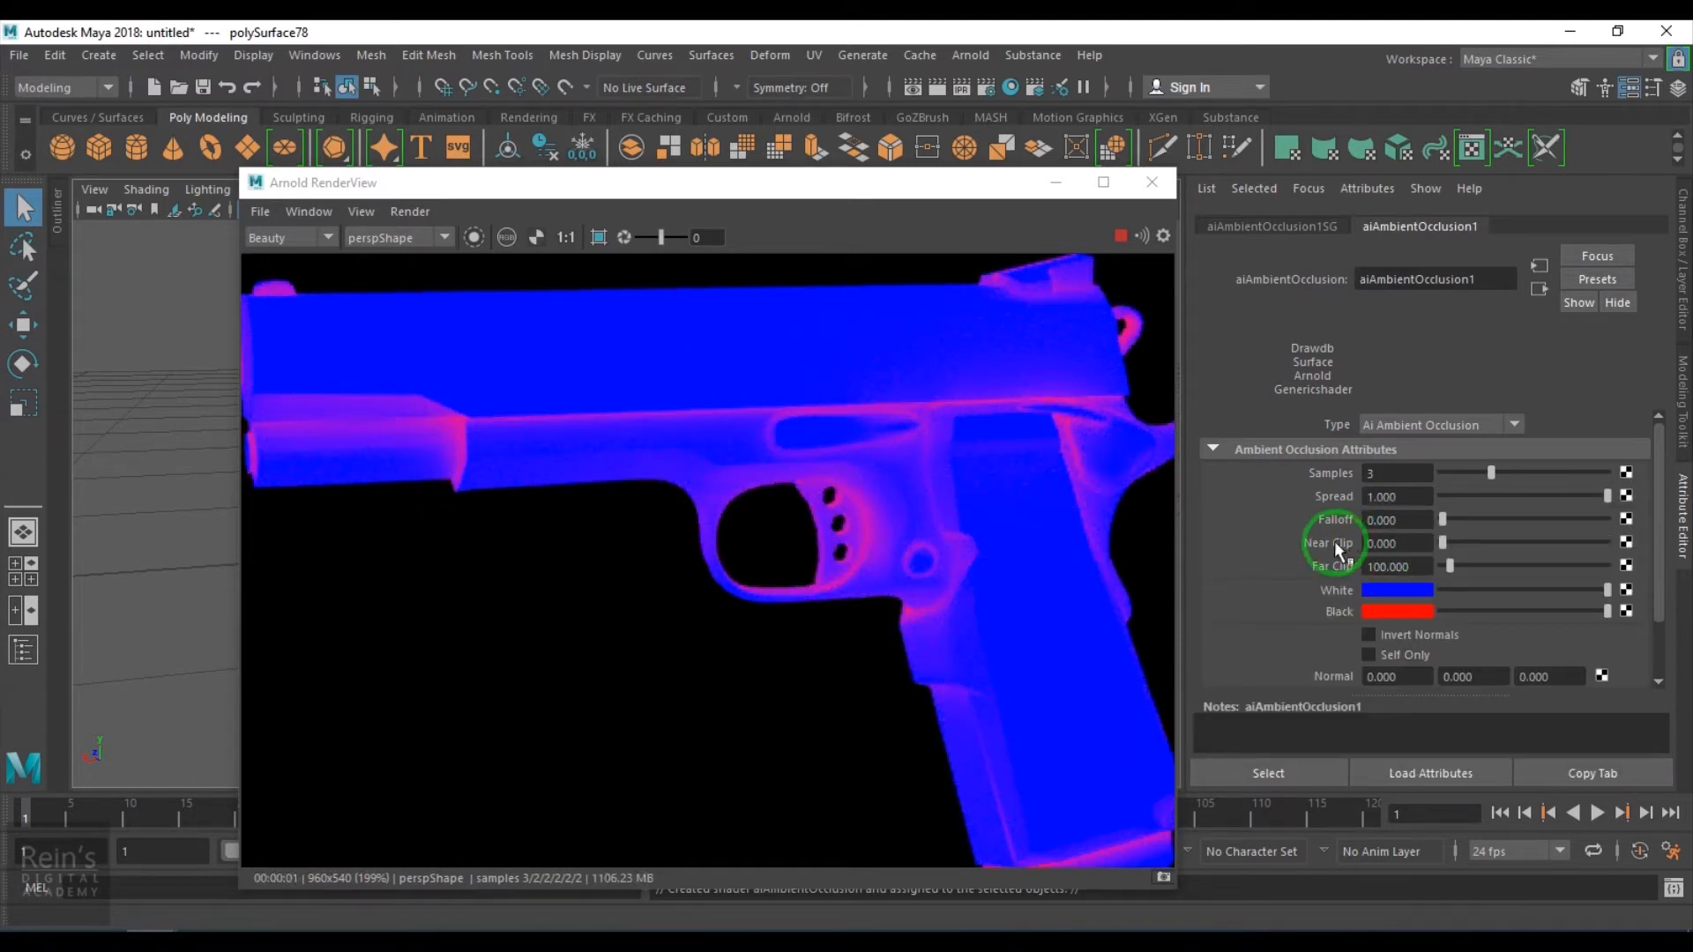
- Experiment with the Spread value while zooming into the render, setting Spread to 1
{"action": "left_click", "coordinate": [1465, 495]}
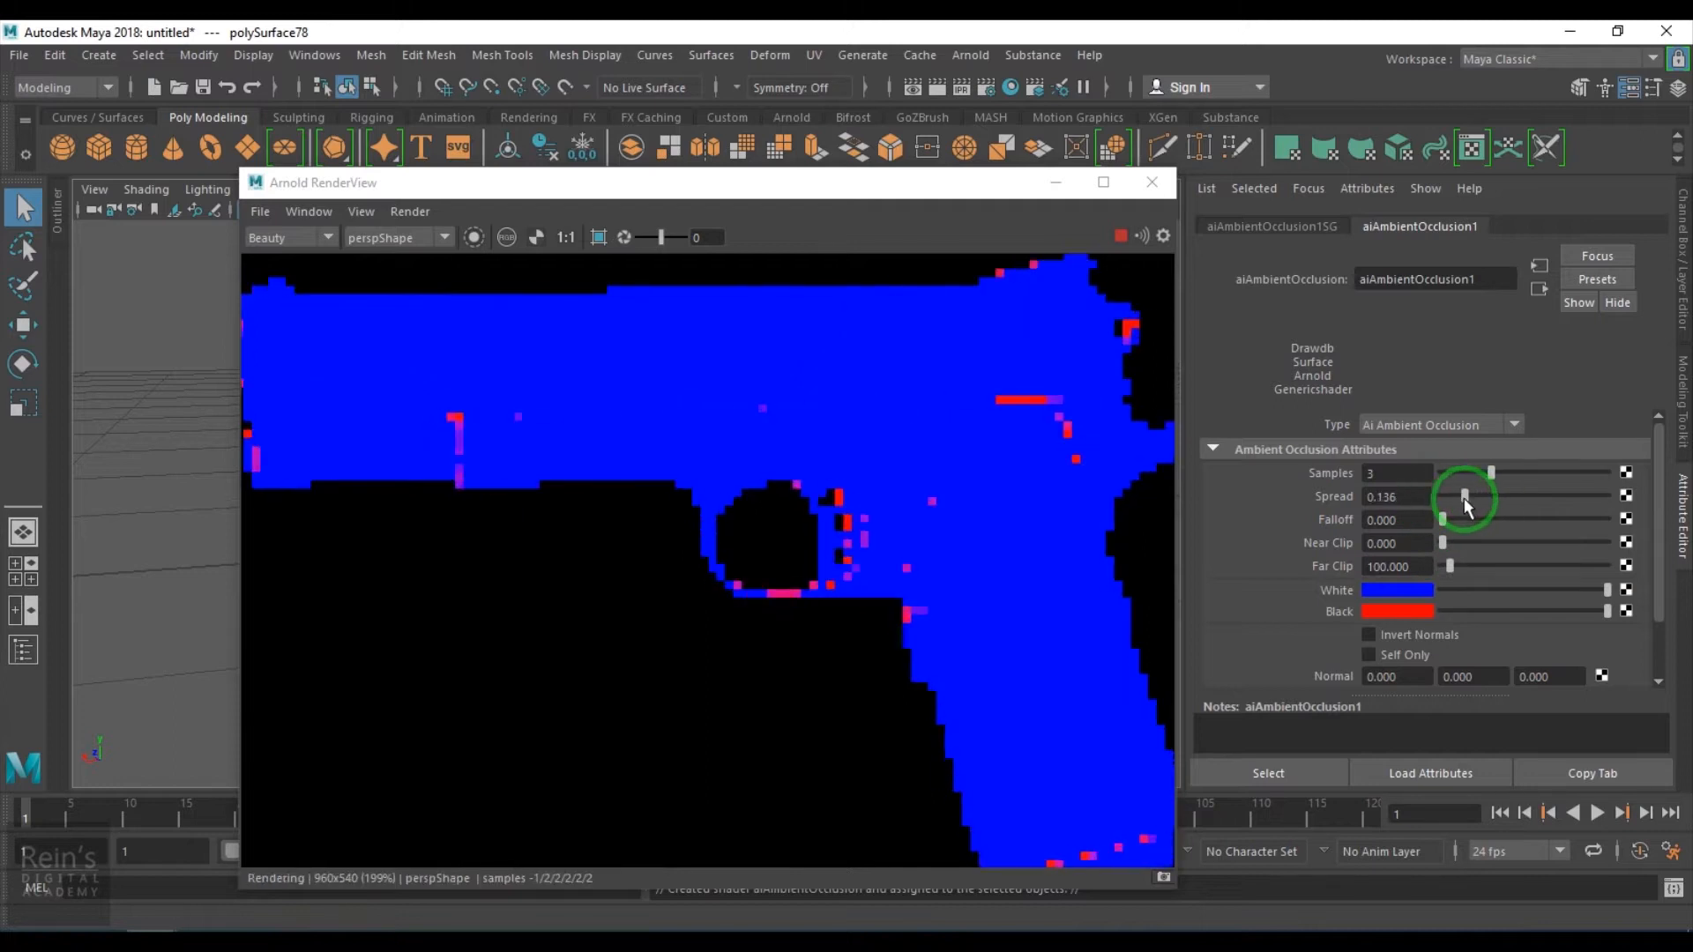
{"action": "left_click_drag", "start_coordinate": [1463, 499], "coordinate": [1651, 522]}
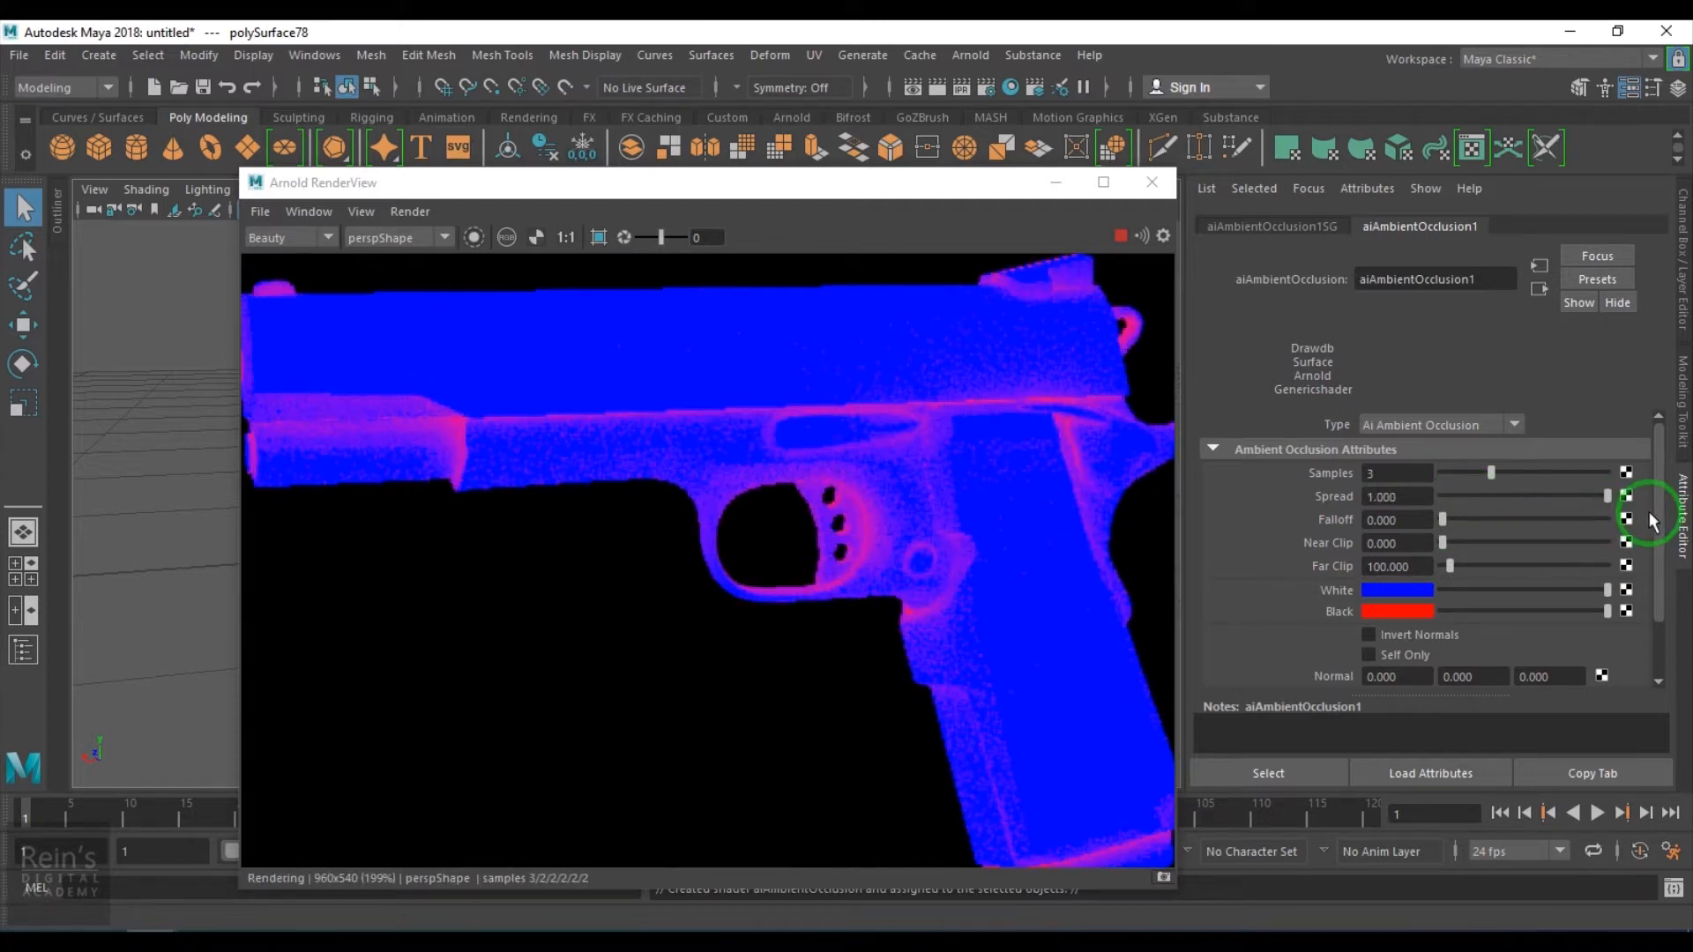
{"action": "left_click_drag", "start_coordinate": [1483, 499], "coordinate": [1461, 501]}
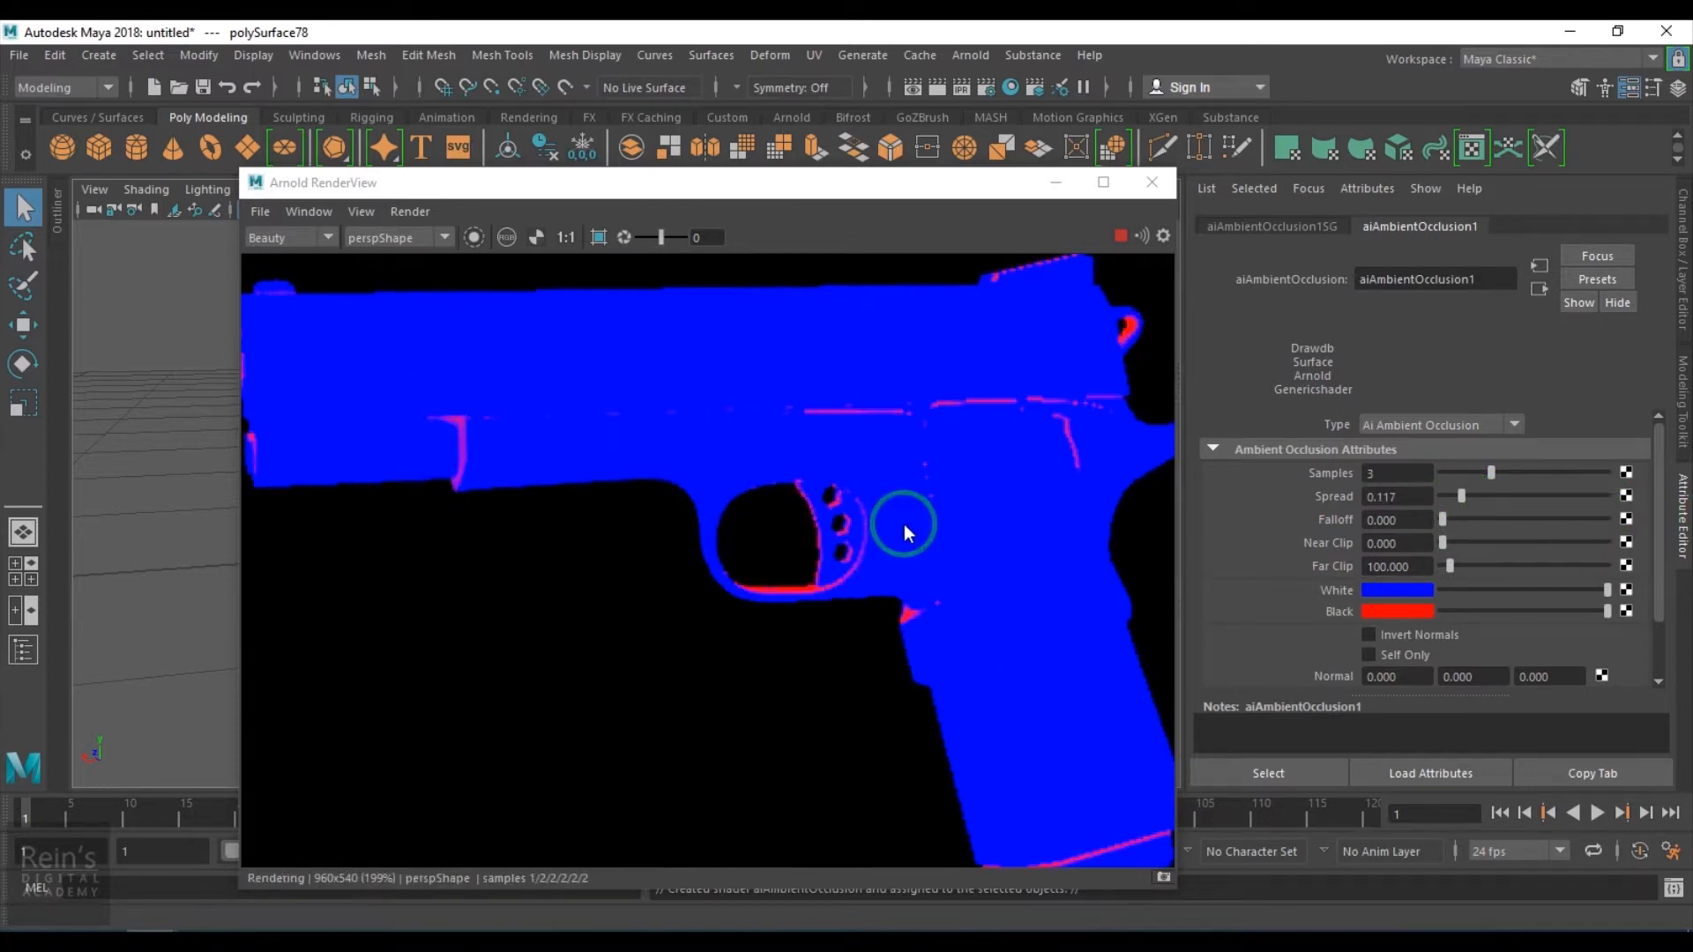
{"action": "scroll", "coordinate": [903, 523], "scroll_direction": "up", "scroll_amount": 4}
{"action": "scroll", "coordinate": [913, 518], "scroll_direction": "down", "scroll_amount": 2}
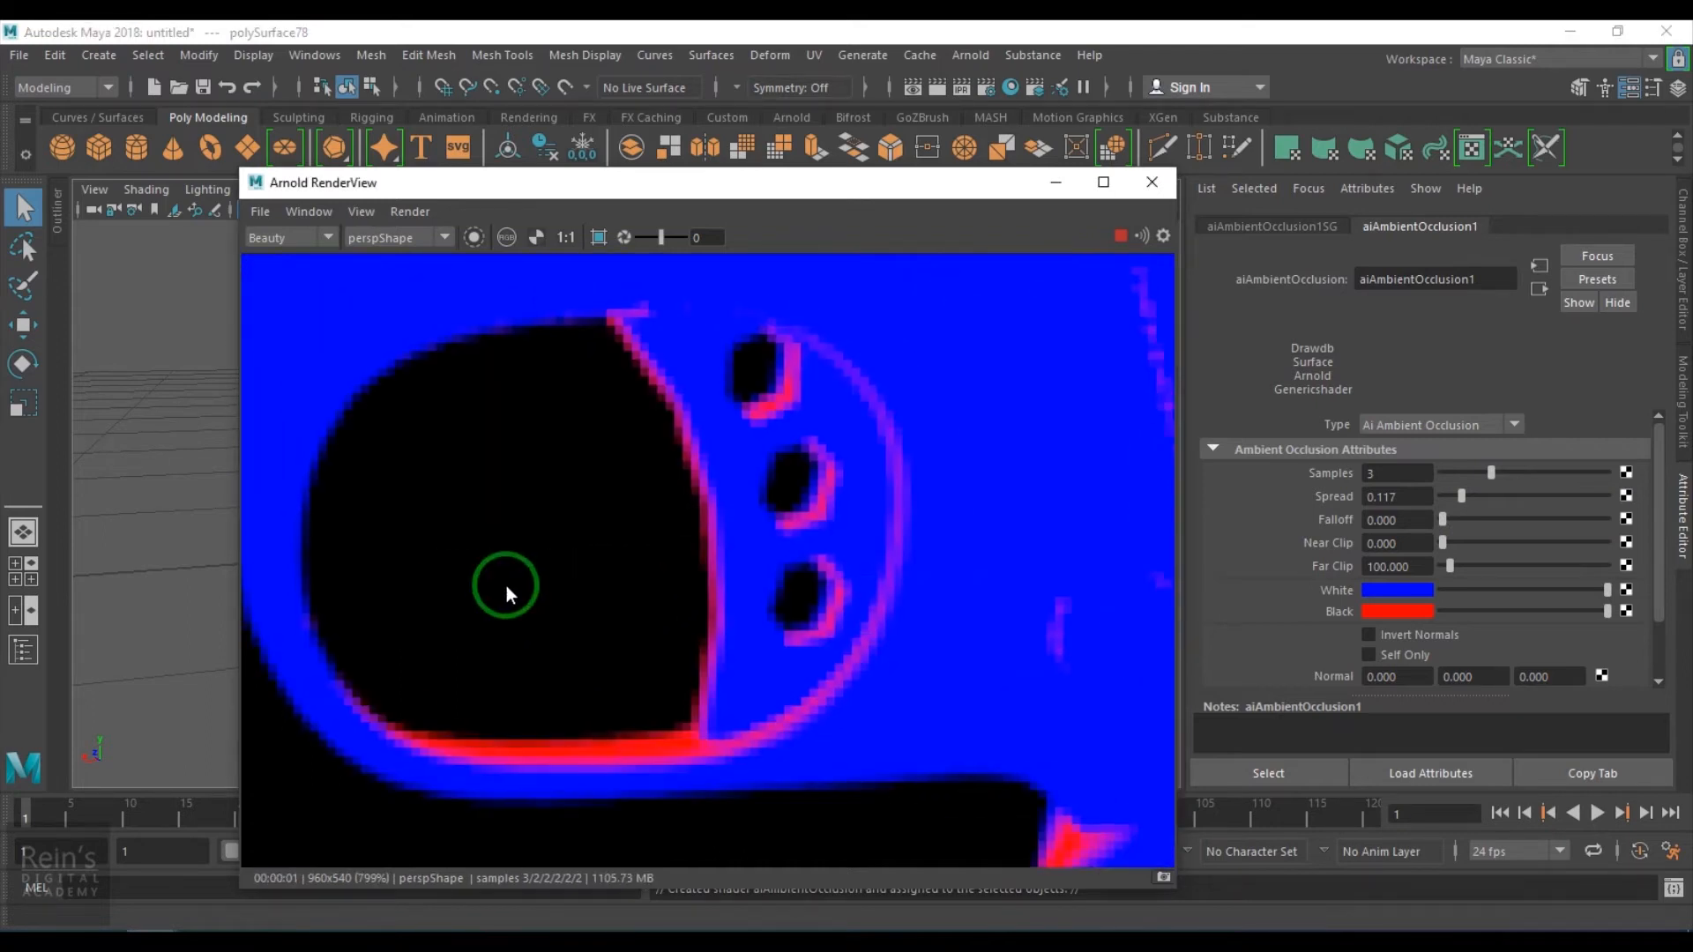
{"action": "left_click_drag", "start_coordinate": [1460, 497], "coordinate": [1606, 496]}
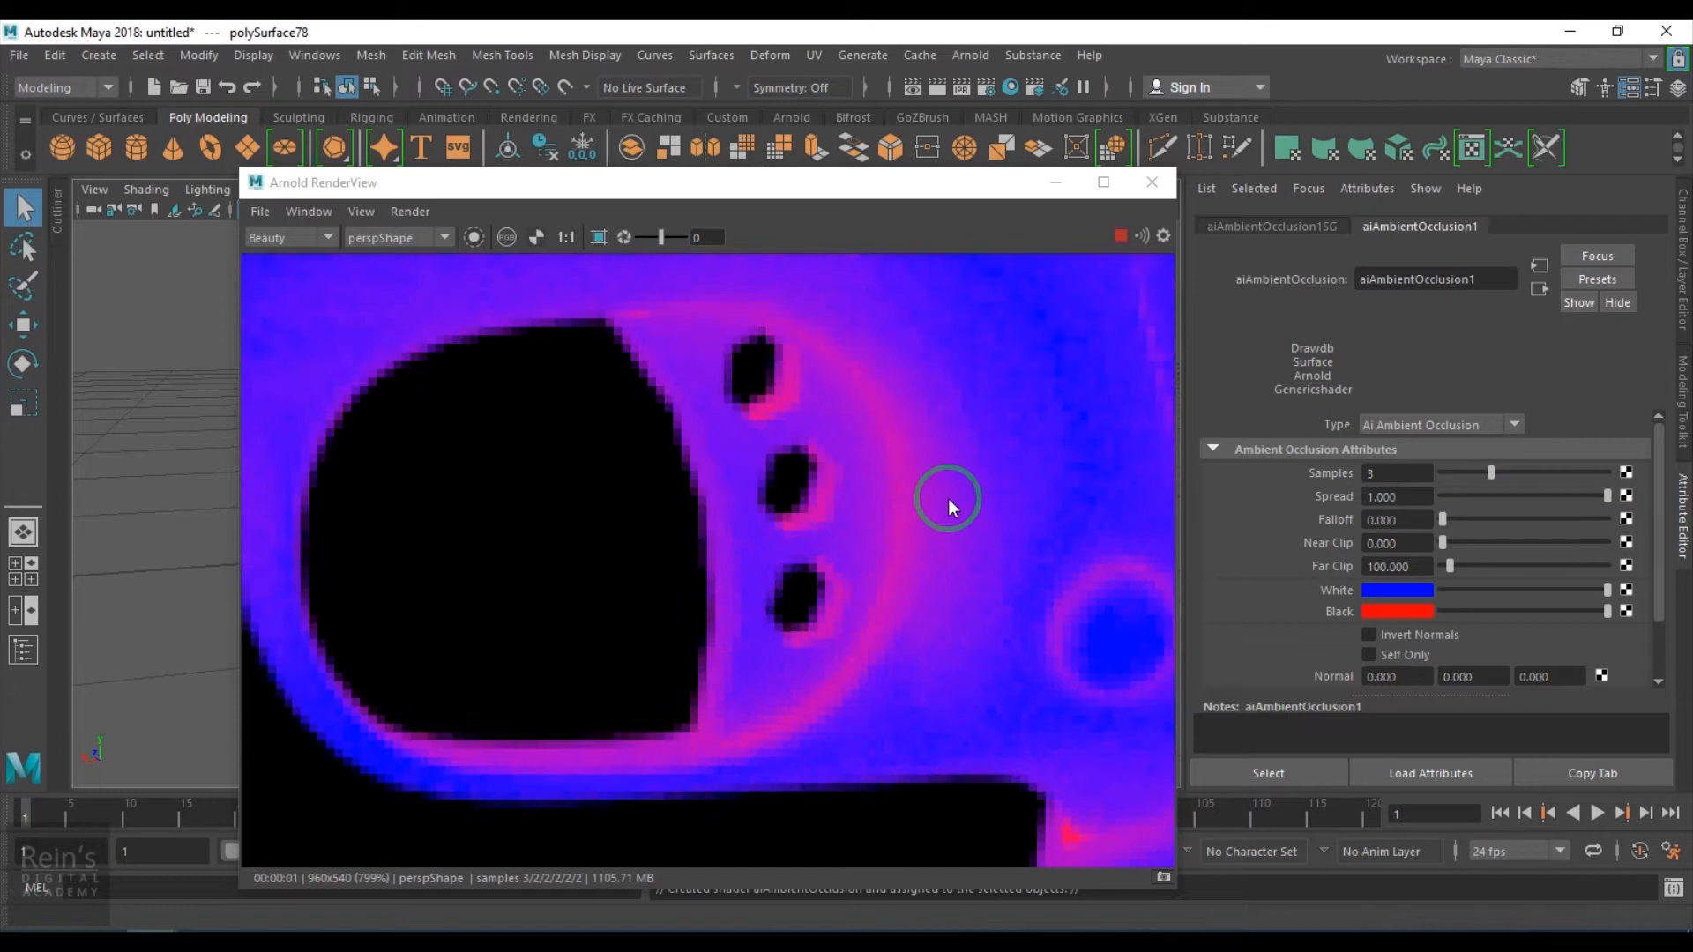
- Try raising the Falloff value and return it to 0
{"action": "left_click", "coordinate": [1460, 518]}
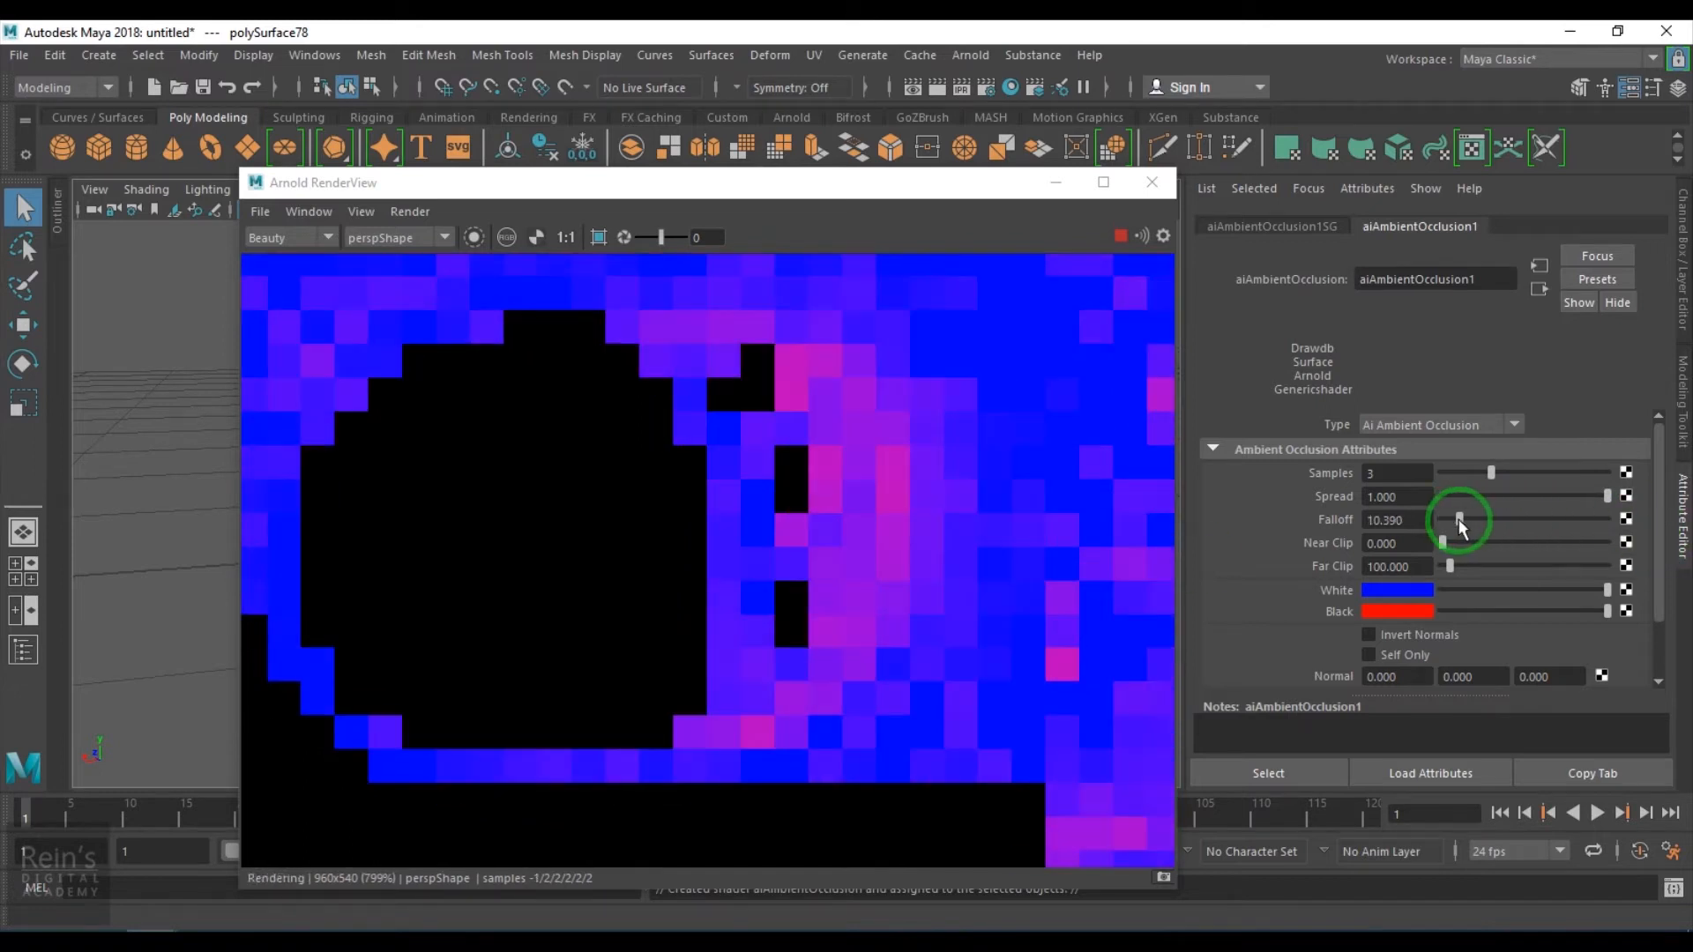
{"action": "left_click_drag", "start_coordinate": [1459, 520], "coordinate": [1321, 531]}
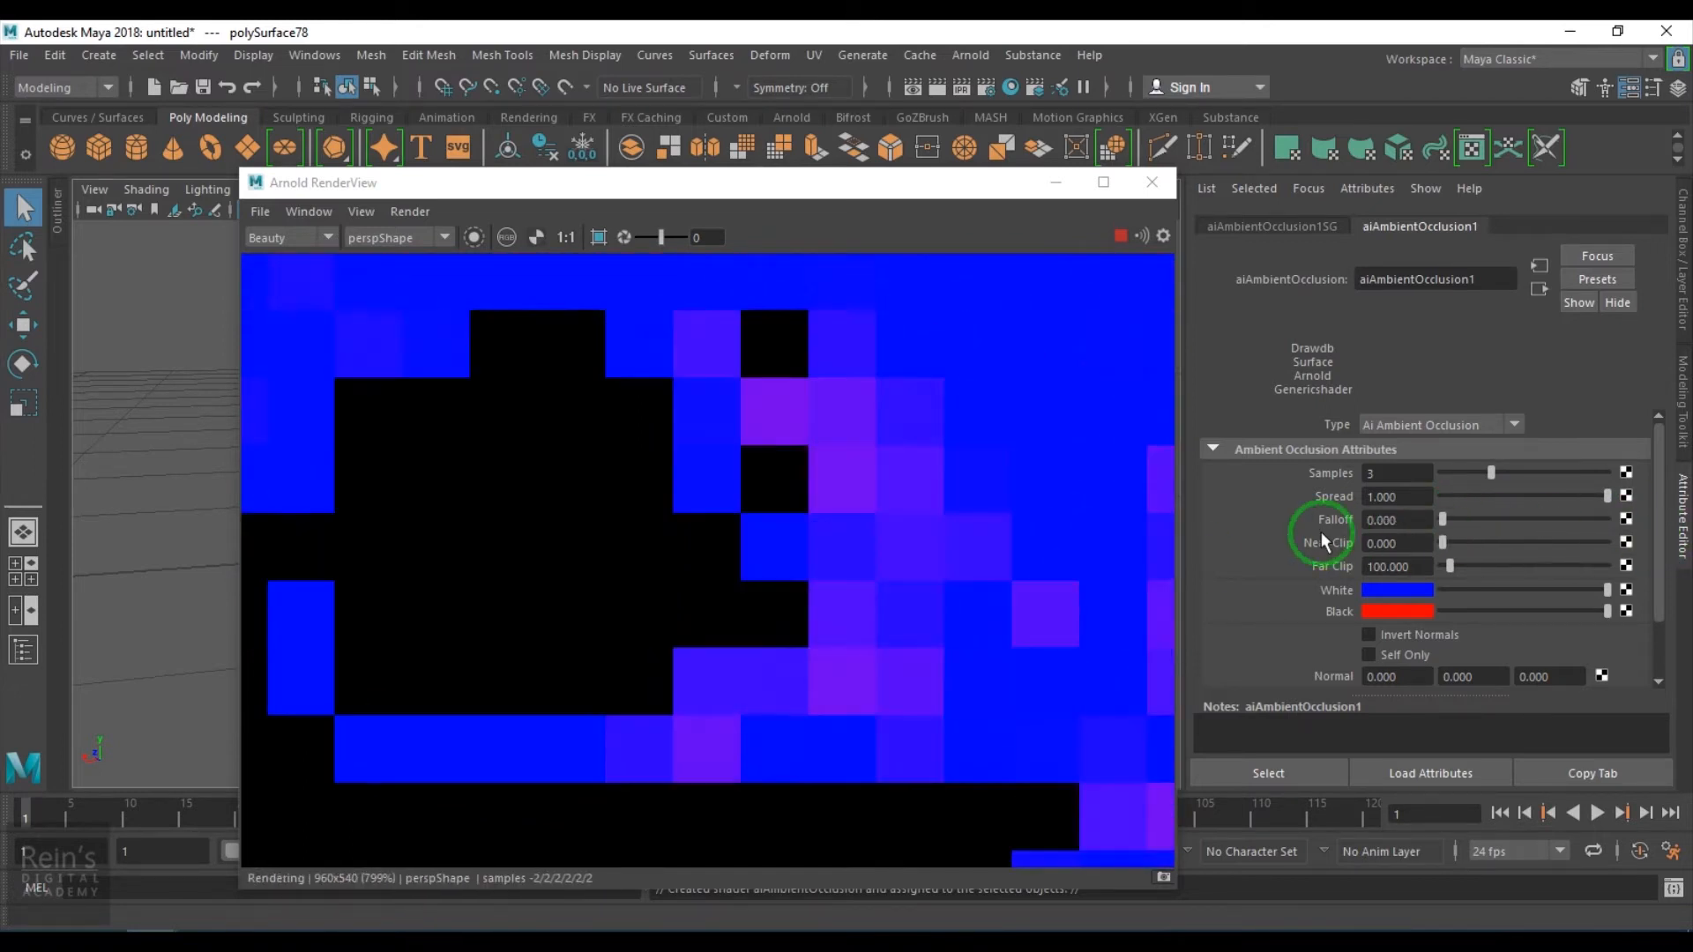
{"action": "scroll", "coordinate": [813, 597], "scroll_direction": "down", "scroll_amount": 2}
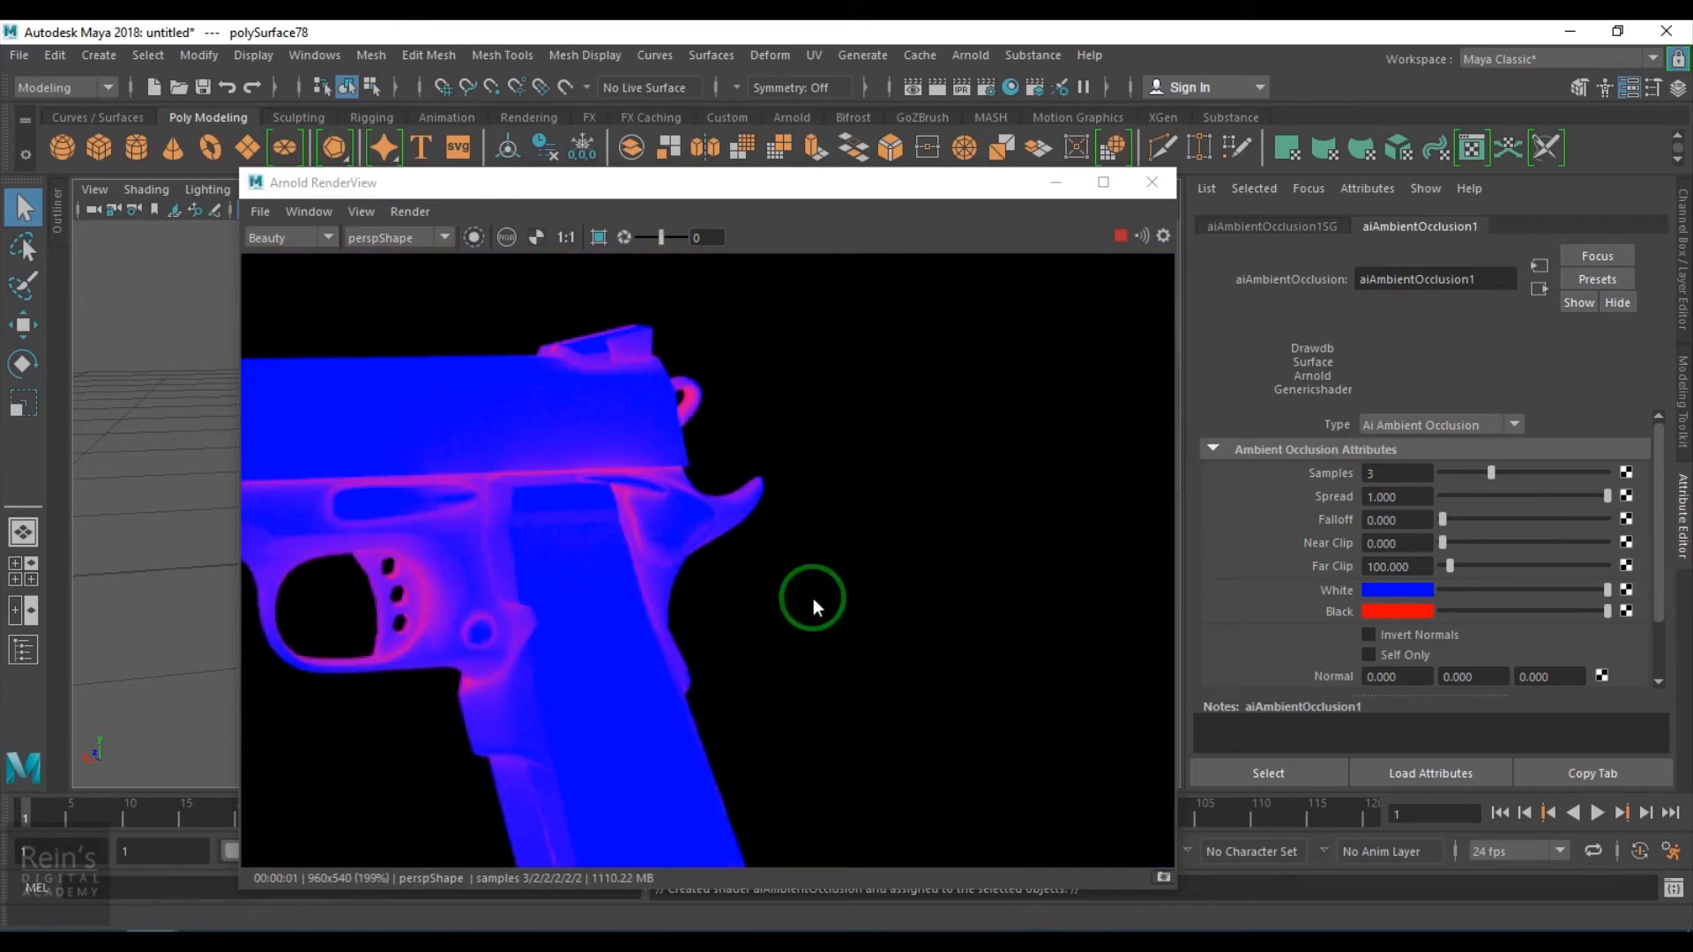
- Enable Self Only on the ambient occlusion shader
{"action": "middle_click_drag", "start_coordinate": [548, 663], "coordinate": [996, 604], "text": "alt"}
{"action": "right_click_drag", "start_coordinate": [996, 604], "coordinate": [987, 686], "text": "alt"}
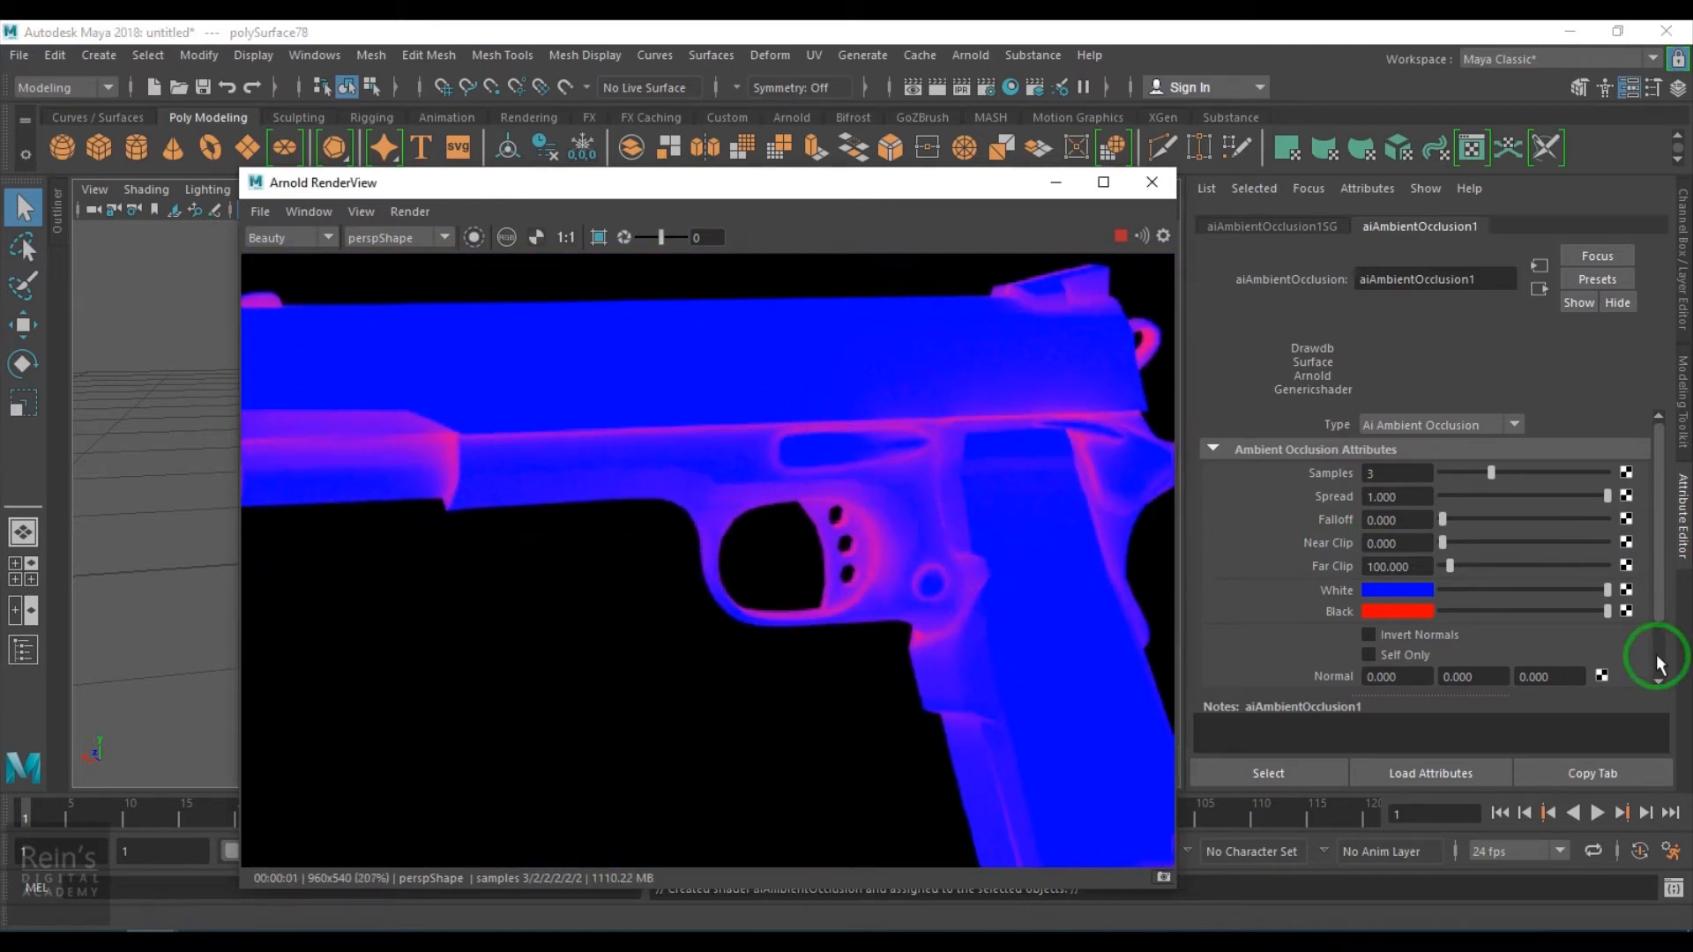
{"action": "left_click", "coordinate": [1414, 656]}
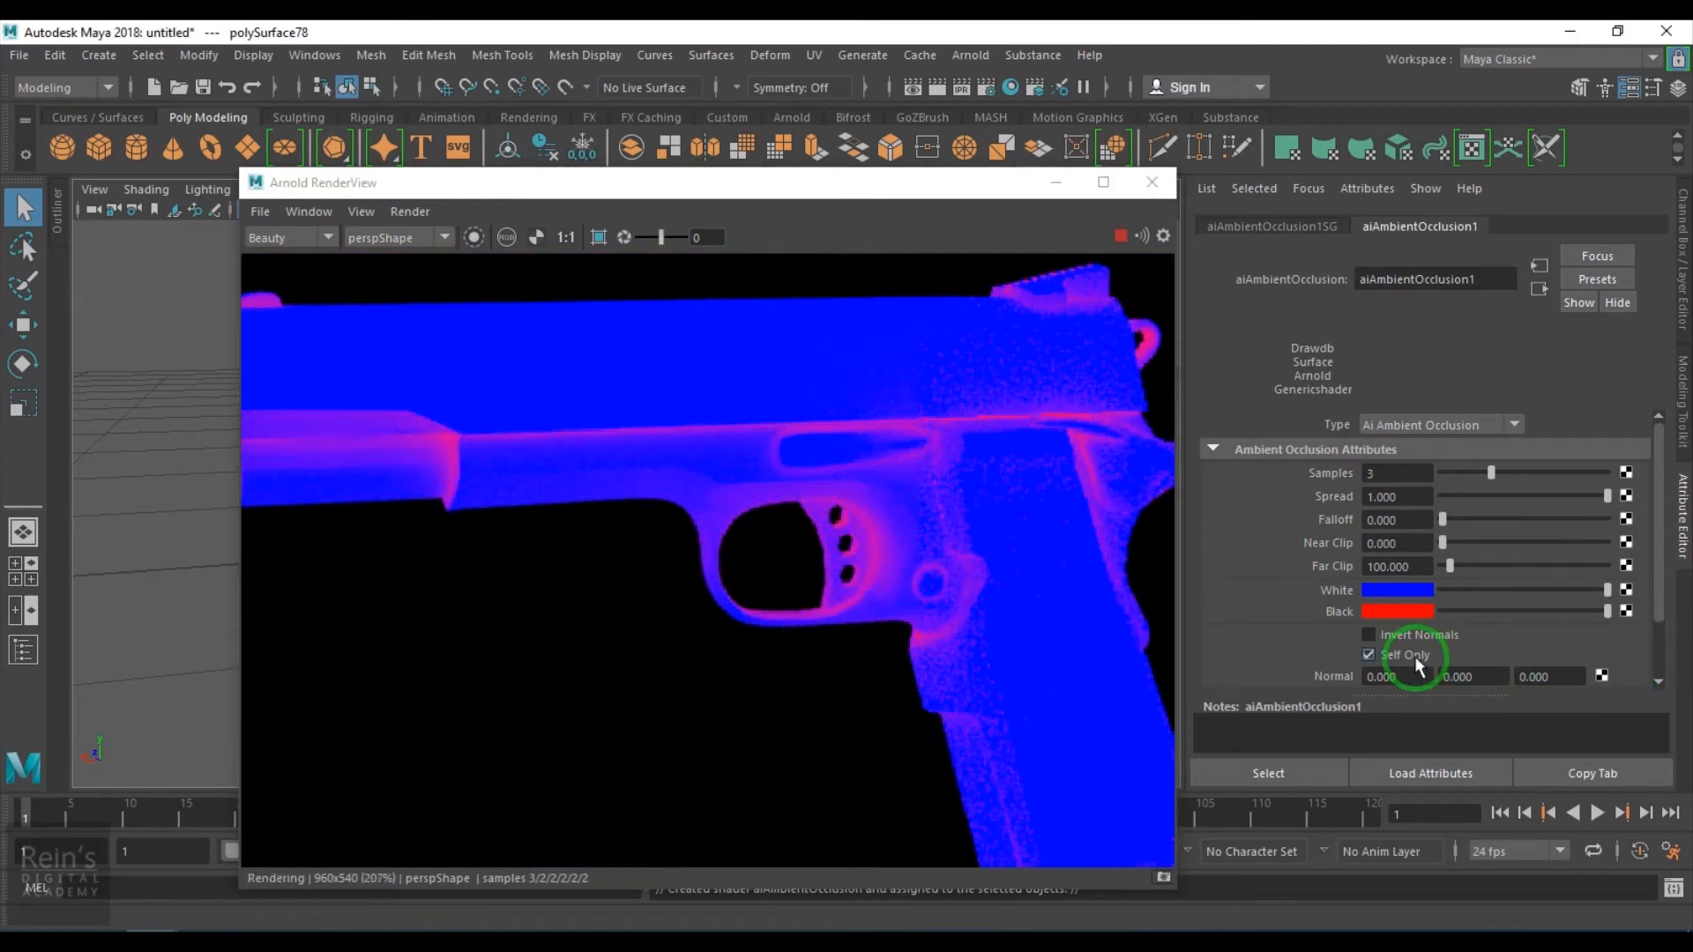
- Set the ambient occlusion Far Clip to 100
{"action": "scroll", "coordinate": [775, 613], "scroll_direction": "down", "scroll_amount": 1}
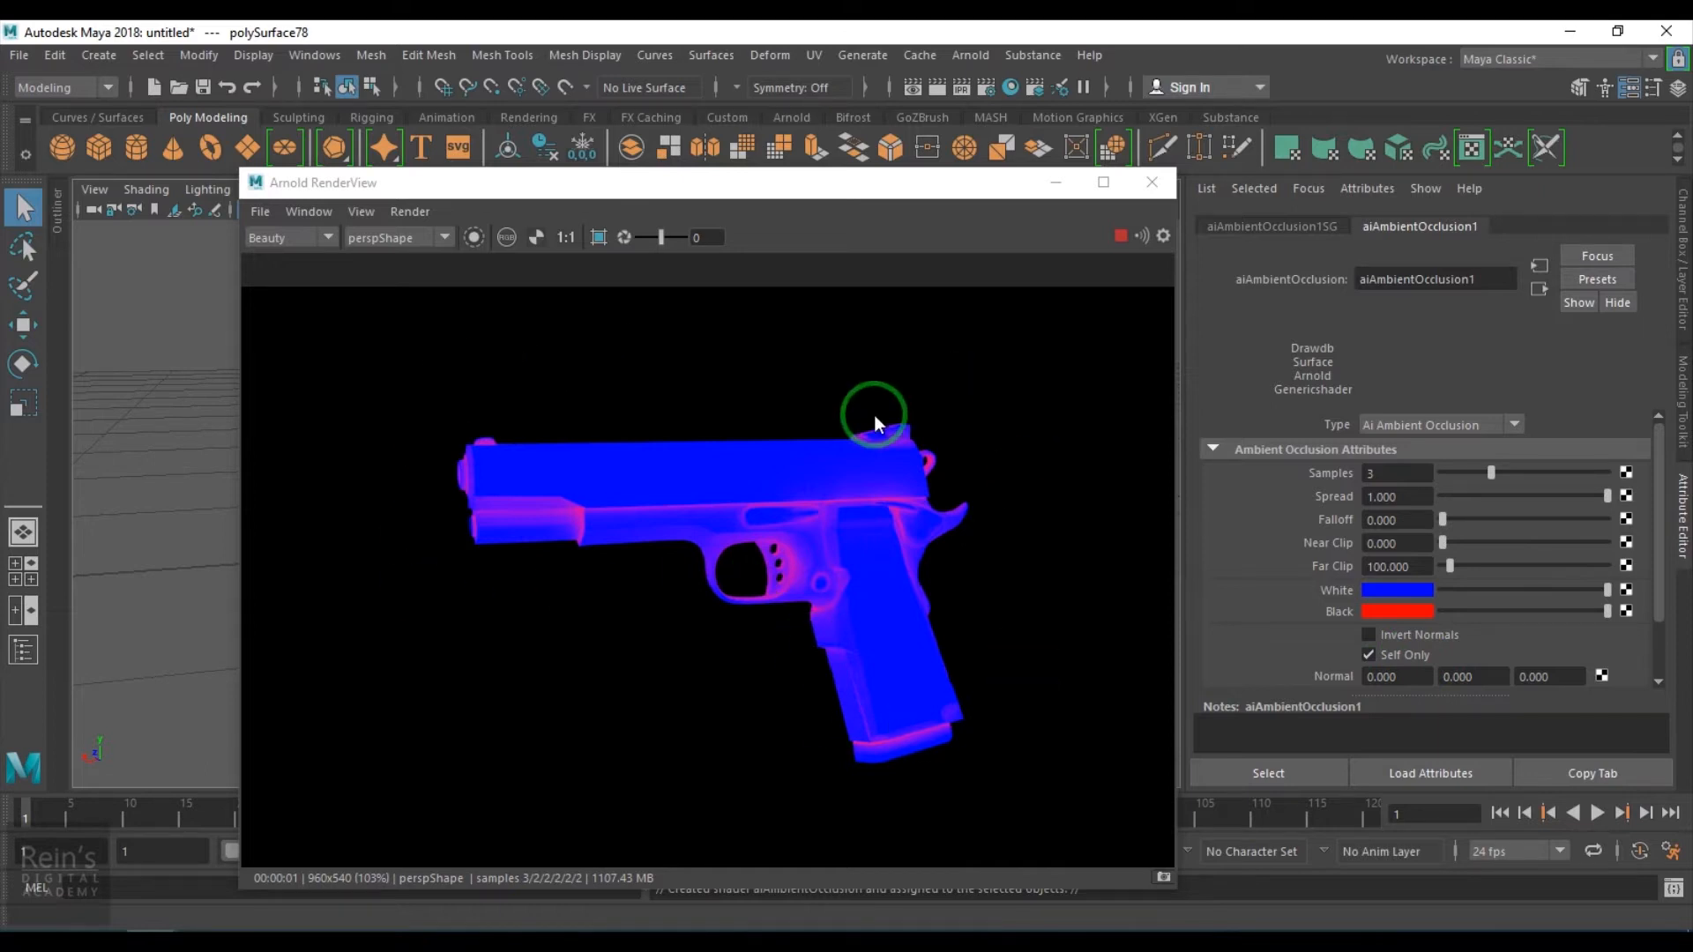
{"action": "left_click_drag", "start_coordinate": [1470, 560], "coordinate": [1252, 568]}
{"action": "type", "text": "100"}
{"action": "key", "text": "Return"}
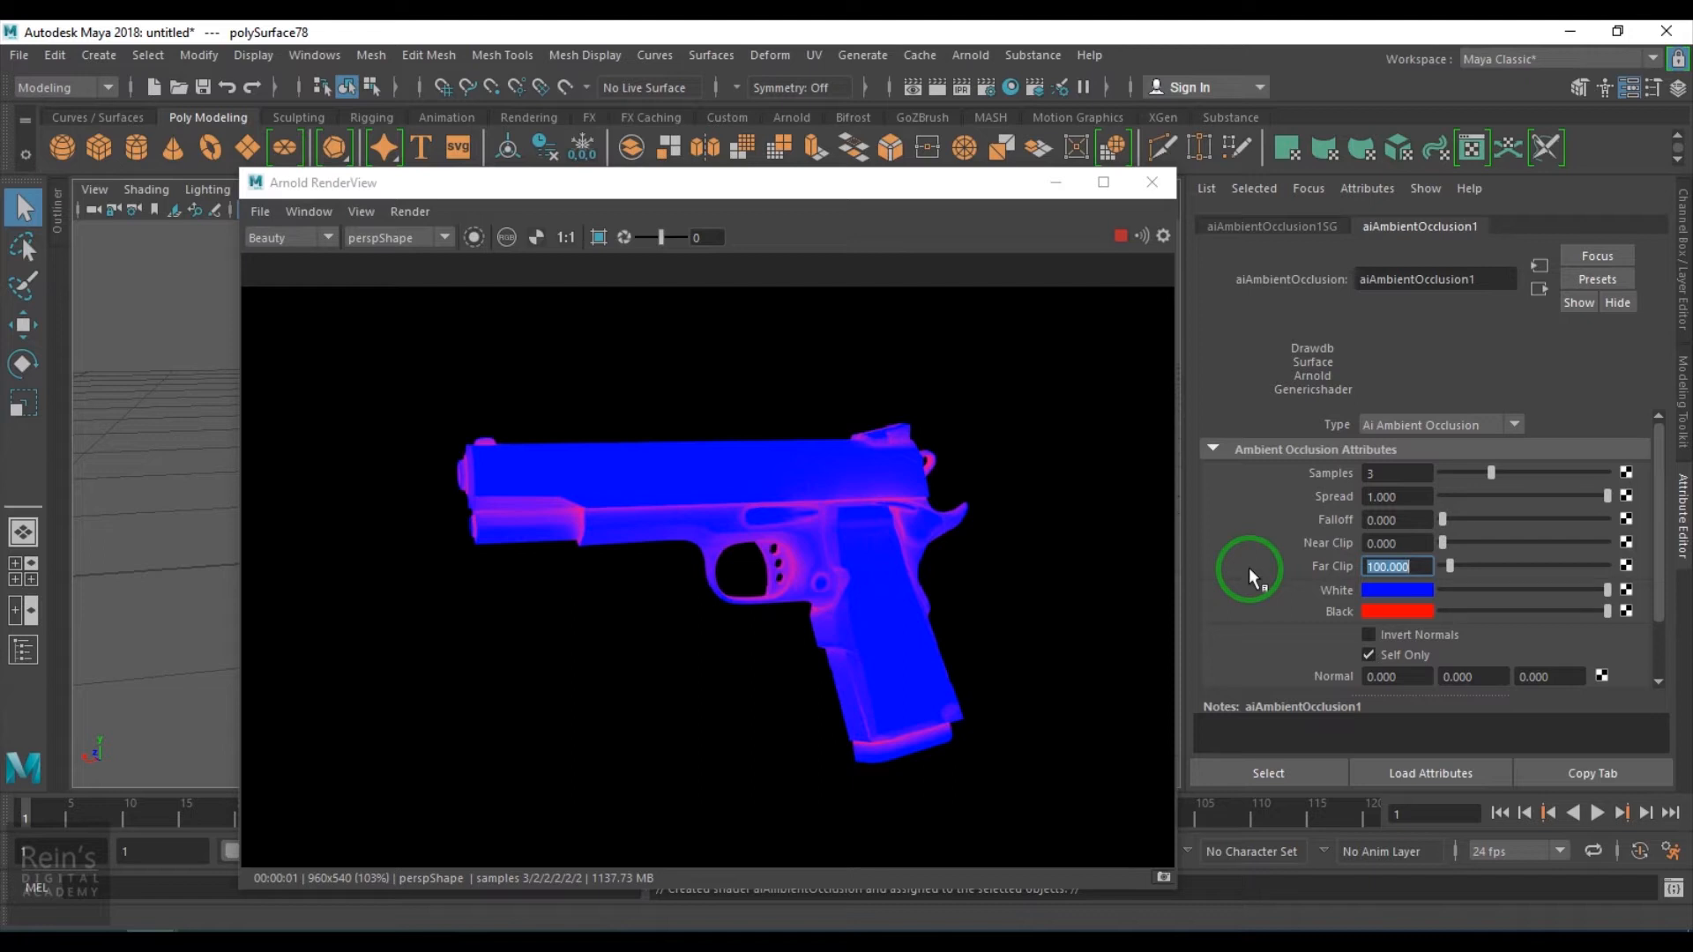
{"action": "scroll", "coordinate": [791, 543], "scroll_direction": "up", "scroll_amount": 3}
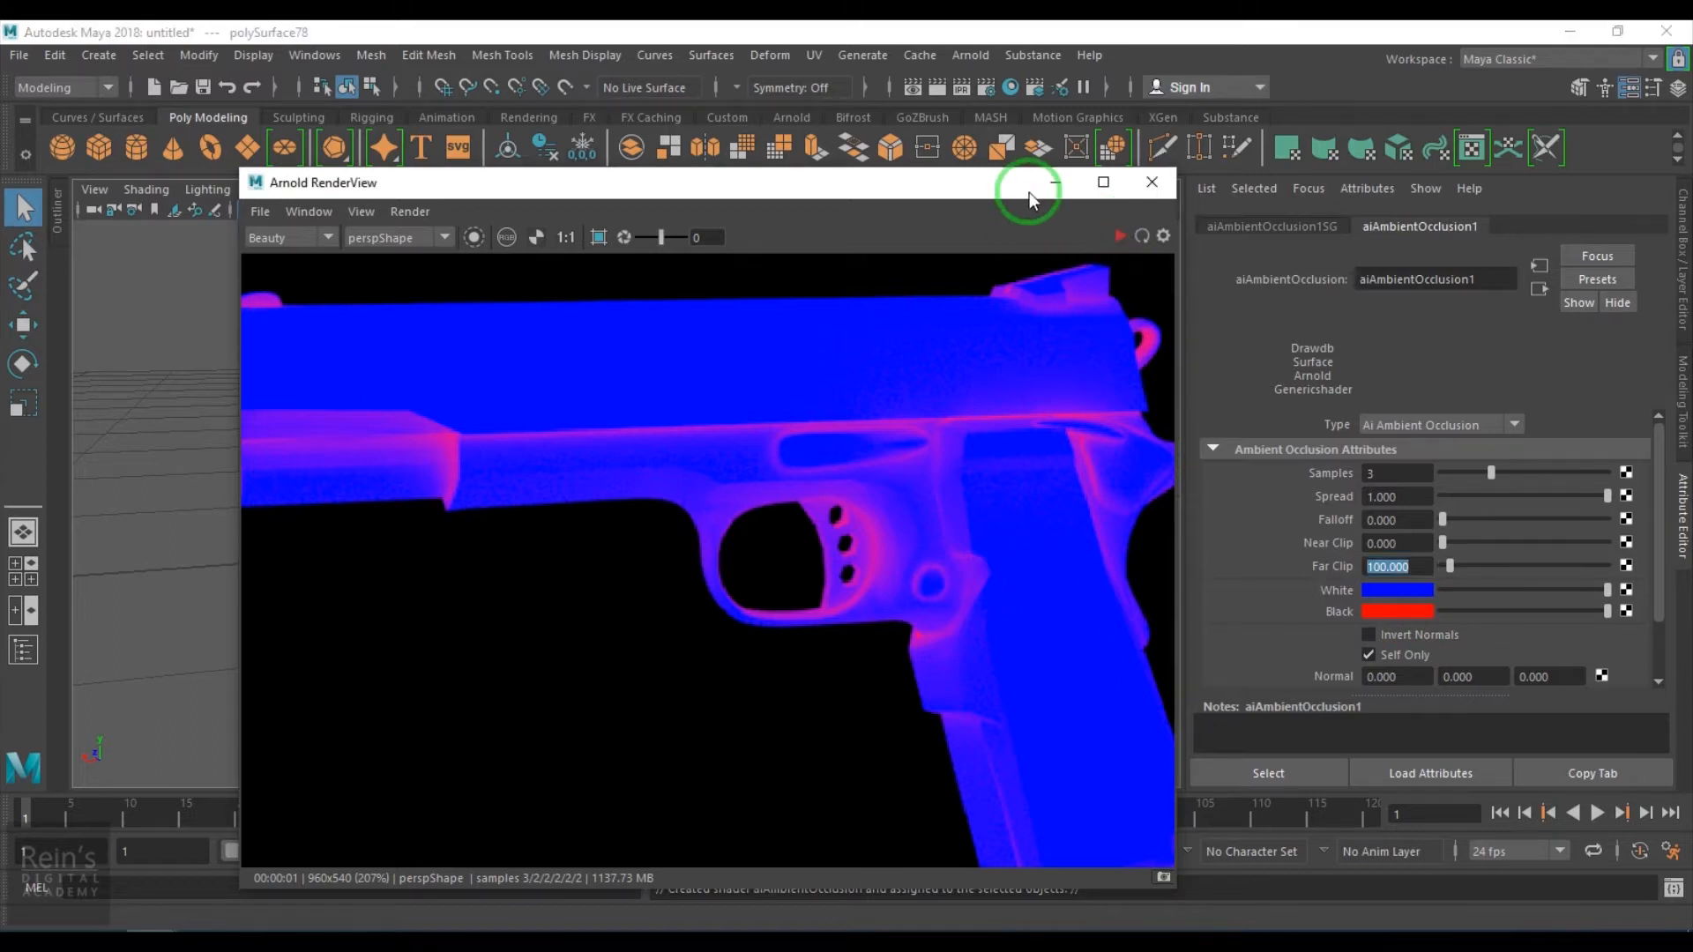
- Assign a new Maya Surface Shader material to the pistol model
{"action": "left_click_drag", "start_coordinate": [1028, 187], "coordinate": [939, 801]}
{"action": "left_click", "coordinate": [842, 514]}
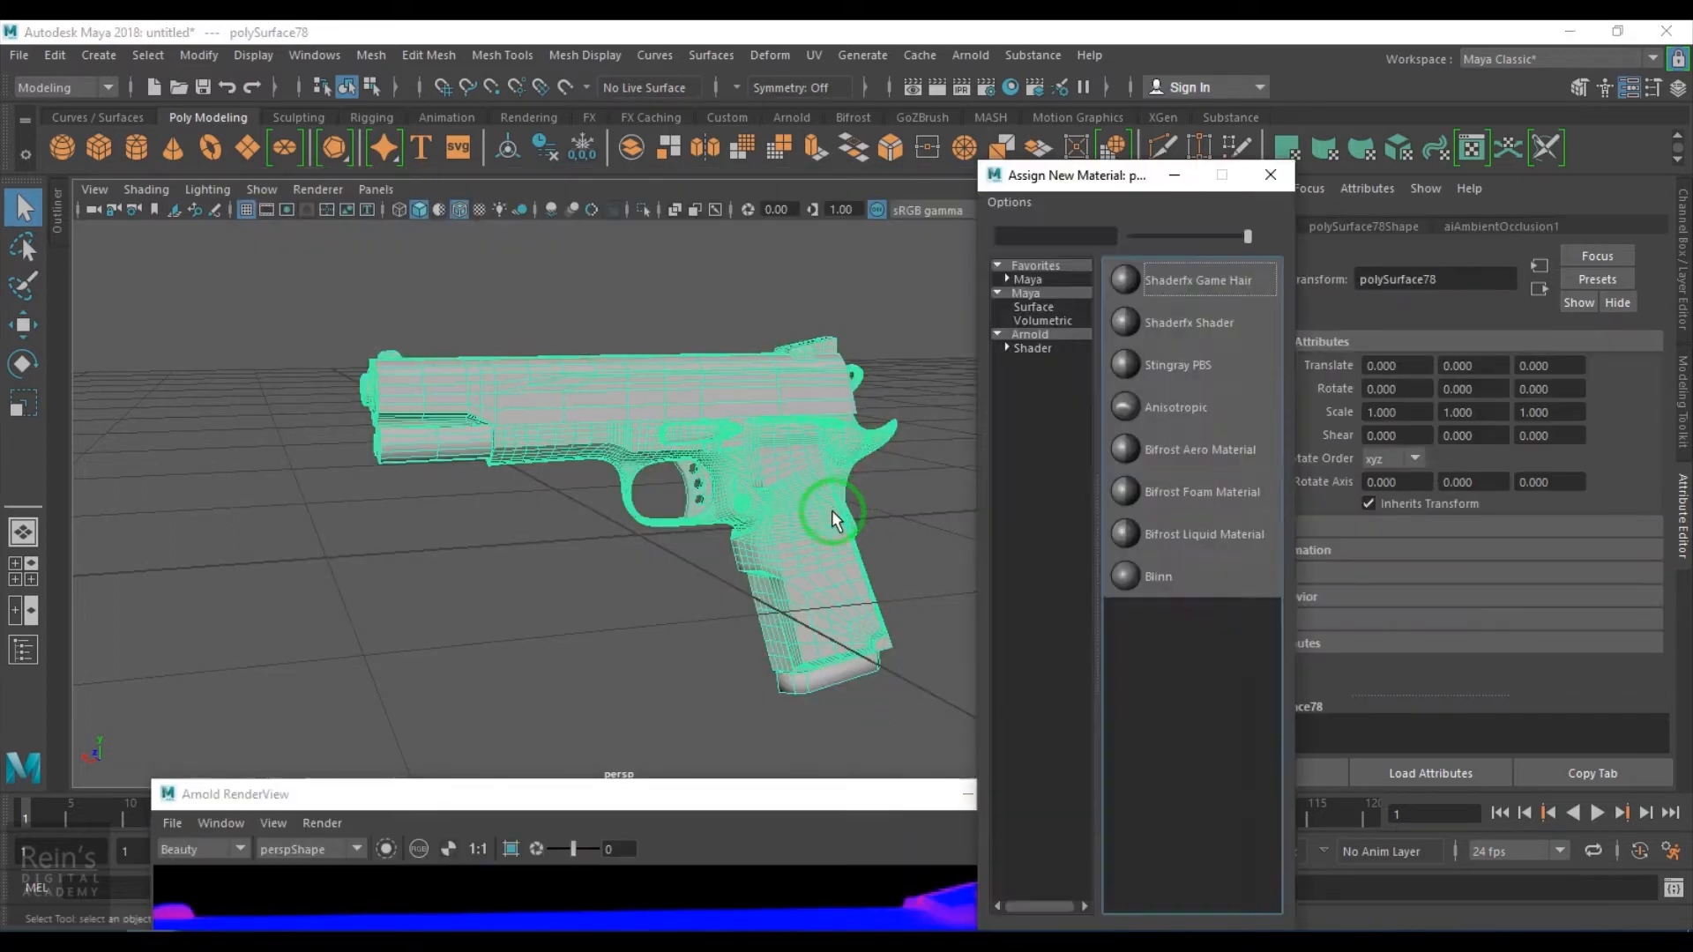
{"action": "left_click", "coordinate": [1145, 401]}
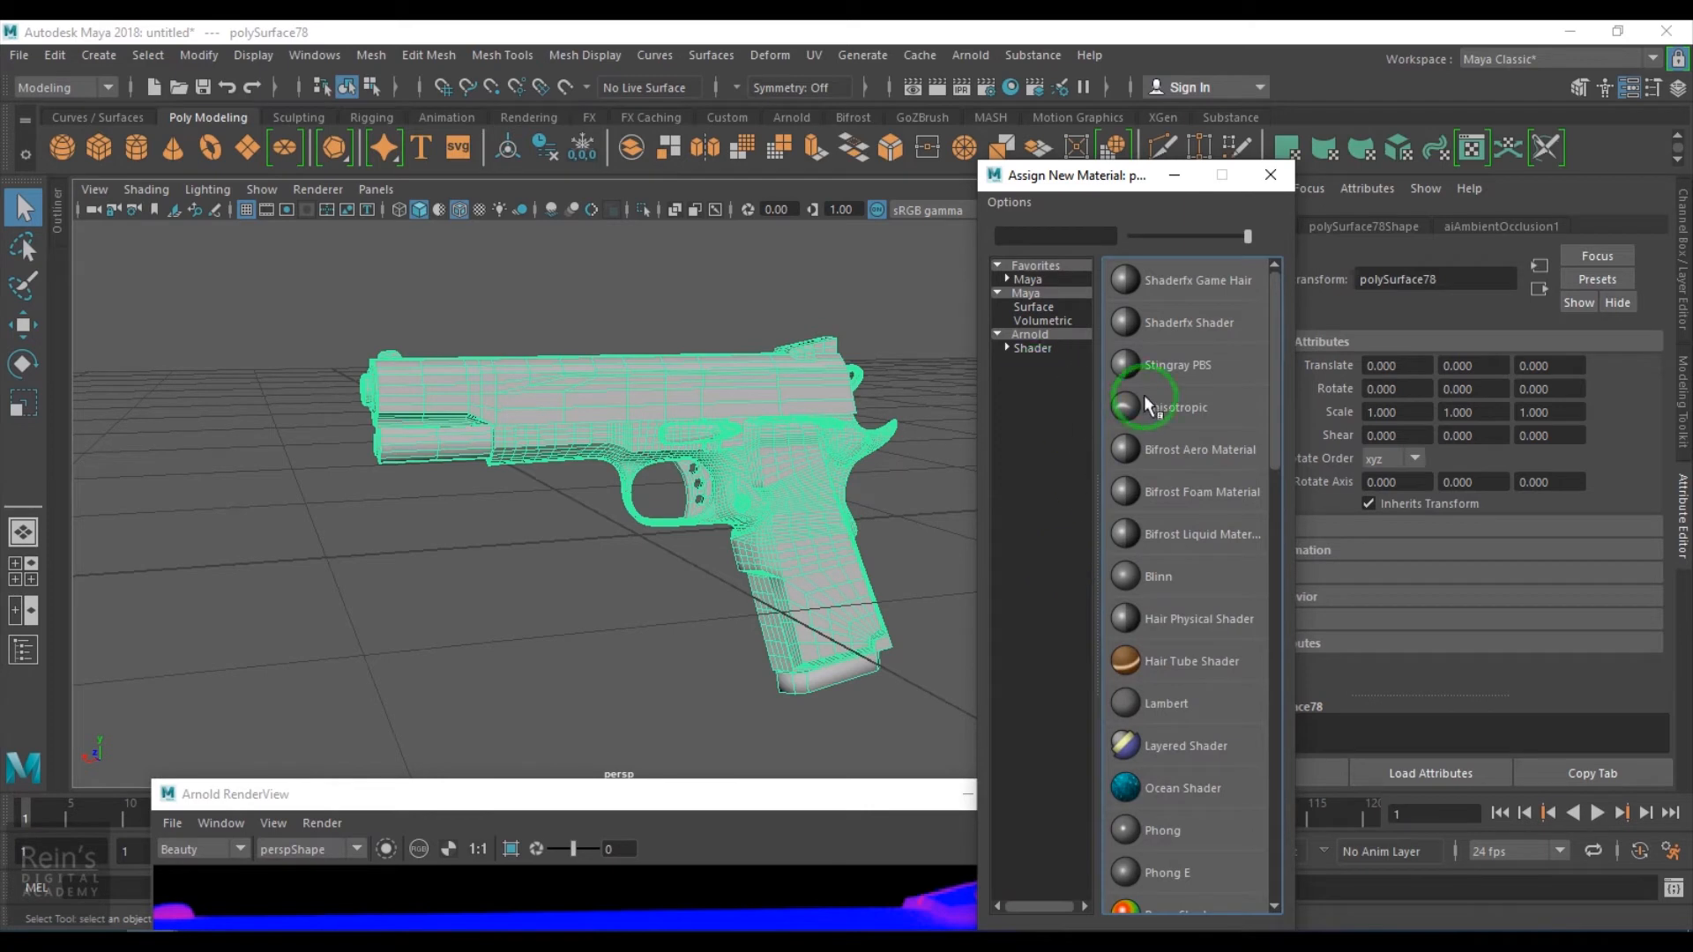
{"action": "left_click", "coordinate": [1054, 305]}
{"action": "scroll", "coordinate": [1203, 643], "scroll_direction": "down", "scroll_amount": 2}
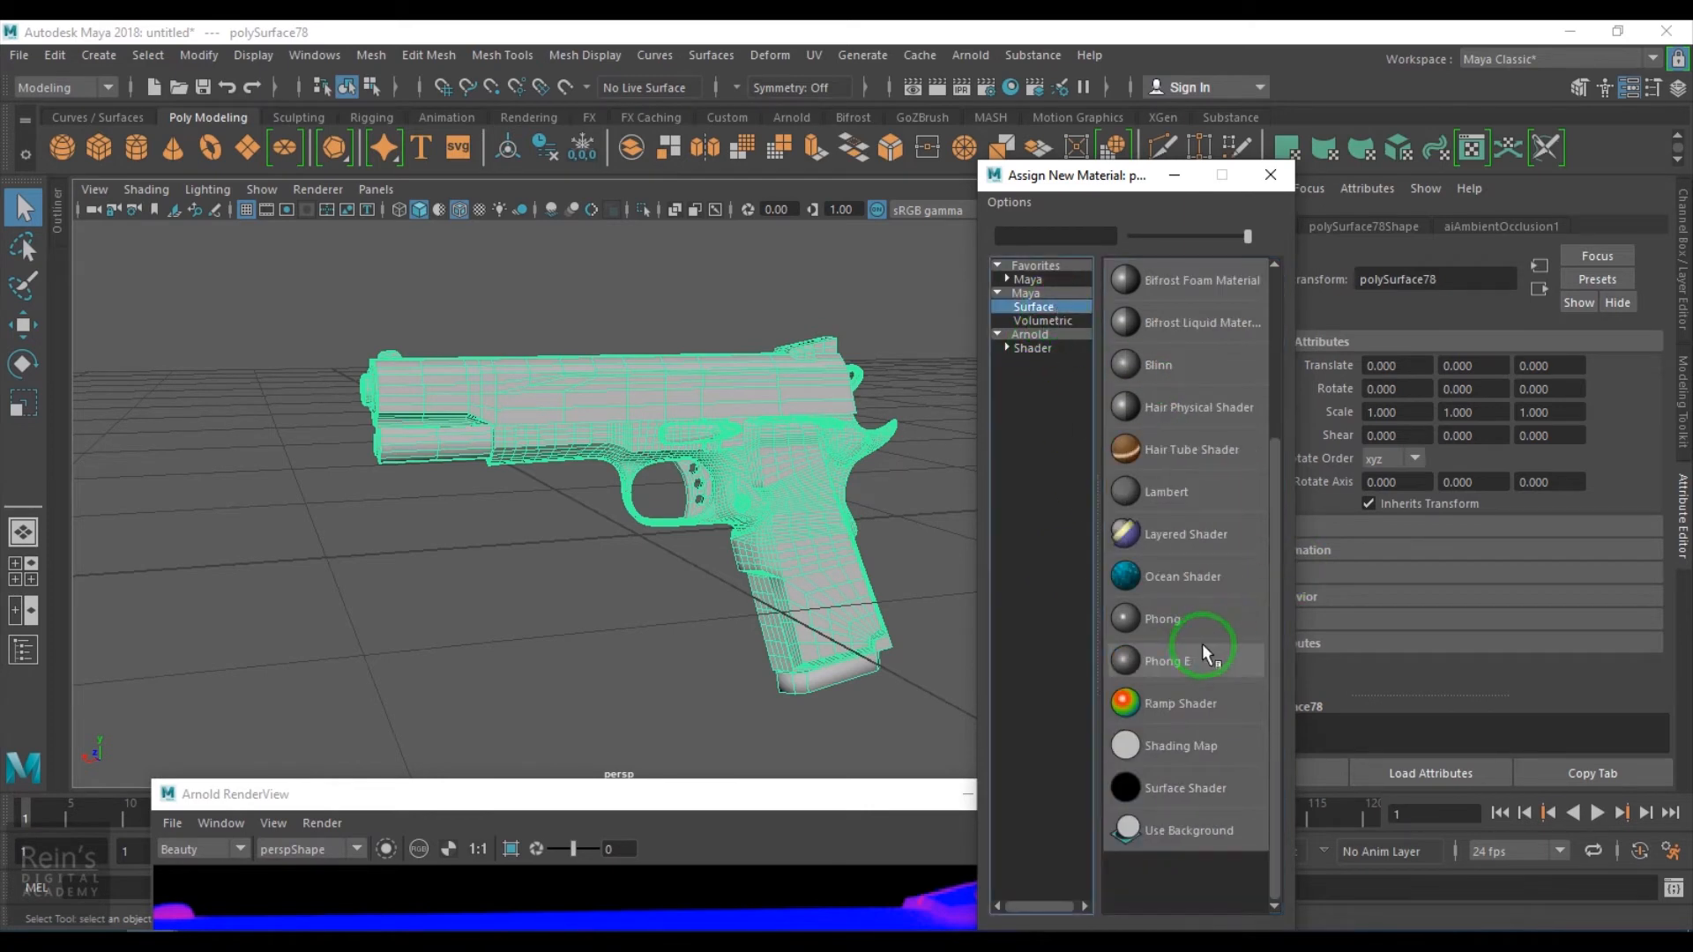
{"action": "left_click", "coordinate": [1171, 784]}
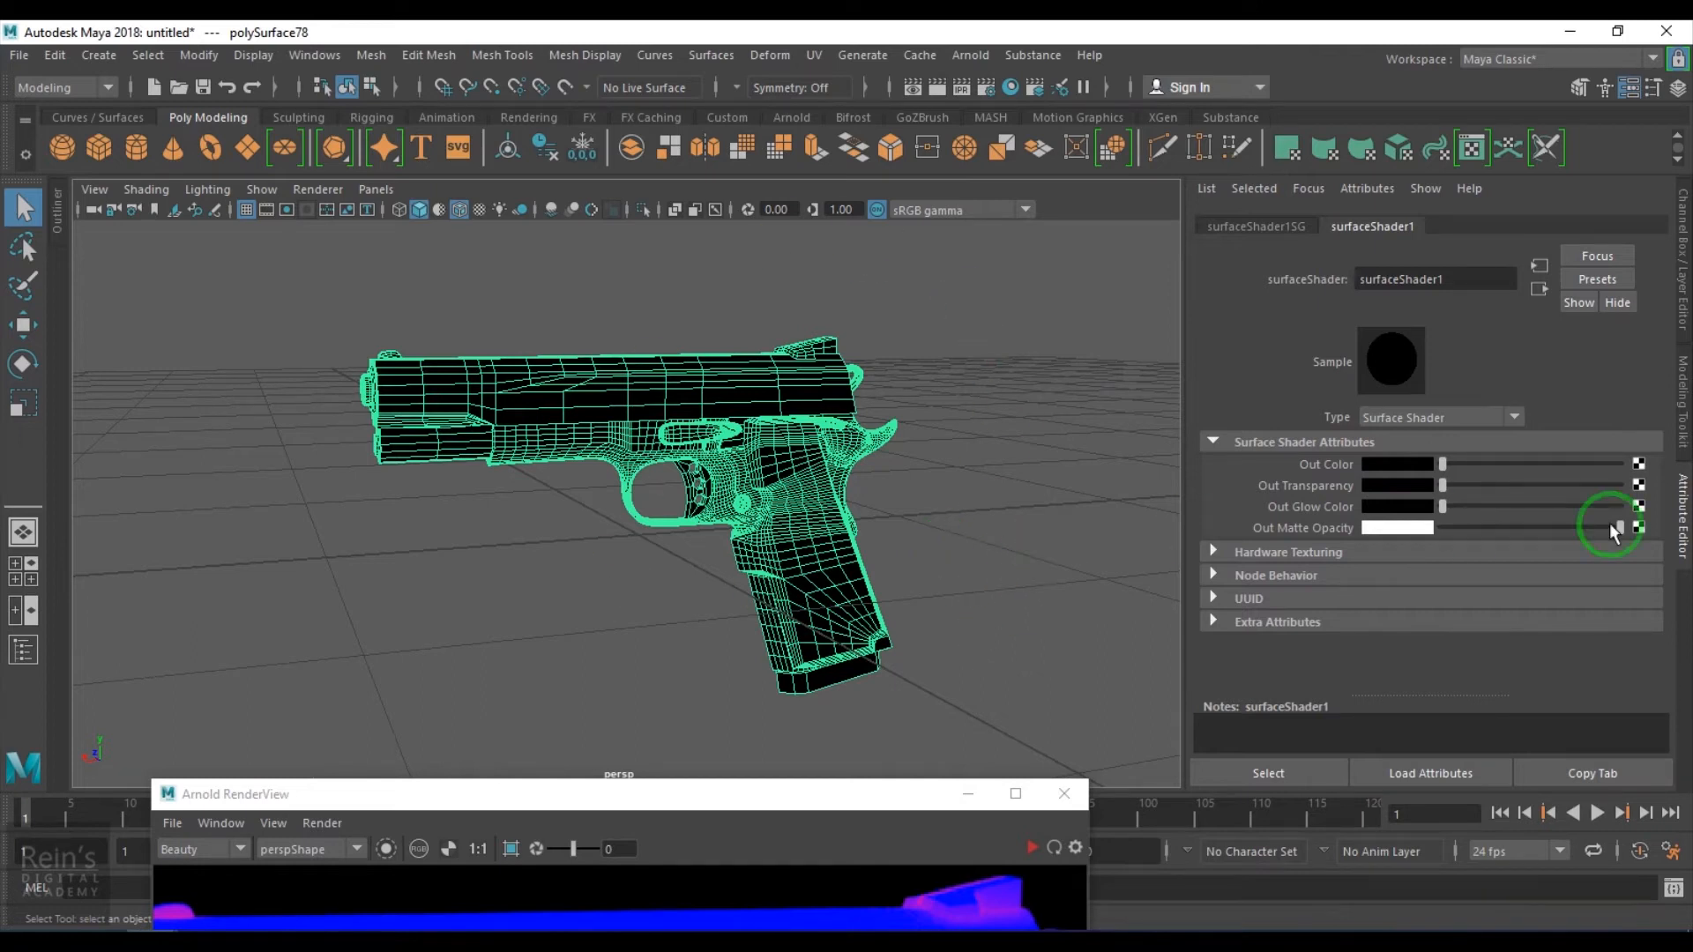
- Connect an Arnold aiCurvature texture to the surface shader's Out Color
{"action": "left_click", "coordinate": [1638, 464]}
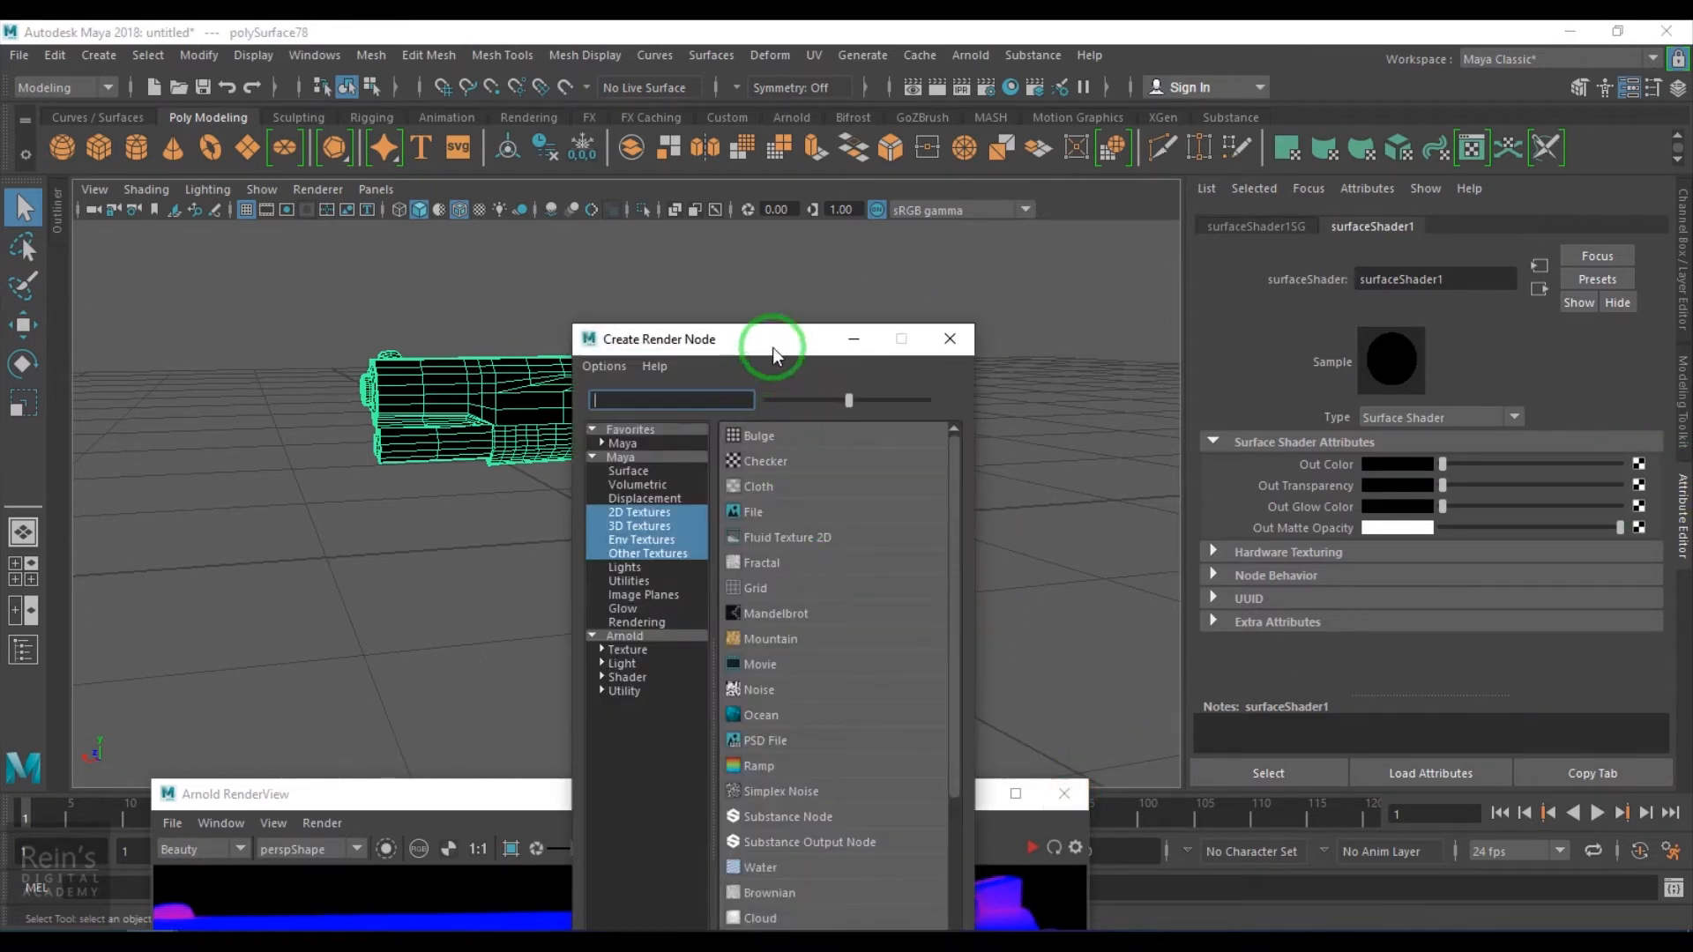
{"action": "left_click_drag", "start_coordinate": [771, 349], "coordinate": [885, 187]}
{"action": "left_click", "coordinate": [744, 488]}
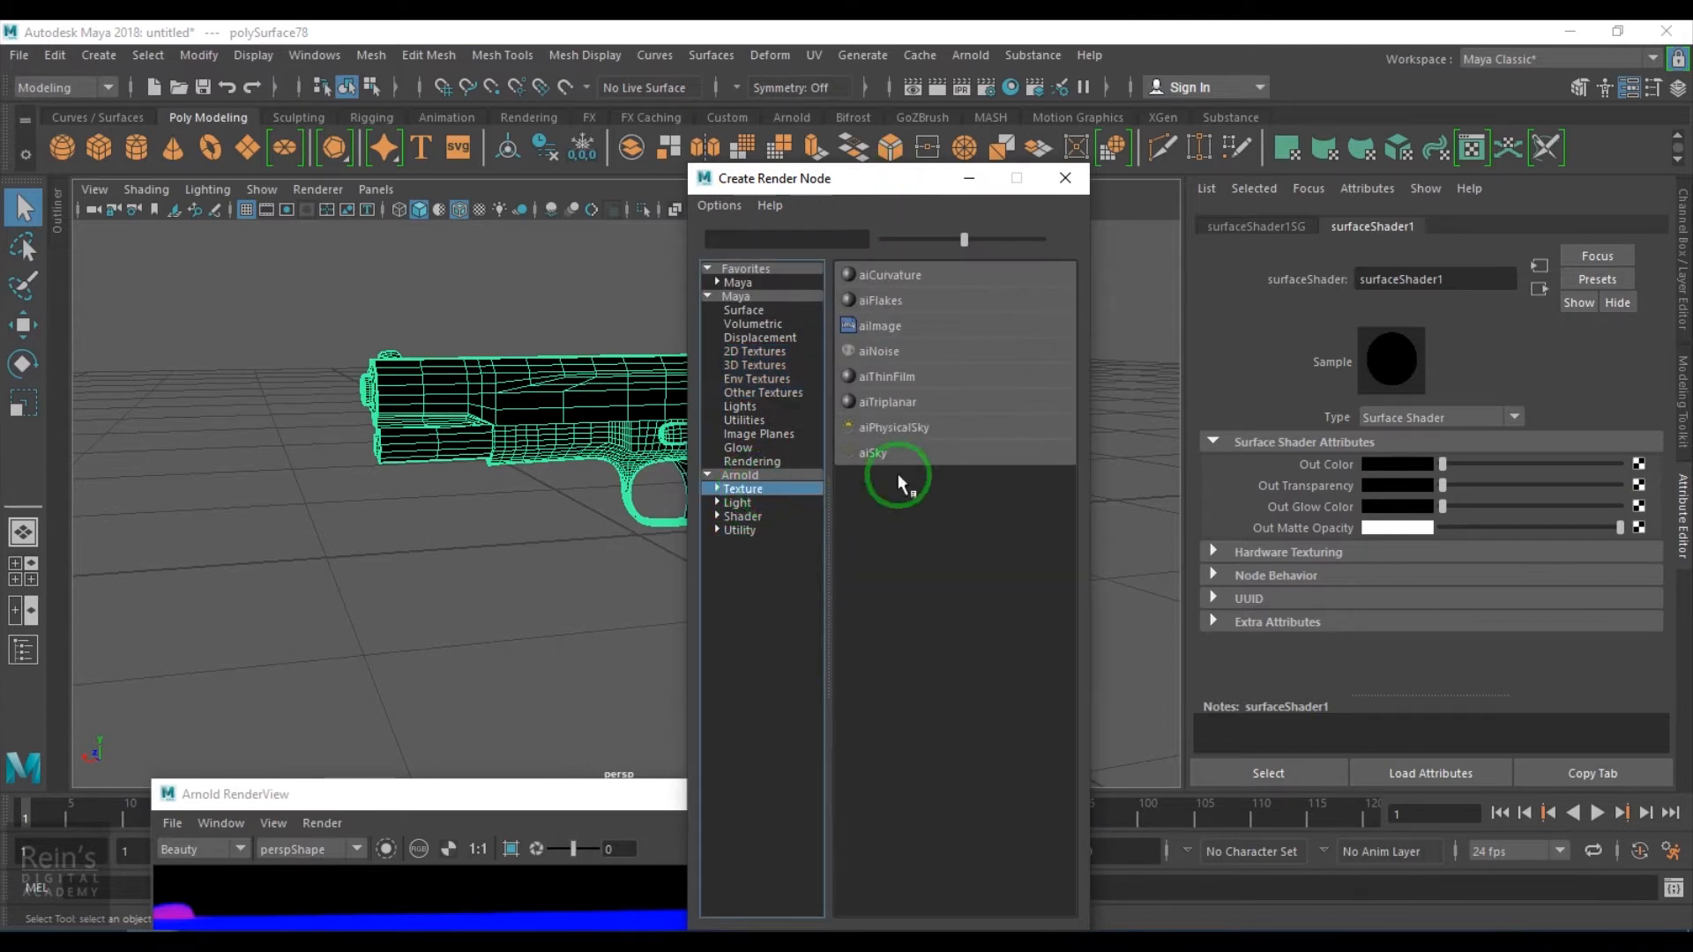
{"action": "left_click_drag", "start_coordinate": [964, 238], "coordinate": [1042, 239]}
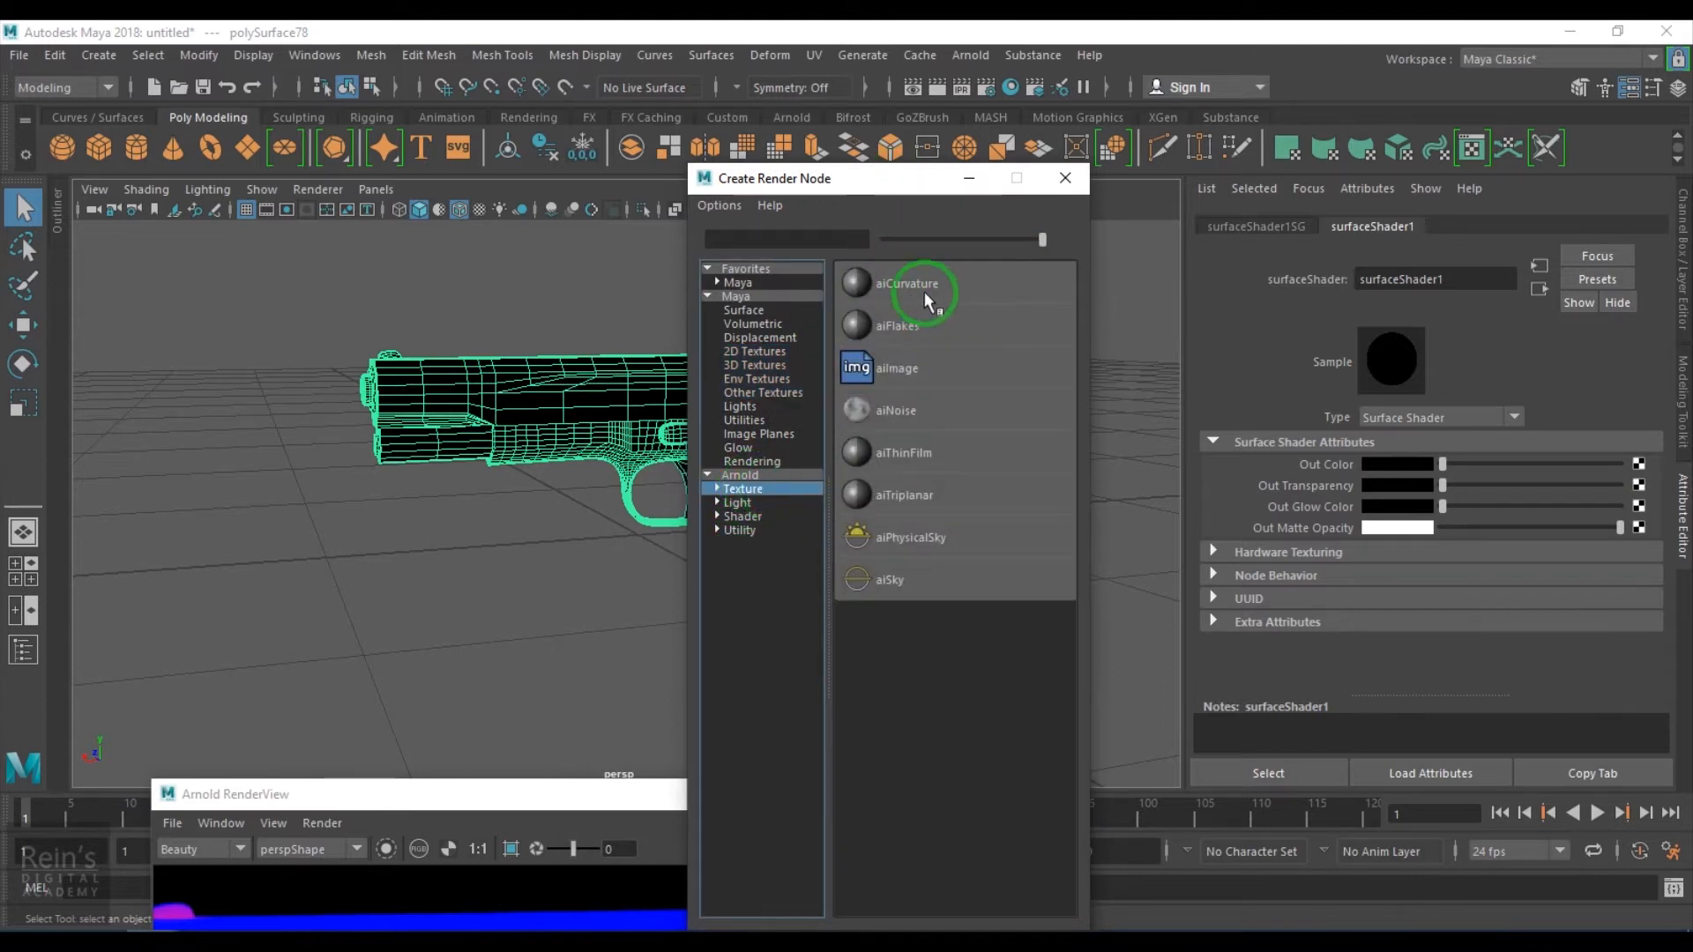
{"action": "left_click", "coordinate": [949, 284]}
- Bring back the Arnold RenderView and start an IPR render of the curvature shader
{"action": "left_click", "coordinate": [732, 796]}
{"action": "left_click_drag", "start_coordinate": [756, 801], "coordinate": [849, 199]}
{"action": "left_click", "coordinate": [1122, 252]}
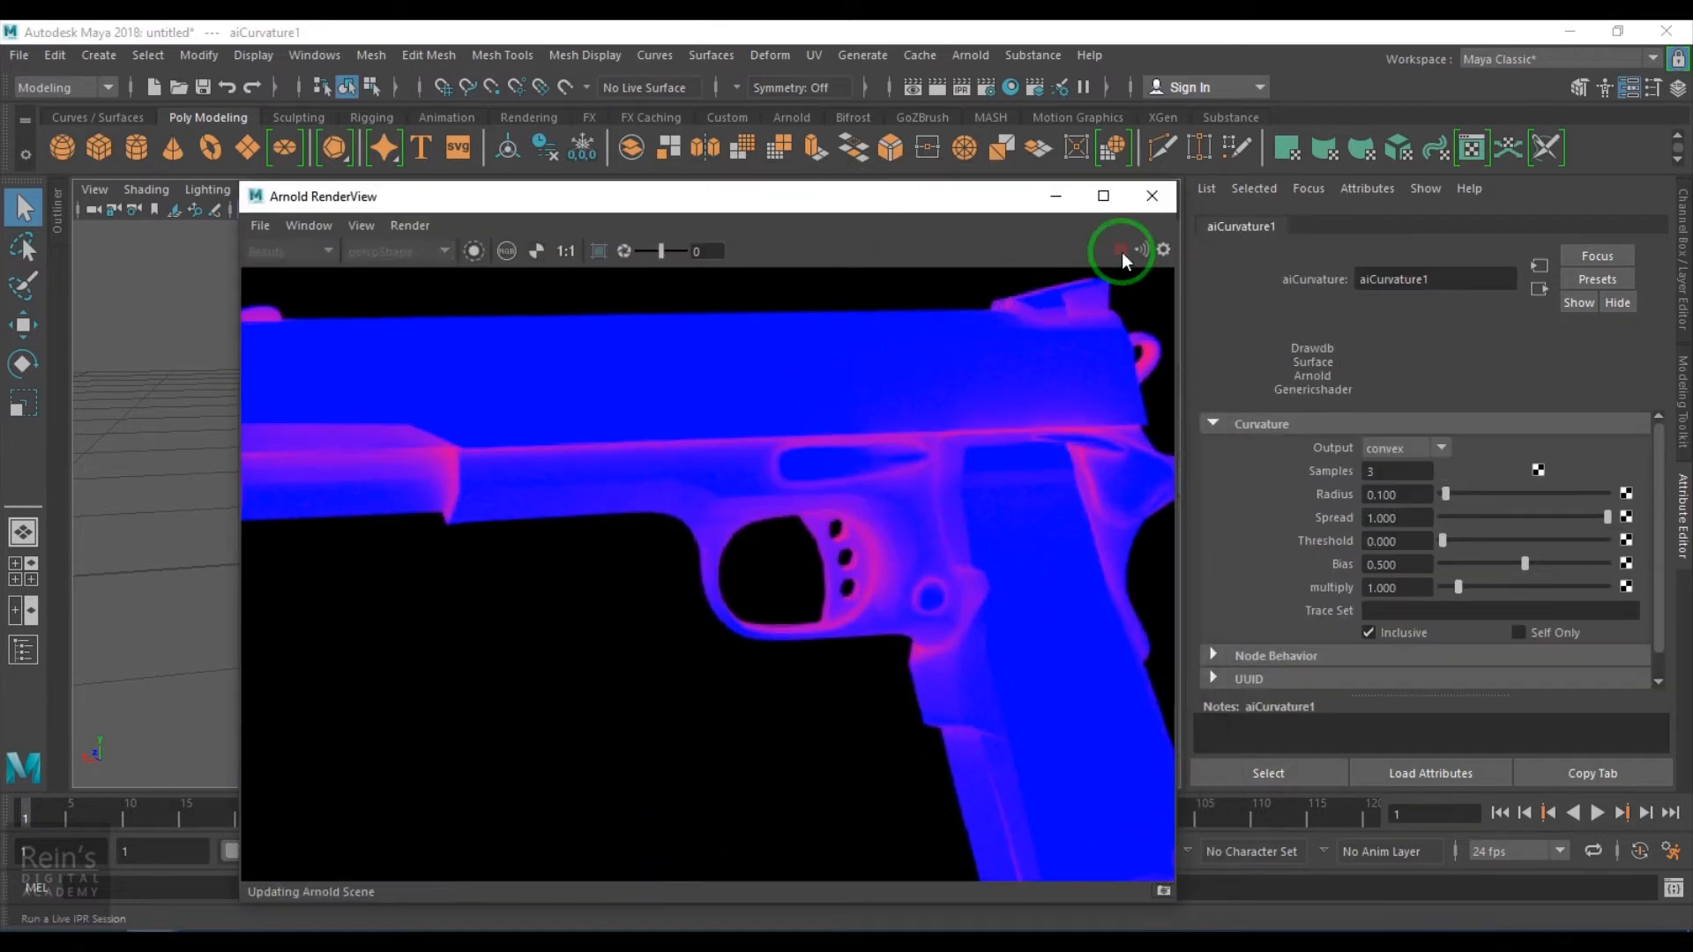
{"action": "scroll", "coordinate": [812, 621], "scroll_direction": "down", "scroll_amount": 2}
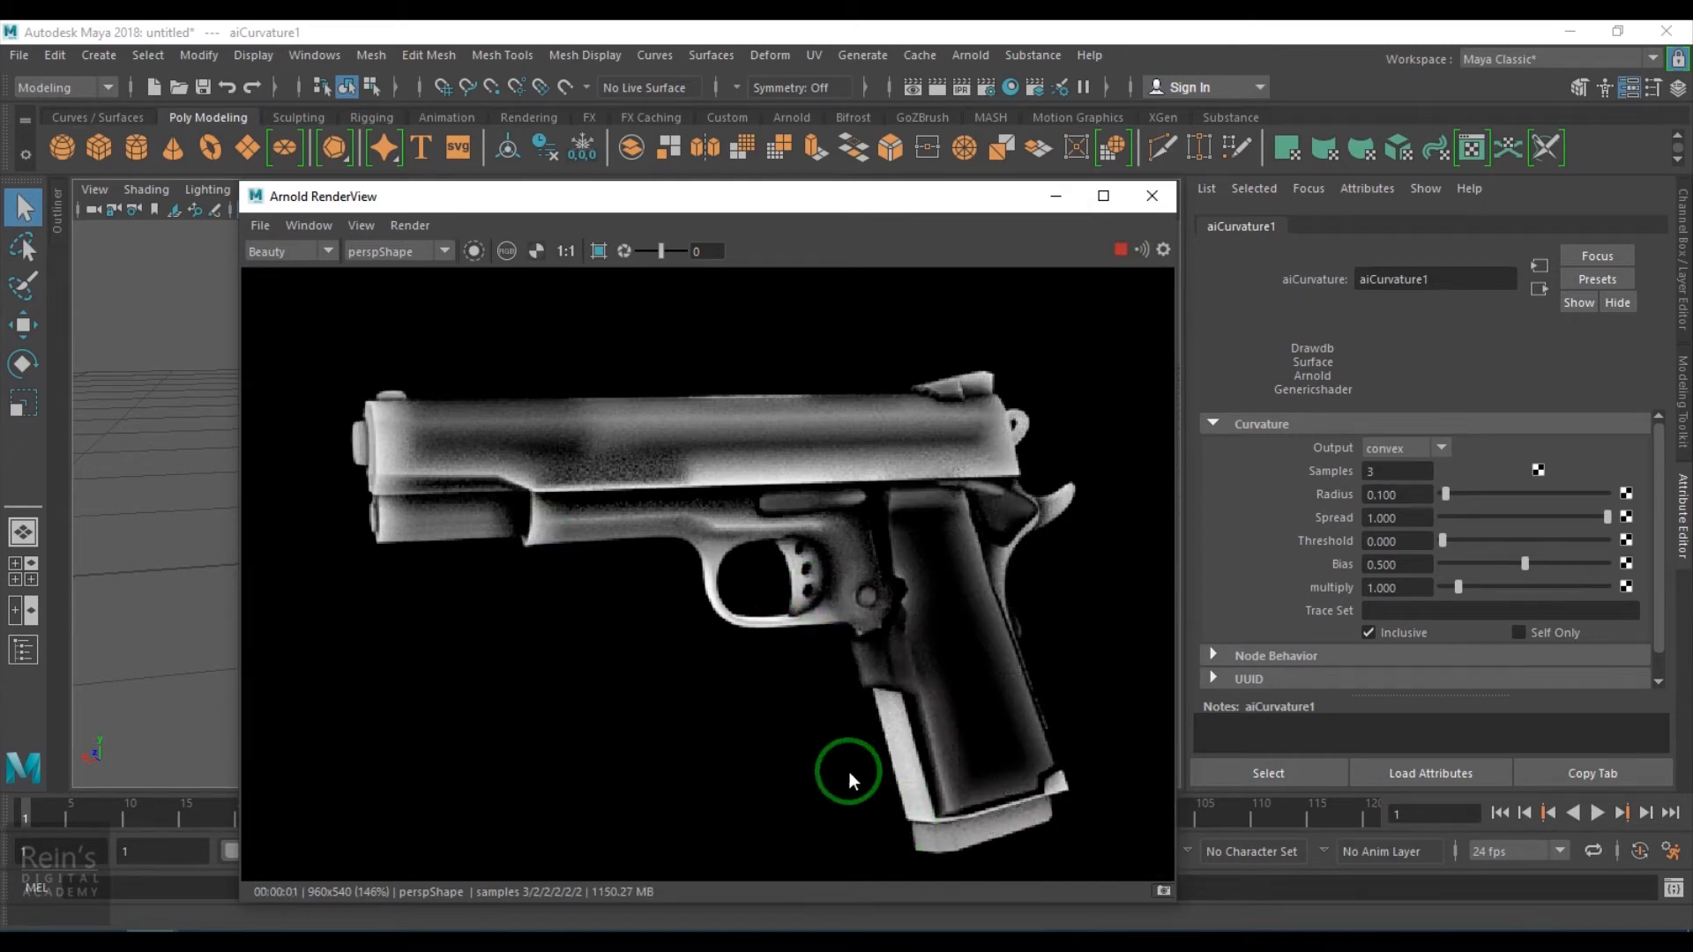
- Switch the curvature Output between concave and convex to compare the renders
{"action": "left_click", "coordinate": [1411, 451]}
{"action": "left_click", "coordinate": [1412, 497]}
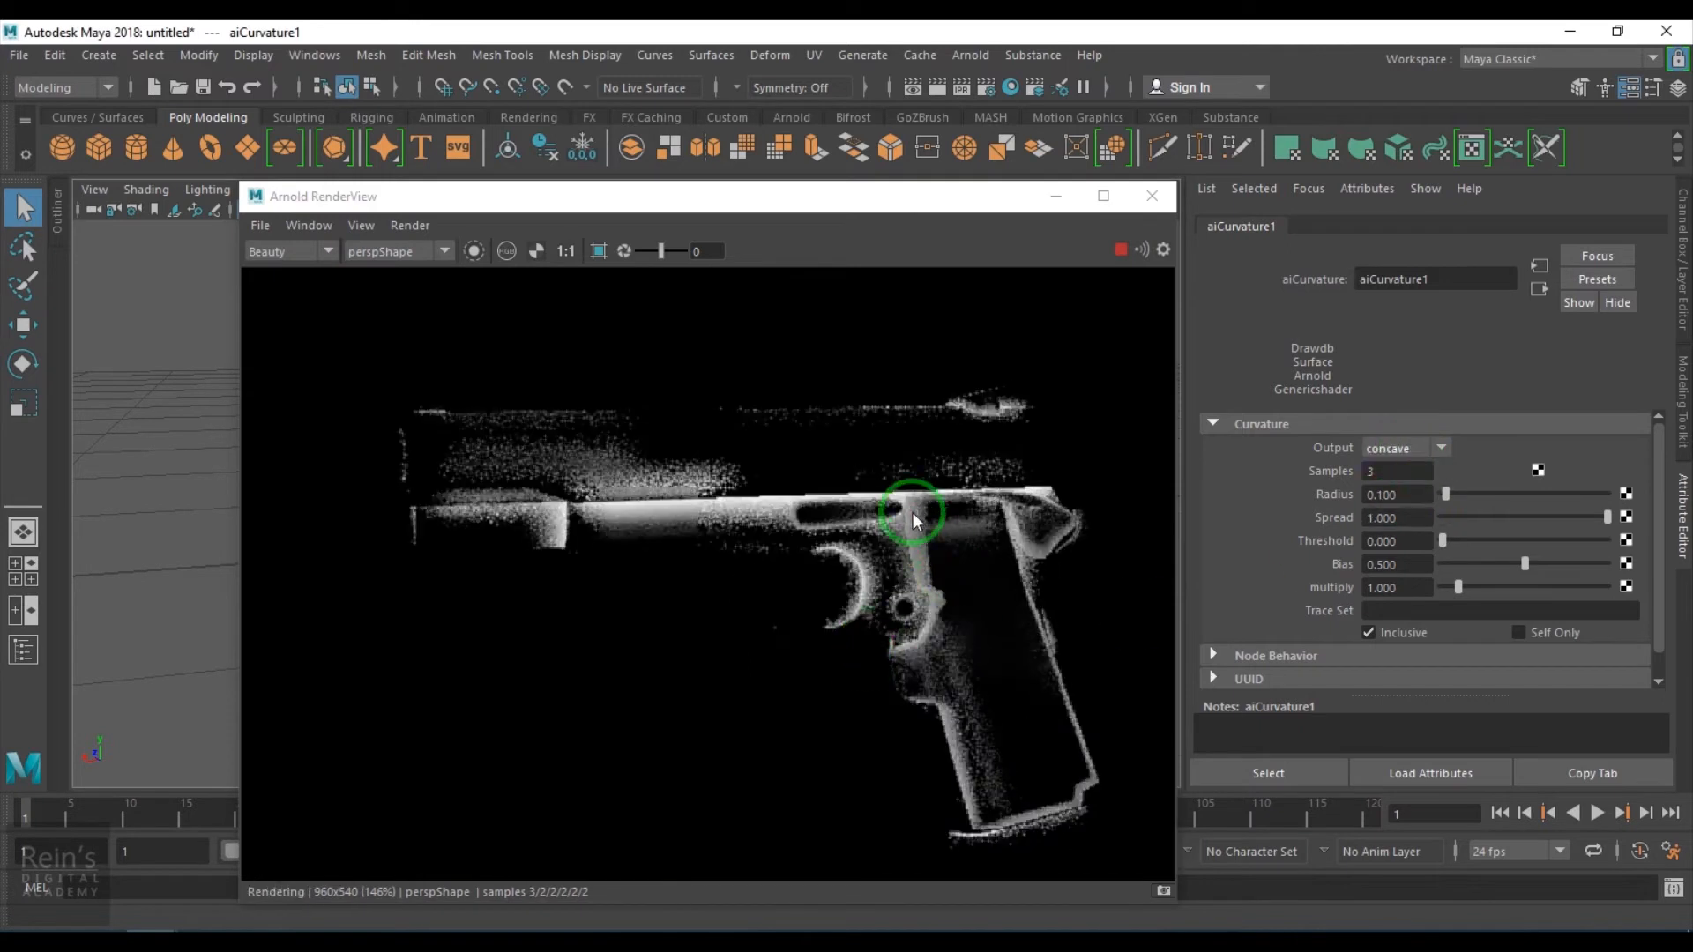
{"action": "left_click", "coordinate": [1388, 451]}
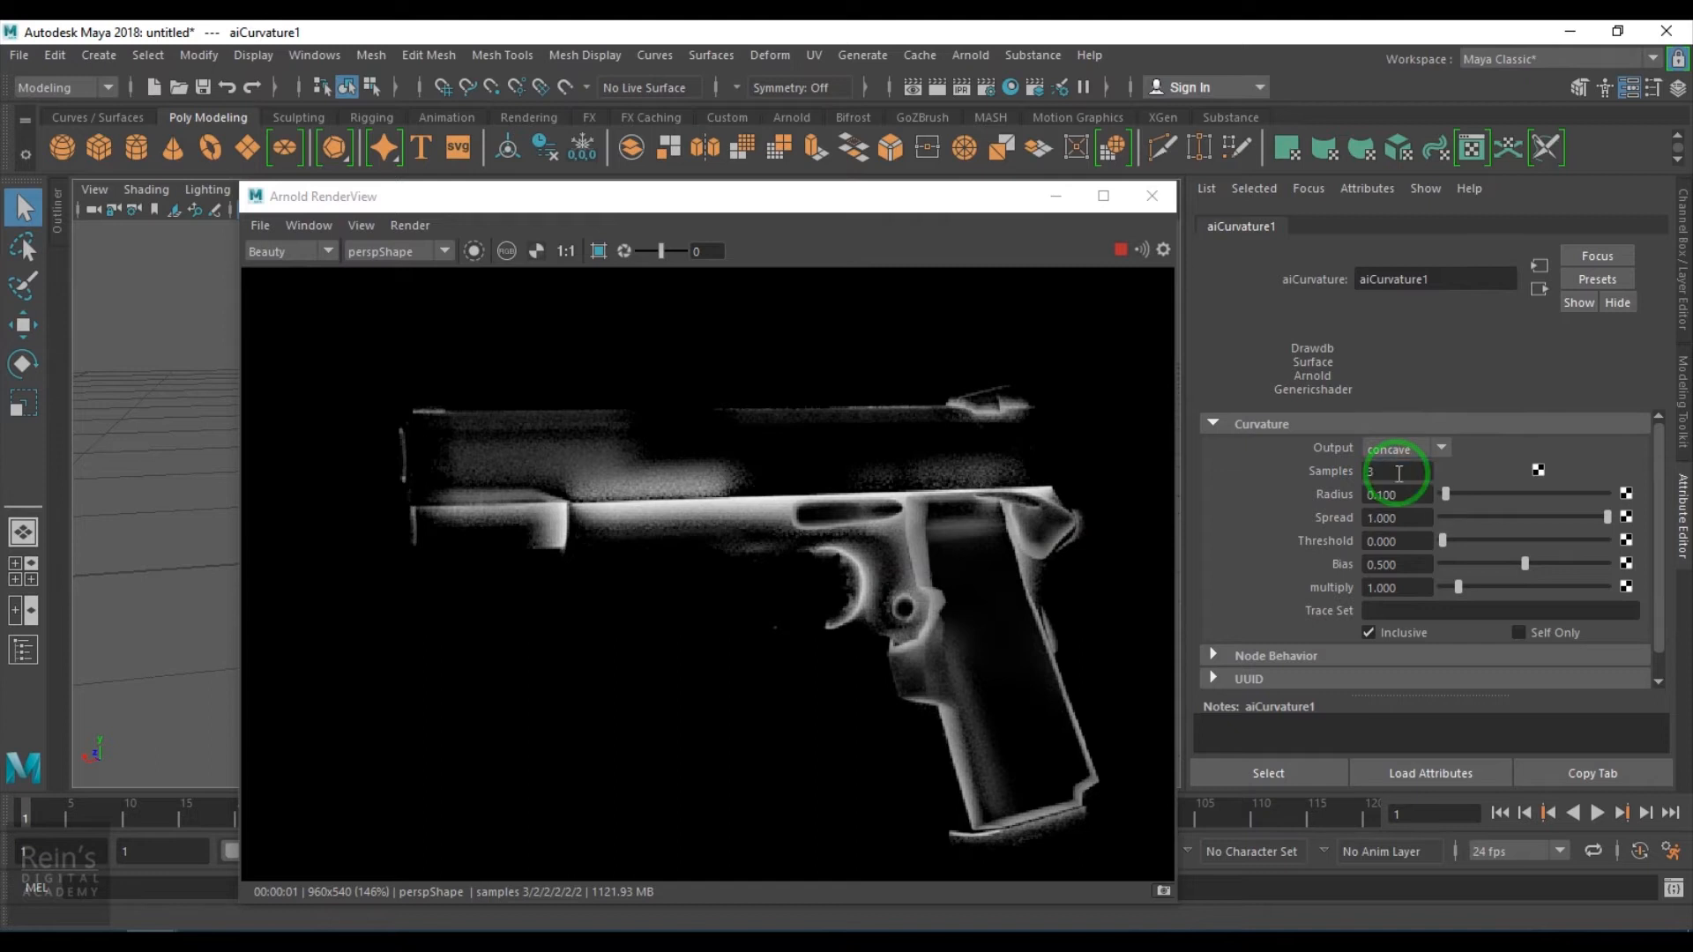
{"action": "left_click", "coordinate": [1396, 474]}
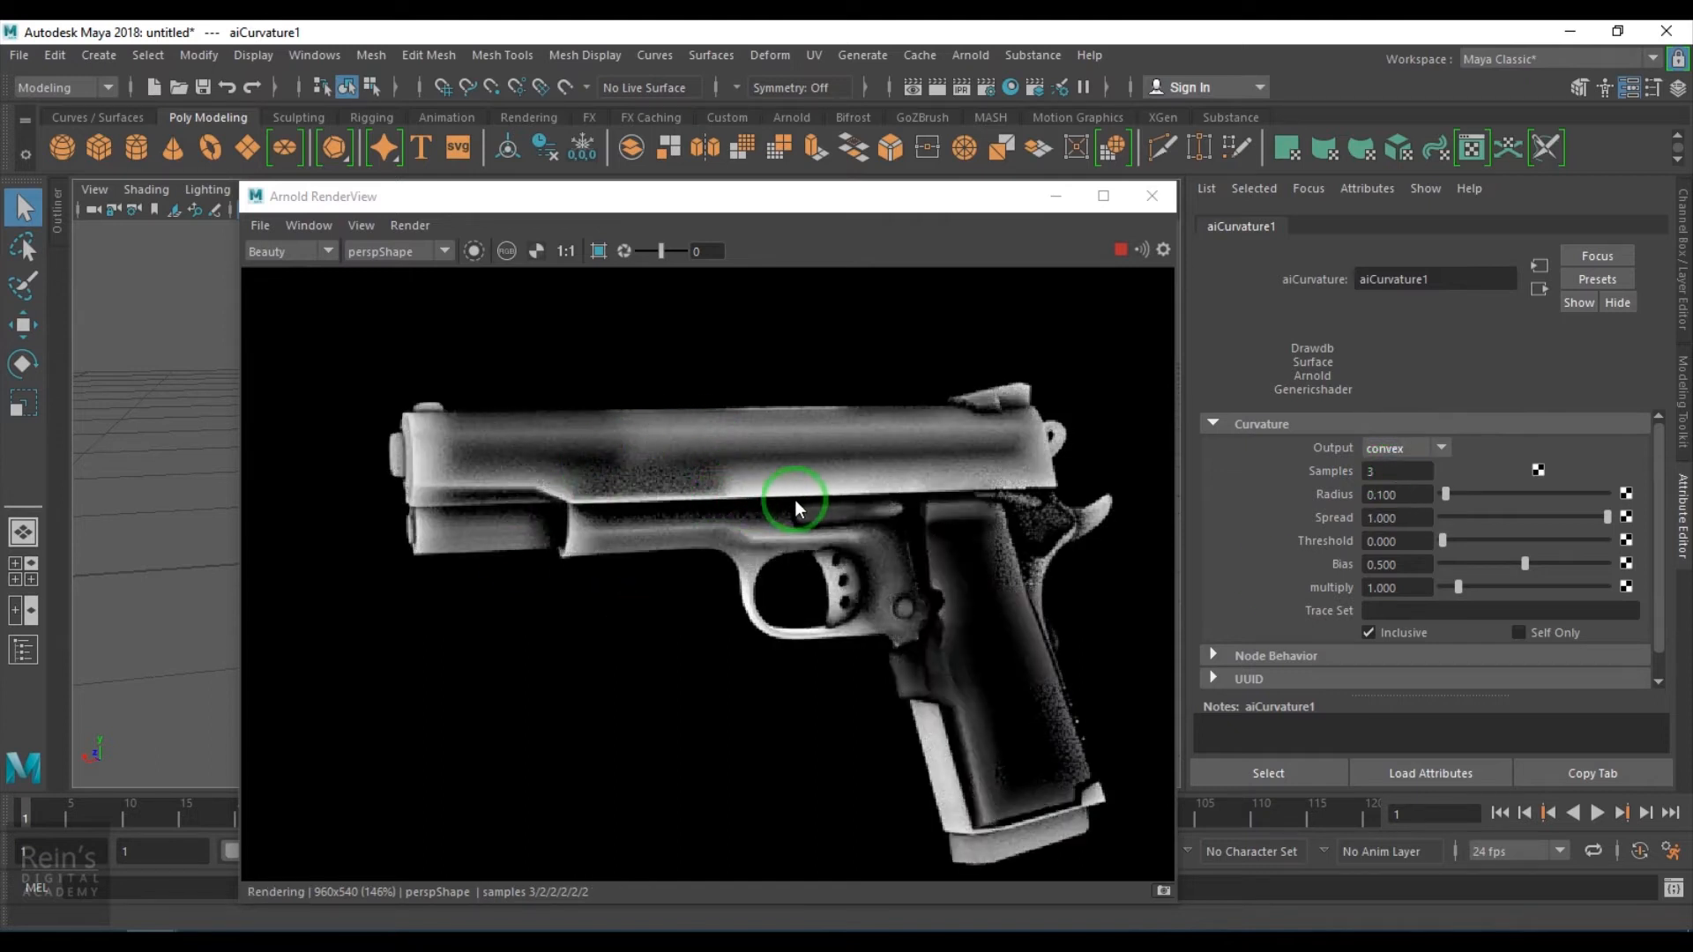
{"action": "left_click", "coordinate": [1382, 451]}
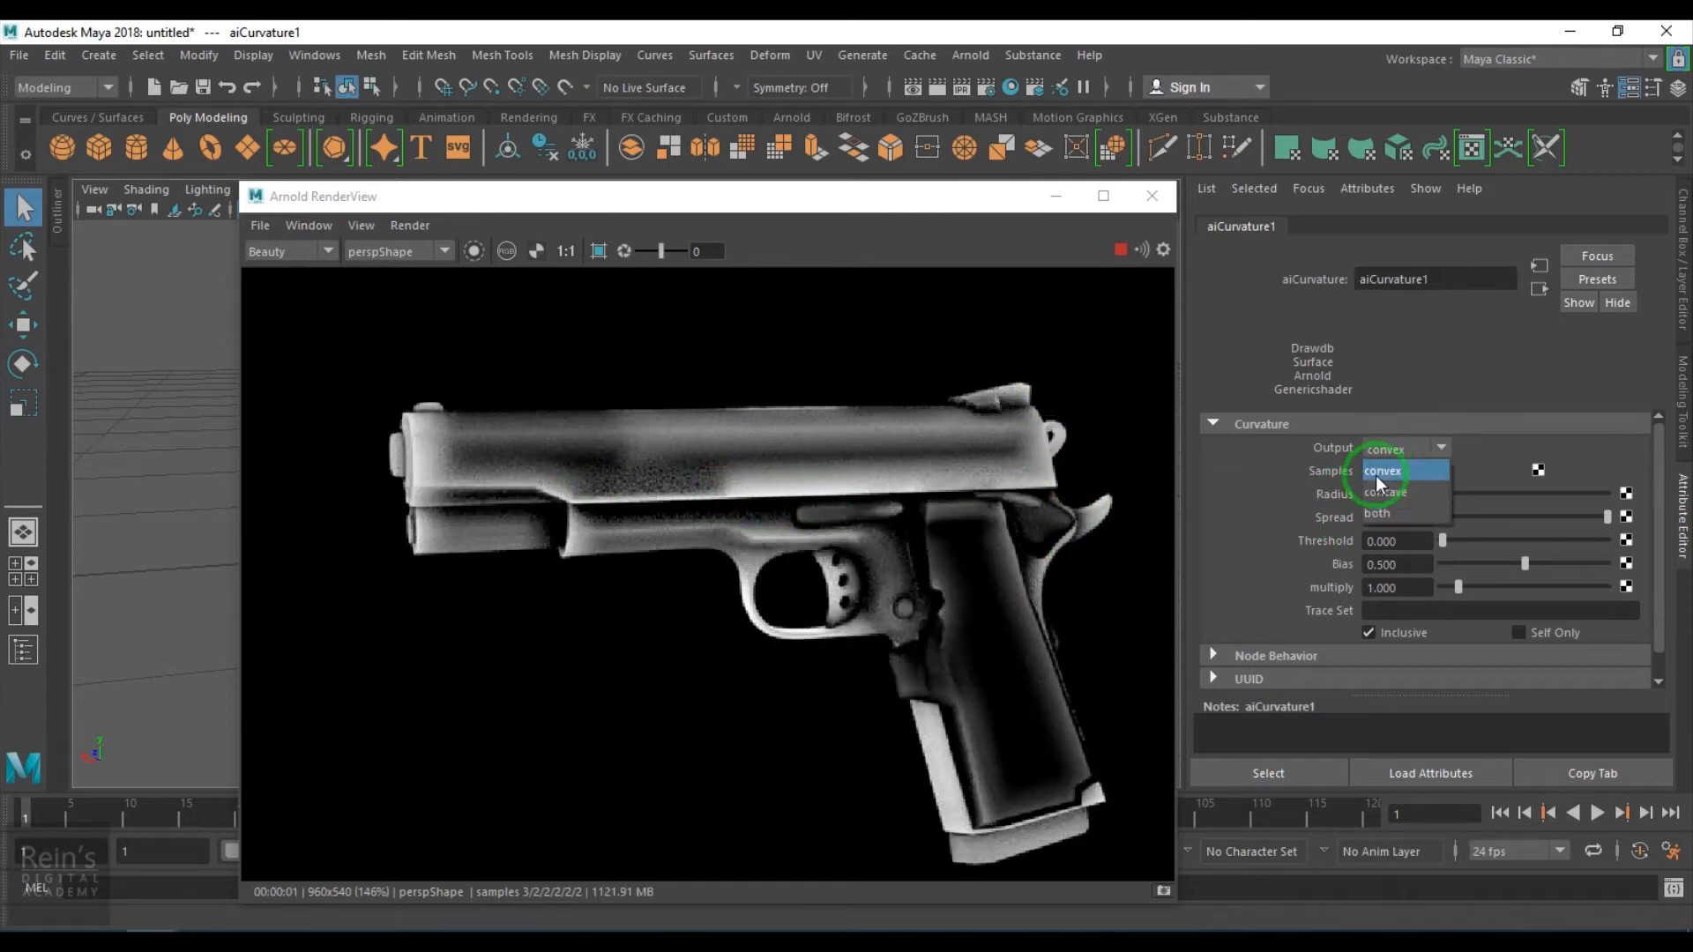
{"action": "left_click", "coordinate": [1388, 473]}
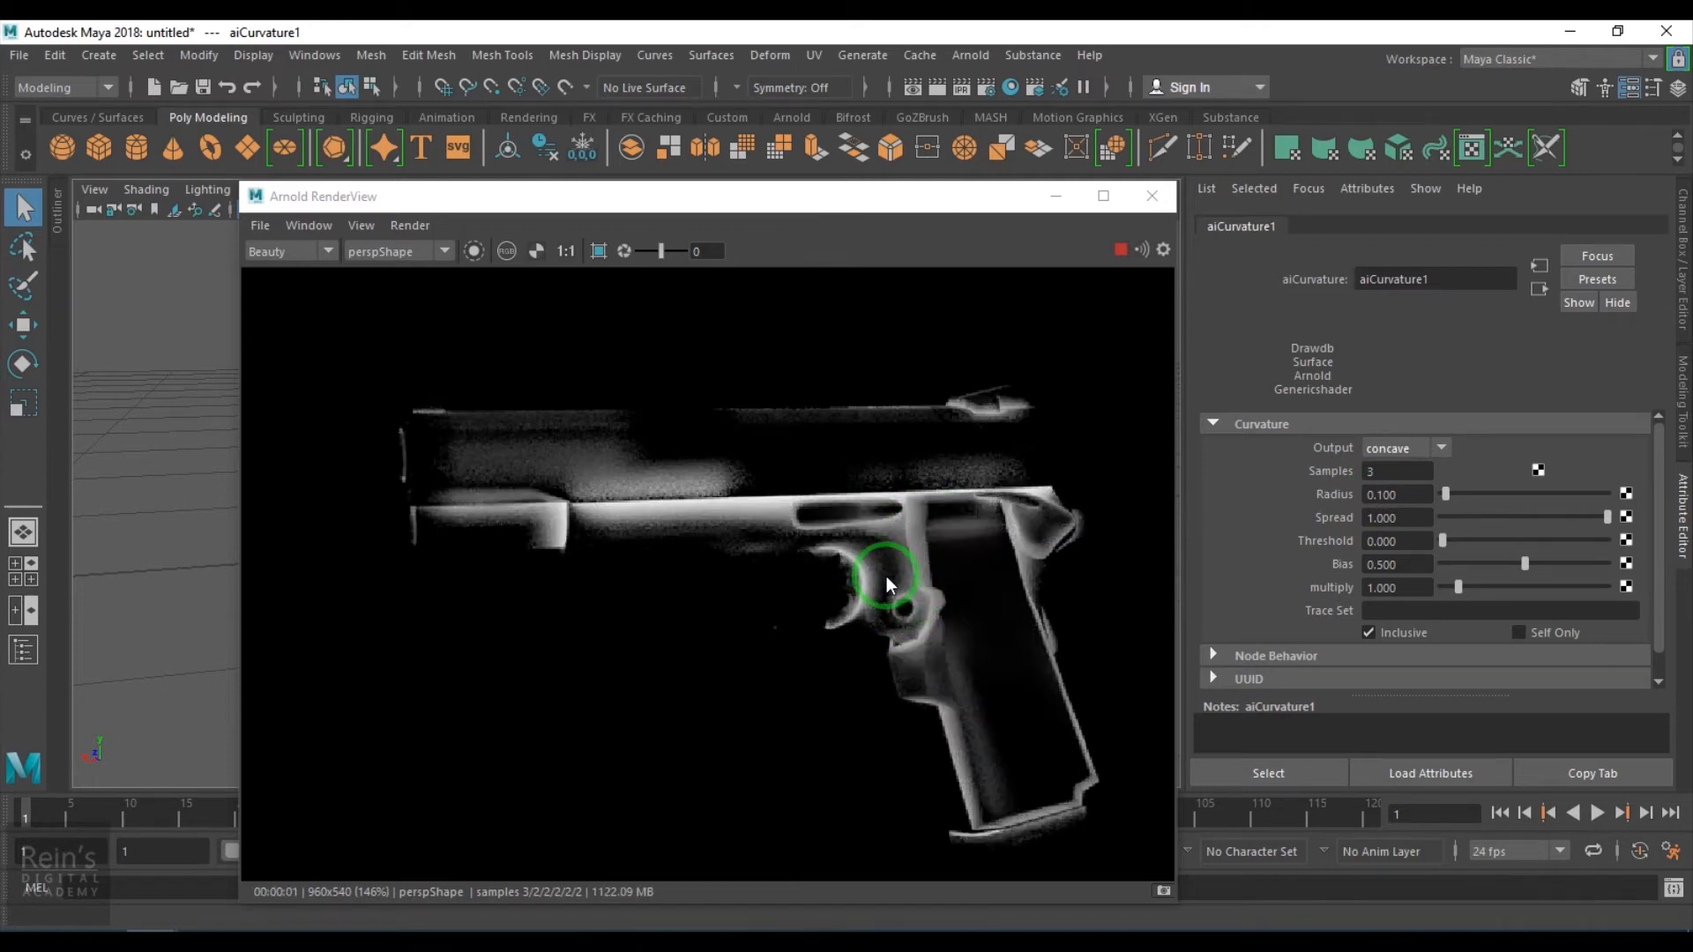
- Set the curvature Output to both
{"action": "left_click", "coordinate": [1428, 451]}
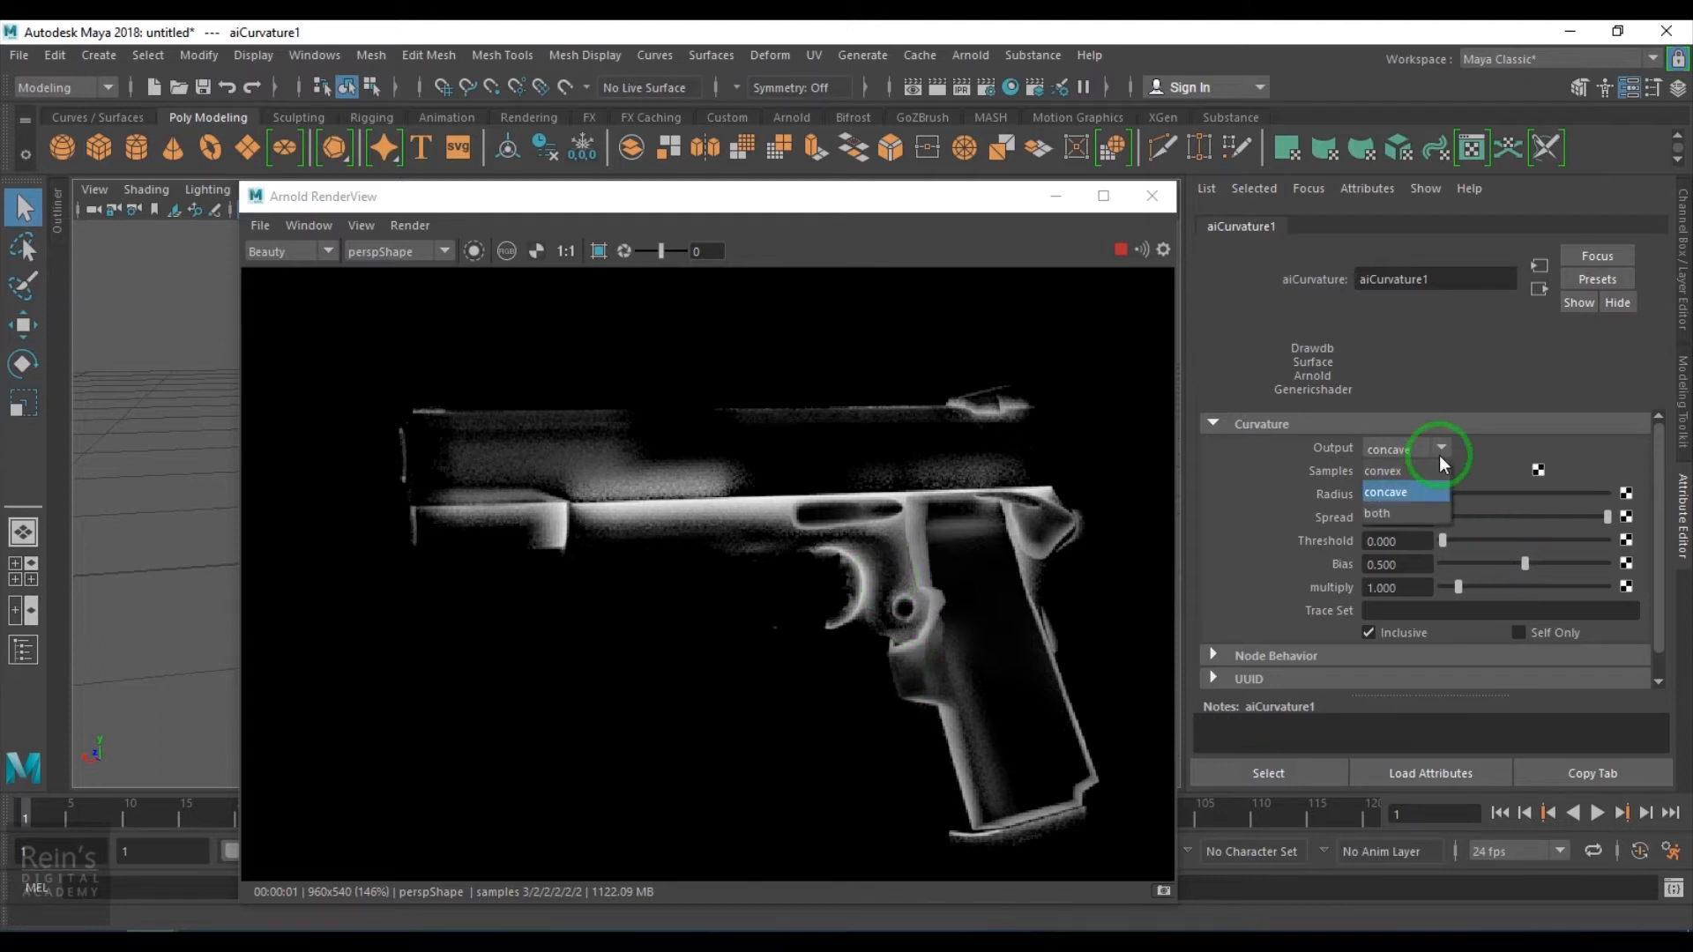
{"action": "left_click", "coordinate": [1423, 478]}
{"action": "left_click", "coordinate": [1427, 447]}
{"action": "left_click", "coordinate": [1418, 500]}
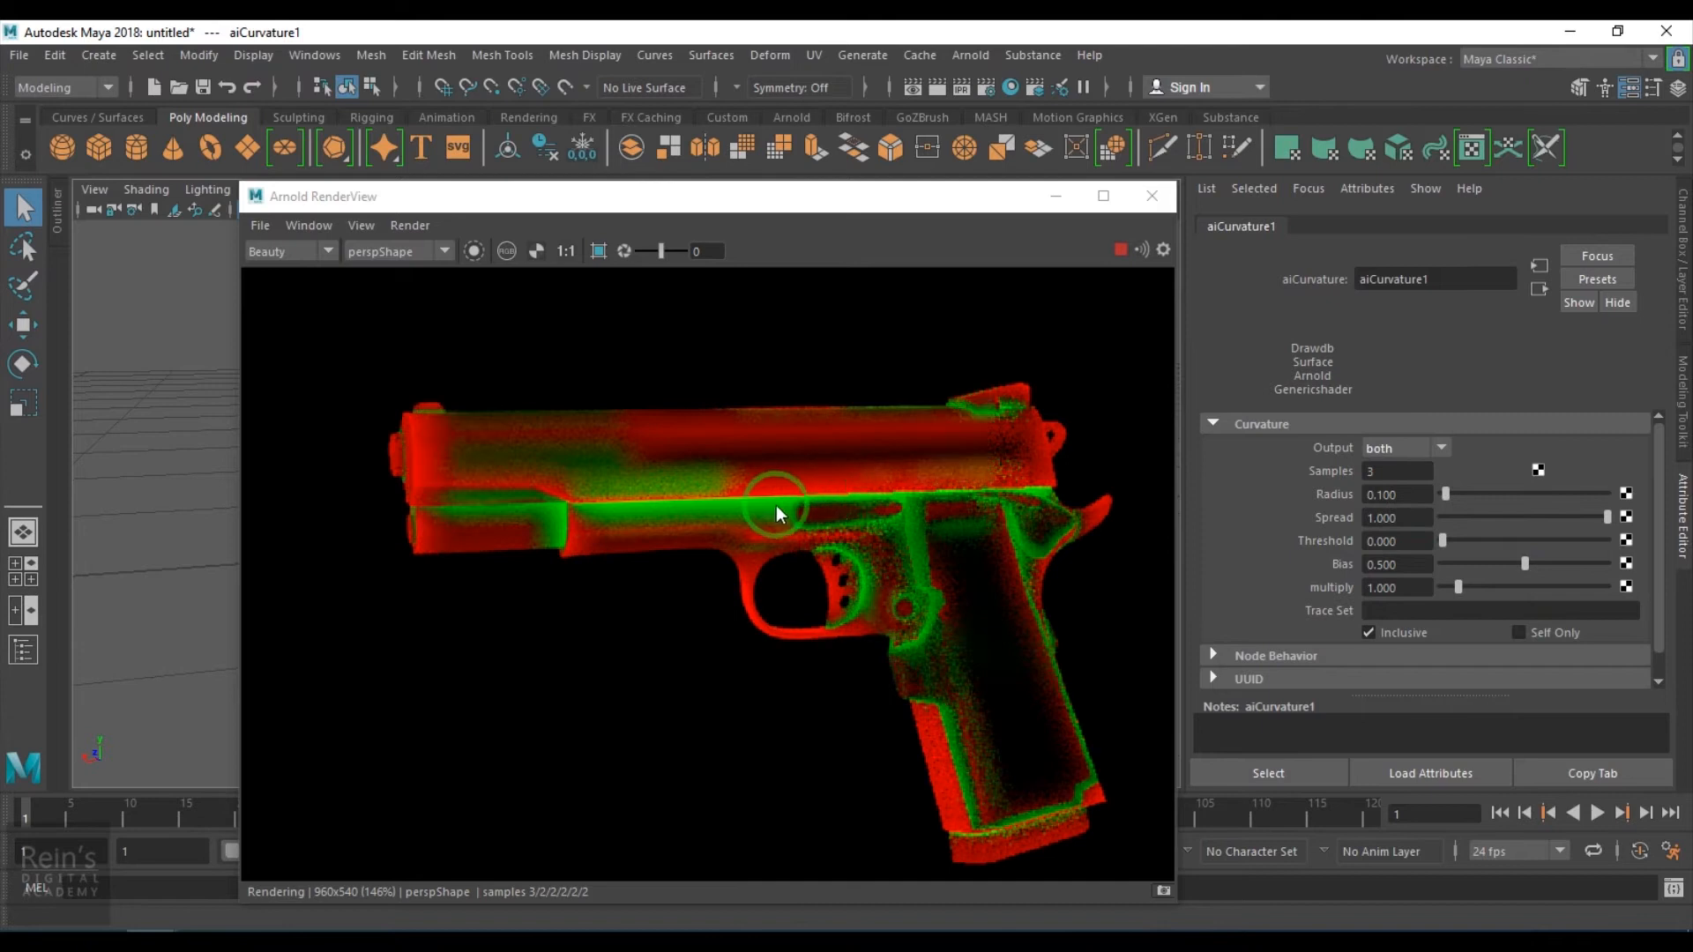
- Set the curvature Radius to 0.03
{"action": "double_click", "coordinate": [1397, 495]}
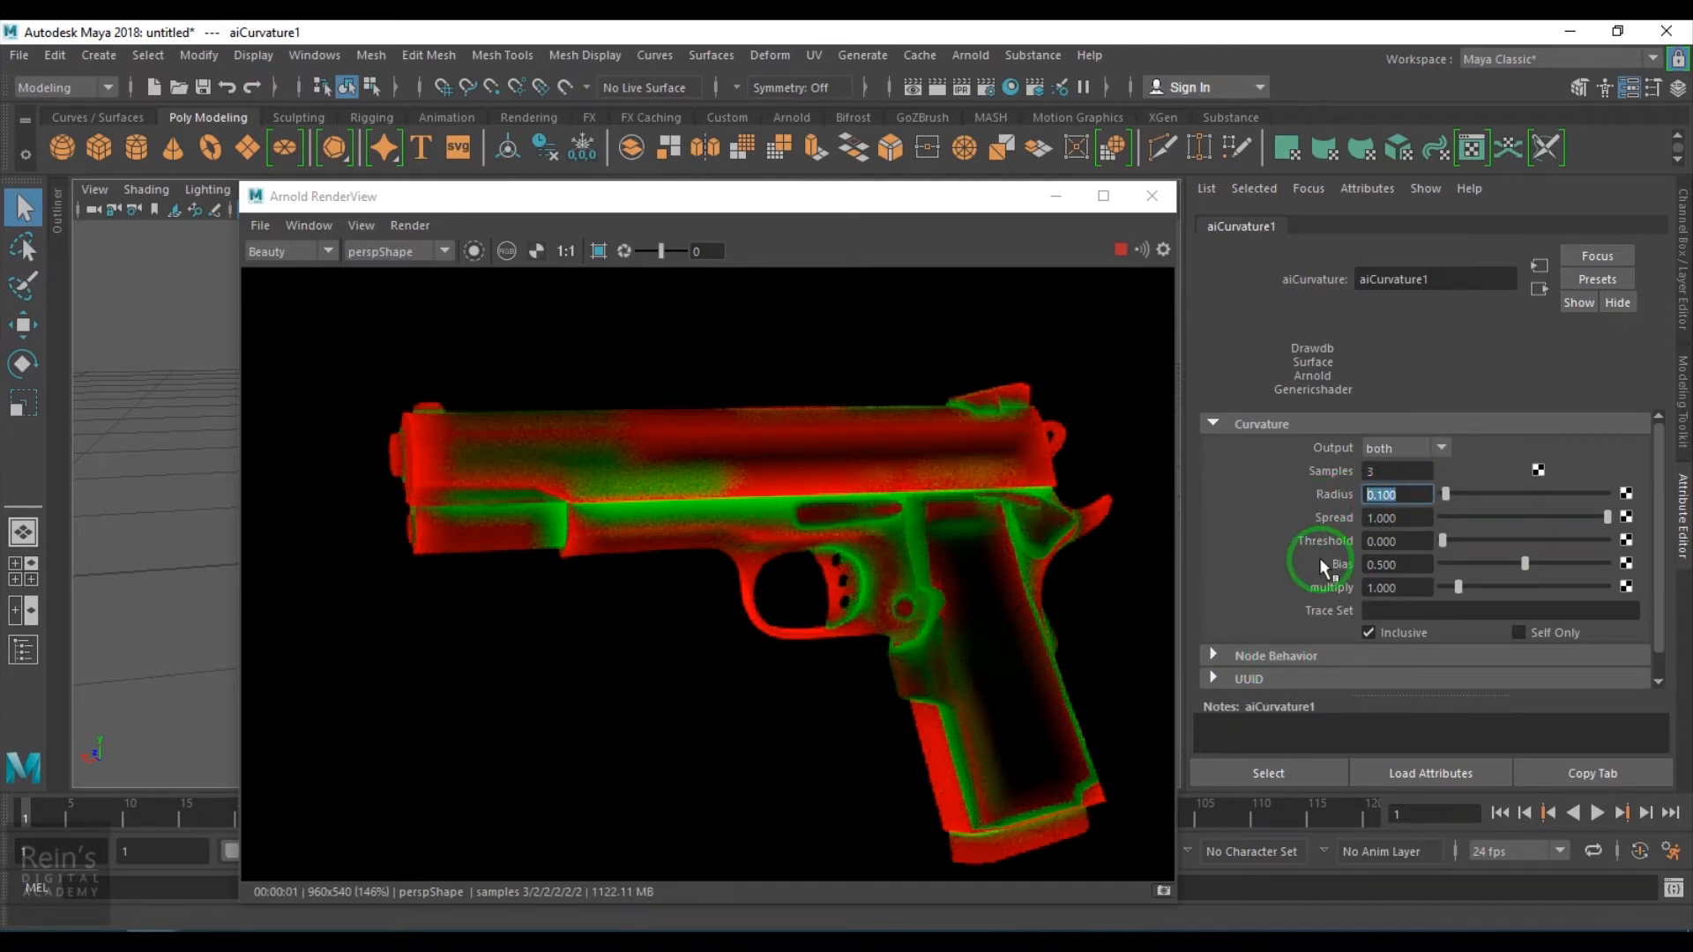
{"action": "type", "text": "0.02"}
{"action": "key", "text": "BackSpace"}
{"action": "type", "text": "3"}
{"action": "key", "text": "Return"}
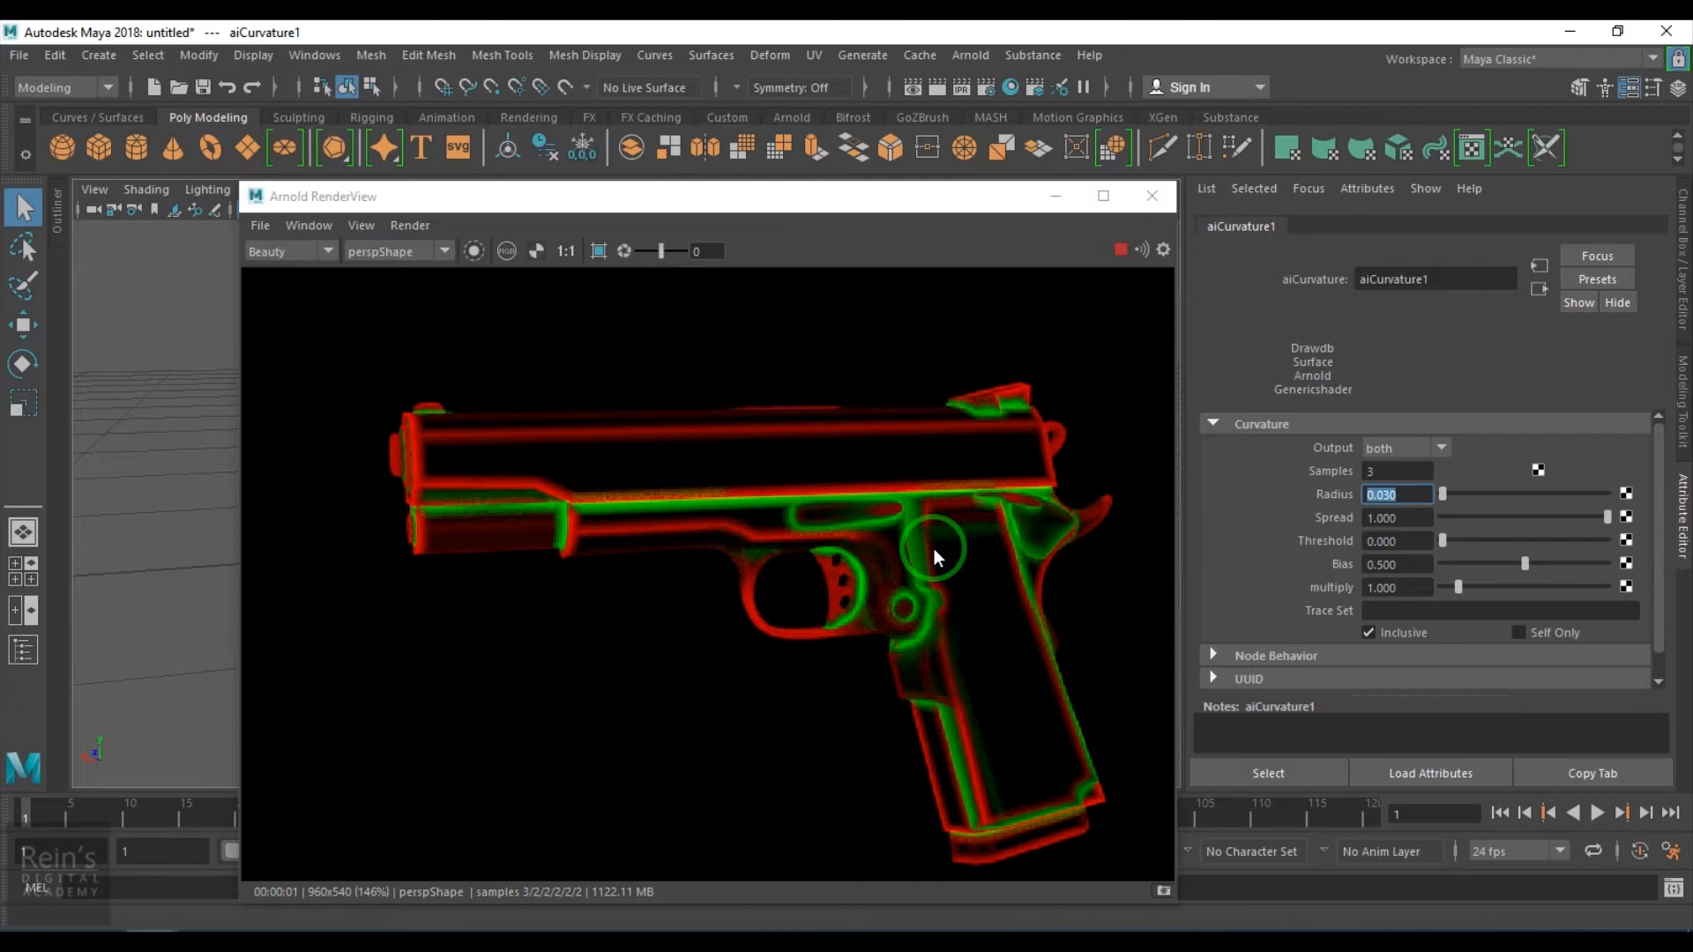
- Set the curvature Radius to 0.05
{"action": "left_click_drag", "start_coordinate": [1384, 496], "coordinate": [1431, 502]}
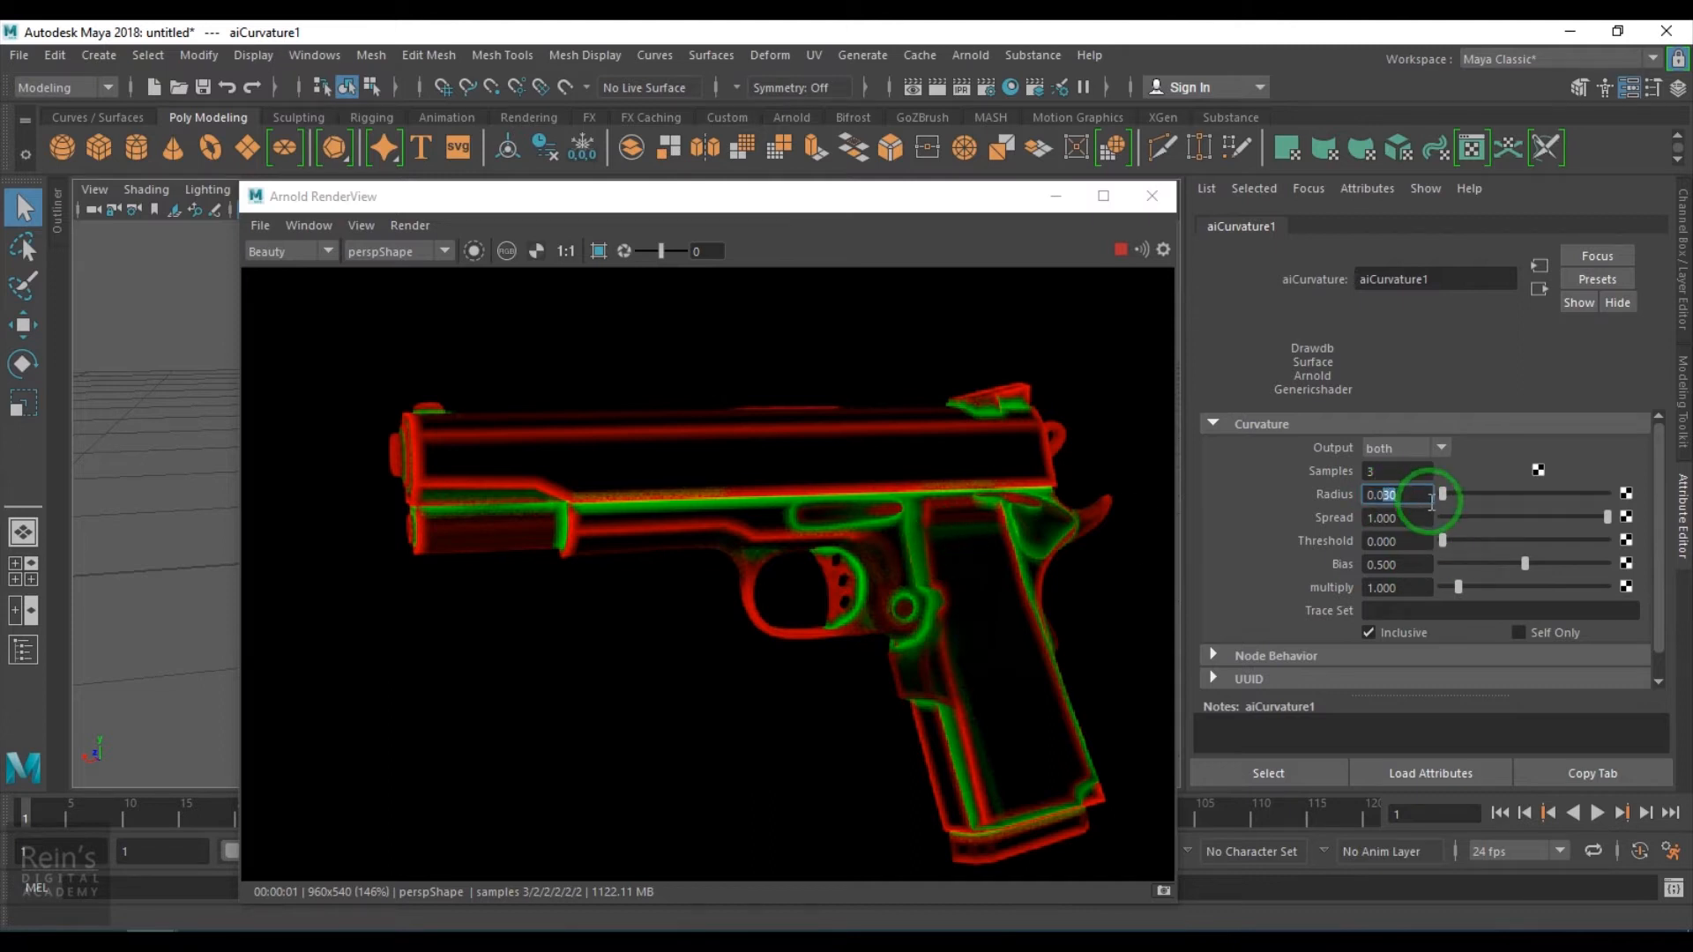
{"action": "type", "text": "50"}
{"action": "key", "text": "Return"}
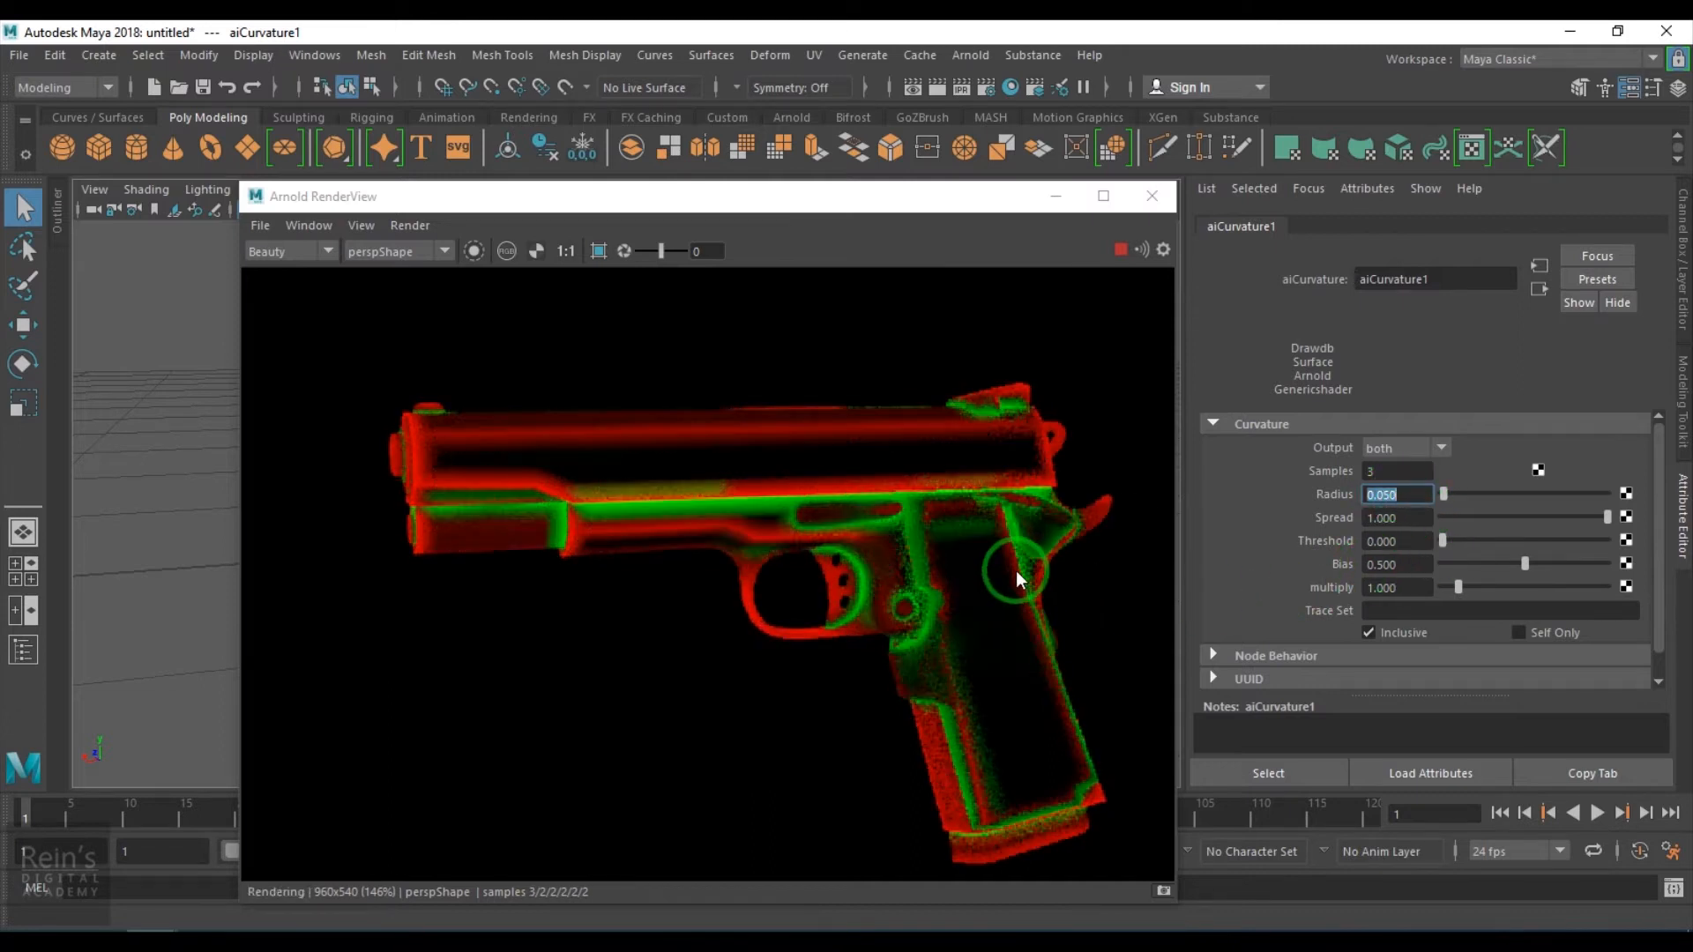
- Stop the IPR render and close the Arnold RenderView
{"action": "left_click_drag", "start_coordinate": [1592, 537], "coordinate": [1630, 543]}
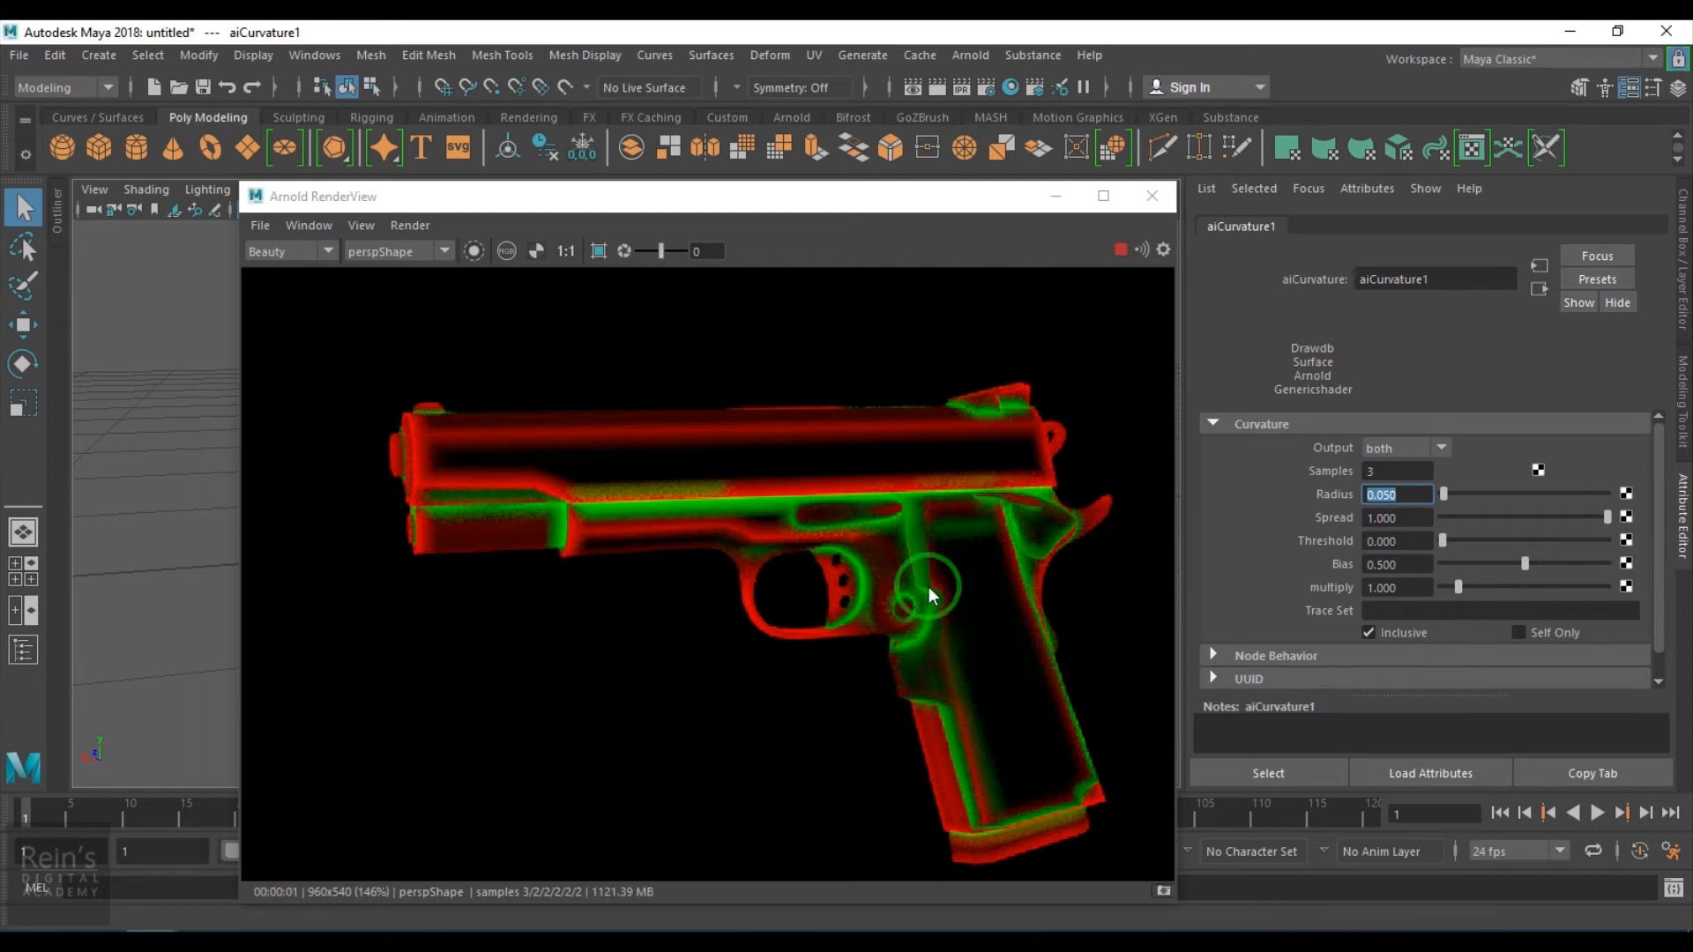
{"action": "left_click", "coordinate": [1117, 247]}
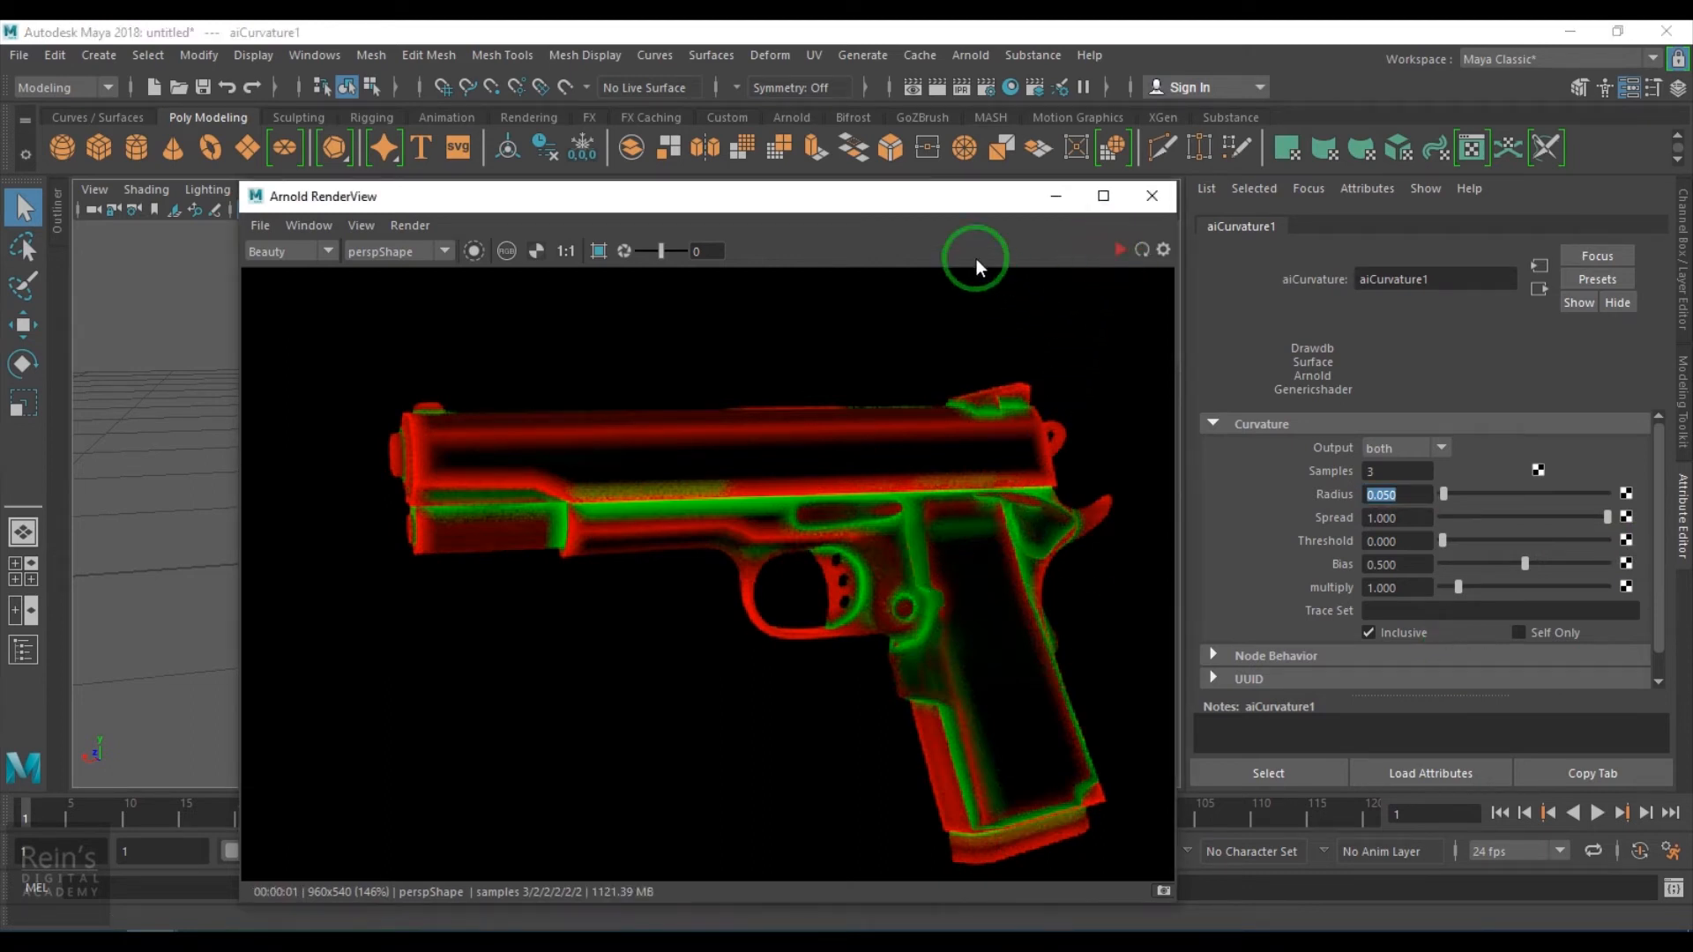
{"action": "left_click", "coordinate": [1150, 196]}
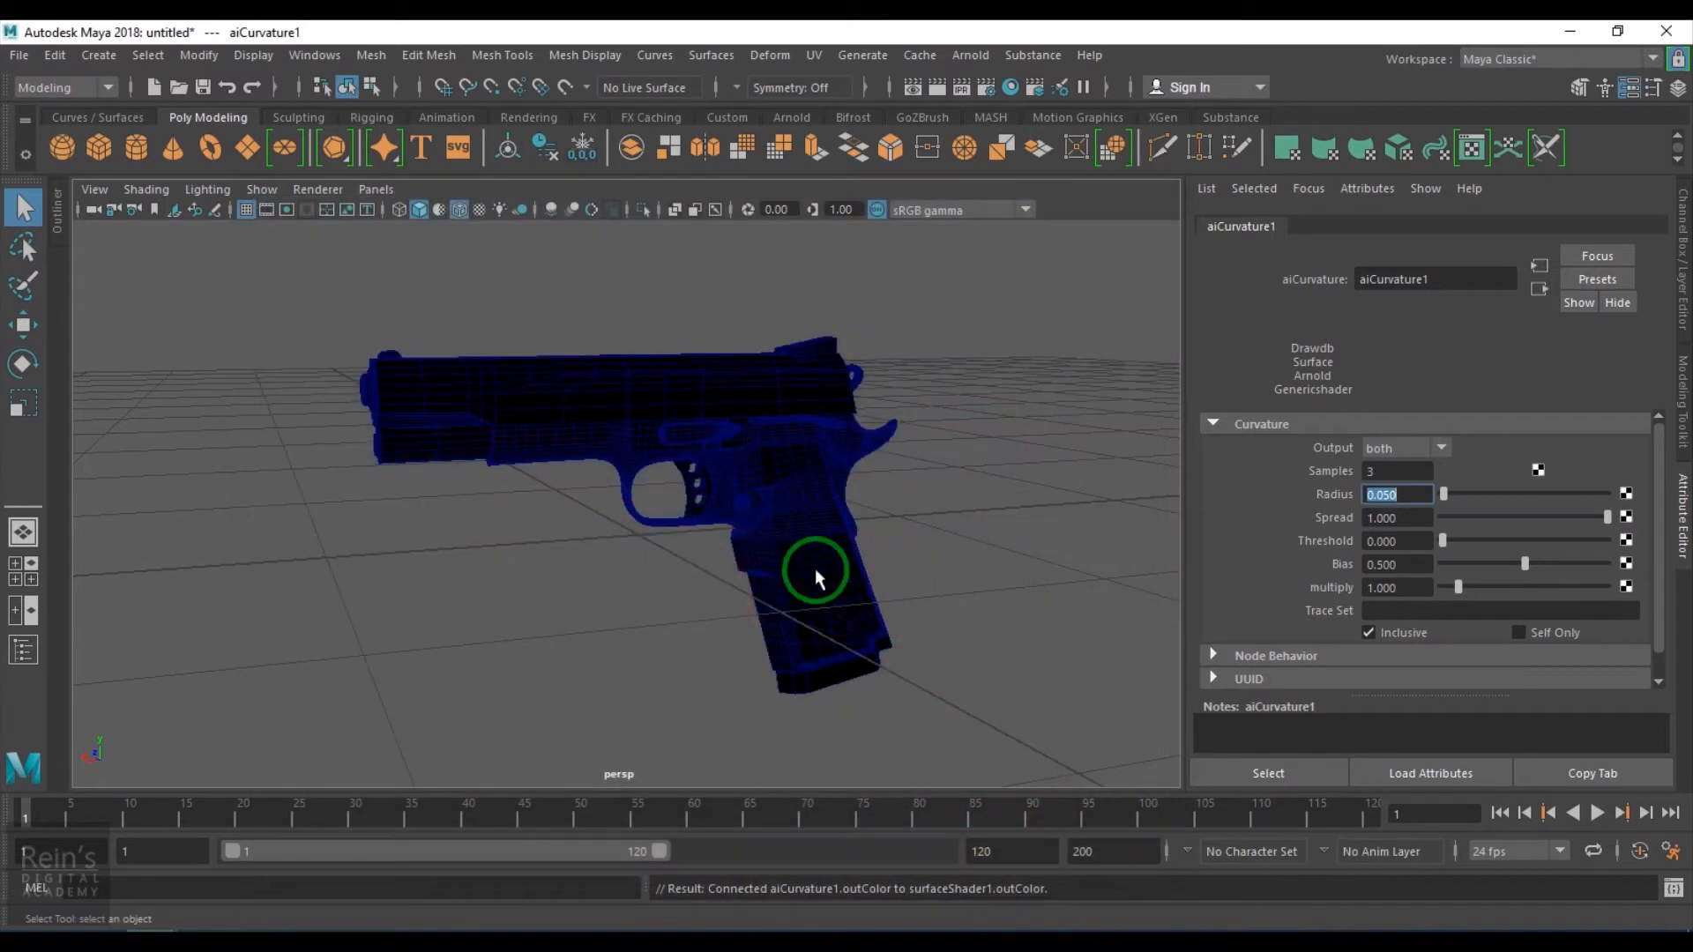
- Select the pistol and open Arnold's Render Selection To Texture utility
{"action": "left_click", "coordinate": [852, 626]}
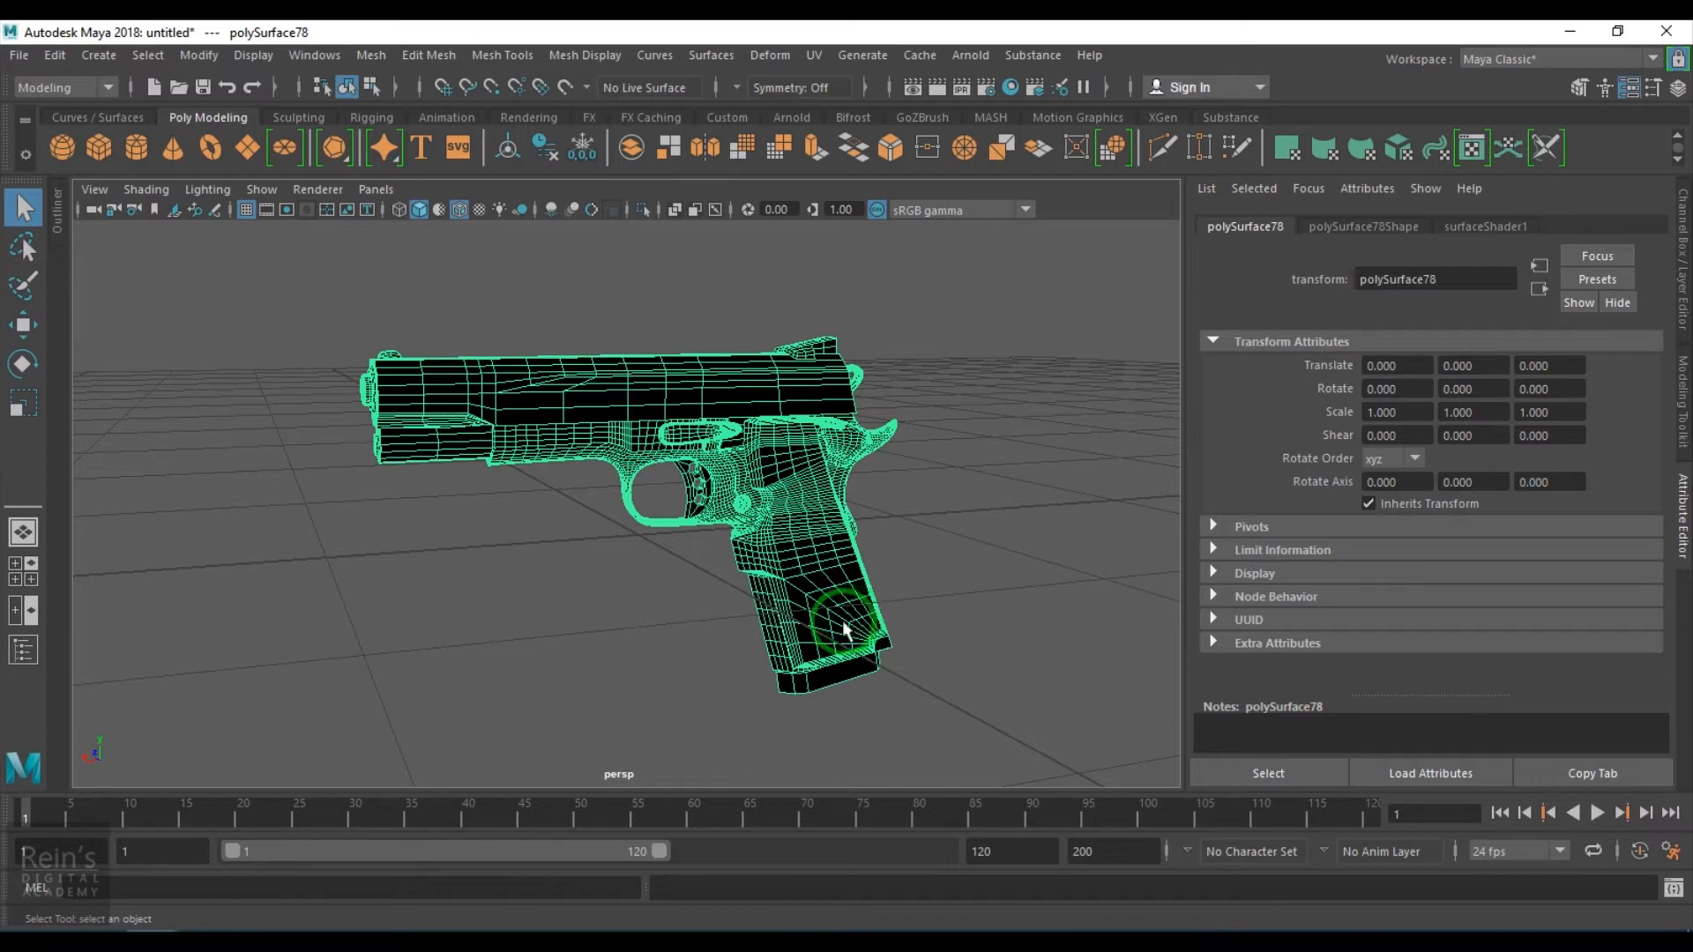
{"action": "left_click", "coordinate": [970, 55]}
{"action": "left_click", "coordinate": [1028, 126]}
{"action": "mouse_move", "coordinate": [1026, 247]}
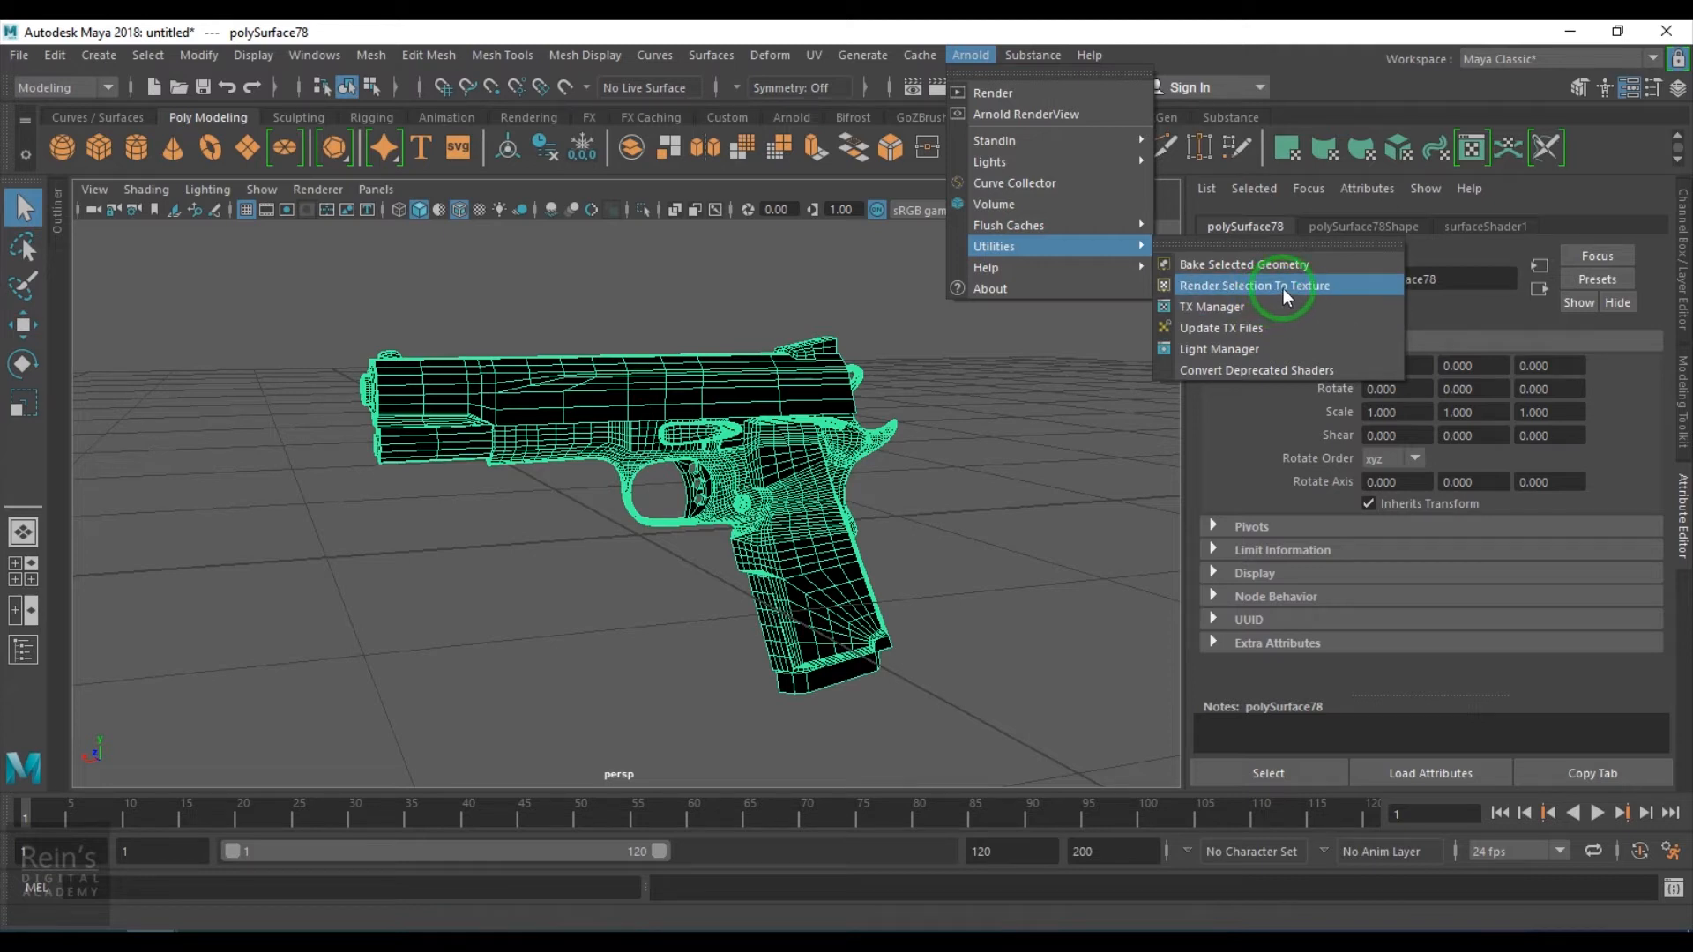
{"action": "left_click", "coordinate": [729, 321]}
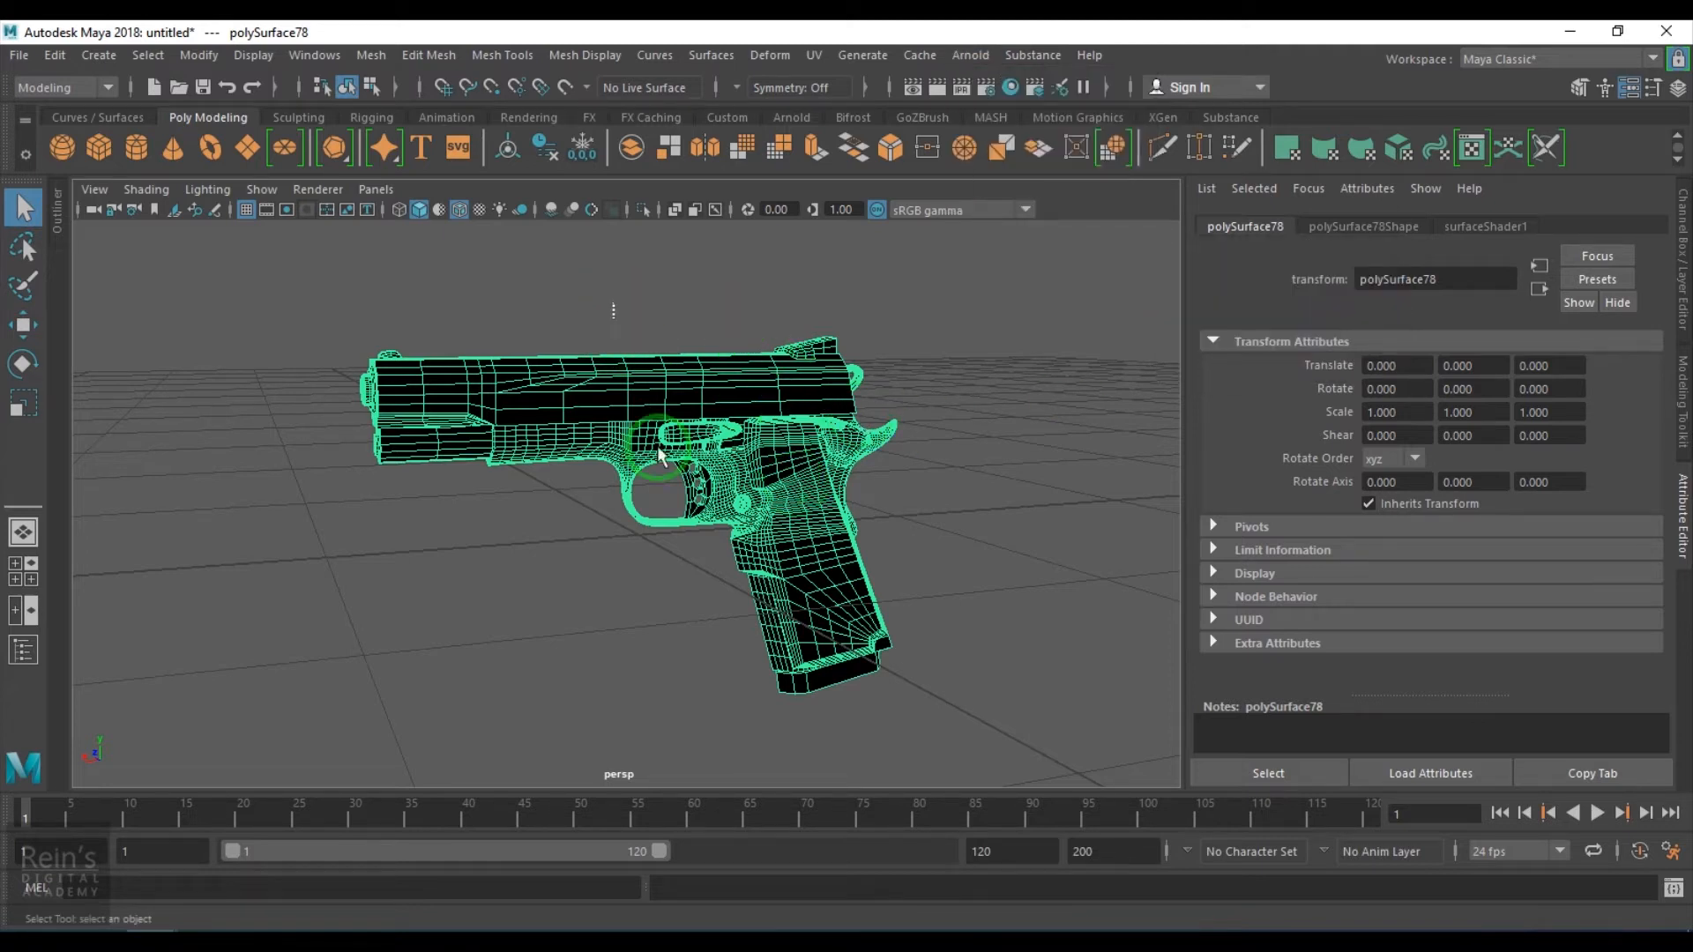
{"action": "left_click", "coordinate": [969, 56]}
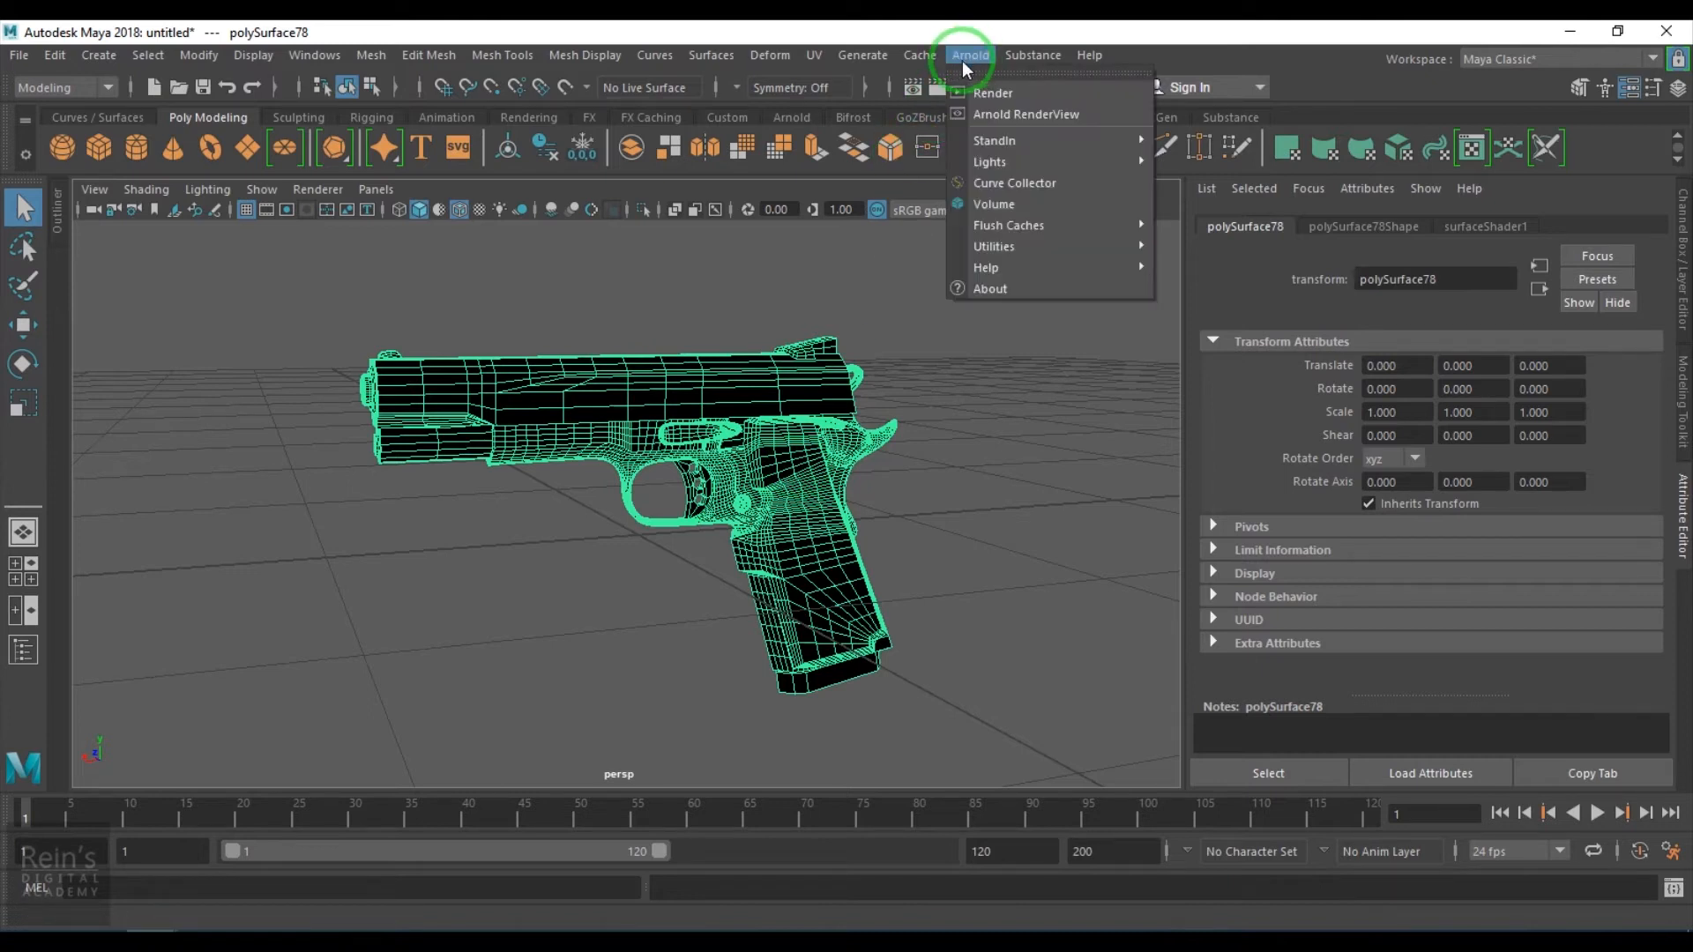
{"action": "mouse_move", "coordinate": [1130, 247]}
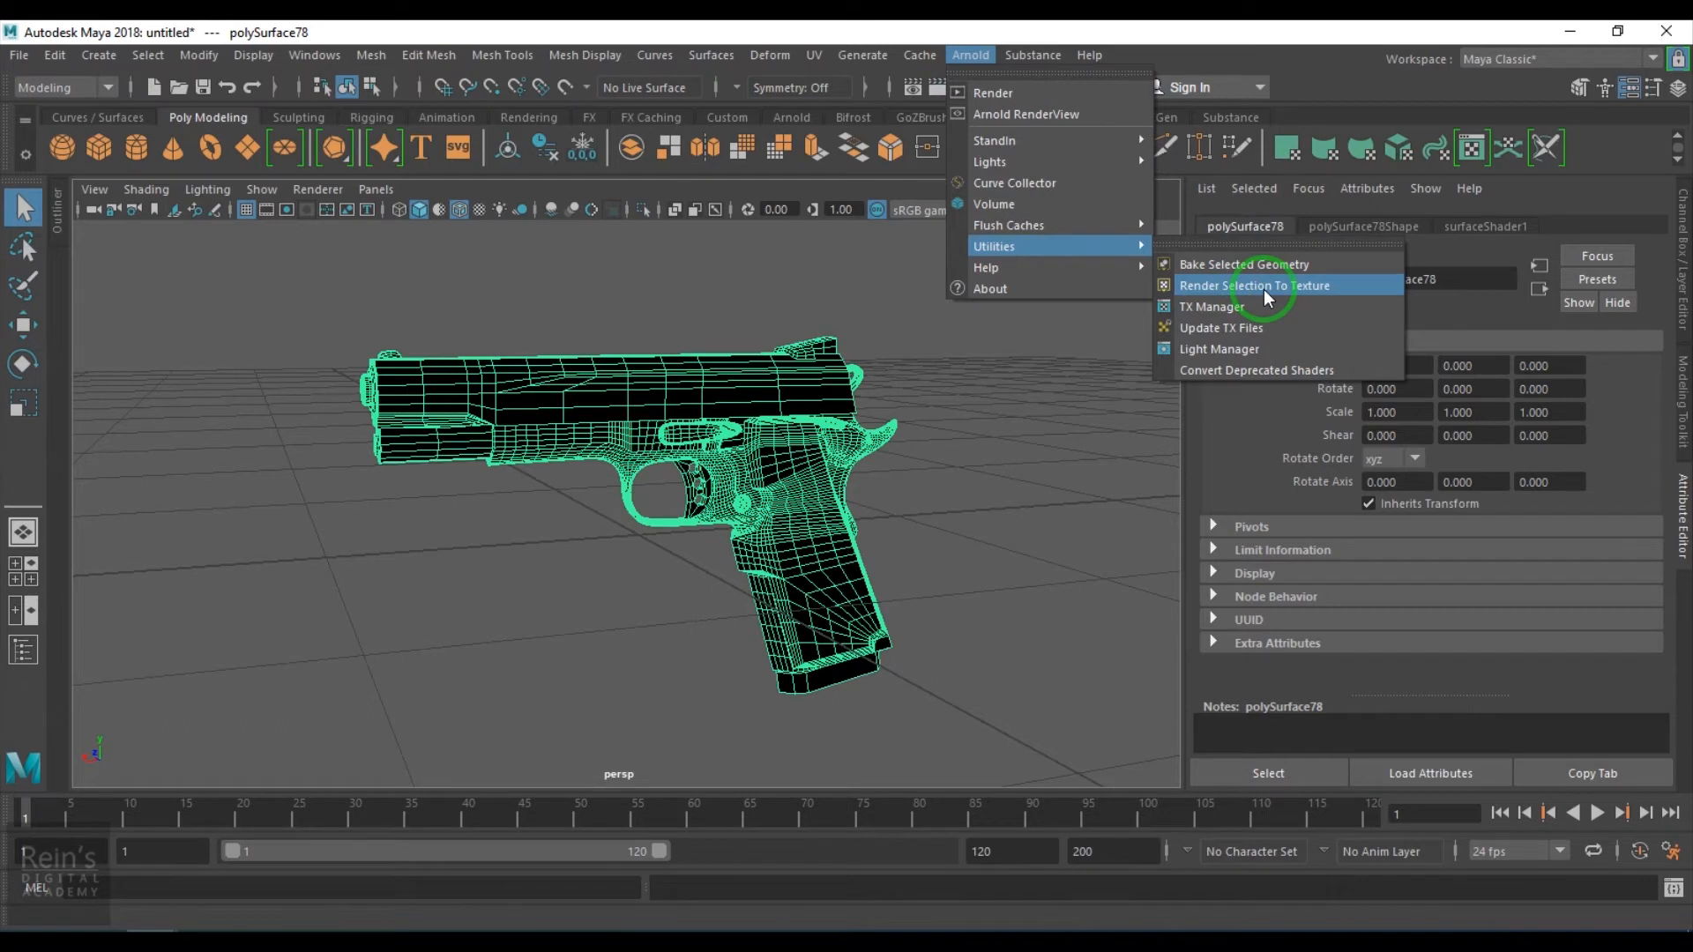
{"action": "left_click", "coordinate": [1263, 289]}
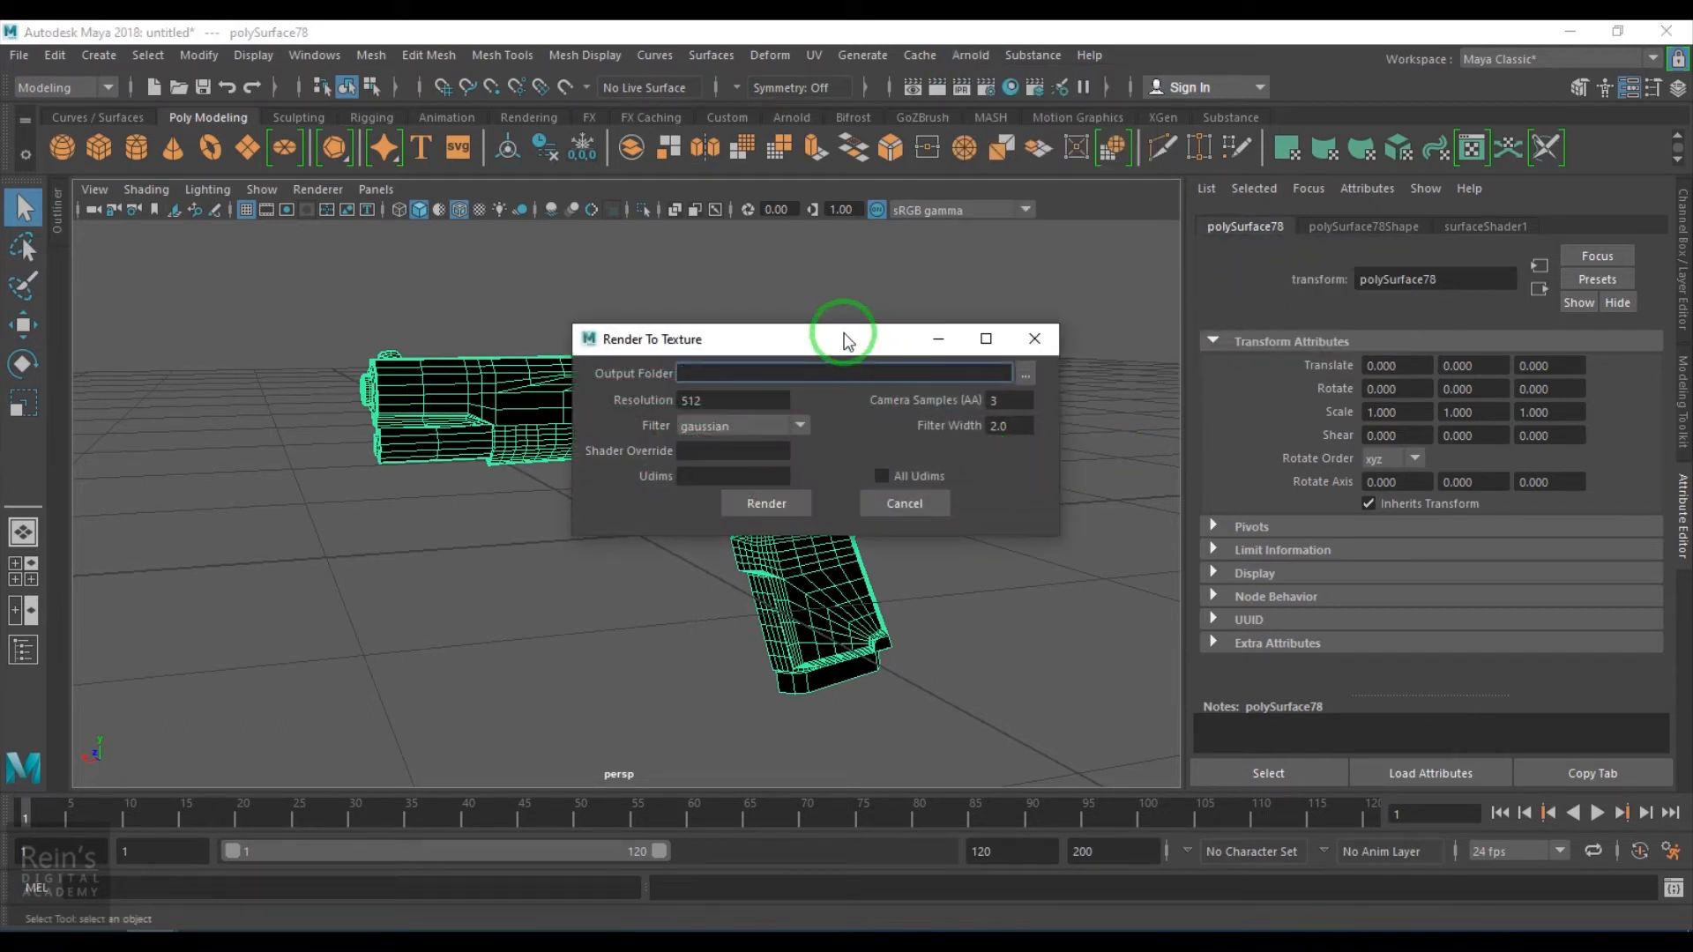
- Create a Gun Textures folder on the Desktop and choose it as the output folder
{"action": "left_click_drag", "start_coordinate": [838, 332], "coordinate": [970, 298]}
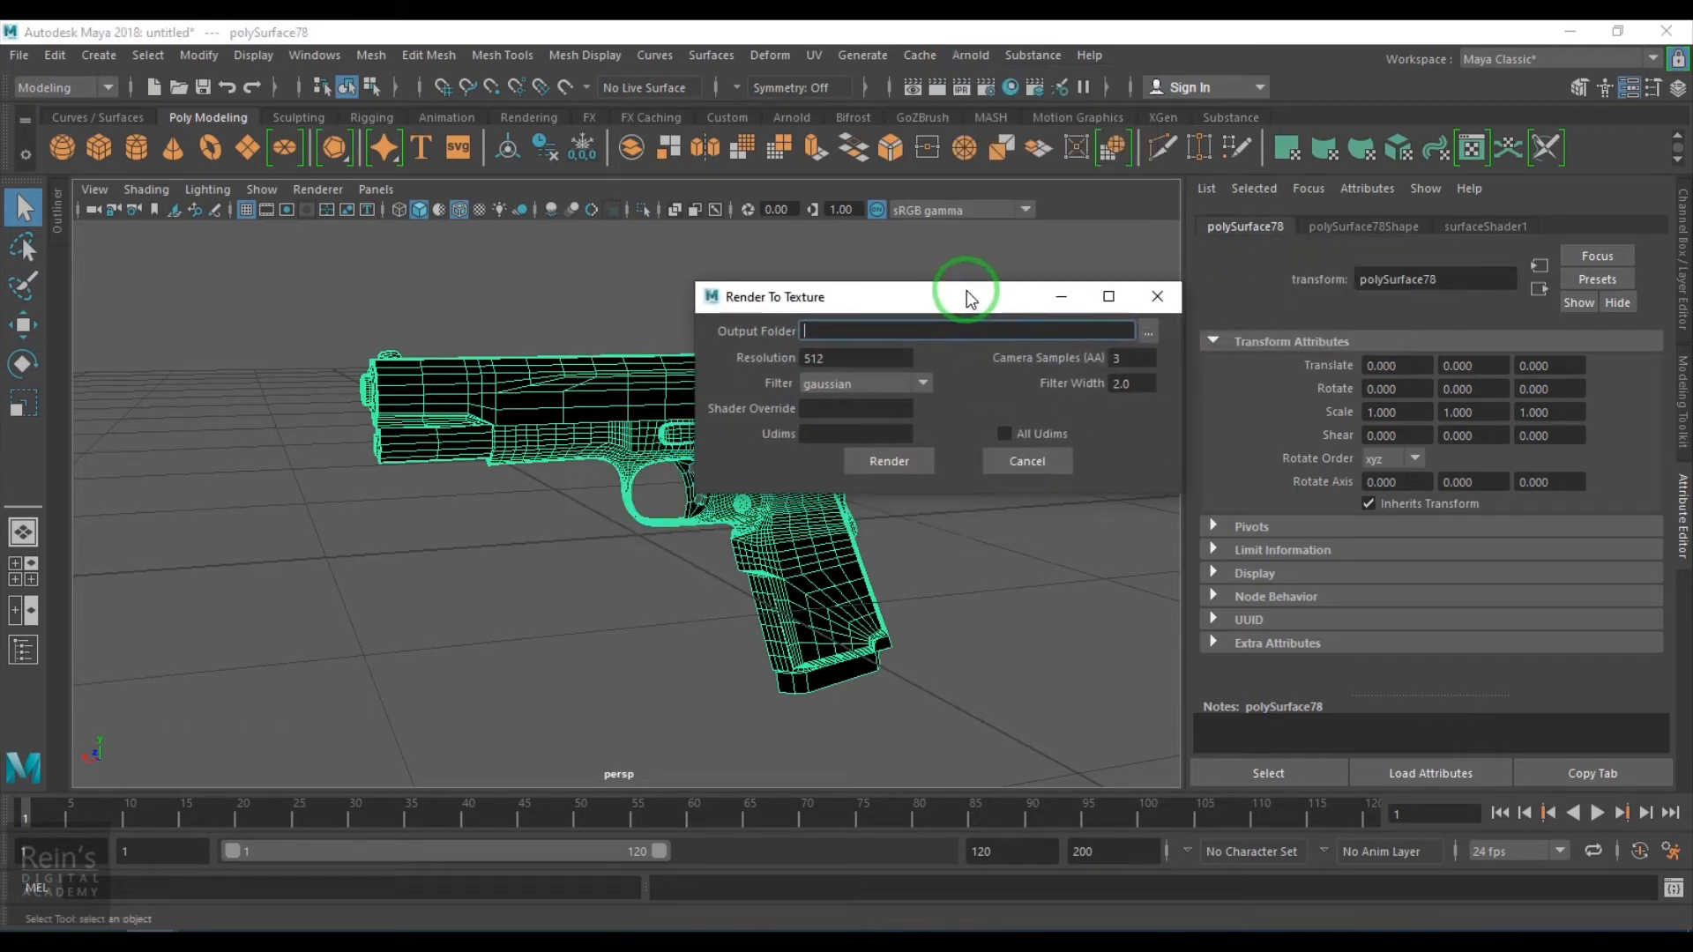
{"action": "left_click", "coordinate": [1149, 335]}
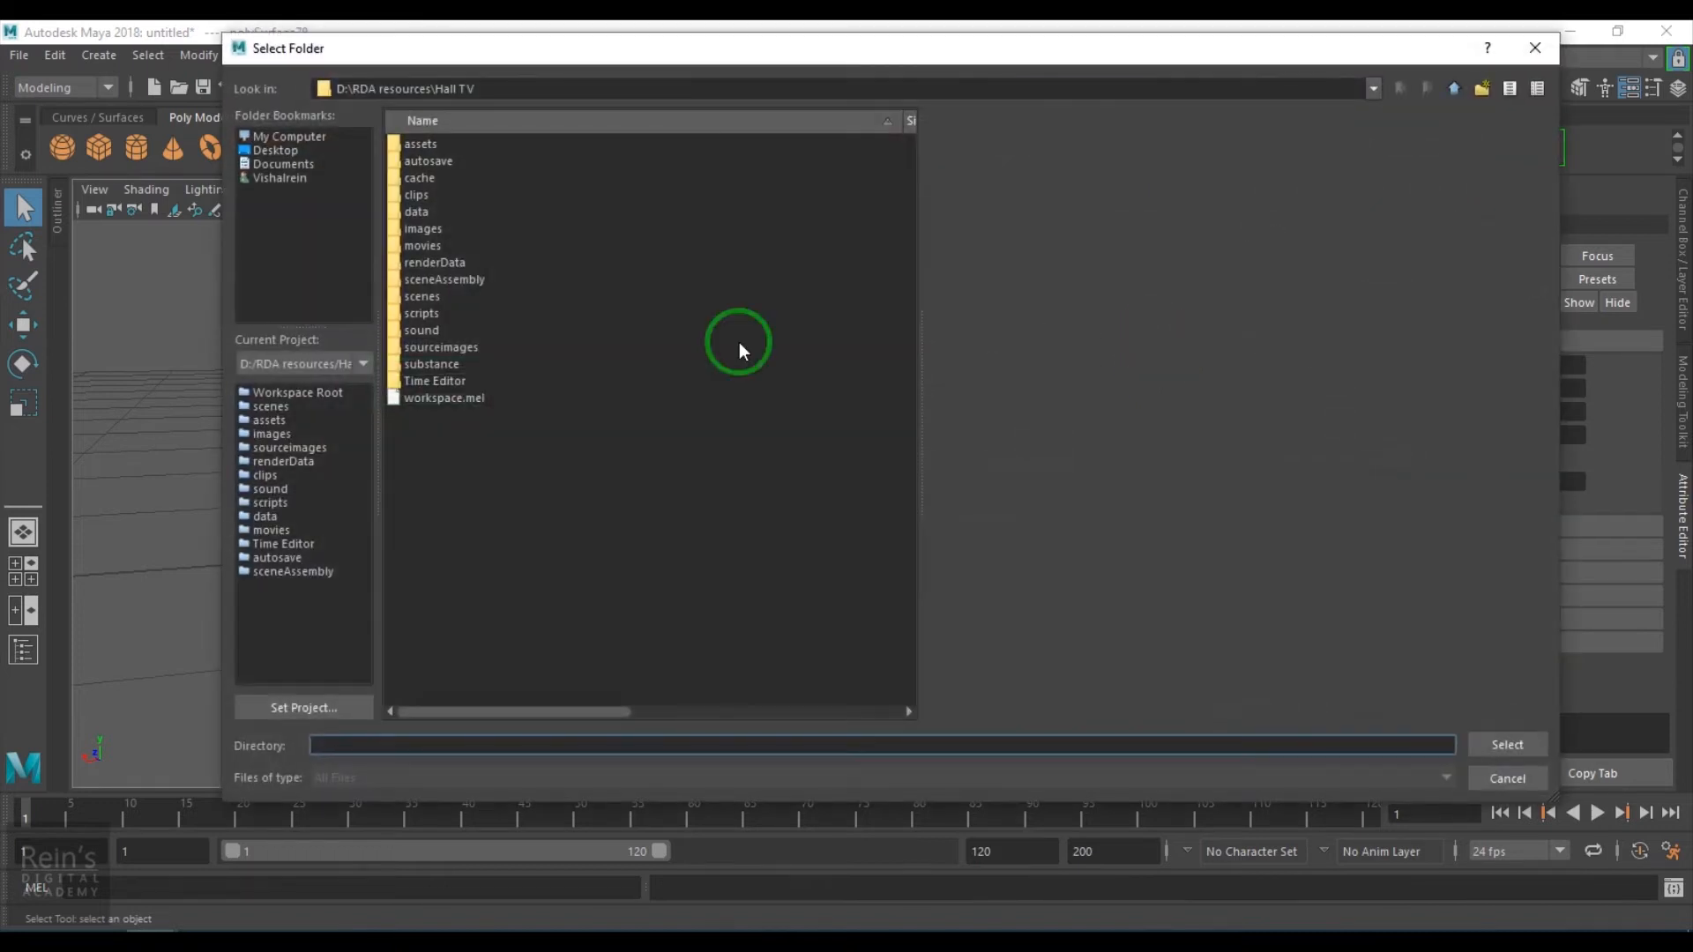
{"action": "left_click", "coordinate": [283, 151]}
{"action": "right_click", "coordinate": [486, 316]}
{"action": "left_click", "coordinate": [564, 347]}
{"action": "type", "text": "New Folder"}
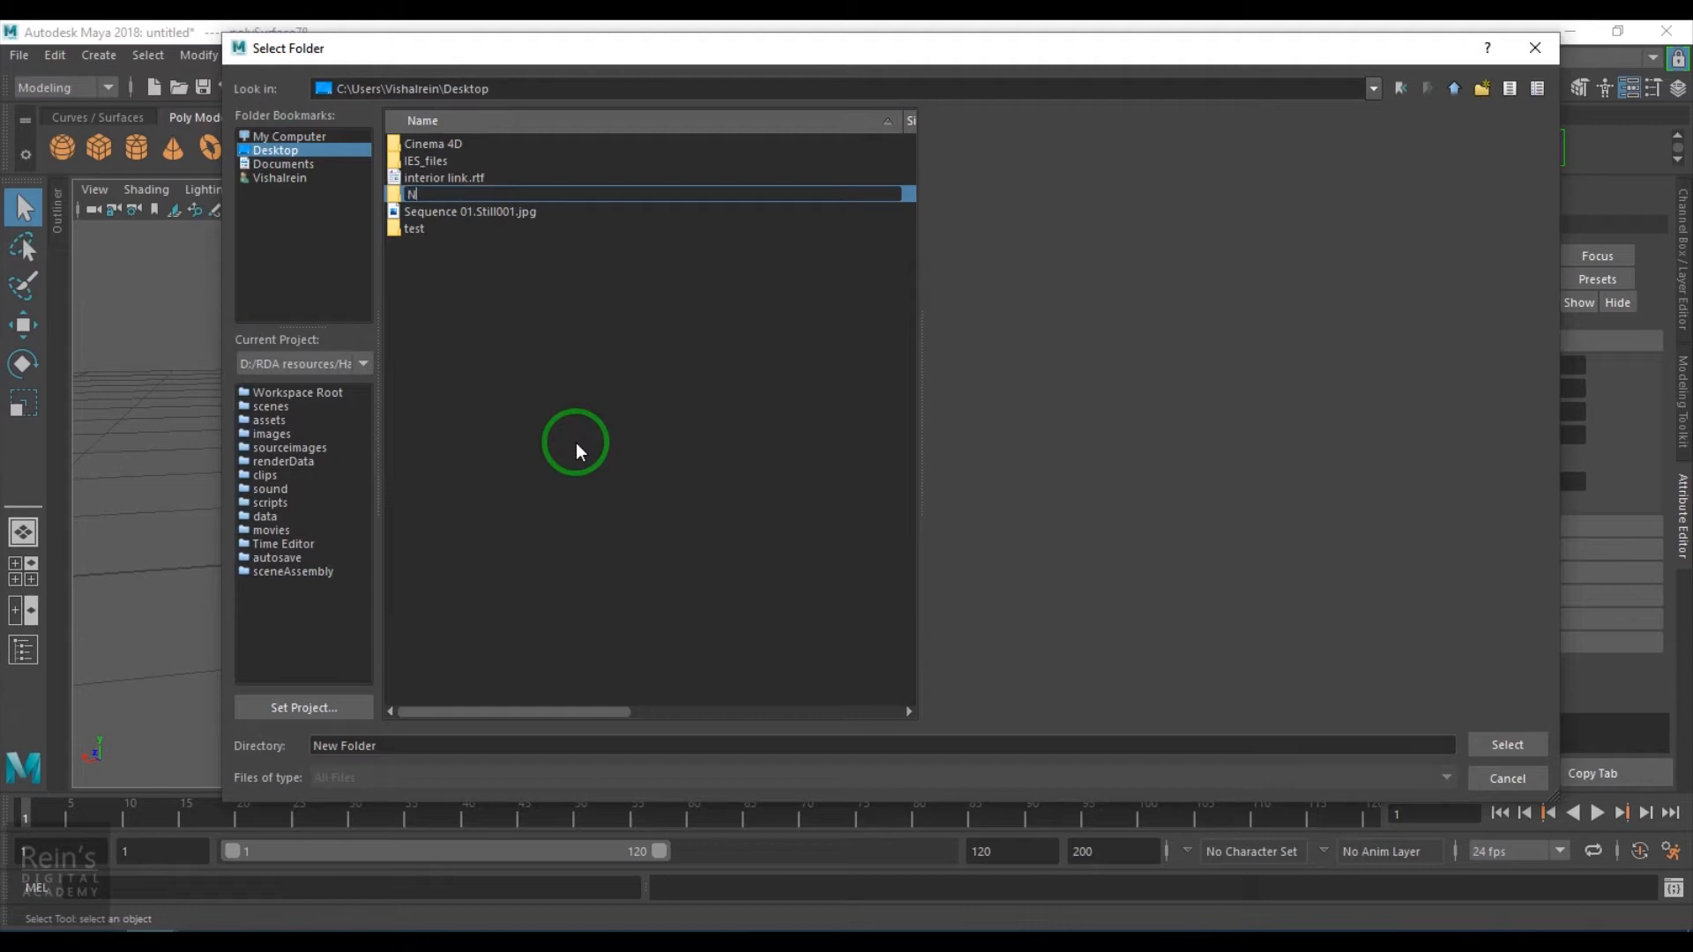
{"action": "key", "text": "BackSpace"}
{"action": "key", "text": "BackSpace"}
{"action": "key", "text": "BackSpace"}
{"action": "type", "text": "Gun Textures"}
{"action": "key", "text": "Return"}
{"action": "left_click", "coordinate": [1507, 745]}
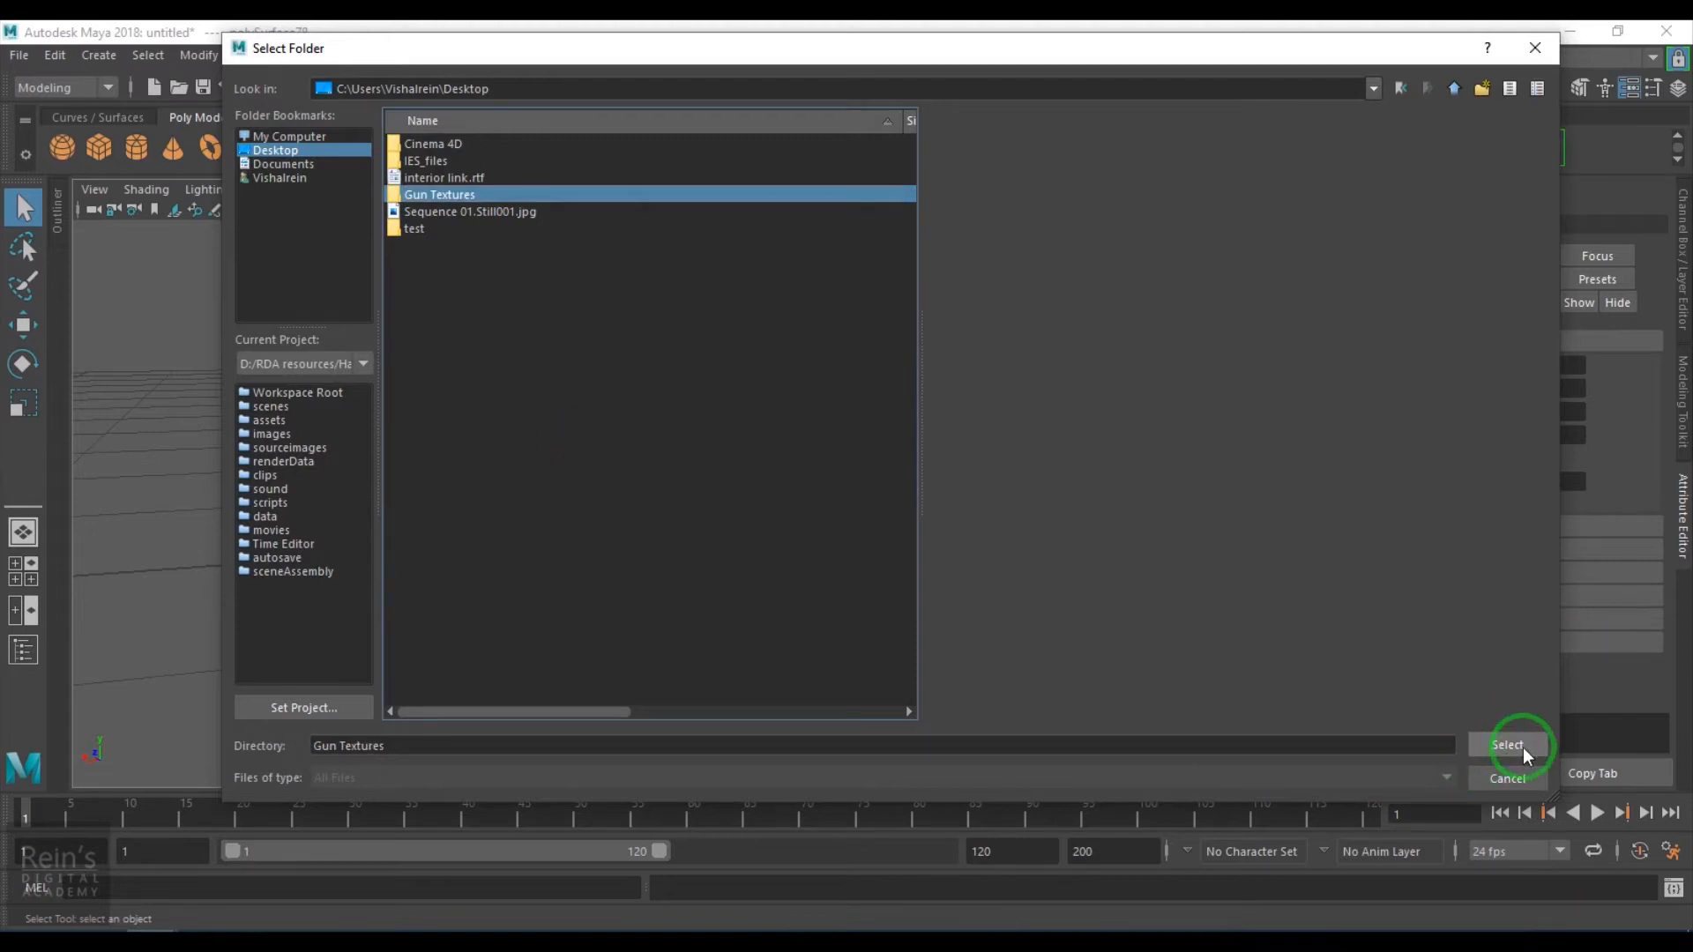
- Set the texture Resolution to 2048
{"action": "double_click", "coordinate": [853, 358]}
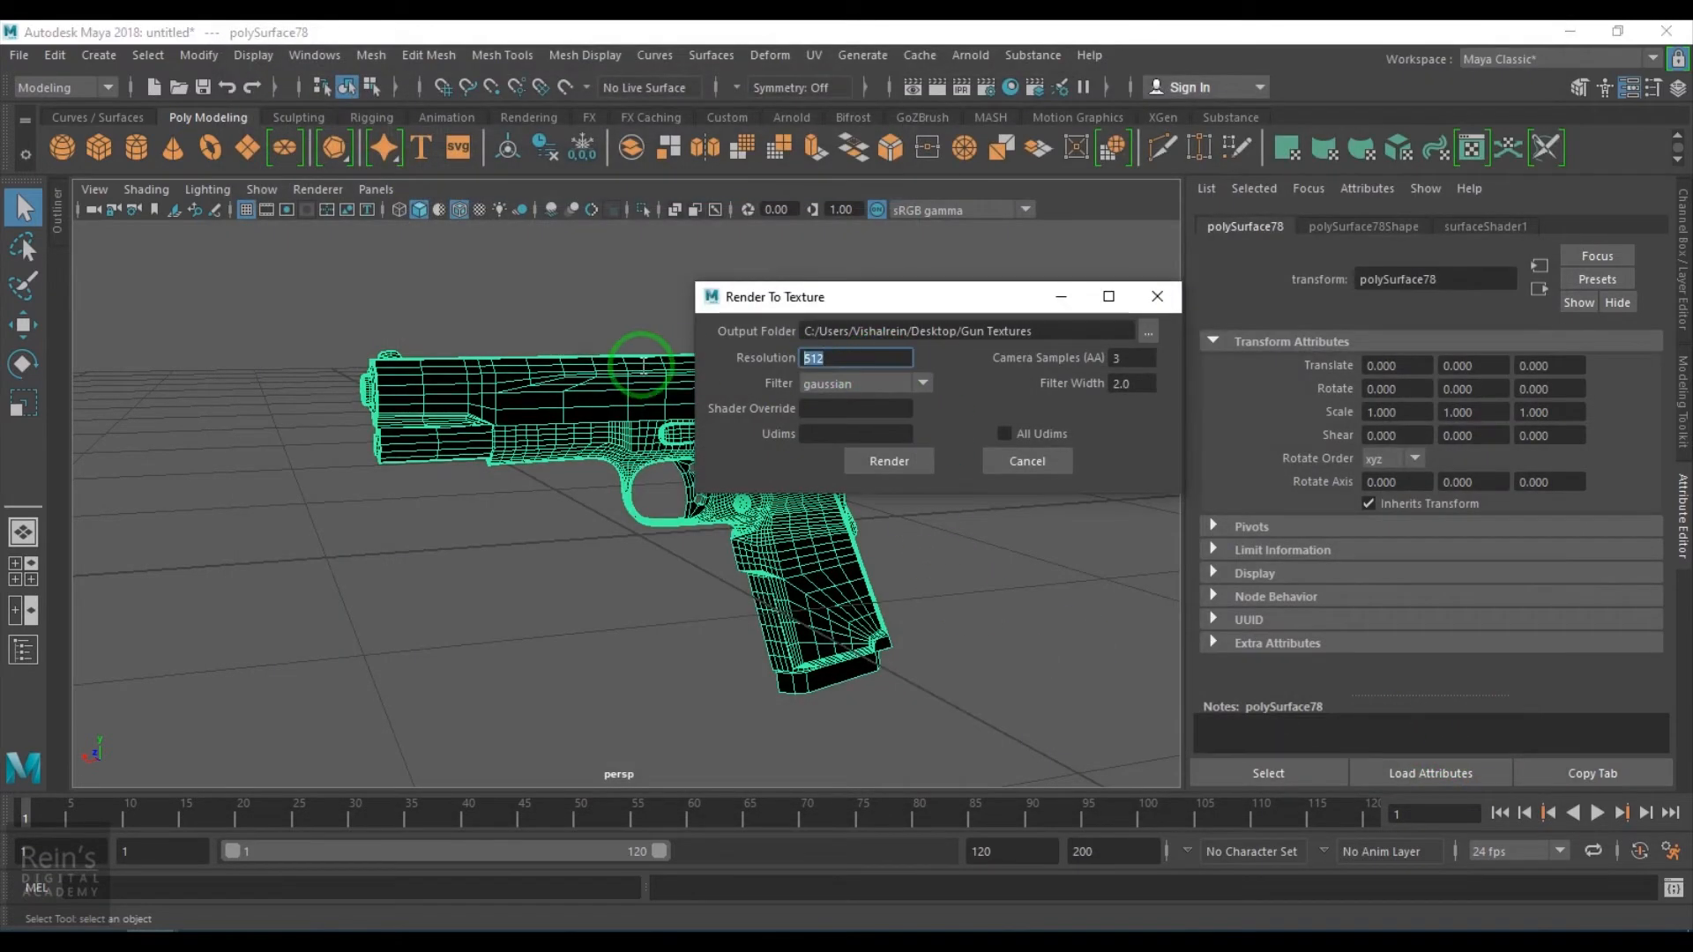
{"action": "type", "text": "2048"}
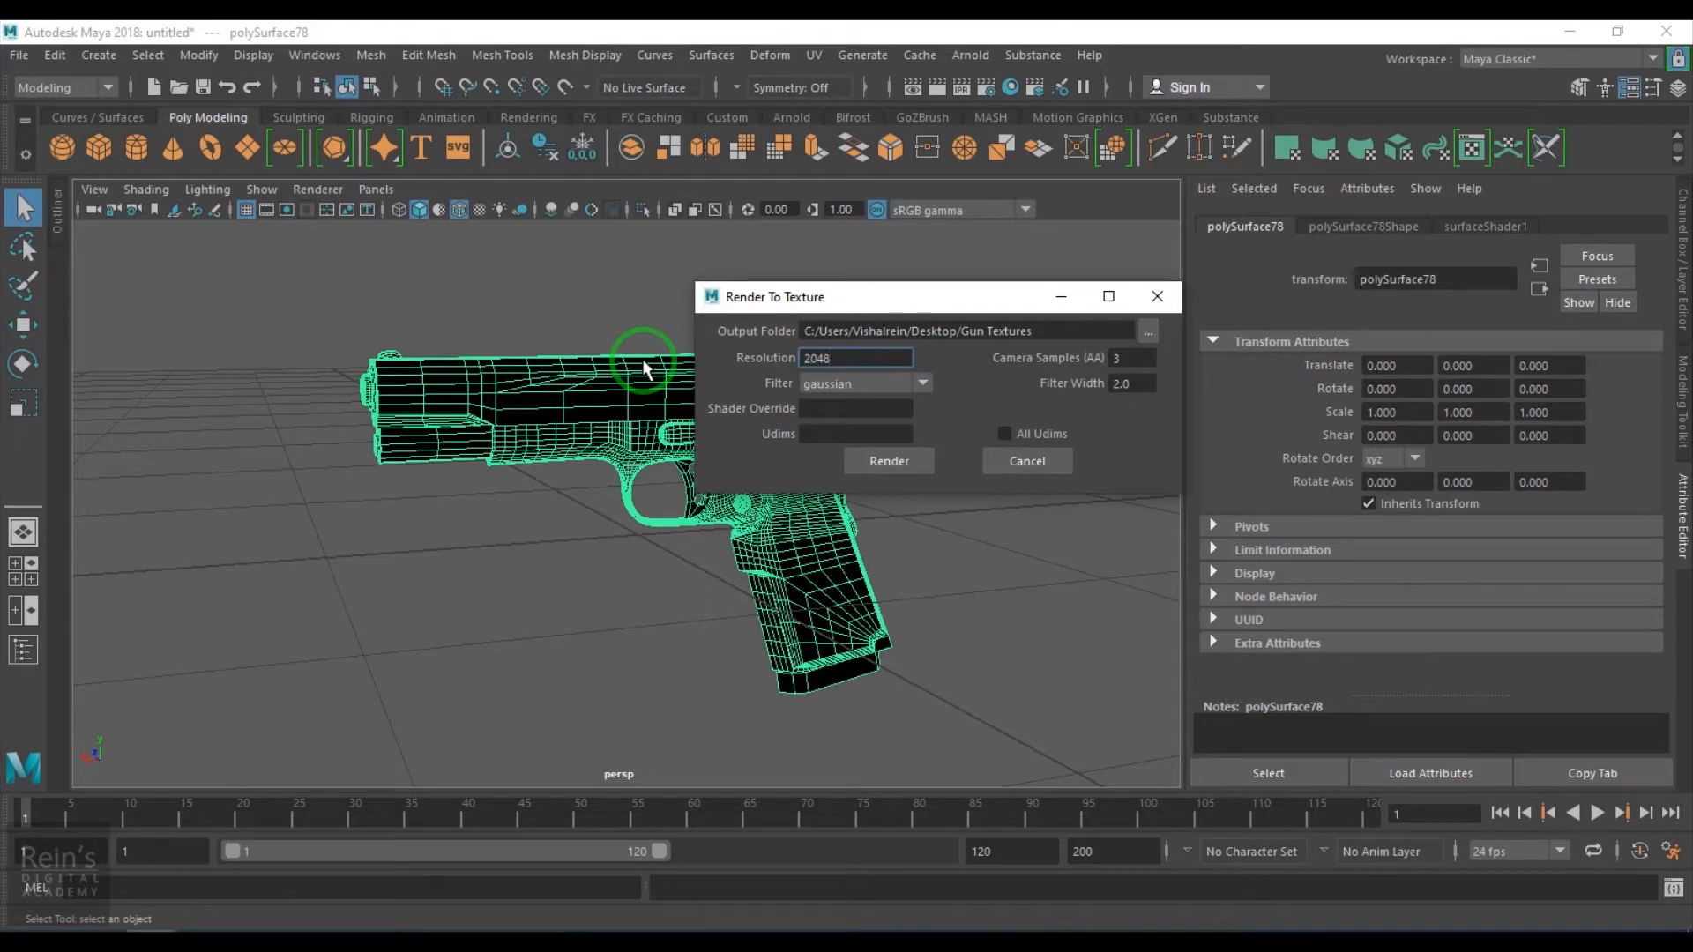
- Finish the 2048 resolution and set Camera Samples (AA) to 5, keeping the gaussian filter
{"action": "left_click", "coordinate": [752, 363]}
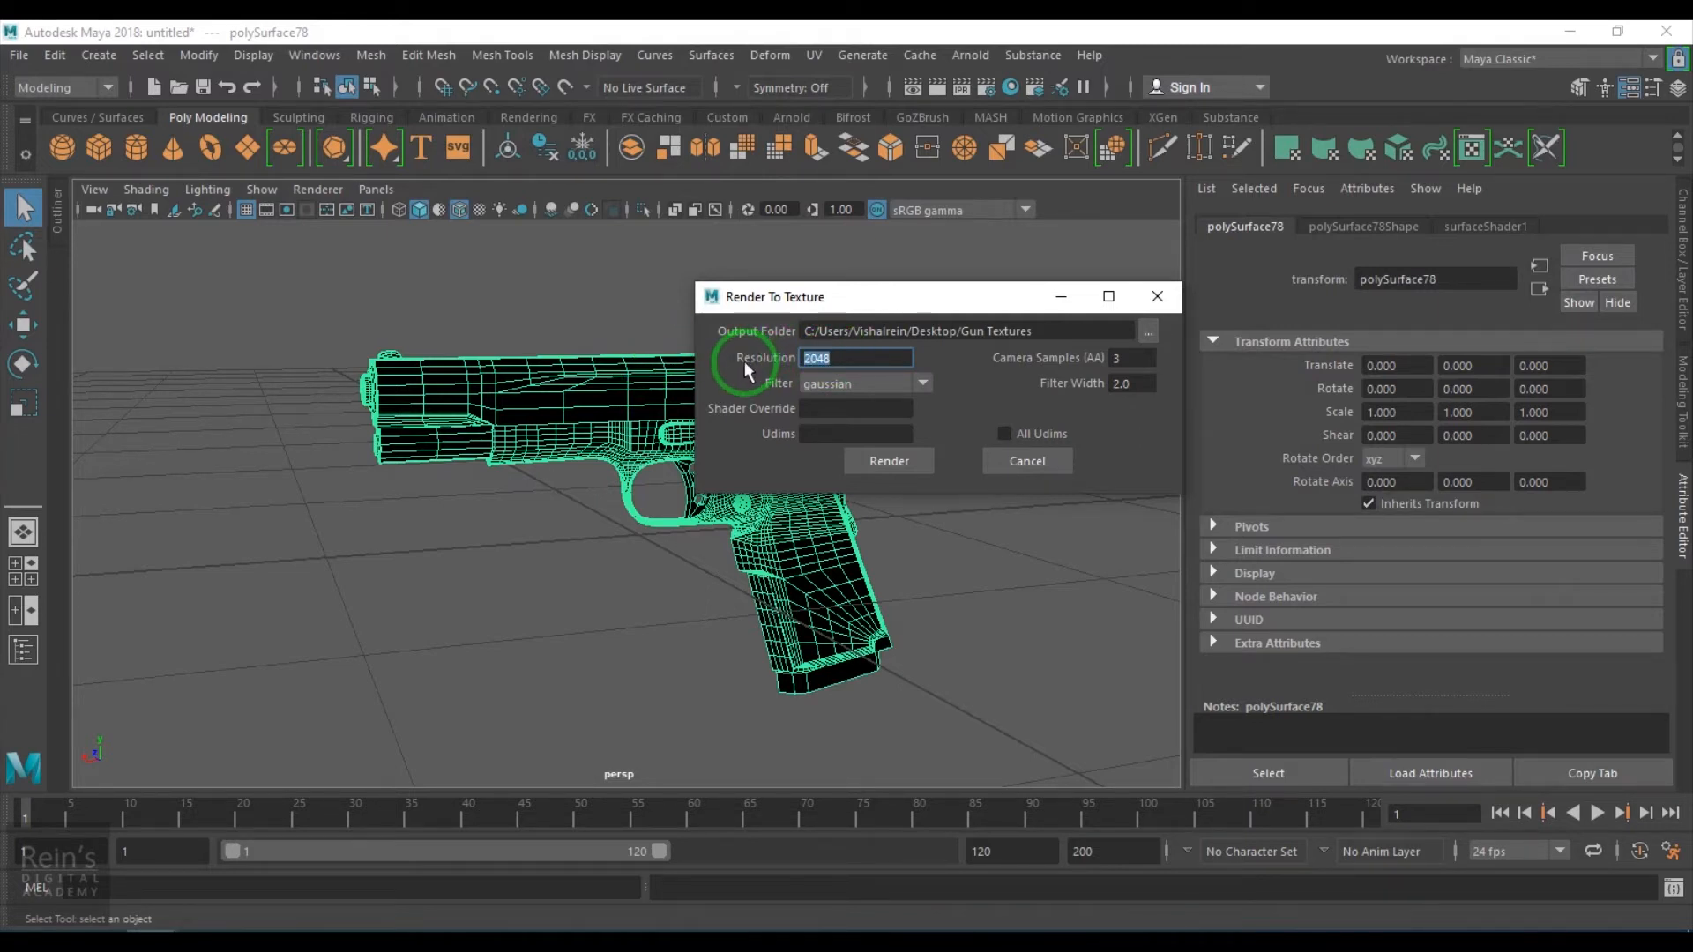
{"action": "double_click", "coordinate": [1129, 358]}
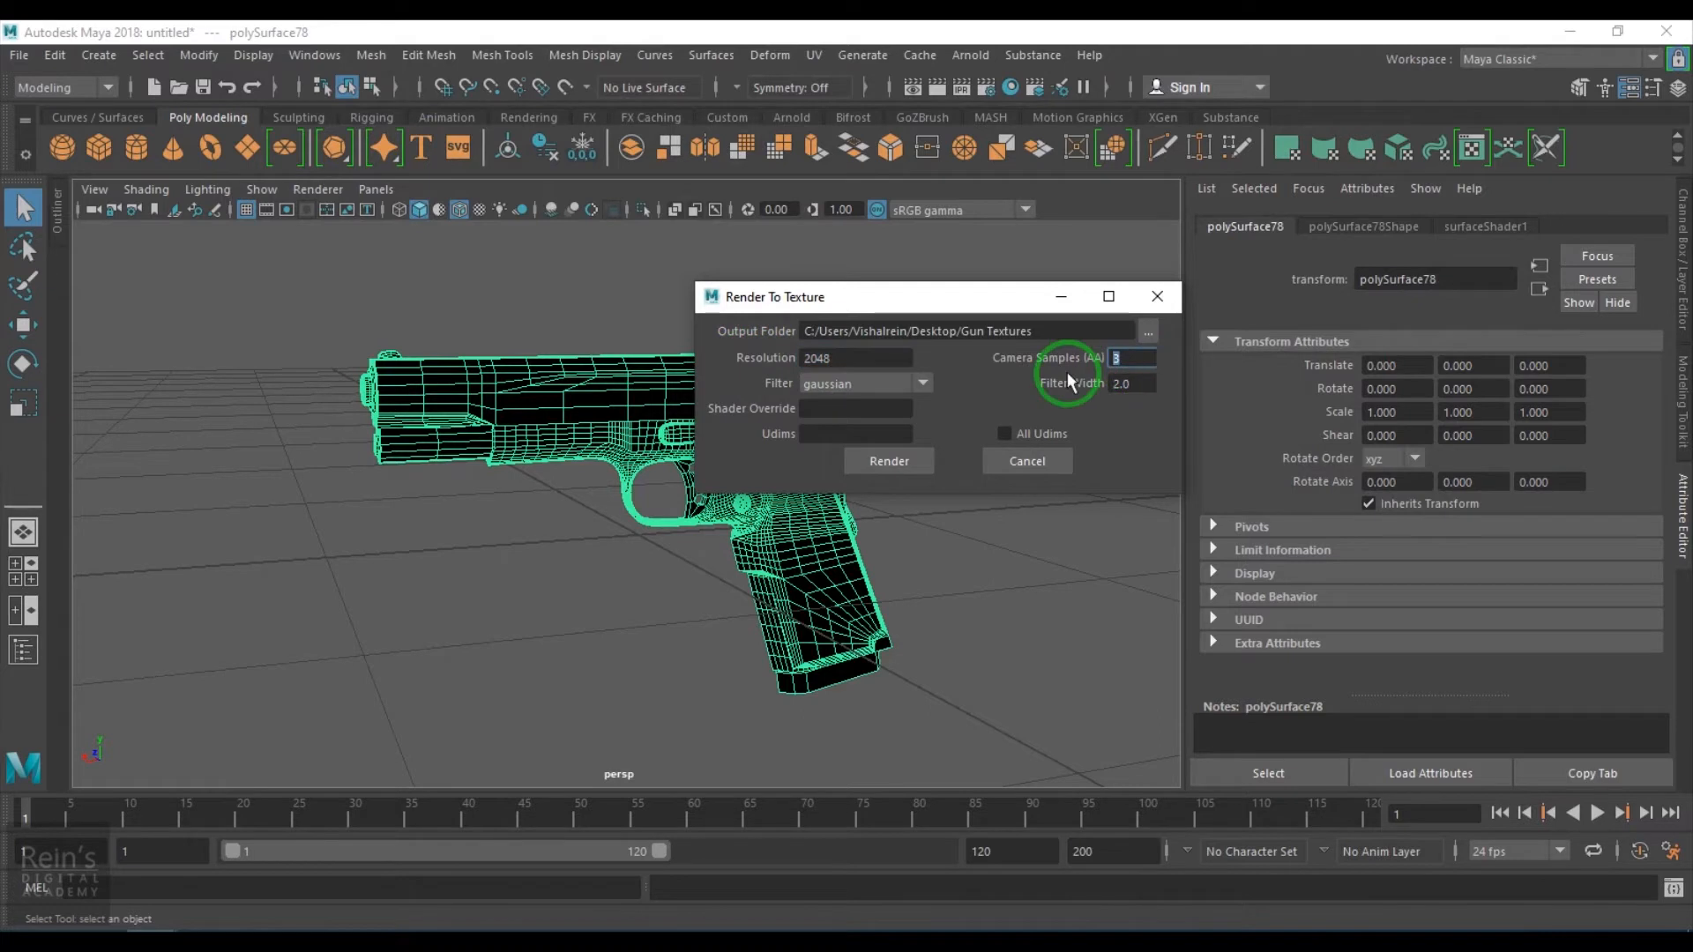
{"action": "type", "text": "5"}
{"action": "left_click", "coordinate": [861, 393]}
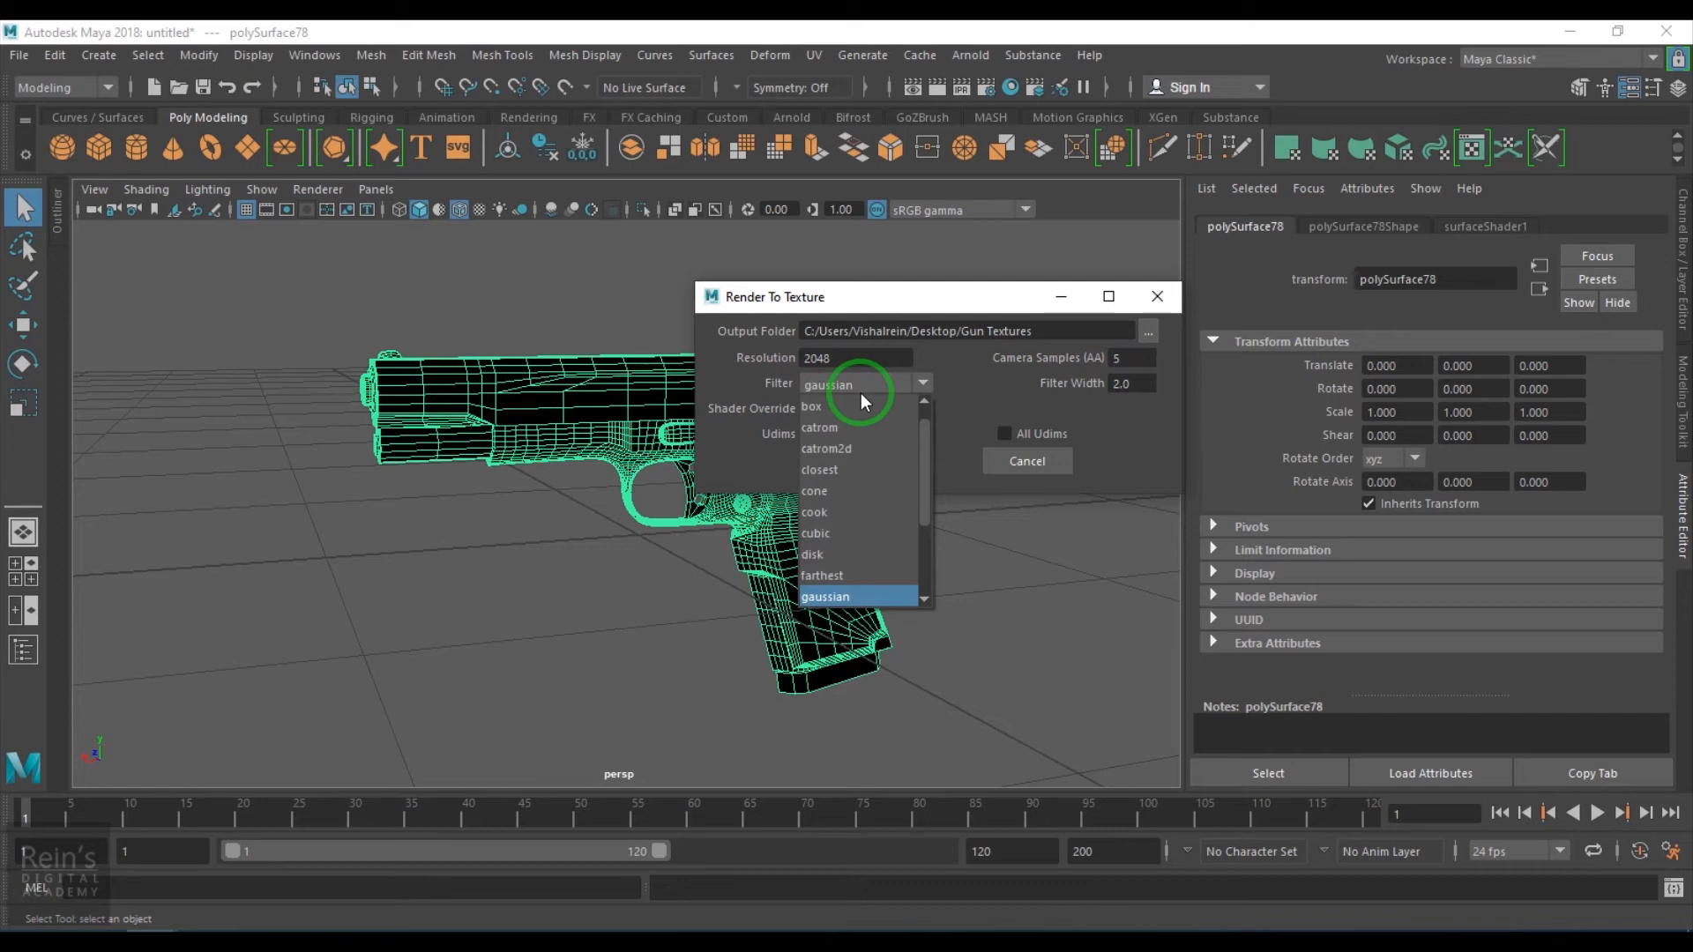
{"action": "left_click", "coordinate": [860, 394]}
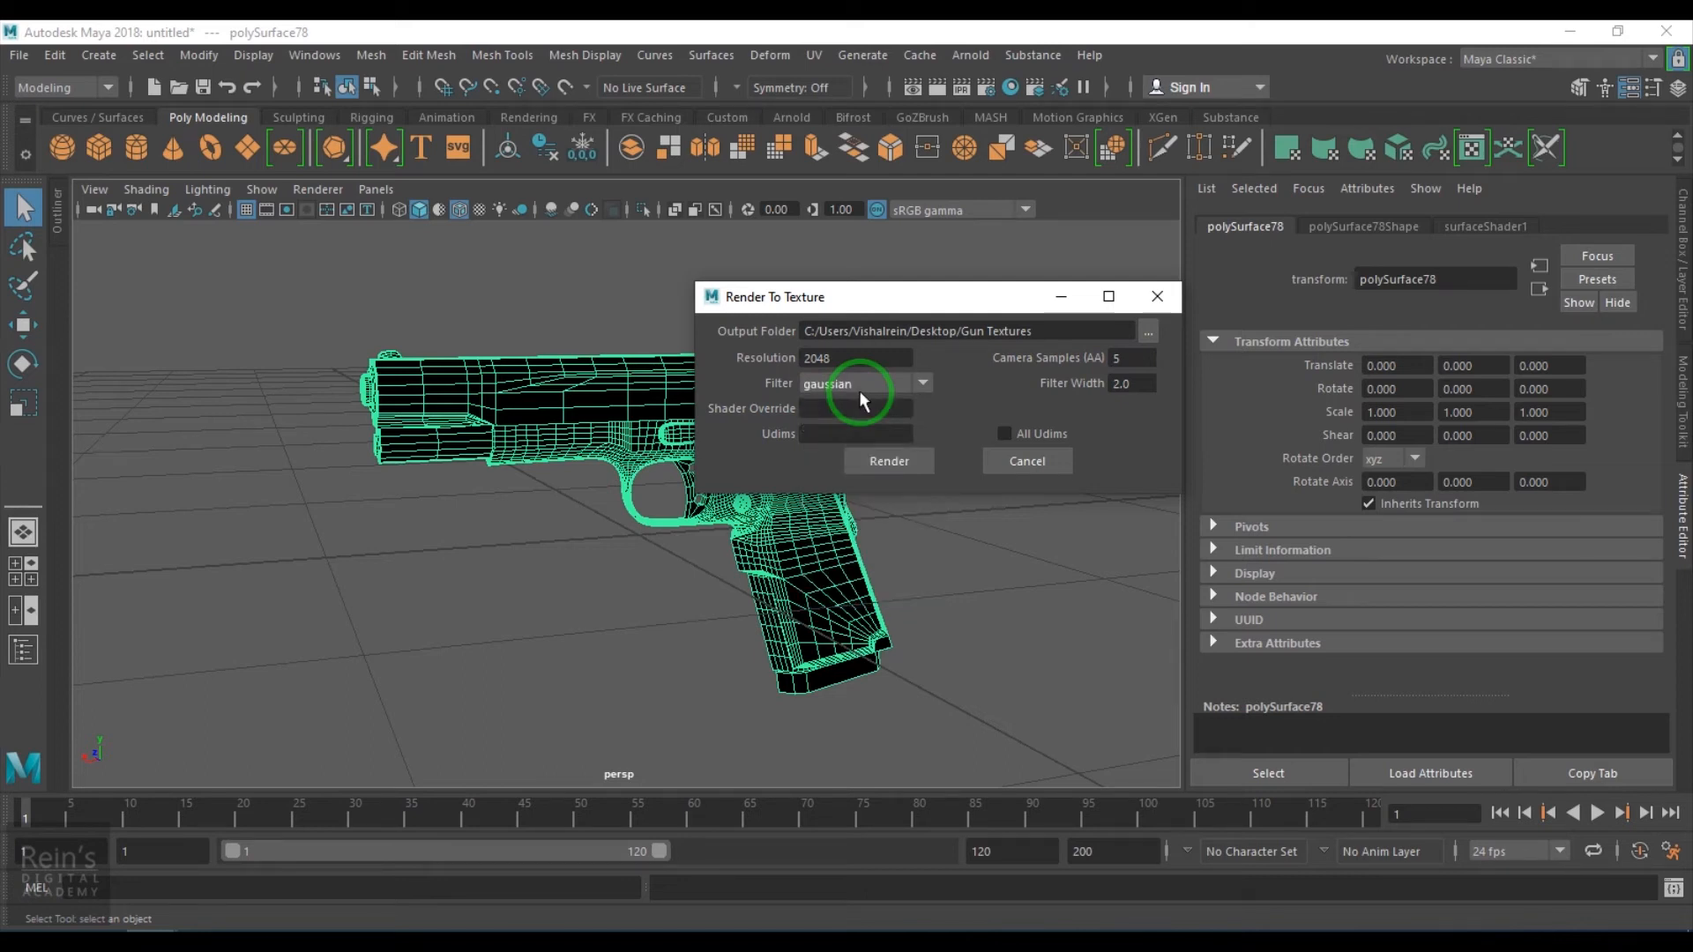
{"action": "left_click_drag", "start_coordinate": [1138, 386], "coordinate": [1041, 394]}
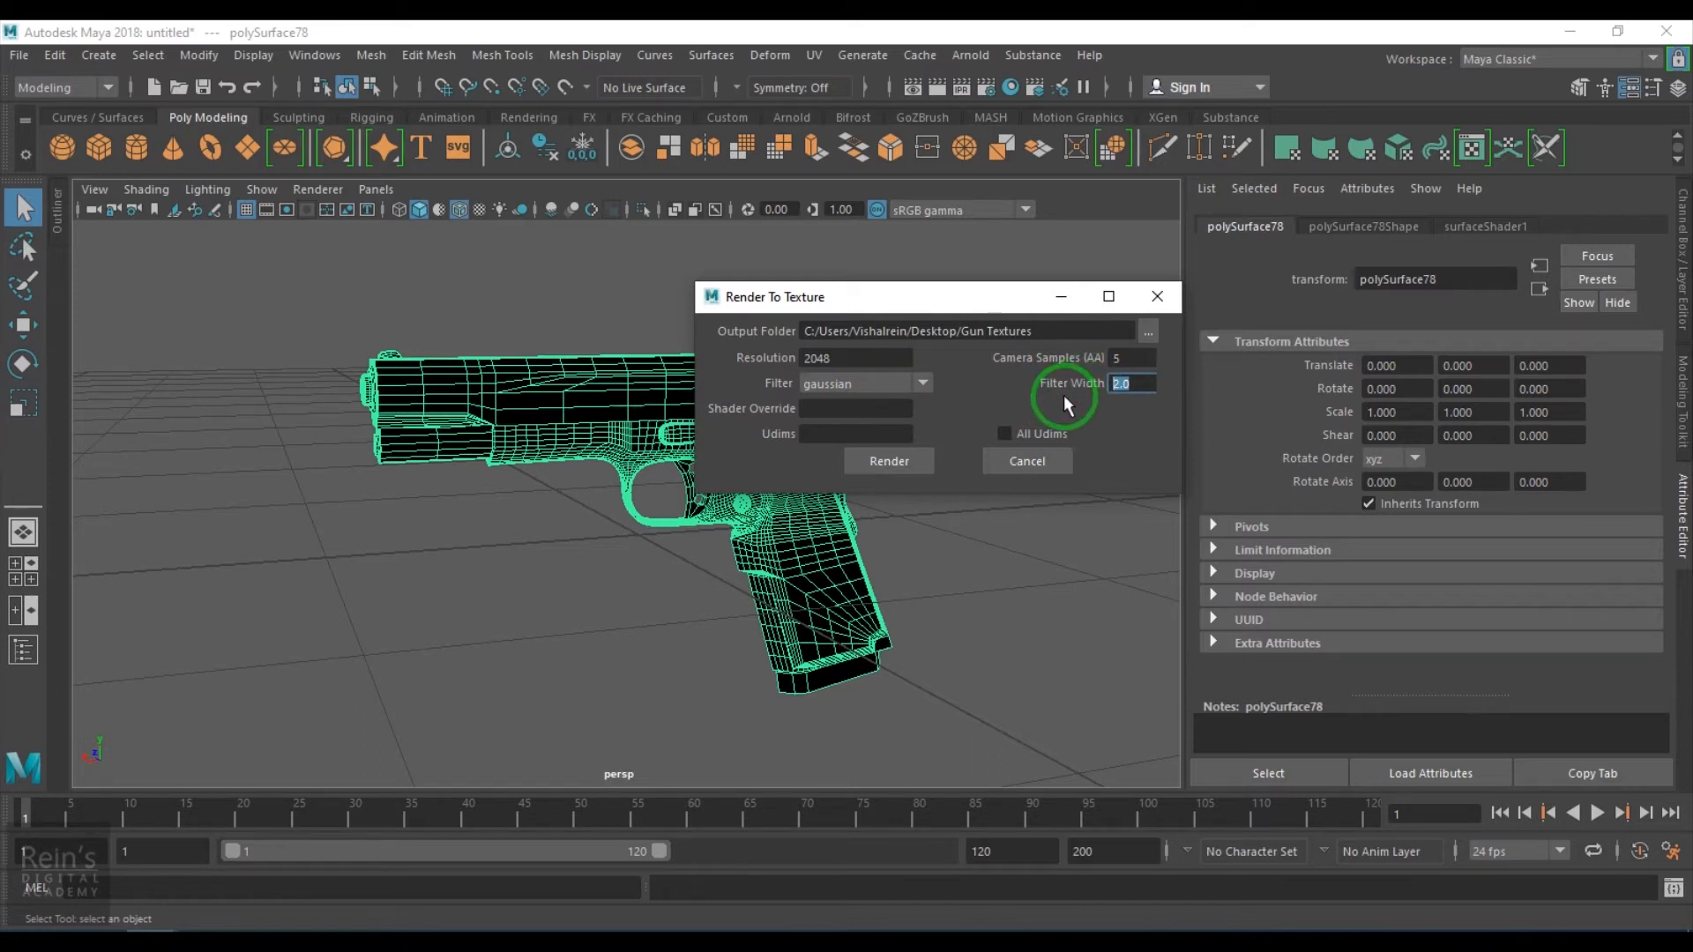
- Set the Udims value to 0 and render the selection to texture
{"action": "left_click", "coordinate": [804, 411]}
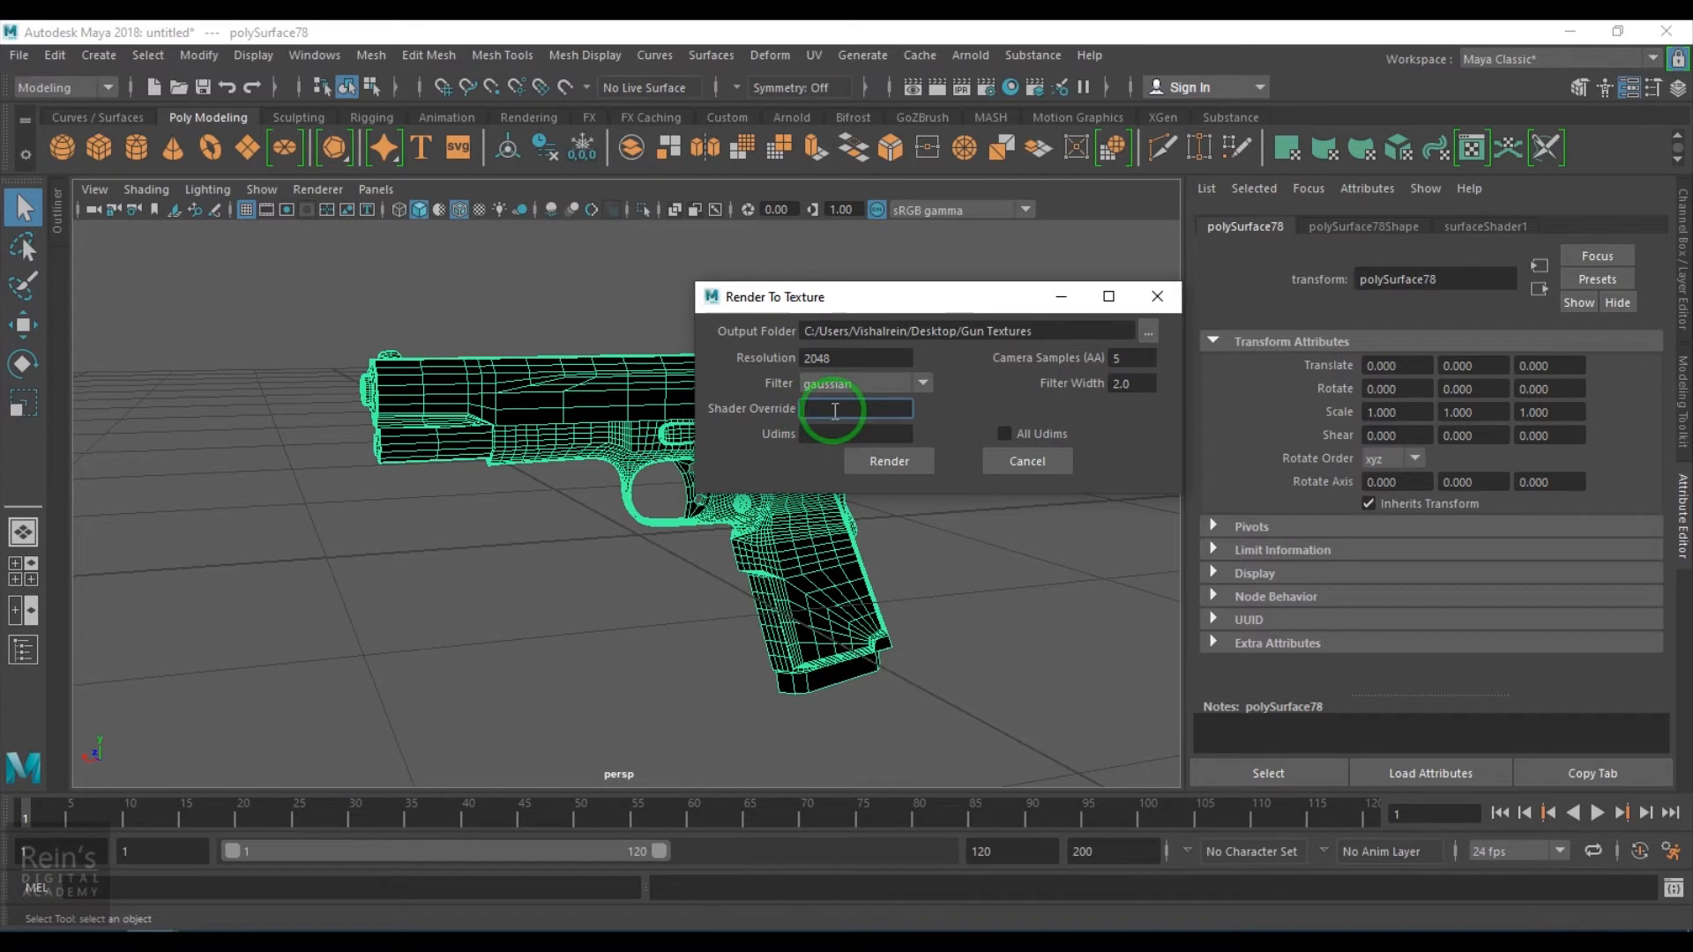
{"action": "left_click", "coordinate": [826, 433]}
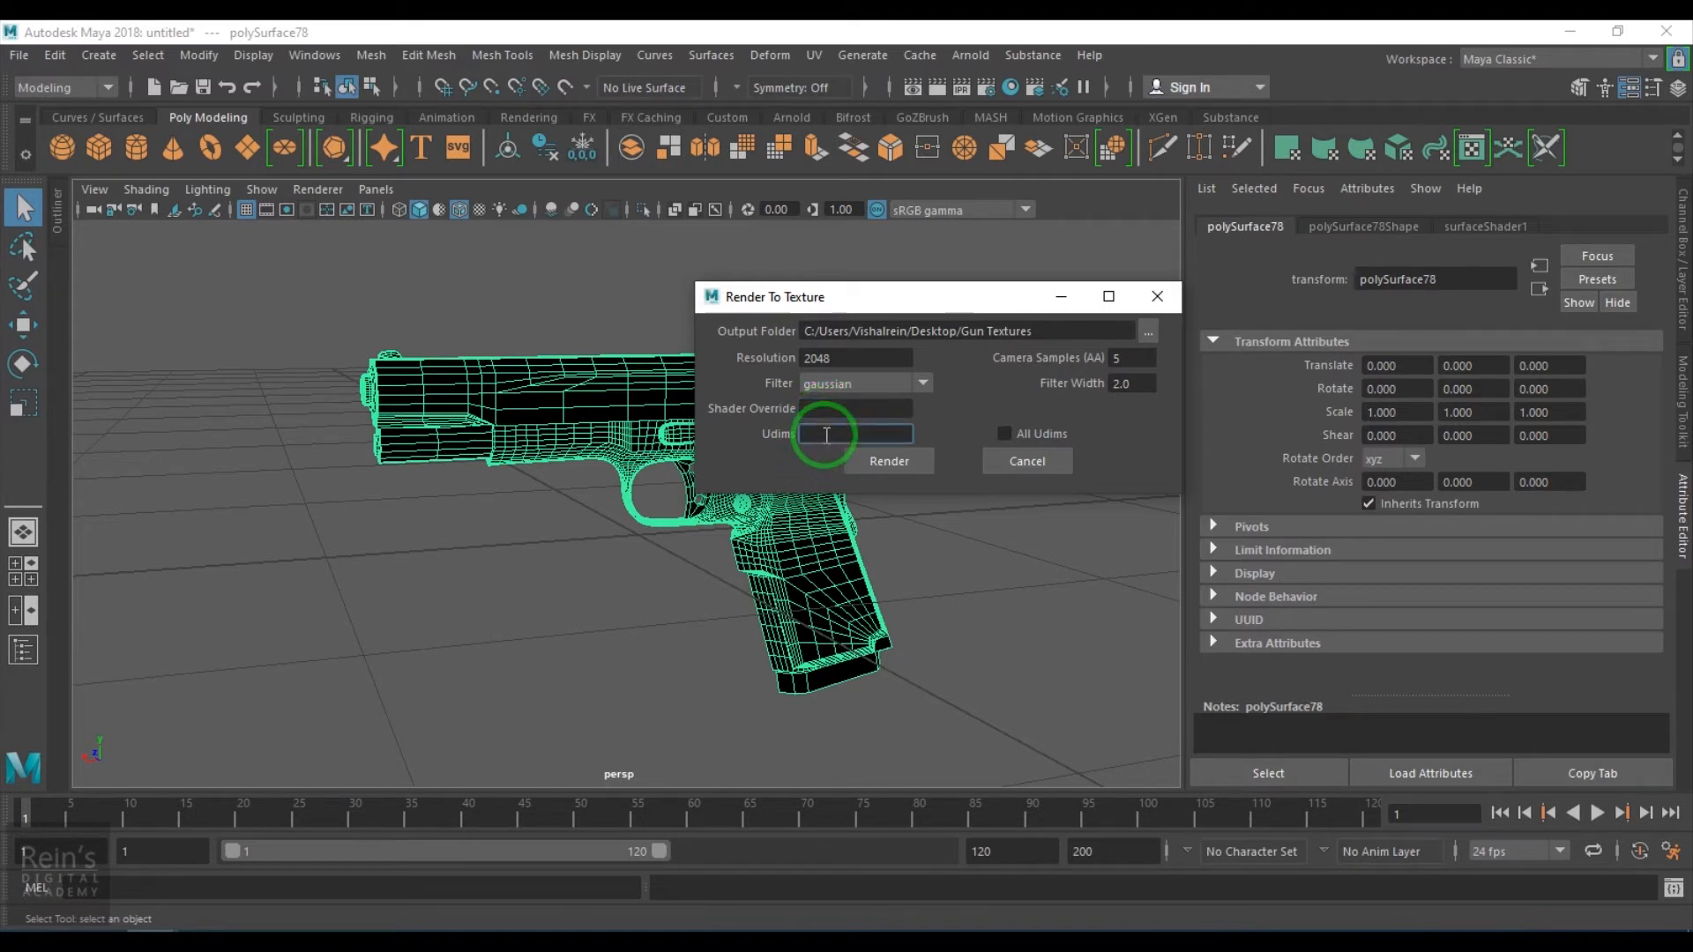
{"action": "type", "text": "1000"}
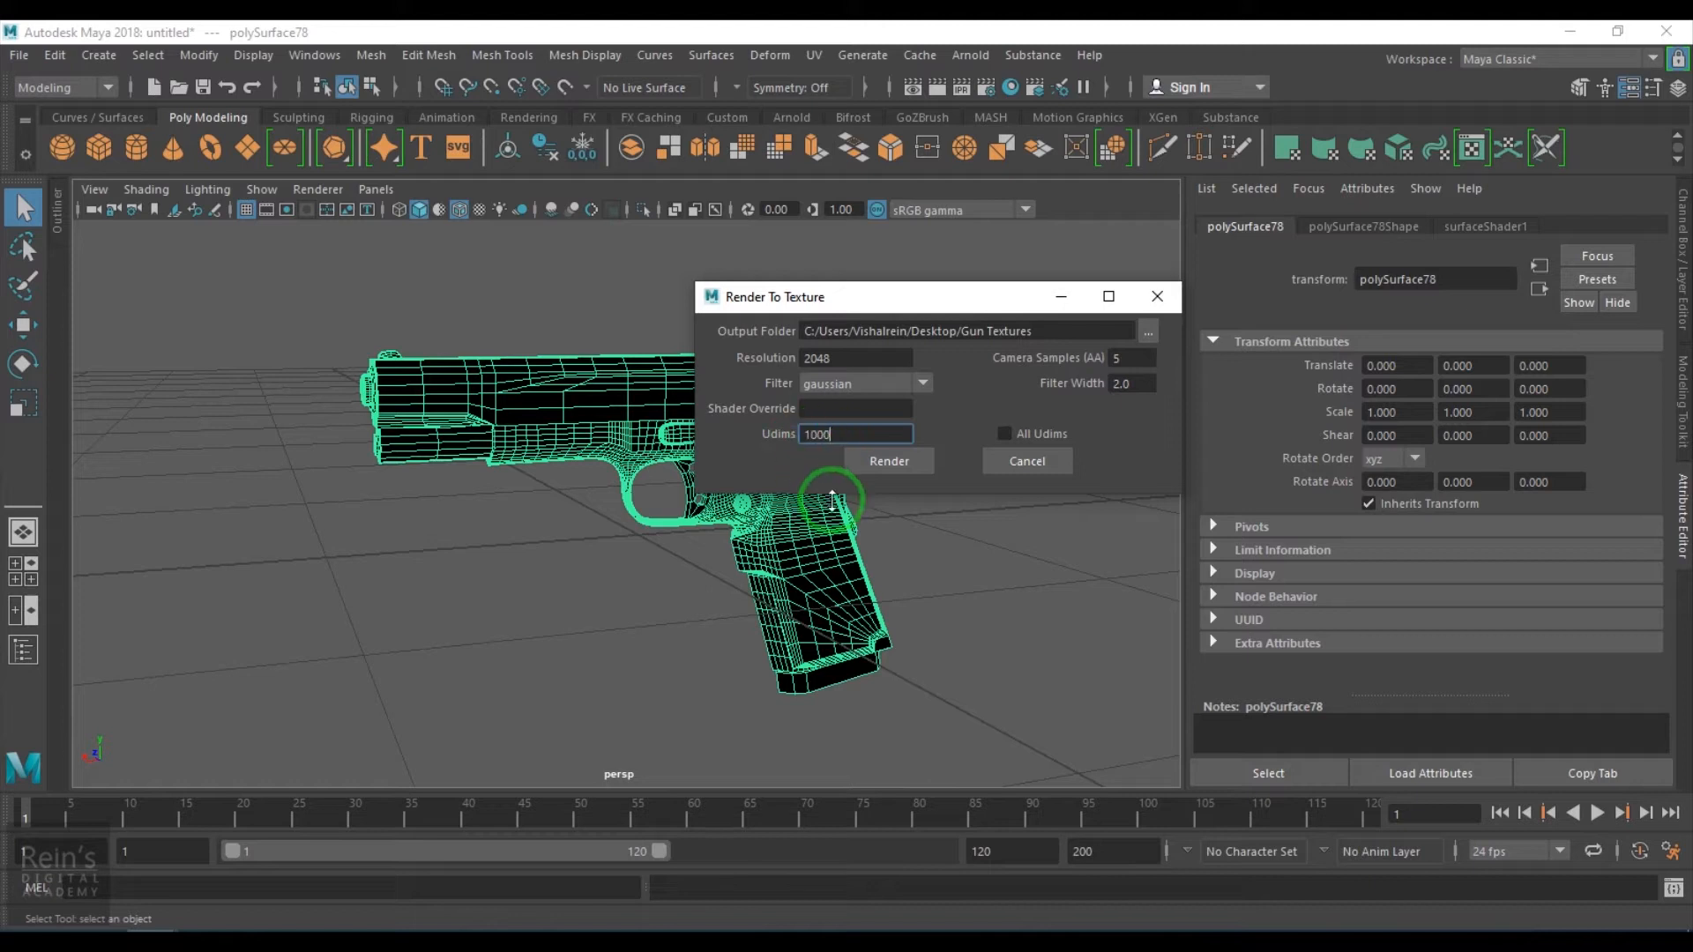
{"action": "key", "text": "BackSpace"}
{"action": "type", "text": "1"}
{"action": "left_click_drag", "start_coordinate": [848, 433], "coordinate": [778, 443]}
{"action": "type", "text": "0"}
{"action": "left_click", "coordinate": [1004, 434]}
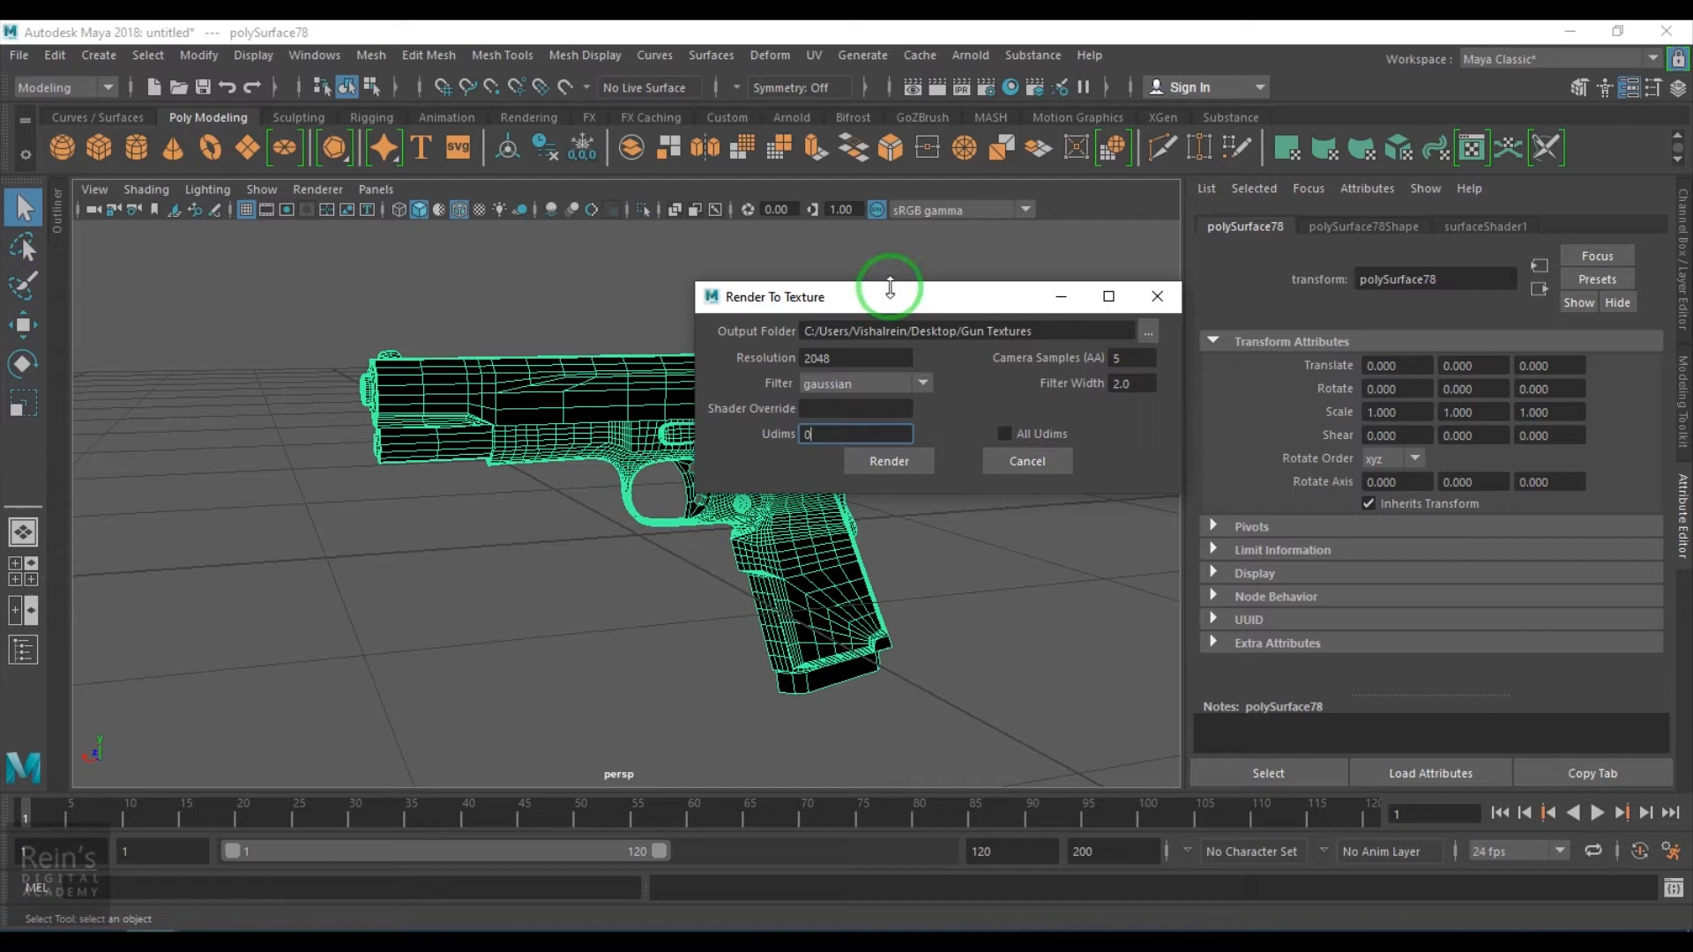
{"action": "left_click_drag", "start_coordinate": [906, 305], "coordinate": [957, 316]}
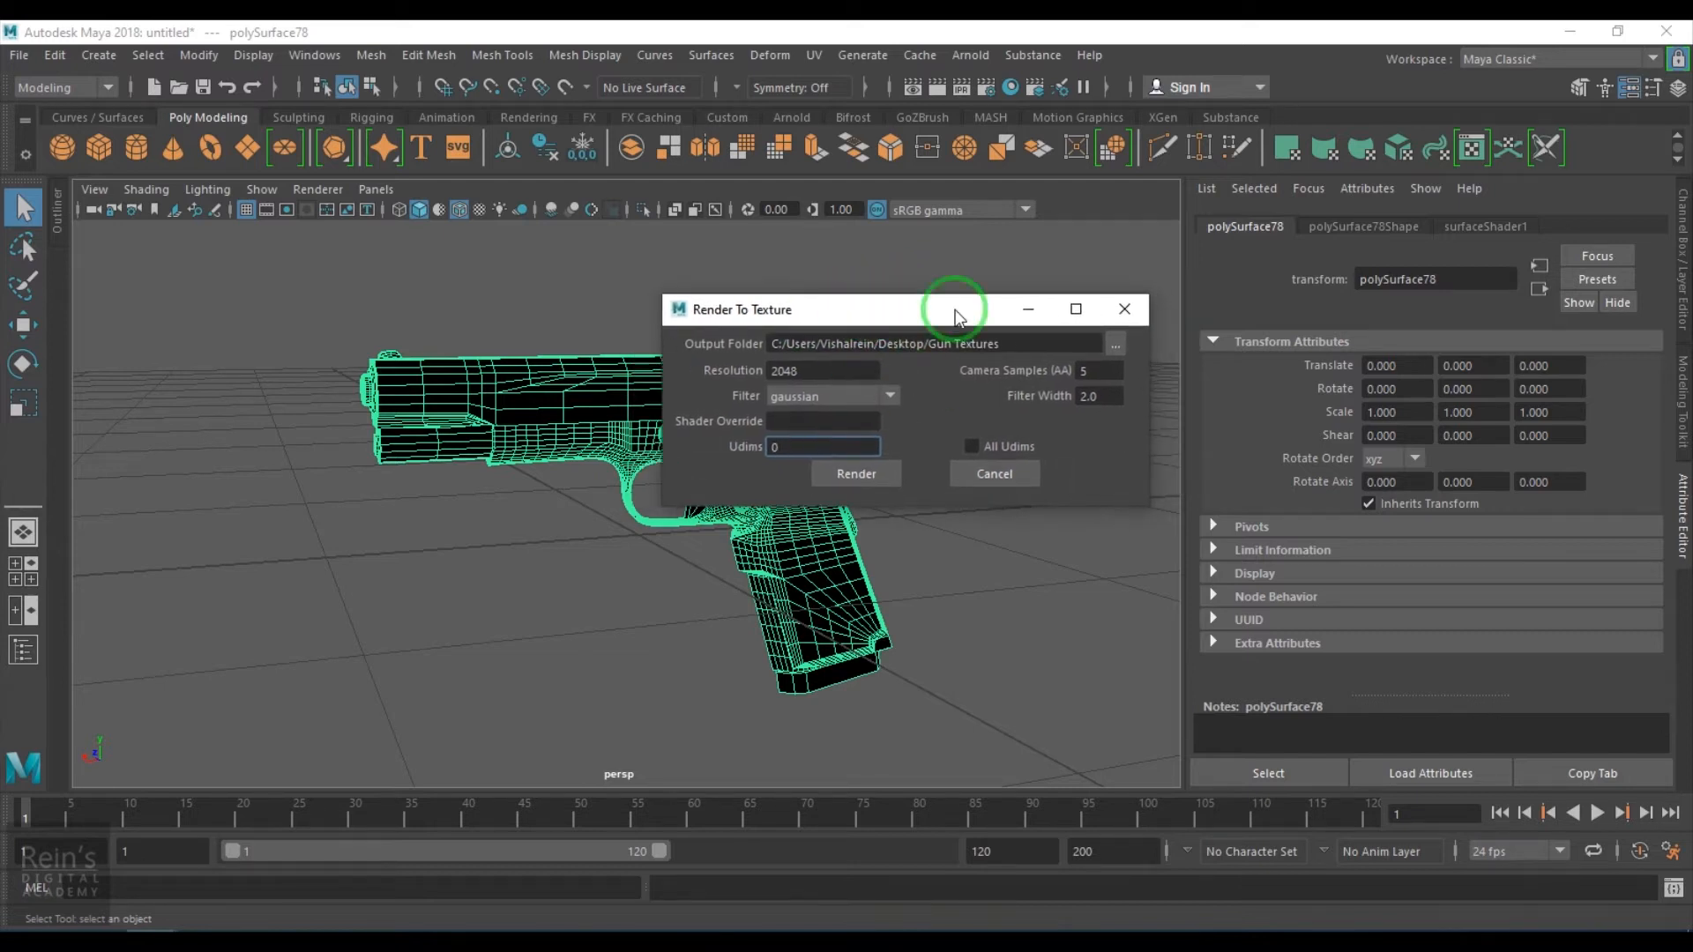
{"action": "left_click", "coordinate": [860, 481]}
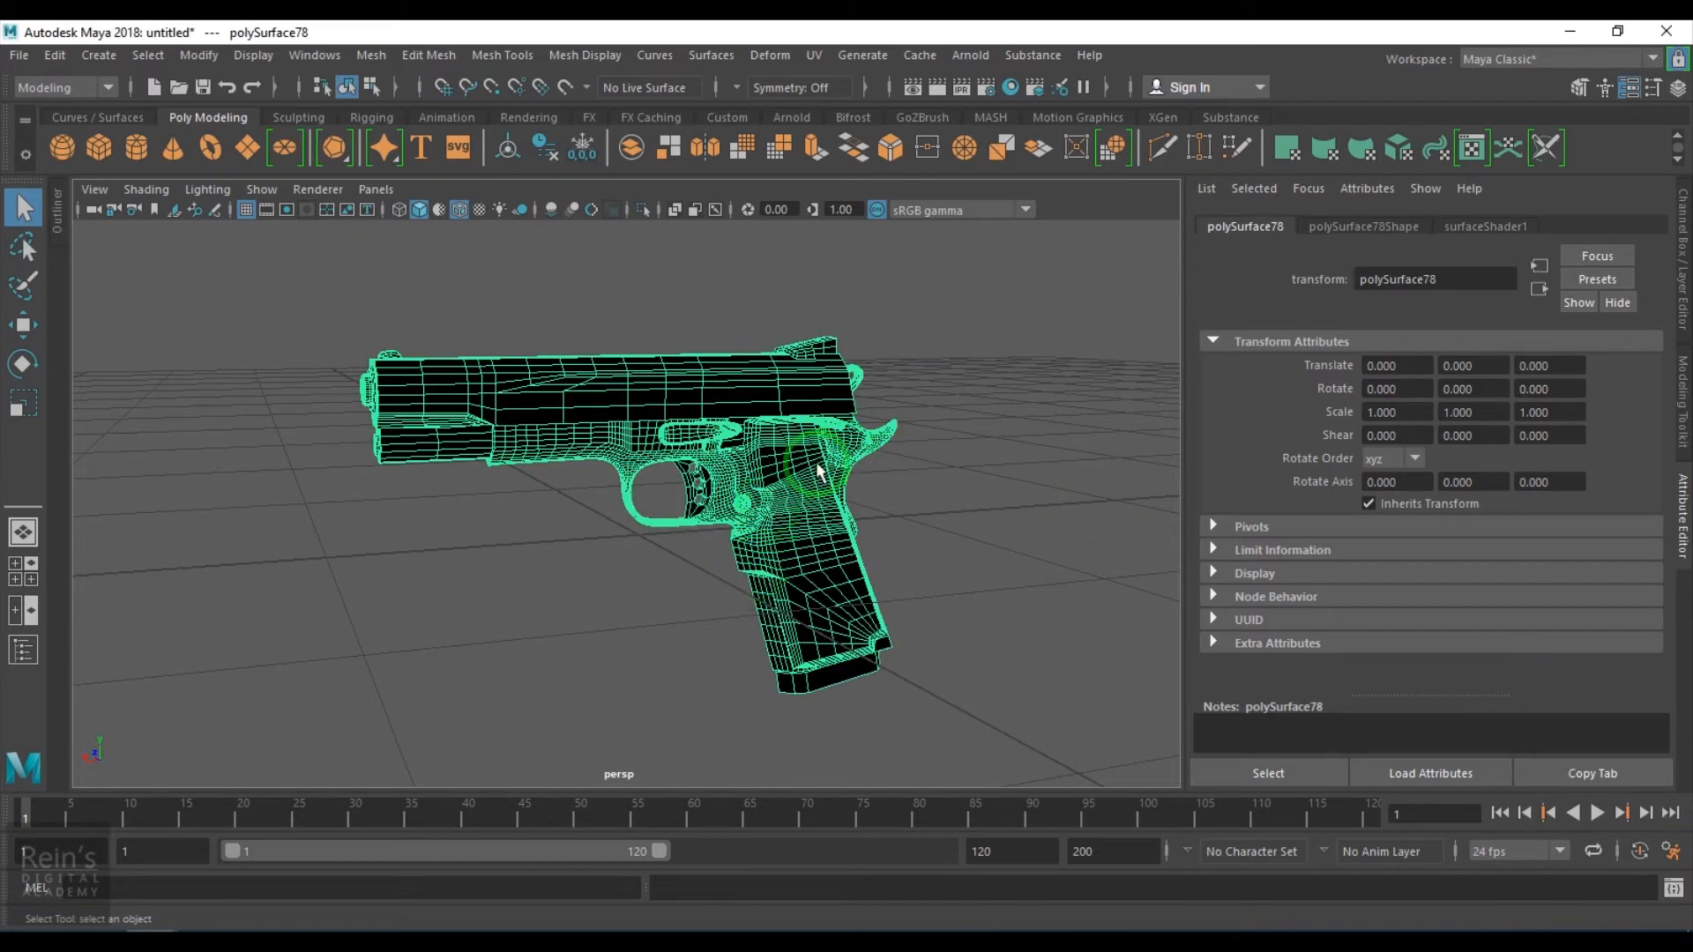
- Assign a new Surface Shader to the pistol and connect a File texture to its Out Color
{"action": "right_click_drag", "start_coordinate": [701, 465], "coordinate": [745, 837]}
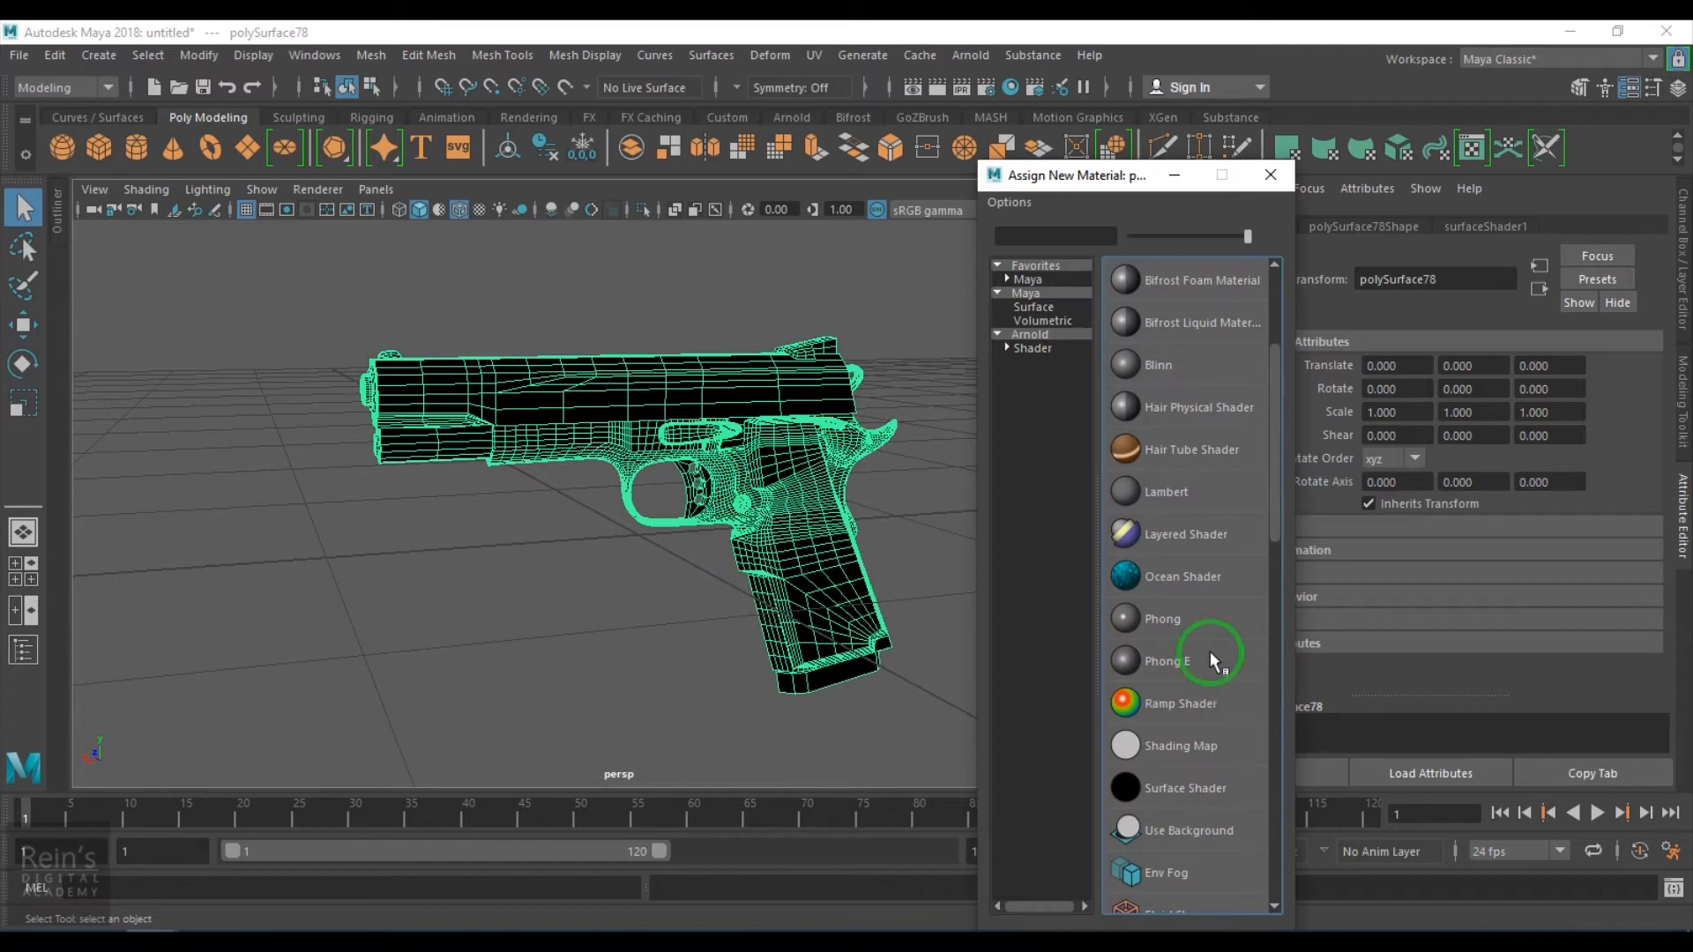
{"action": "left_click", "coordinate": [1151, 787]}
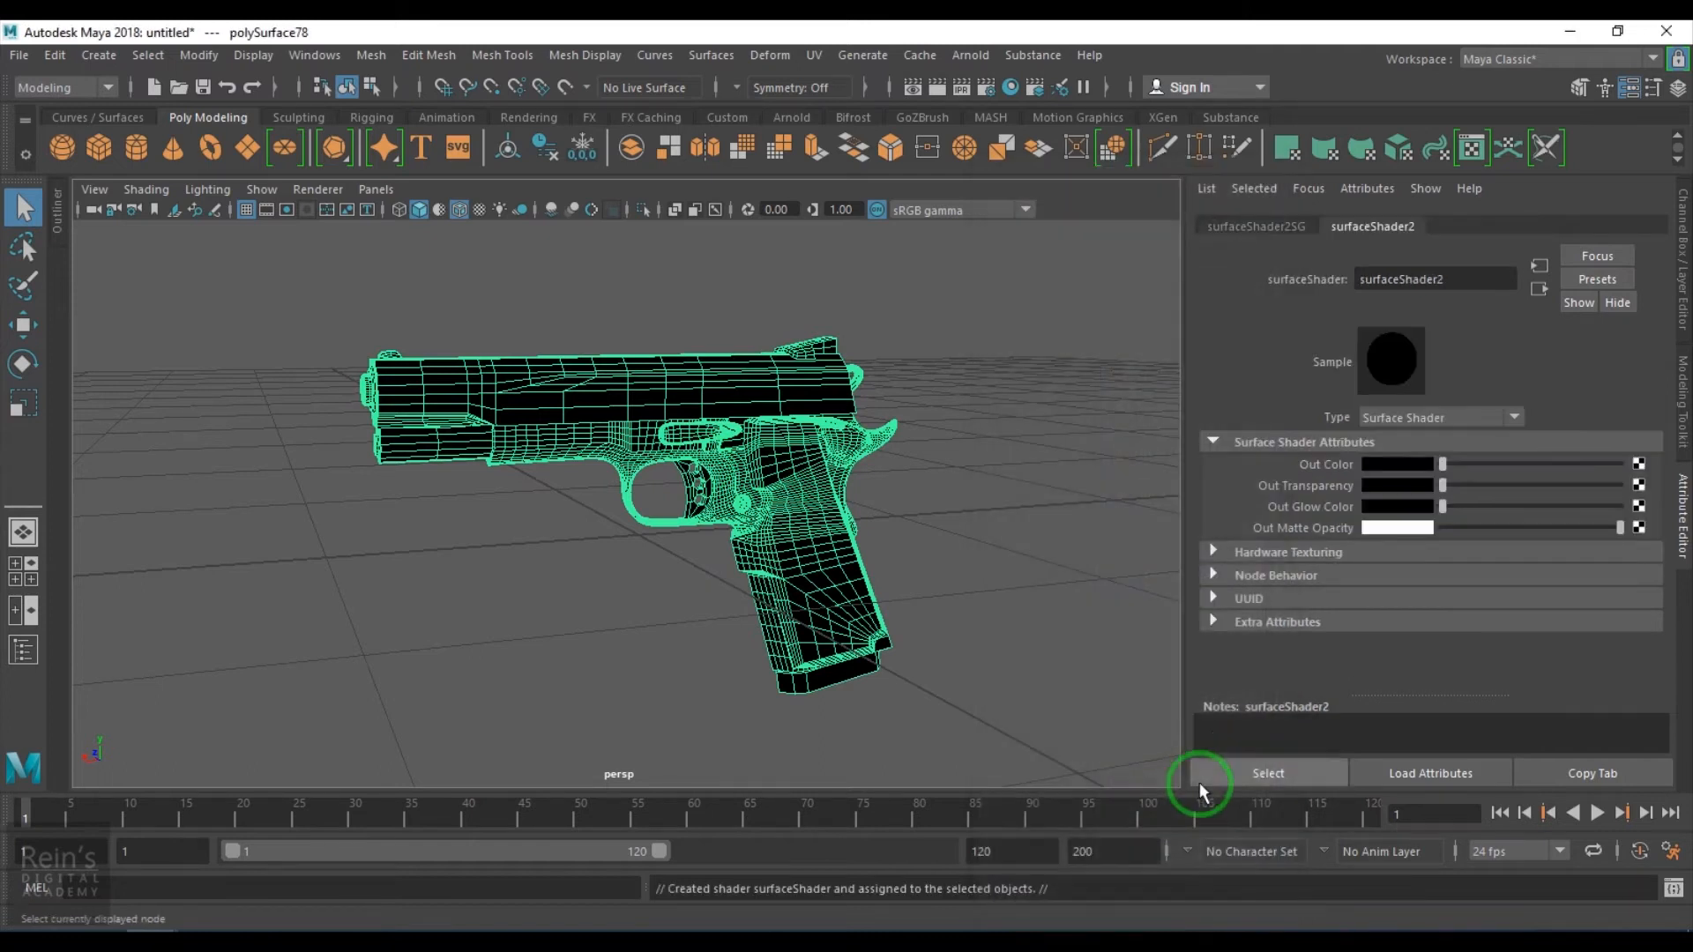
{"action": "left_click", "coordinate": [1638, 467]}
{"action": "left_click", "coordinate": [873, 567]}
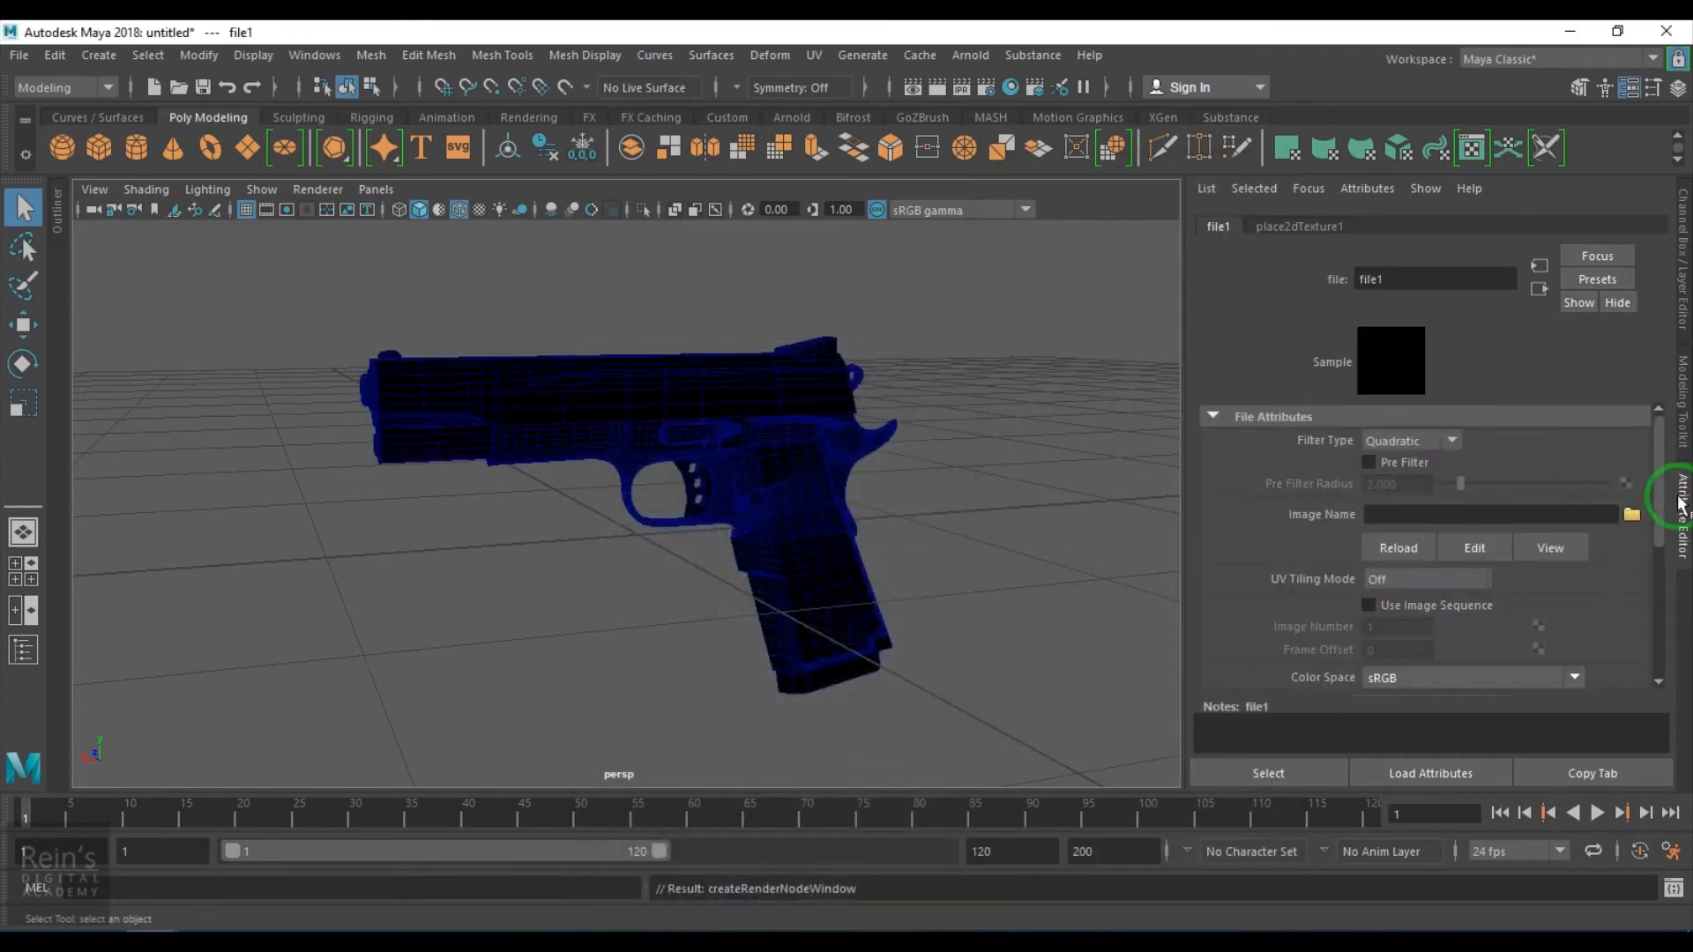
- Load polySurface78Shape.exr from the Gun Textures folder on the Desktop as the file texture's image
{"action": "left_click", "coordinate": [1641, 514]}
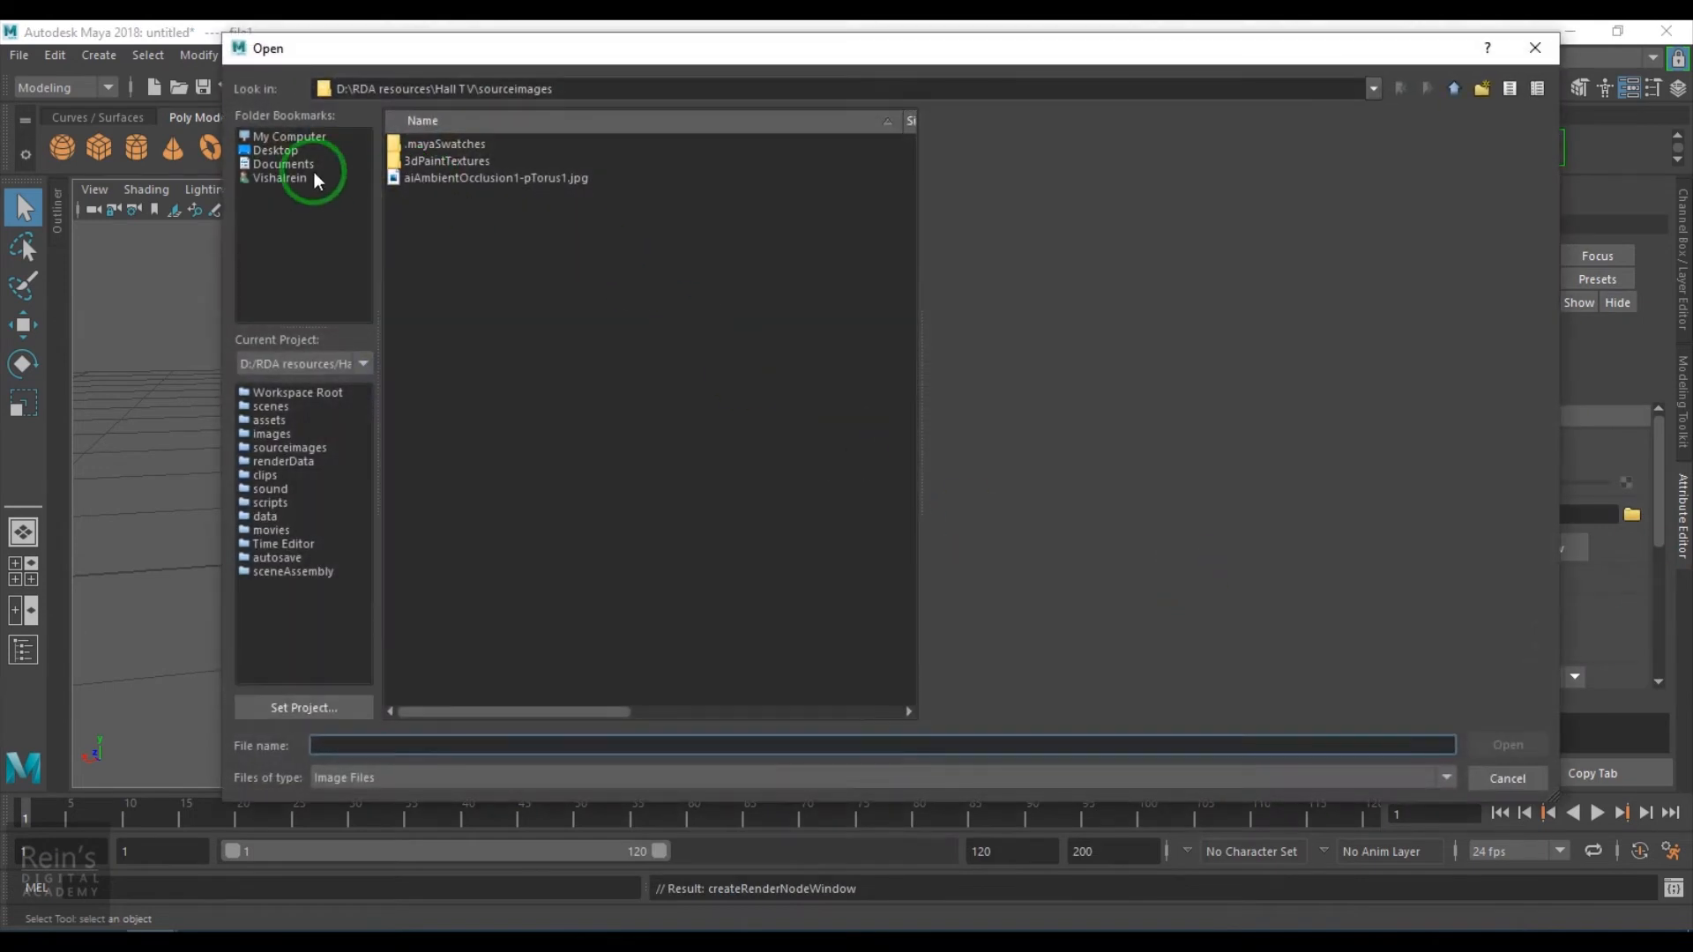
{"action": "left_click", "coordinate": [288, 152]}
{"action": "double_click", "coordinate": [441, 162]}
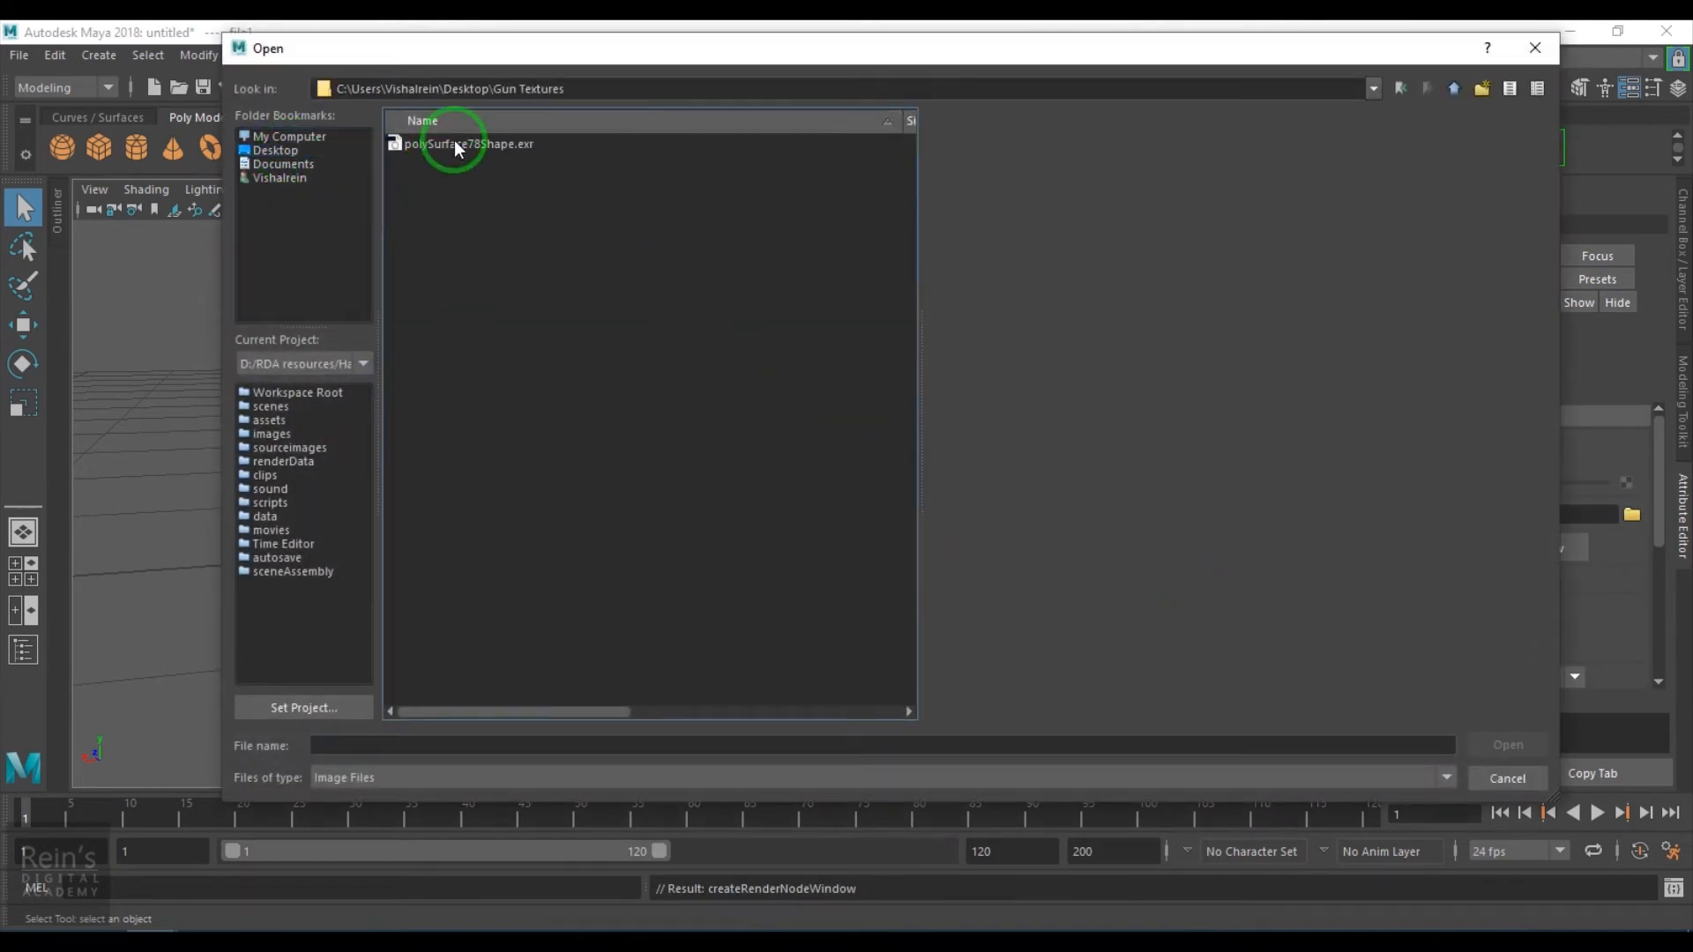
{"action": "left_click", "coordinate": [454, 144]}
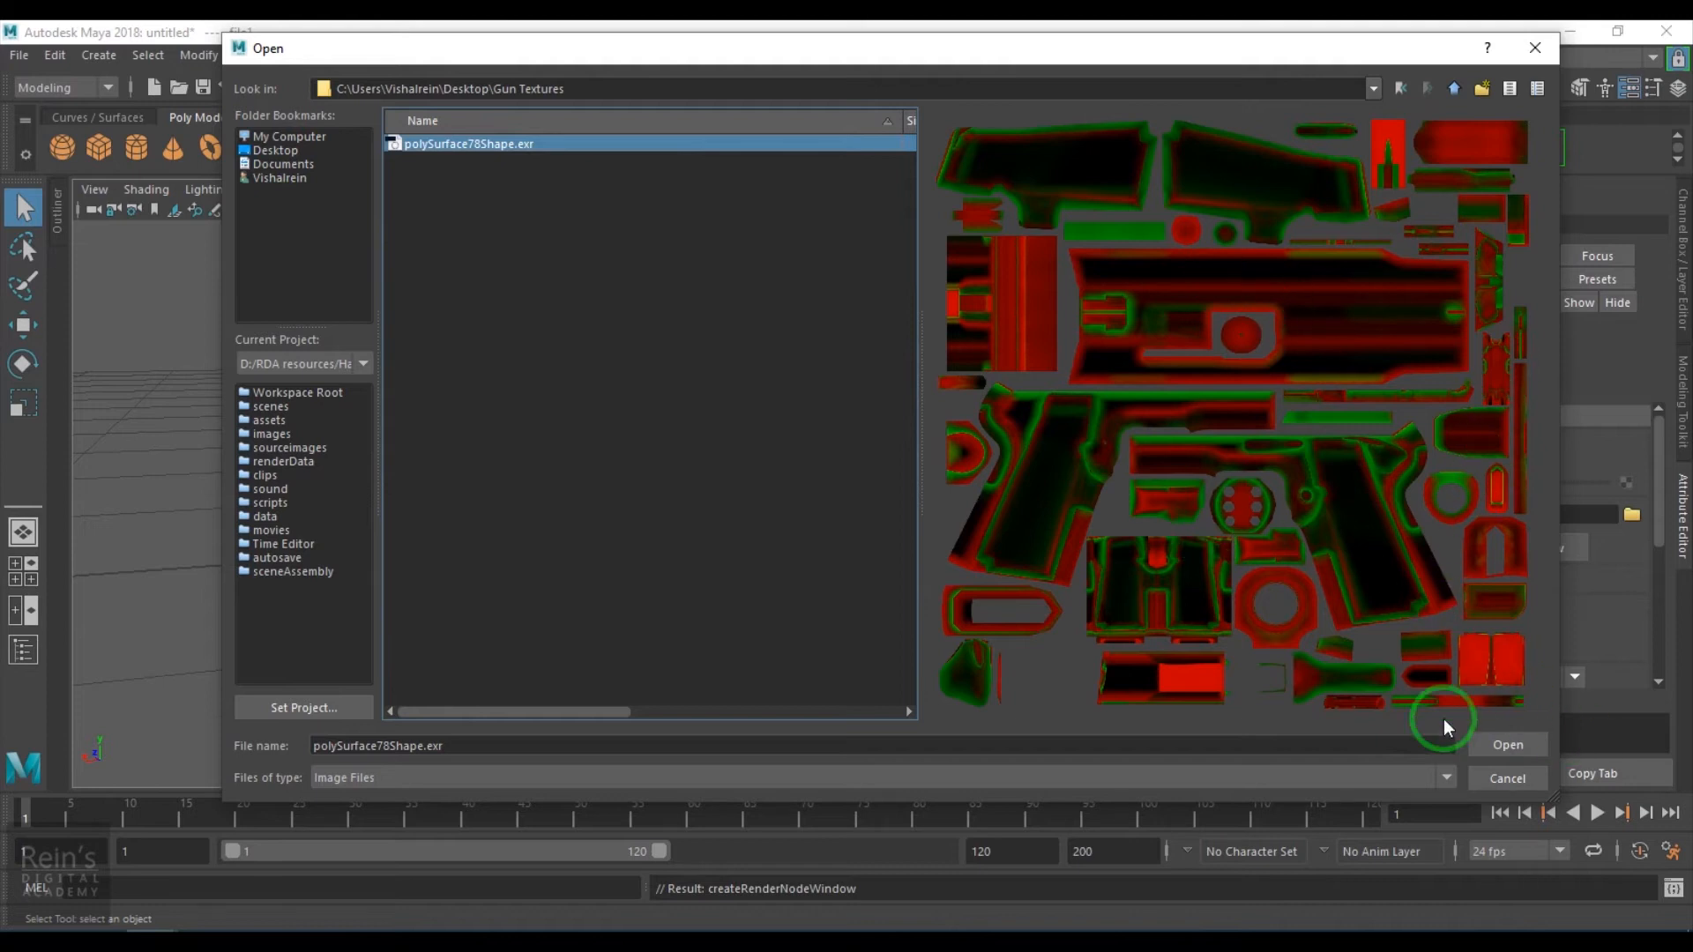
{"action": "left_click", "coordinate": [1505, 745]}
- Switch the viewport to textured display and inspect the baked texture on the pistol from several angles
{"action": "mouse_move", "coordinate": [961, 544]}
{"action": "left_mouse_down", "text": "alt"}
{"action": "mouse_move", "coordinate": [914, 562]}
{"action": "mouse_move", "coordinate": [949, 555]}
{"action": "left_mouse_up", "text": "alt"}
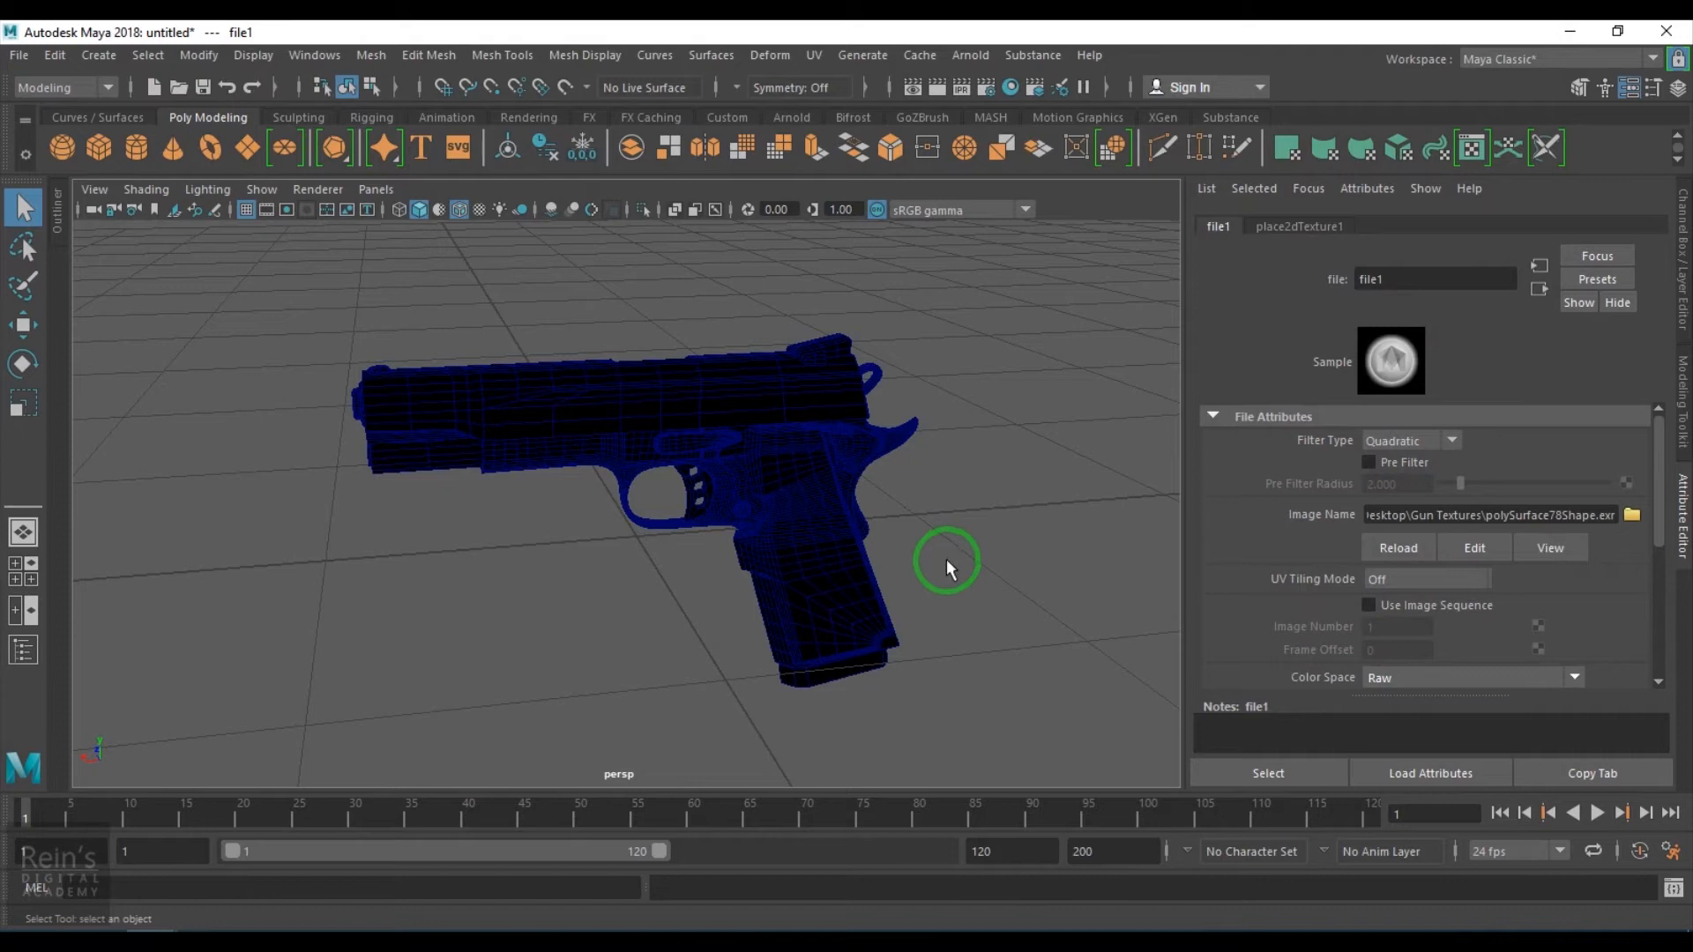
{"action": "key", "text": "6"}
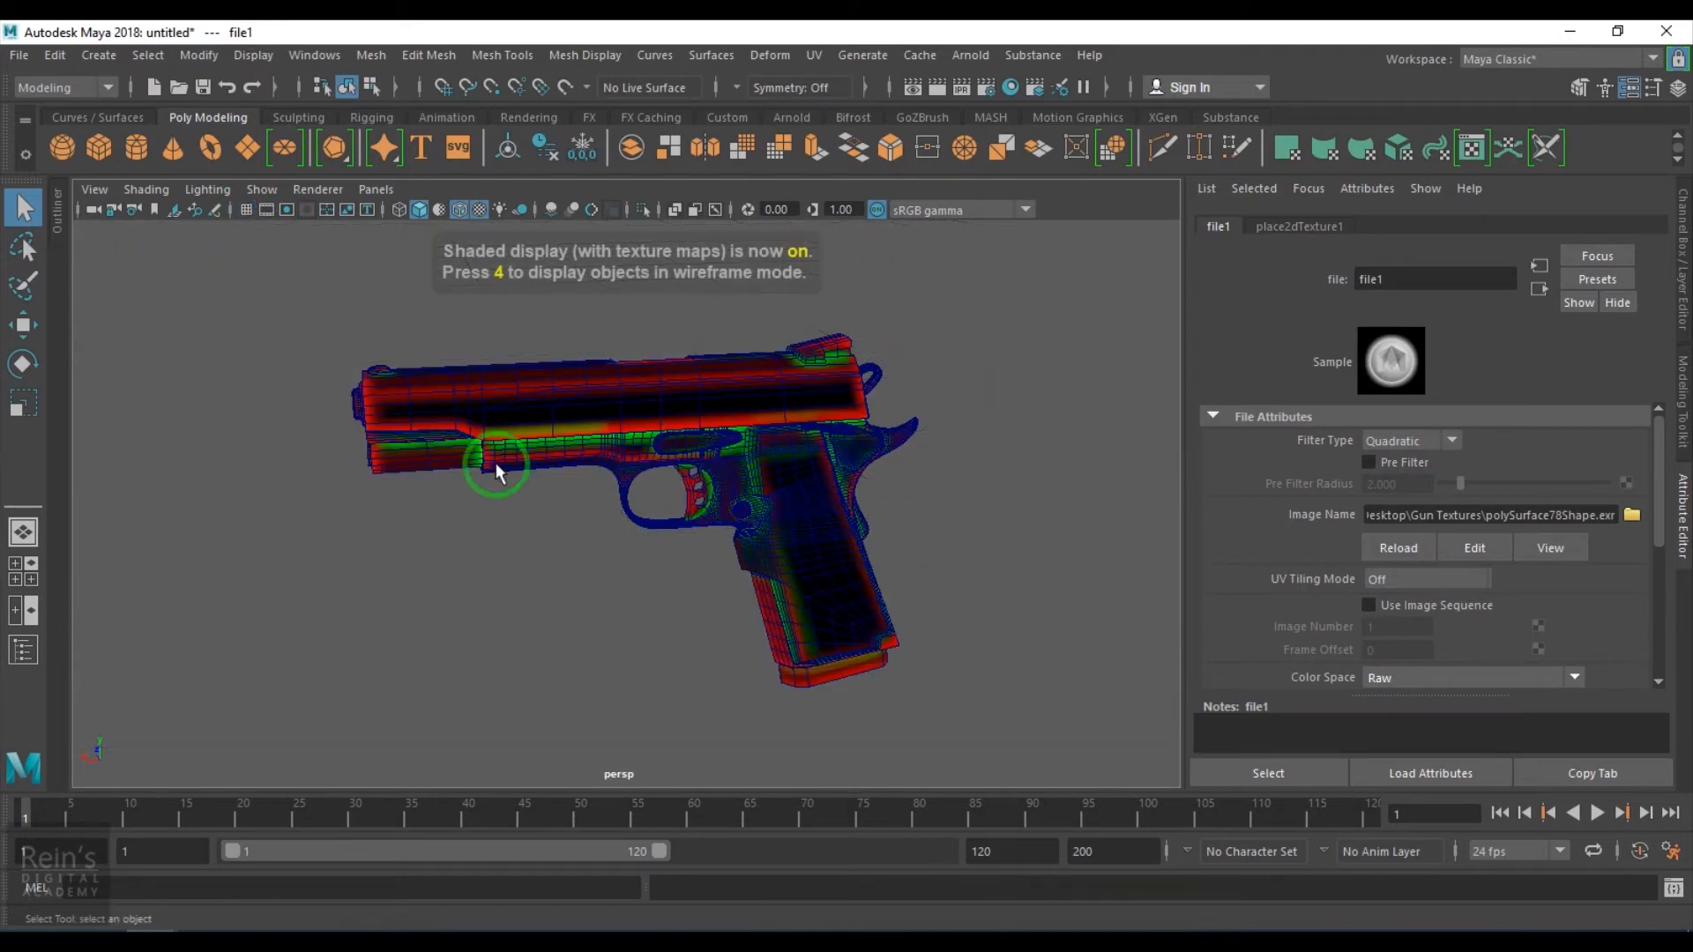
{"action": "left_click", "coordinate": [533, 559]}
{"action": "left_click", "coordinate": [460, 210]}
{"action": "mouse_move", "coordinate": [581, 566]}
{"action": "left_mouse_down", "text": "alt"}
{"action": "mouse_move", "coordinate": [518, 577]}
{"action": "mouse_move", "coordinate": [631, 546]}
{"action": "mouse_move", "coordinate": [963, 563]}
{"action": "mouse_move", "coordinate": [616, 537]}
{"action": "mouse_move", "coordinate": [669, 632]}
{"action": "mouse_move", "coordinate": [555, 552]}
{"action": "mouse_move", "coordinate": [624, 552]}
{"action": "left_mouse_up", "text": "alt"}
{"action": "scroll", "coordinate": [607, 552], "scroll_direction": "up", "scroll_amount": 3}
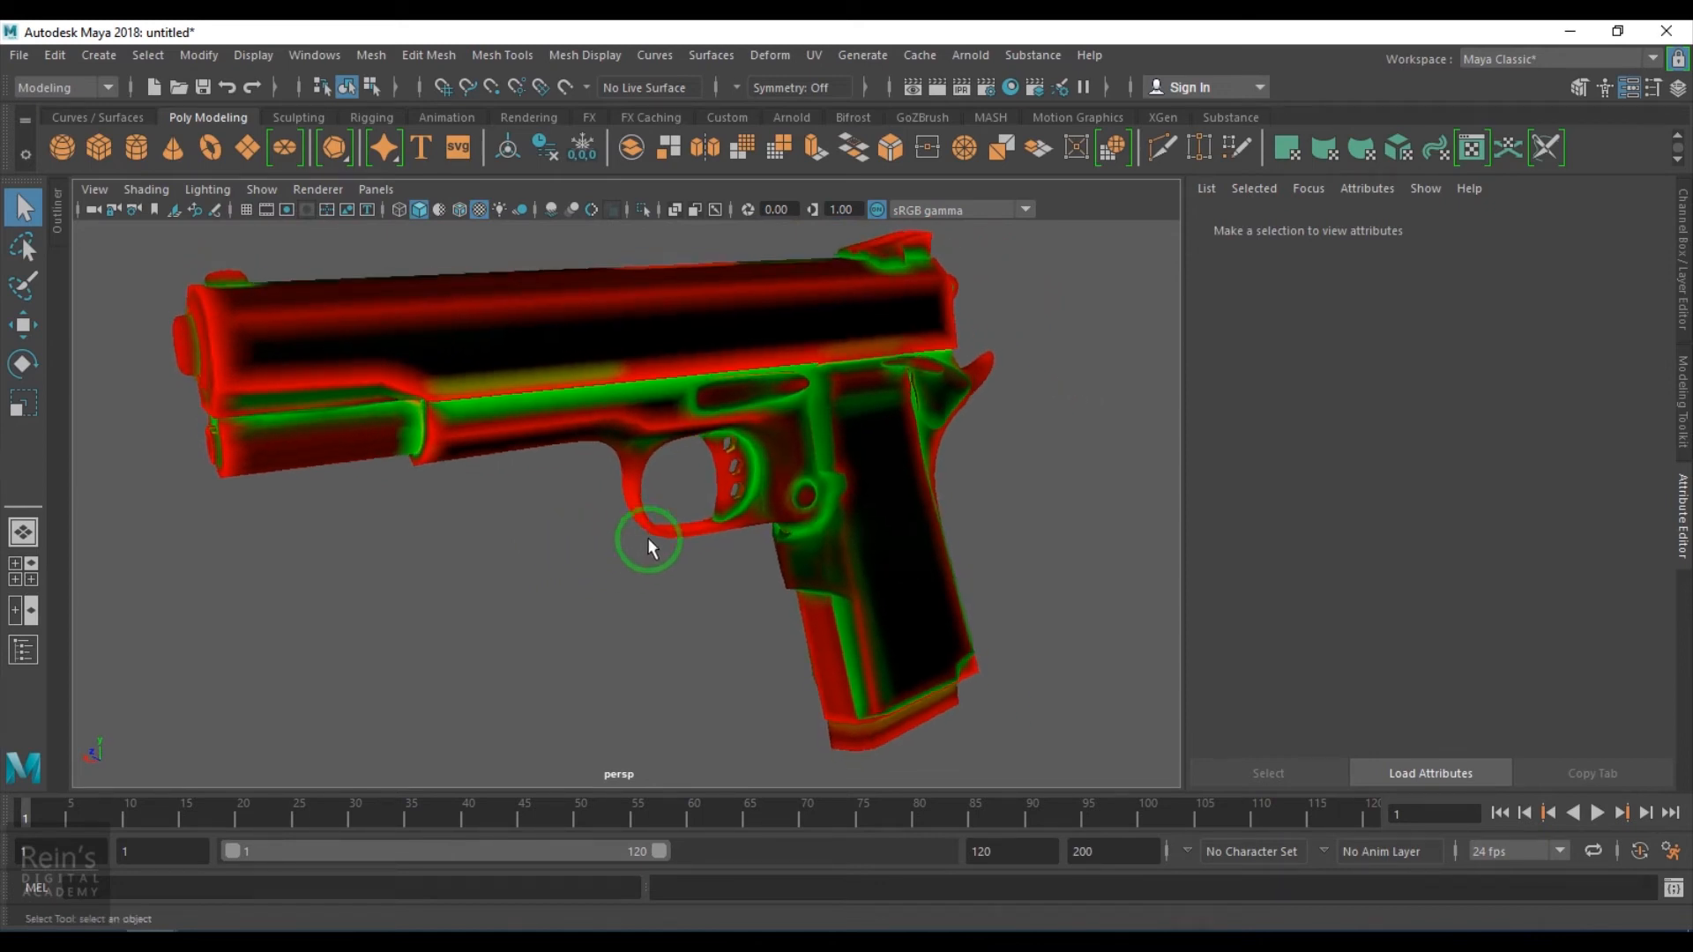
{"action": "scroll", "coordinate": [626, 552], "scroll_direction": "down", "scroll_amount": 3}
{"action": "left_click_drag", "start_coordinate": [647, 564], "coordinate": [697, 625], "text": "alt"}
{"action": "right_click_drag", "start_coordinate": [570, 595], "coordinate": [638, 607], "text": "alt"}
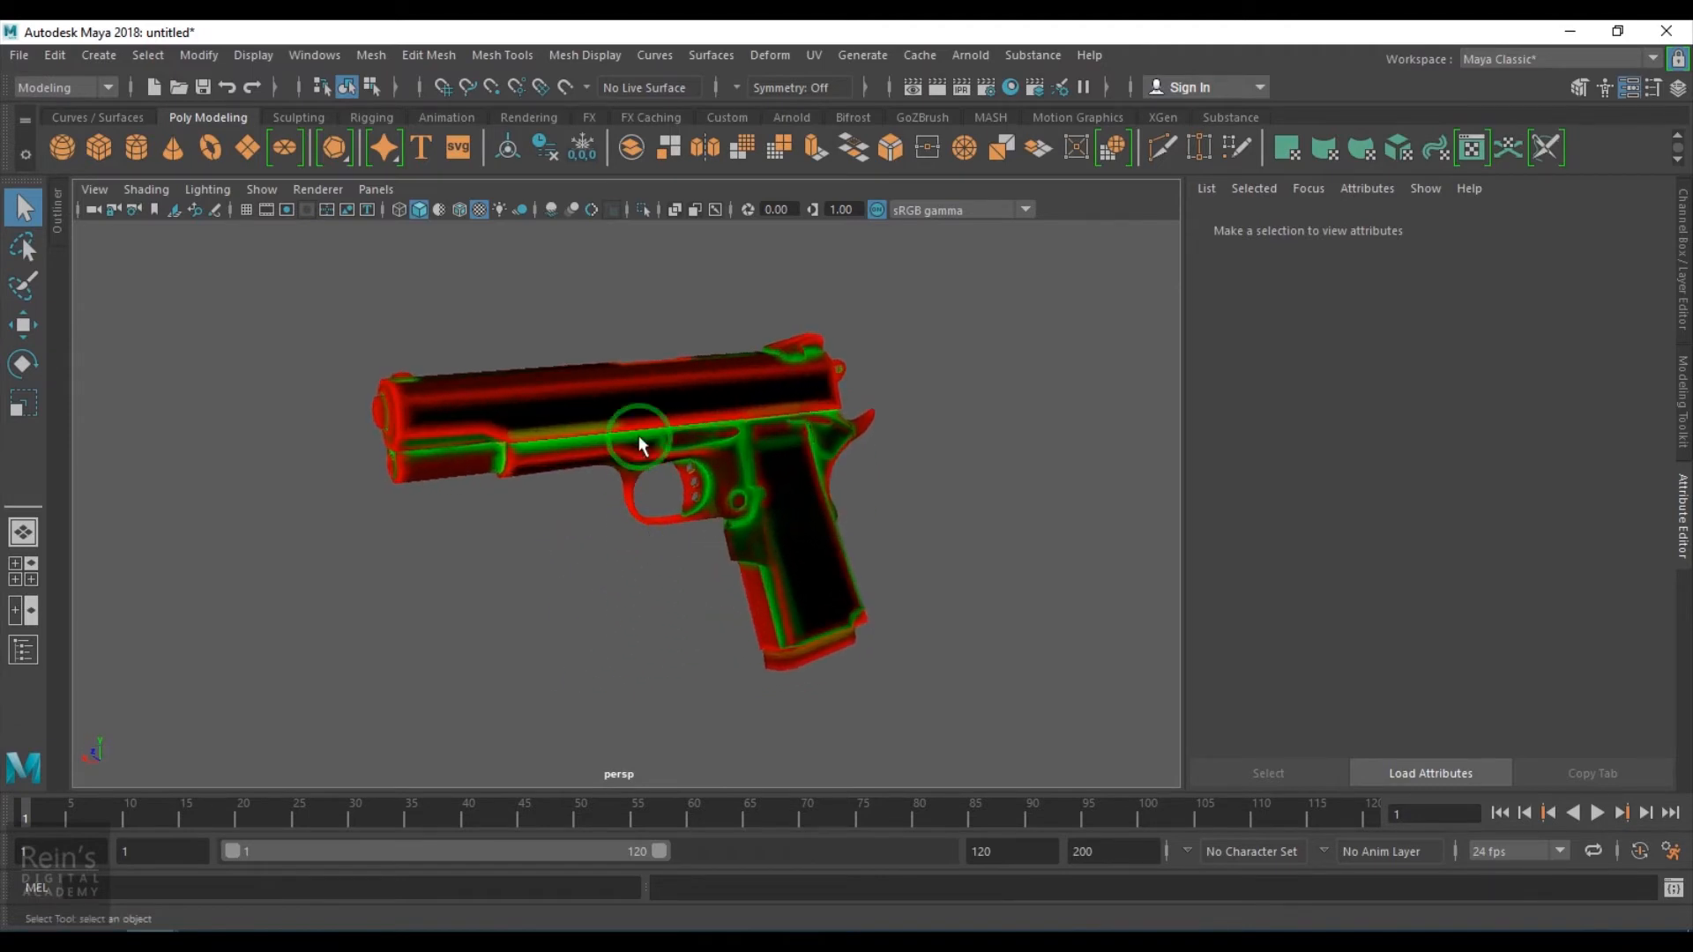
- Assign a new Arnold aiStandardSurface material to the pistol
{"action": "left_click", "coordinate": [503, 374]}
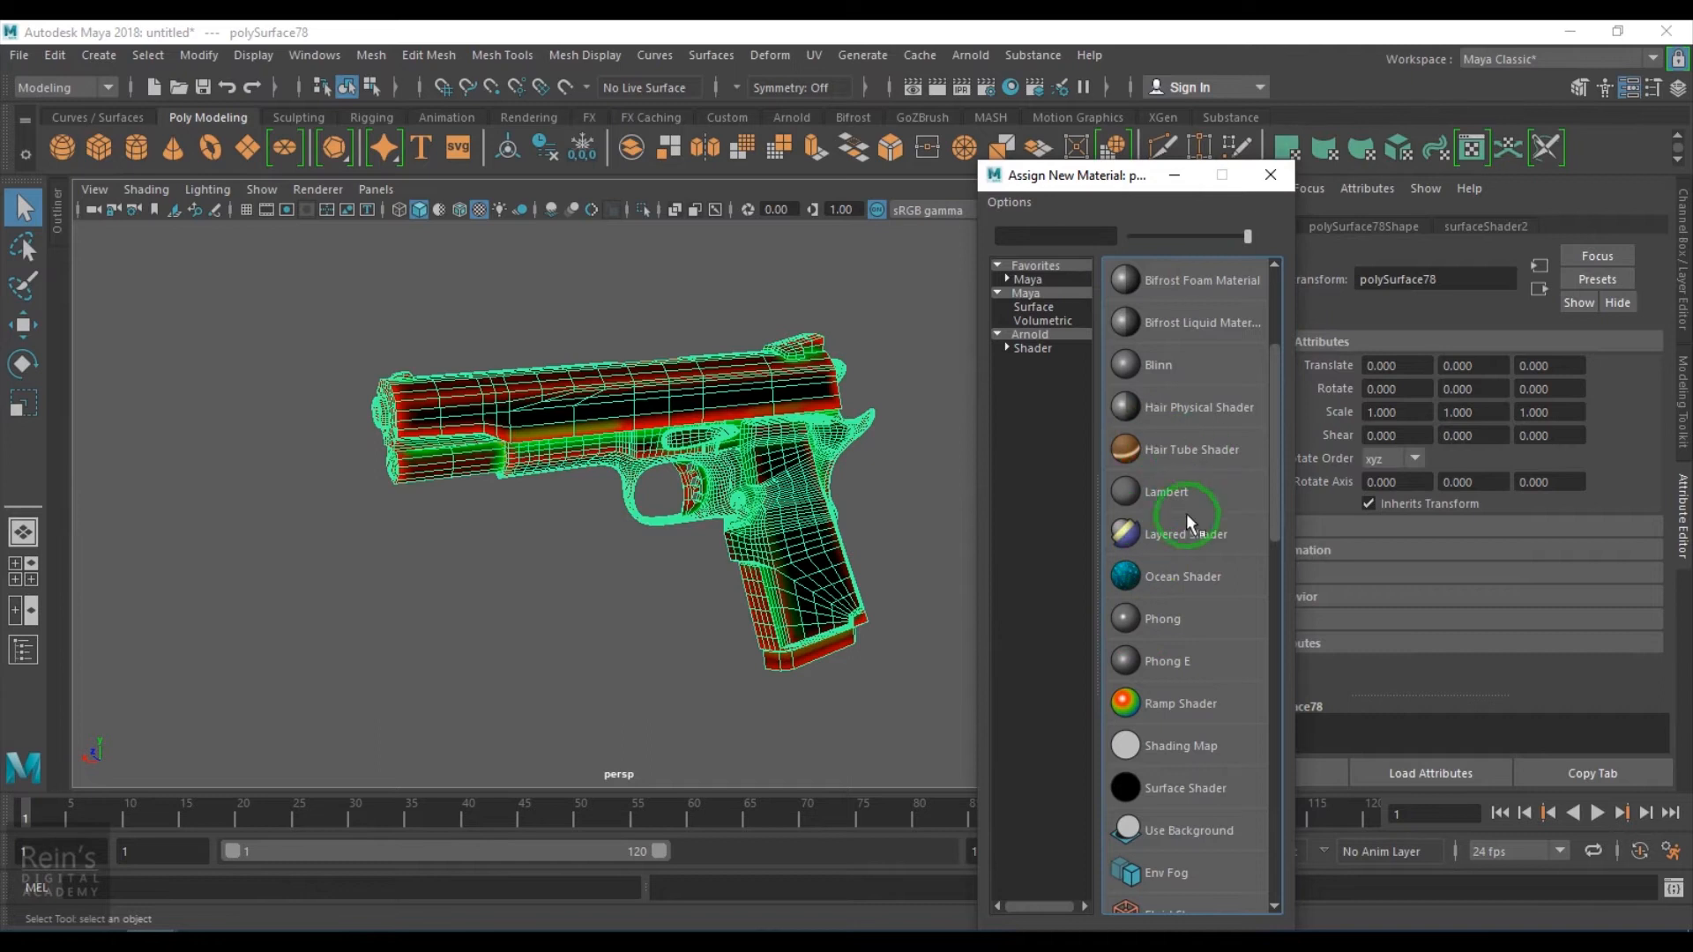
{"action": "left_click", "coordinate": [1031, 350]}
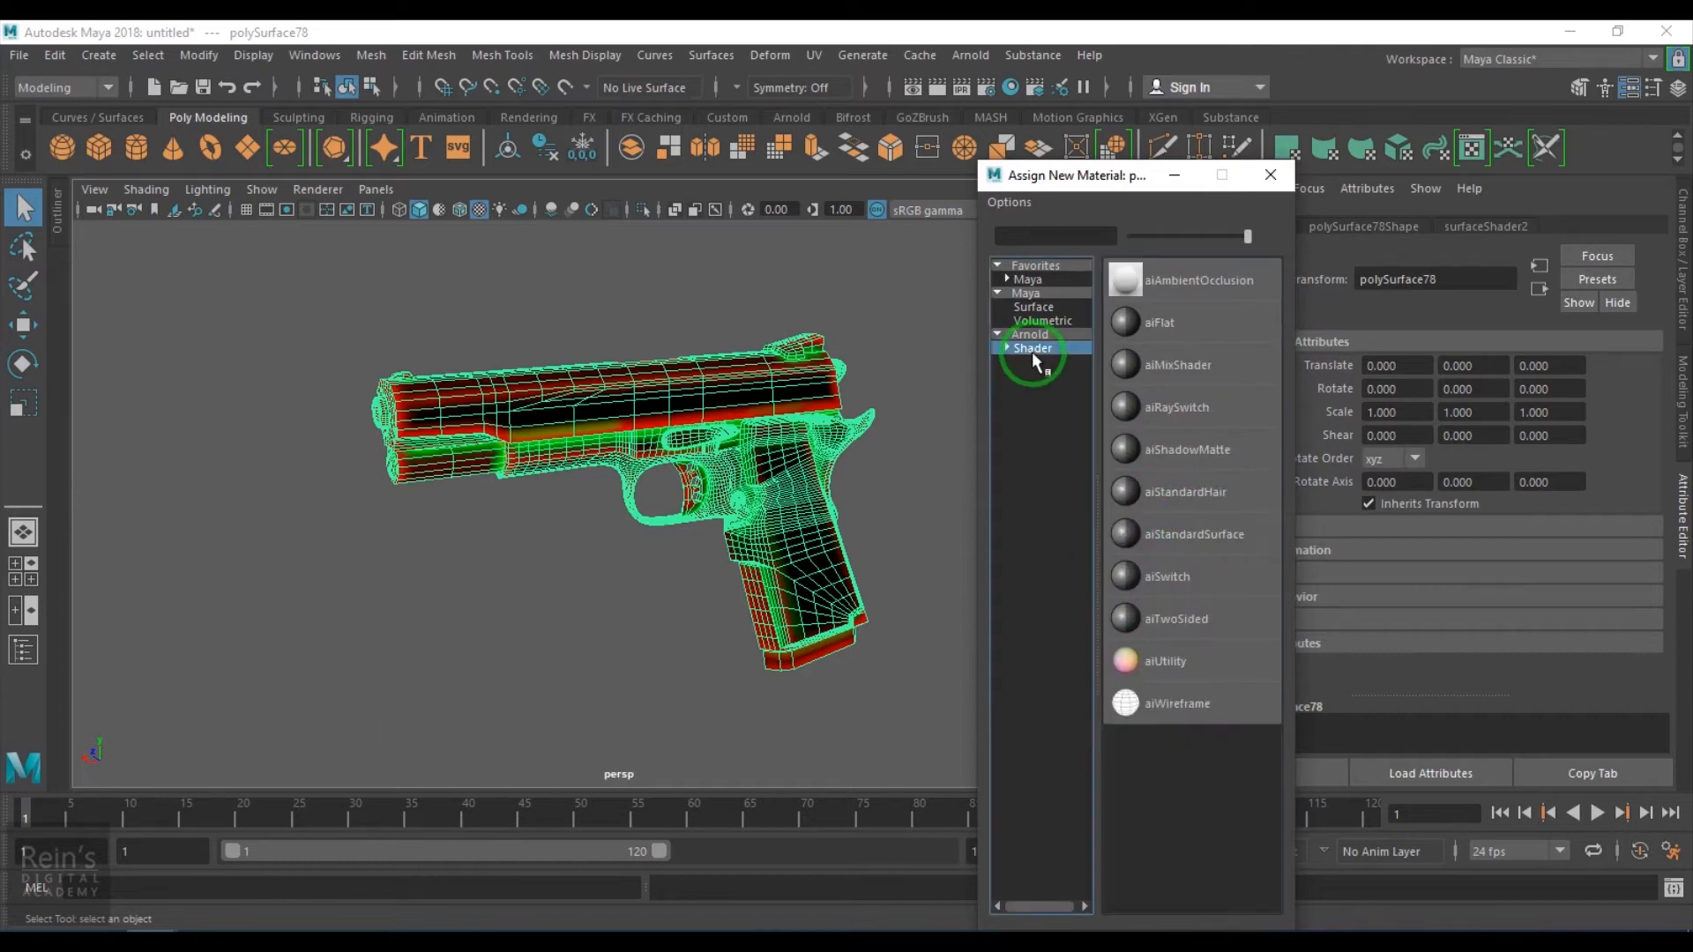
{"action": "left_click", "coordinate": [1229, 533]}
{"action": "scroll", "coordinate": [569, 643], "scroll_direction": "down", "scroll_amount": 3}
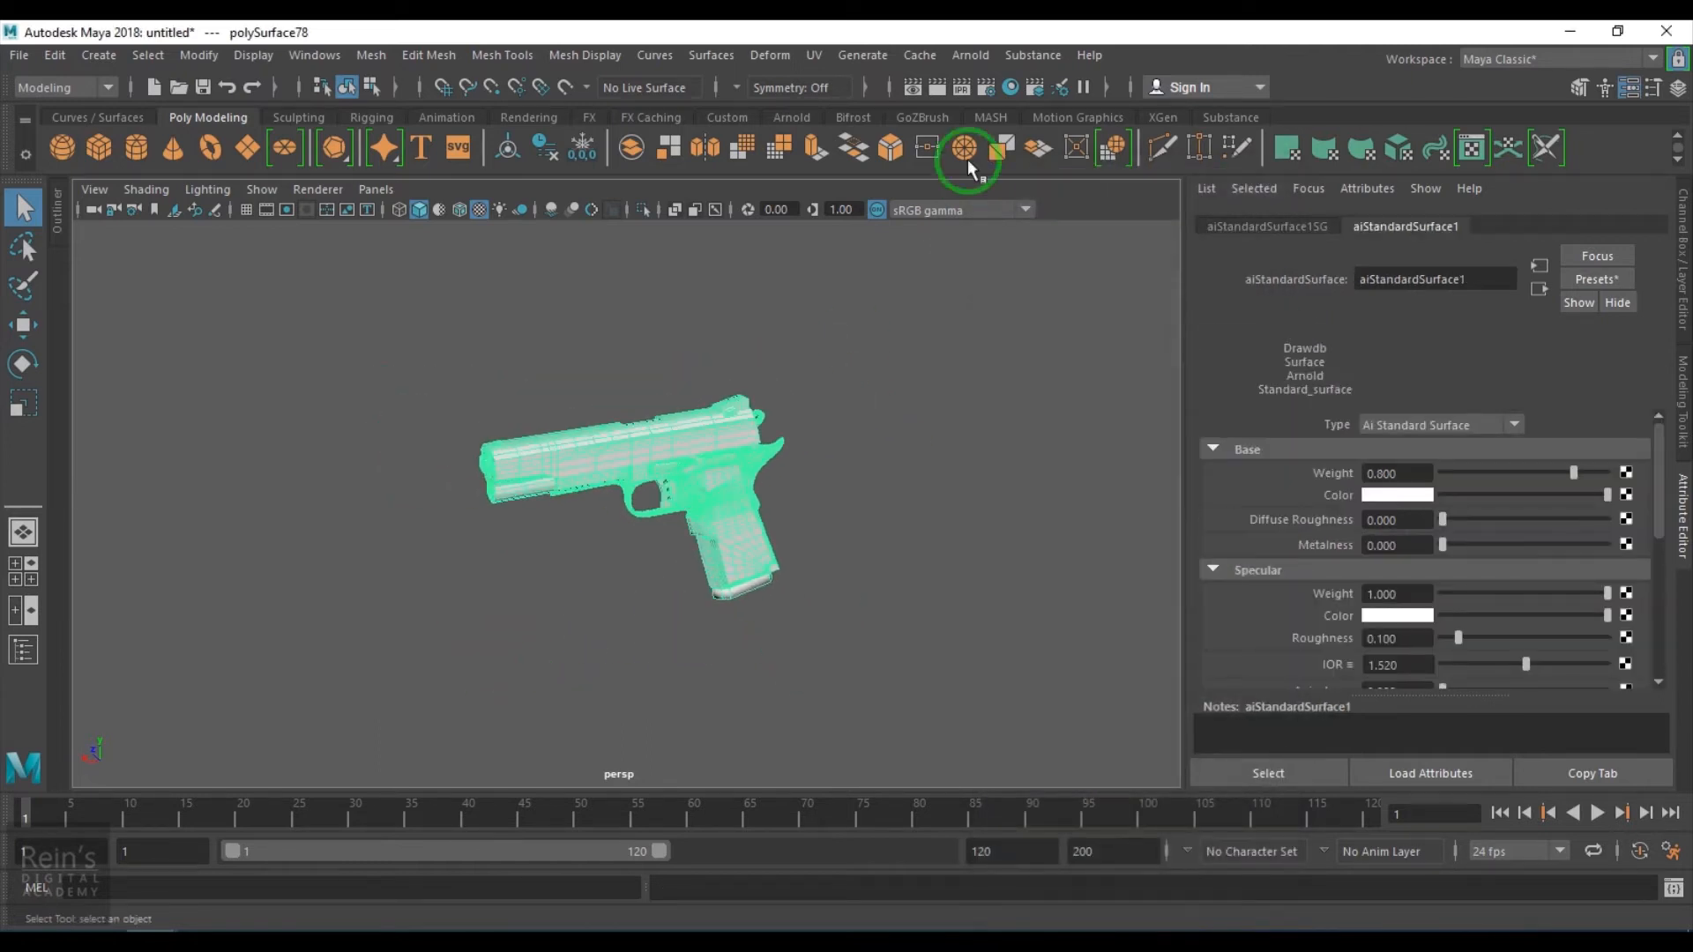
- Create an Arnold Area Light in the scene
{"action": "left_click", "coordinate": [970, 55]}
{"action": "mouse_move", "coordinate": [1058, 162]}
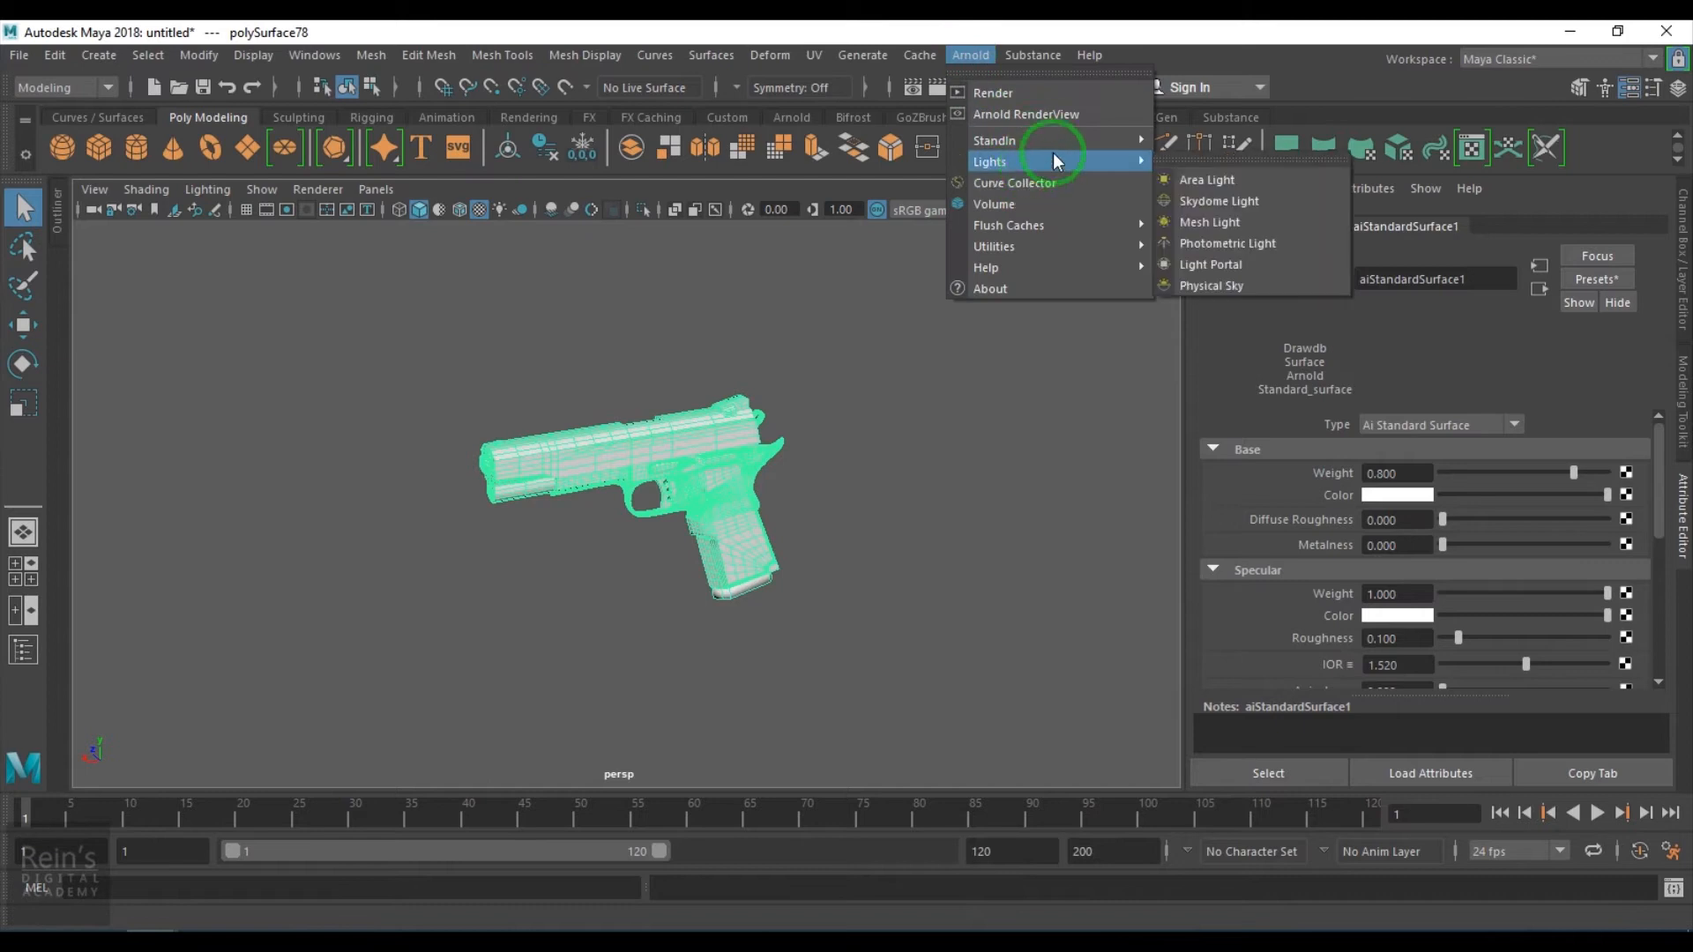
{"action": "left_click", "coordinate": [1280, 185]}
{"action": "right_click_drag", "start_coordinate": [838, 613], "coordinate": [665, 605], "text": "alt"}
{"action": "left_click_drag", "start_coordinate": [725, 596], "coordinate": [688, 623], "text": "alt"}
{"action": "right_click_drag", "start_coordinate": [687, 624], "coordinate": [377, 523], "text": "alt"}
{"action": "left_click_drag", "start_coordinate": [516, 522], "coordinate": [642, 599], "text": "alt"}
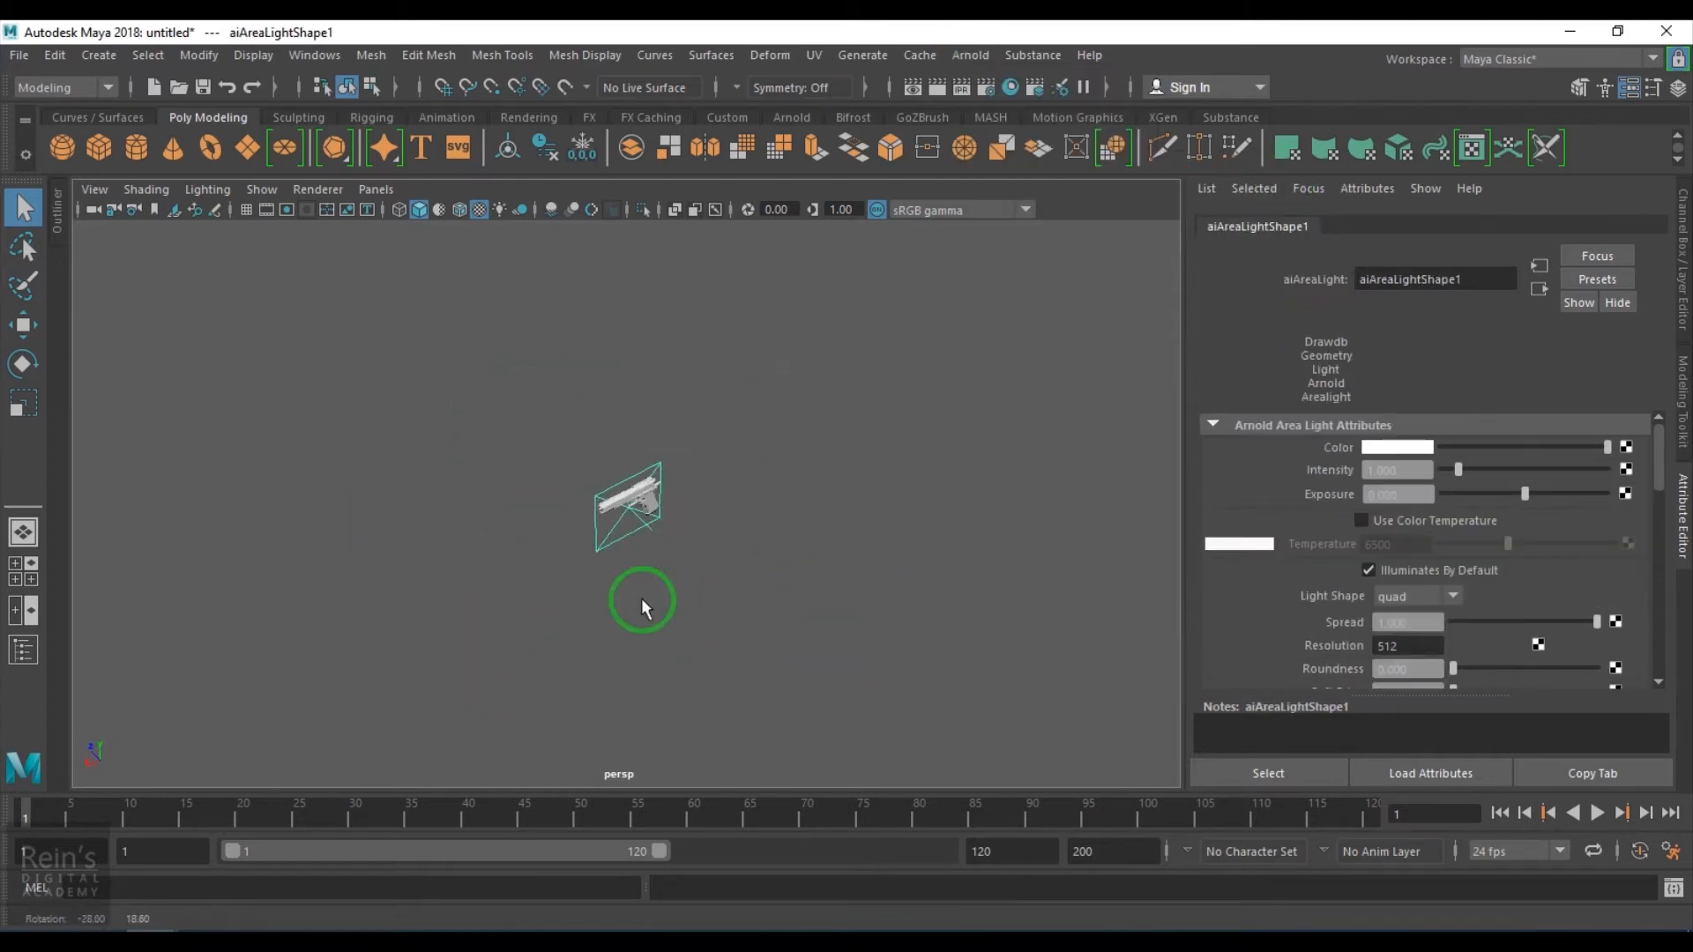
- Move the area light up above the pistol and rotate it to point down at the gun
{"action": "key", "text": "w"}
{"action": "left_click_drag", "start_coordinate": [642, 417], "coordinate": [623, 226]}
{"action": "key", "text": "e"}
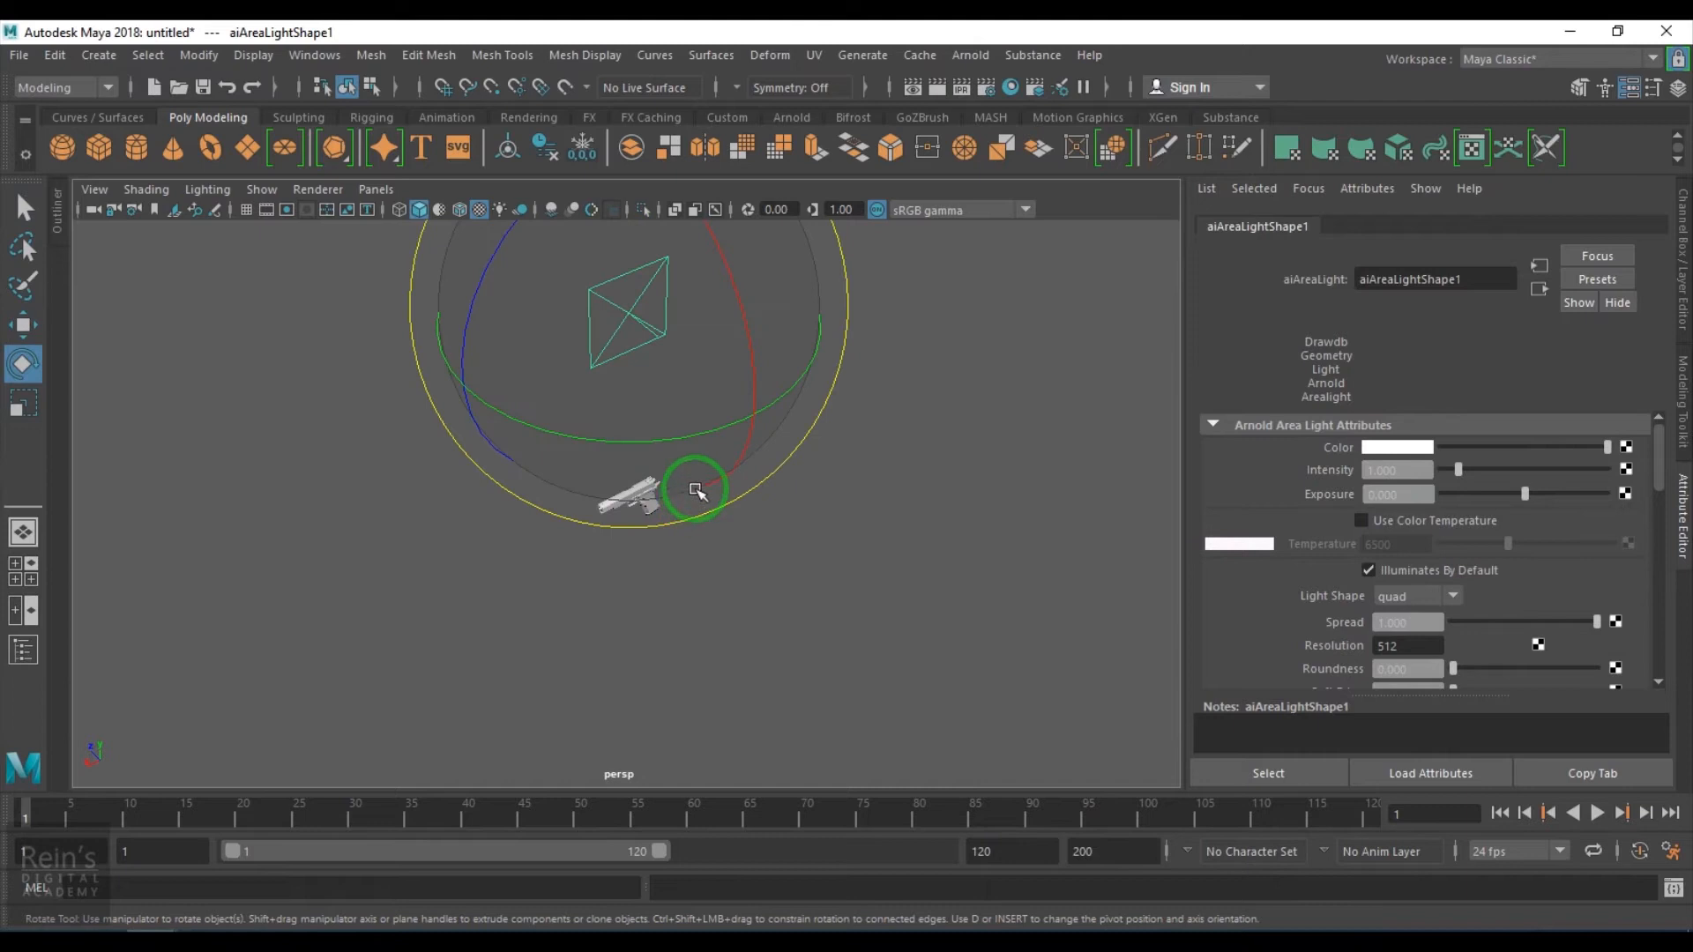
{"action": "left_click_drag", "start_coordinate": [747, 359], "coordinate": [652, 524]}
- Create a new perspective camera and look through it
{"action": "left_click", "coordinate": [375, 190]}
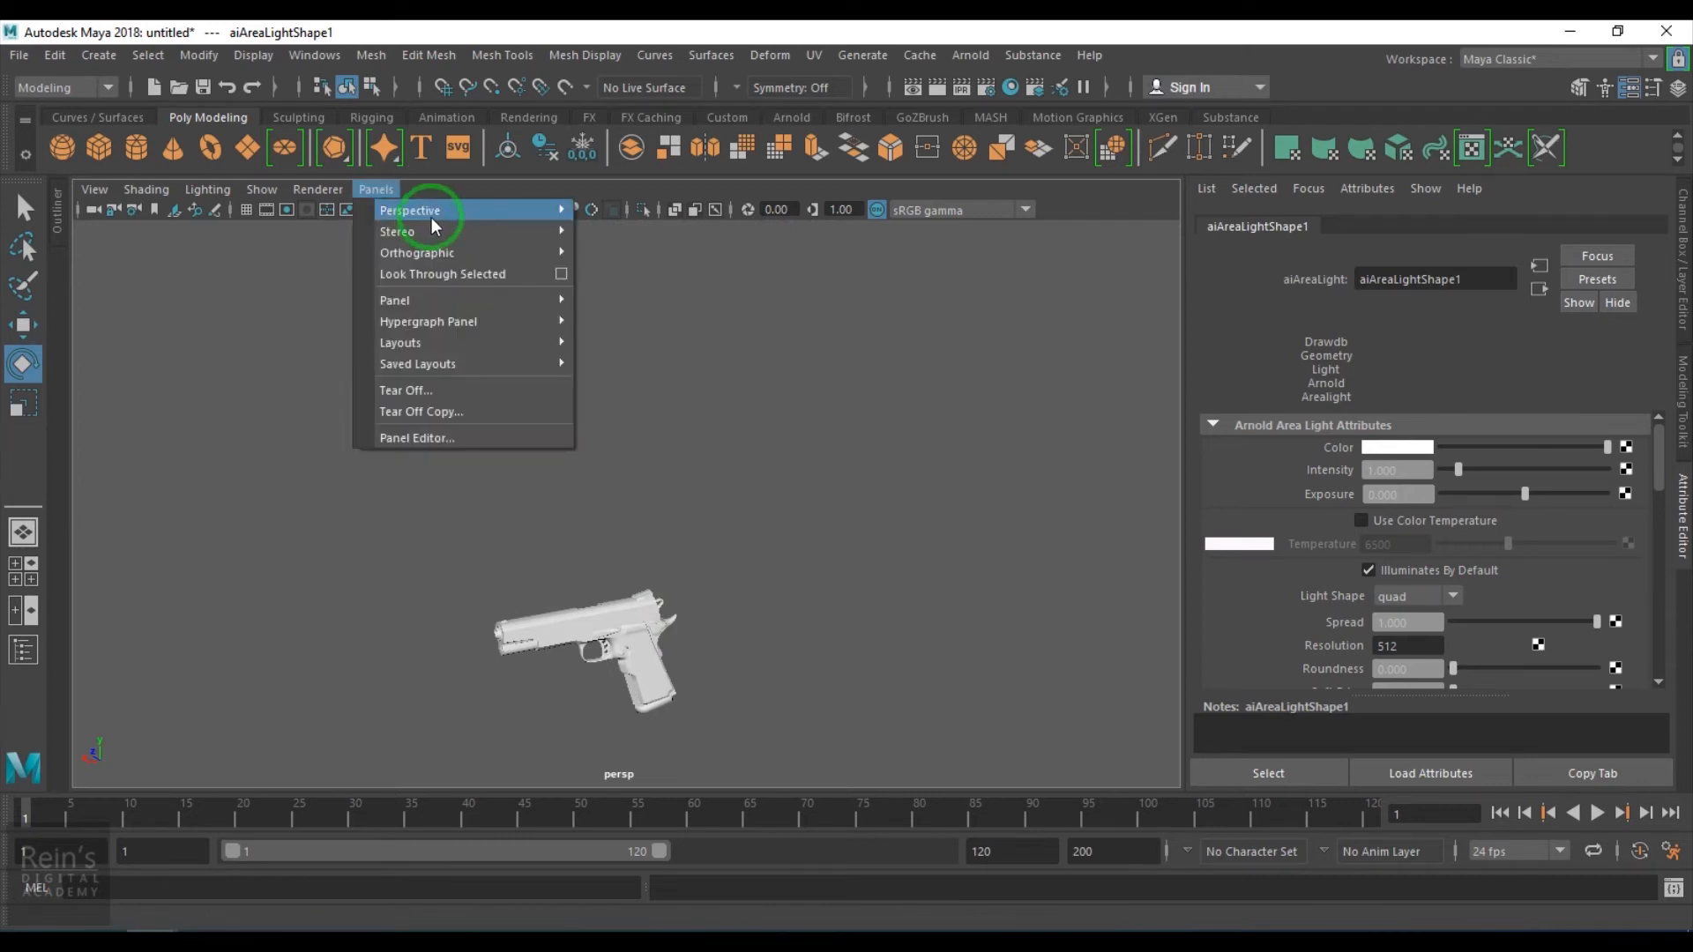
{"action": "left_click", "coordinate": [630, 236]}
{"action": "scroll", "coordinate": [623, 491], "scroll_direction": "up", "scroll_amount": 5}
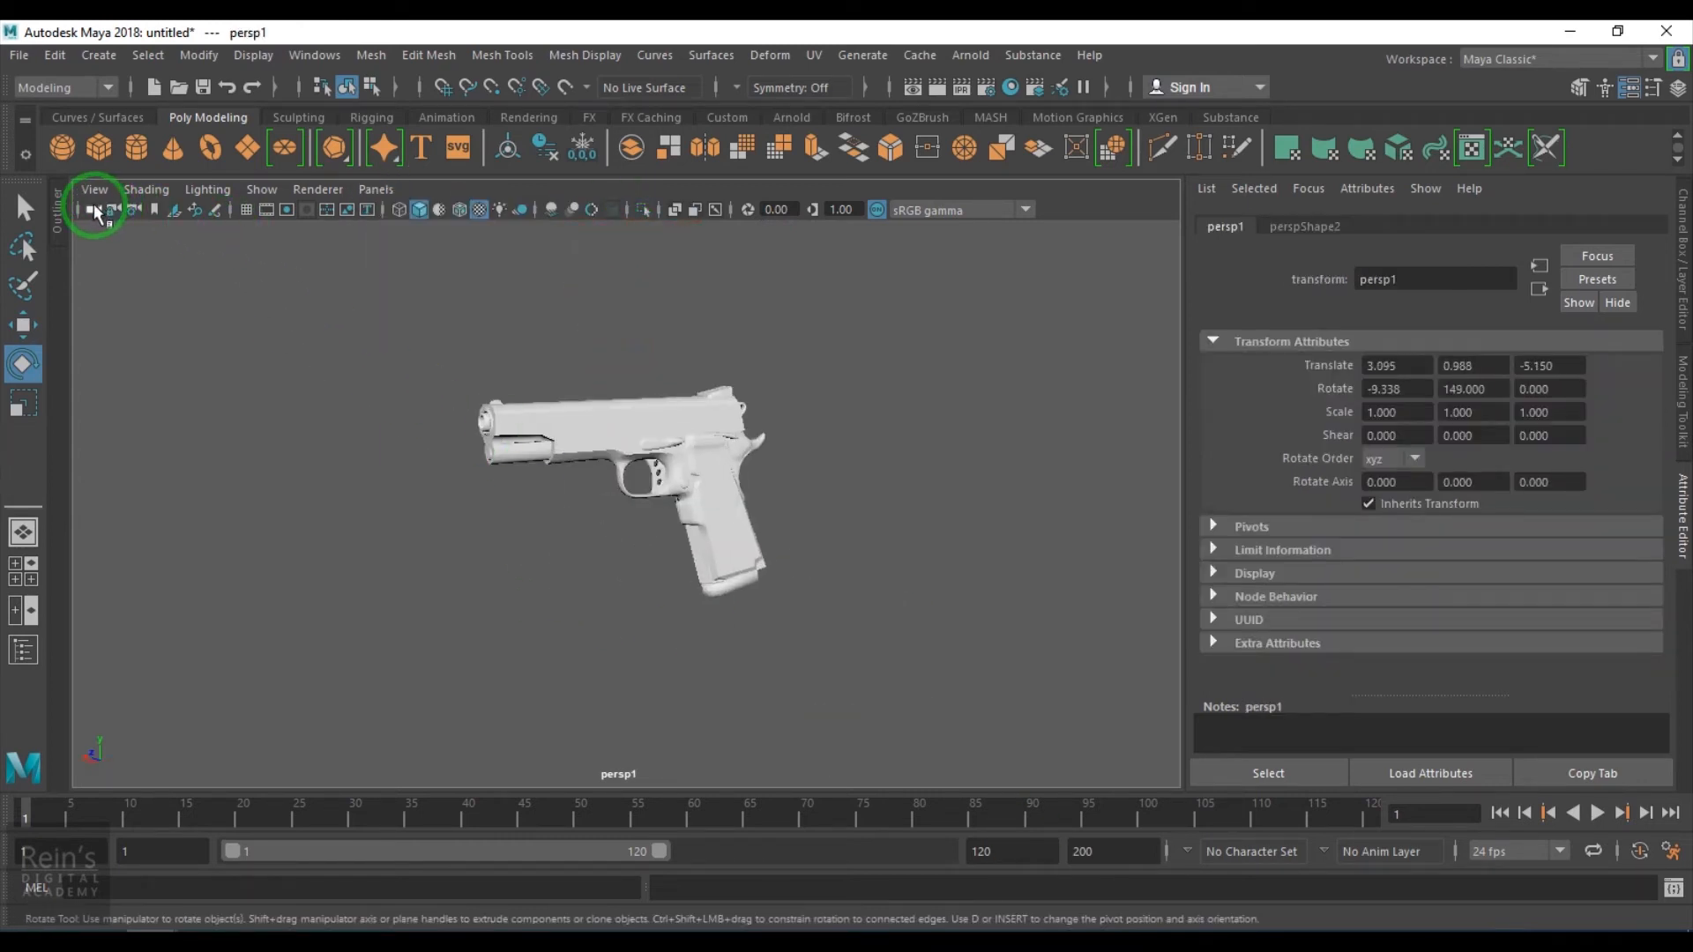
- Set the new camera's Focal Length to 100
{"action": "left_click", "coordinate": [1684, 280]}
{"action": "double_click", "coordinate": [1640, 485]}
{"action": "type", "text": "100"}
{"action": "key", "text": "Return"}
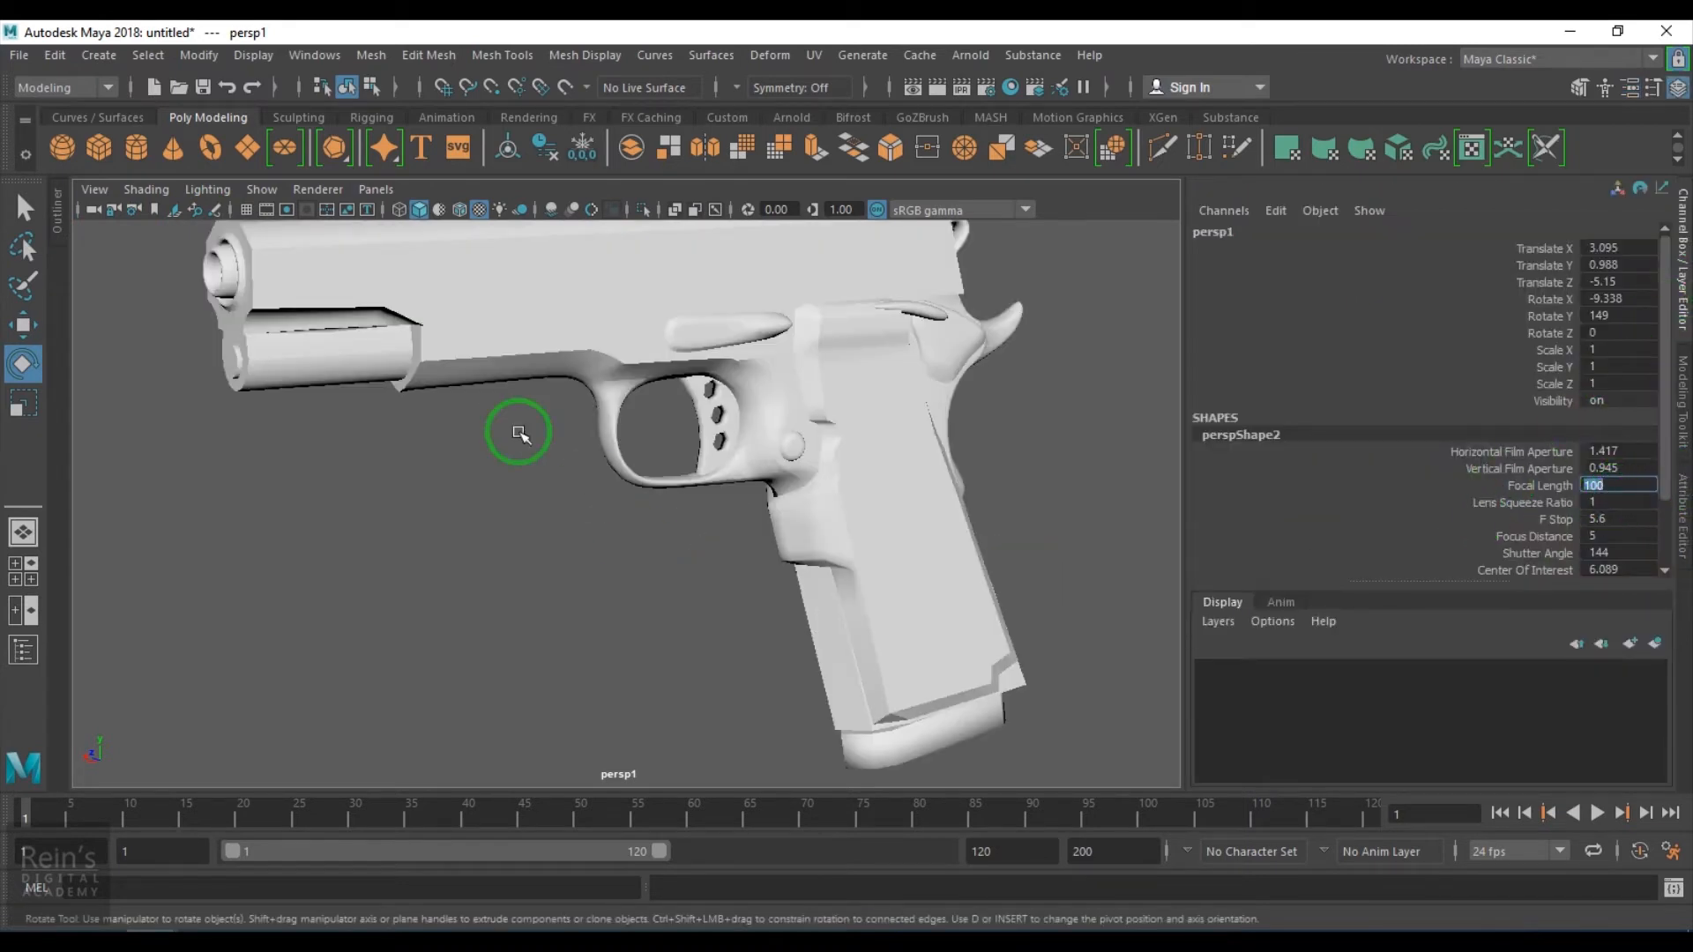
- Turn on the resolution gate and frame the pistol inside the camera view
{"action": "left_click", "coordinate": [288, 212]}
{"action": "scroll", "coordinate": [679, 517], "scroll_direction": "down", "scroll_amount": 4}
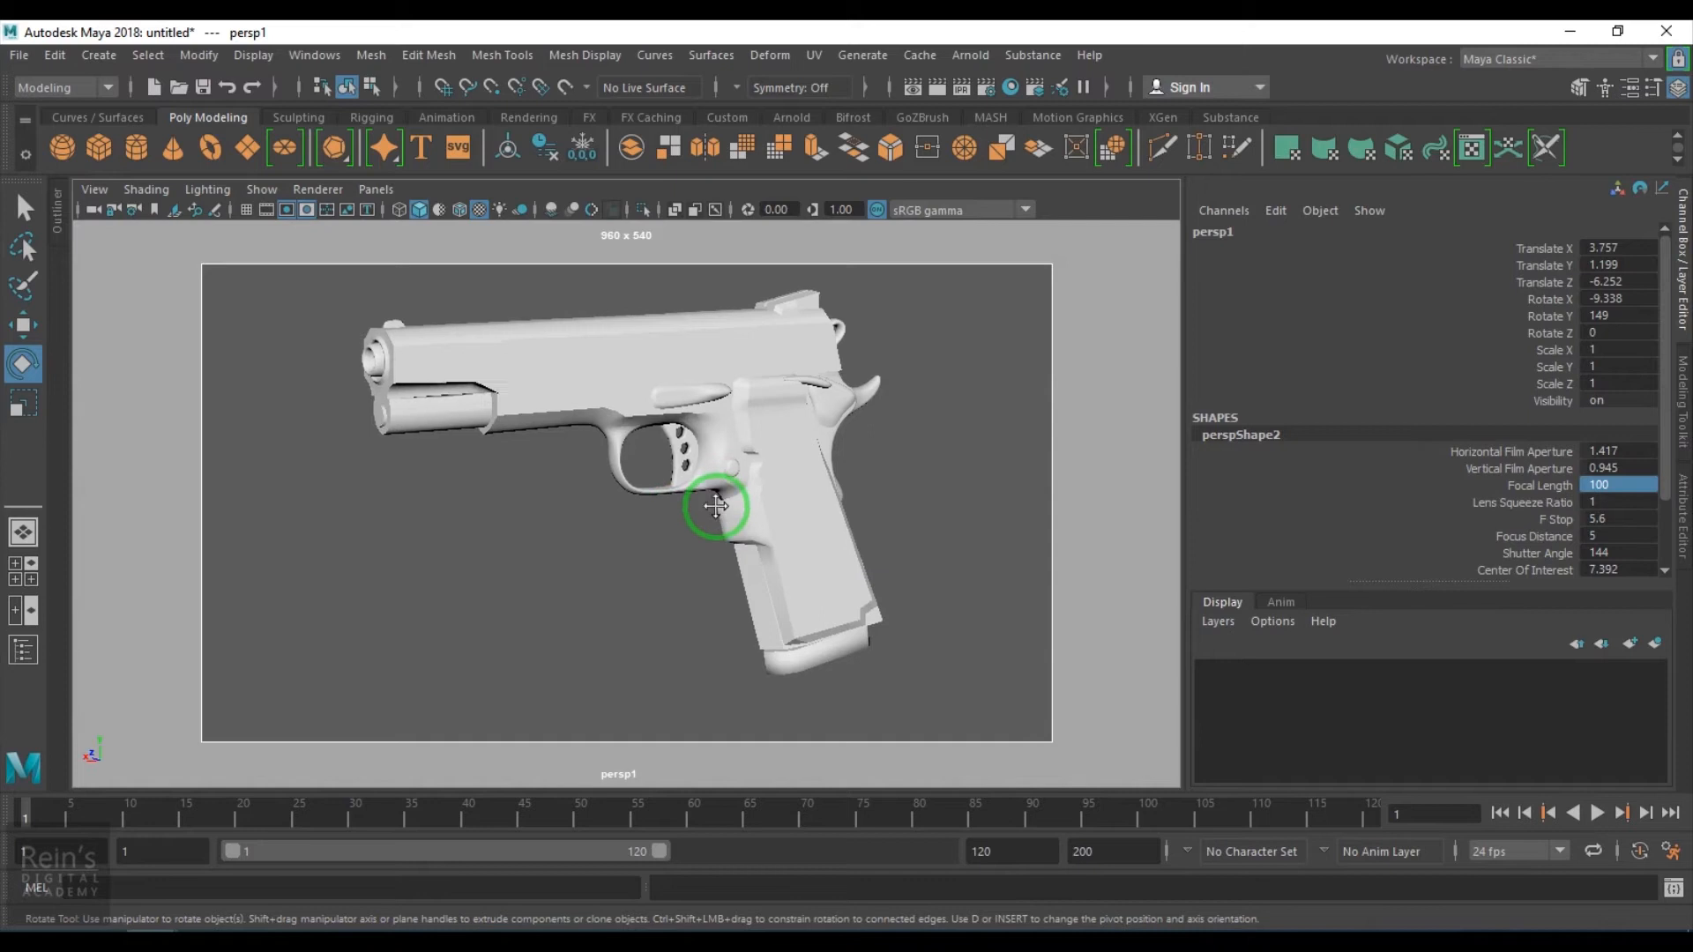
{"action": "middle_click_drag", "start_coordinate": [720, 509], "coordinate": [718, 529], "text": "alt"}
{"action": "left_click_drag", "start_coordinate": [718, 532], "coordinate": [719, 520], "text": "alt"}
- Lock the camera's translate, rotate, scale and visibility channels
{"action": "left_click_drag", "start_coordinate": [1553, 252], "coordinate": [1533, 400]}
{"action": "right_click", "coordinate": [1534, 397]}
{"action": "left_click", "coordinate": [1522, 829]}
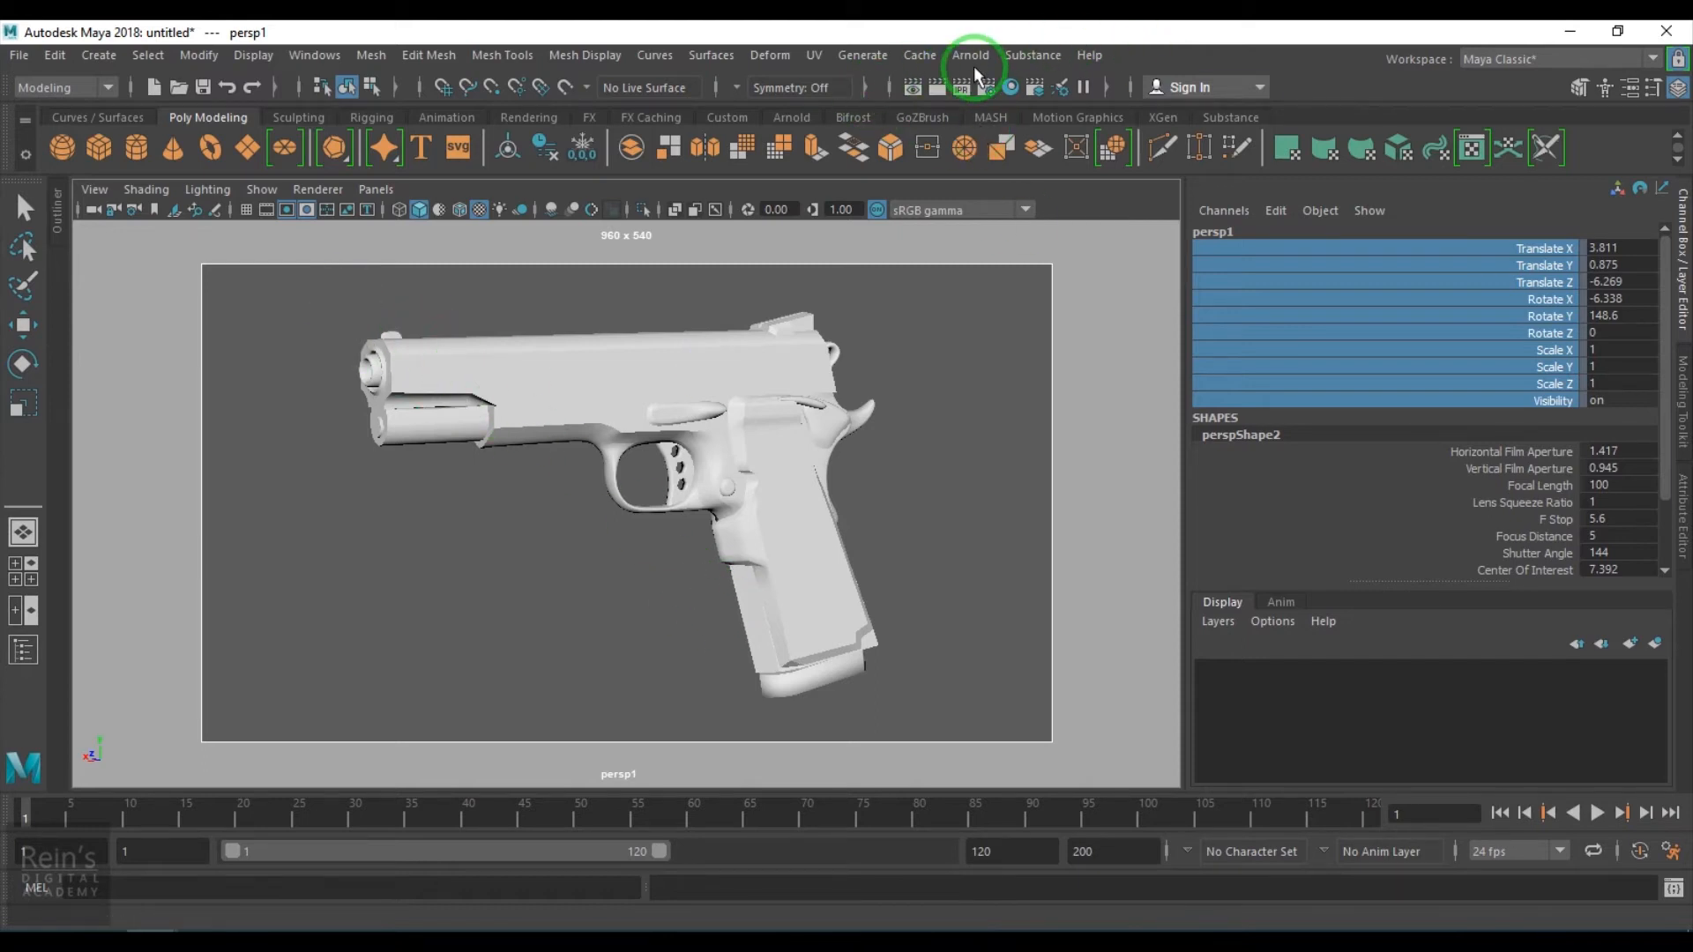
- Open the Arnold RenderView and move its window aside
{"action": "left_click", "coordinate": [973, 58]}
{"action": "left_click", "coordinate": [1036, 117]}
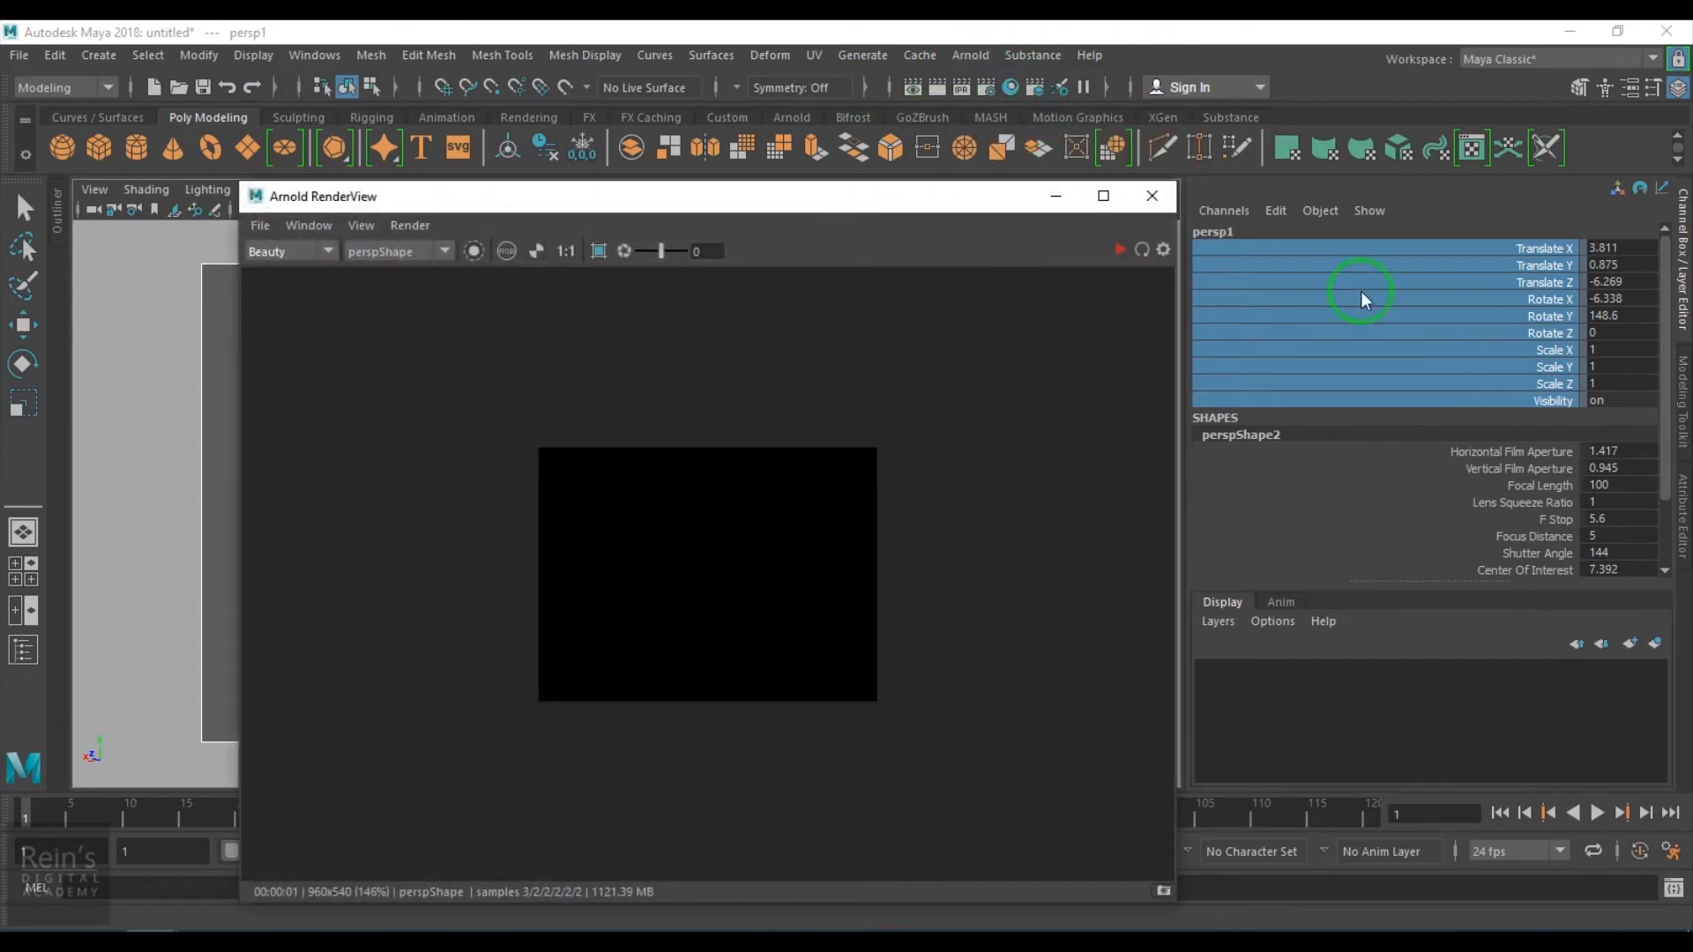
{"action": "left_click_drag", "start_coordinate": [989, 199], "coordinate": [879, 180]}
- Open the first Arnold area light's attributes and start an IPR render in the RenderView
{"action": "left_click", "coordinate": [1682, 529]}
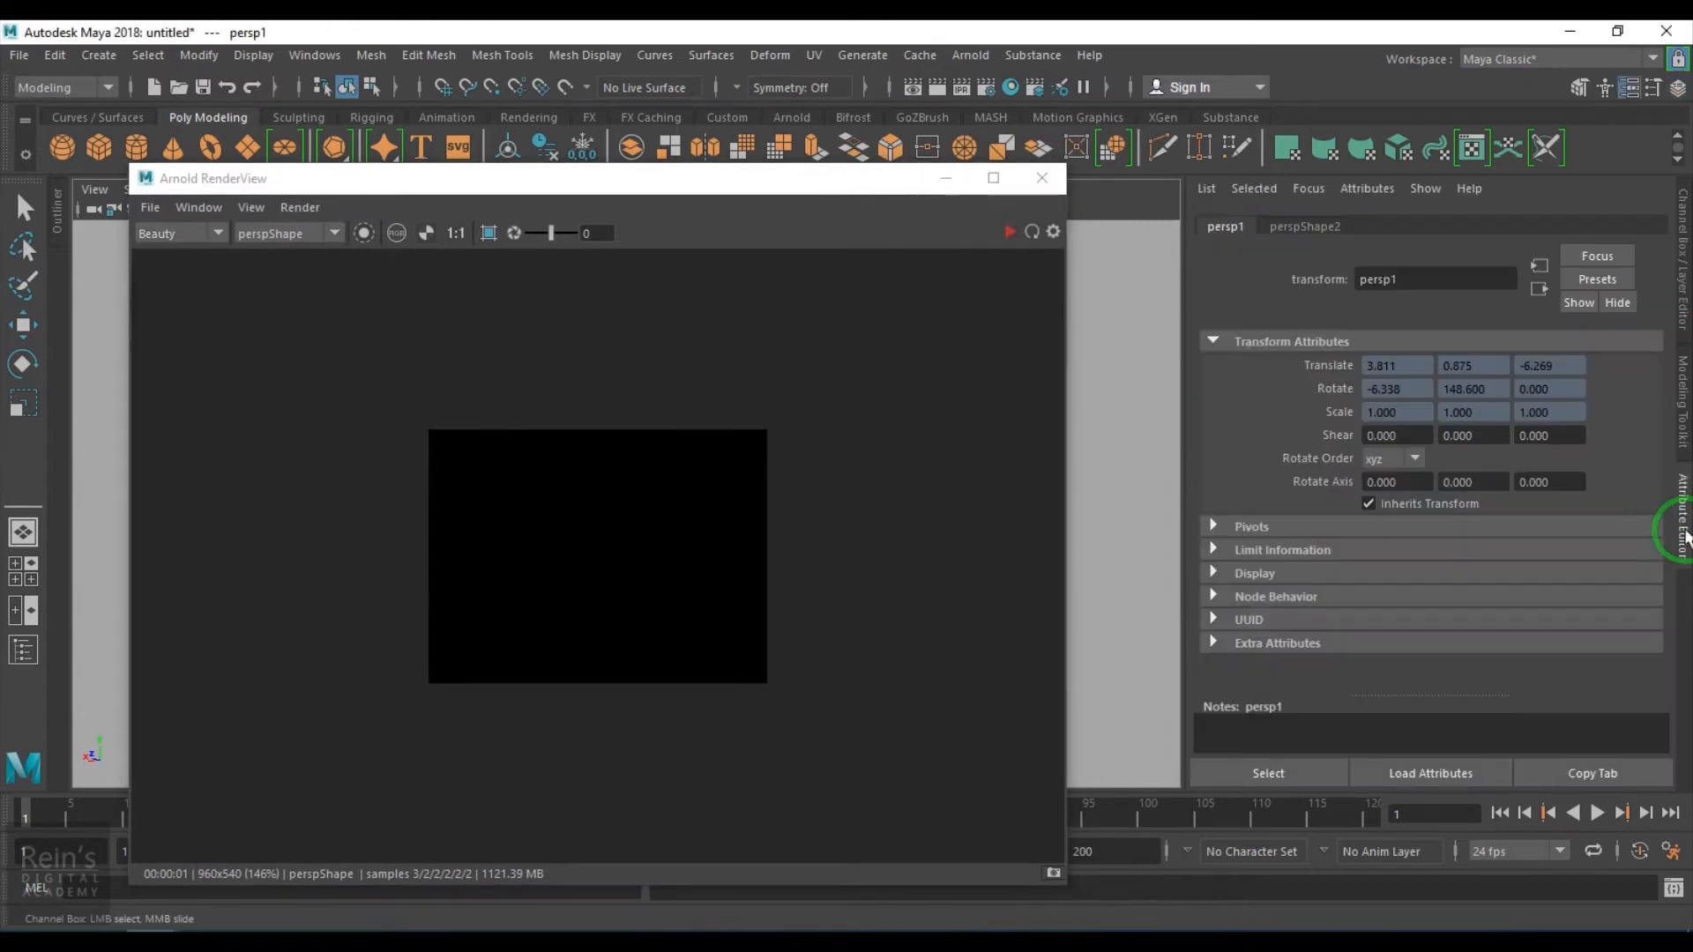
{"action": "left_click", "coordinate": [1309, 188]}
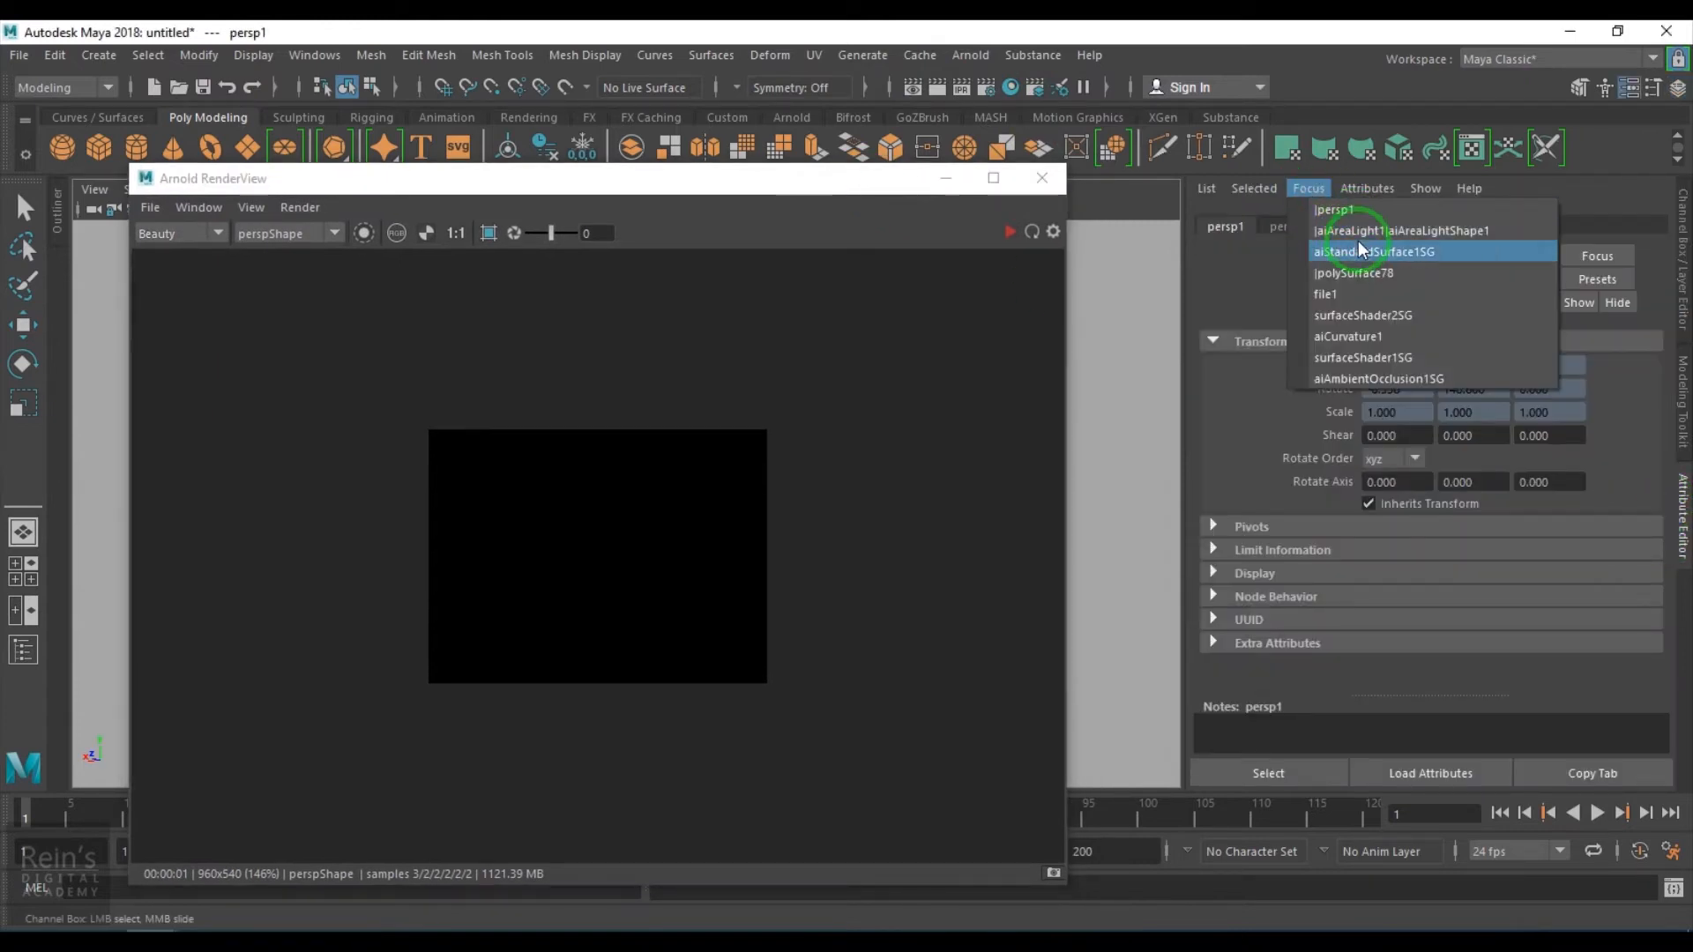
{"action": "left_click", "coordinate": [1358, 234]}
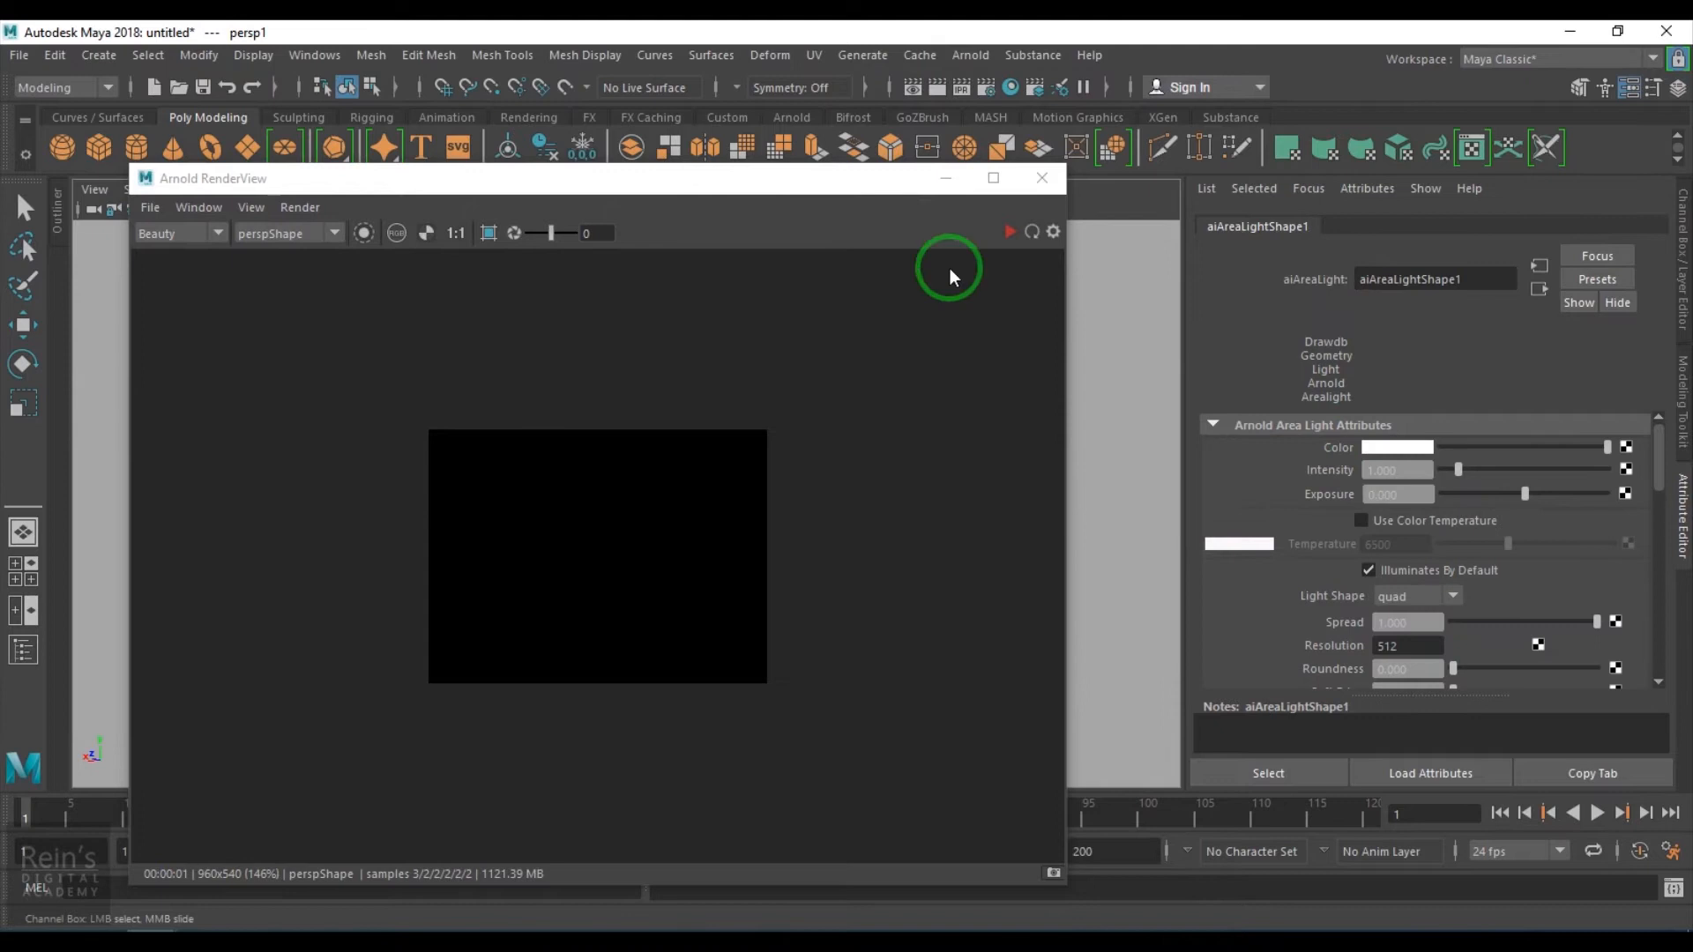
{"action": "left_click", "coordinate": [1008, 232]}
- Set the area light's Exposure to 7
{"action": "double_click", "coordinate": [1401, 494]}
{"action": "type", "text": "10"}
{"action": "key", "text": "Return"}
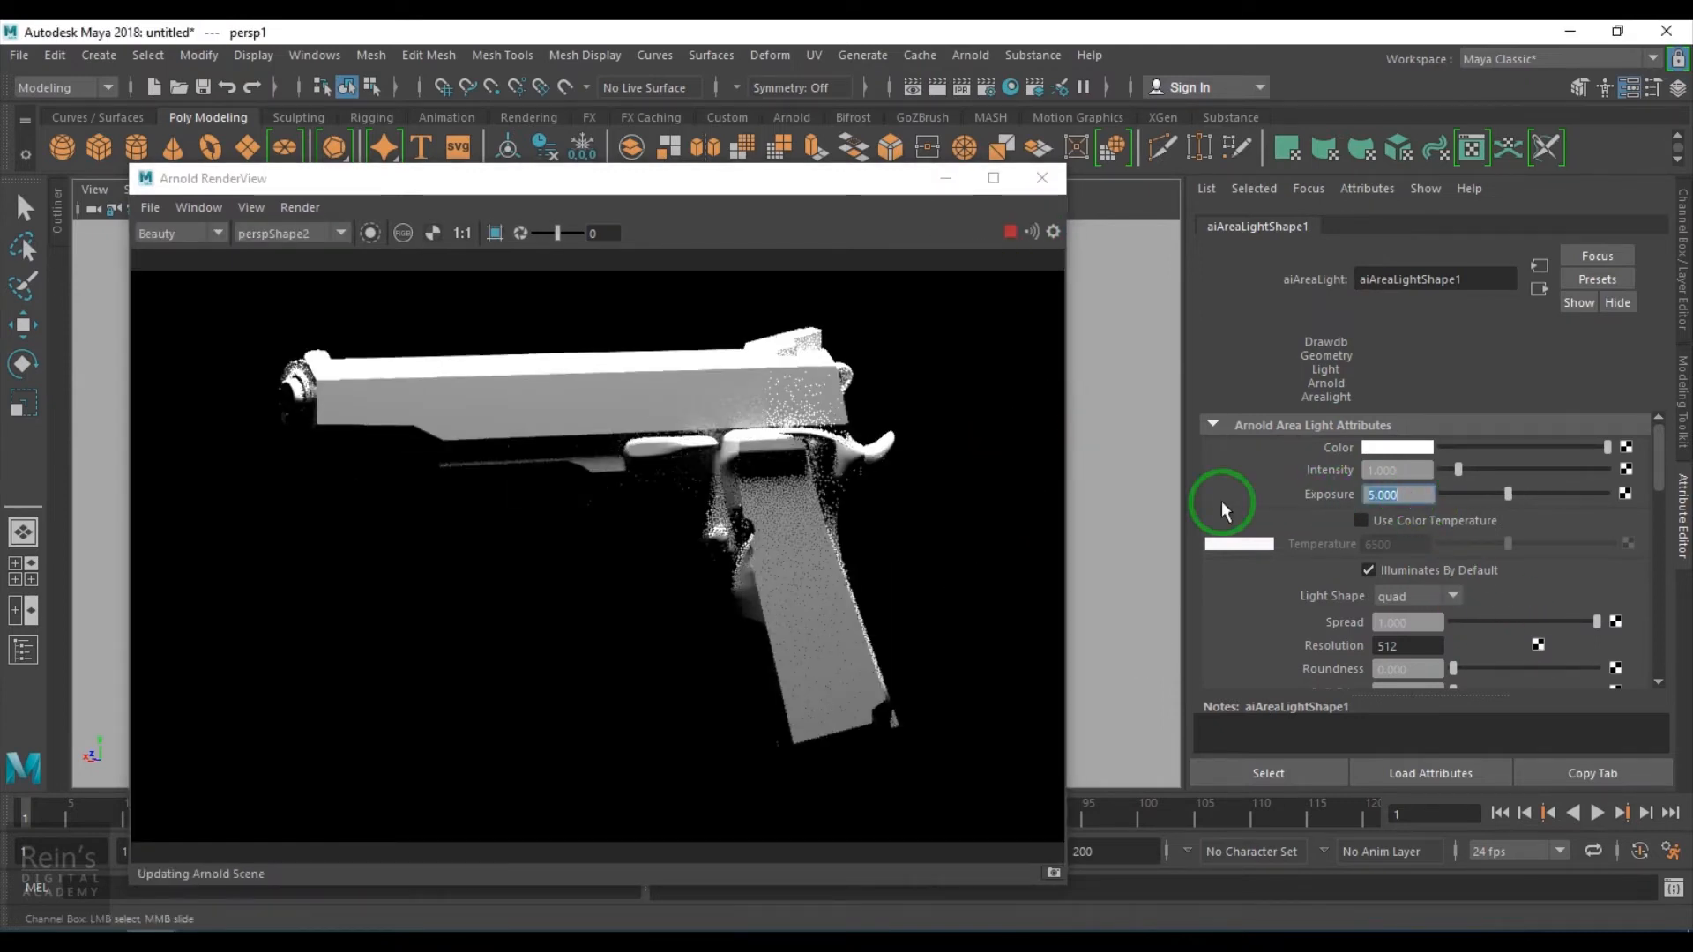
{"action": "type", "text": "6"}
{"action": "key", "text": "Return"}
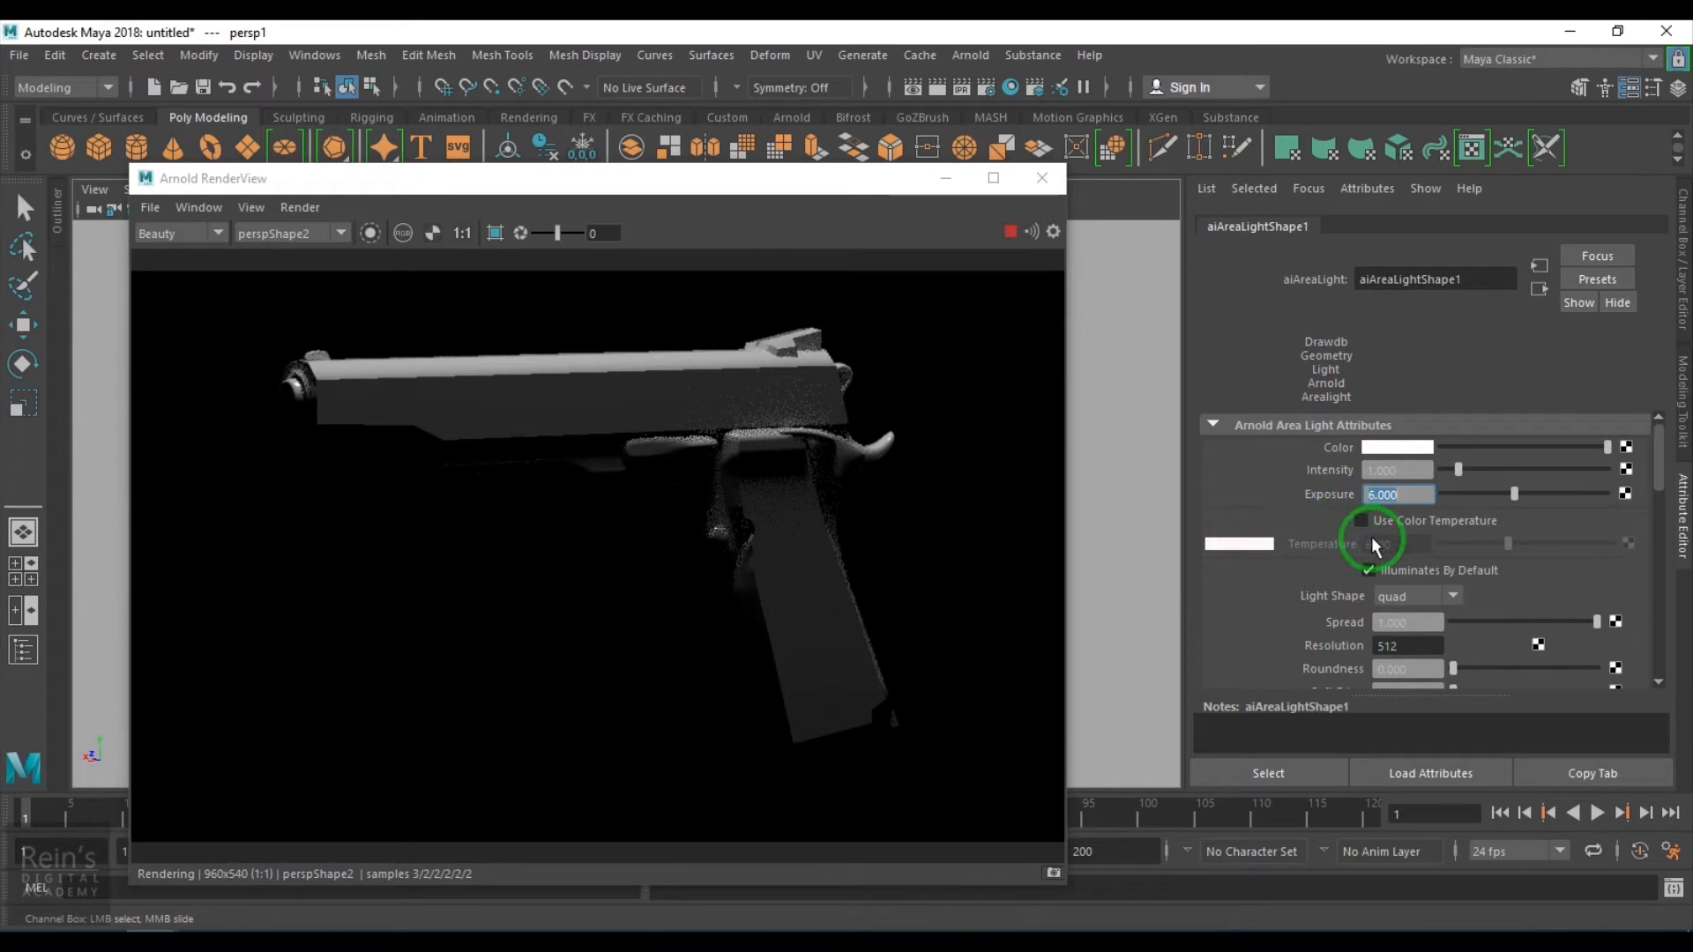
{"action": "type", "text": "8"}
{"action": "key", "text": "Return"}
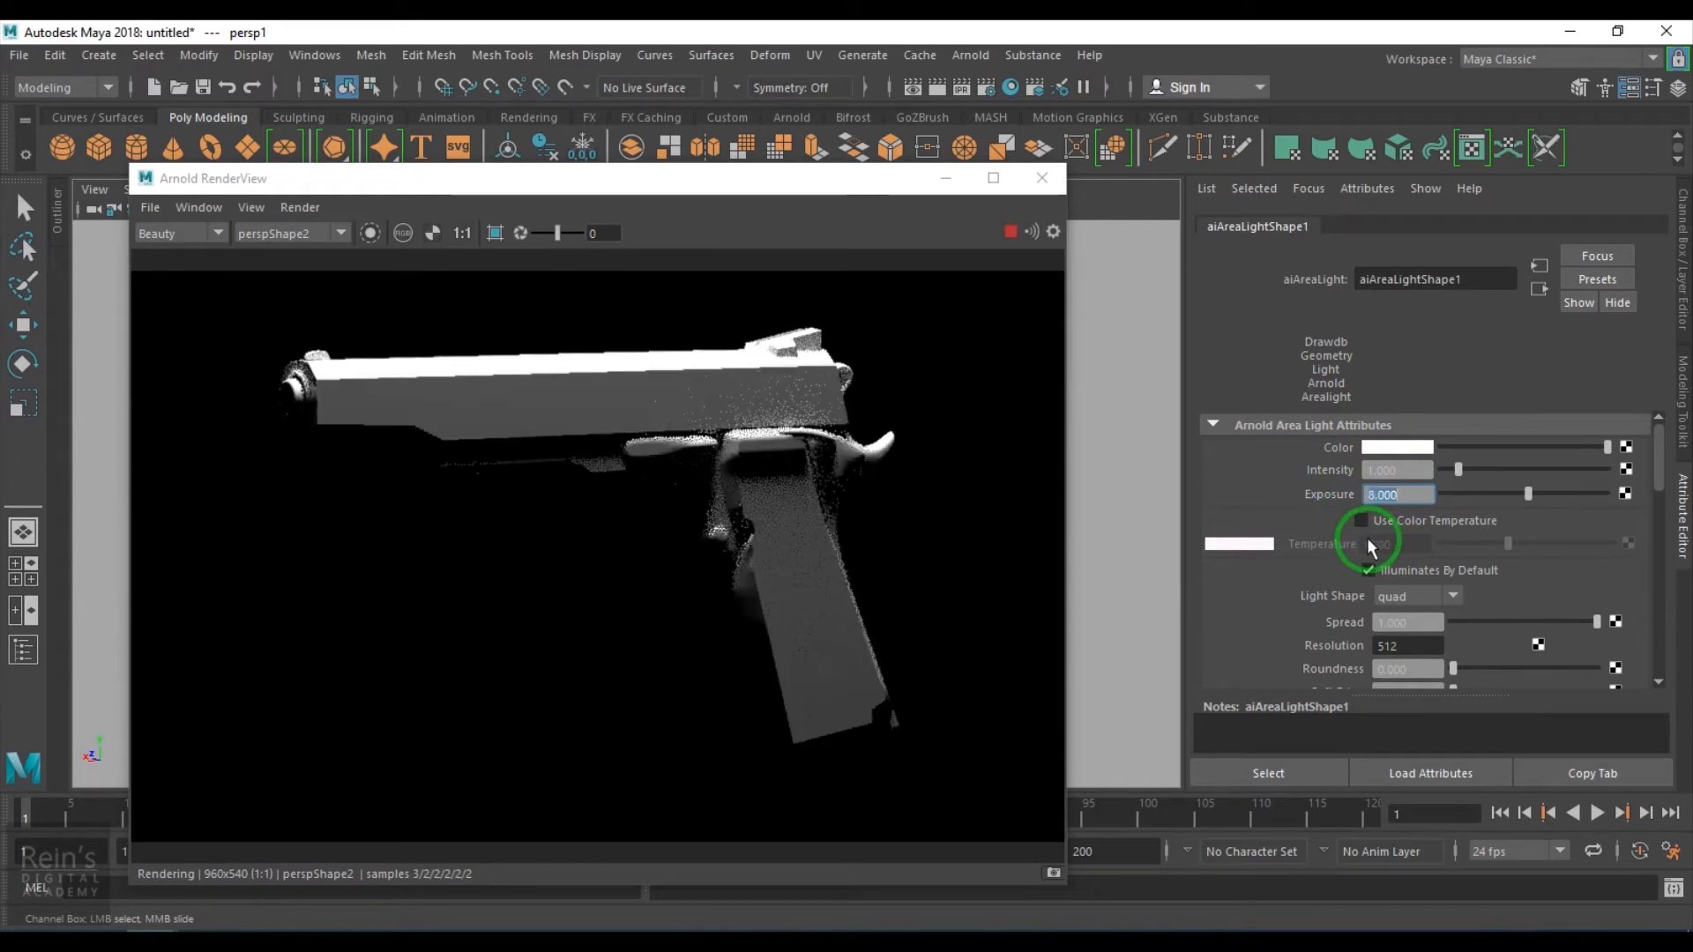
{"action": "type", "text": "7"}
{"action": "key", "text": "Return"}
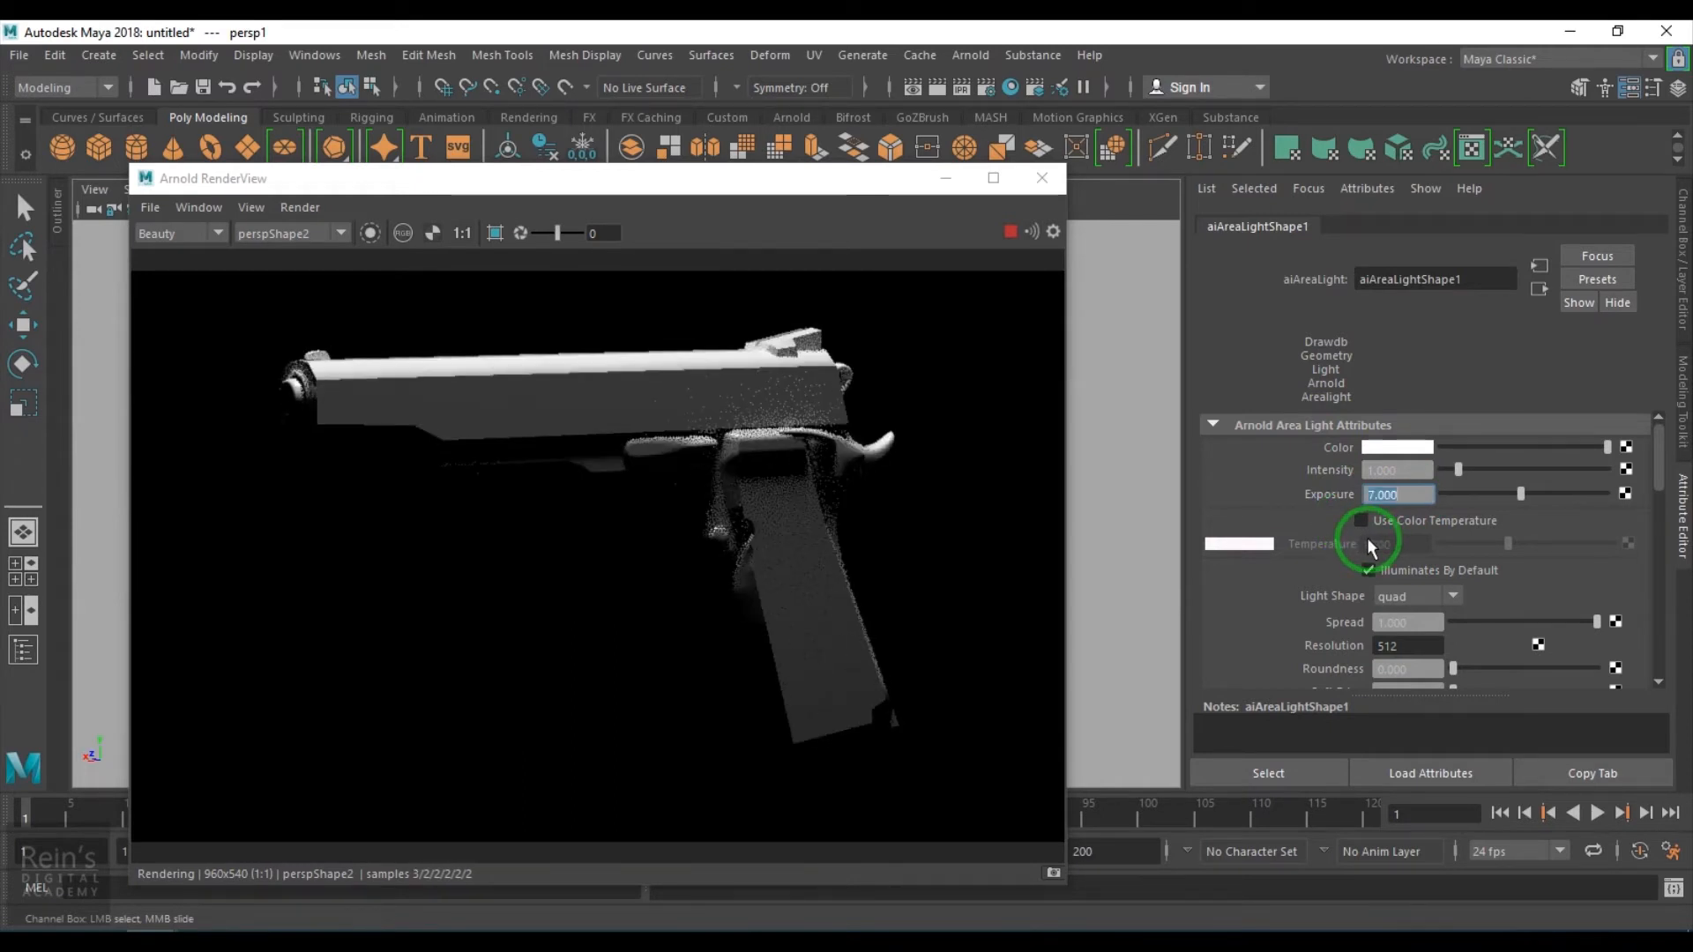
- Stop the IPR render and switch the viewport to the default persp camera
{"action": "left_click", "coordinate": [881, 187]}
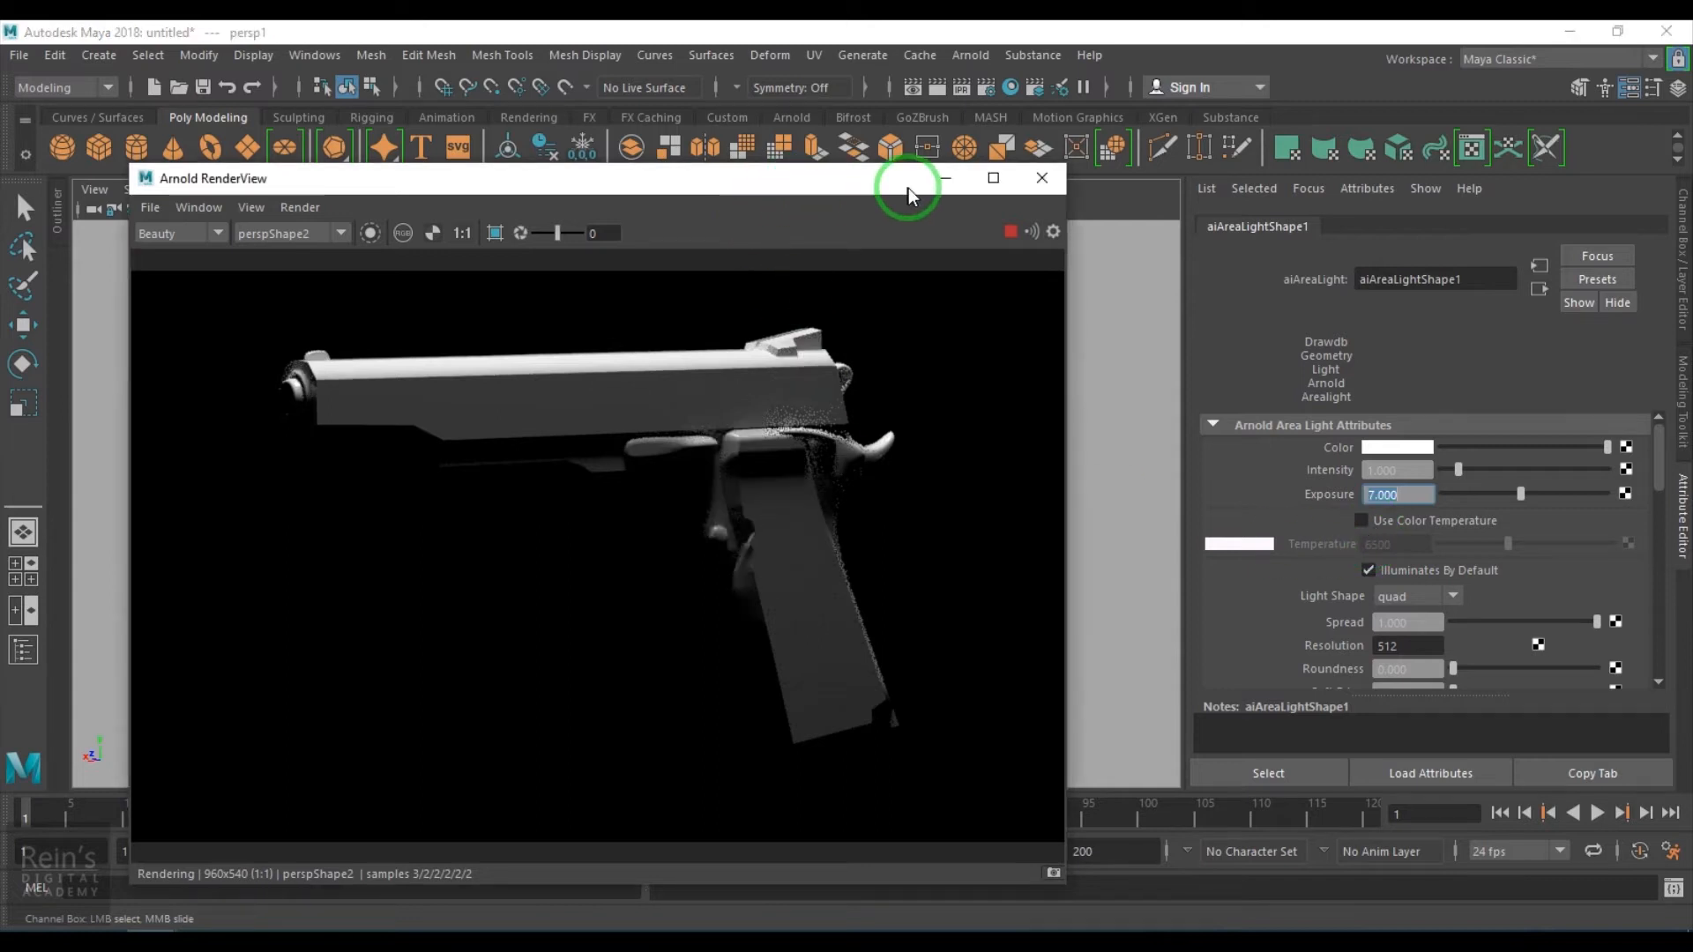
{"action": "left_click_drag", "start_coordinate": [881, 187], "coordinate": [1014, 186]}
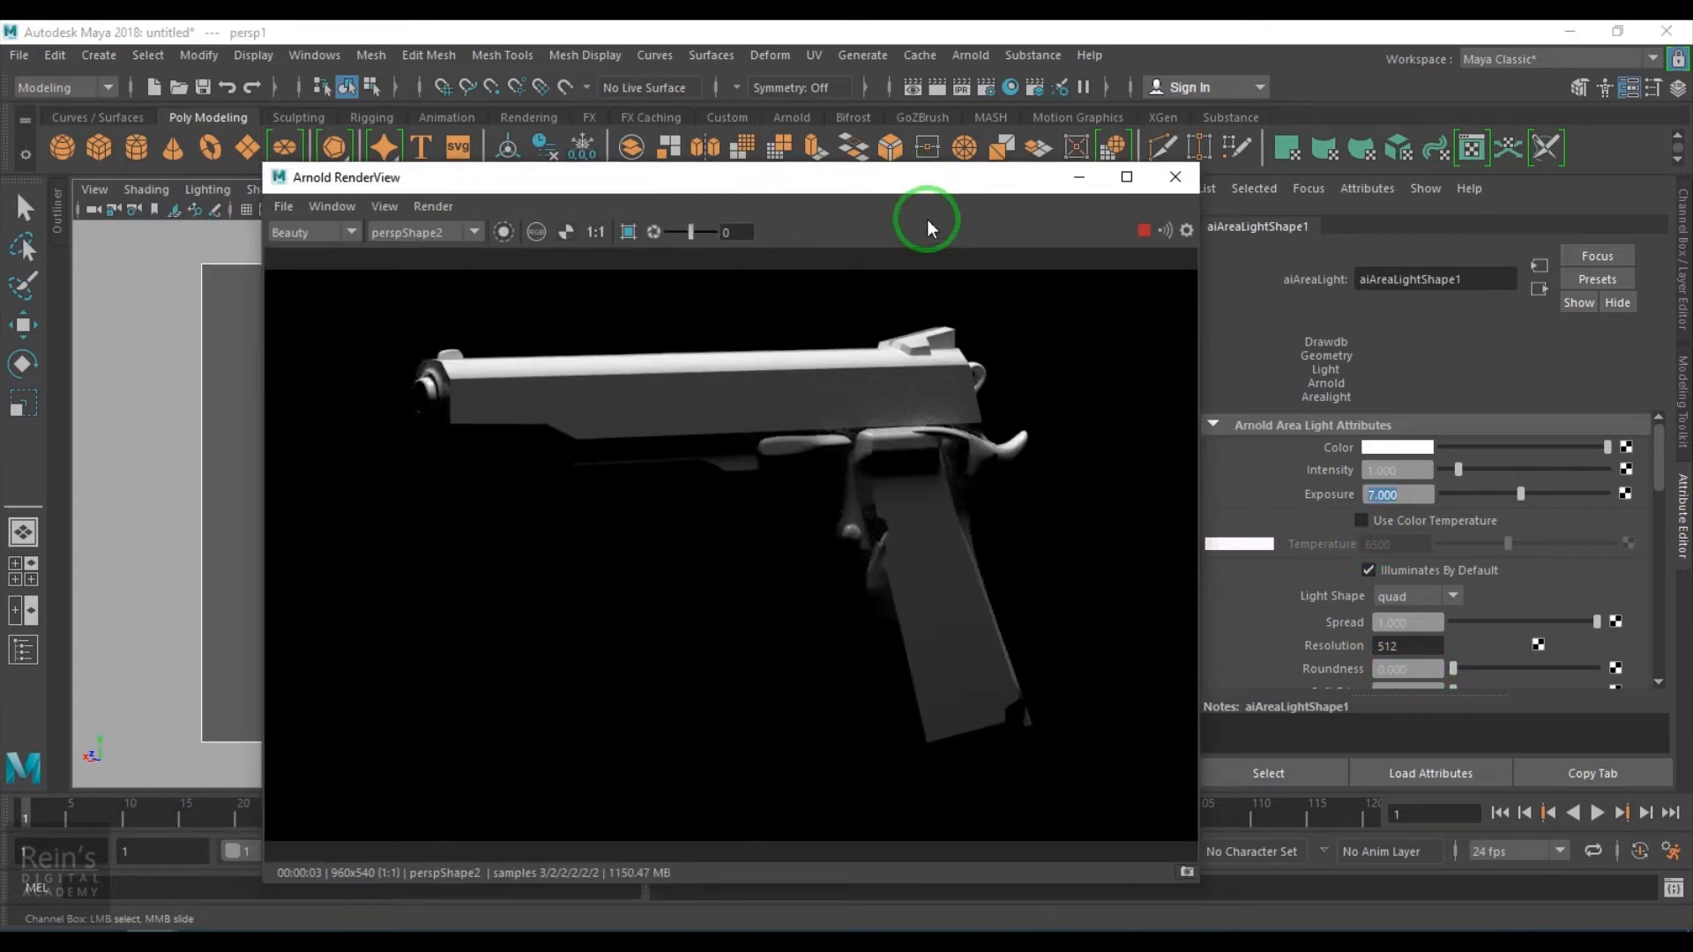
{"action": "left_click", "coordinate": [1150, 231]}
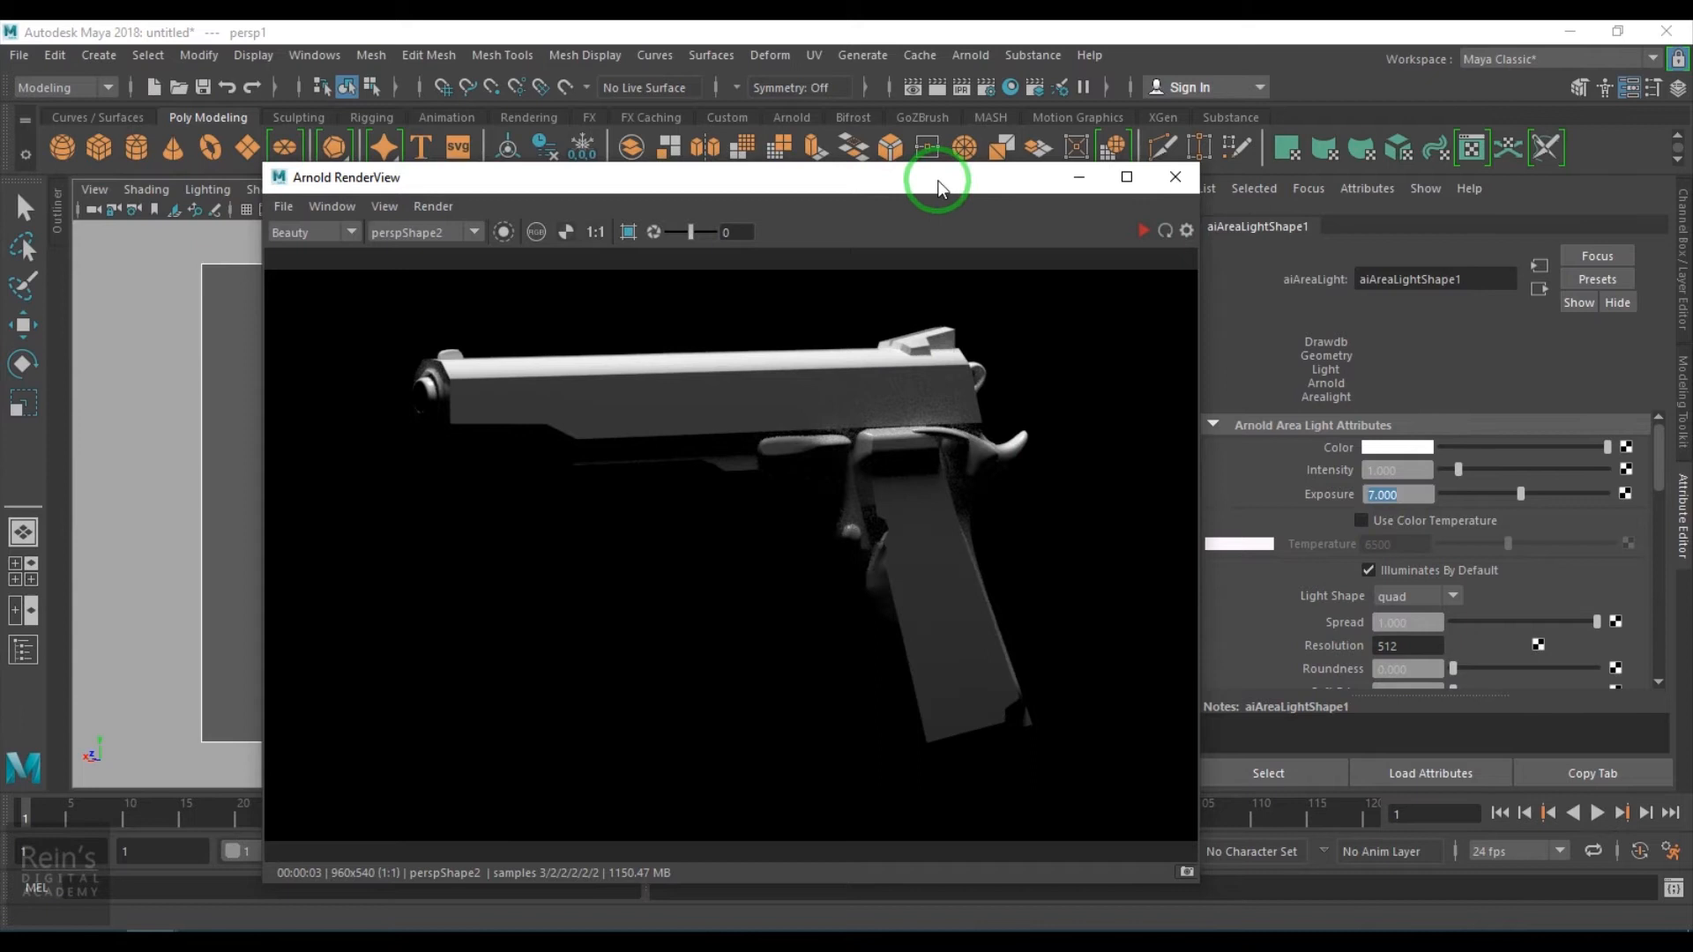
{"action": "left_click_drag", "start_coordinate": [938, 181], "coordinate": [1462, 264]}
{"action": "left_click", "coordinate": [375, 190]}
{"action": "mouse_move", "coordinate": [426, 212]}
{"action": "left_click", "coordinate": [605, 219]}
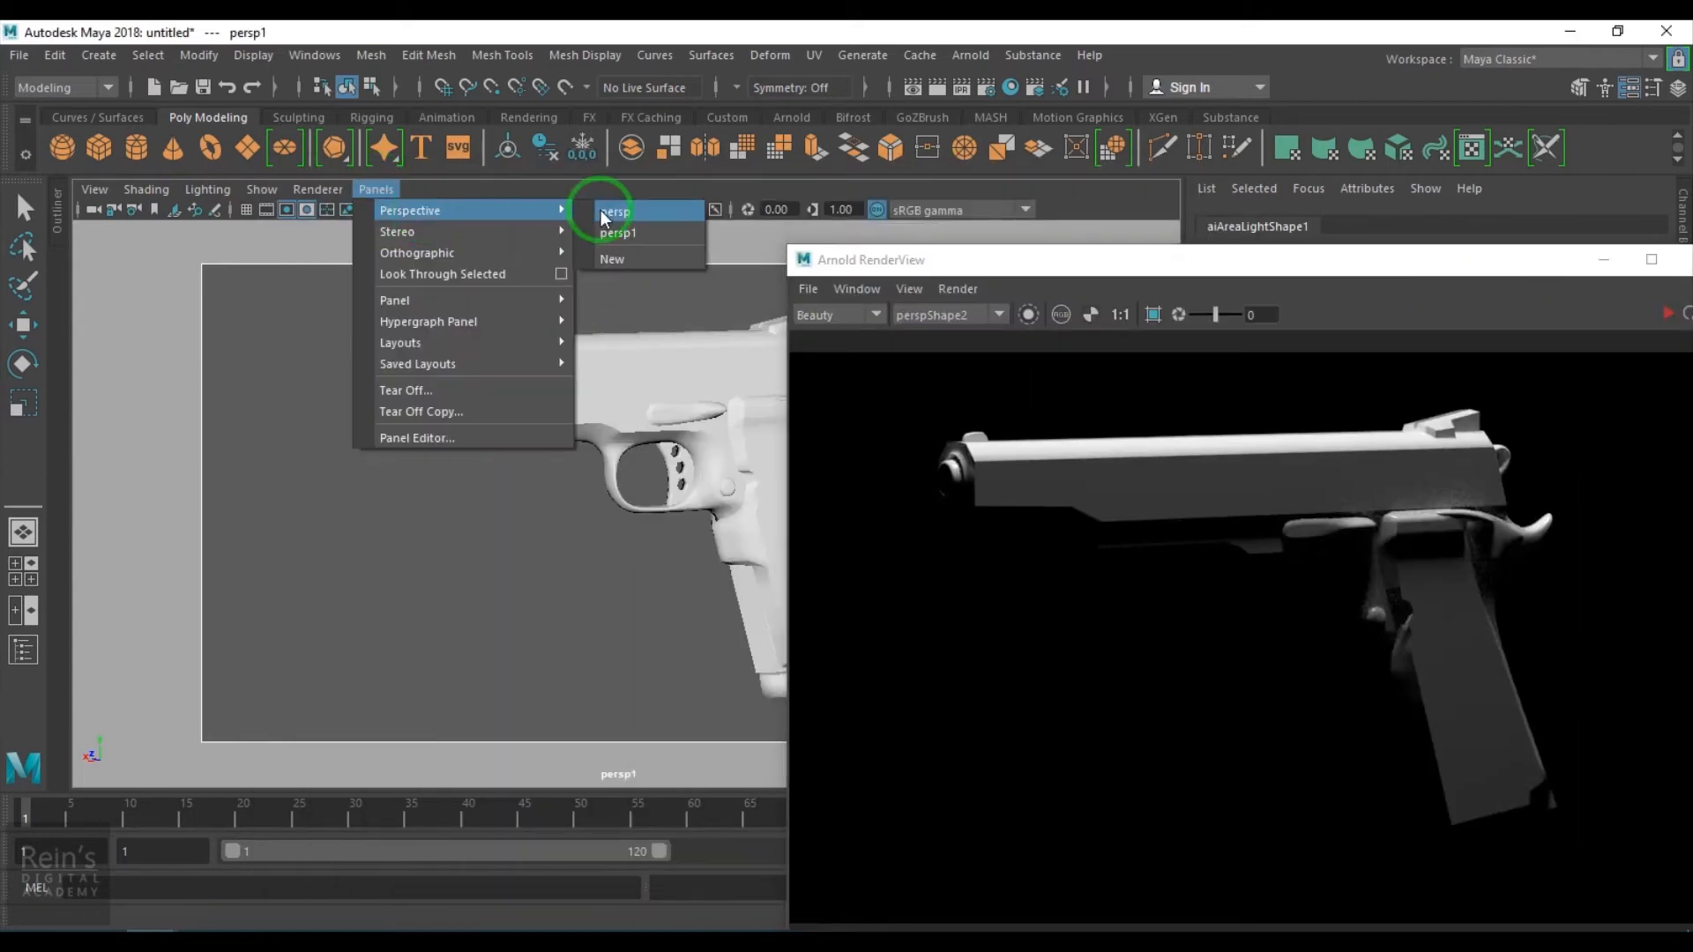
- Duplicate the area light and move the copy below the pistol
{"action": "left_click", "coordinate": [610, 351]}
{"action": "key", "text": "w"}
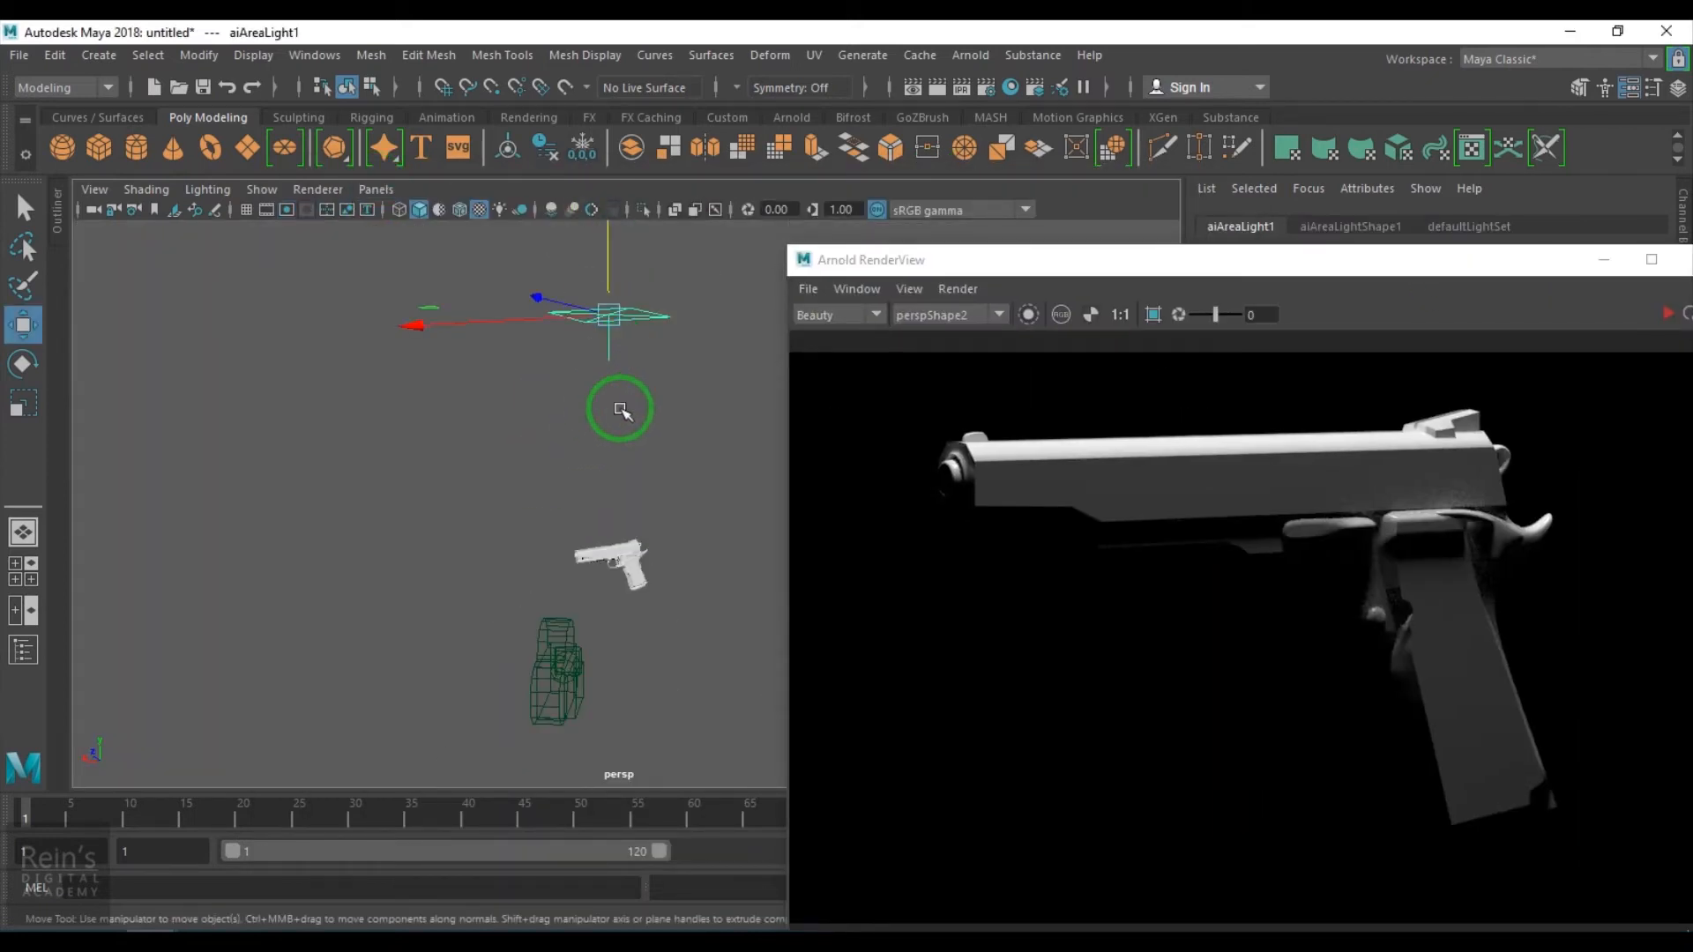
{"action": "key", "text": "ctrl+d"}
{"action": "left_click_drag", "start_coordinate": [608, 245], "coordinate": [623, 595]}
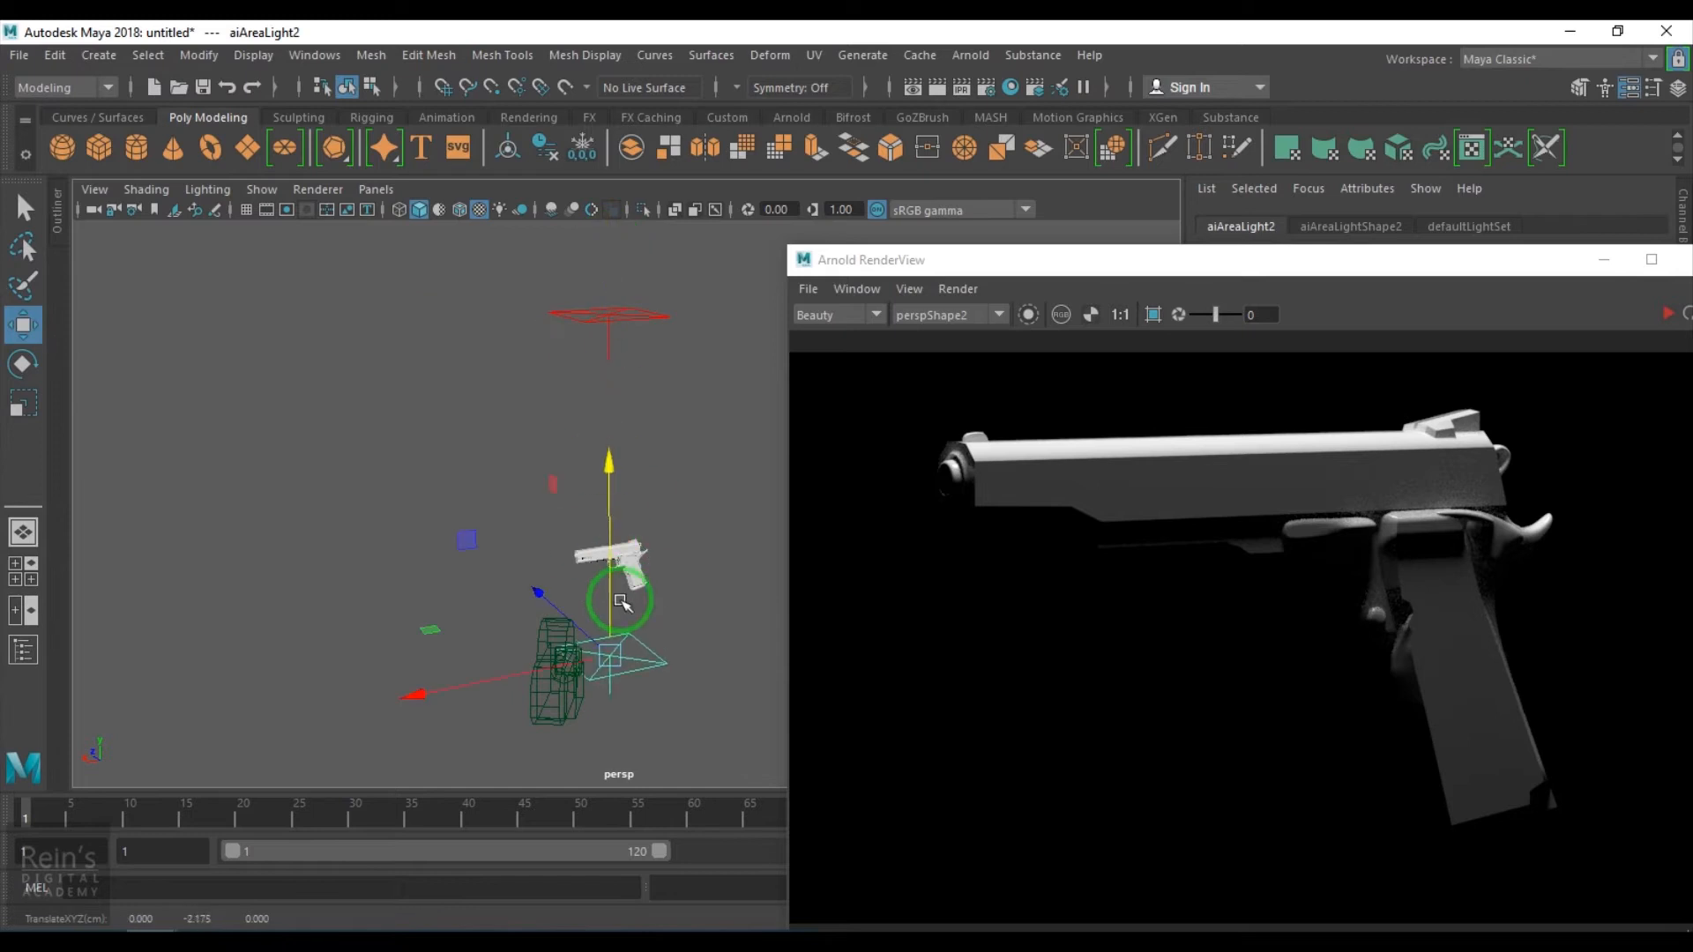
{"action": "right_click_drag", "start_coordinate": [623, 595], "coordinate": [549, 595], "text": "alt"}
{"action": "mouse_move", "coordinate": [551, 596]}
{"action": "left_mouse_down", "text": "alt"}
{"action": "mouse_move", "coordinate": [461, 484]}
{"action": "mouse_move", "coordinate": [547, 579]}
{"action": "left_mouse_up", "text": "alt"}
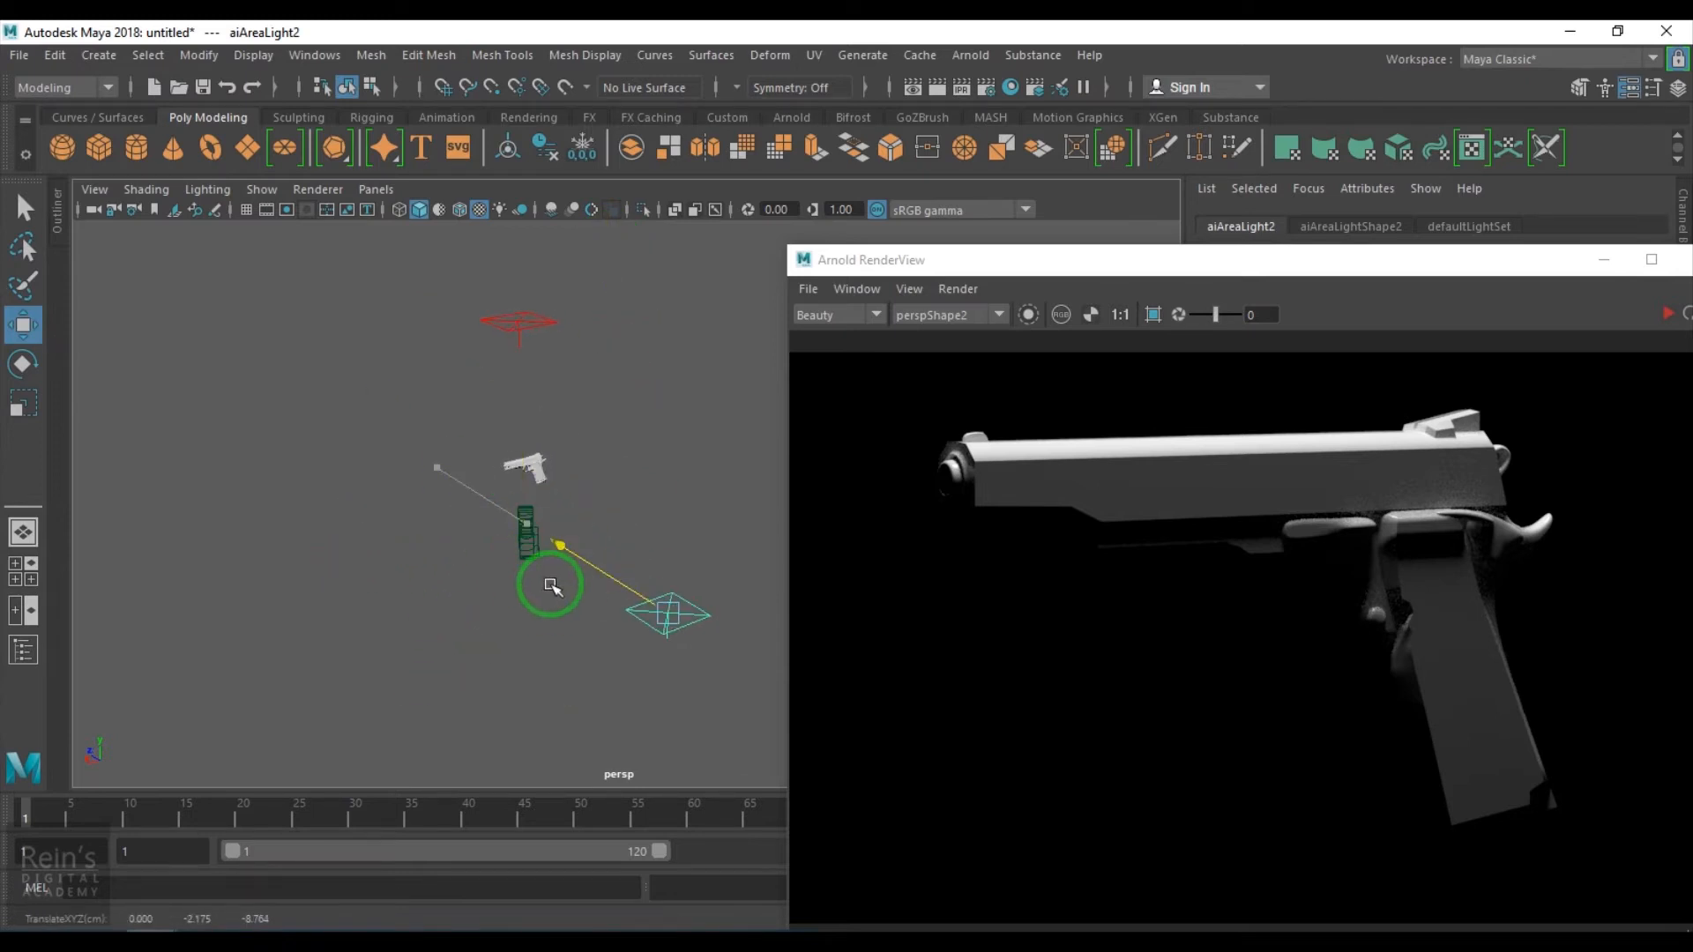
- Rotate the duplicate light about -201 degrees in X to face the pistol and restart the IPR render
{"action": "key", "text": "e"}
{"action": "left_click_drag", "start_coordinate": [723, 520], "coordinate": [740, 574]}
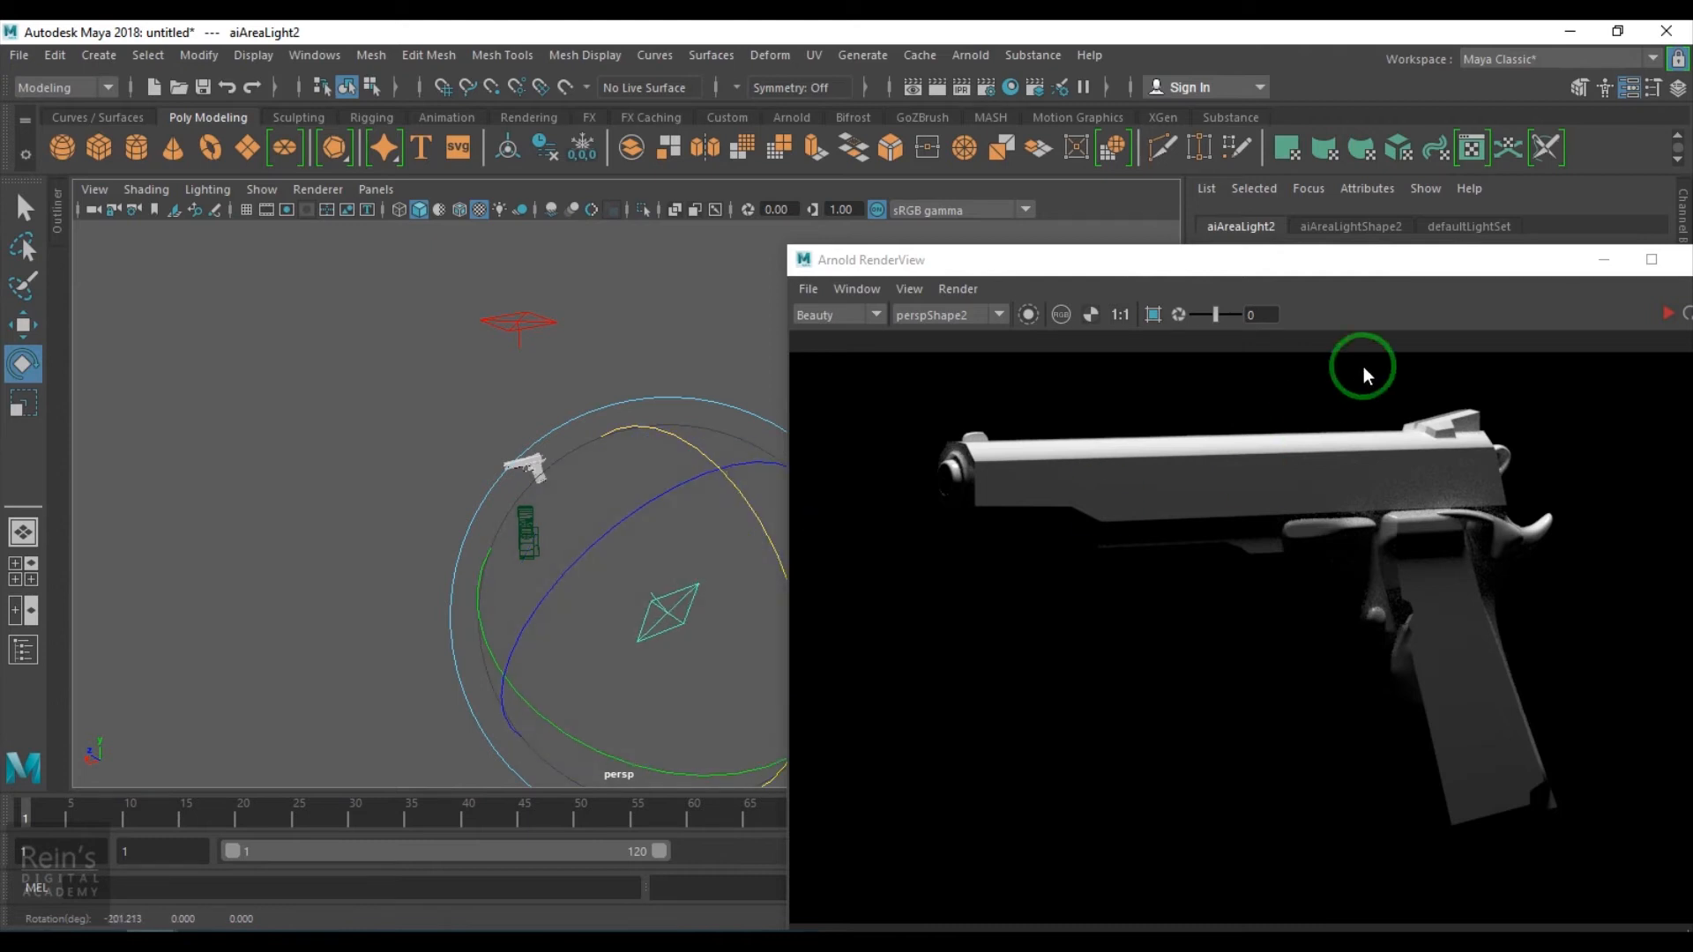
{"action": "left_click_drag", "start_coordinate": [1389, 274], "coordinate": [876, 247]}
{"action": "left_click", "coordinate": [1019, 227]}
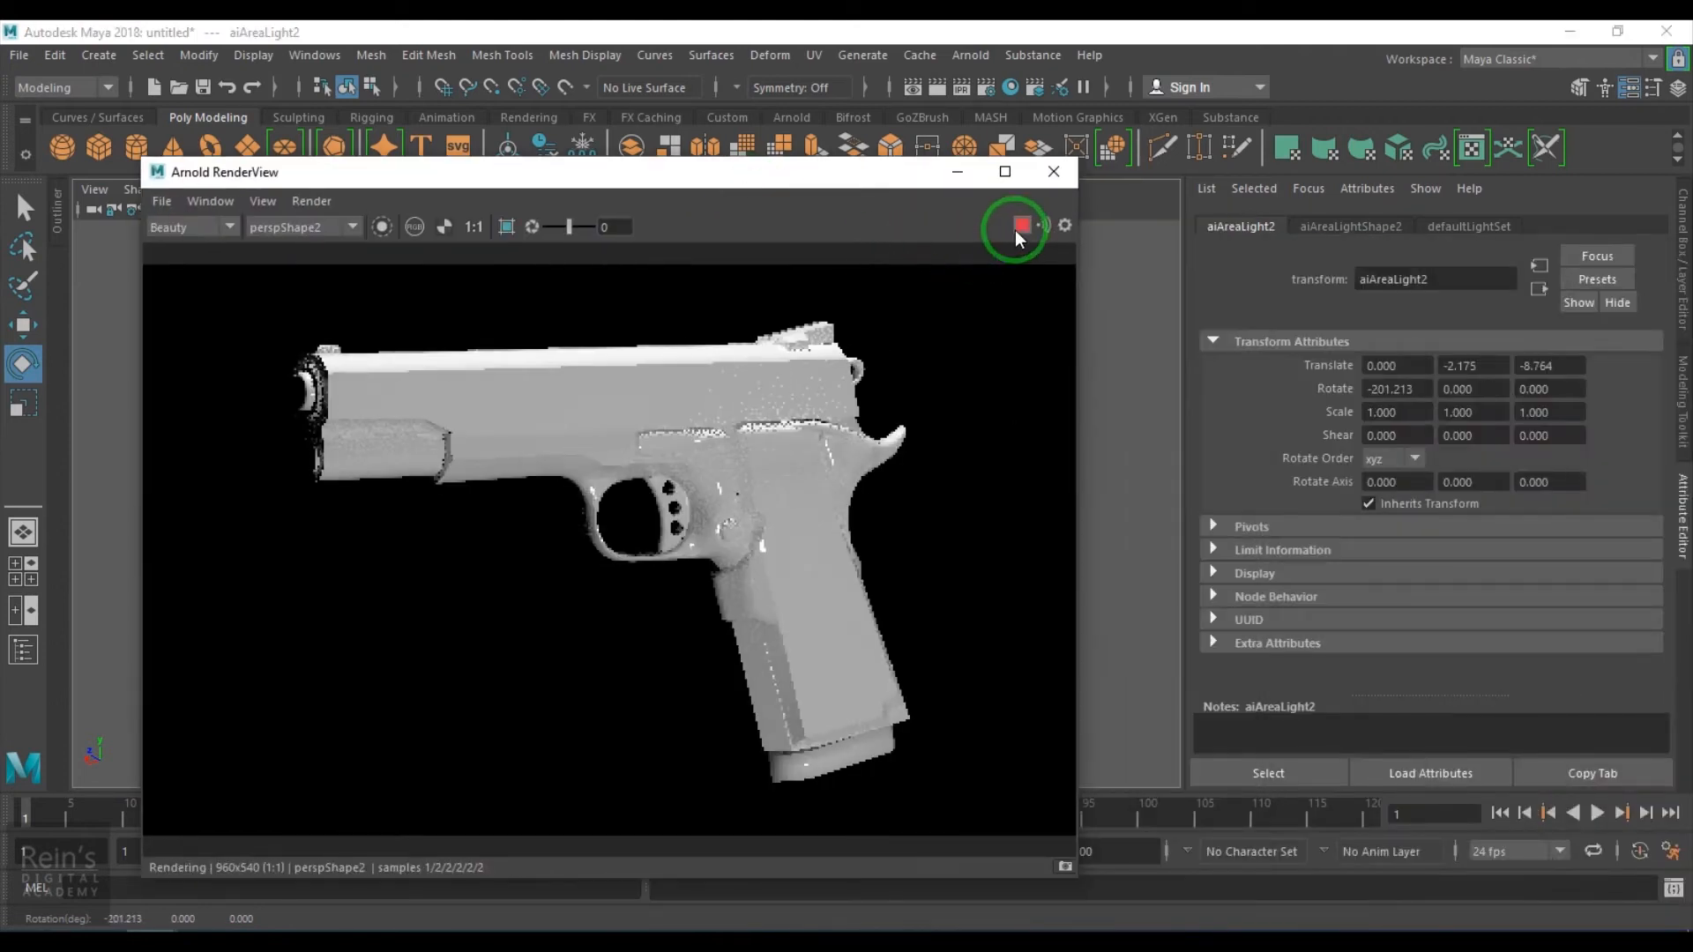
- Set the second area light's Exposure to 6
{"action": "left_click", "coordinate": [1340, 227]}
{"action": "left_click", "coordinate": [1406, 499]}
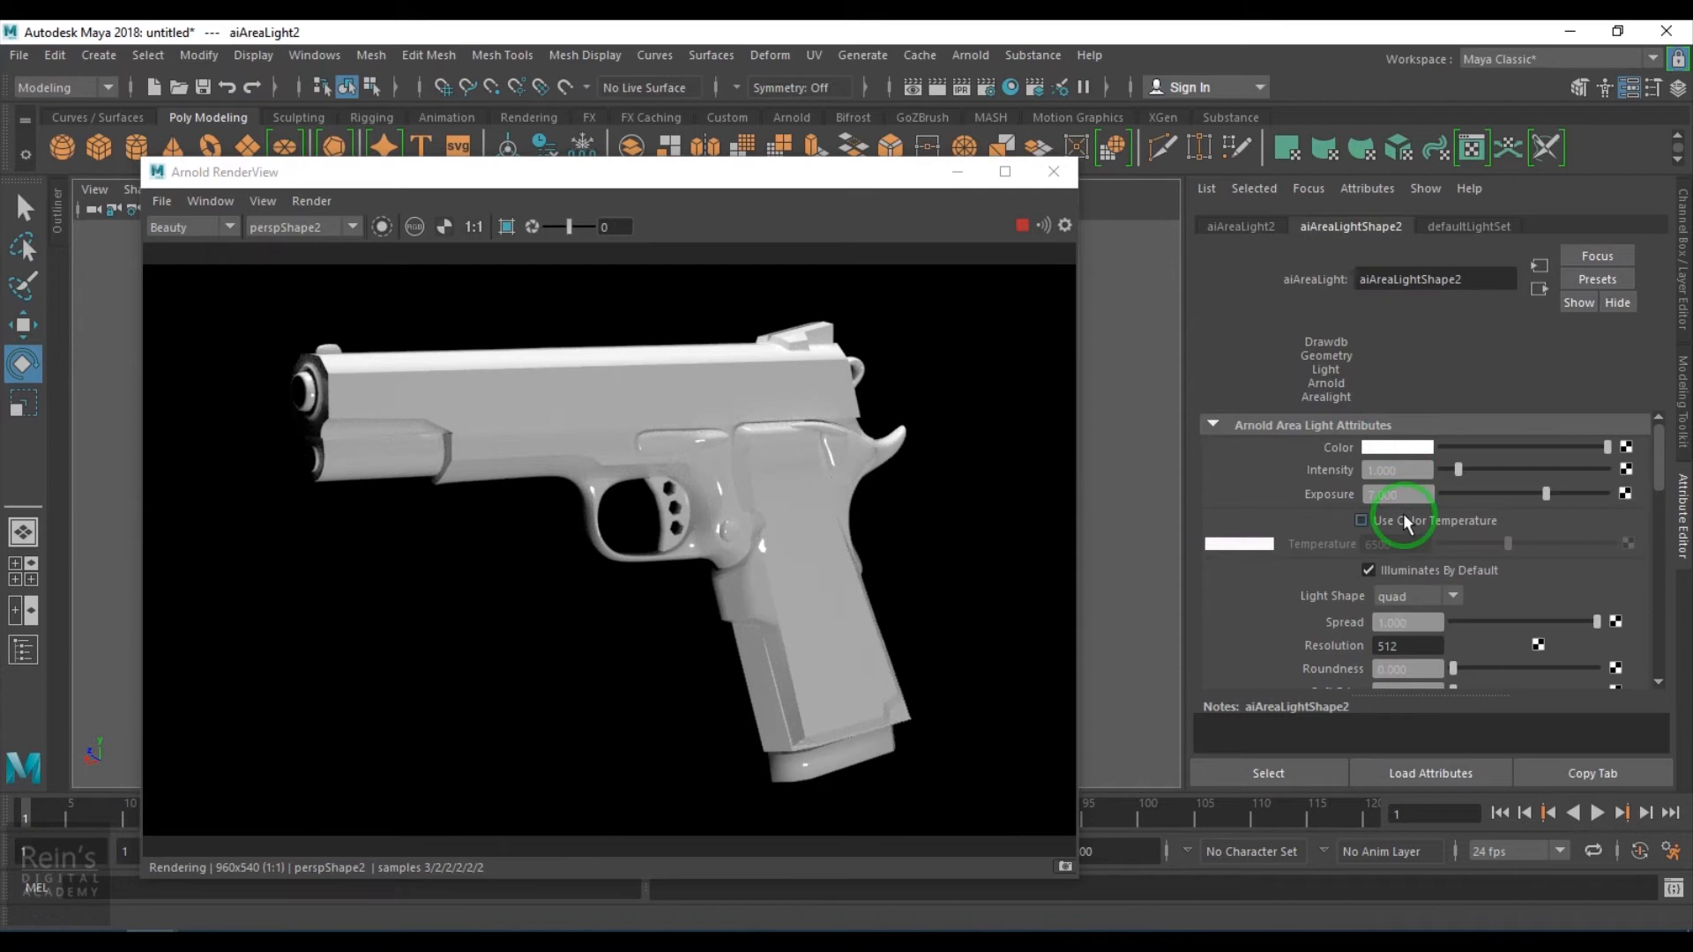
{"action": "type", "text": "5"}
{"action": "key", "text": "Return"}
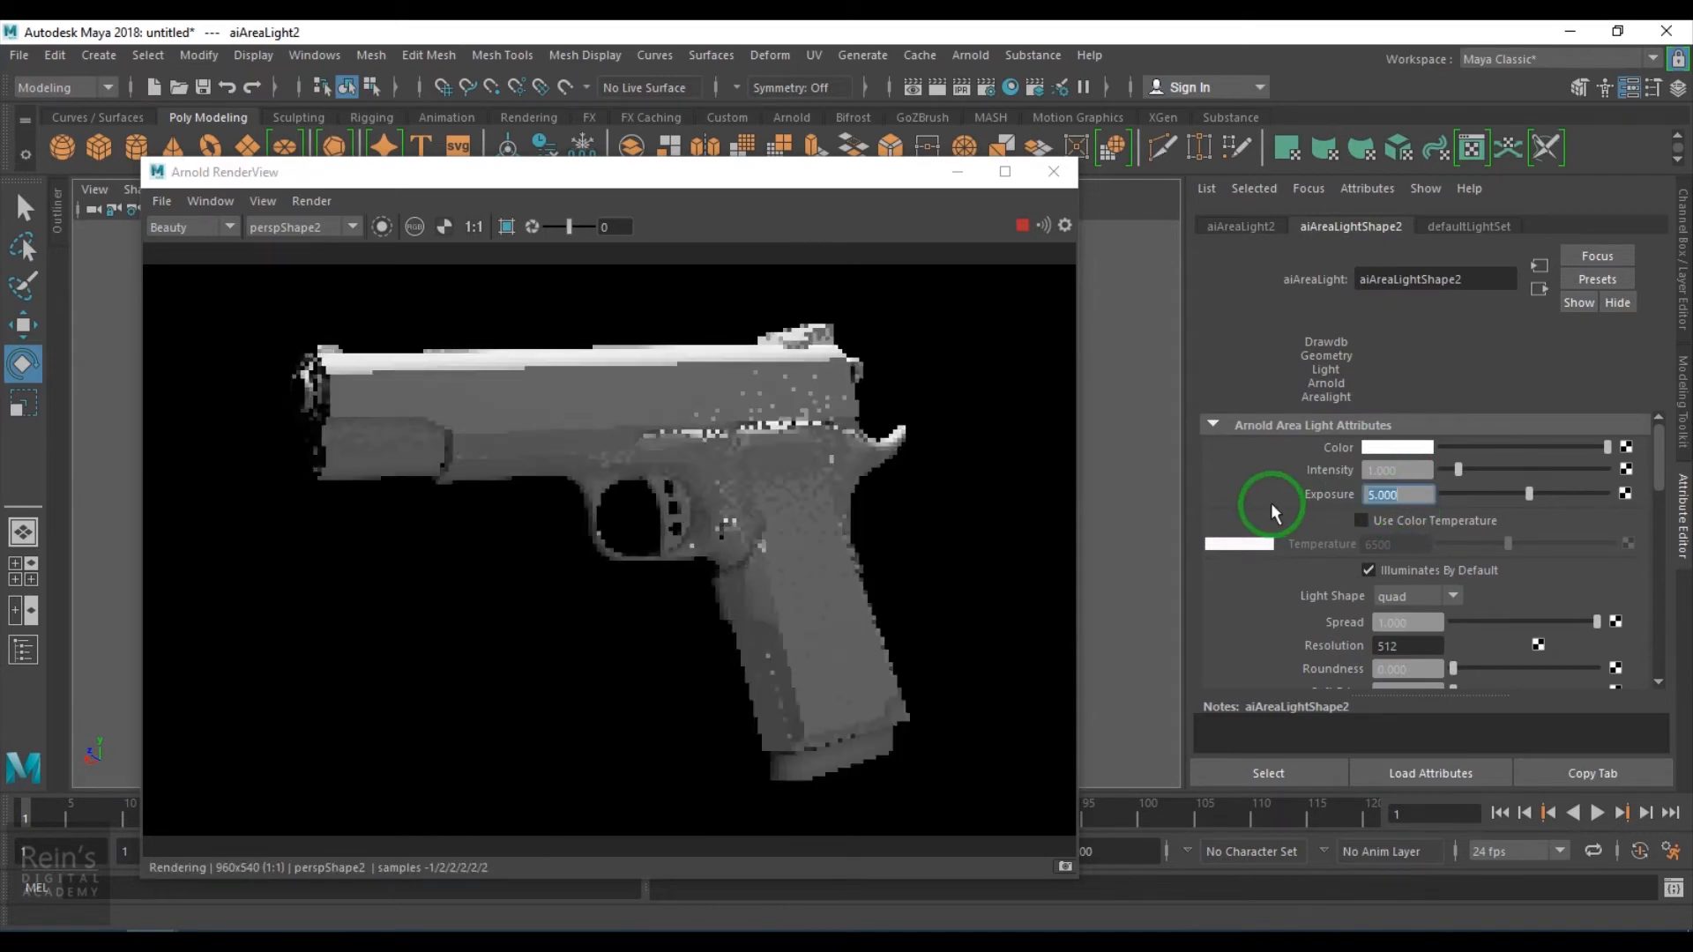
{"action": "type", "text": "6"}
{"action": "key", "text": "Return"}
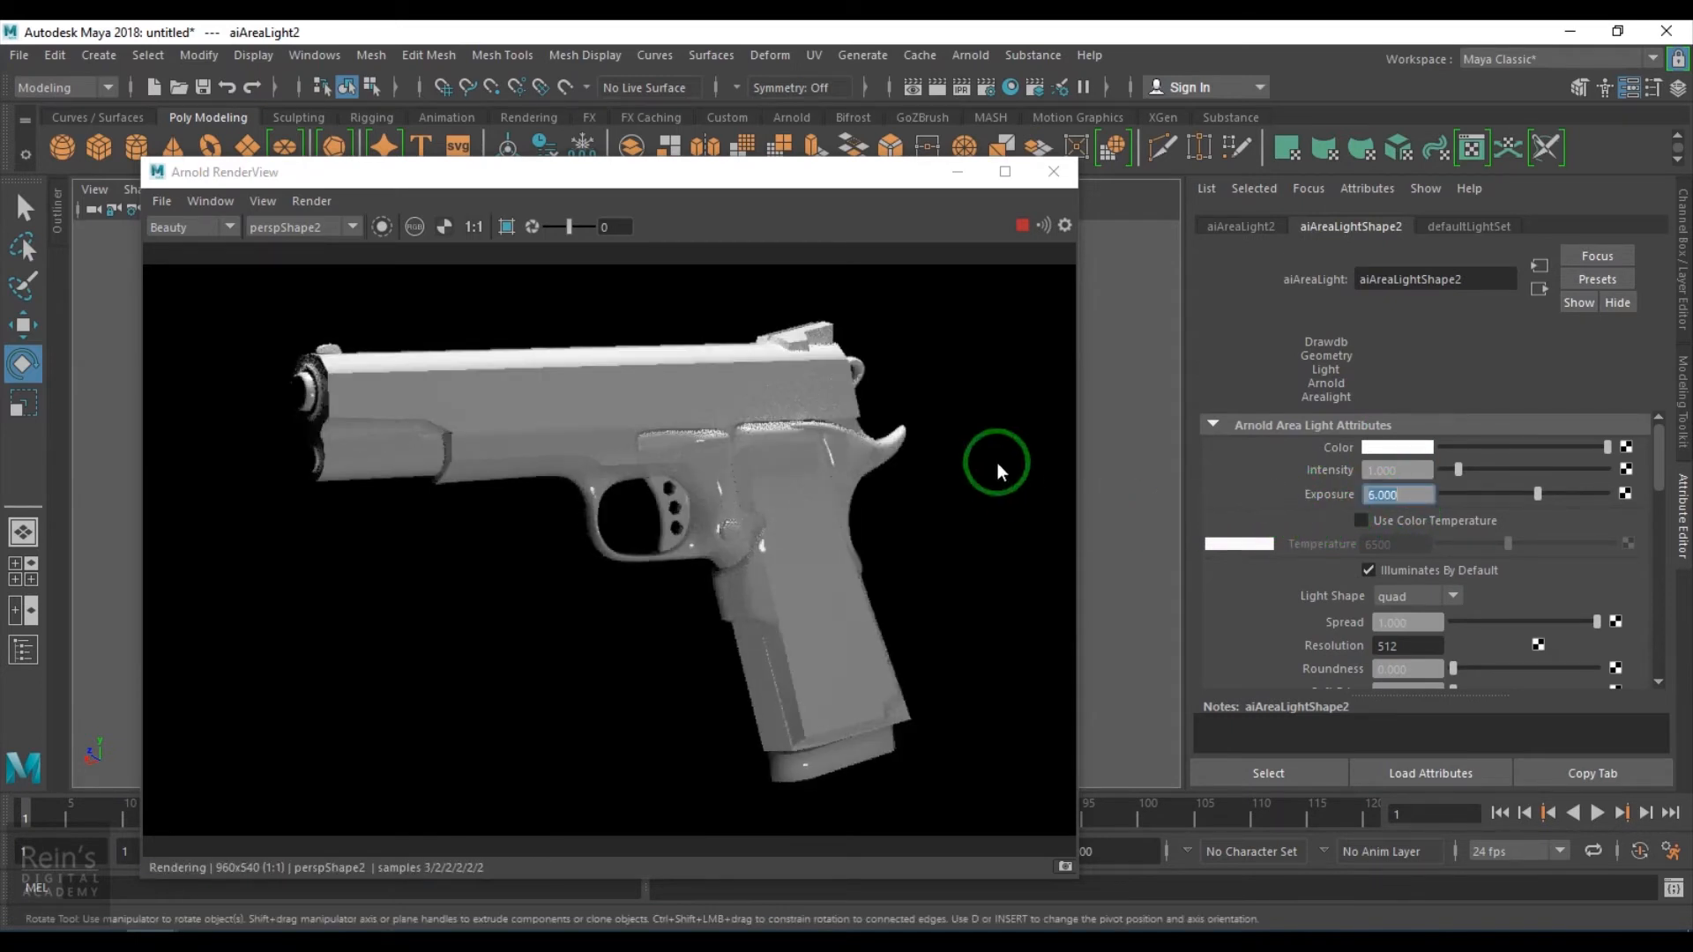
- Create an Arnold Skydome Light and restart the render
{"action": "left_click", "coordinate": [775, 458]}
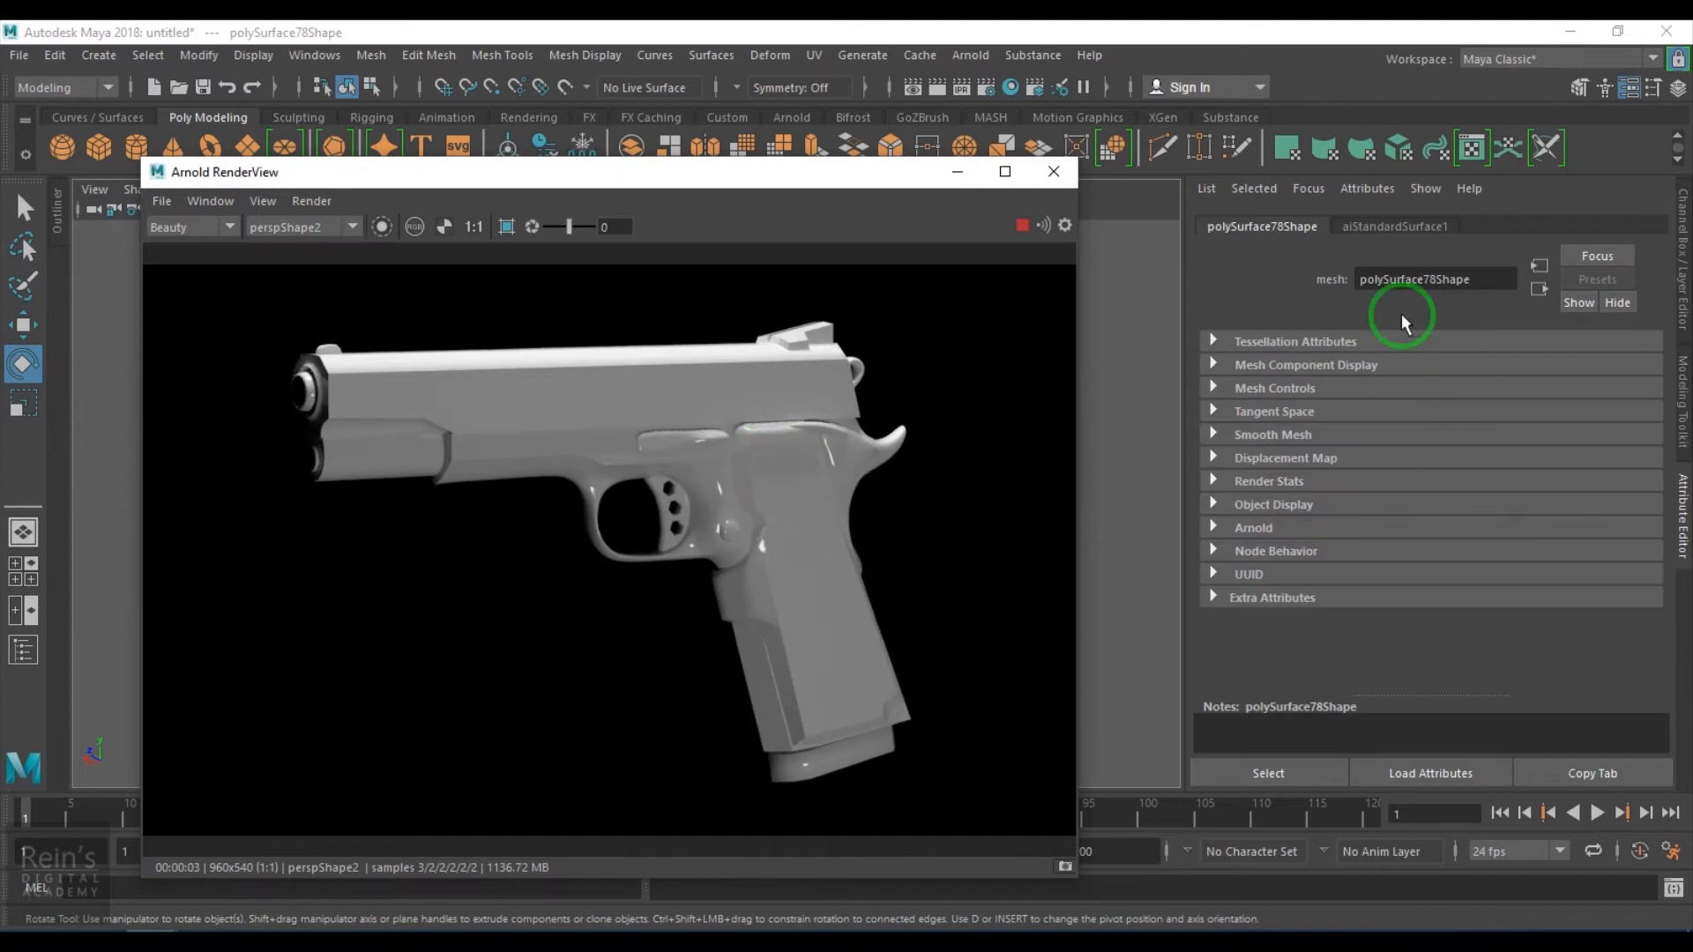
{"action": "left_click", "coordinate": [1373, 226]}
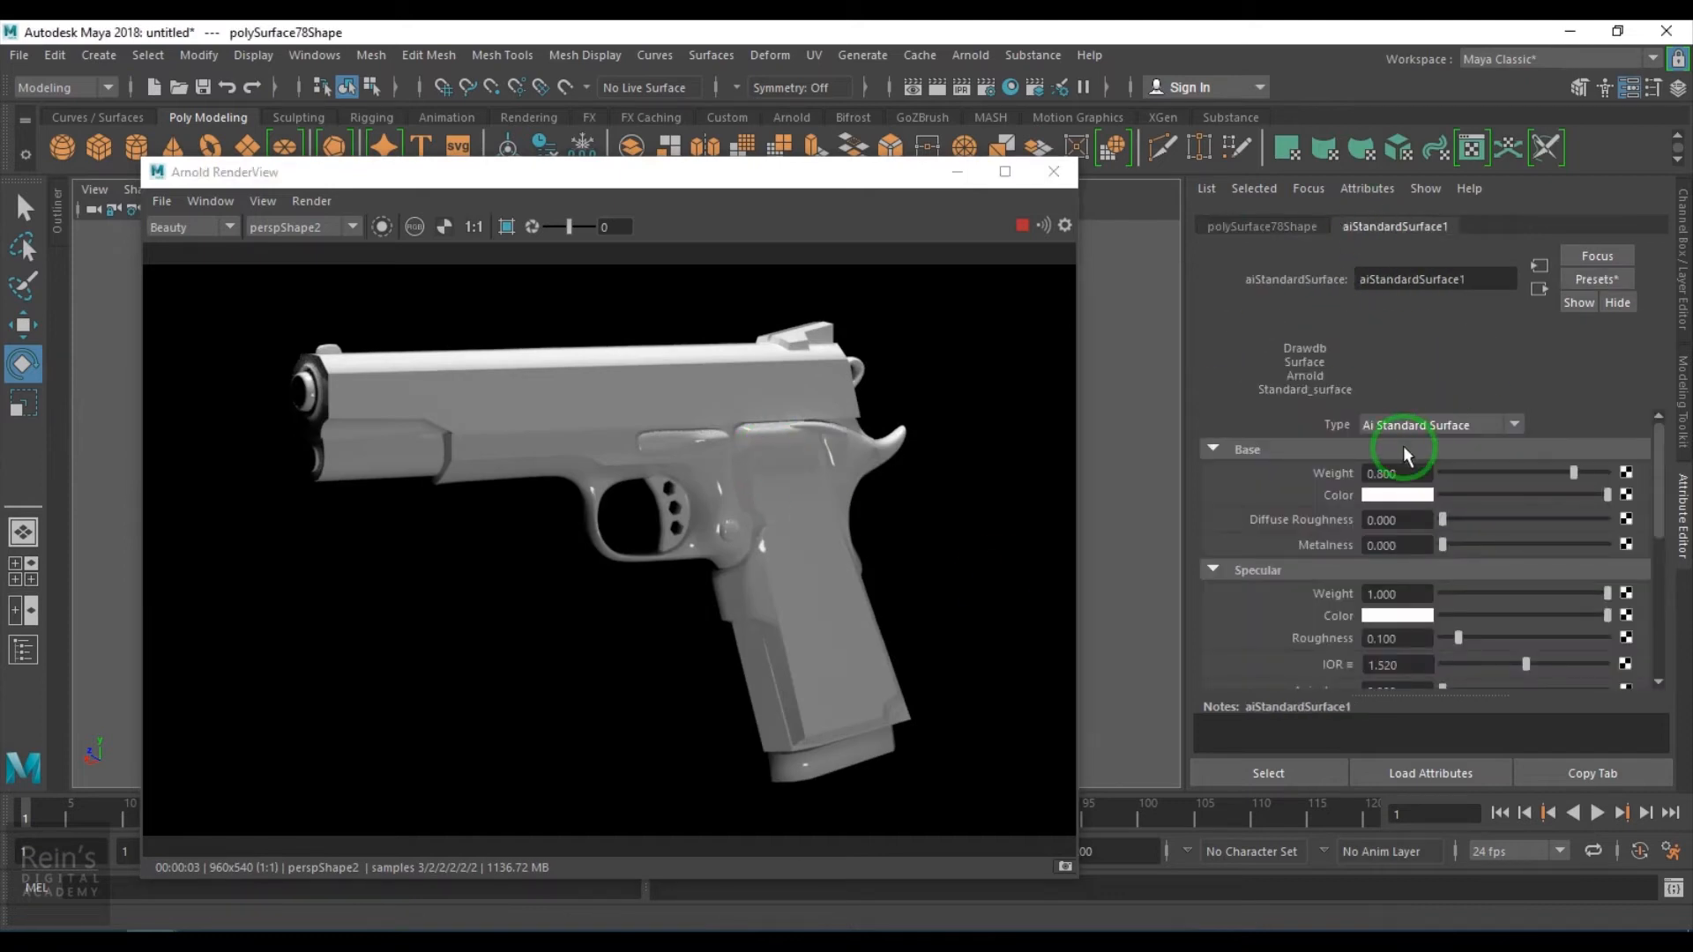
{"action": "left_click", "coordinate": [970, 55]}
{"action": "mouse_move", "coordinate": [1140, 160]}
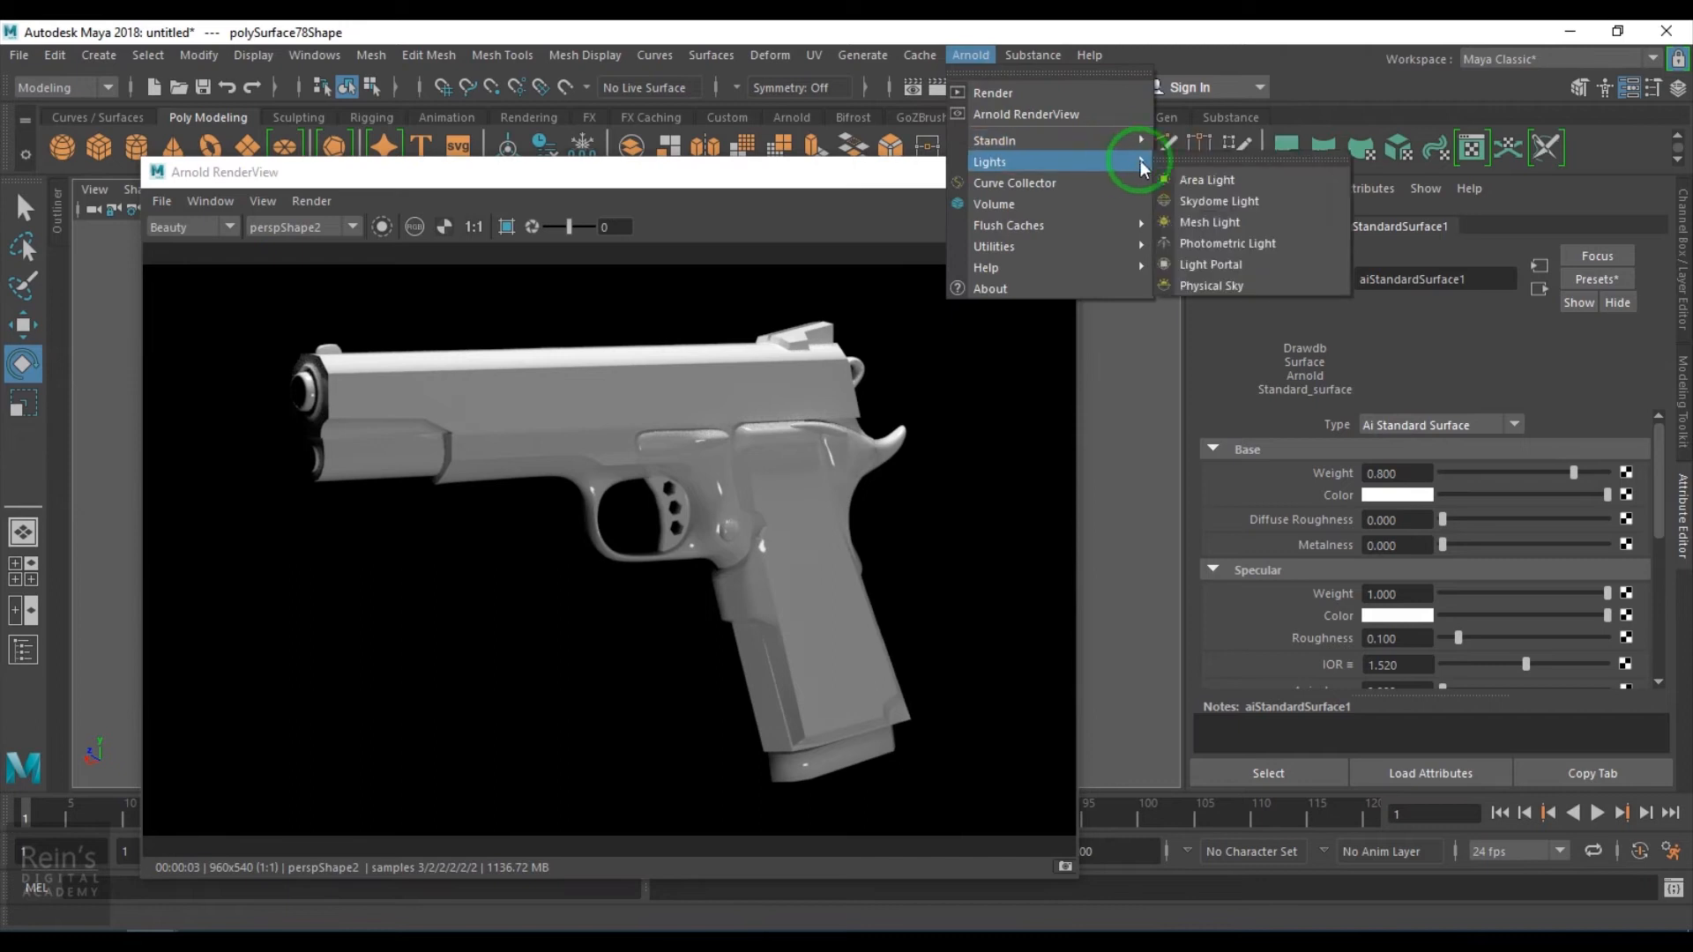
{"action": "left_click", "coordinate": [1225, 193]}
{"action": "left_click", "coordinate": [1021, 225]}
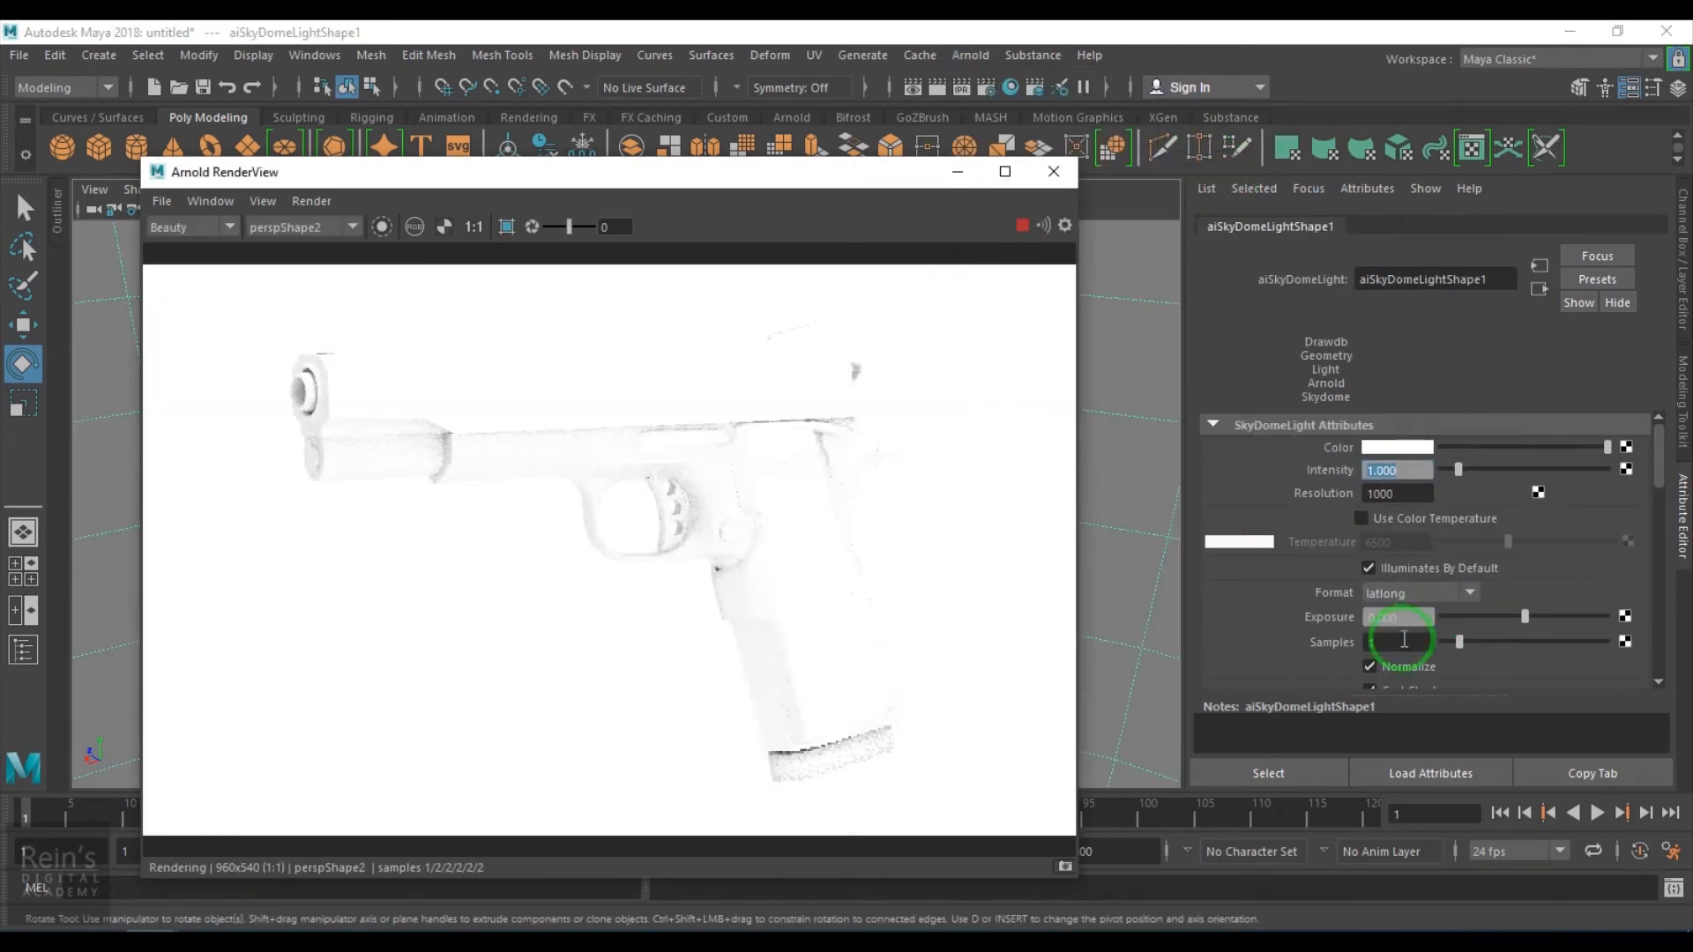
- Set the skydome light's Intensity to 0.1
{"action": "scroll", "coordinate": [1399, 604], "scroll_direction": "down", "scroll_amount": 2}
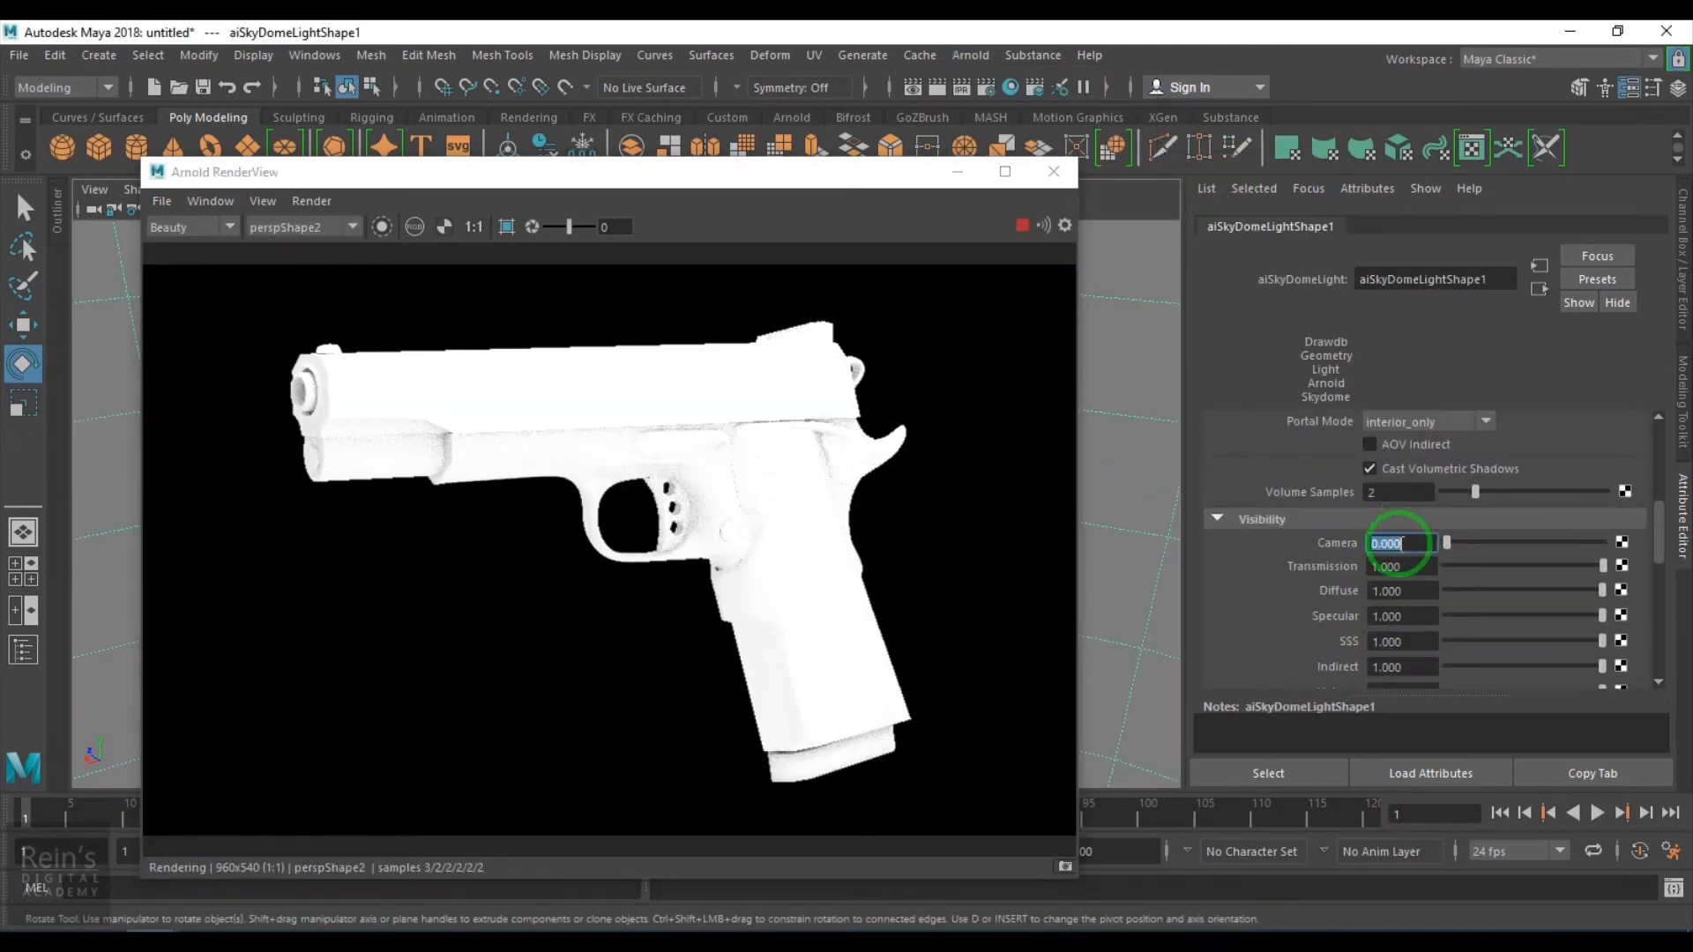
{"action": "scroll", "coordinate": [1400, 534], "scroll_direction": "up", "scroll_amount": 4}
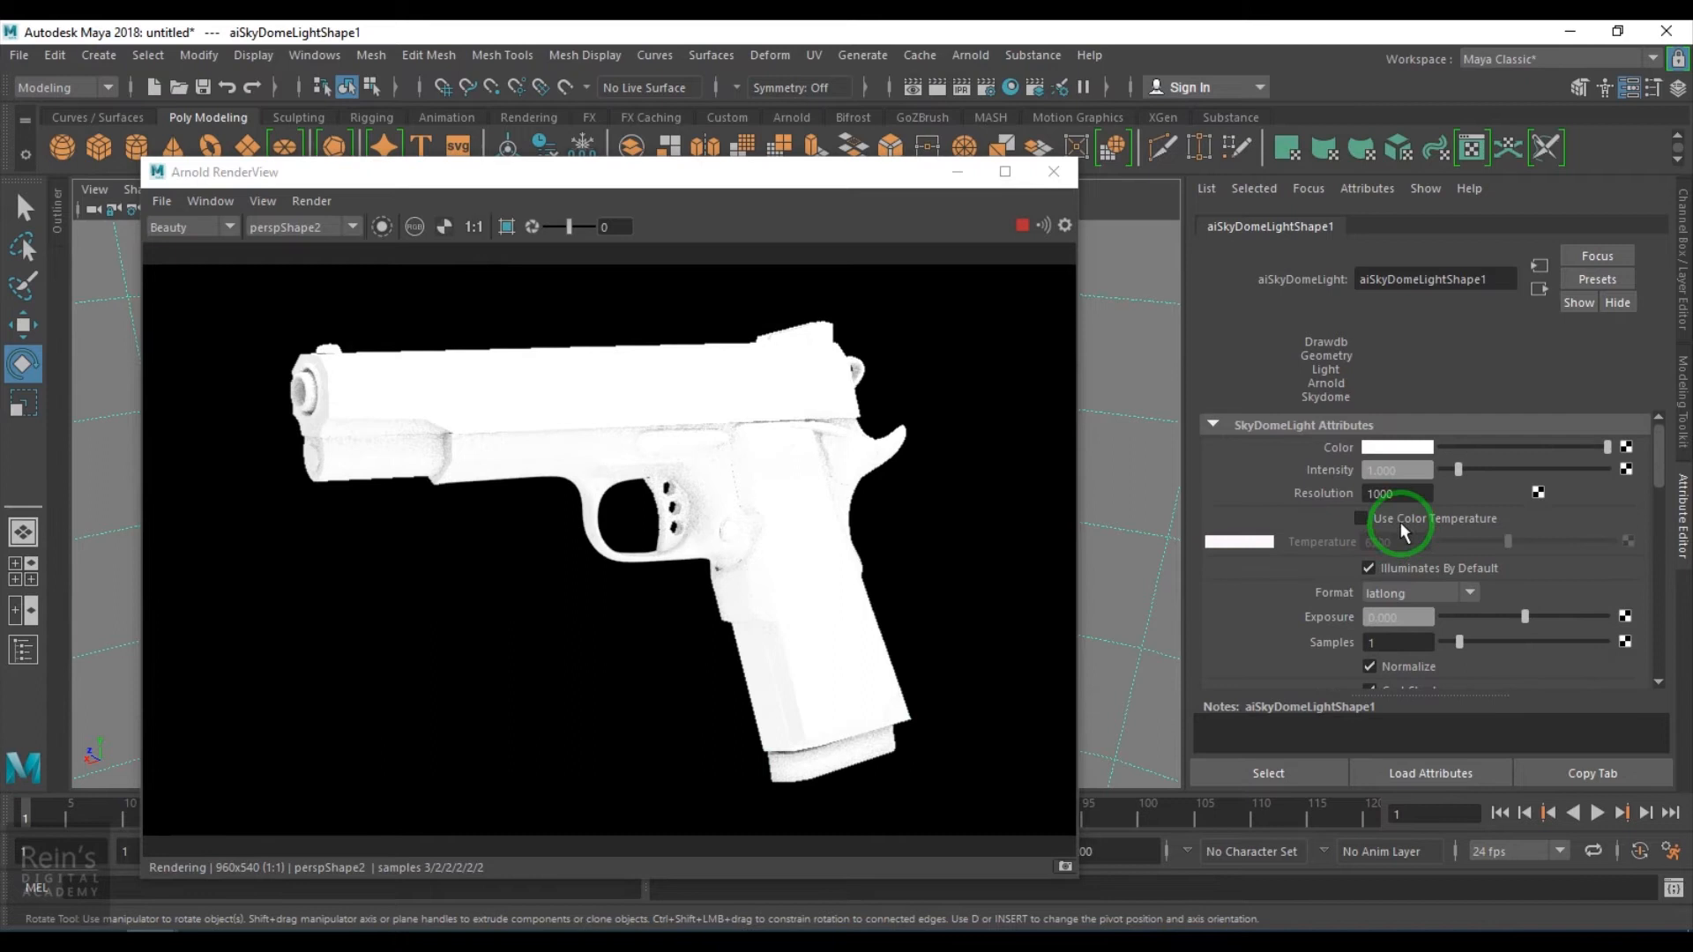
{"action": "type", "text": "0.1"}
{"action": "key", "text": "Return"}
- Select the pistol's aiStandardSurface material, set Metalness to 1 and specular Roughness to about 0.48, then re-render
{"action": "left_click", "coordinate": [886, 538]}
{"action": "left_click", "coordinate": [316, 431]}
{"action": "left_click", "coordinate": [839, 791]}
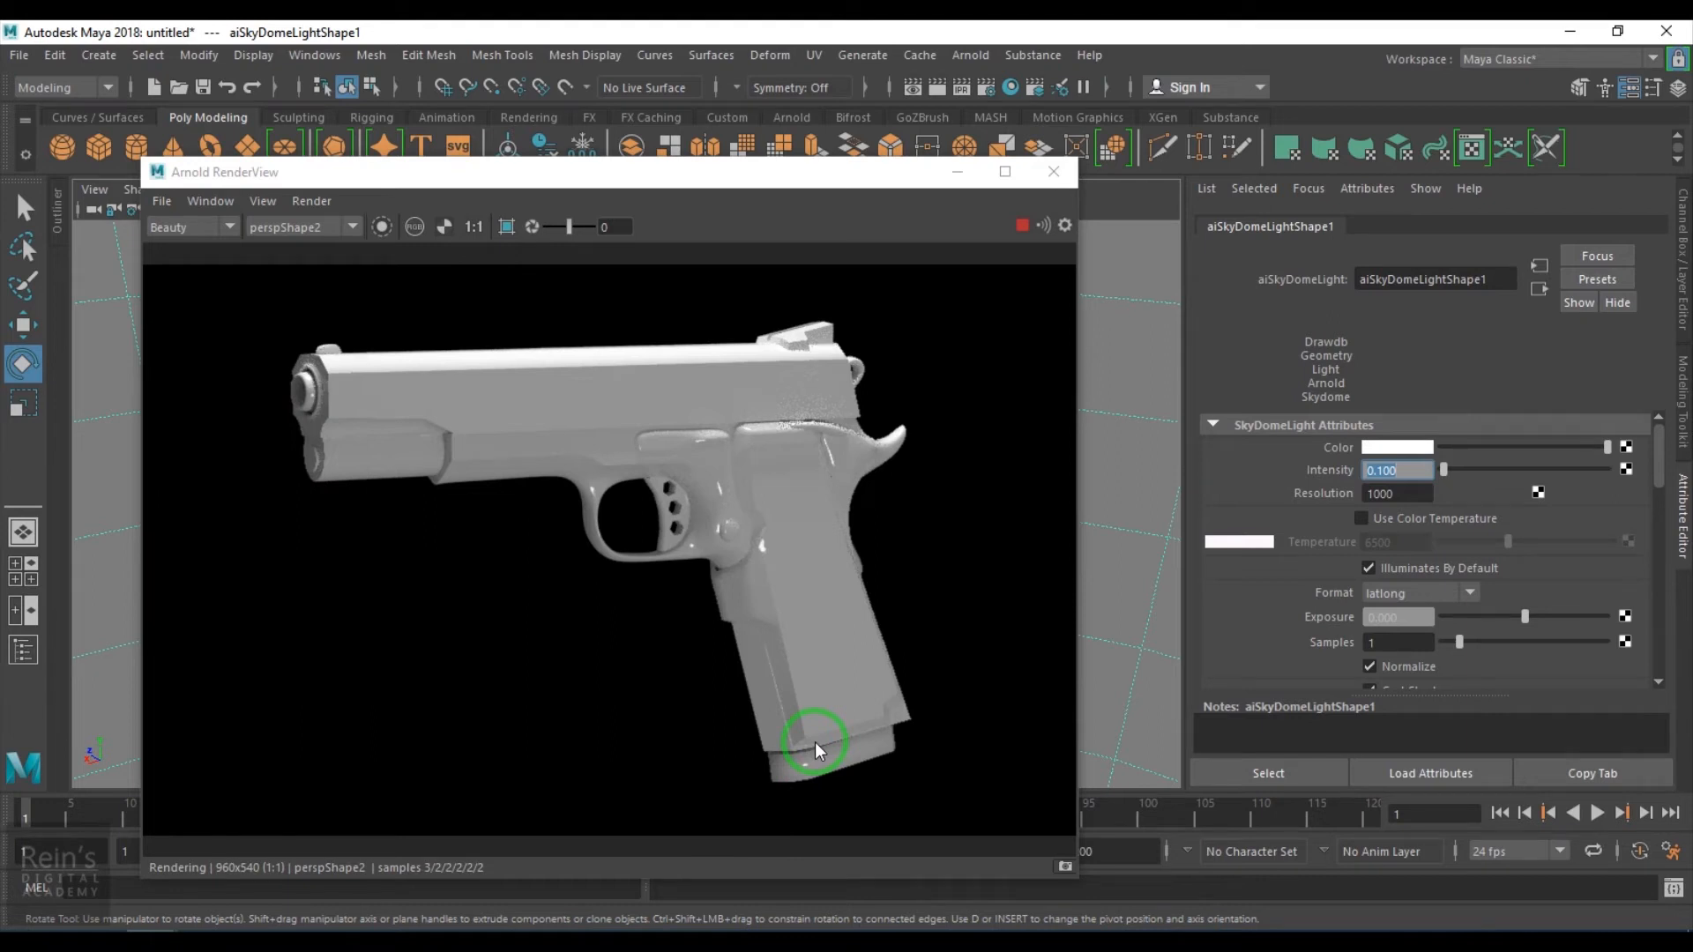
{"action": "left_click", "coordinate": [728, 420]}
{"action": "left_click", "coordinate": [1468, 538]}
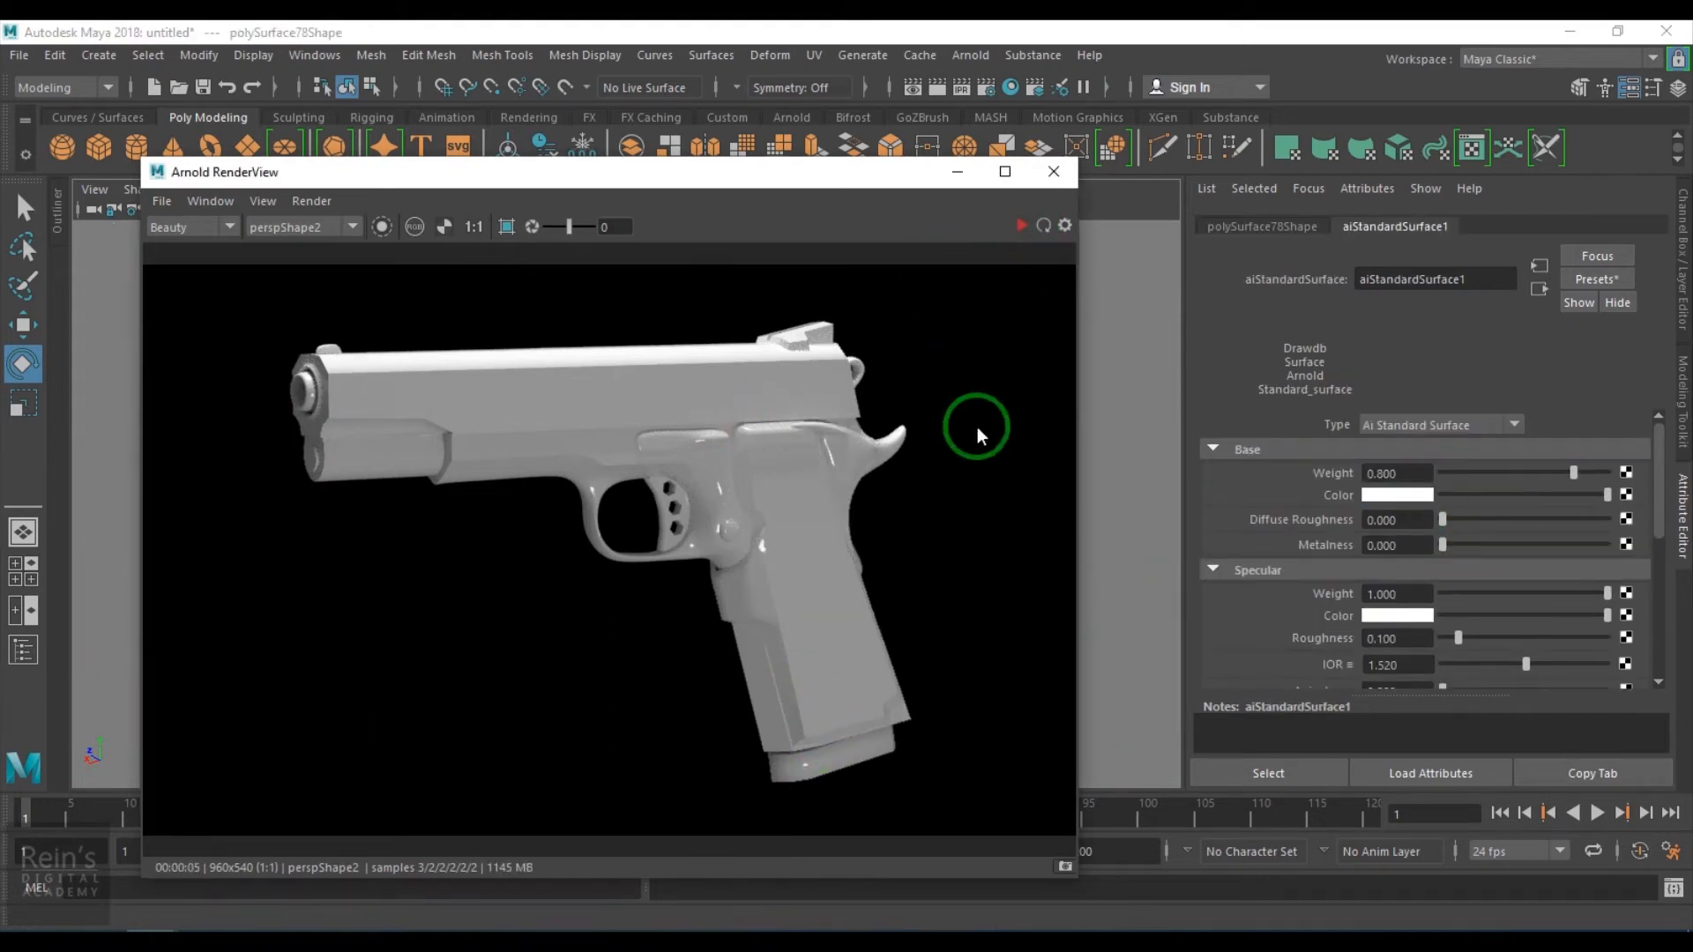
{"action": "left_click", "coordinate": [1312, 616]}
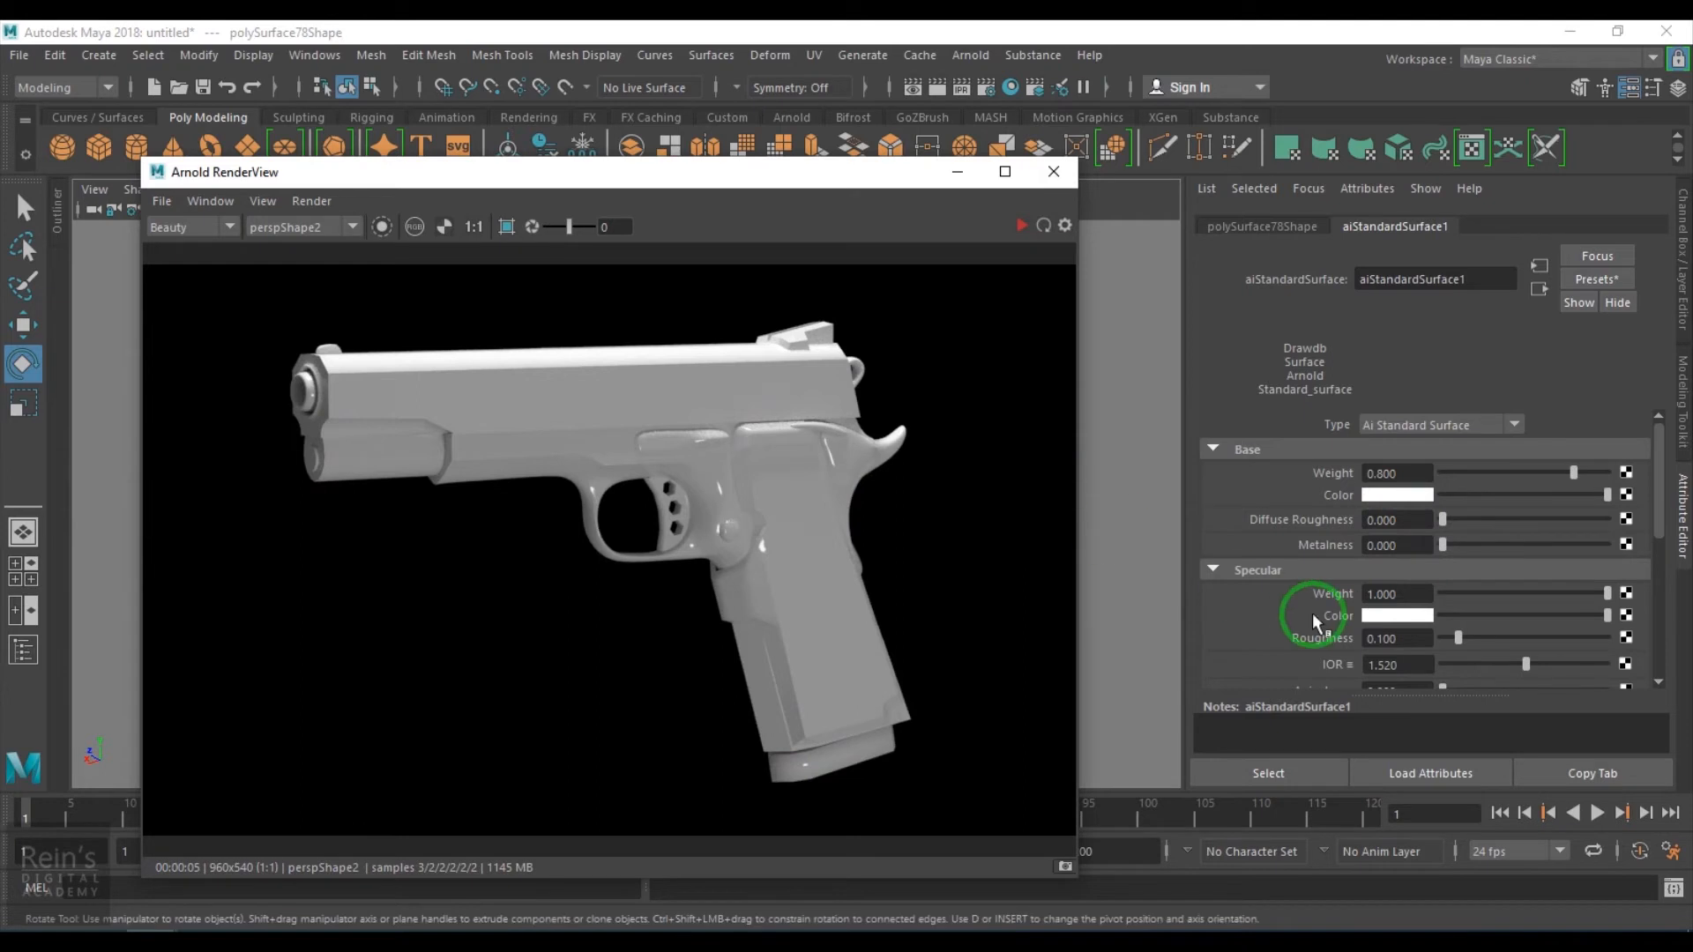
{"action": "left_click", "coordinate": [1020, 225]}
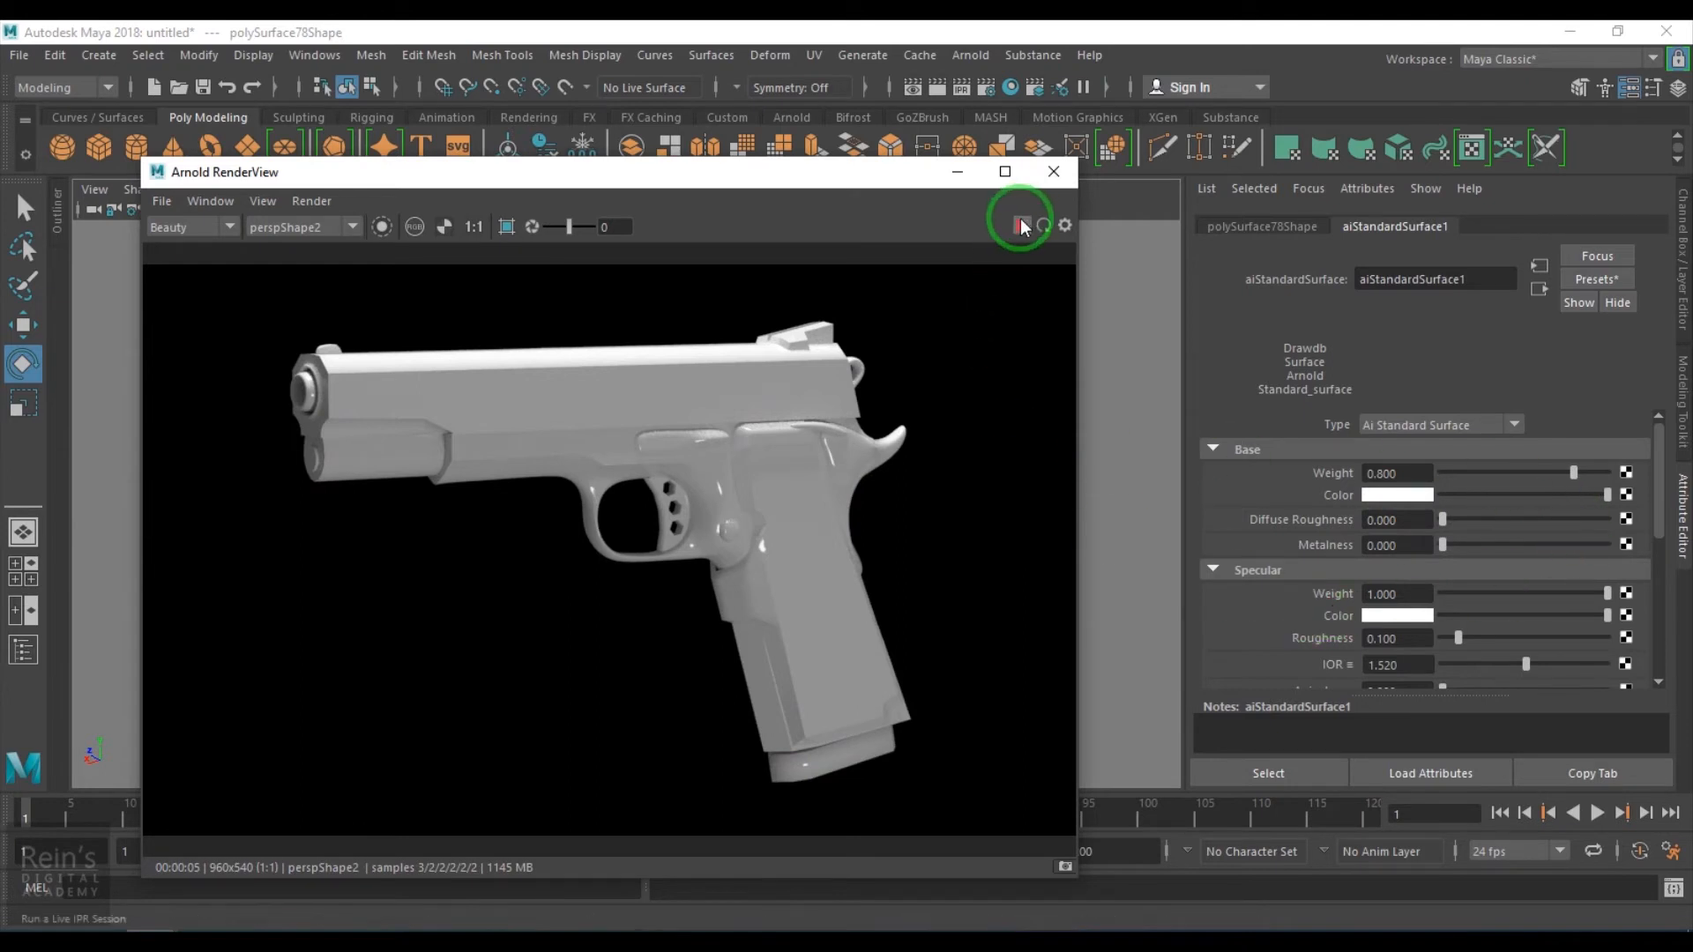
{"action": "left_click", "coordinate": [1530, 462]}
{"action": "left_click", "coordinate": [1586, 551]}
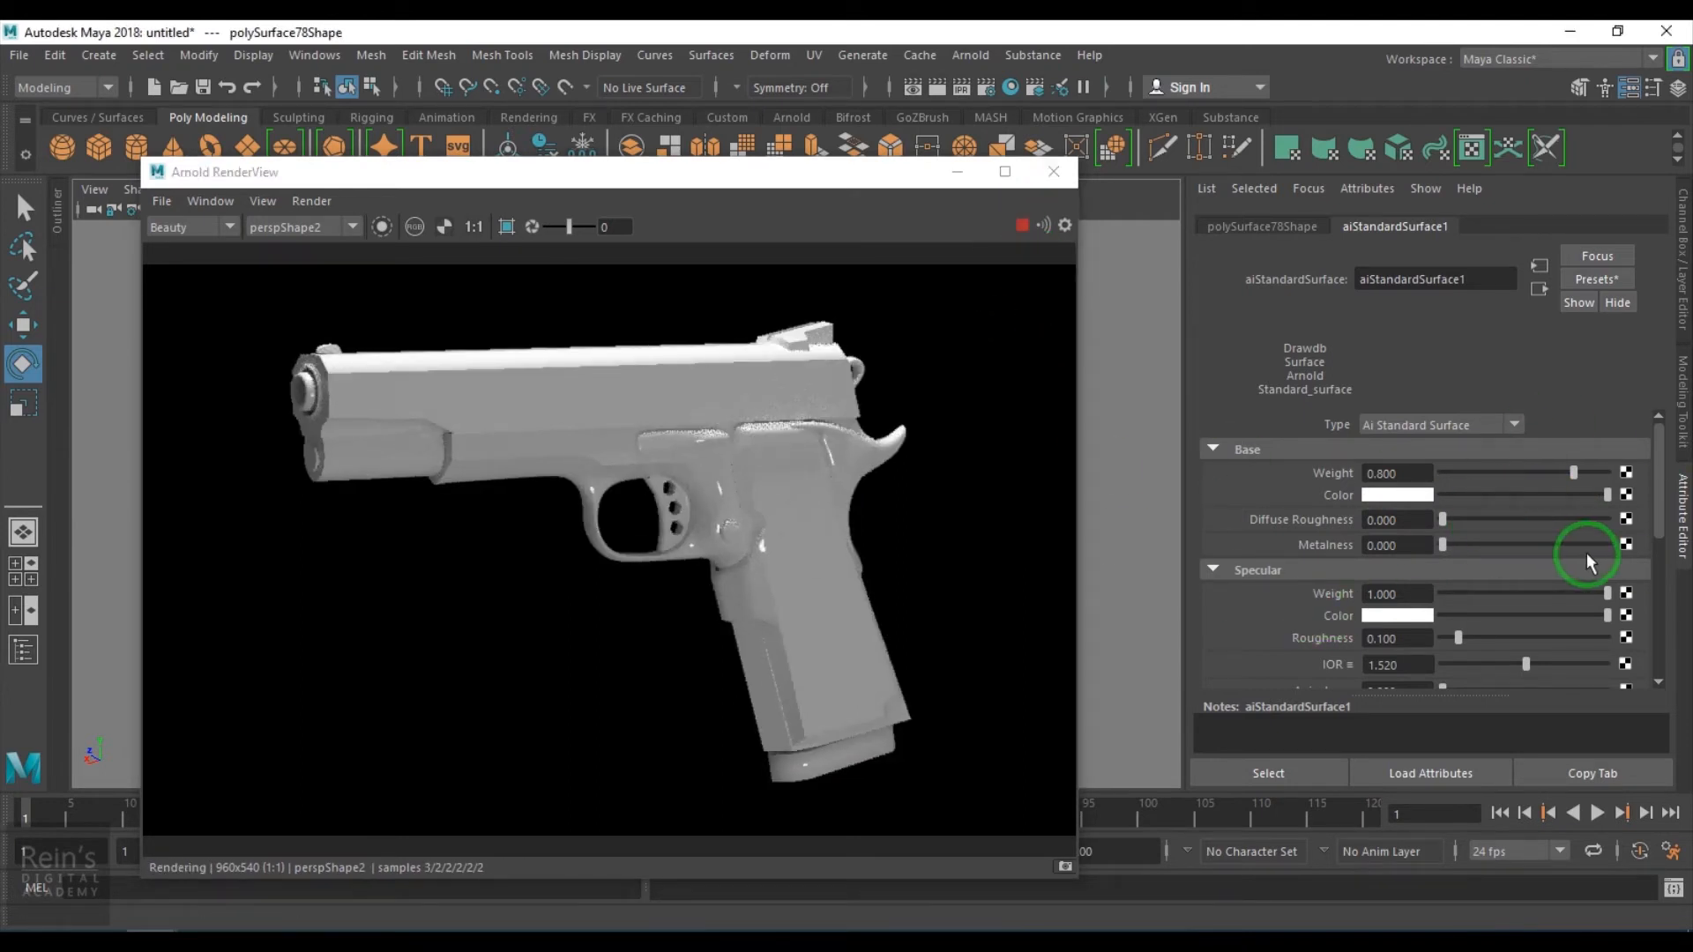
{"action": "left_click_drag", "start_coordinate": [1599, 539], "coordinate": [1615, 547]}
{"action": "left_click_drag", "start_coordinate": [1459, 638], "coordinate": [1519, 637]}
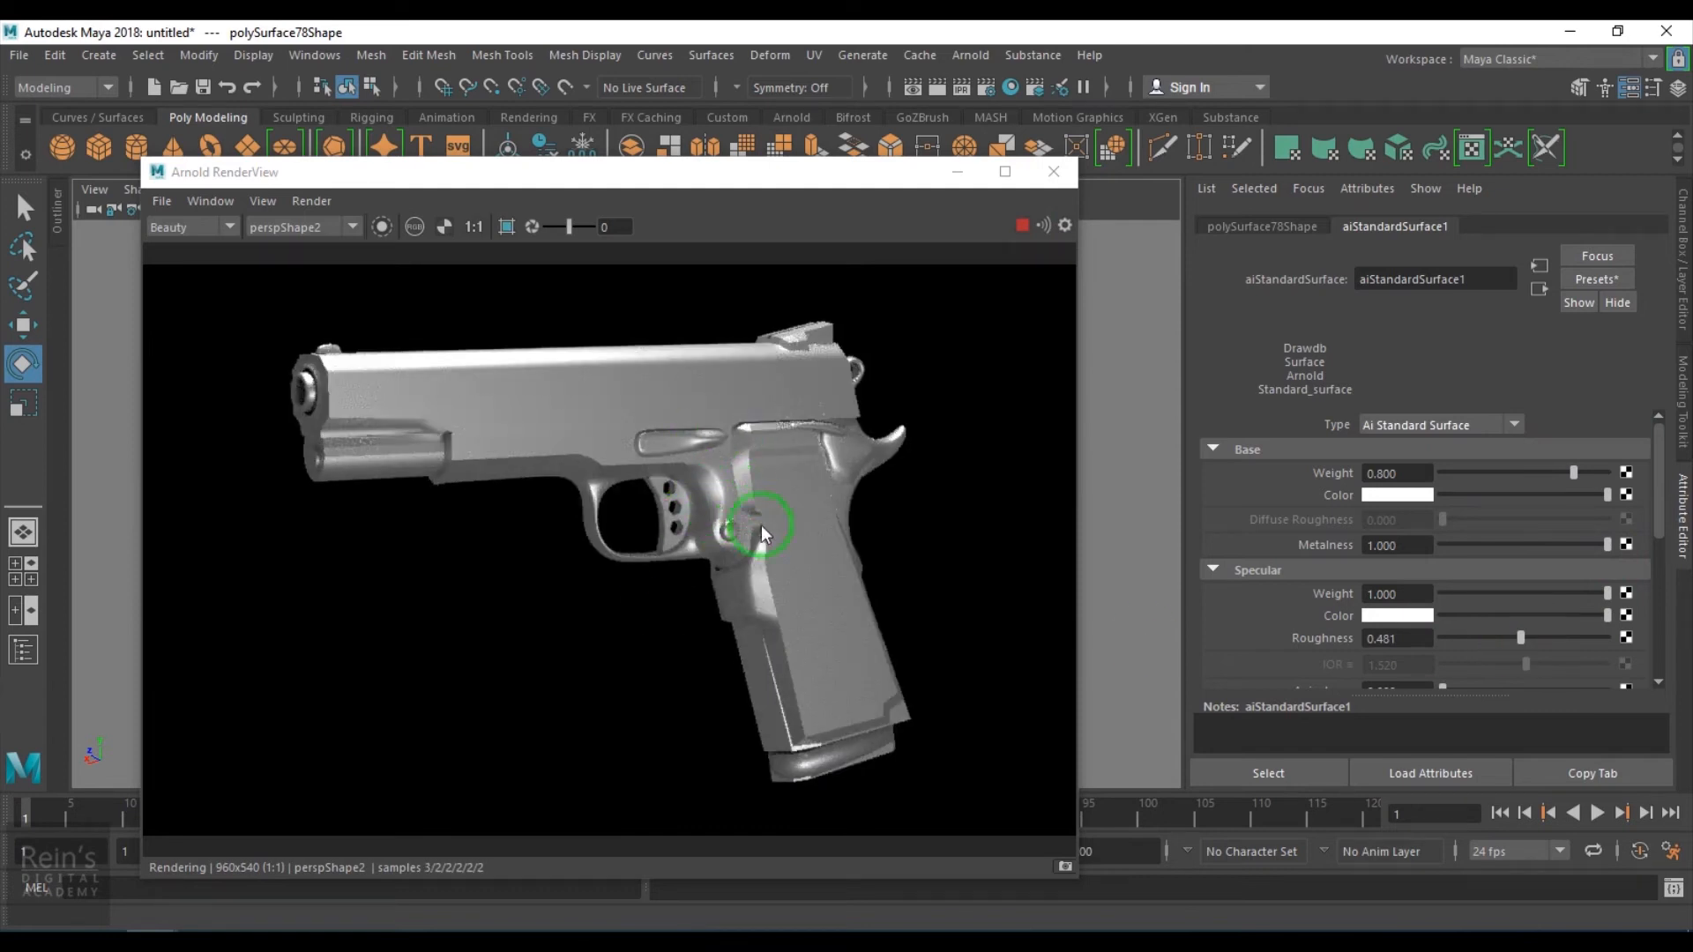
{"action": "left_click", "coordinate": [1020, 226]}
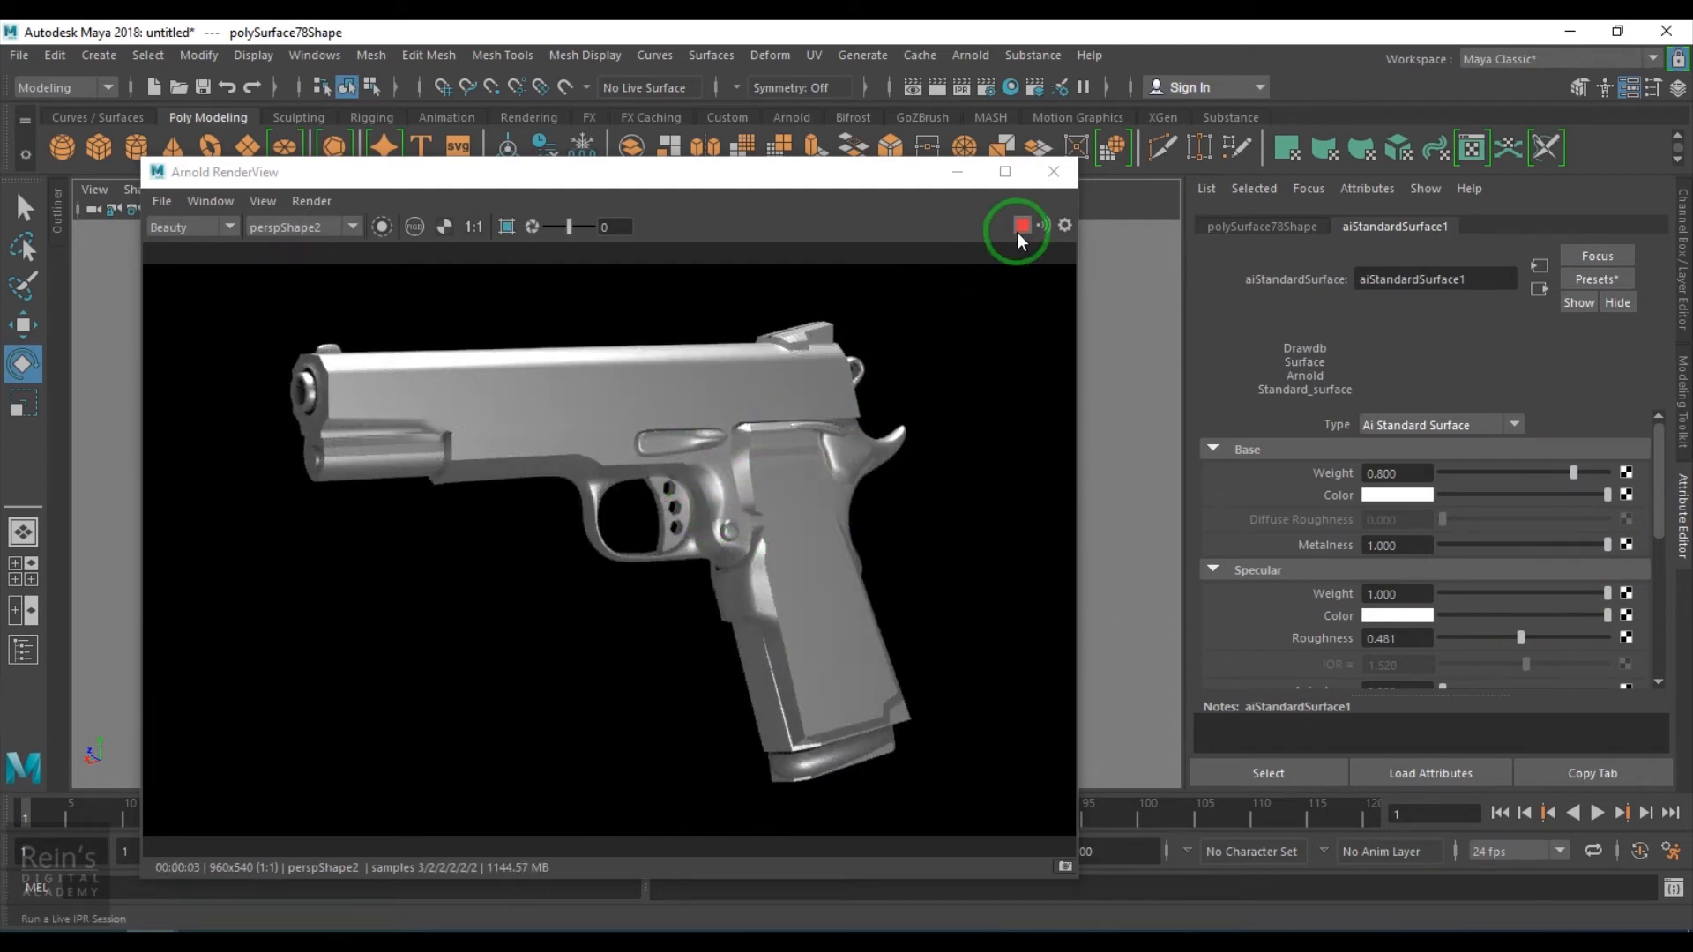
- Rename the pistol's material to metal_shader
{"action": "double_click", "coordinate": [1484, 278]}
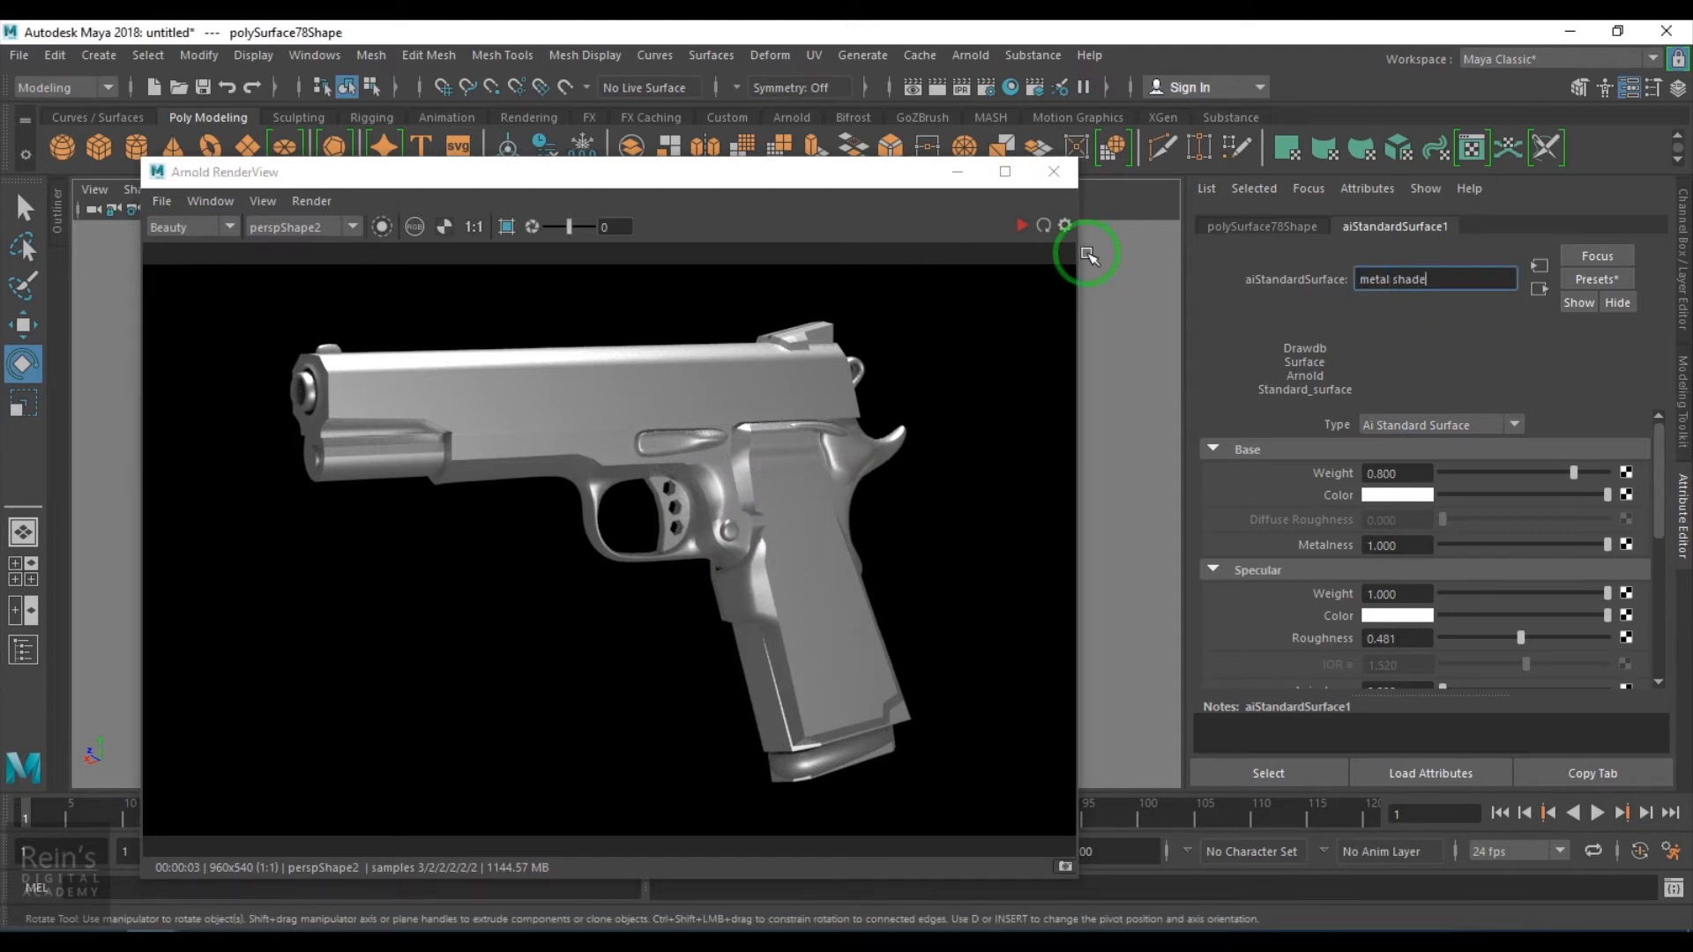
{"action": "key", "text": "Return"}
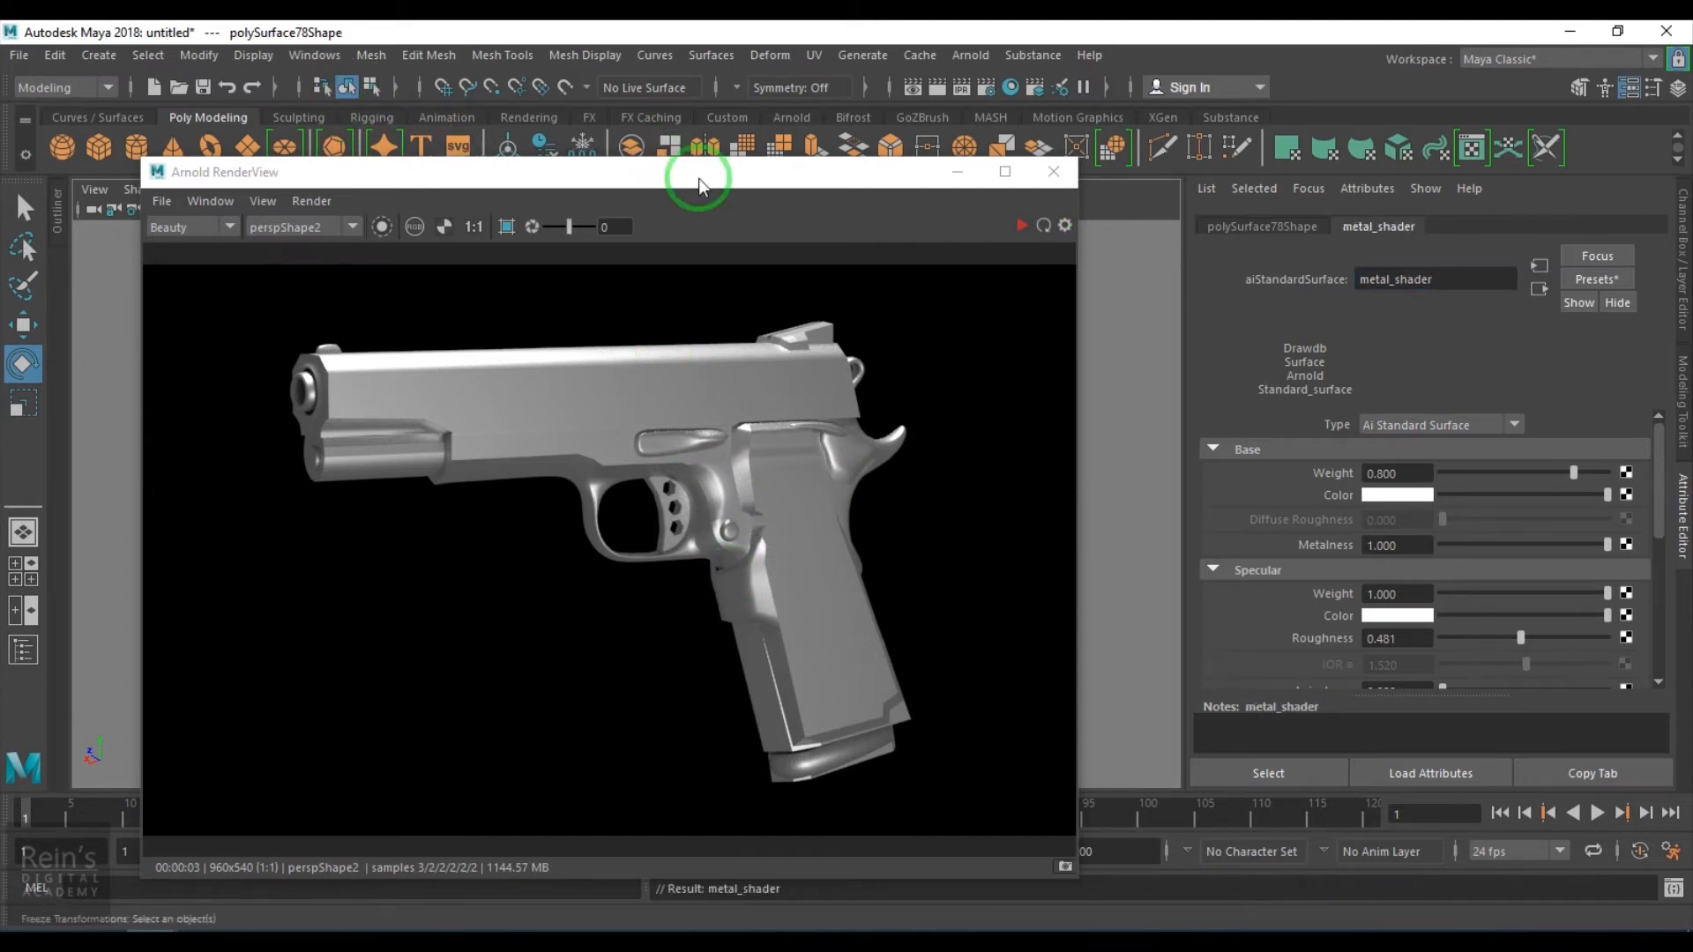
- Open the Hypershade and bring metal_shader into the node graph
{"action": "left_click", "coordinate": [1010, 85]}
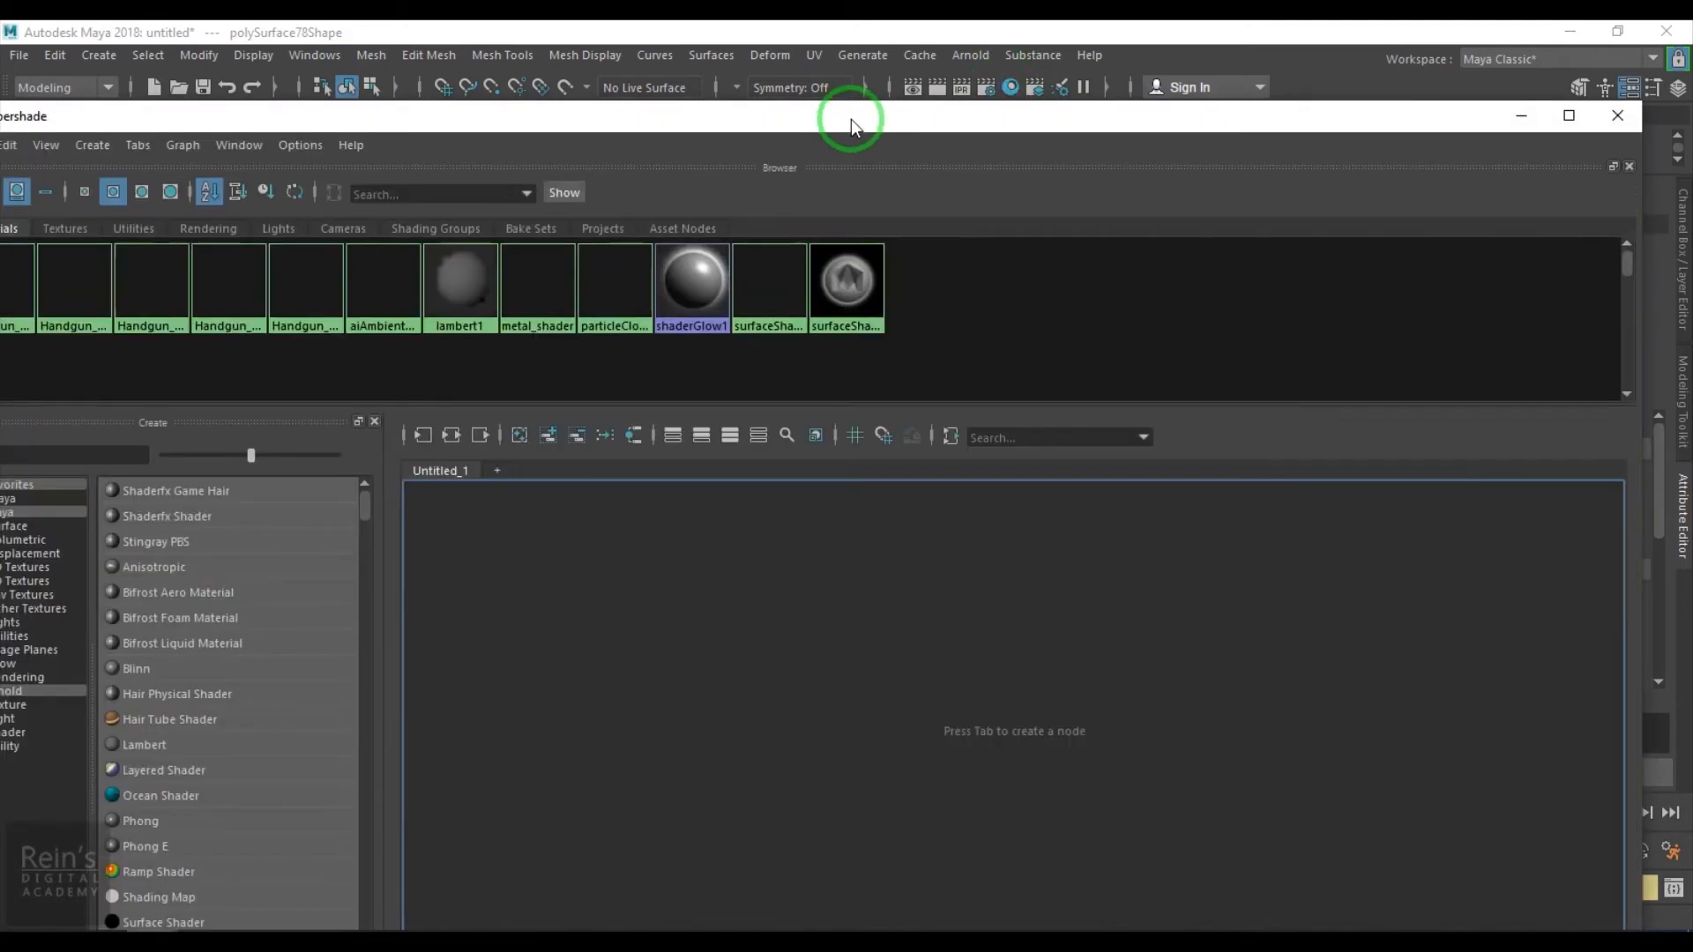
{"action": "left_click_drag", "start_coordinate": [850, 121], "coordinate": [1122, 151]}
{"action": "left_click", "coordinate": [336, 258]}
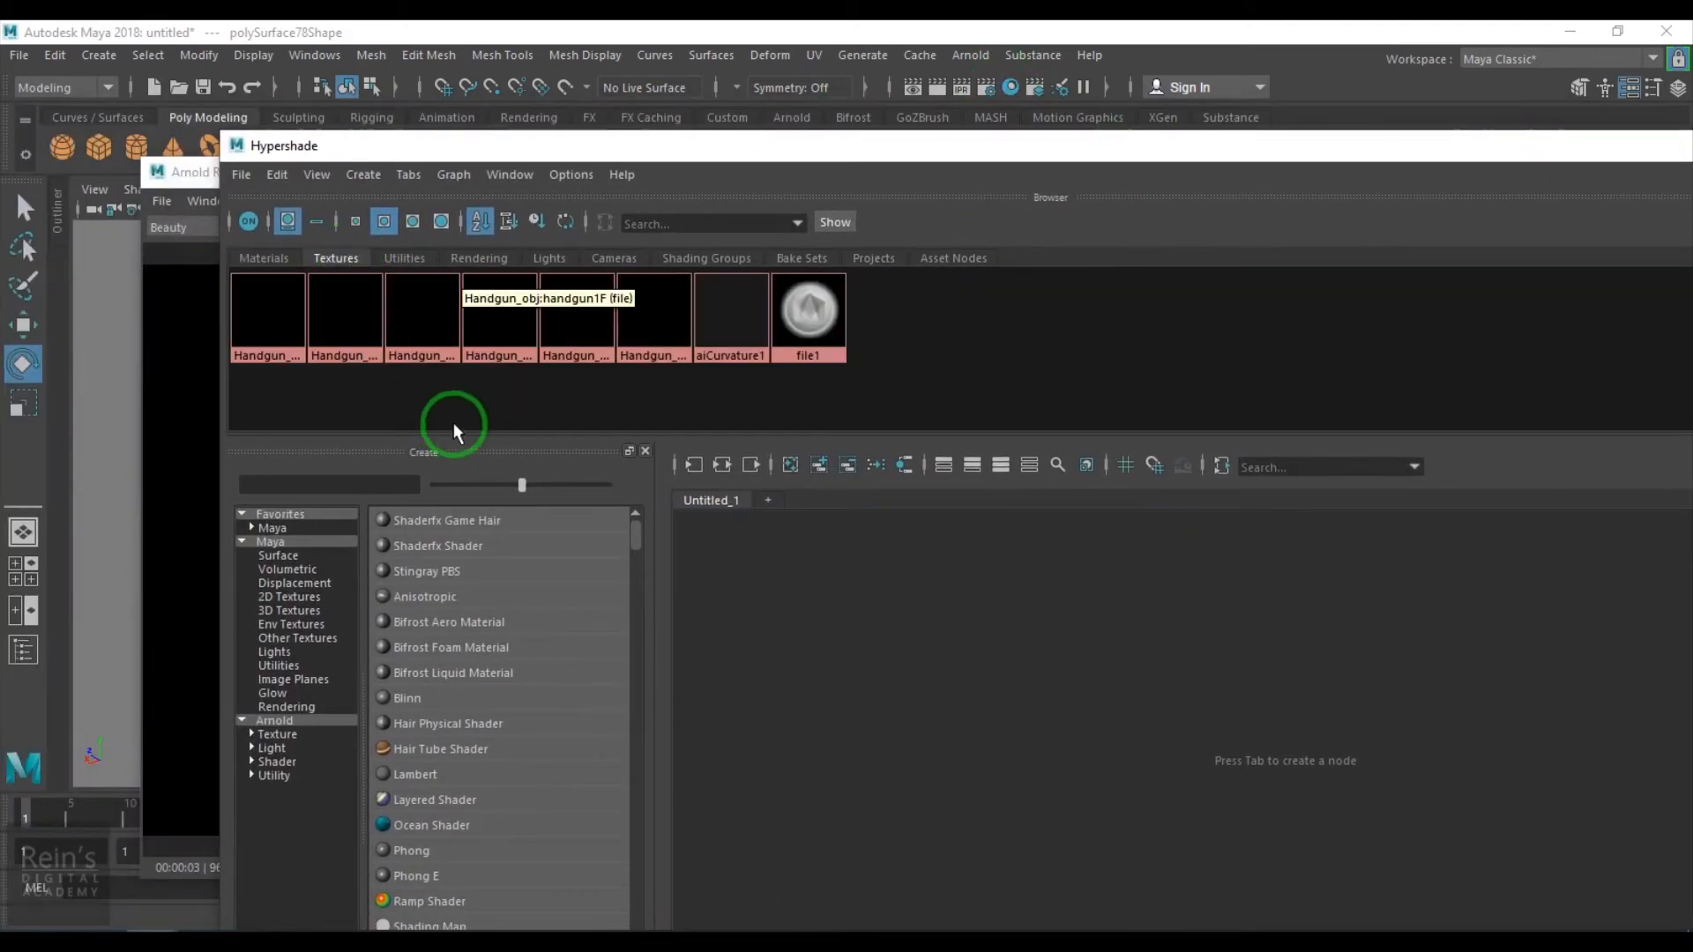
{"action": "left_click", "coordinate": [276, 256]}
{"action": "left_click", "coordinate": [832, 520]}
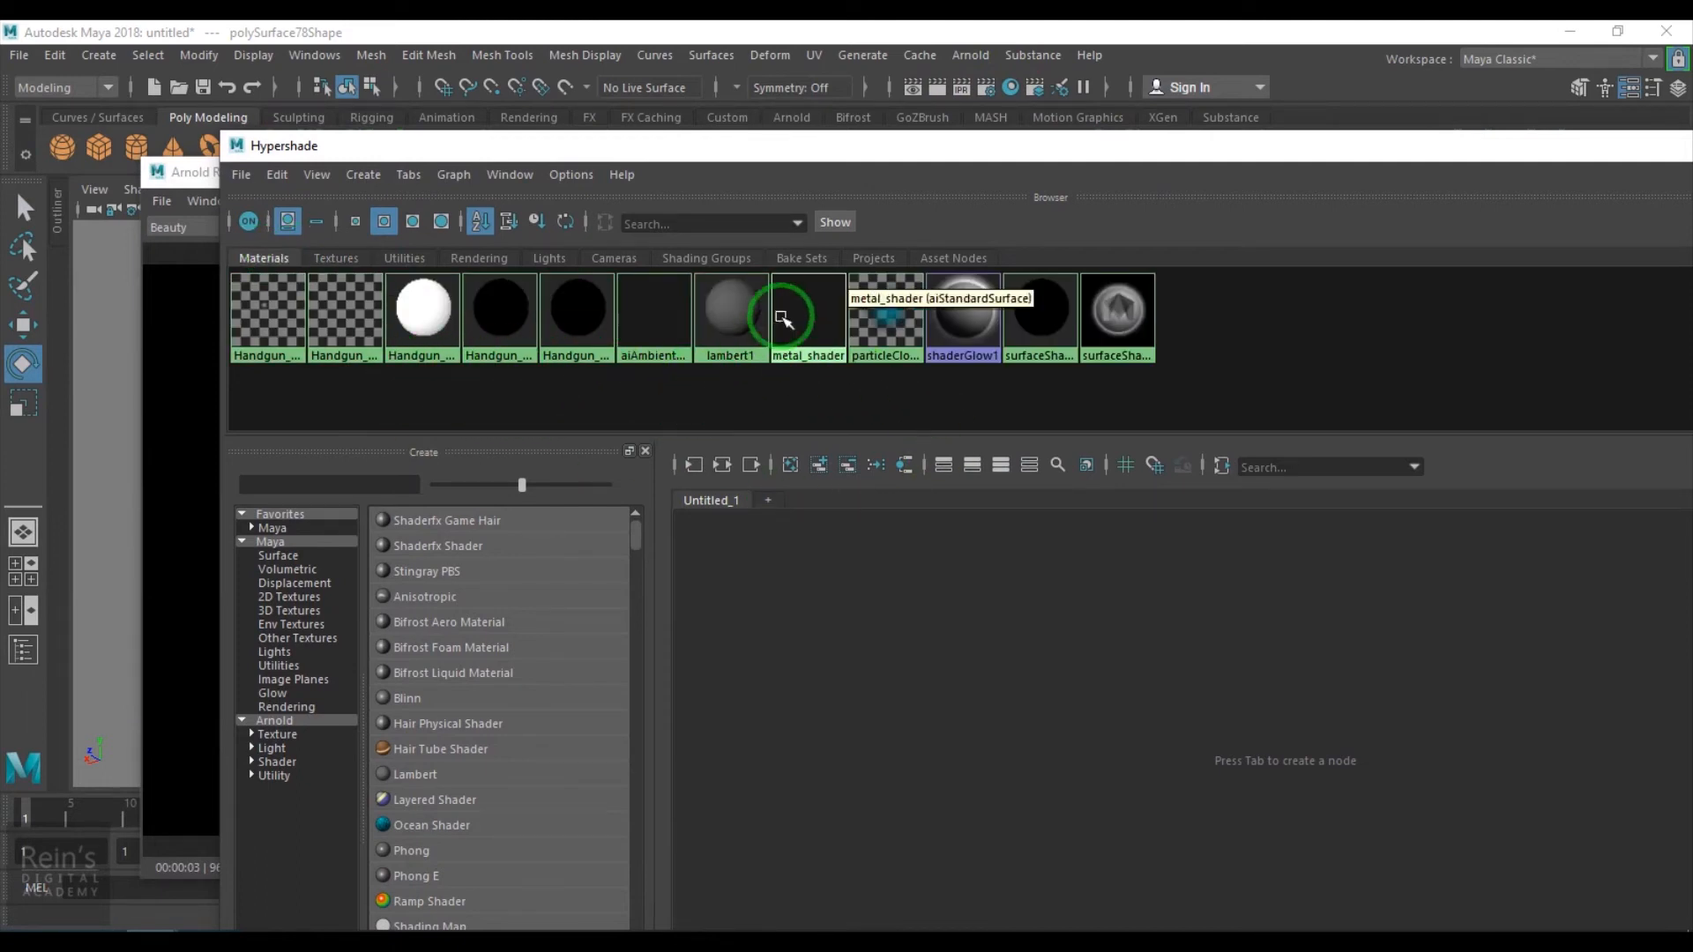
{"action": "middle_click_drag", "start_coordinate": [807, 329], "coordinate": [928, 635]}
{"action": "middle_click_drag", "start_coordinate": [1040, 531], "coordinate": [1331, 688], "text": "alt"}
{"action": "left_click_drag", "start_coordinate": [854, 148], "coordinate": [759, 180]}
- Delete unused shading nodes from the Hypershade
{"action": "left_click", "coordinate": [313, 164]}
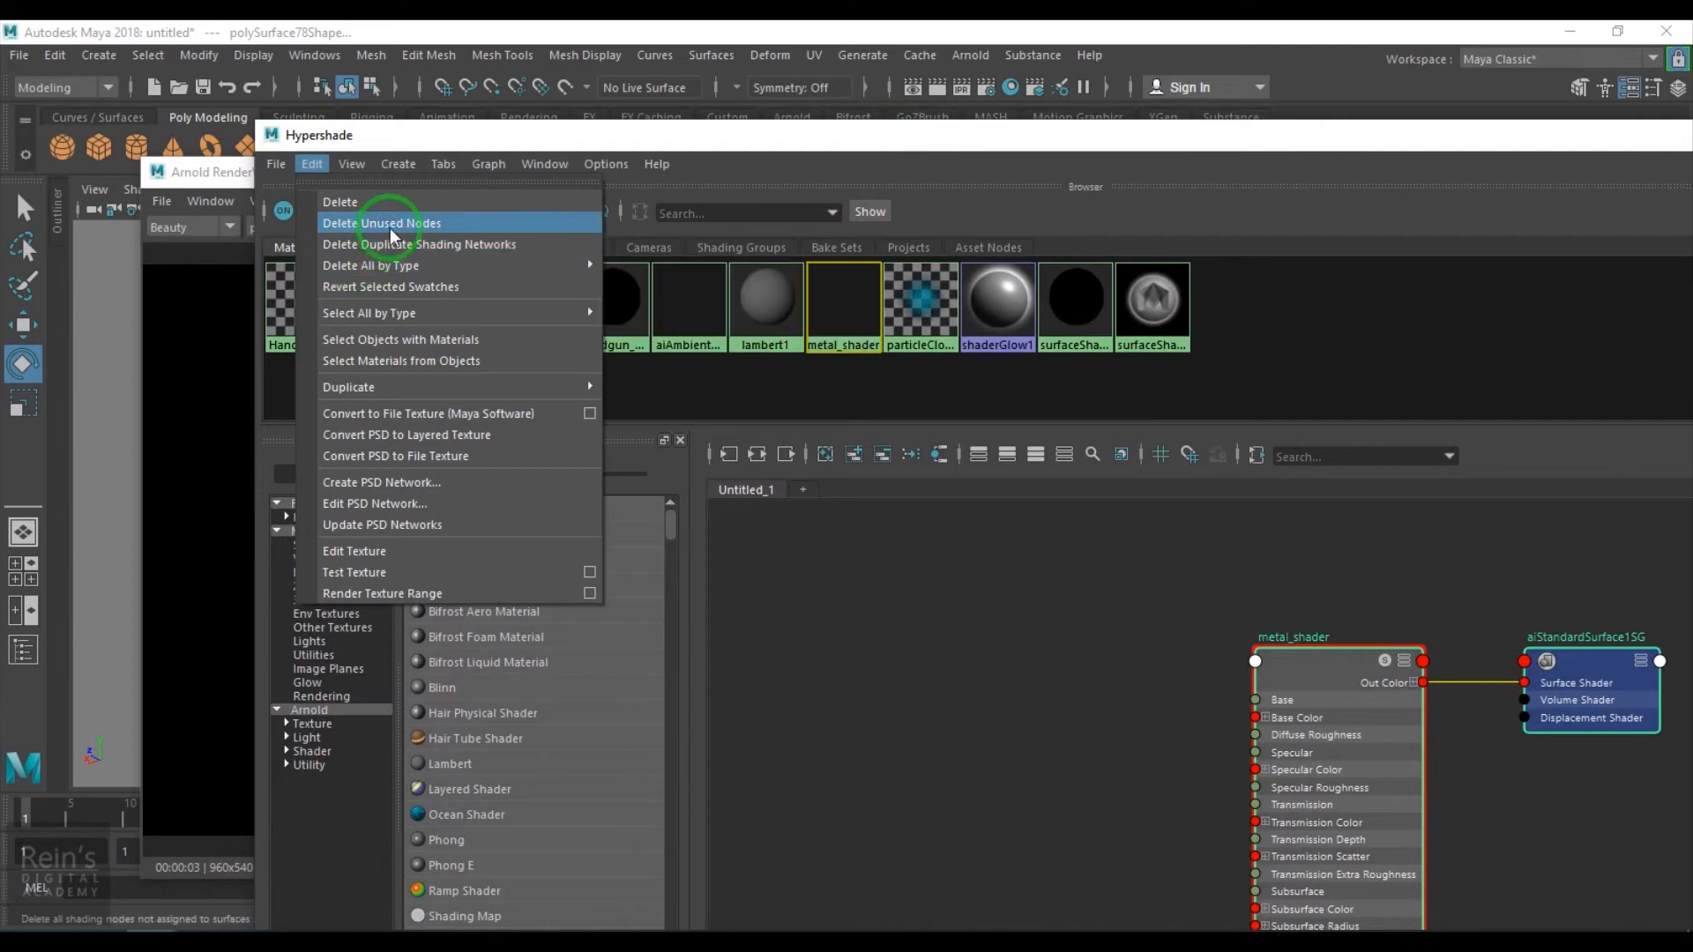
{"action": "left_click", "coordinate": [391, 225]}
{"action": "left_click", "coordinate": [371, 248]}
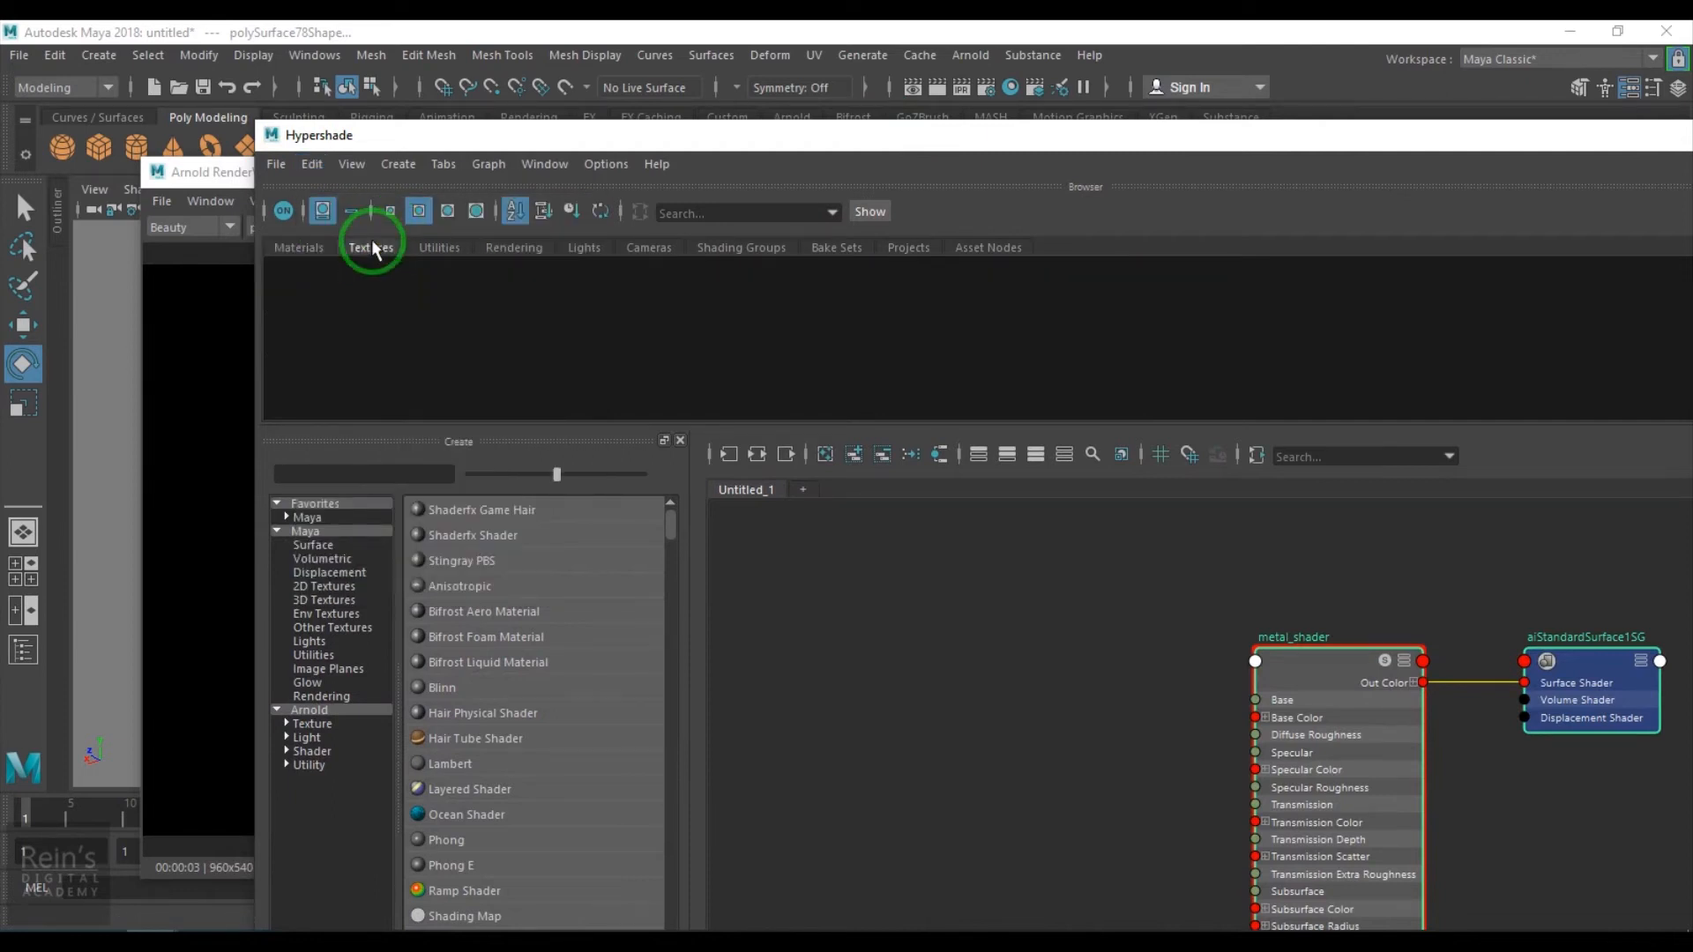
{"action": "left_click", "coordinate": [312, 248]}
- Select the pistol and assign it a new aiStandardSurface material
{"action": "left_click", "coordinate": [933, 692]}
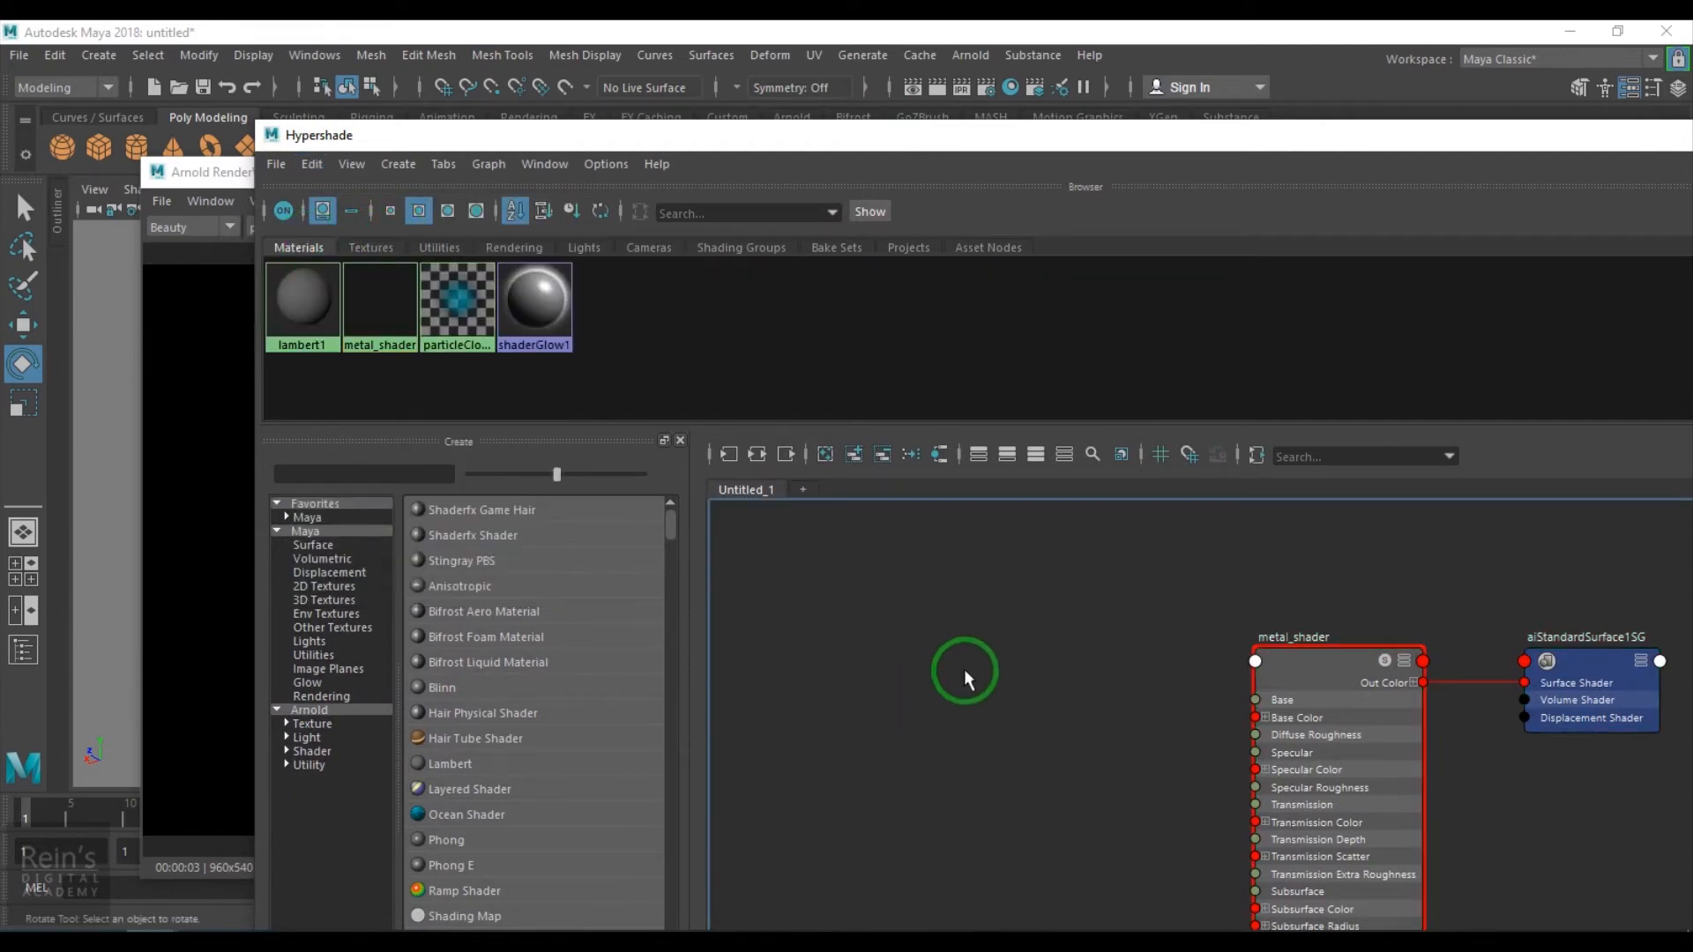
{"action": "left_click_drag", "start_coordinate": [1020, 134], "coordinate": [901, 898]}
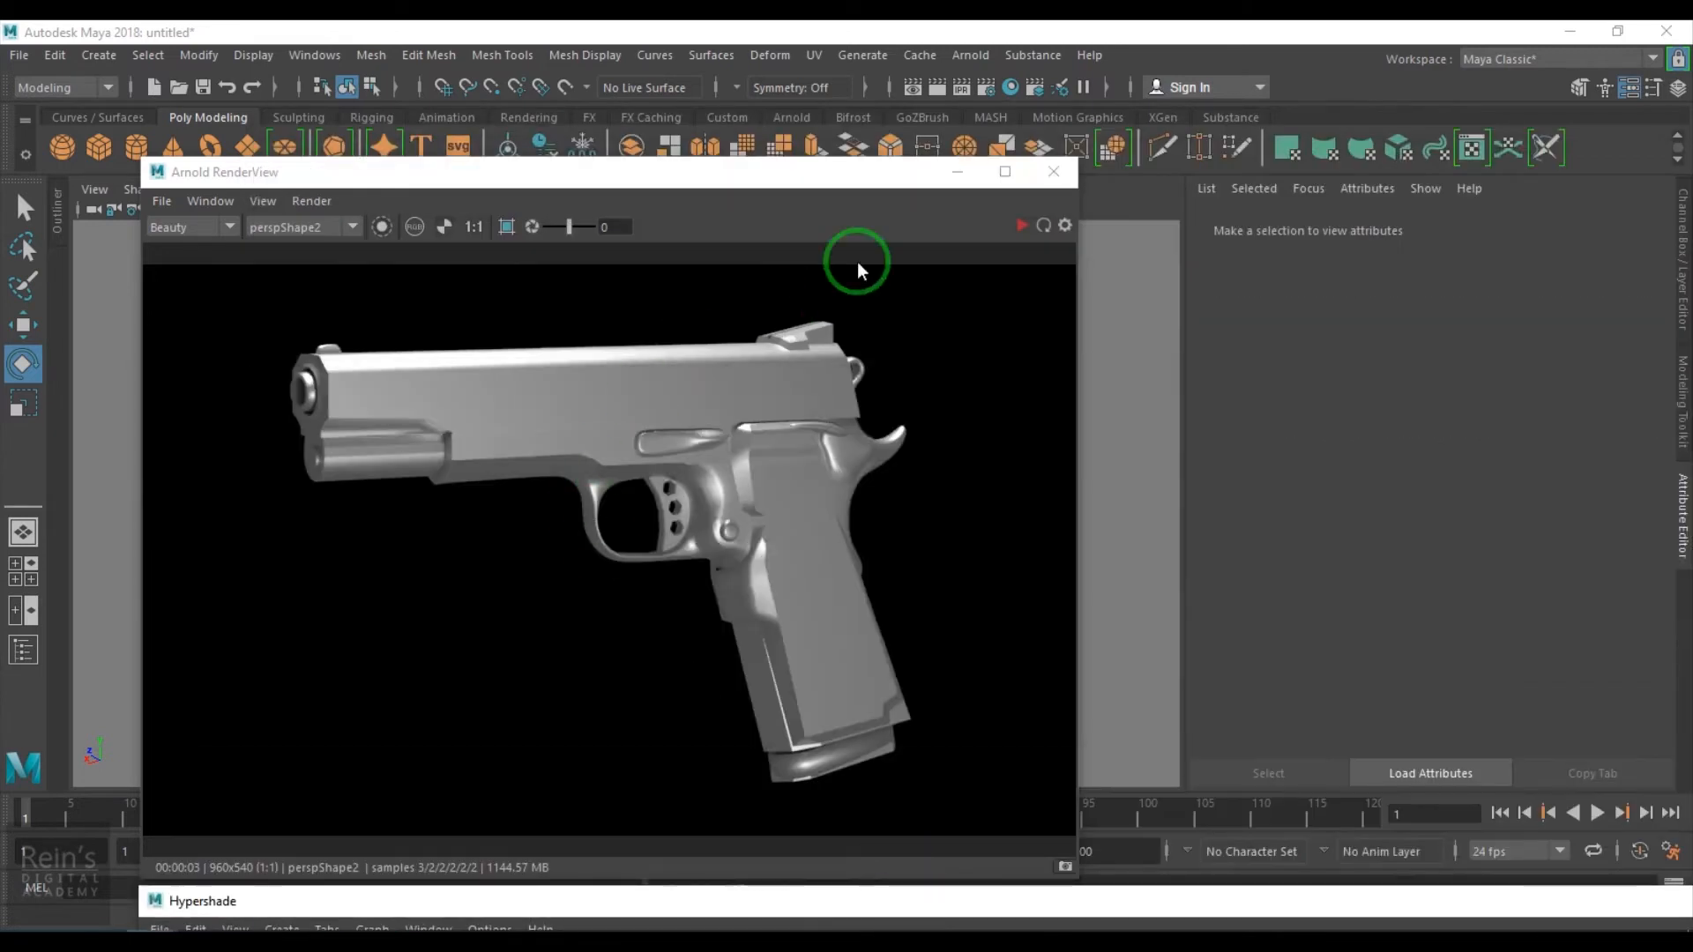
{"action": "left_click", "coordinate": [973, 179]}
{"action": "left_click", "coordinate": [541, 406]}
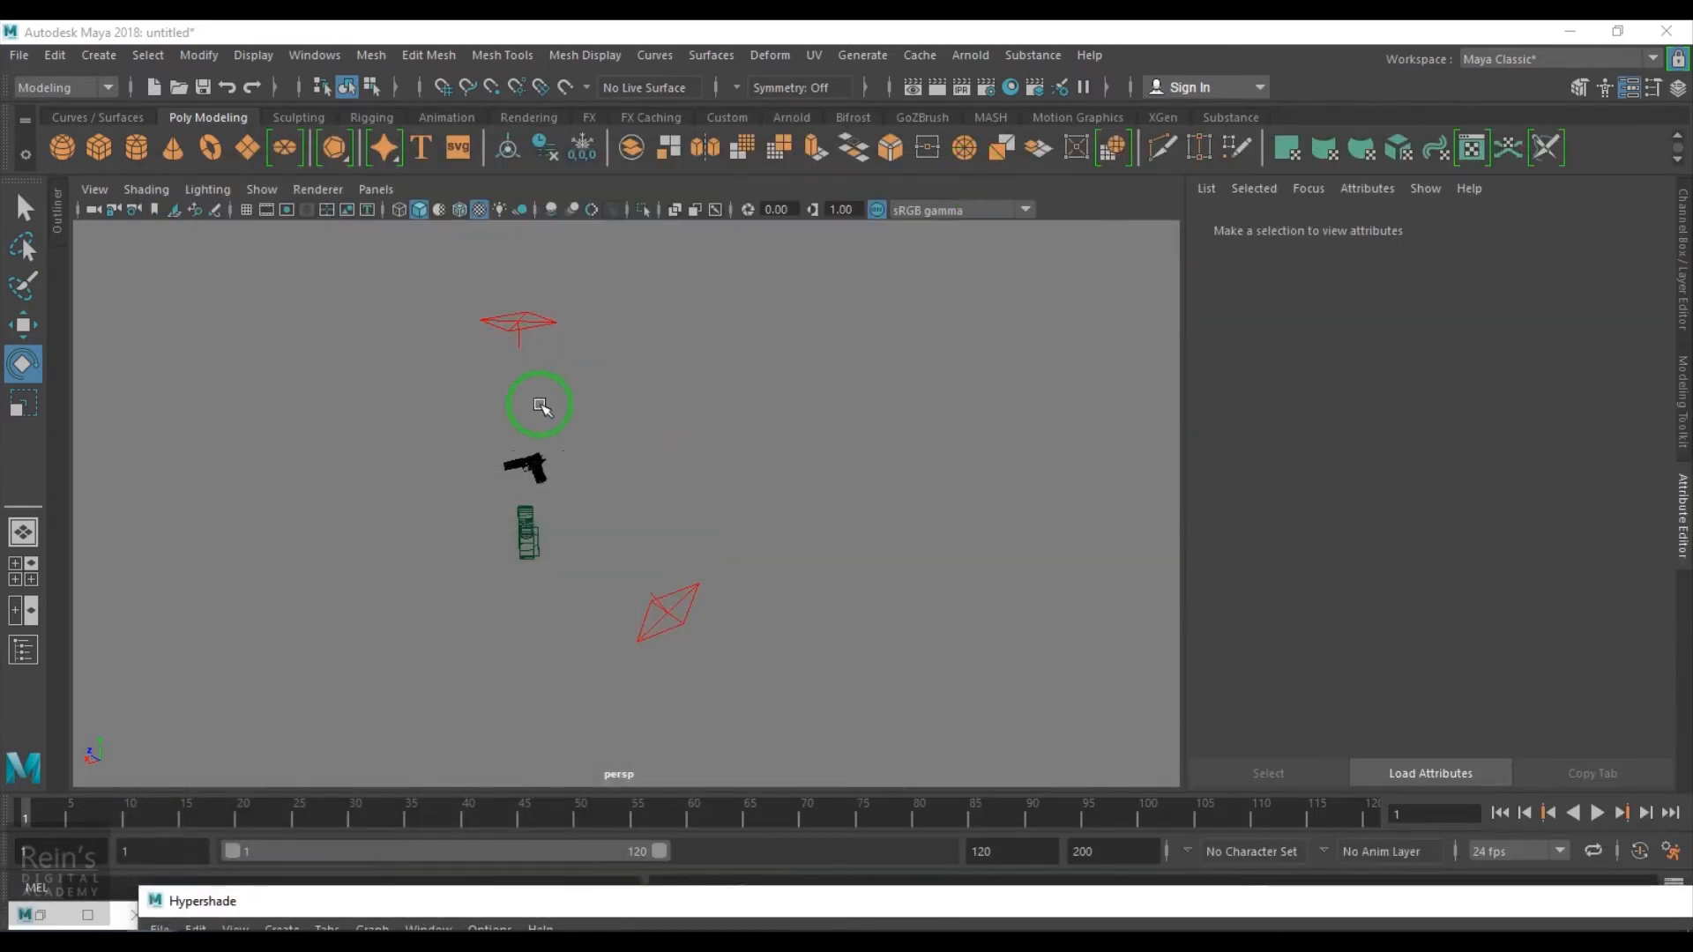
{"action": "left_click", "coordinate": [525, 471]}
{"action": "right_click", "coordinate": [590, 488]}
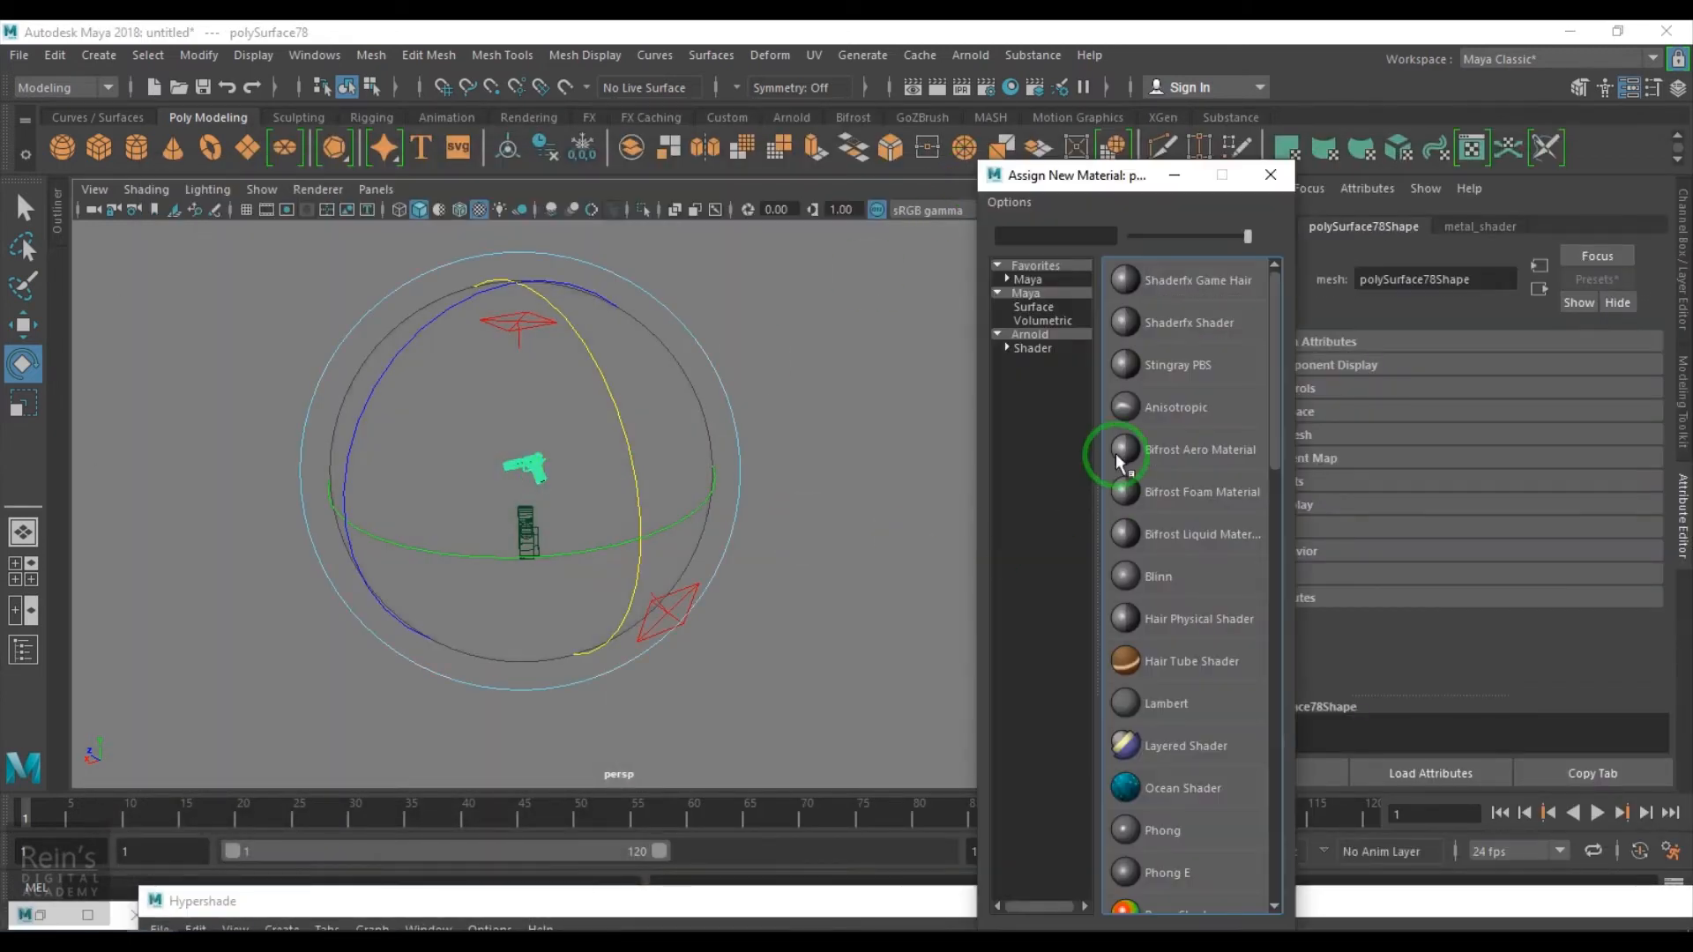
{"action": "left_click", "coordinate": [1060, 348]}
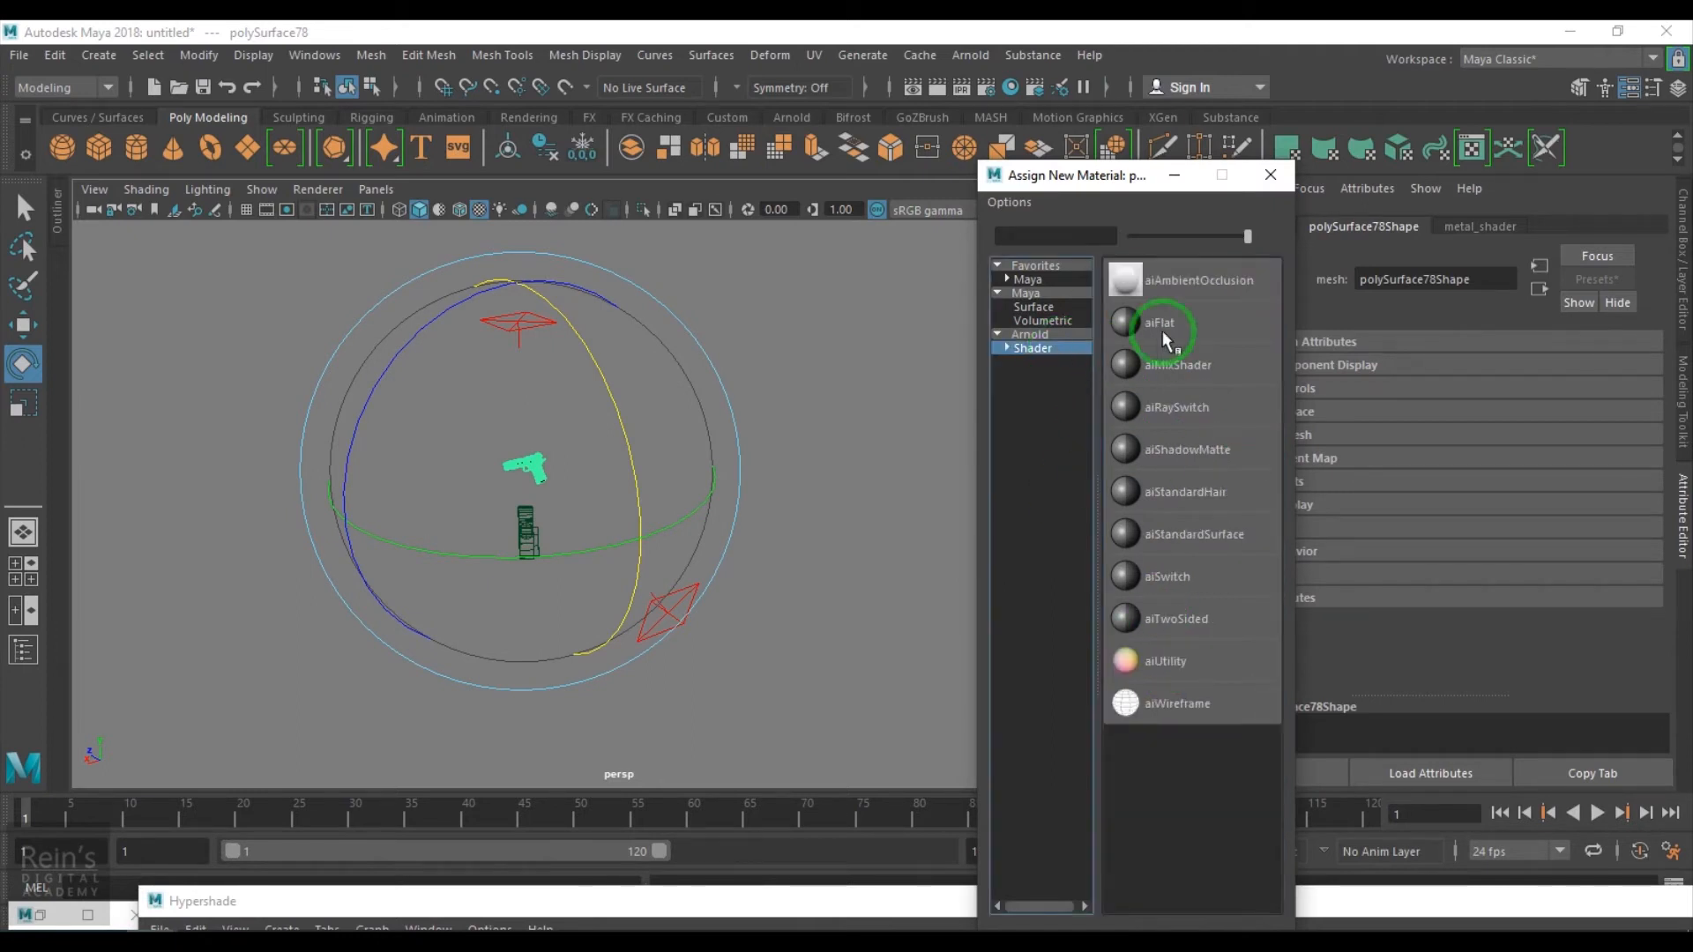
{"action": "left_click", "coordinate": [1208, 535]}
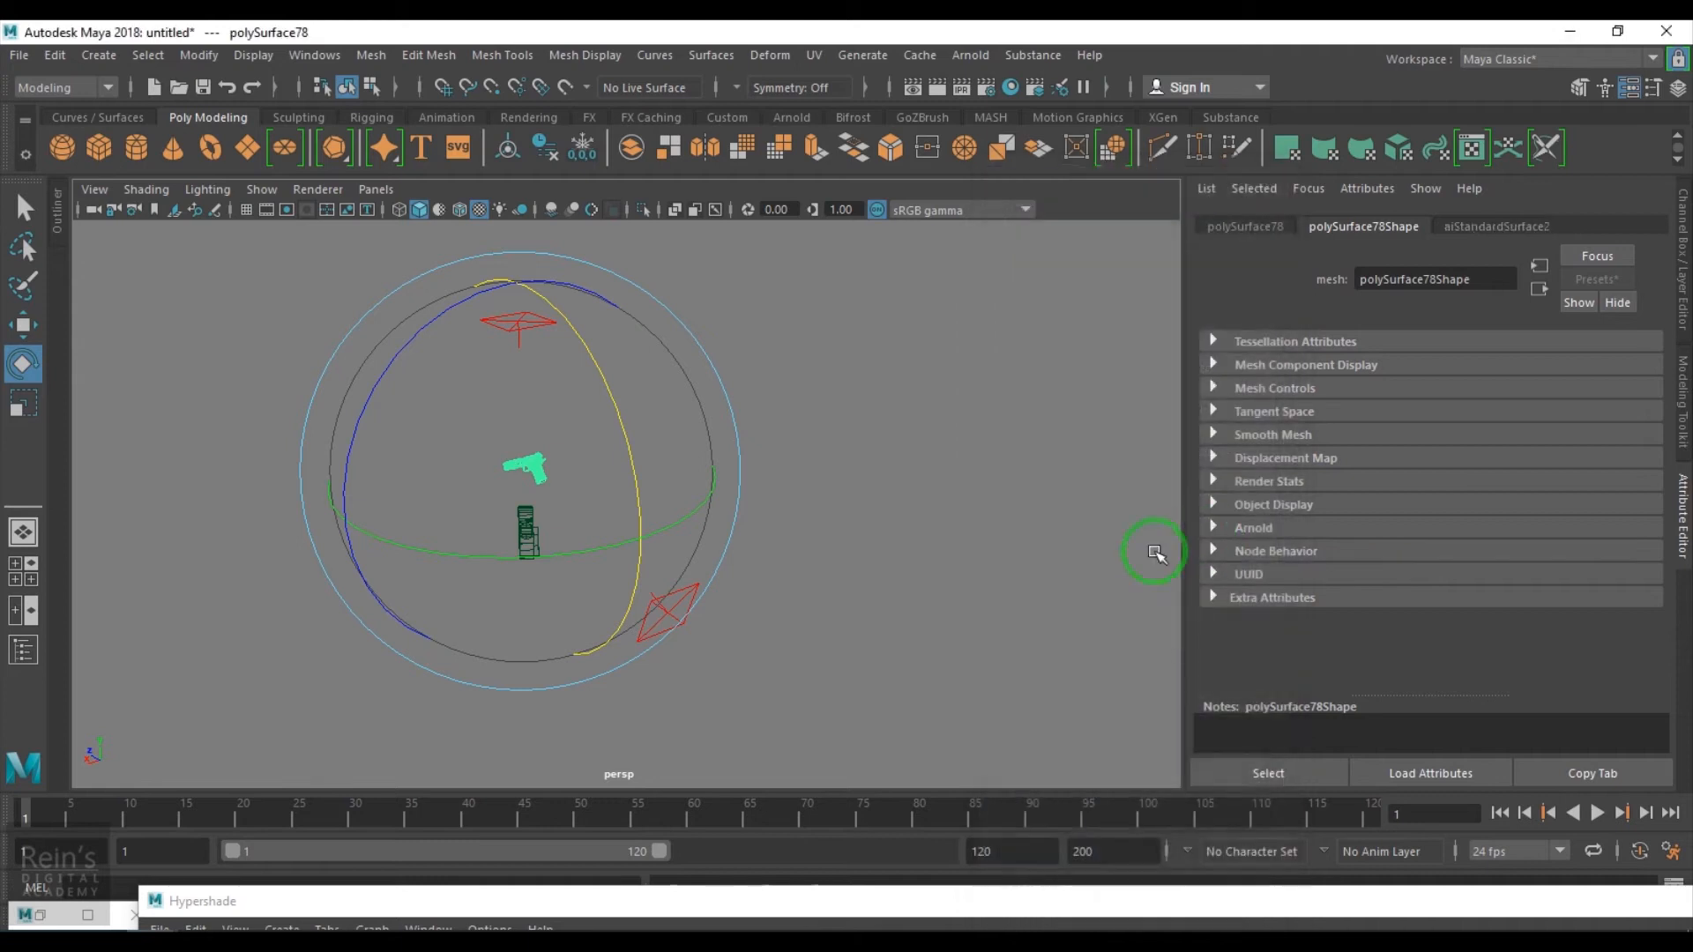
- Restore the Arnold RenderView and re-render the pistol with the new material
{"action": "left_click_drag", "start_coordinate": [690, 908], "coordinate": [803, 524]}
{"action": "left_click_drag", "start_coordinate": [1590, 519], "coordinate": [1336, 541]}
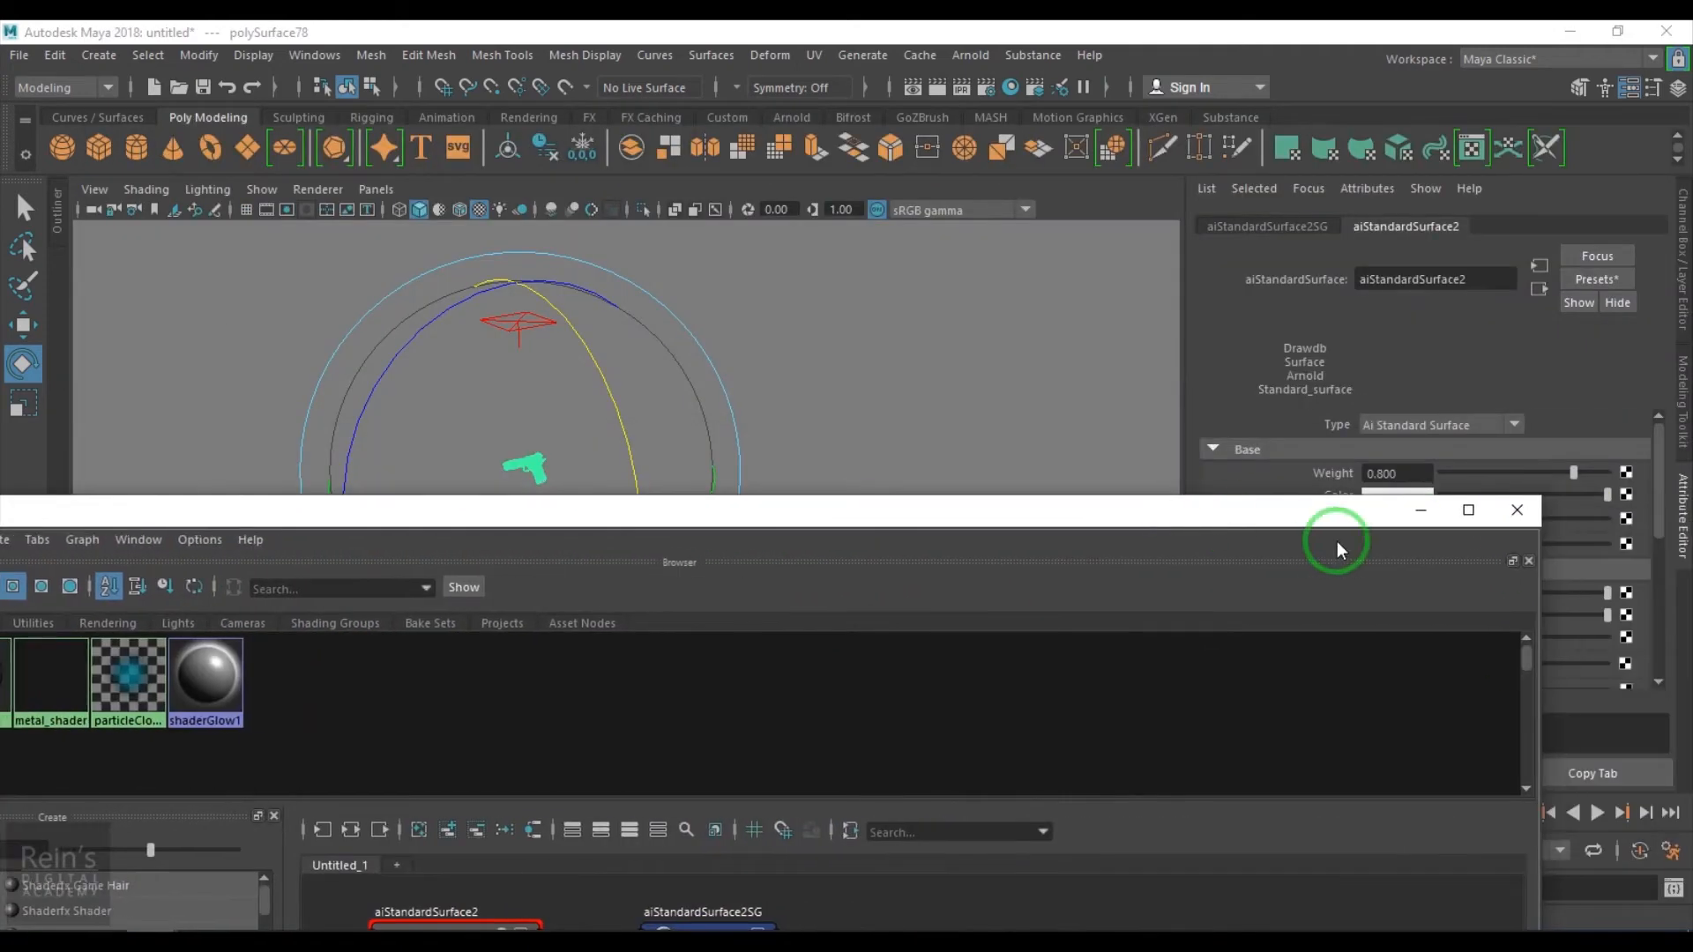
{"action": "left_click", "coordinate": [1414, 511]}
{"action": "left_click", "coordinate": [60, 913]}
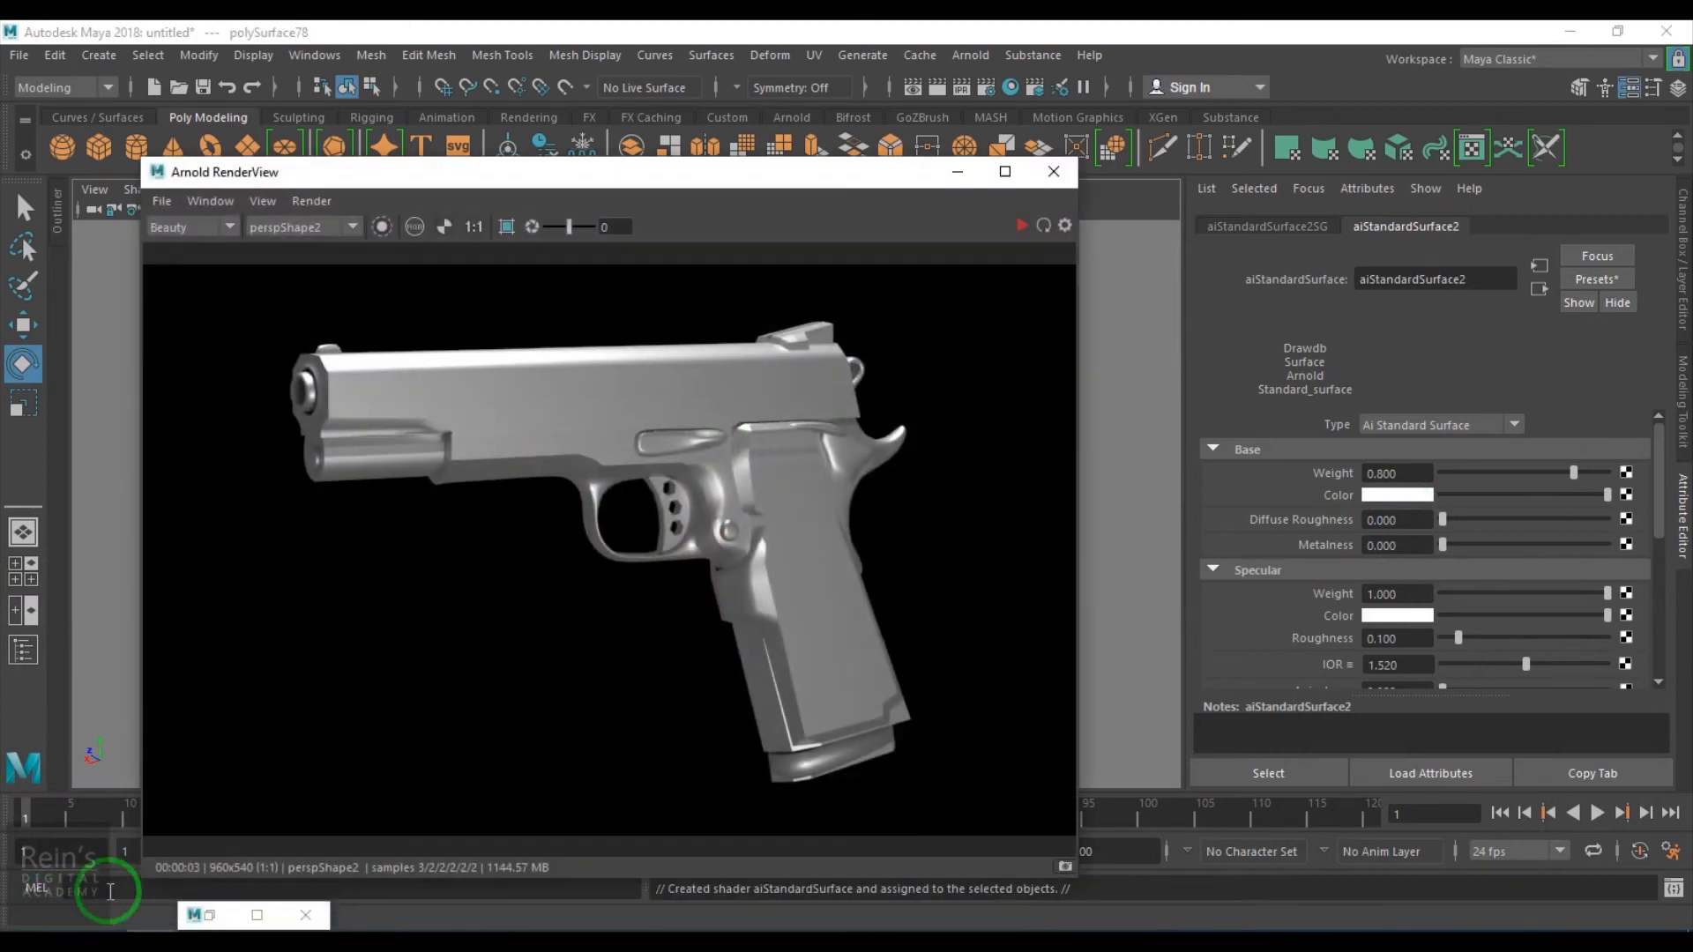
{"action": "left_click", "coordinate": [1020, 226]}
{"action": "scroll", "coordinate": [742, 569], "scroll_direction": "up", "scroll_amount": 2}
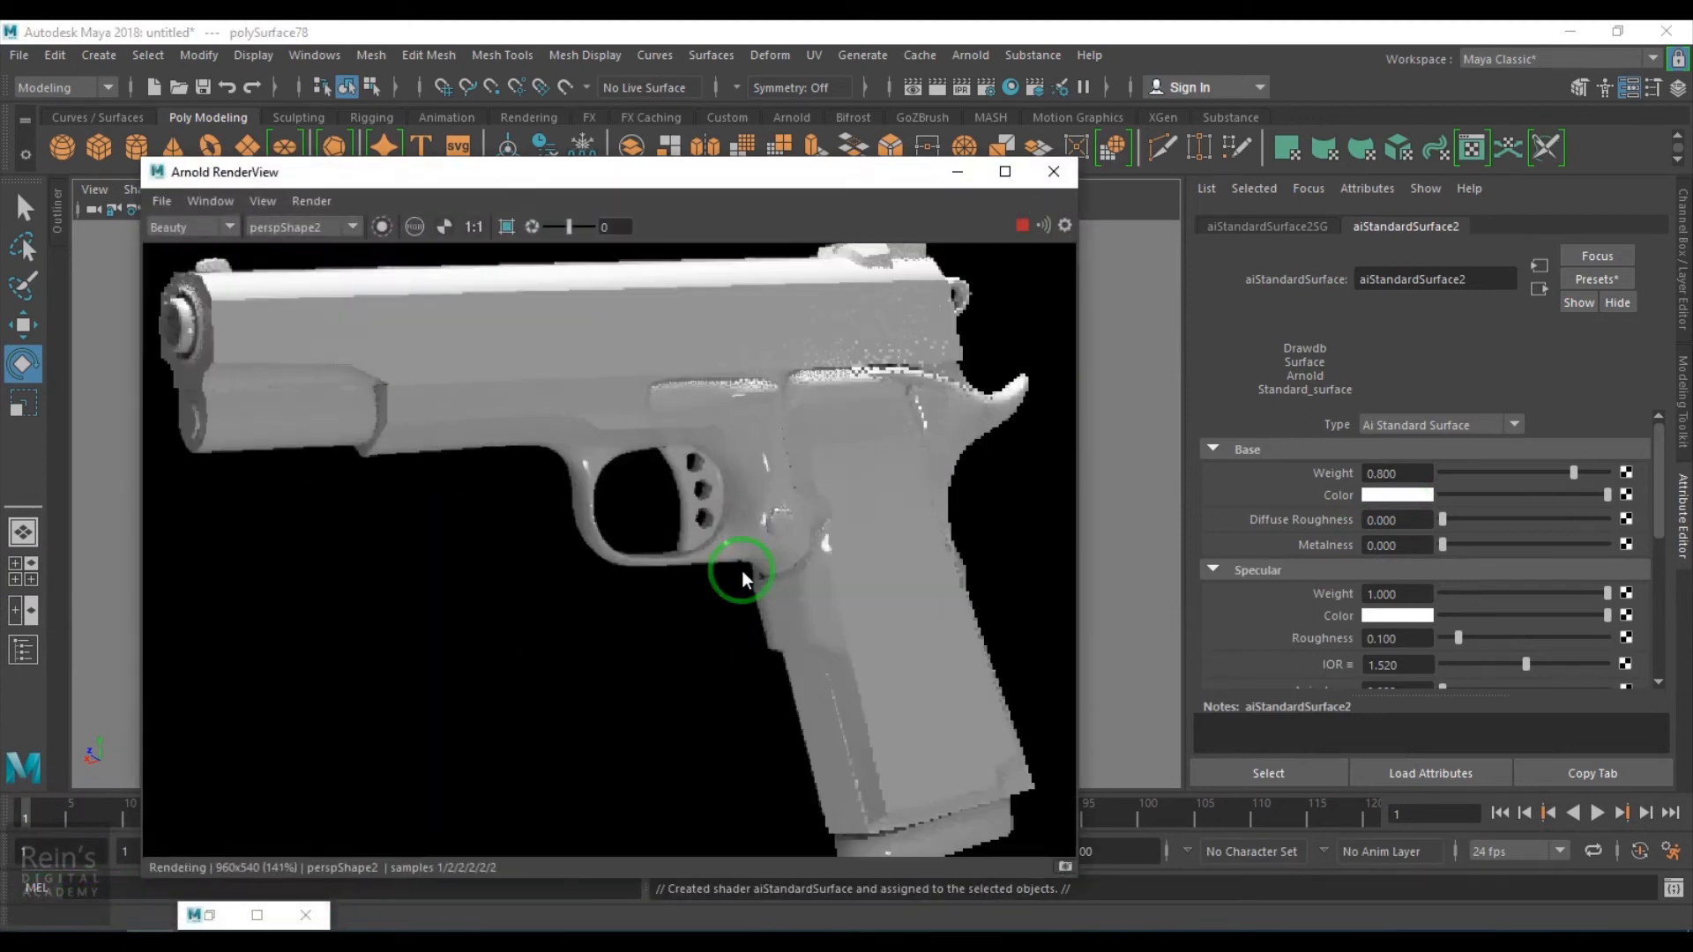
- Darken the new material's base Color and set its specular Roughness to about 0.29
{"action": "left_click_drag", "start_coordinate": [1603, 500], "coordinate": [1447, 499]}
{"action": "left_click_drag", "start_coordinate": [1458, 637], "coordinate": [1489, 640]}
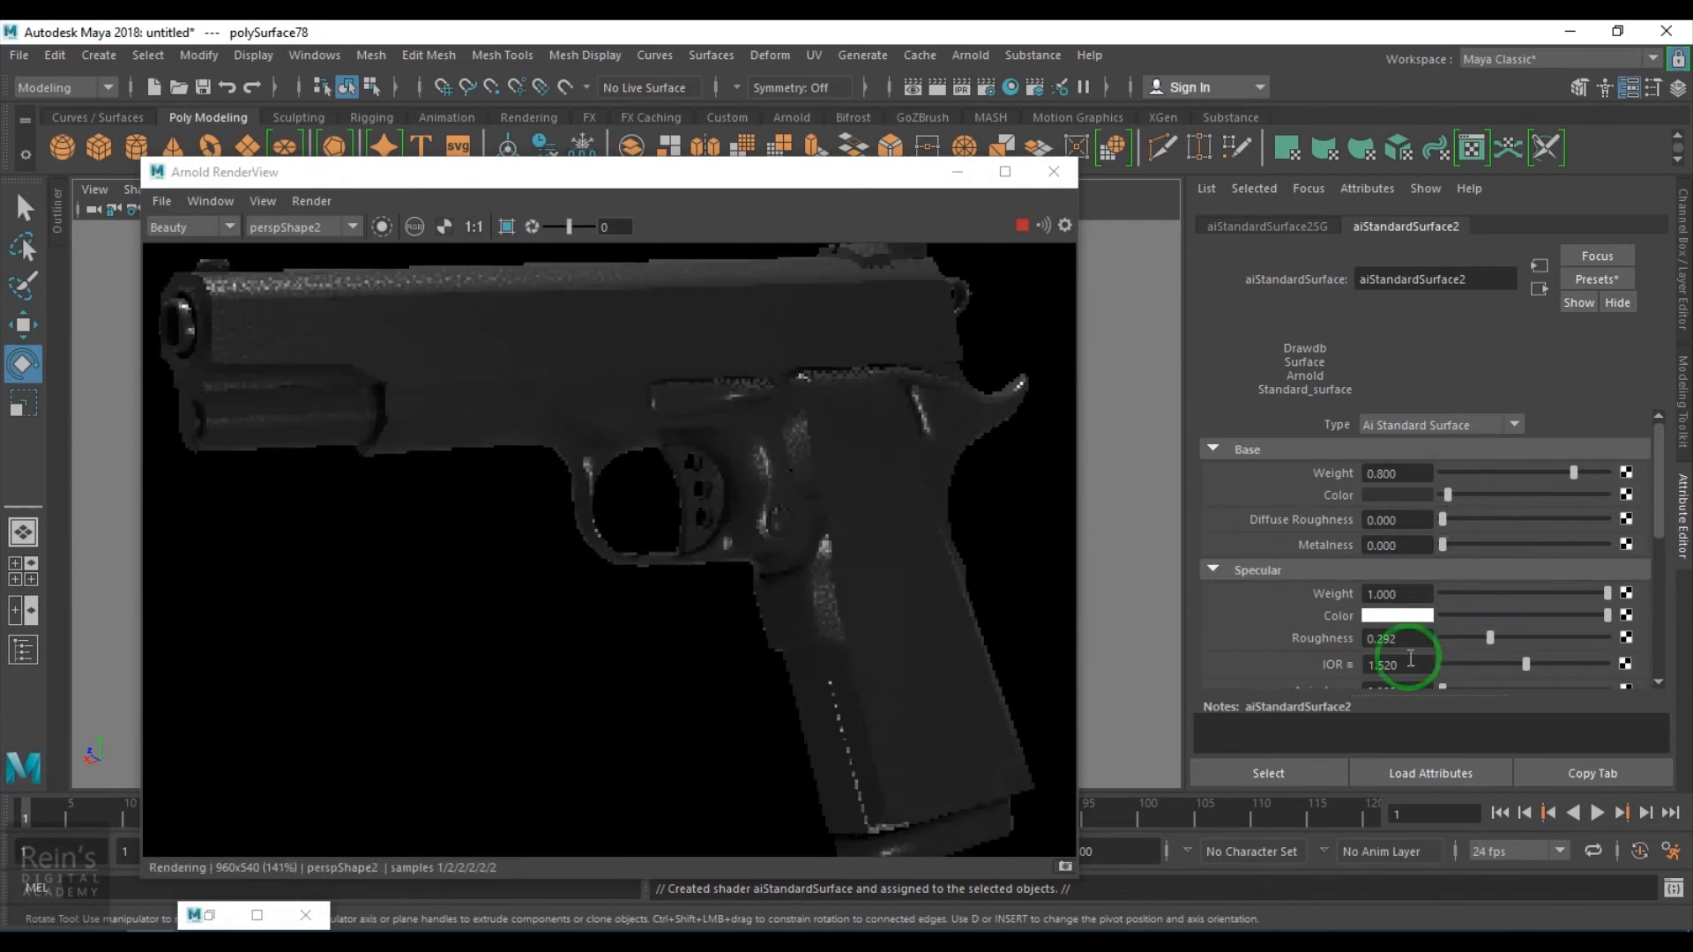
- Select the area light beside the pistol, move it up and rotate it toward the pistol
{"action": "left_click_drag", "start_coordinate": [800, 546], "coordinate": [762, 451], "text": "alt"}
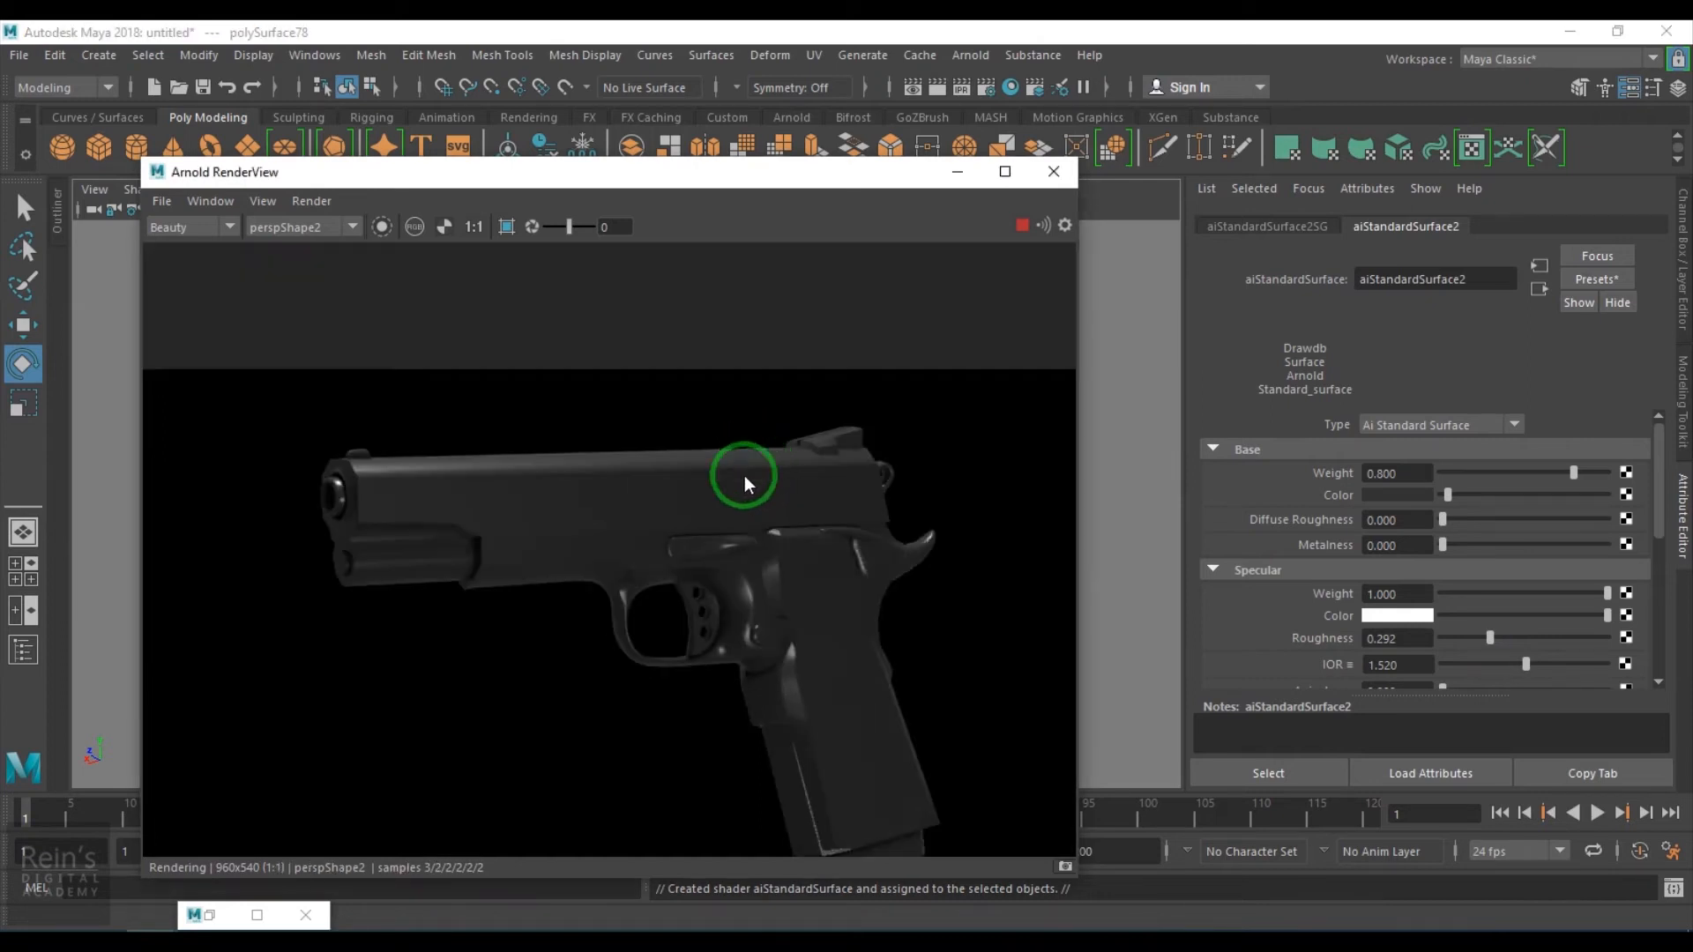
{"action": "left_click_drag", "start_coordinate": [789, 179], "coordinate": [1410, 104]}
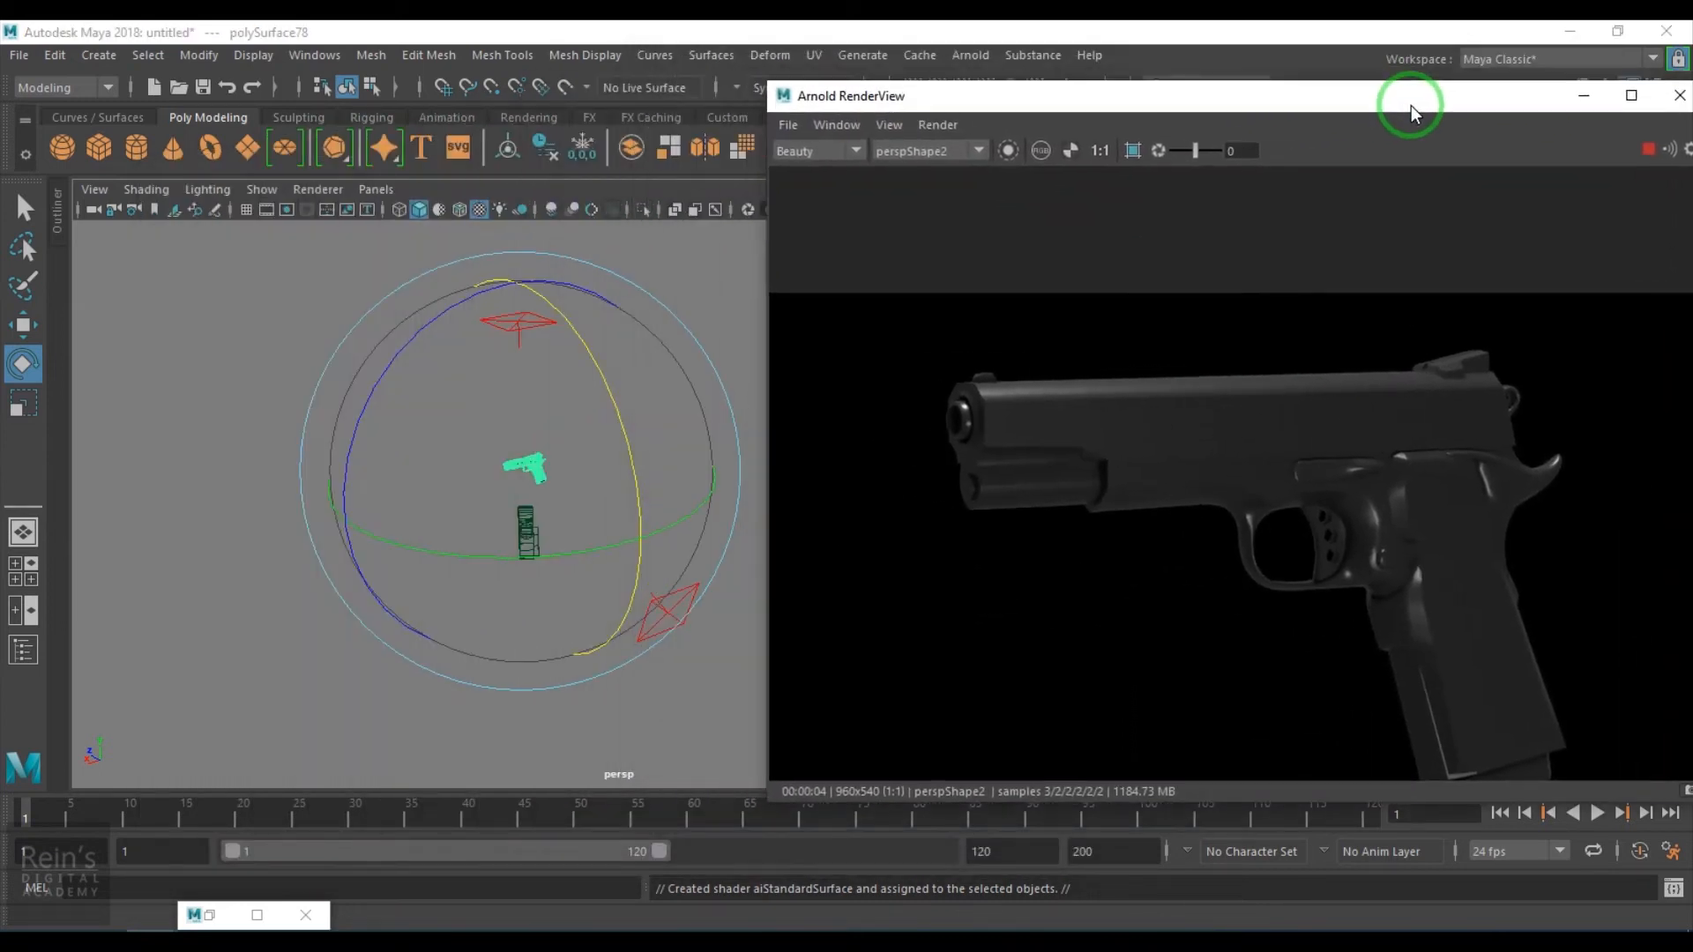
{"action": "left_click", "coordinate": [659, 591]}
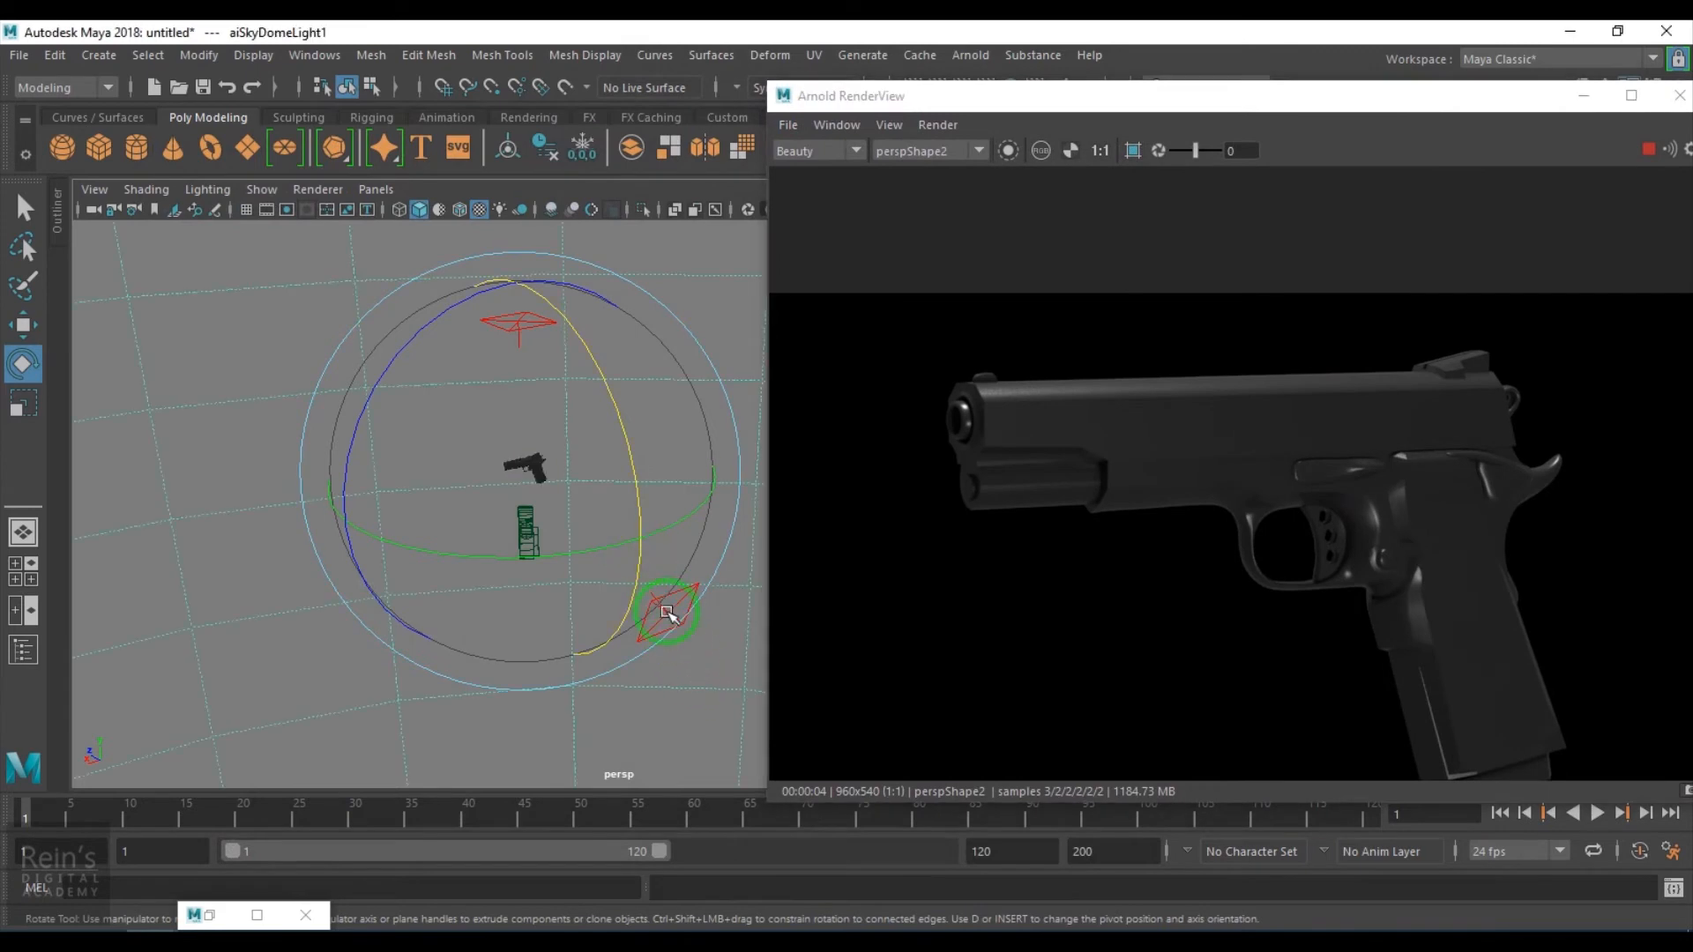
{"action": "key", "text": "q"}
{"action": "left_click", "coordinate": [687, 617]}
{"action": "key", "text": "w"}
{"action": "left_click_drag", "start_coordinate": [681, 548], "coordinate": [666, 465]}
{"action": "key", "text": "e"}
{"action": "mouse_move", "coordinate": [705, 392]}
{"action": "left_mouse_down"}
{"action": "mouse_move", "coordinate": [706, 357]}
{"action": "mouse_move", "coordinate": [725, 393]}
{"action": "left_mouse_up"}
- Scale the area light larger and reposition and rotate it beside the pistol
{"action": "key", "text": "r"}
{"action": "left_click_drag", "start_coordinate": [666, 551], "coordinate": [775, 650]}
{"action": "left_click_drag", "start_coordinate": [522, 617], "coordinate": [622, 608]}
{"action": "left_click_drag", "start_coordinate": [664, 711], "coordinate": [672, 800]}
{"action": "right_click_drag", "start_coordinate": [674, 619], "coordinate": [621, 582], "text": "alt"}
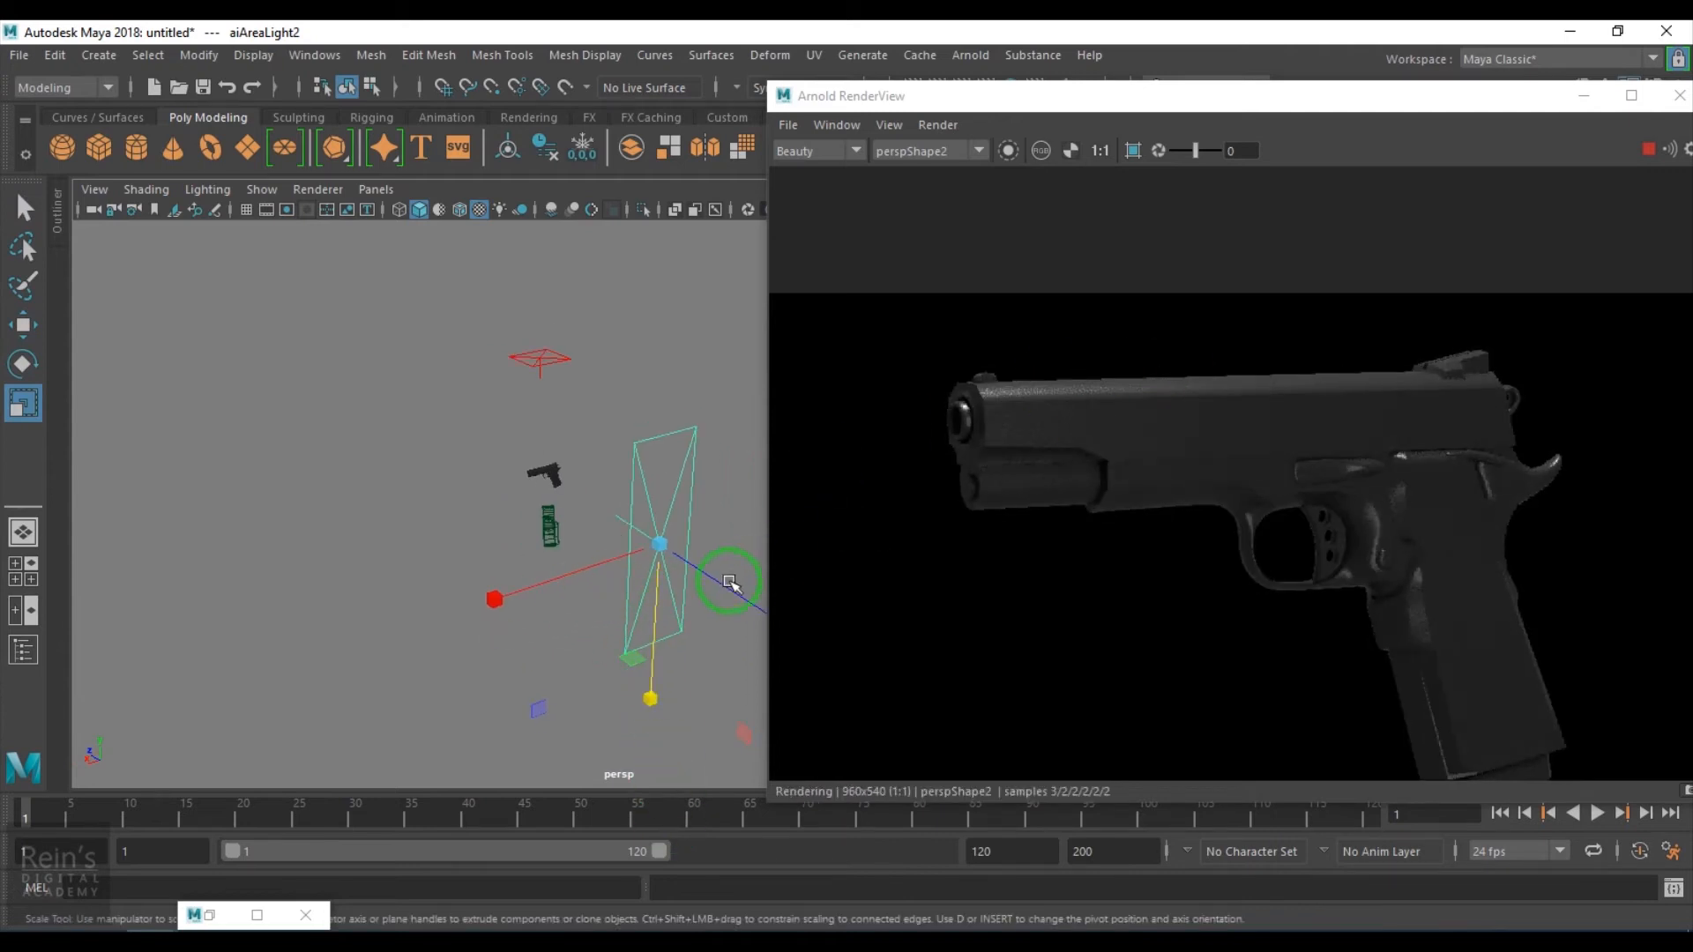
{"action": "key", "text": "w"}
{"action": "left_click_drag", "start_coordinate": [540, 583], "coordinate": [763, 605]}
{"action": "key", "text": "e"}
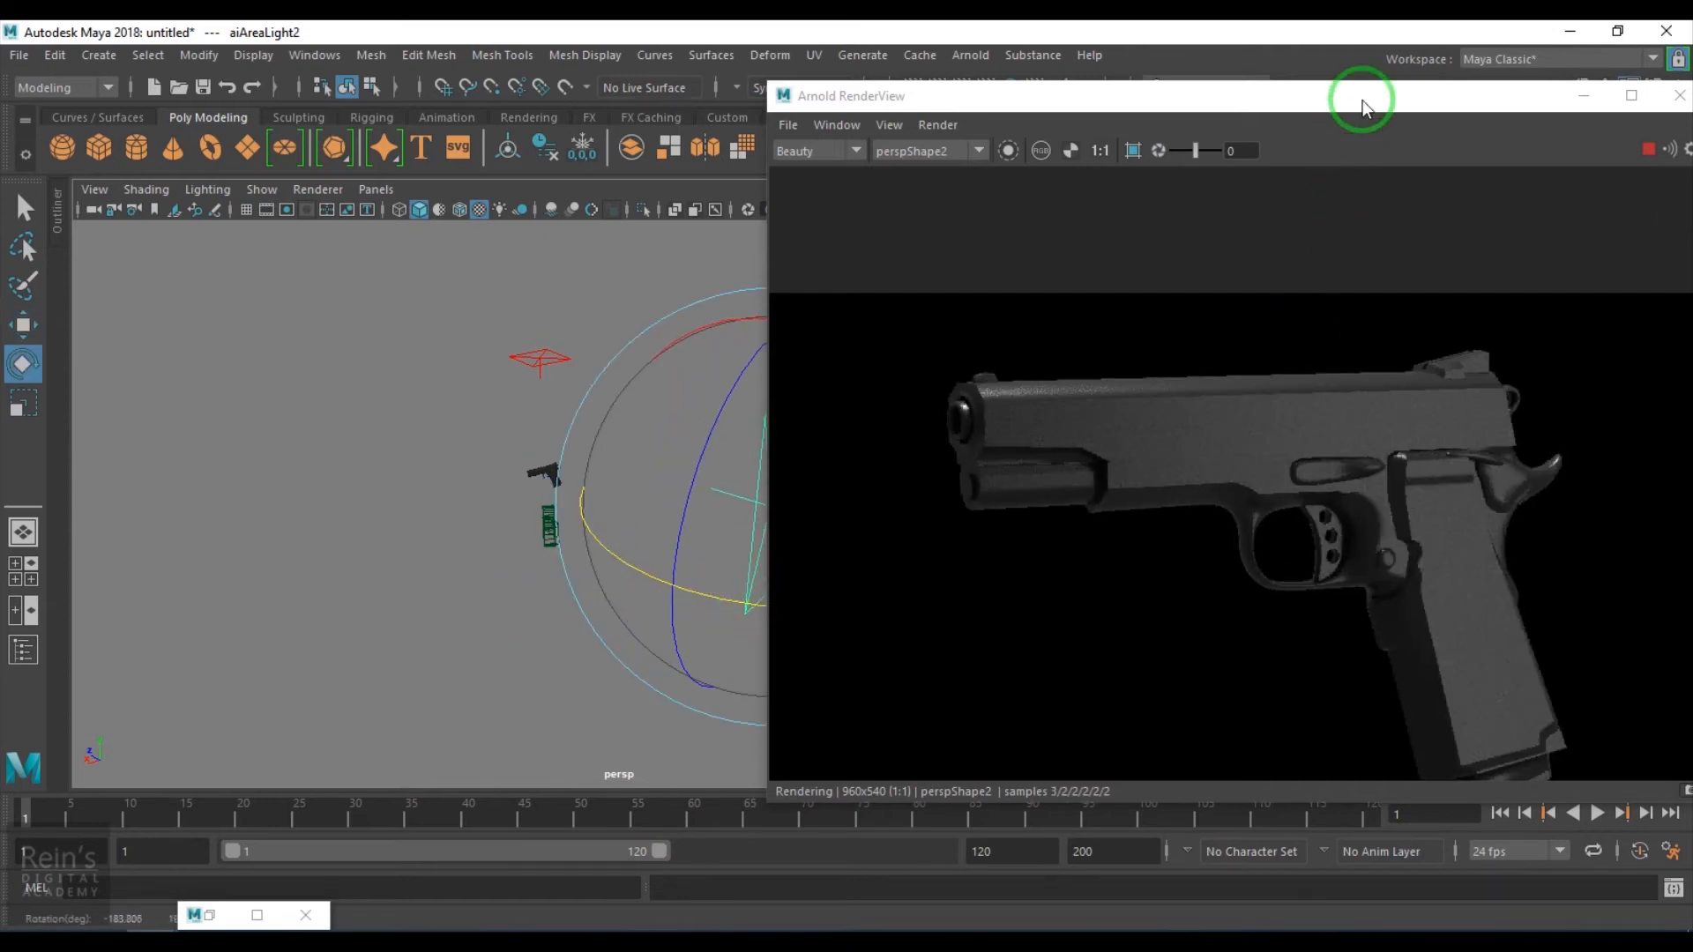
{"action": "left_click_drag", "start_coordinate": [1361, 94], "coordinate": [1403, 97]}
- Duplicate the area light and move the copy below the pistol, rotating it toward it
{"action": "left_click", "coordinate": [541, 470]}
{"action": "key", "text": "w"}
{"action": "key", "text": "ctrl+d"}
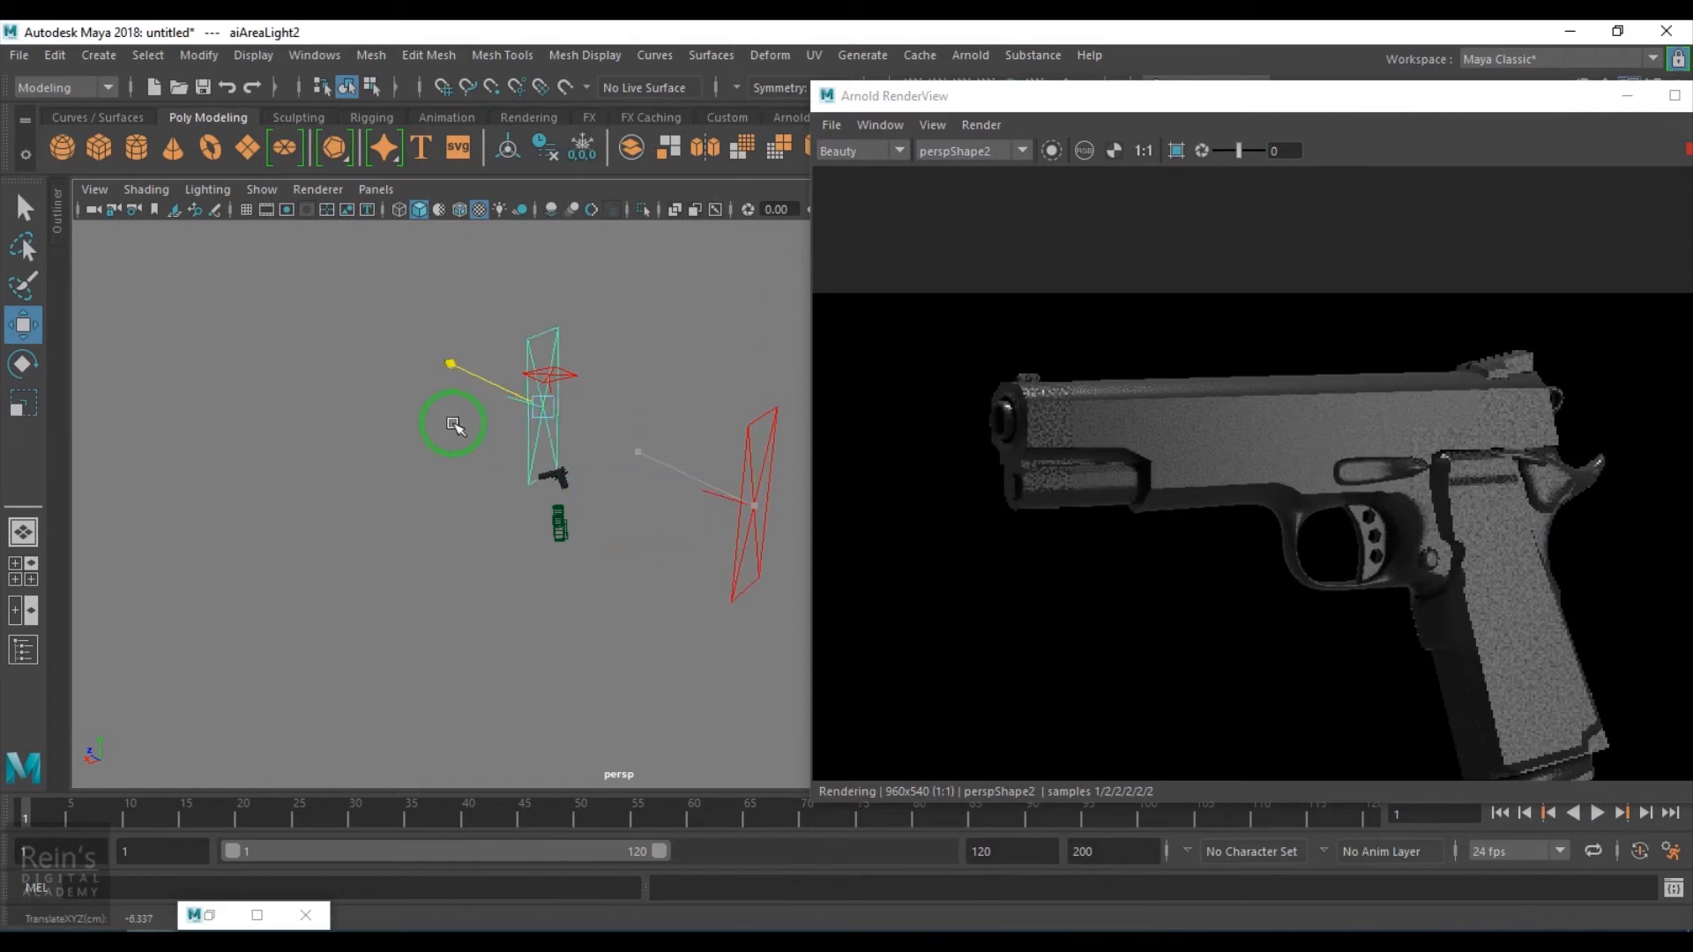
{"action": "left_click_drag", "start_coordinate": [471, 427], "coordinate": [446, 424]}
{"action": "left_click_drag", "start_coordinate": [516, 289], "coordinate": [633, 545]}
{"action": "key", "text": "e"}
{"action": "left_click_drag", "start_coordinate": [675, 657], "coordinate": [520, 640]}
{"action": "key", "text": "w"}
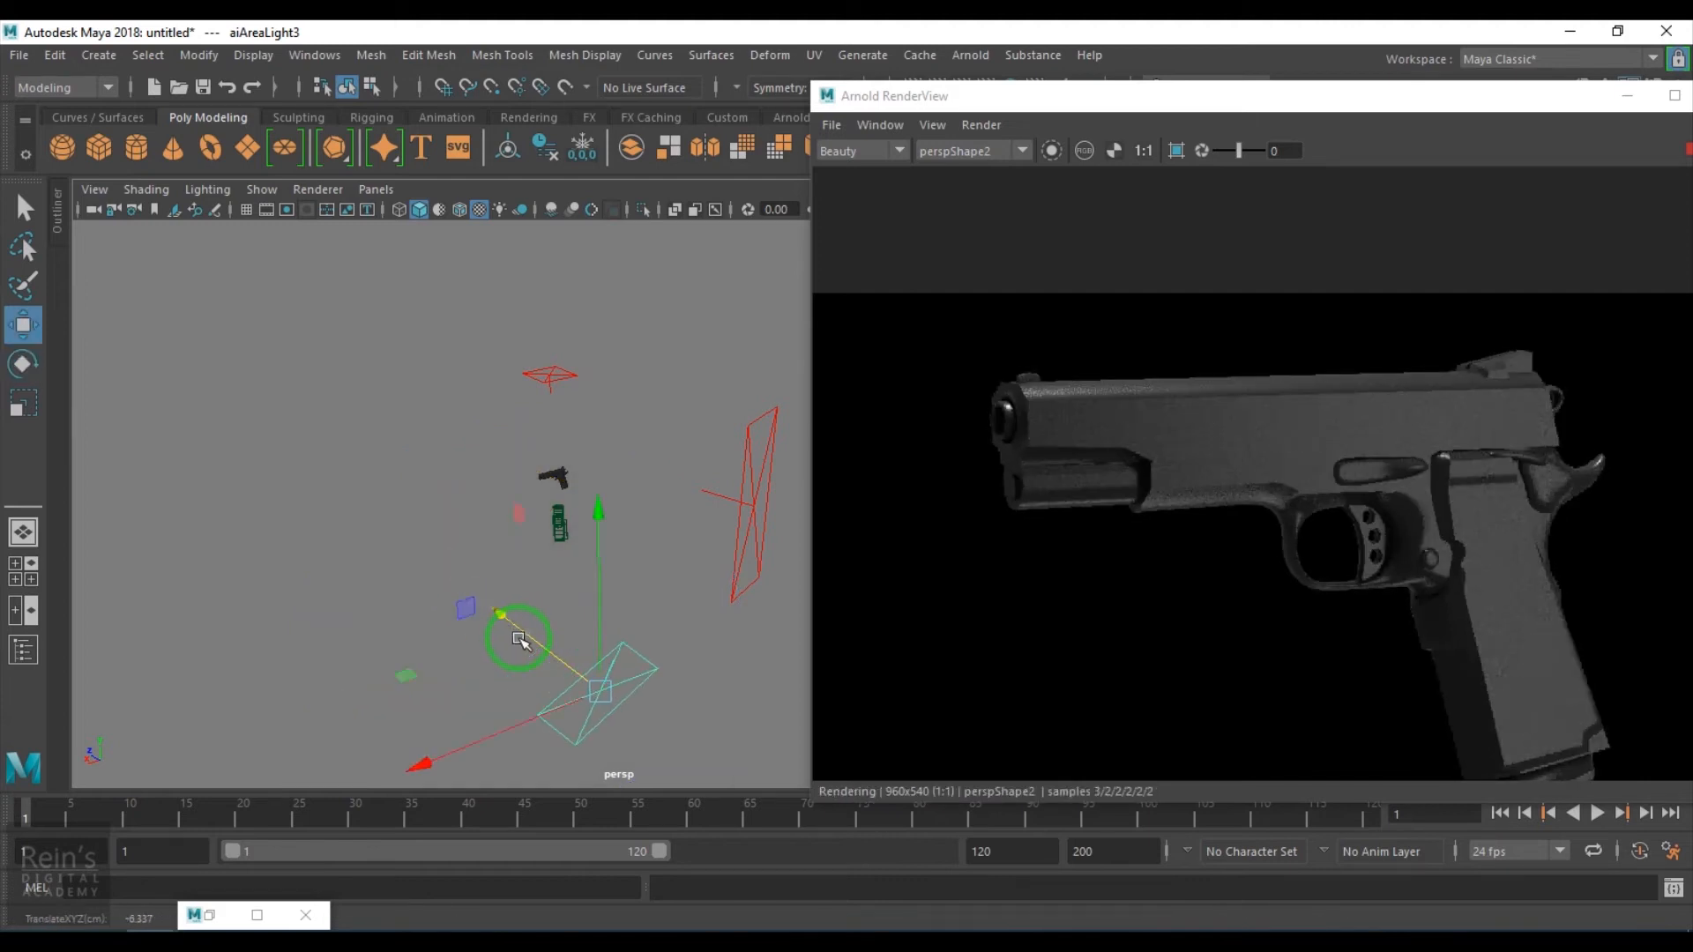
- Rotate and move the duplicated area light so it aims up at the pistol
{"action": "key", "text": "e"}
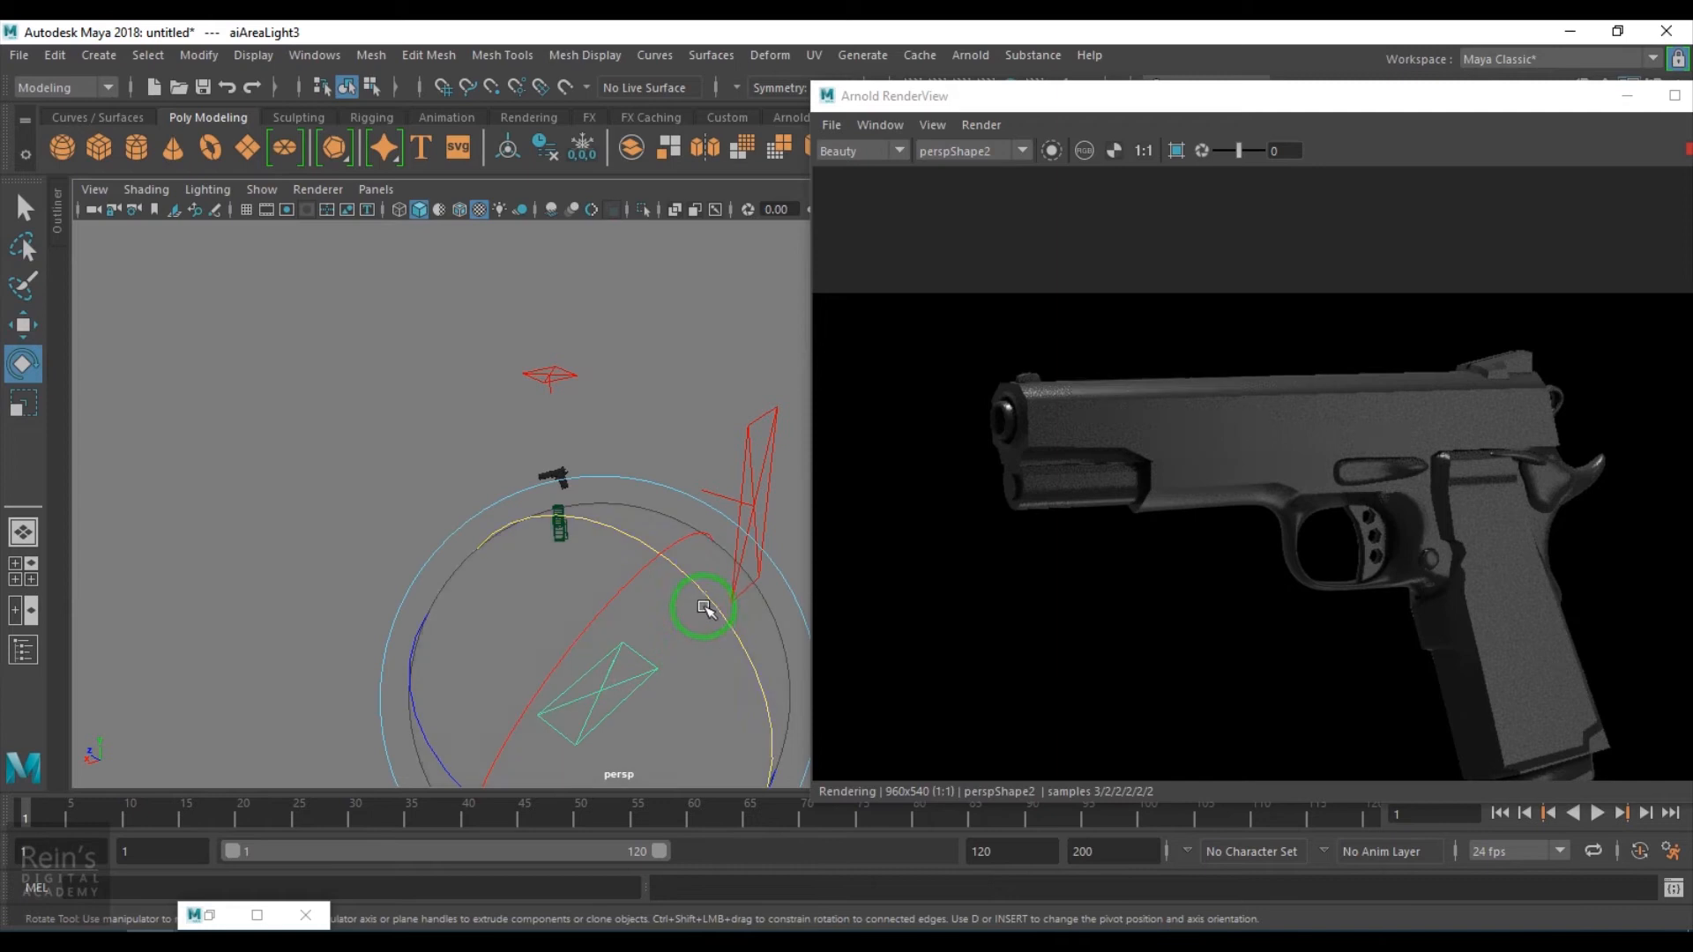
{"action": "left_click_drag", "start_coordinate": [625, 599], "coordinate": [729, 670], "text": "alt"}
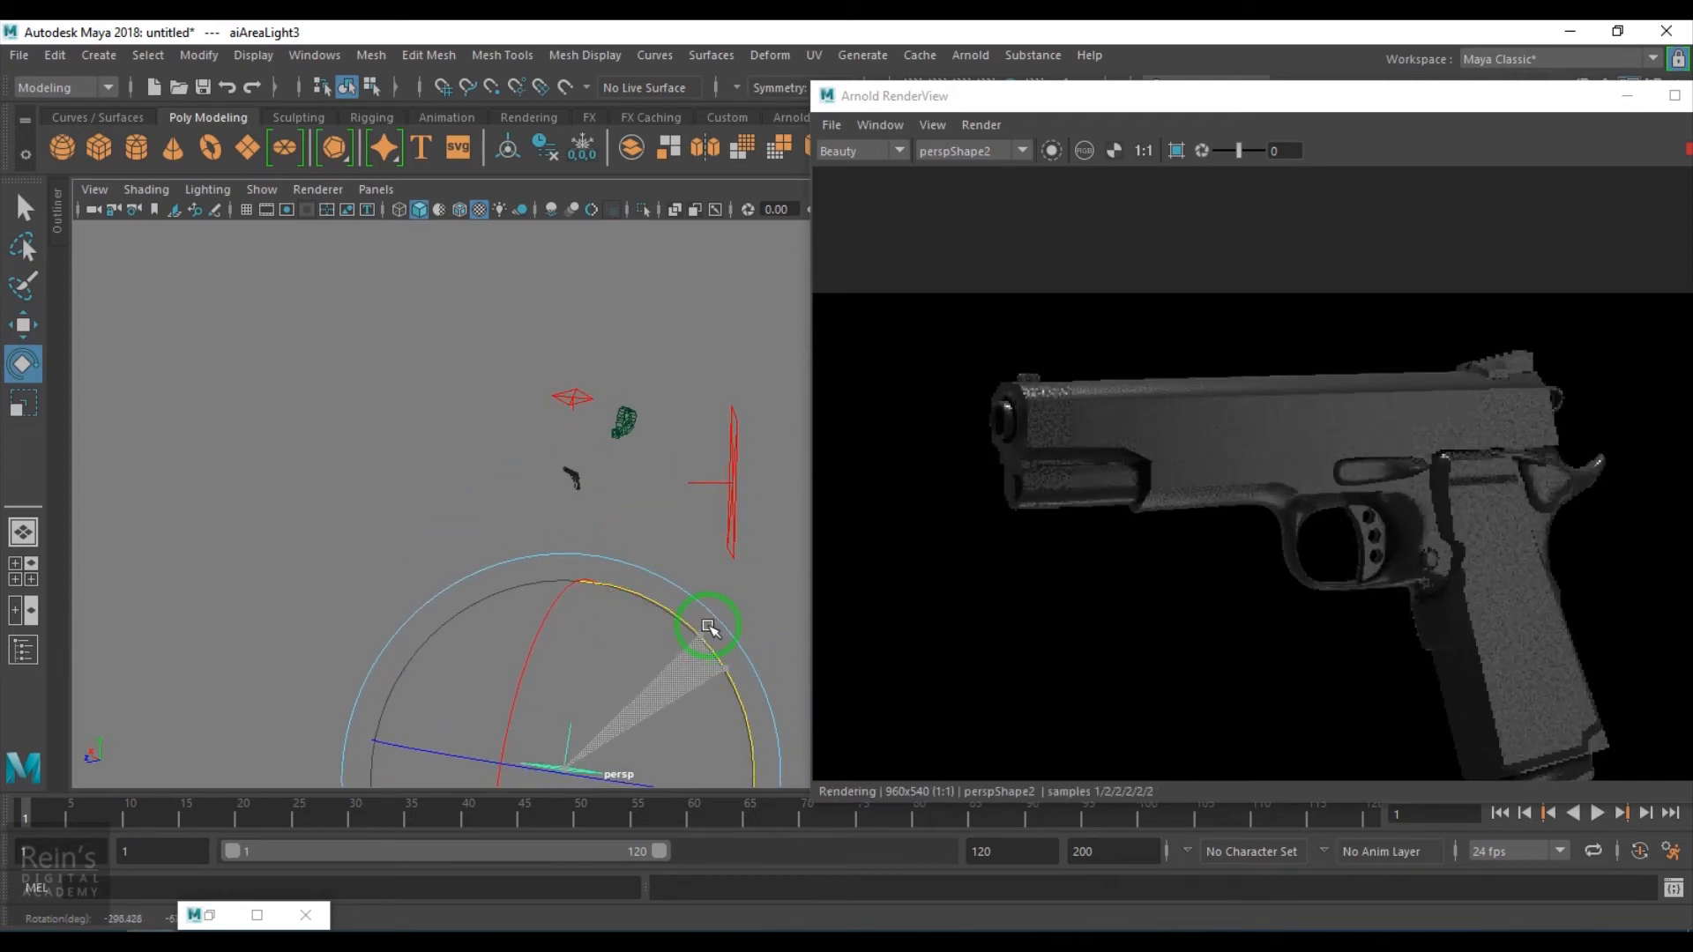
{"action": "key", "text": "w"}
{"action": "left_click_drag", "start_coordinate": [644, 770], "coordinate": [525, 773]}
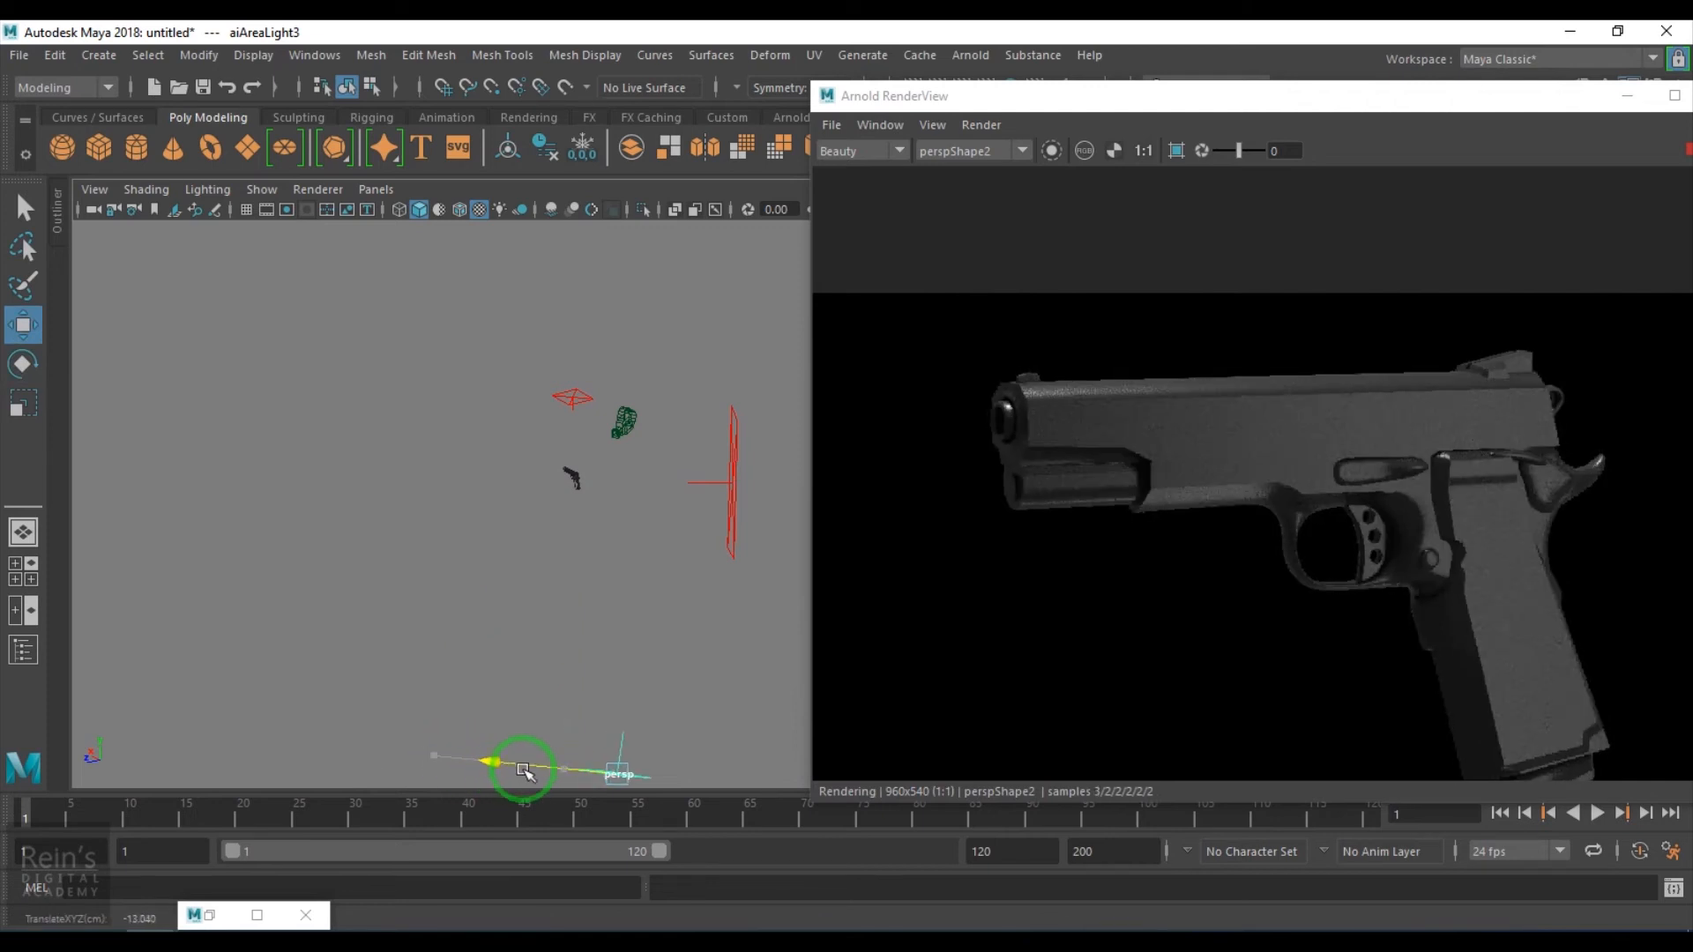
{"action": "key", "text": "e"}
{"action": "left_click_drag", "start_coordinate": [747, 622], "coordinate": [620, 730]}
{"action": "key", "text": "w"}
{"action": "right_click_drag", "start_coordinate": [619, 729], "coordinate": [579, 677], "text": "alt"}
{"action": "left_click_drag", "start_coordinate": [499, 700], "coordinate": [569, 489]}
- Select the pistol and expand its material's Geometry attributes
{"action": "left_click_drag", "start_coordinate": [1323, 104], "coordinate": [802, 57]}
{"action": "scroll", "coordinate": [923, 413], "scroll_direction": "up", "scroll_amount": 2}
{"action": "middle_click_drag", "start_coordinate": [762, 485], "coordinate": [799, 398]}
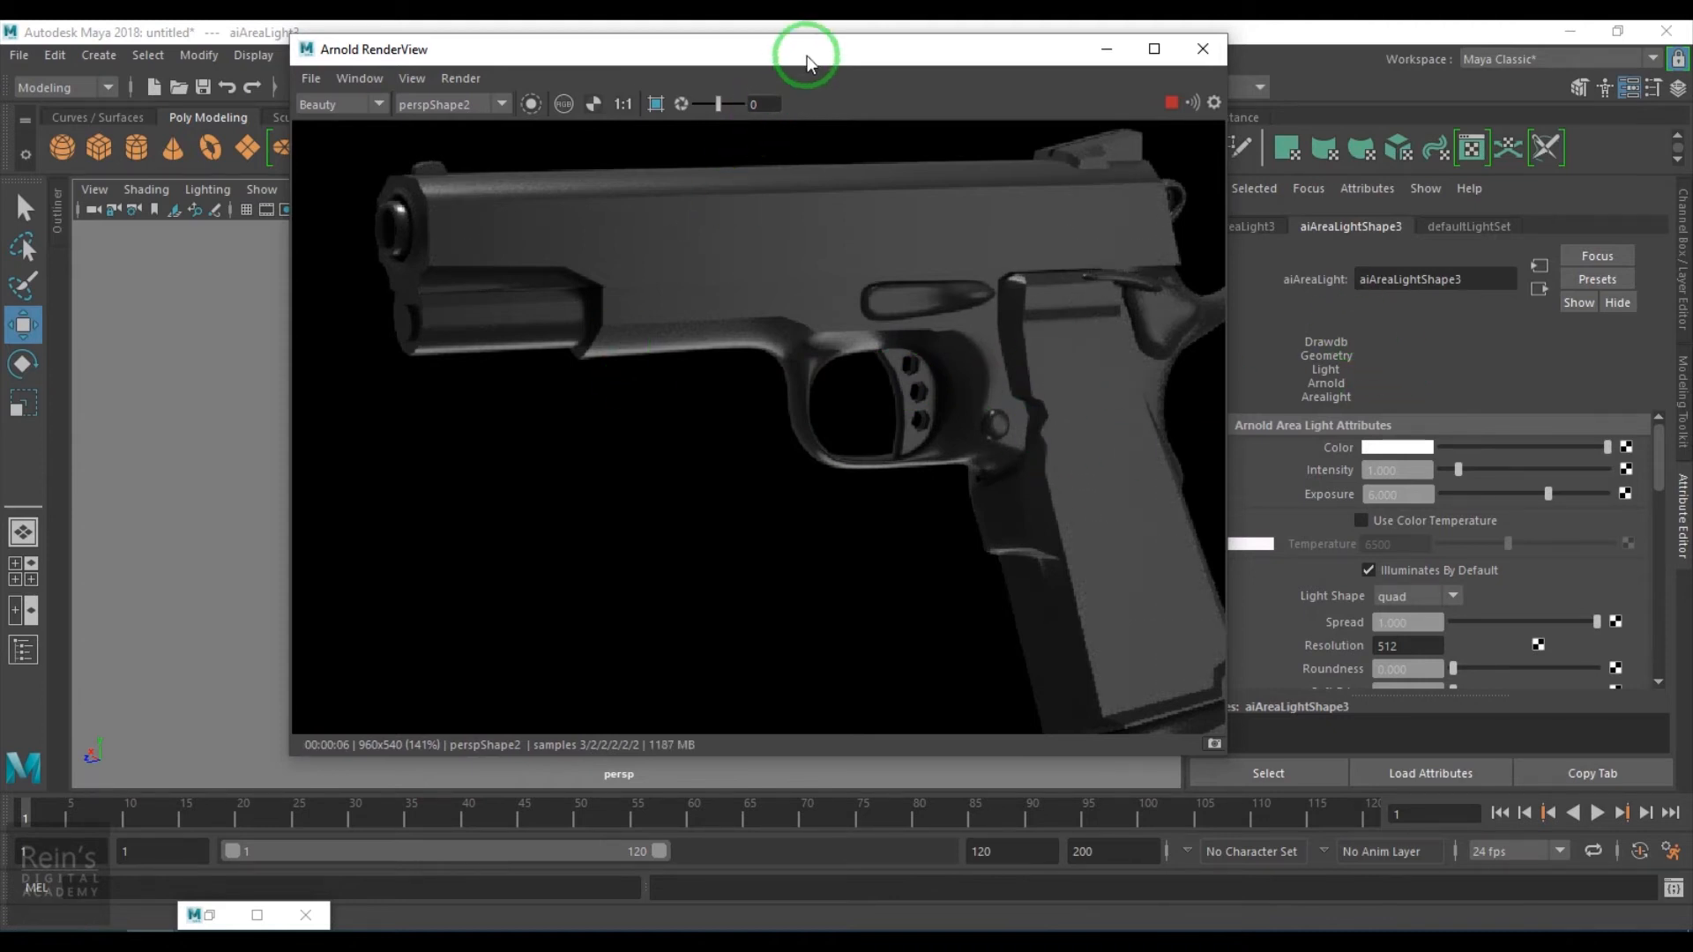
{"action": "left_click_drag", "start_coordinate": [806, 57], "coordinate": [663, 546]}
{"action": "scroll", "coordinate": [557, 451], "scroll_direction": "up", "scroll_amount": 10}
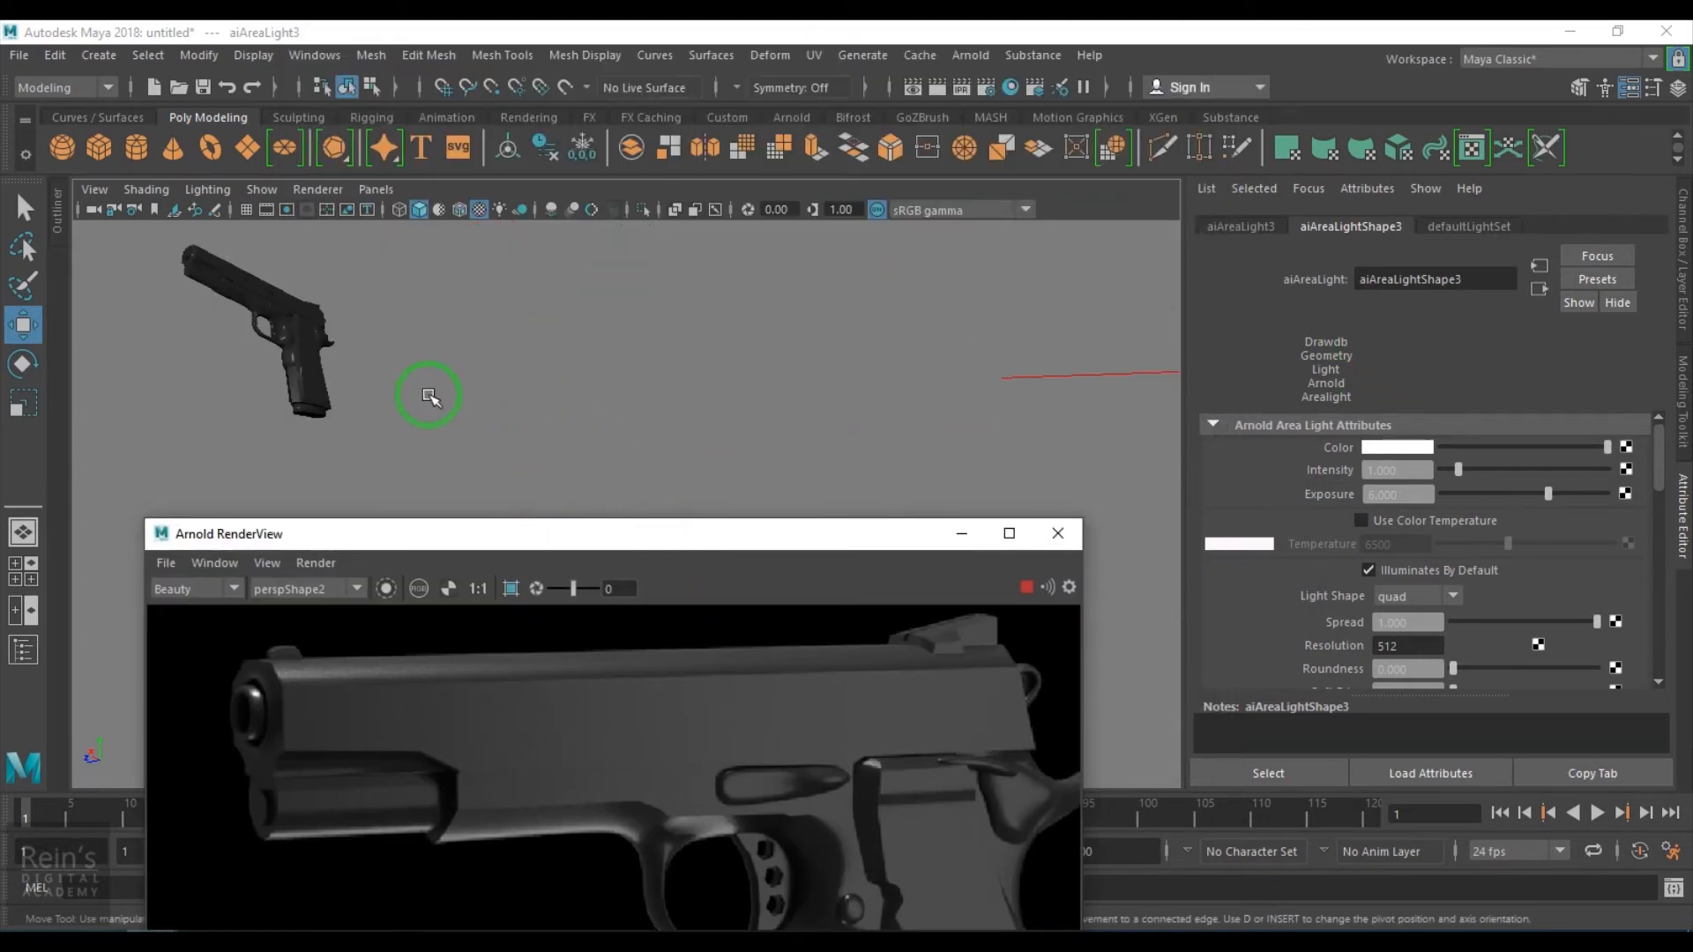
{"action": "left_click", "coordinate": [322, 322]}
{"action": "left_click", "coordinate": [1482, 224]}
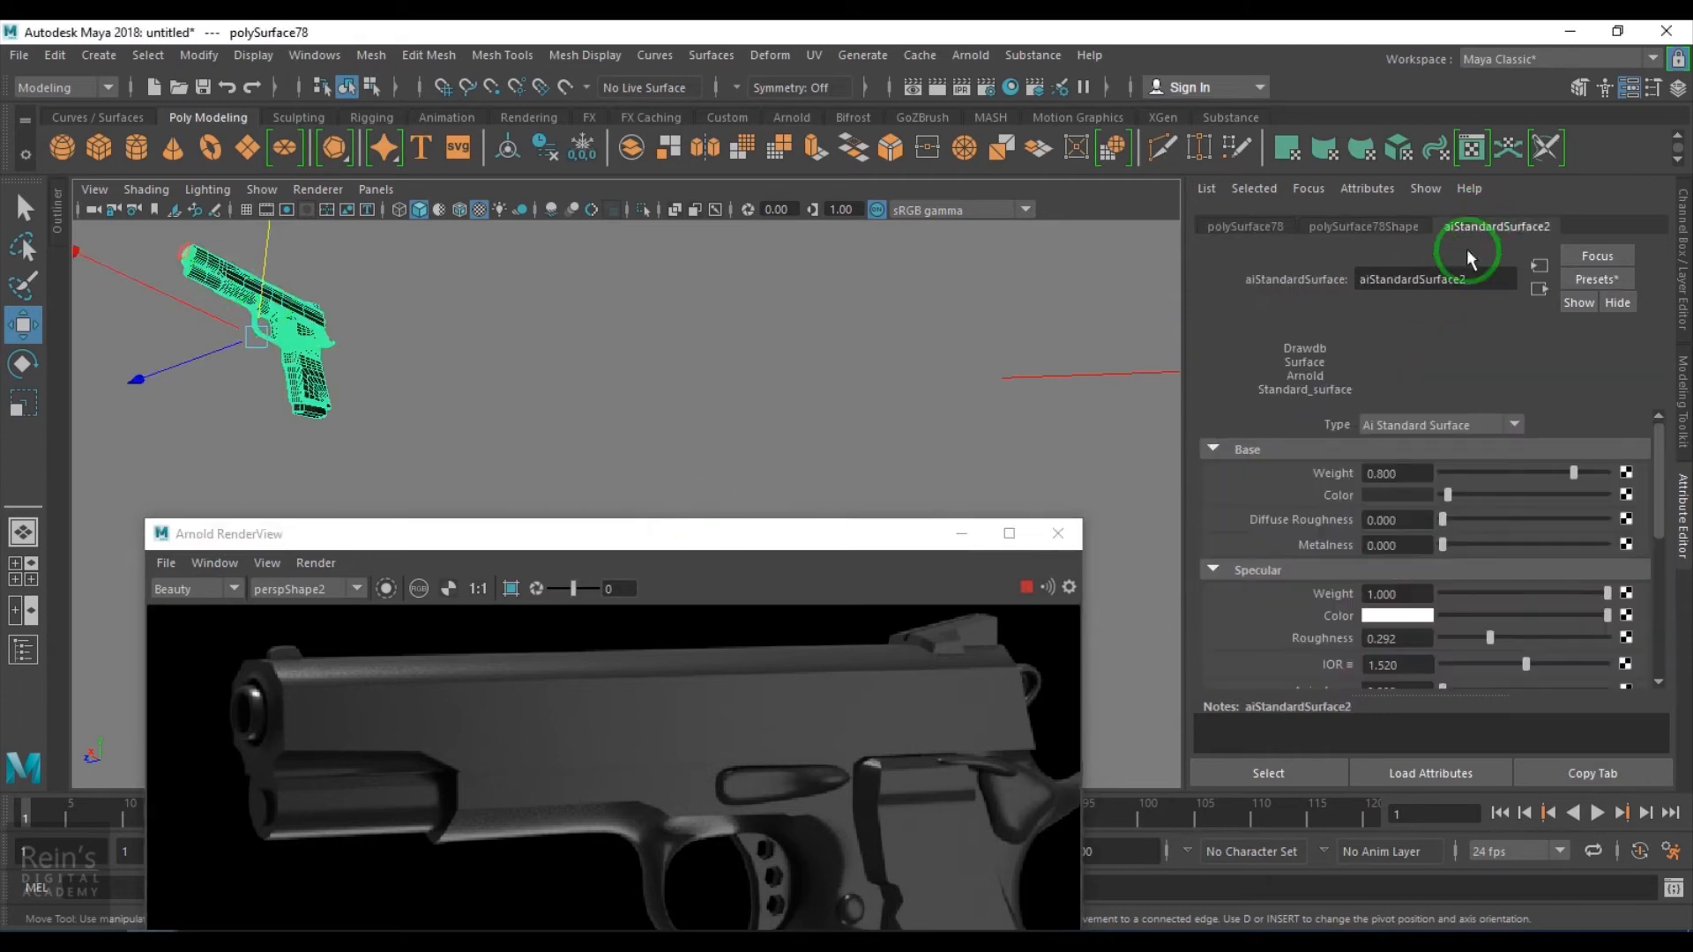
{"action": "scroll", "coordinate": [1432, 608], "scroll_direction": "down", "scroll_amount": 10}
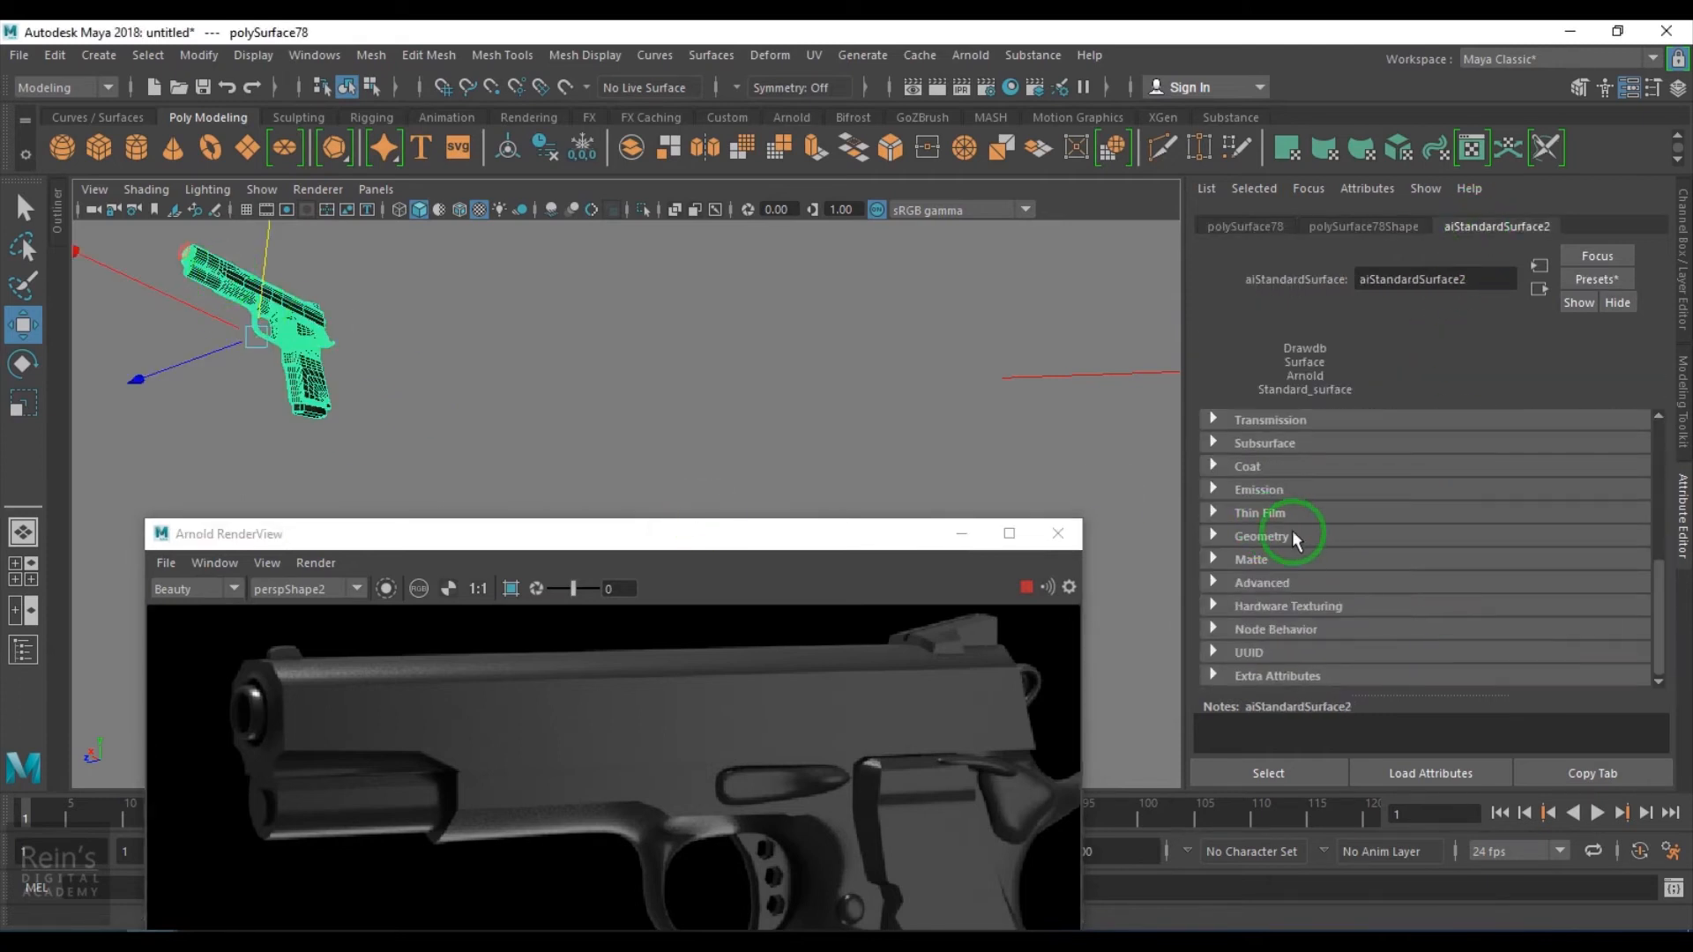
{"action": "left_click", "coordinate": [1279, 534]}
- Connect a Rock 3D texture to the material's Bump Mapping input
{"action": "scroll", "coordinate": [1507, 585], "scroll_direction": "down", "scroll_amount": 3}
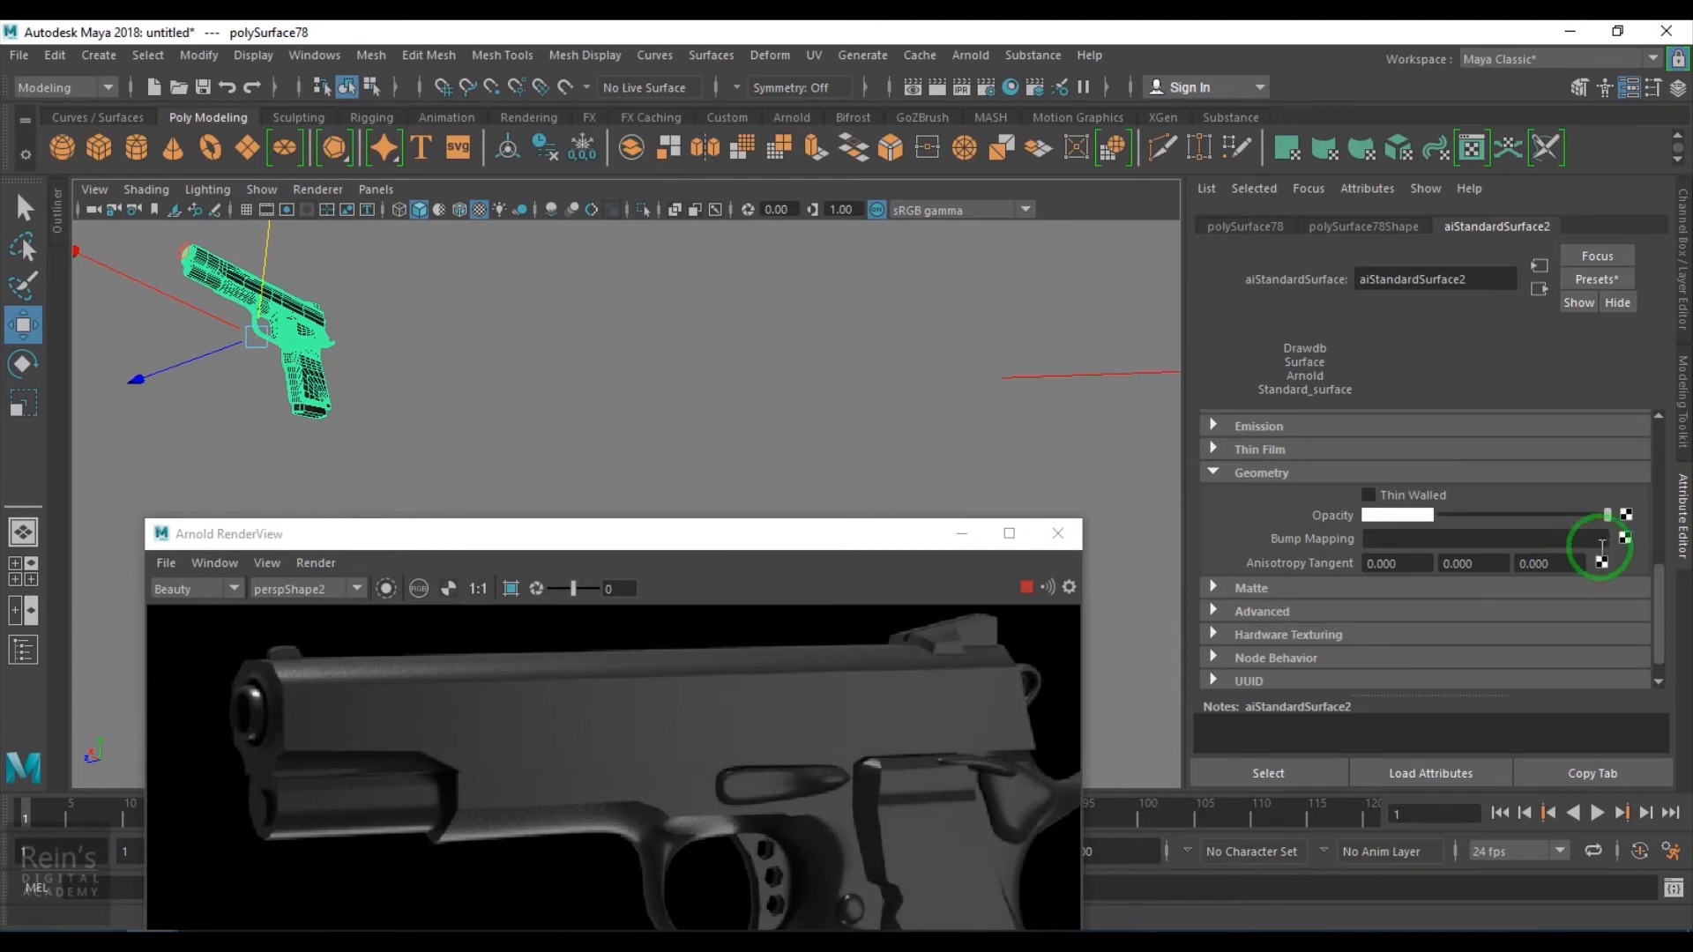
{"action": "left_click", "coordinate": [1624, 537]}
{"action": "left_click_drag", "start_coordinate": [767, 340], "coordinate": [1021, 163]}
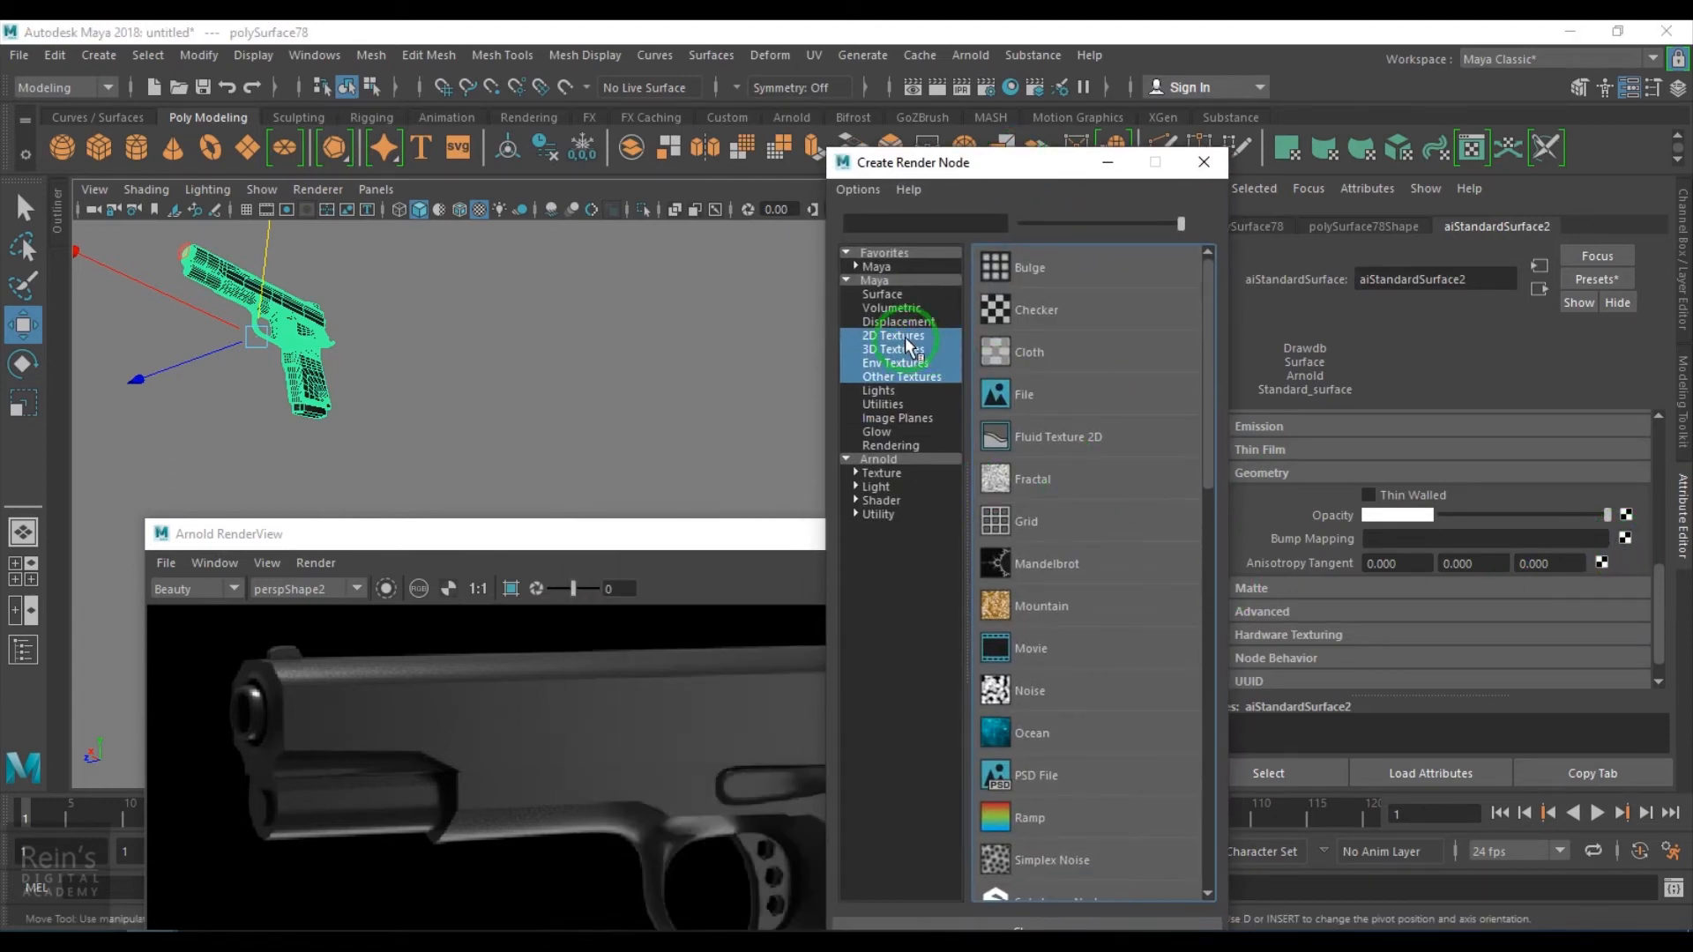
{"action": "left_click", "coordinate": [1052, 511]}
{"action": "scroll", "coordinate": [1104, 712], "scroll_direction": "down", "scroll_amount": 3}
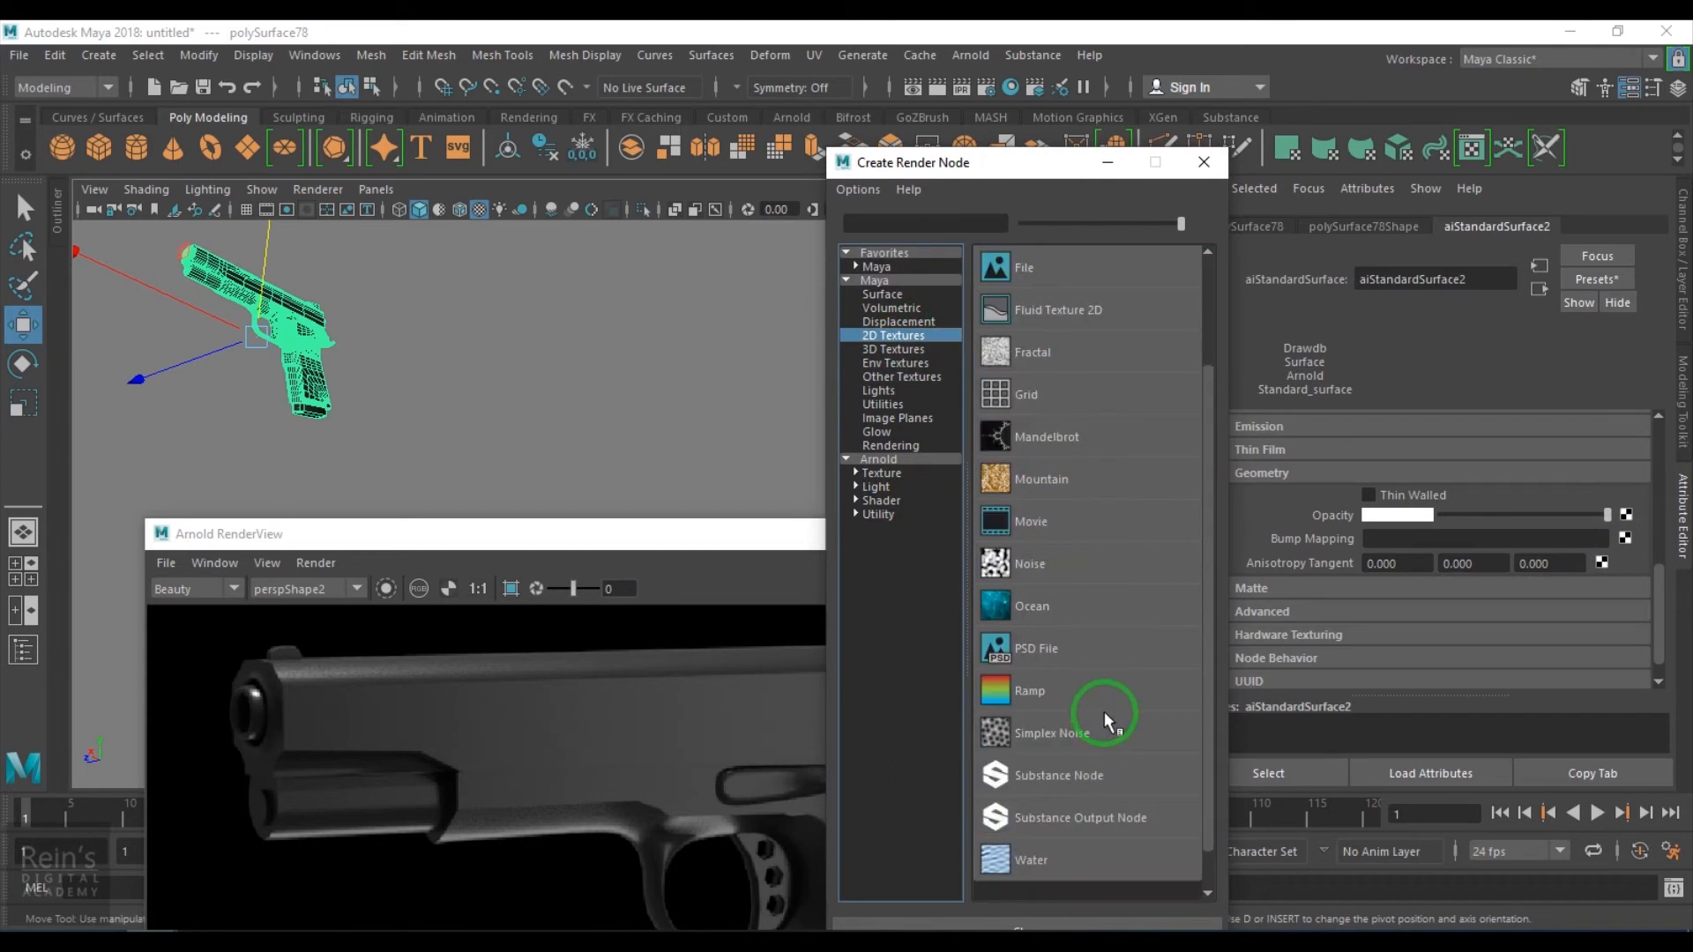
{"action": "scroll", "coordinate": [1104, 712], "scroll_direction": "up", "scroll_amount": 3}
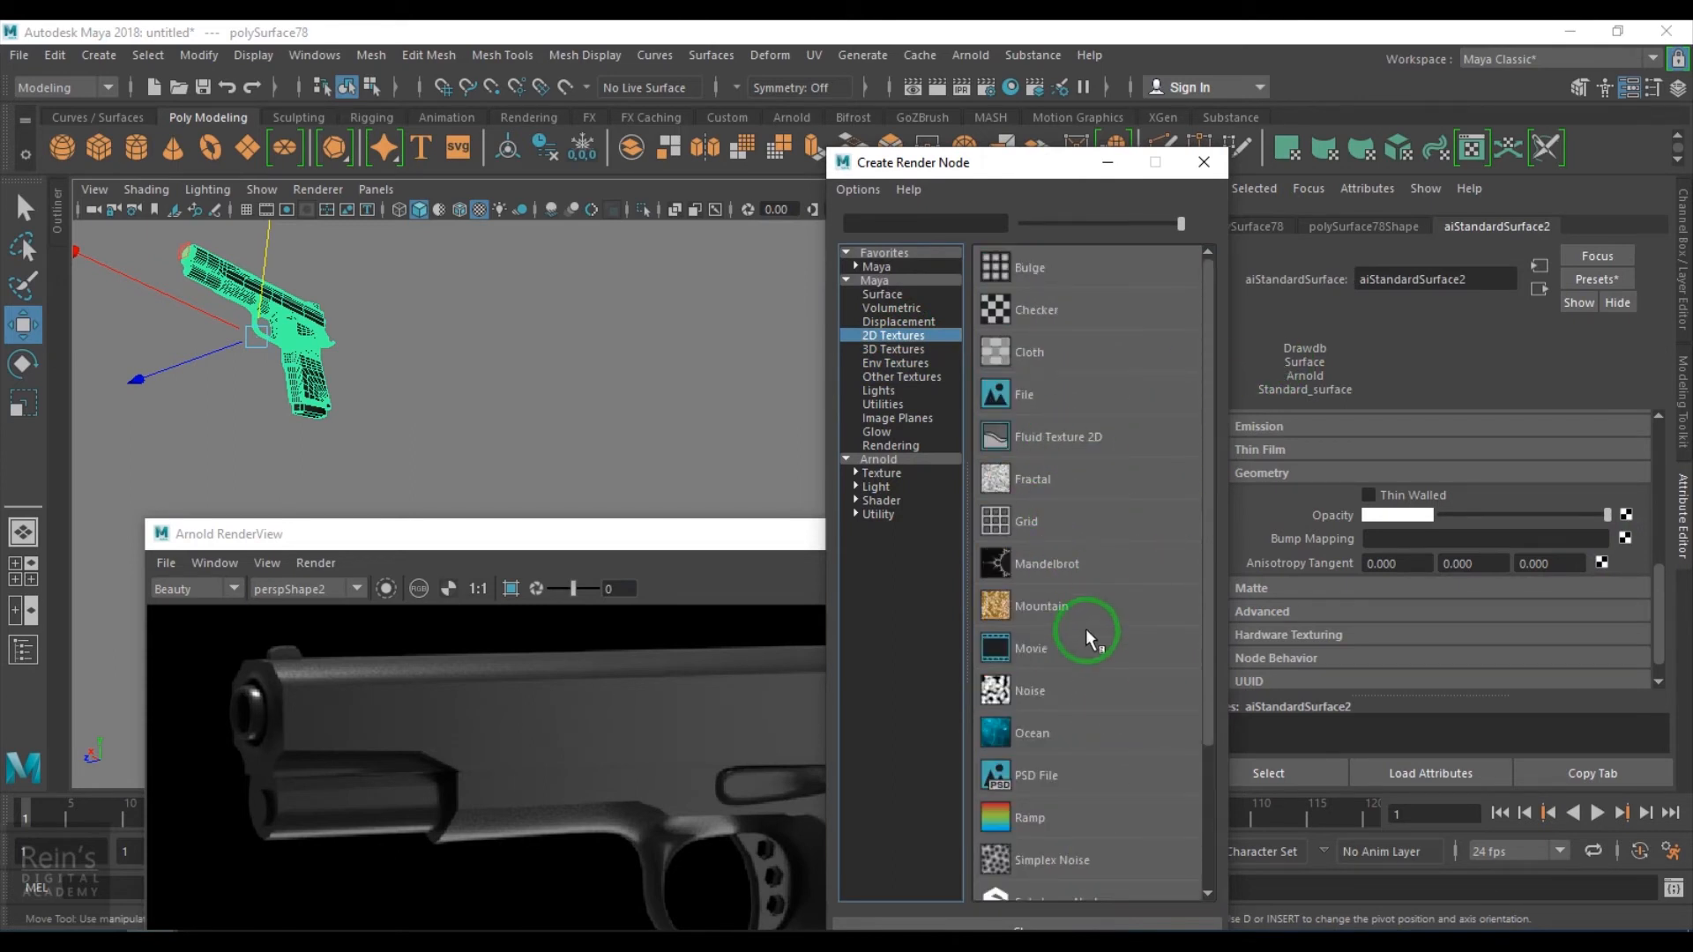
{"action": "scroll", "coordinate": [1086, 631], "scroll_direction": "down", "scroll_amount": 3}
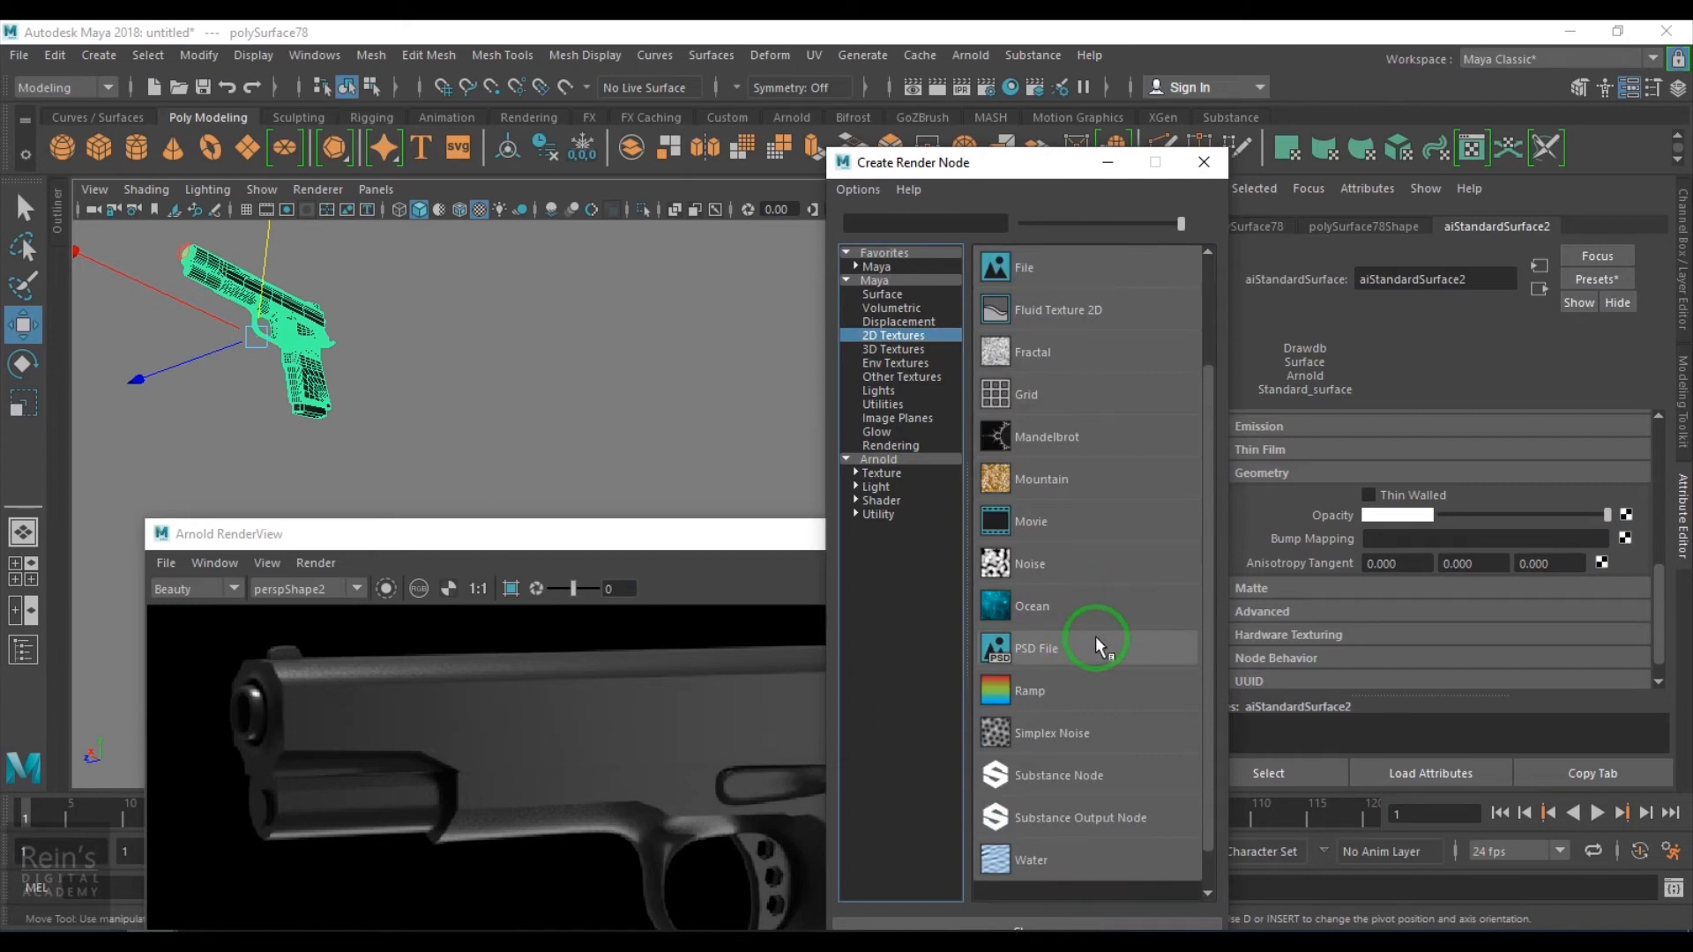
{"action": "left_click", "coordinate": [889, 350]}
{"action": "left_click", "coordinate": [1049, 608]}
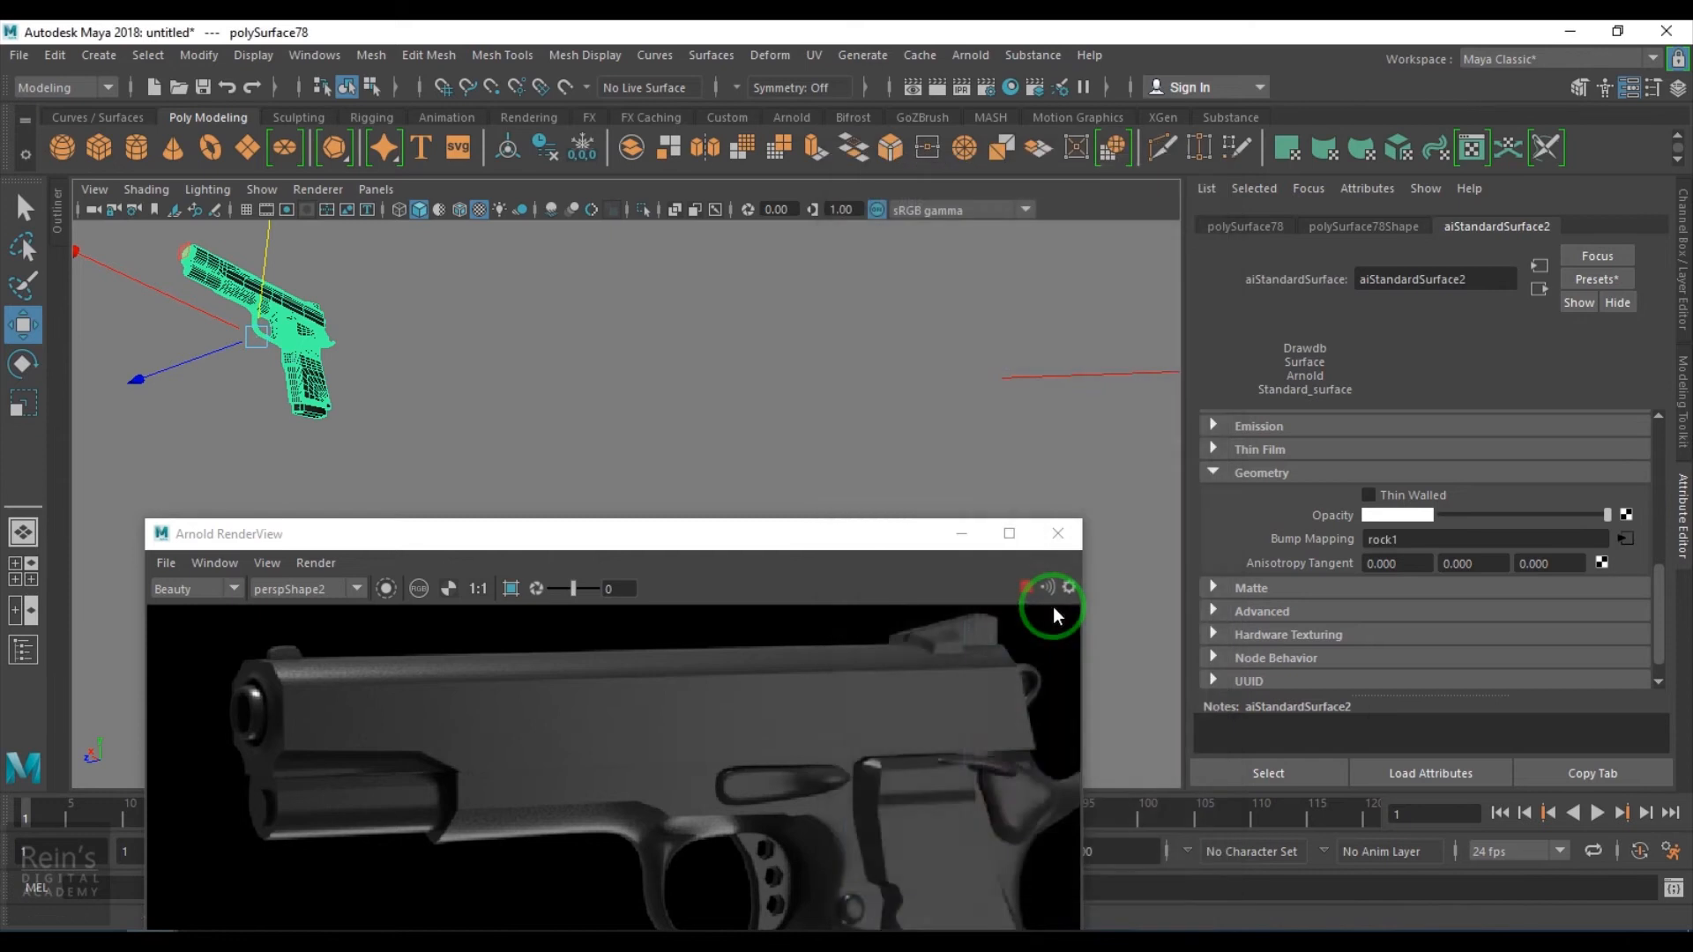
- Open the bump node from the material's Bump Mapping and set its Bump Depth to 0.01
{"action": "double_click", "coordinate": [1397, 465]}
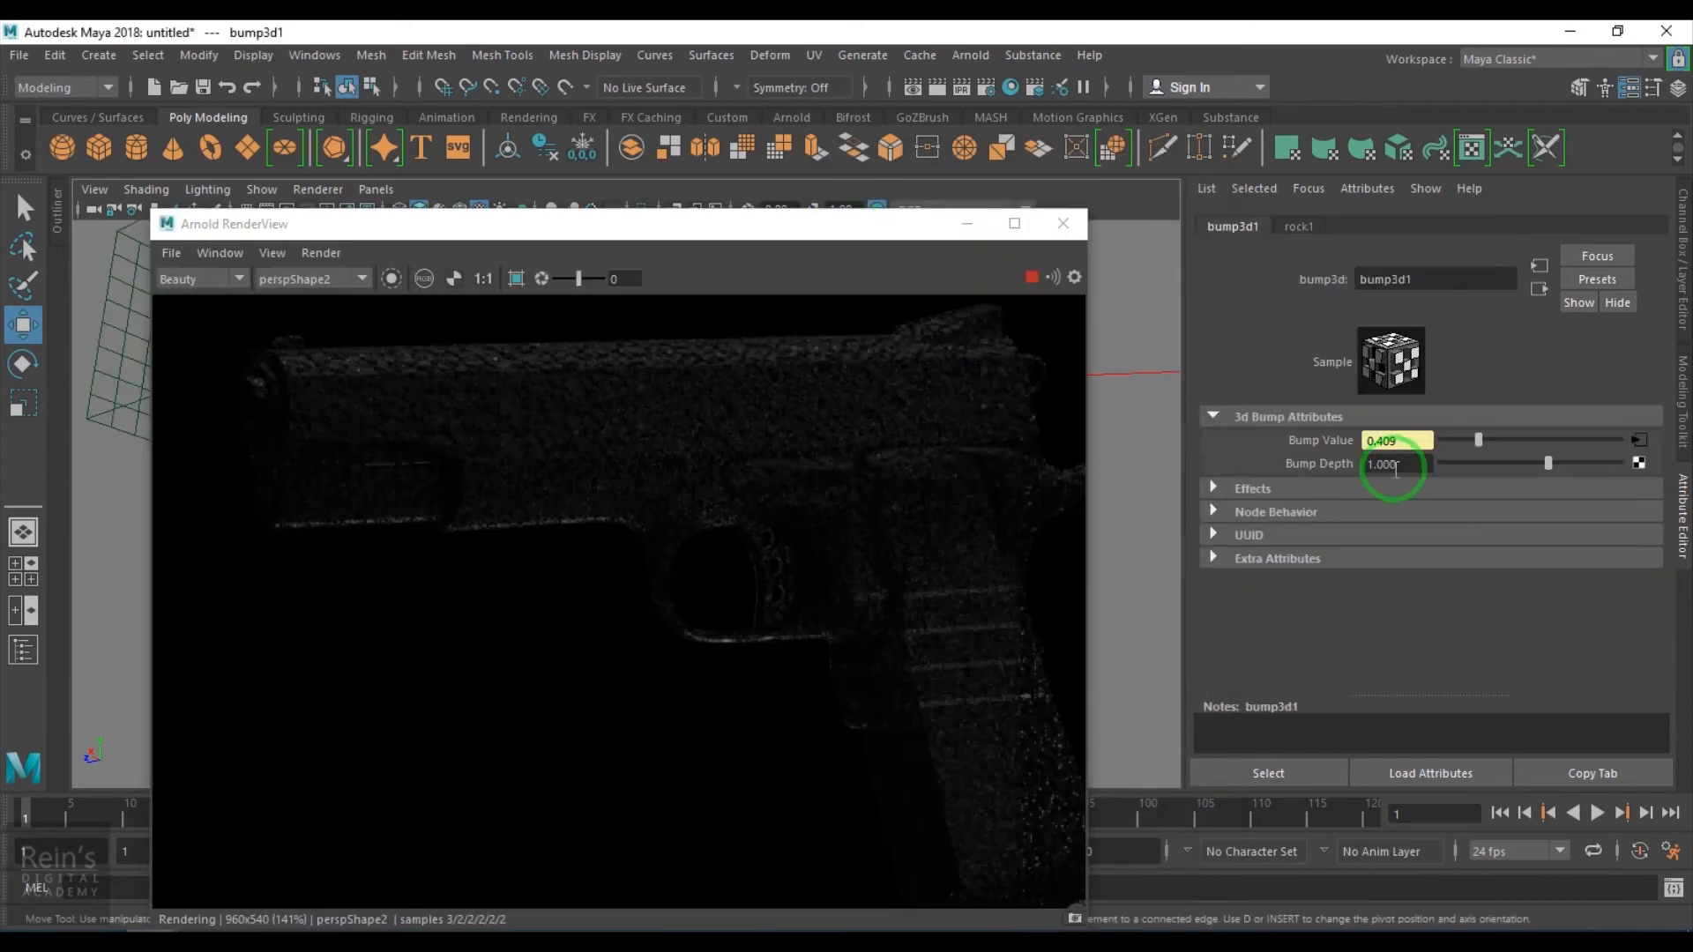
{"action": "type", "text": "0.01"}
{"action": "key", "text": "Return"}
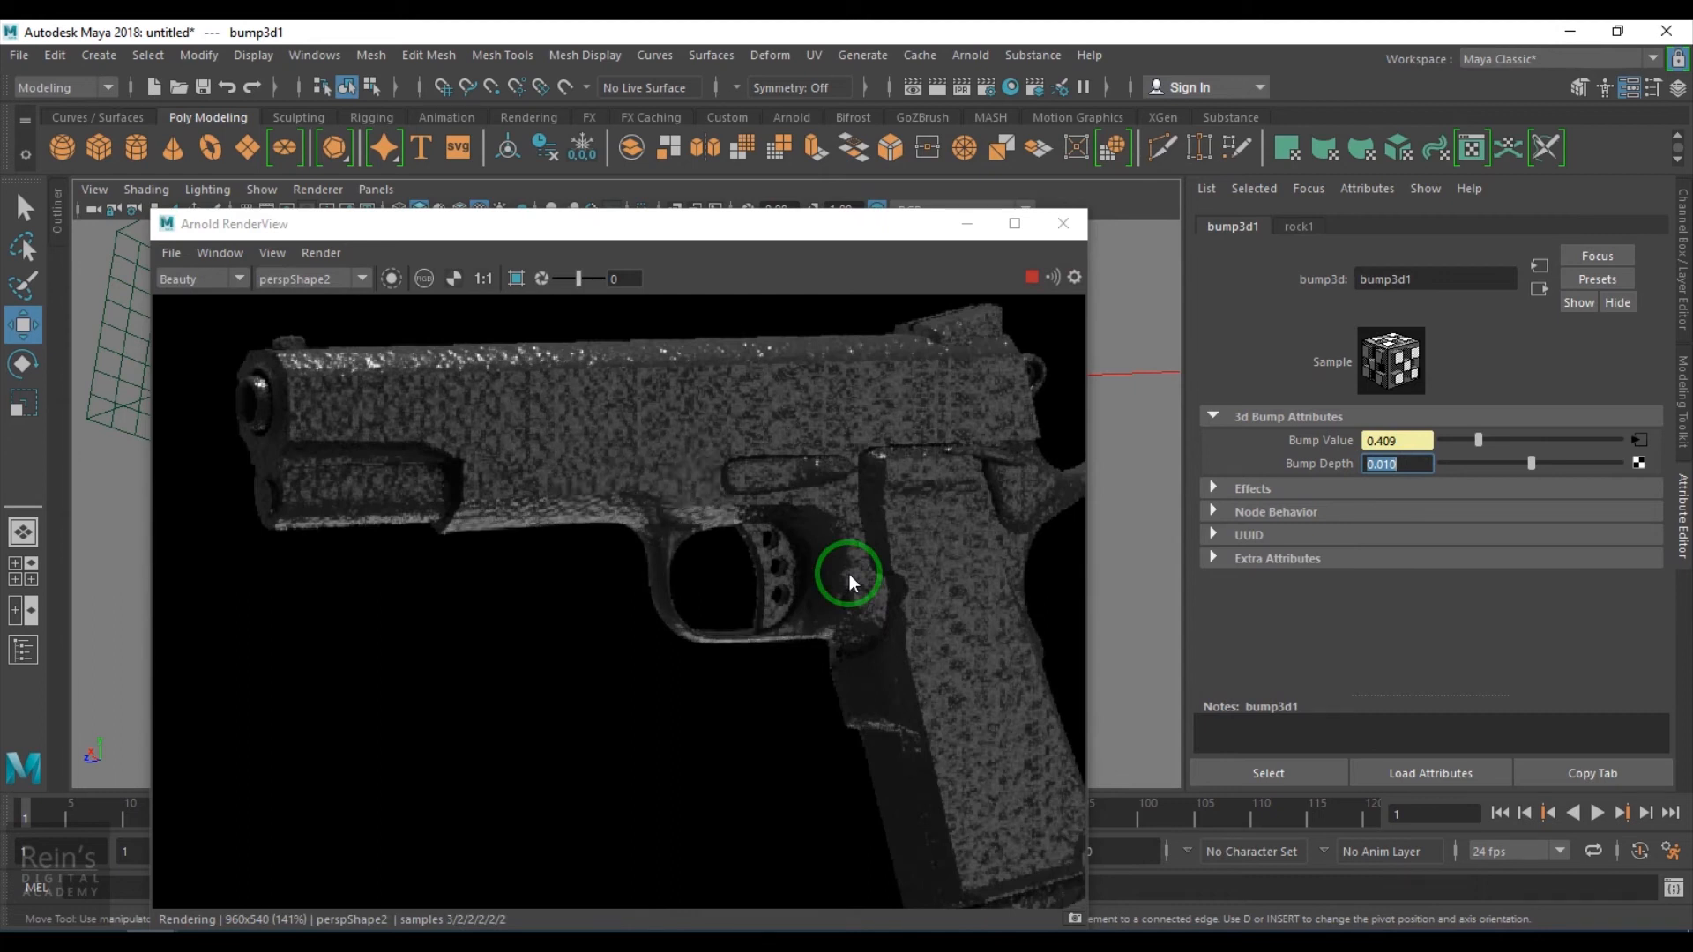
- Open the rock texture and adjust its Color 1 and Color 2 slider values
{"action": "left_click", "coordinate": [1539, 290]}
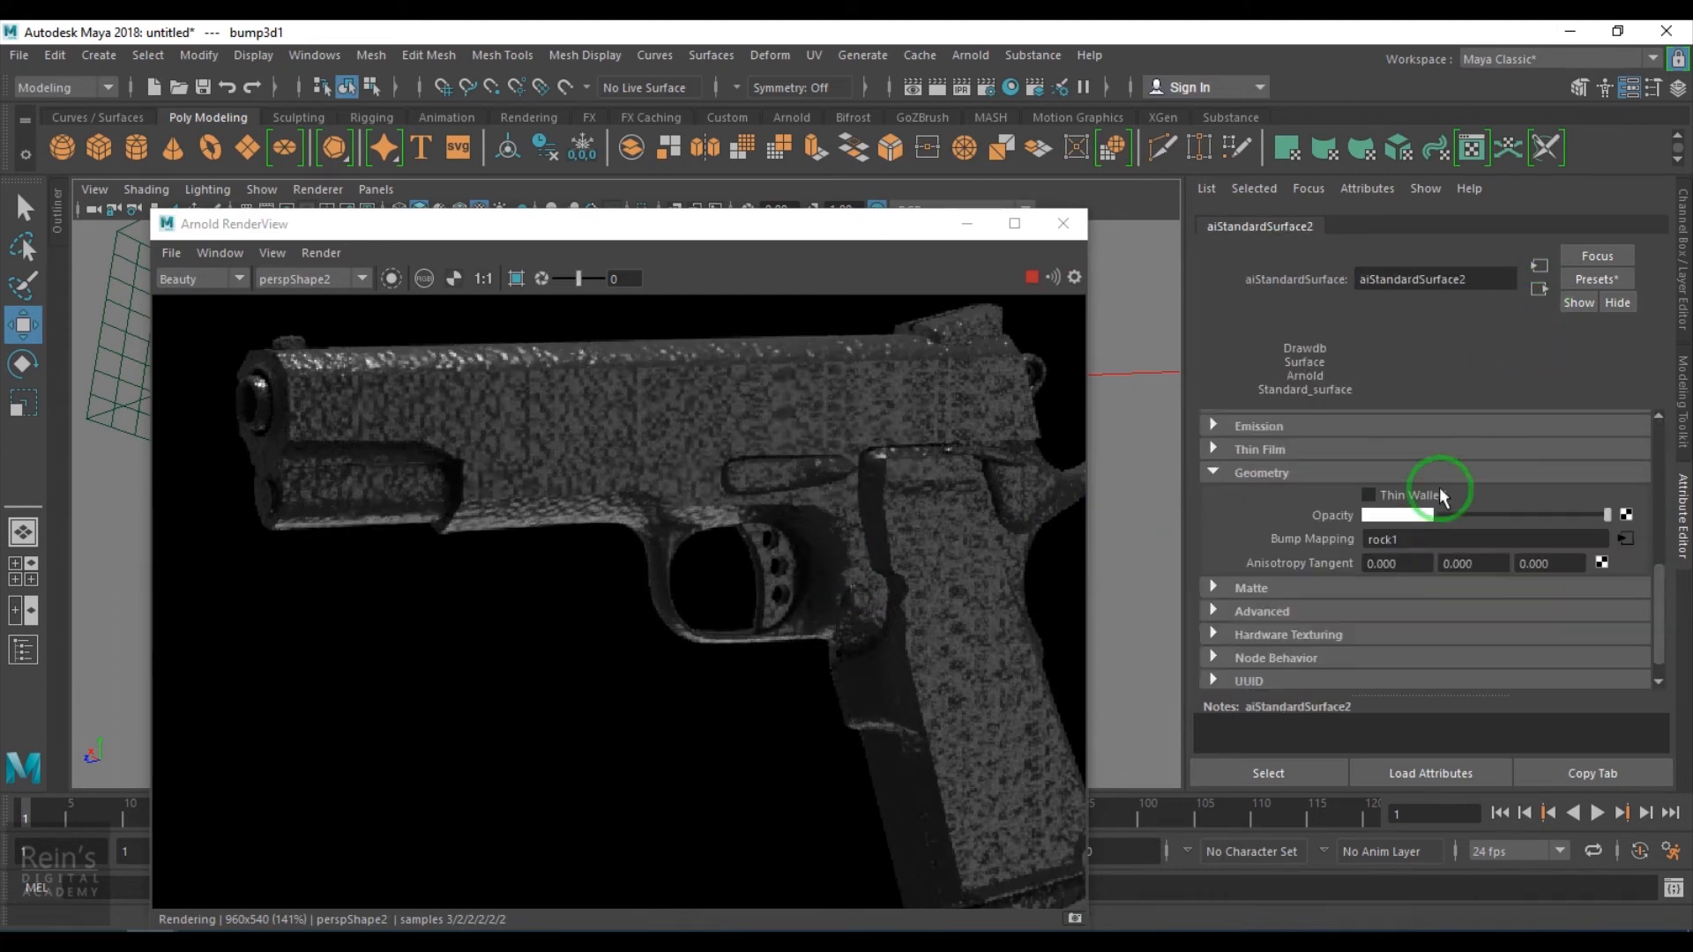
{"action": "left_click", "coordinate": [1632, 533]}
{"action": "left_click", "coordinate": [736, 219]}
{"action": "left_click_drag", "start_coordinate": [1486, 439], "coordinate": [1417, 446]}
{"action": "left_click_drag", "start_coordinate": [1620, 460], "coordinate": [1531, 462]}
{"action": "left_click", "coordinate": [1517, 439]}
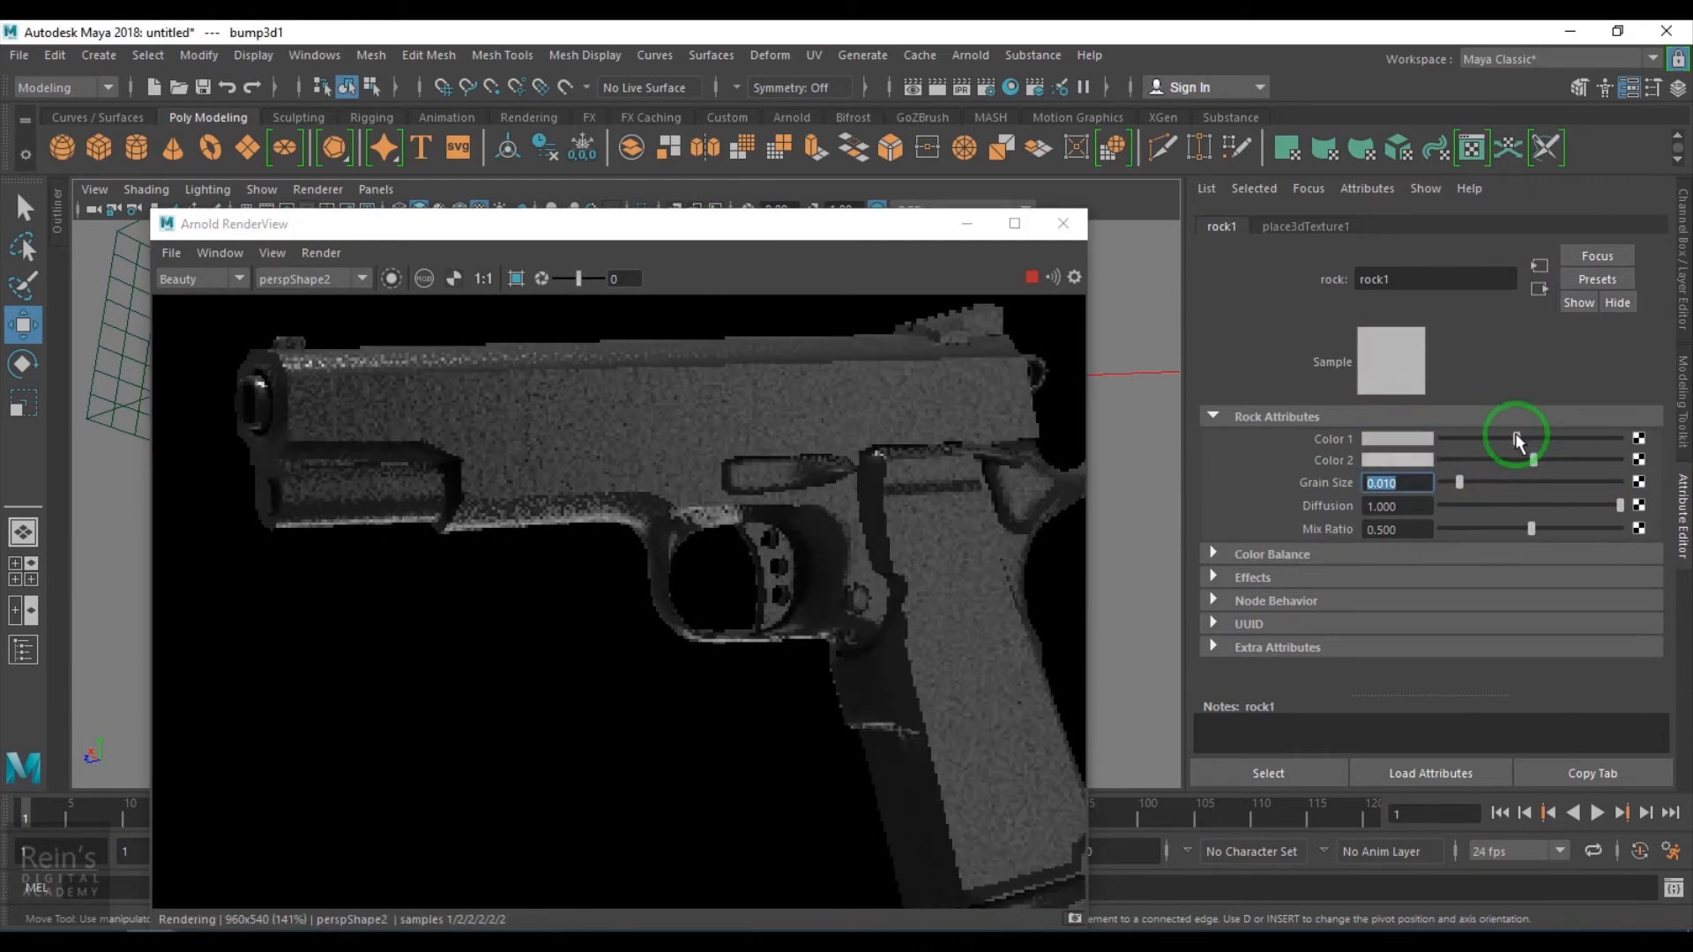
- Check the rock's 3D placement node, then set the rock texture's Grain Size to 0.001
{"action": "left_click", "coordinate": [1137, 613]}
{"action": "left_click", "coordinate": [866, 723]}
{"action": "left_click_drag", "start_coordinate": [864, 684], "coordinate": [818, 227]}
{"action": "left_click", "coordinate": [1303, 227]}
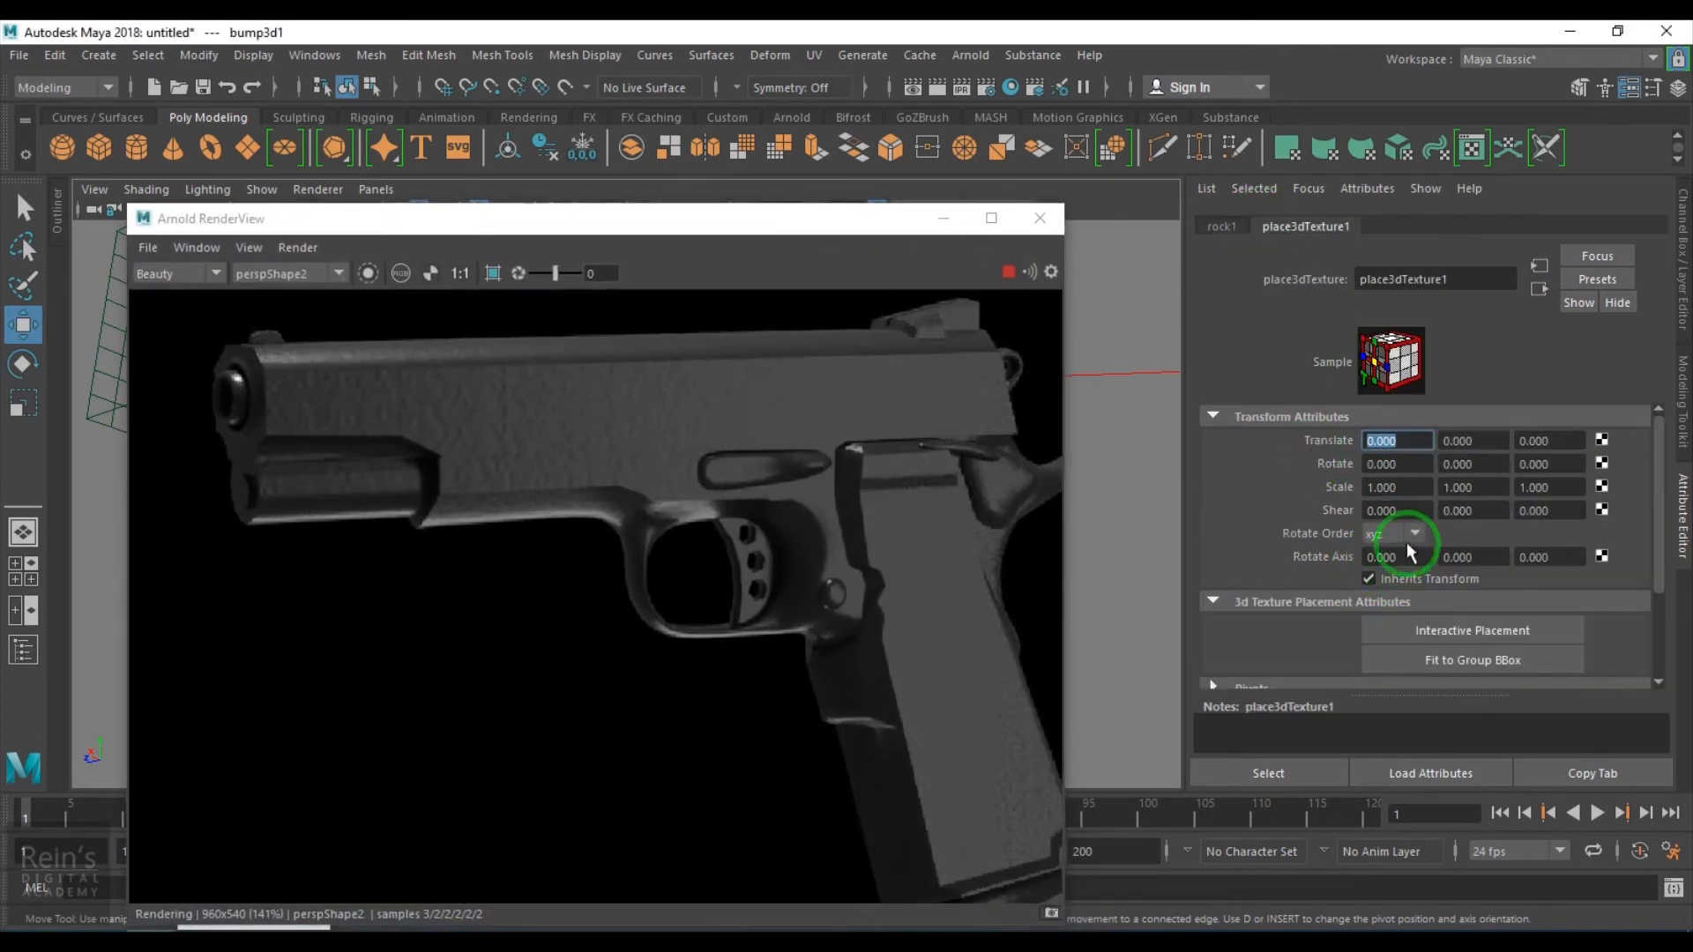
{"action": "left_click", "coordinate": [1239, 231]}
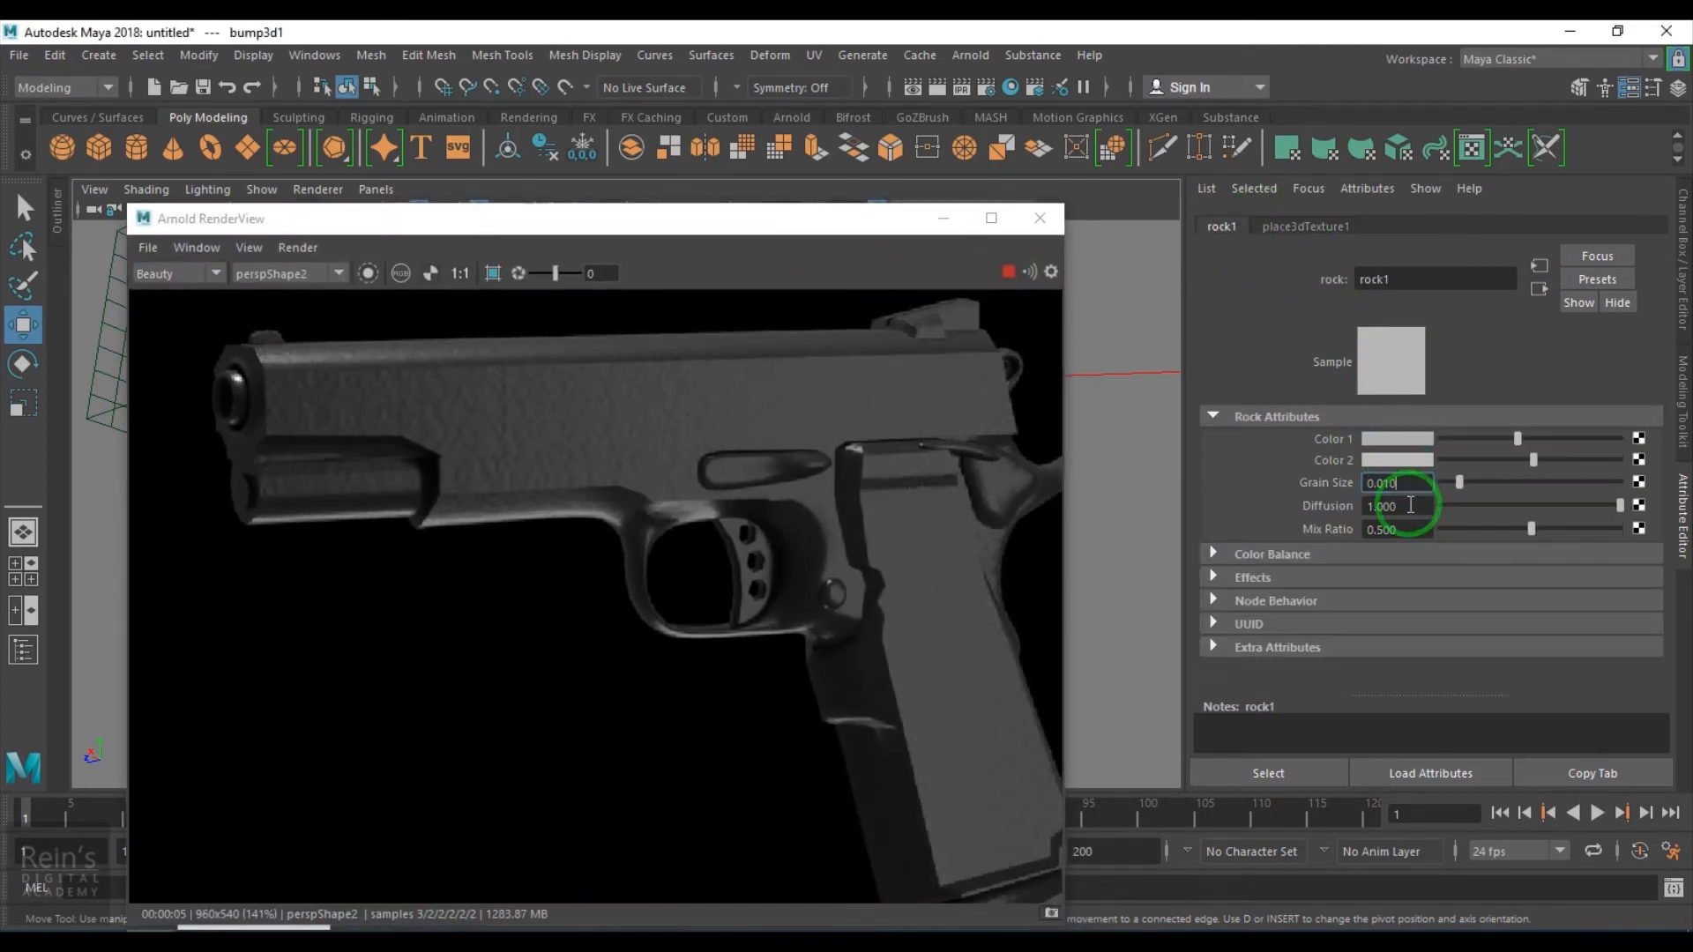
{"action": "left_click_drag", "start_coordinate": [1383, 484], "coordinate": [1429, 493]}
{"action": "type", "text": "01"}
{"action": "key", "text": "Return"}
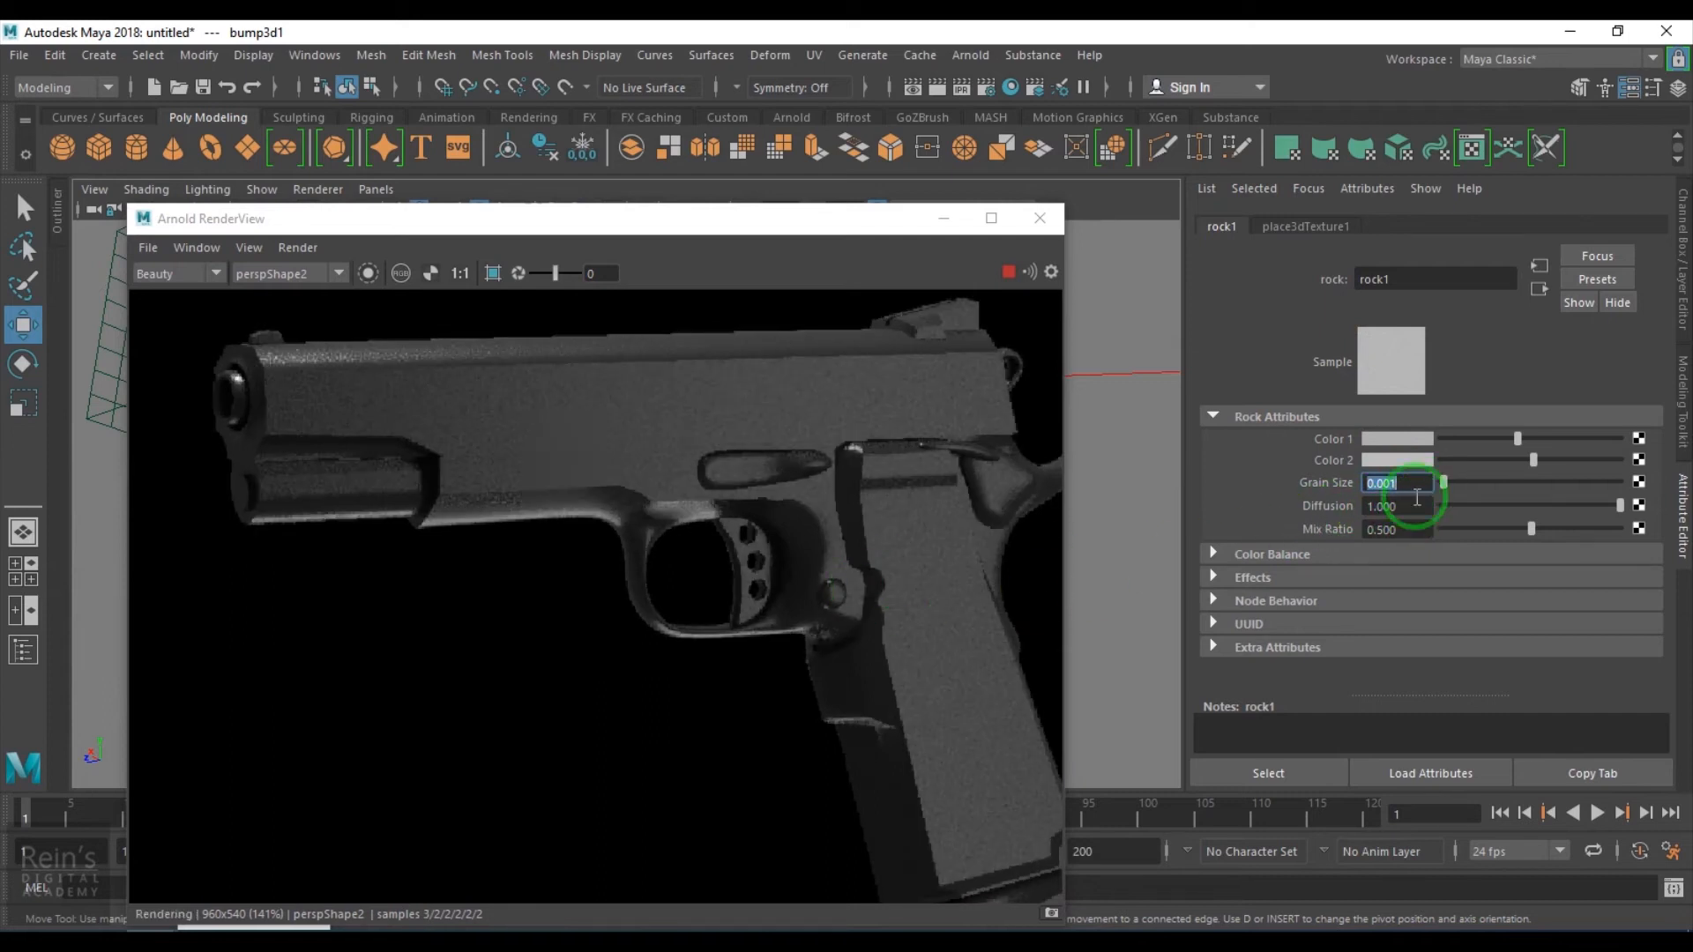
- Darken the rock's Color 1 and set its Grain Size to 0.005
{"action": "left_click", "coordinate": [1505, 440]}
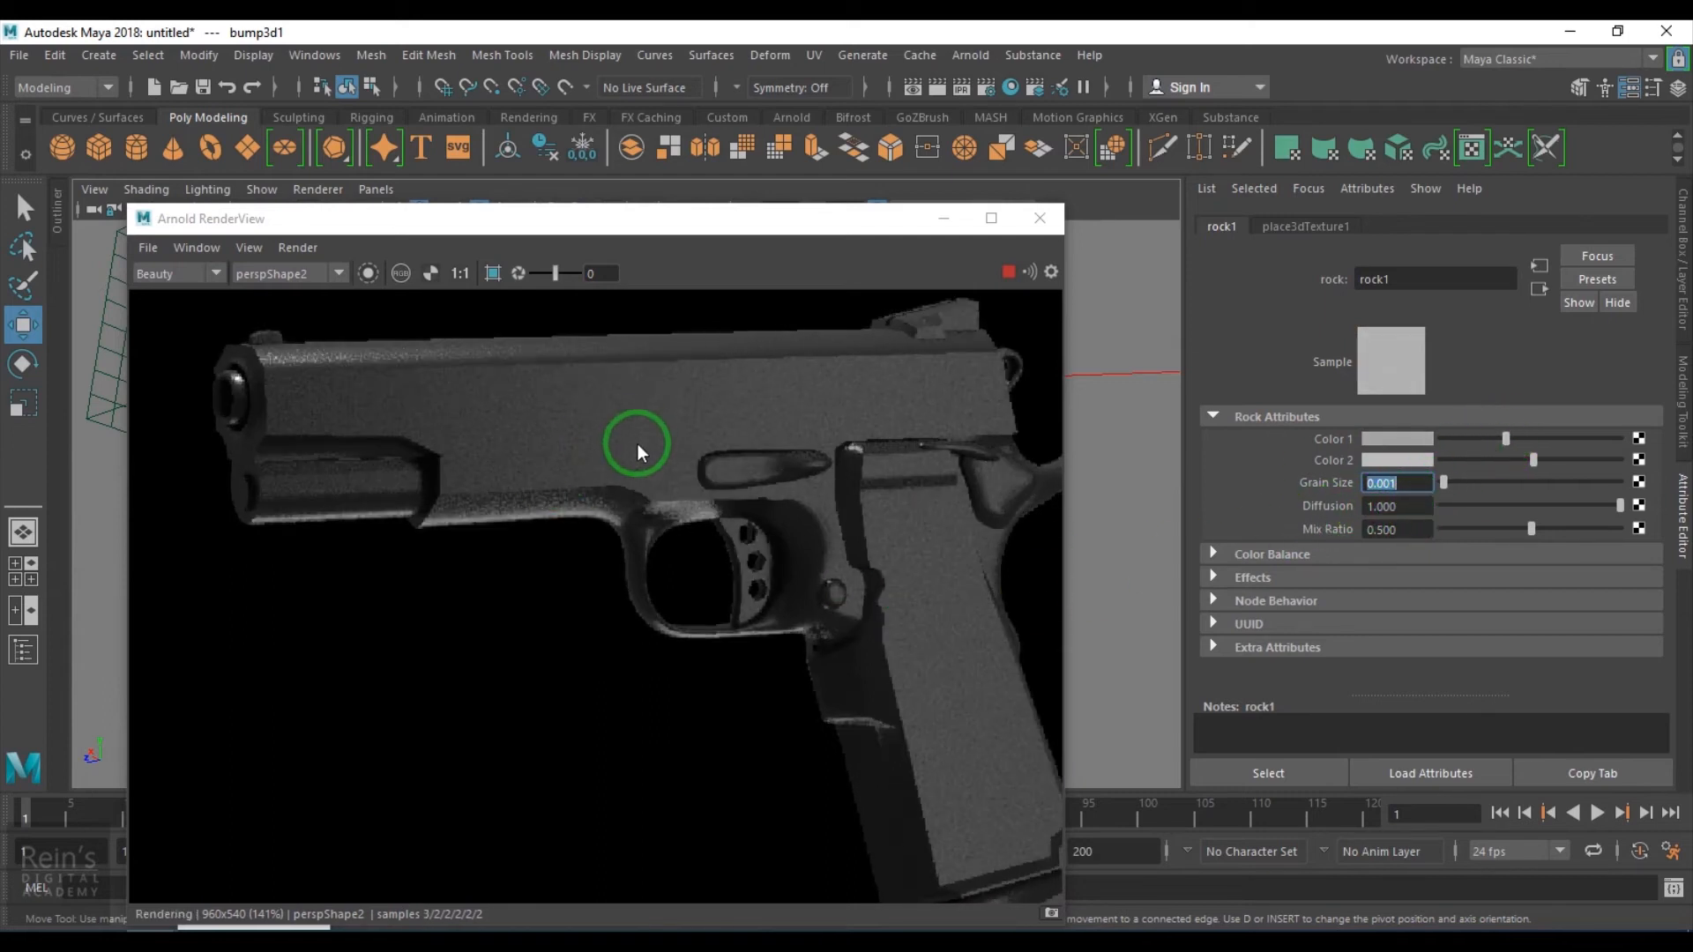
{"action": "scroll", "coordinate": [638, 443], "scroll_direction": "up", "scroll_amount": 2}
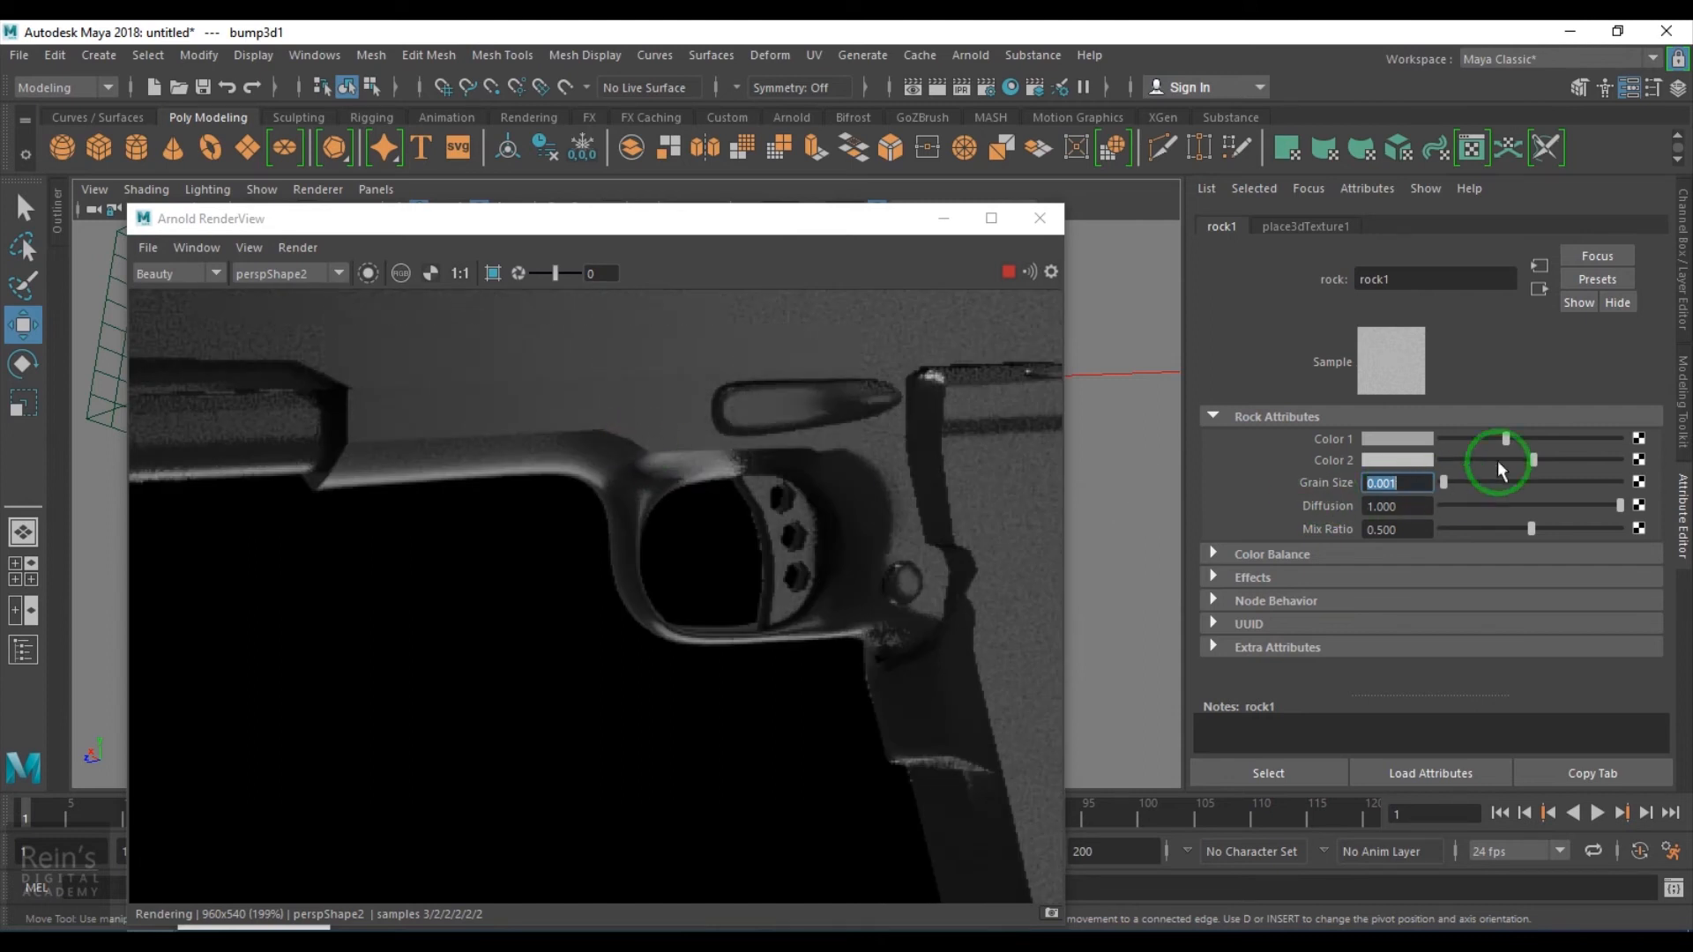
{"action": "left_click", "coordinate": [1481, 439]}
{"action": "left_click_drag", "start_coordinate": [1389, 484], "coordinate": [1405, 483]}
{"action": "type", "text": "5"}
{"action": "key", "text": "Return"}
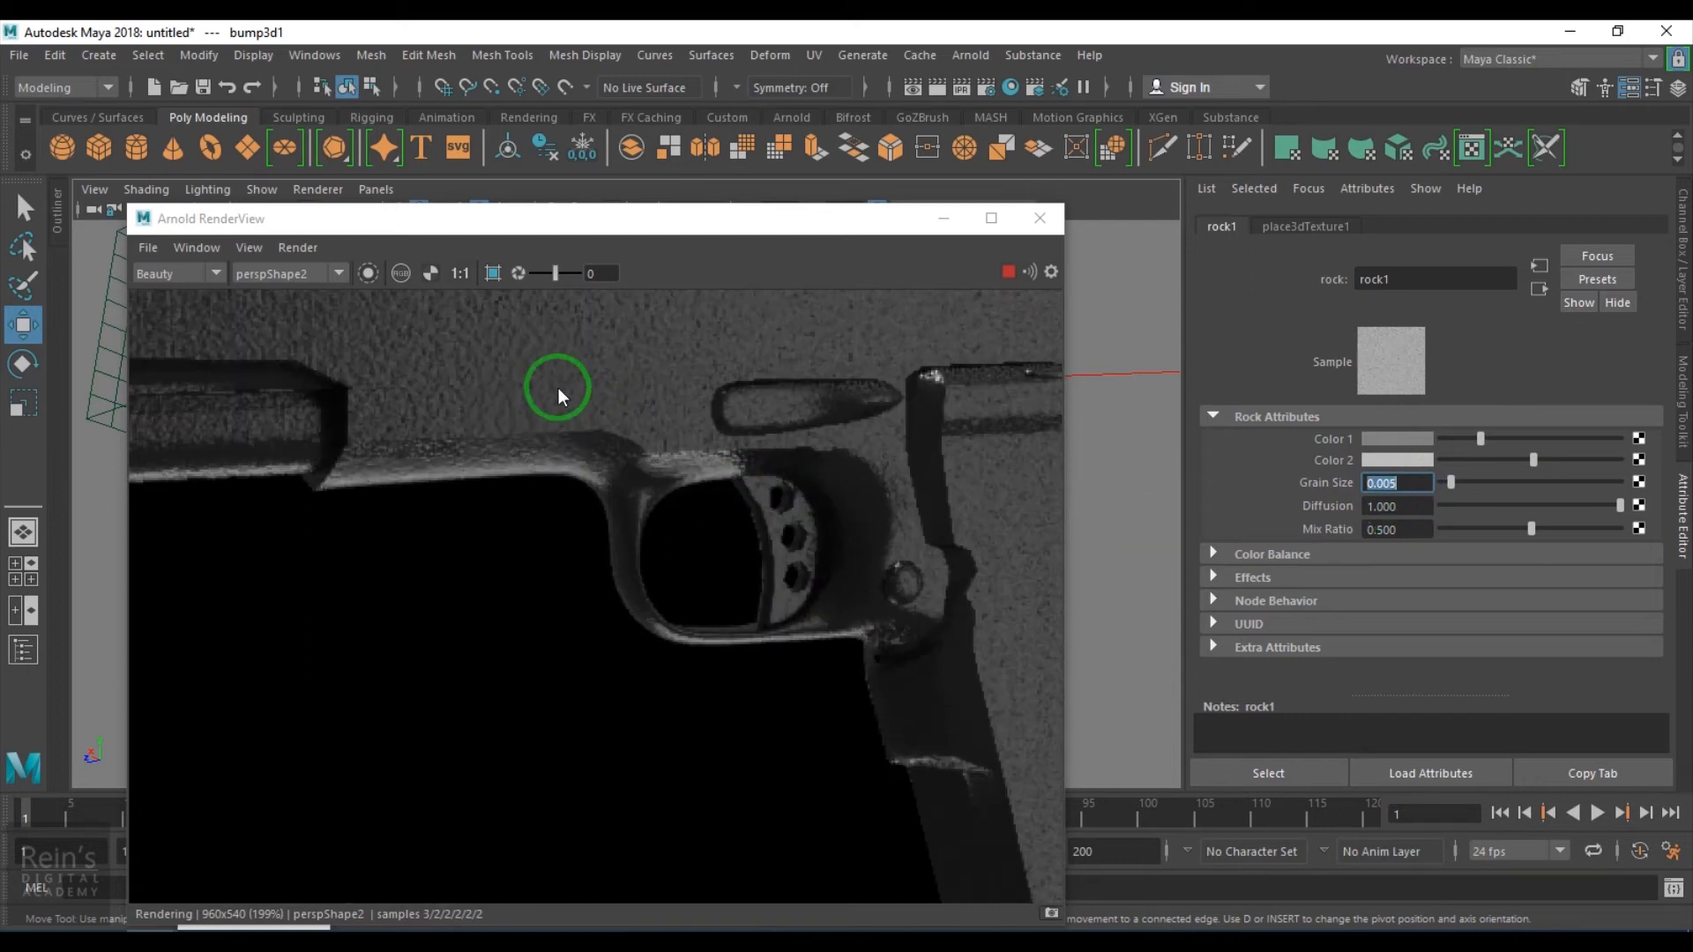
- Stop the interactive render, select the pistol and rename its material to paint_shader
{"action": "scroll", "coordinate": [592, 448], "scroll_direction": "down", "scroll_amount": 2}
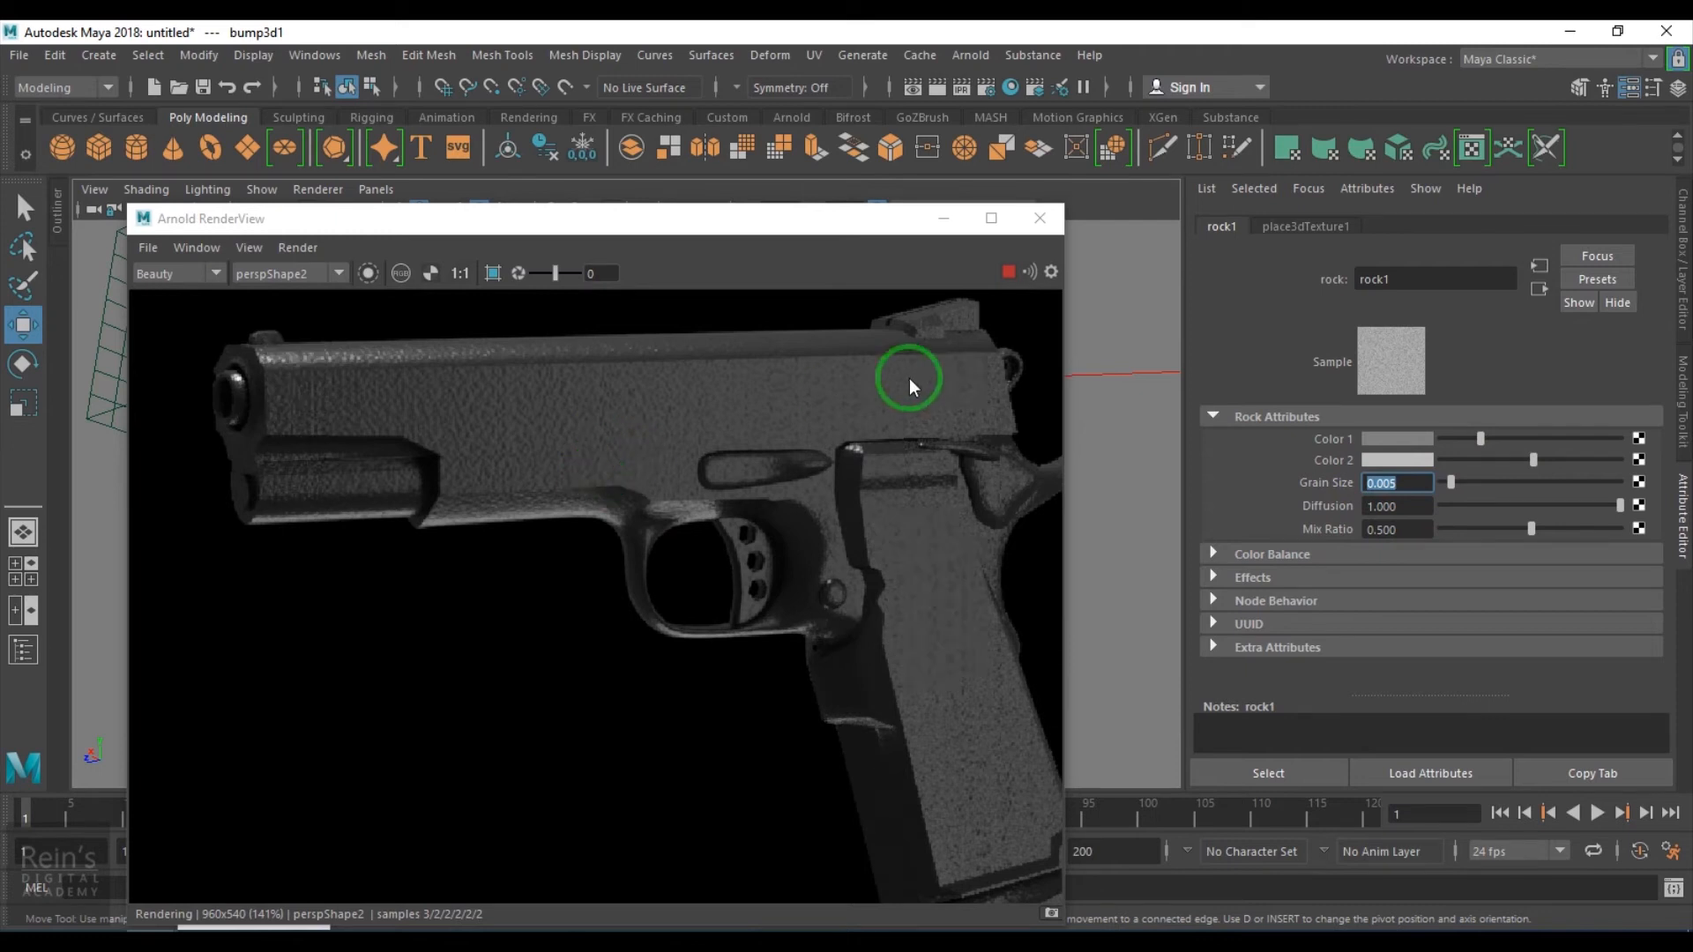
{"action": "left_click", "coordinate": [1002, 273]}
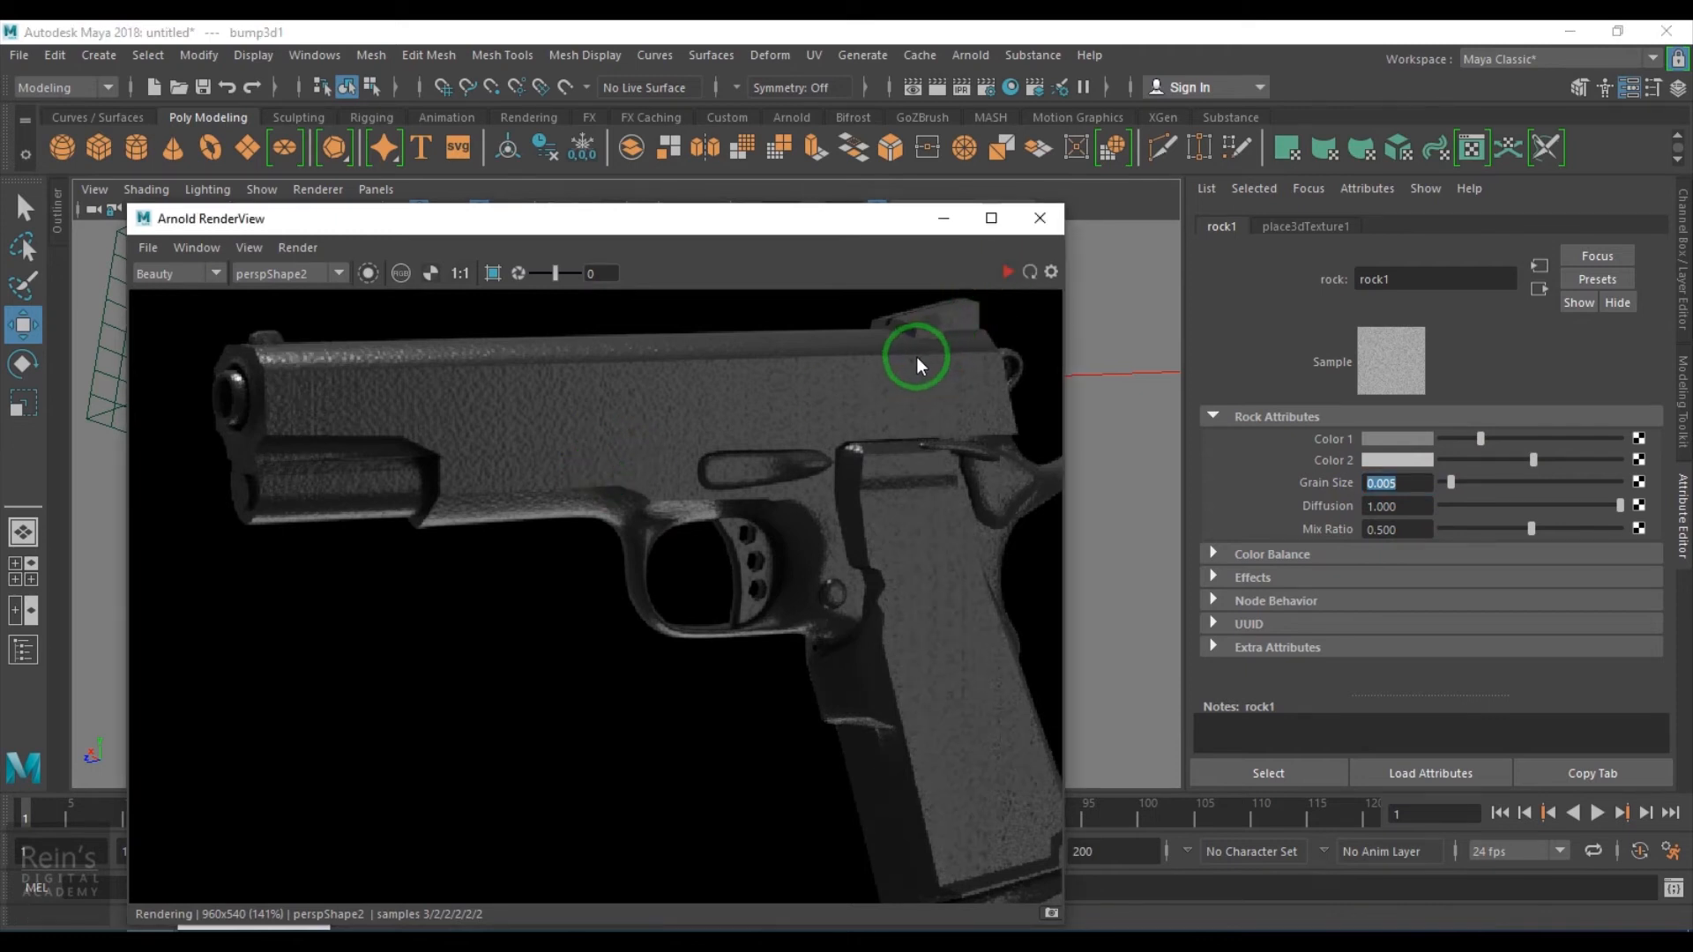
{"action": "left_click_drag", "start_coordinate": [711, 230], "coordinate": [750, 670]}
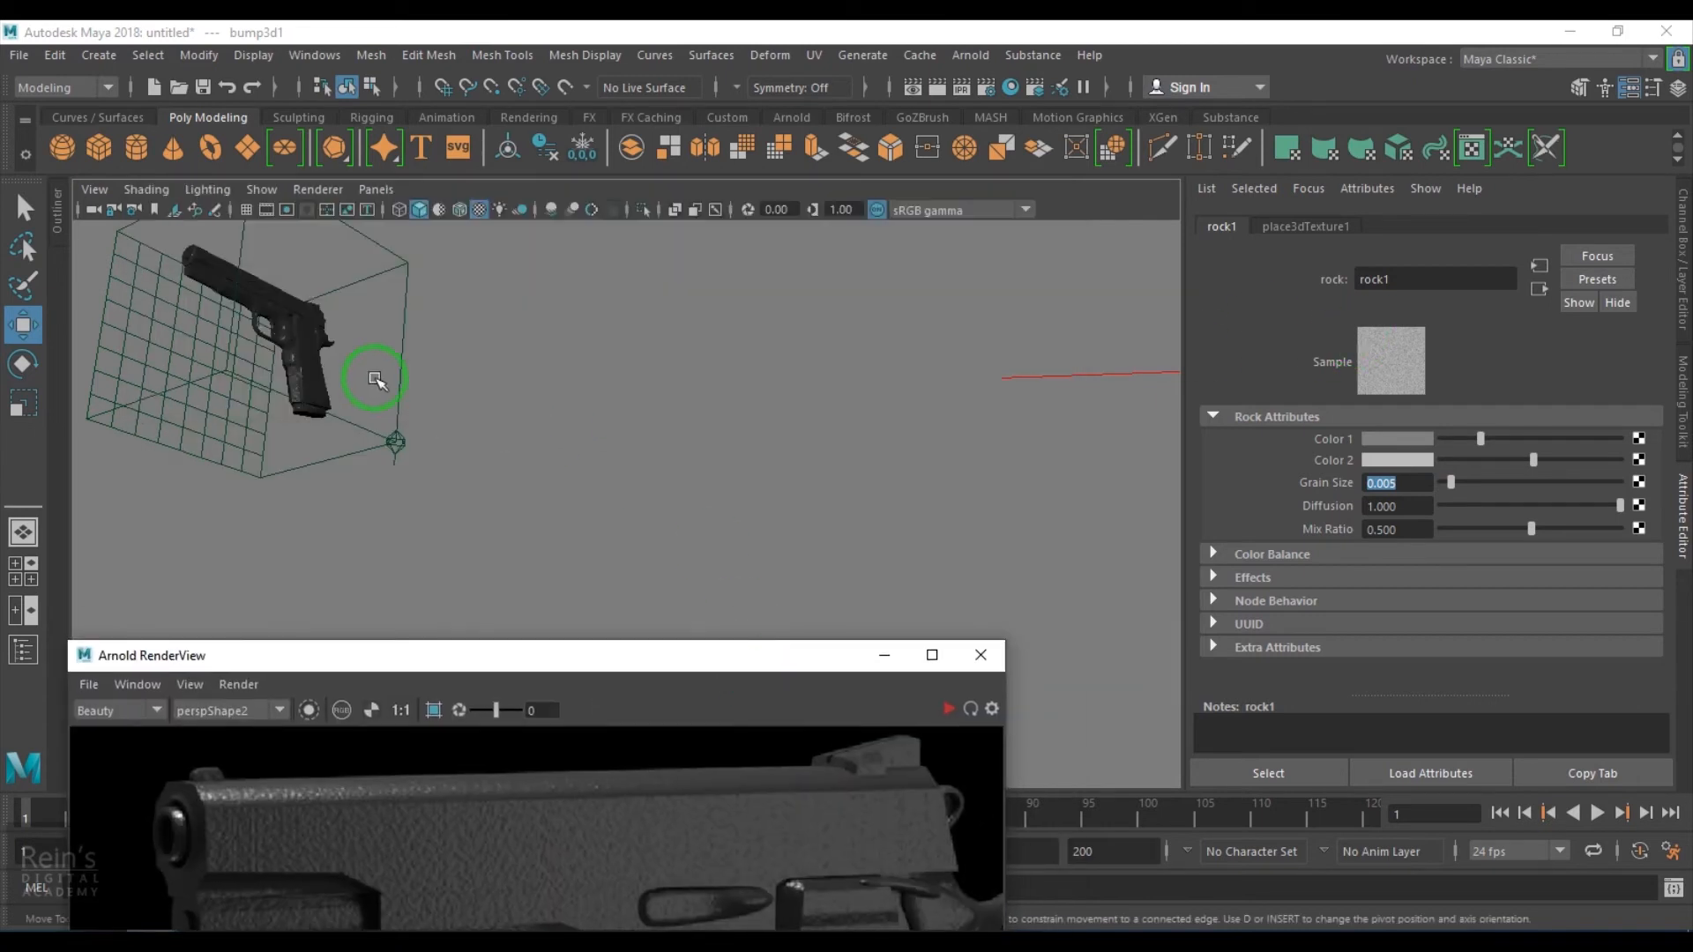
{"action": "left_click", "coordinate": [302, 347]}
{"action": "double_click", "coordinate": [1467, 281]}
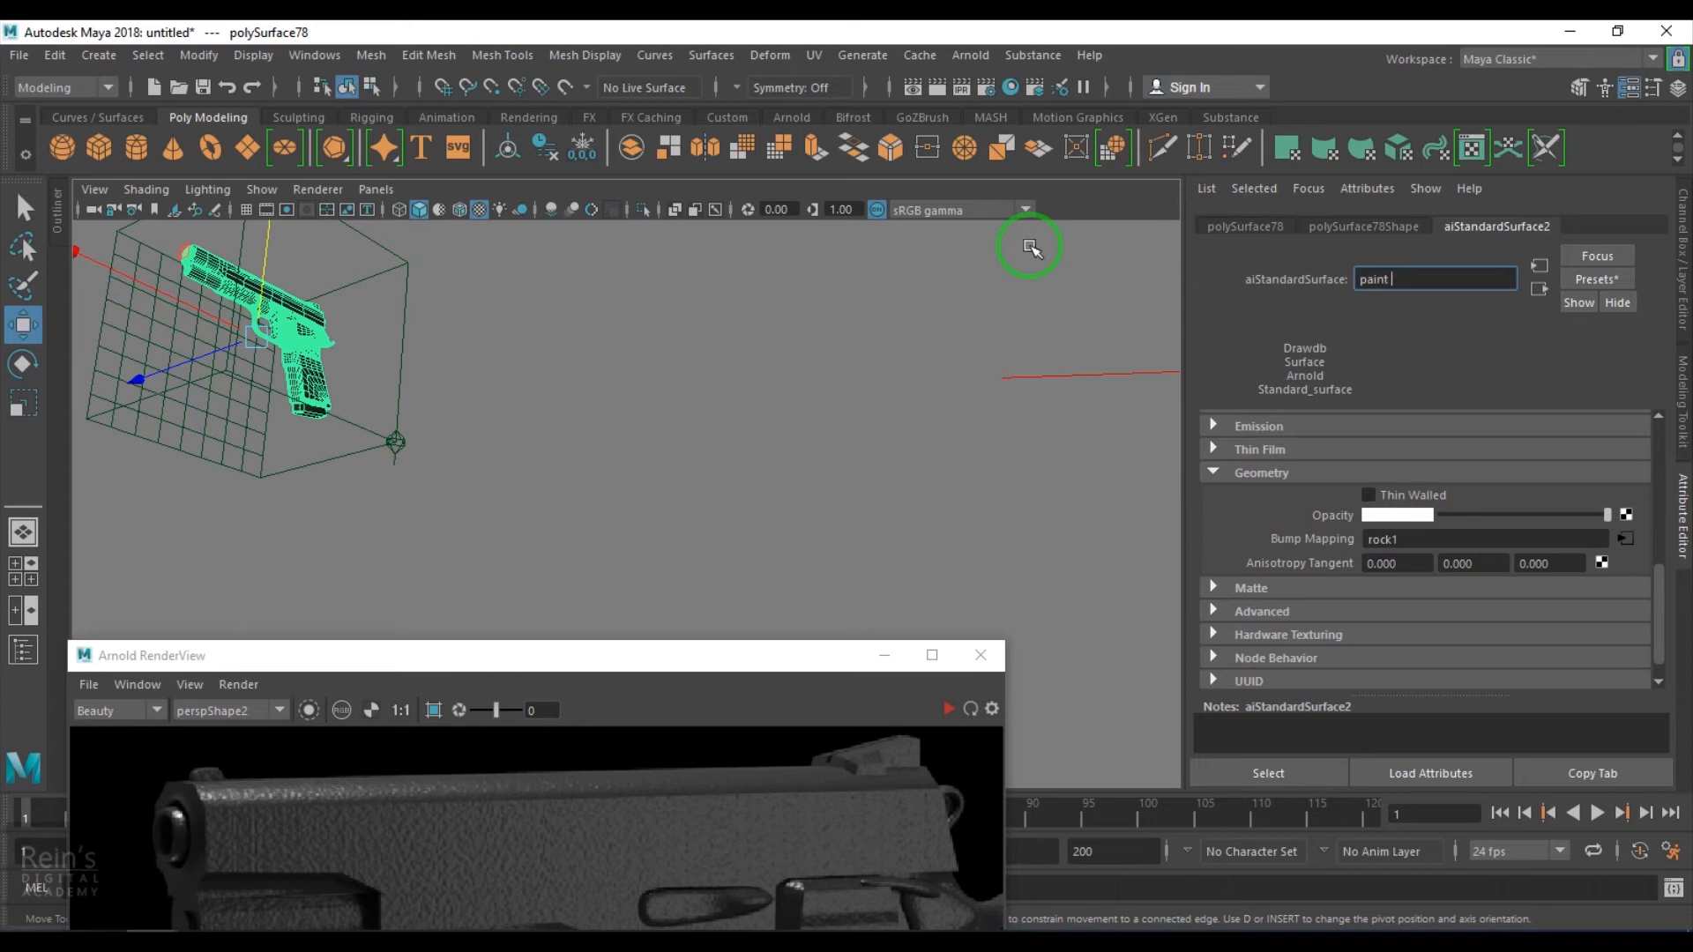
{"action": "key", "text": "Return"}
- Frame the pistol in the viewport and open the Hypershade window showing the shader network
{"action": "left_click_drag", "start_coordinate": [529, 441], "coordinate": [652, 524], "text": "alt"}
{"action": "key", "text": "f"}
{"action": "scroll", "coordinate": [846, 573], "scroll_direction": "up", "scroll_amount": 5}
{"action": "left_click_drag", "start_coordinate": [827, 568], "coordinate": [1172, 52], "text": "alt"}
{"action": "left_click", "coordinate": [221, 888]}
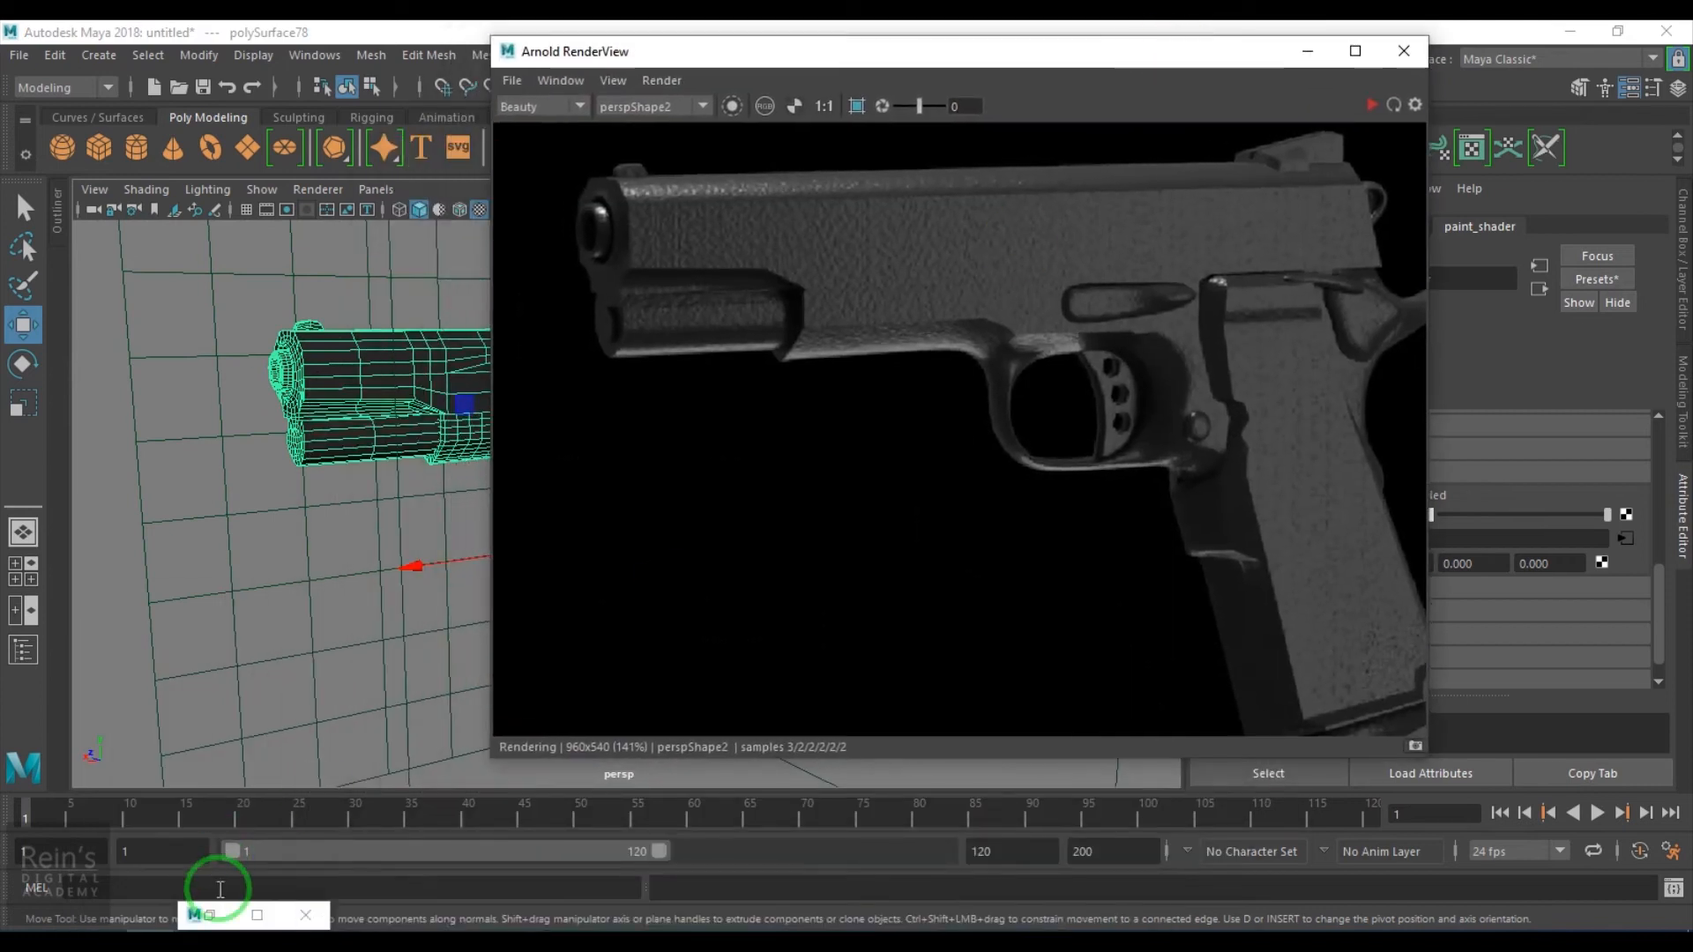
{"action": "left_click", "coordinate": [256, 914]}
{"action": "left_click_drag", "start_coordinate": [907, 558], "coordinate": [1043, 27]}
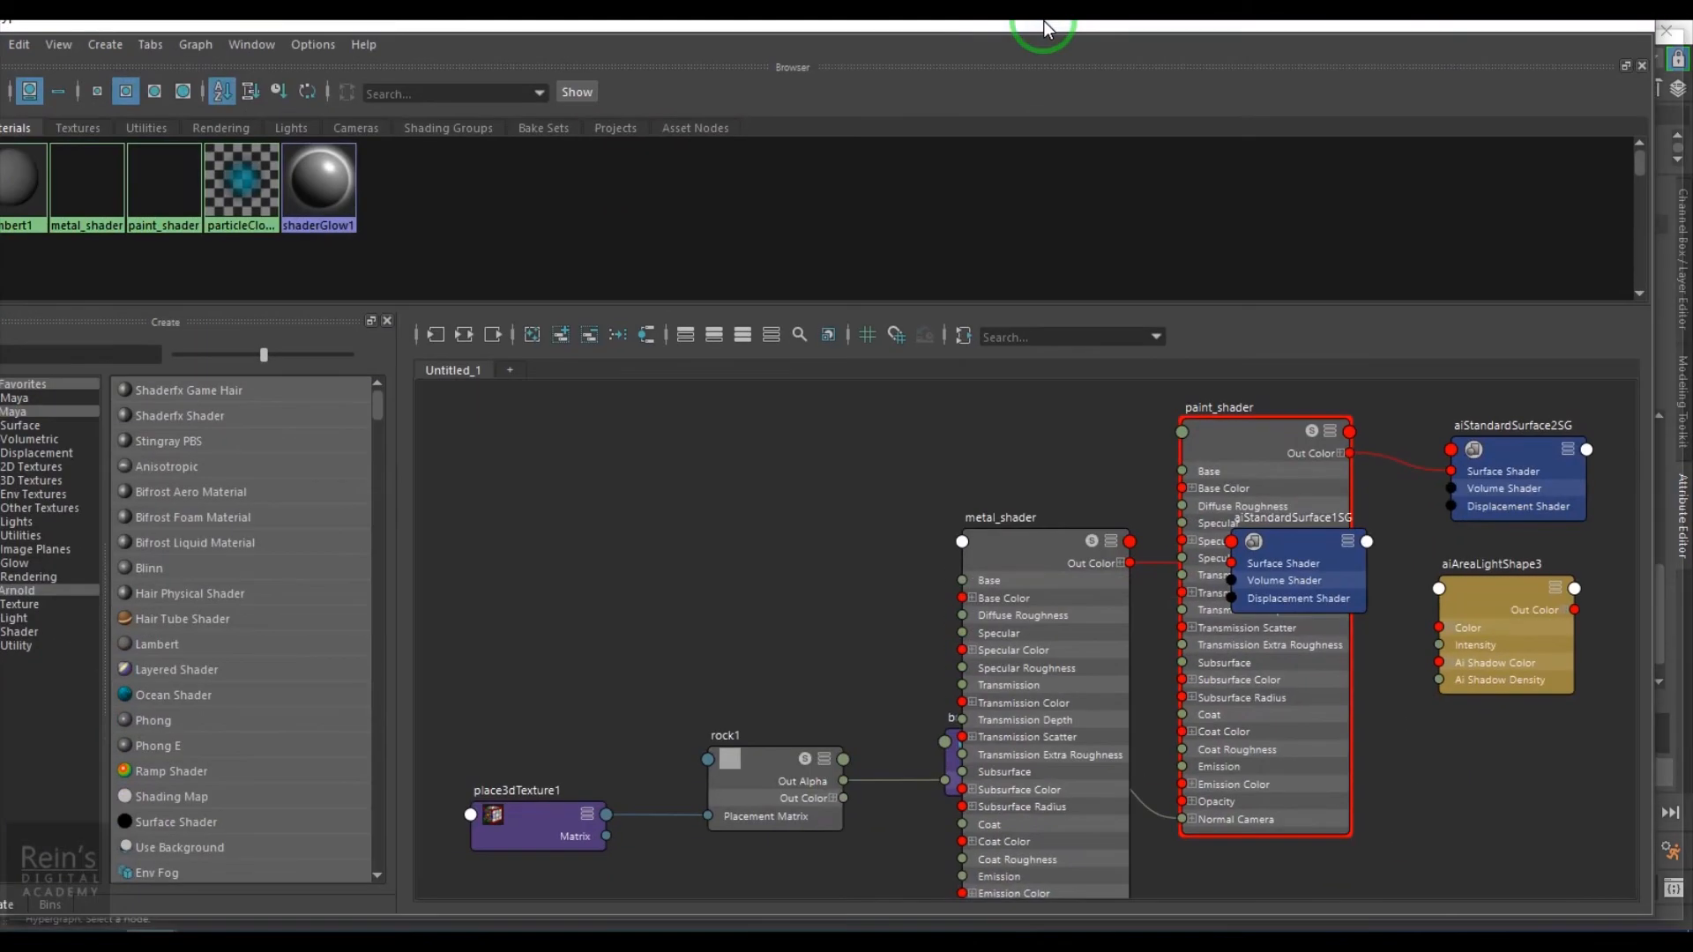
- Collapse the metal_shader, paint_shader, bump3d1 and rock1 nodes in the graph to compact form
{"action": "left_click_drag", "start_coordinate": [1078, 589], "coordinate": [1001, 436]}
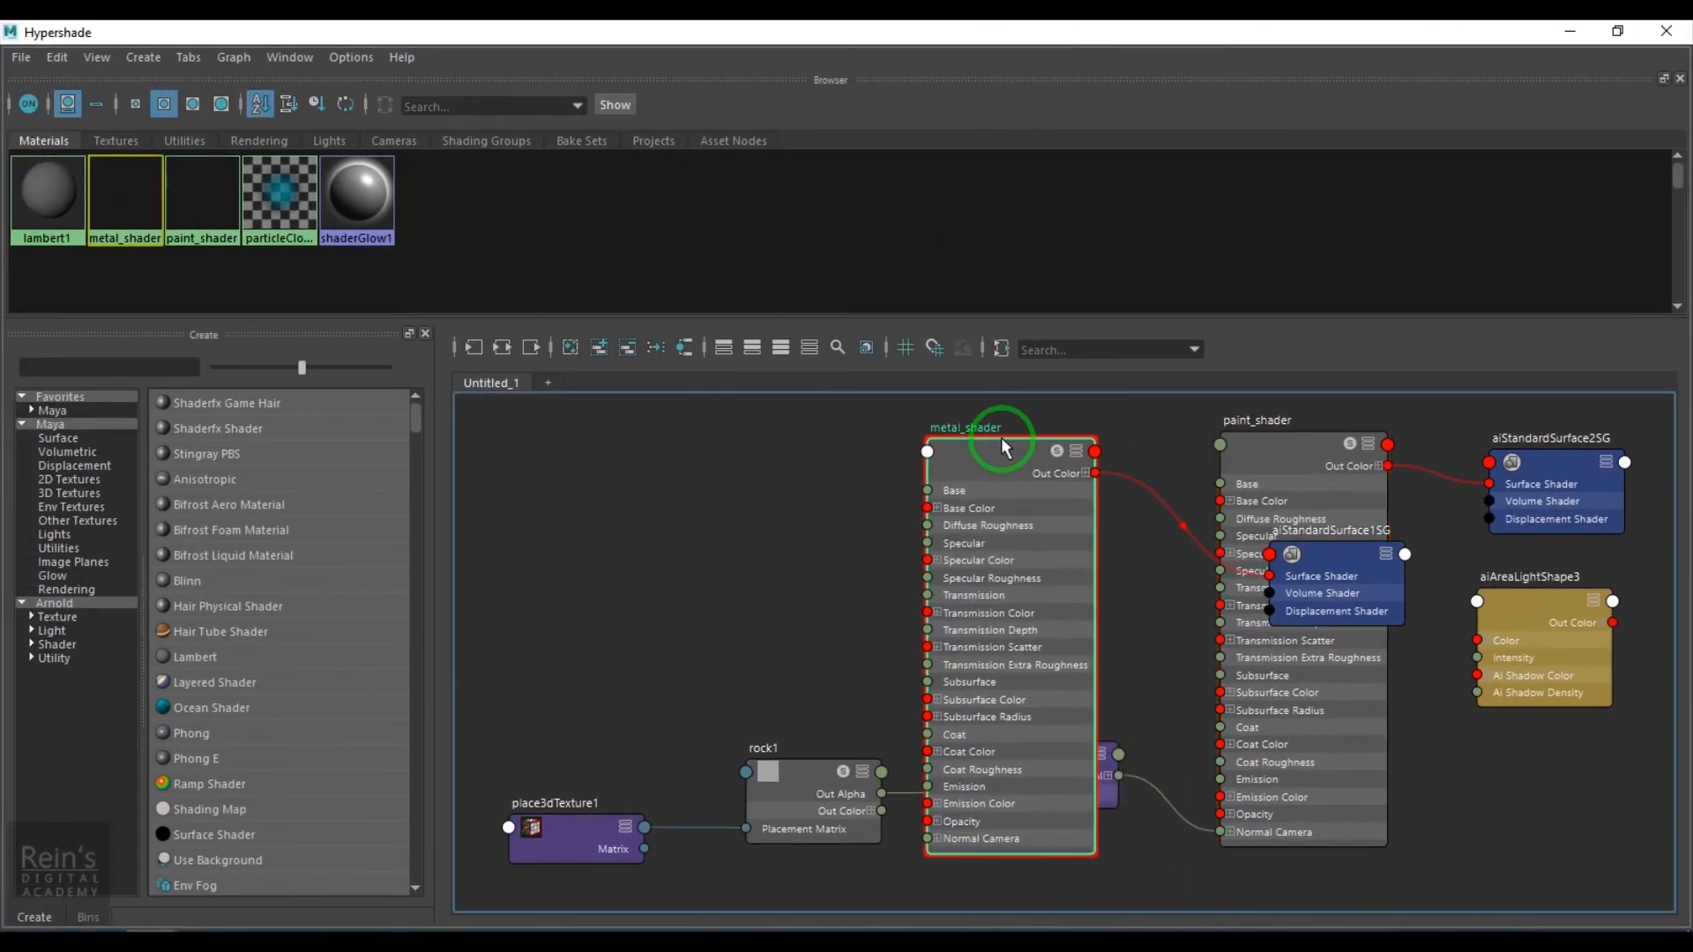
{"action": "key", "text": "1"}
{"action": "left_click_drag", "start_coordinate": [1323, 582], "coordinate": [1160, 449]}
{"action": "left_click_drag", "start_coordinate": [1285, 473], "coordinate": [1285, 574]}
{"action": "key", "text": "1"}
{"action": "left_click_drag", "start_coordinate": [1080, 767], "coordinate": [975, 650]}
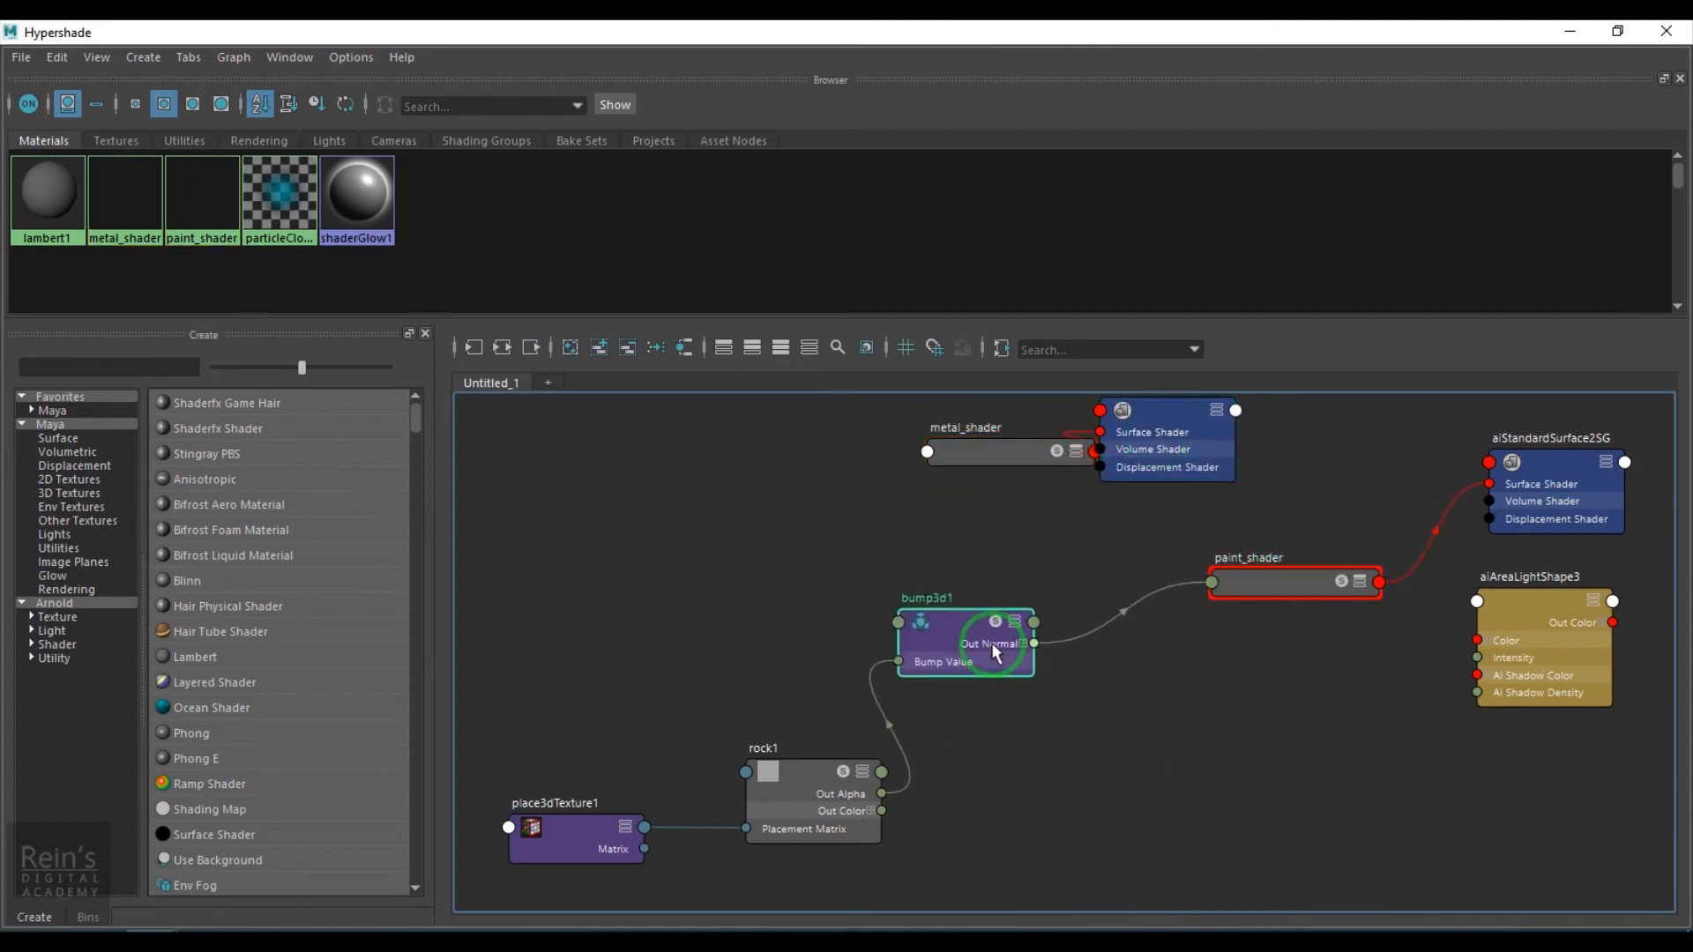
{"action": "key", "text": "1"}
{"action": "left_click_drag", "start_coordinate": [811, 775], "coordinate": [808, 673]}
{"action": "key", "text": "1"}
- Line up the place3dTexture1, rock1, bump3d1 and paint_shader chain in a row and rearrange the other nodes
{"action": "left_click", "coordinate": [609, 797]}
{"action": "left_click_drag", "start_coordinate": [608, 798], "coordinate": [648, 581]}
{"action": "key", "text": "1"}
{"action": "left_click_drag", "start_coordinate": [1230, 584], "coordinate": [1103, 600]}
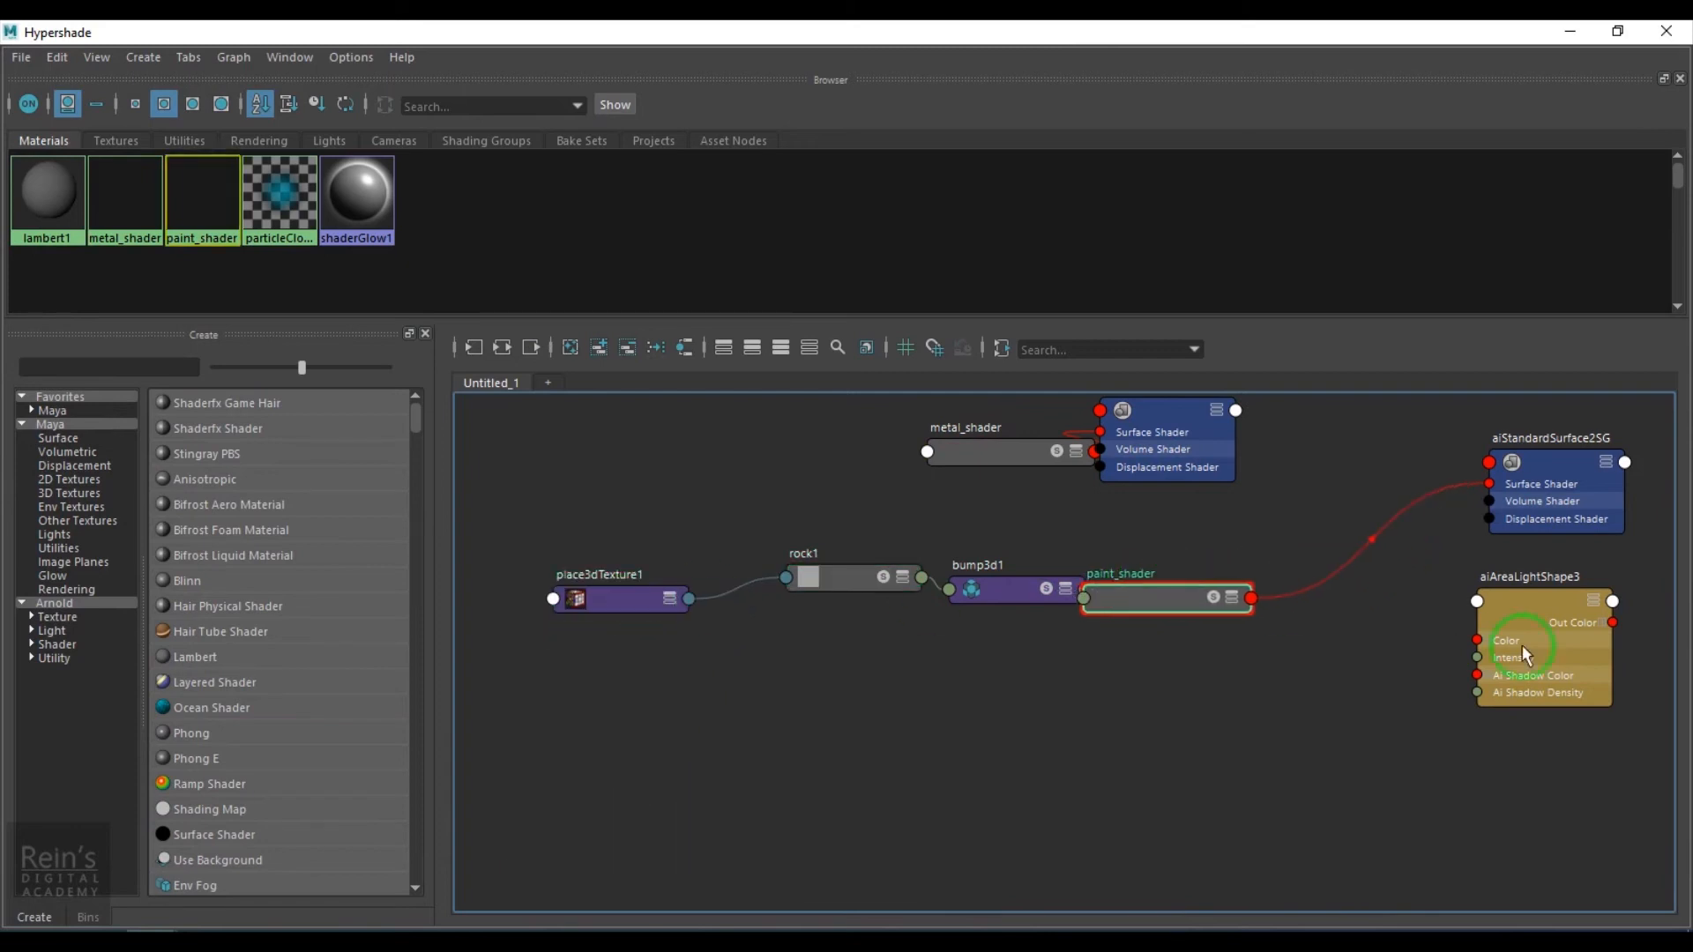
{"action": "middle_click_drag", "start_coordinate": [1455, 642], "coordinate": [996, 727], "text": "alt"}
{"action": "left_click_drag", "start_coordinate": [728, 520], "coordinate": [1220, 477]}
{"action": "left_click", "coordinate": [664, 538]}
{"action": "left_click_drag", "start_coordinate": [665, 542], "coordinate": [825, 541]}
{"action": "left_click_drag", "start_coordinate": [1074, 560], "coordinate": [1244, 551]}
{"action": "left_click_drag", "start_coordinate": [1115, 767], "coordinate": [1424, 793]}
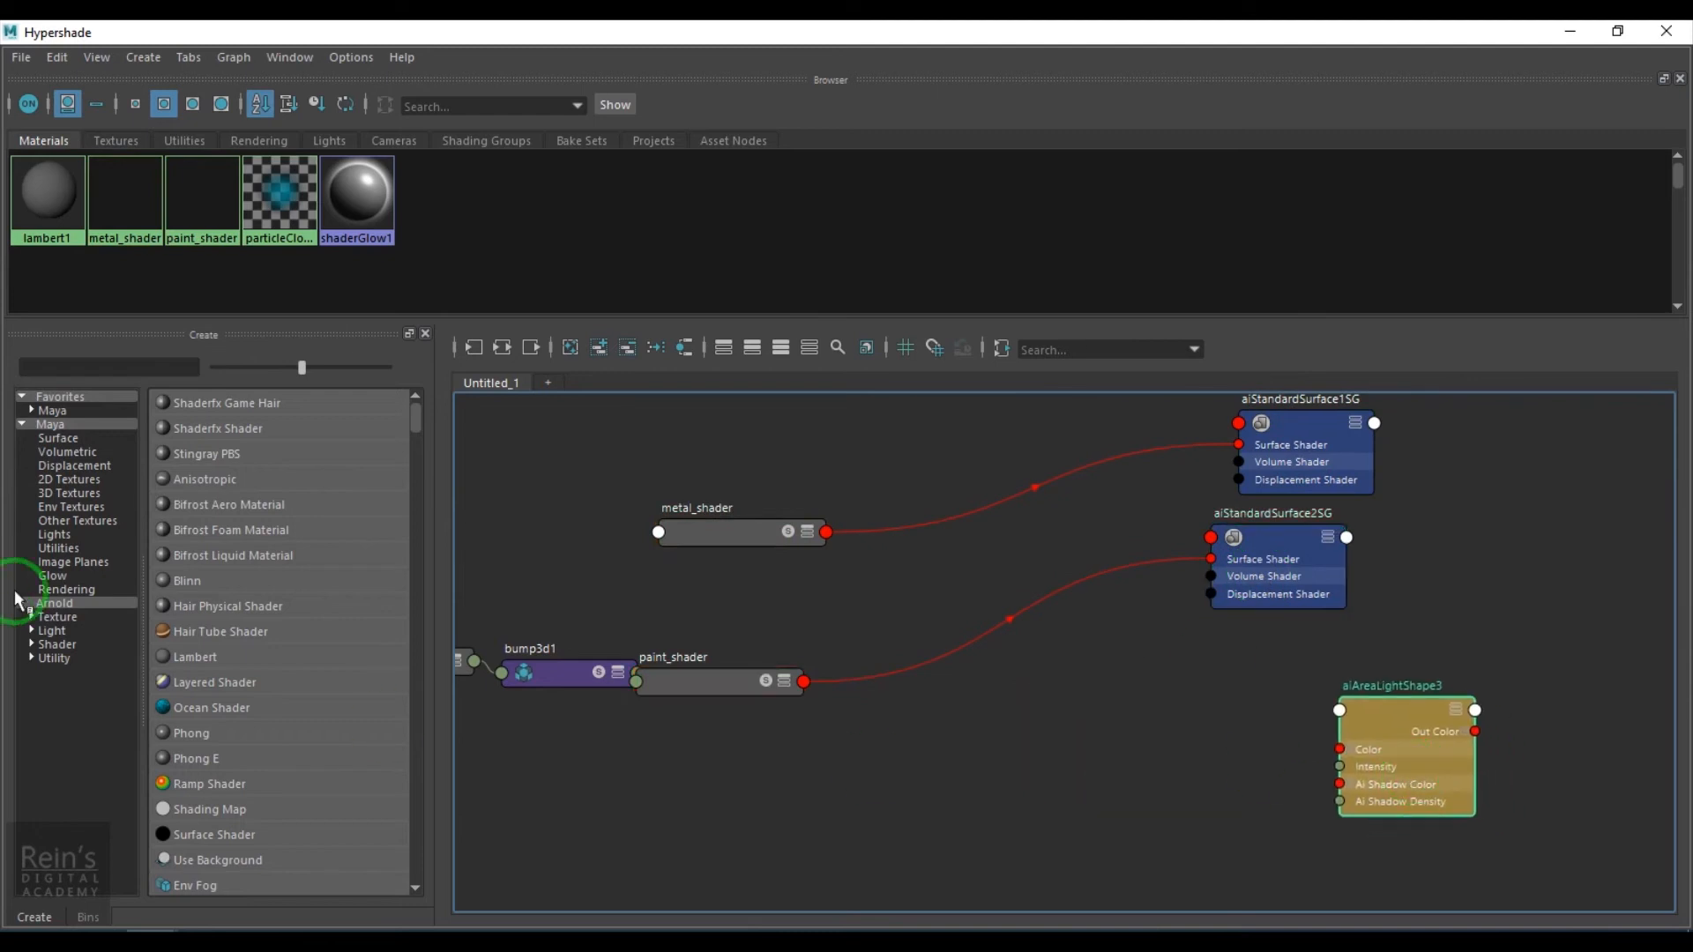
- Create an Arnold aiMixShader node in the graph
{"action": "left_click", "coordinate": [70, 644]}
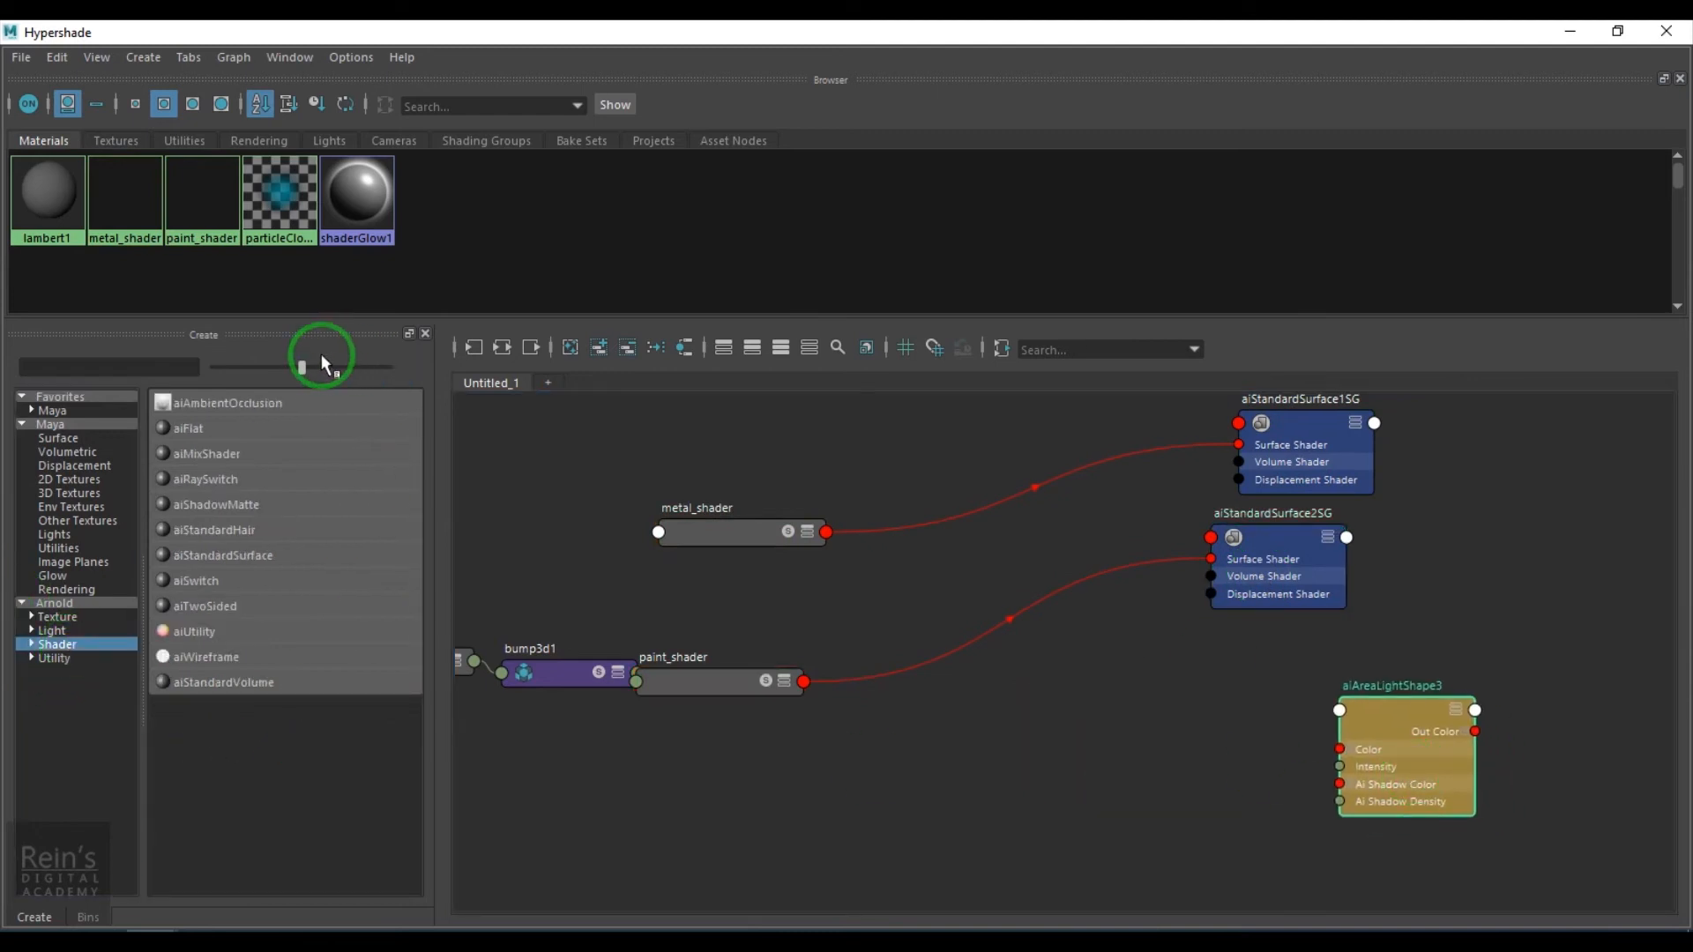
{"action": "left_click_drag", "start_coordinate": [351, 373], "coordinate": [370, 374]}
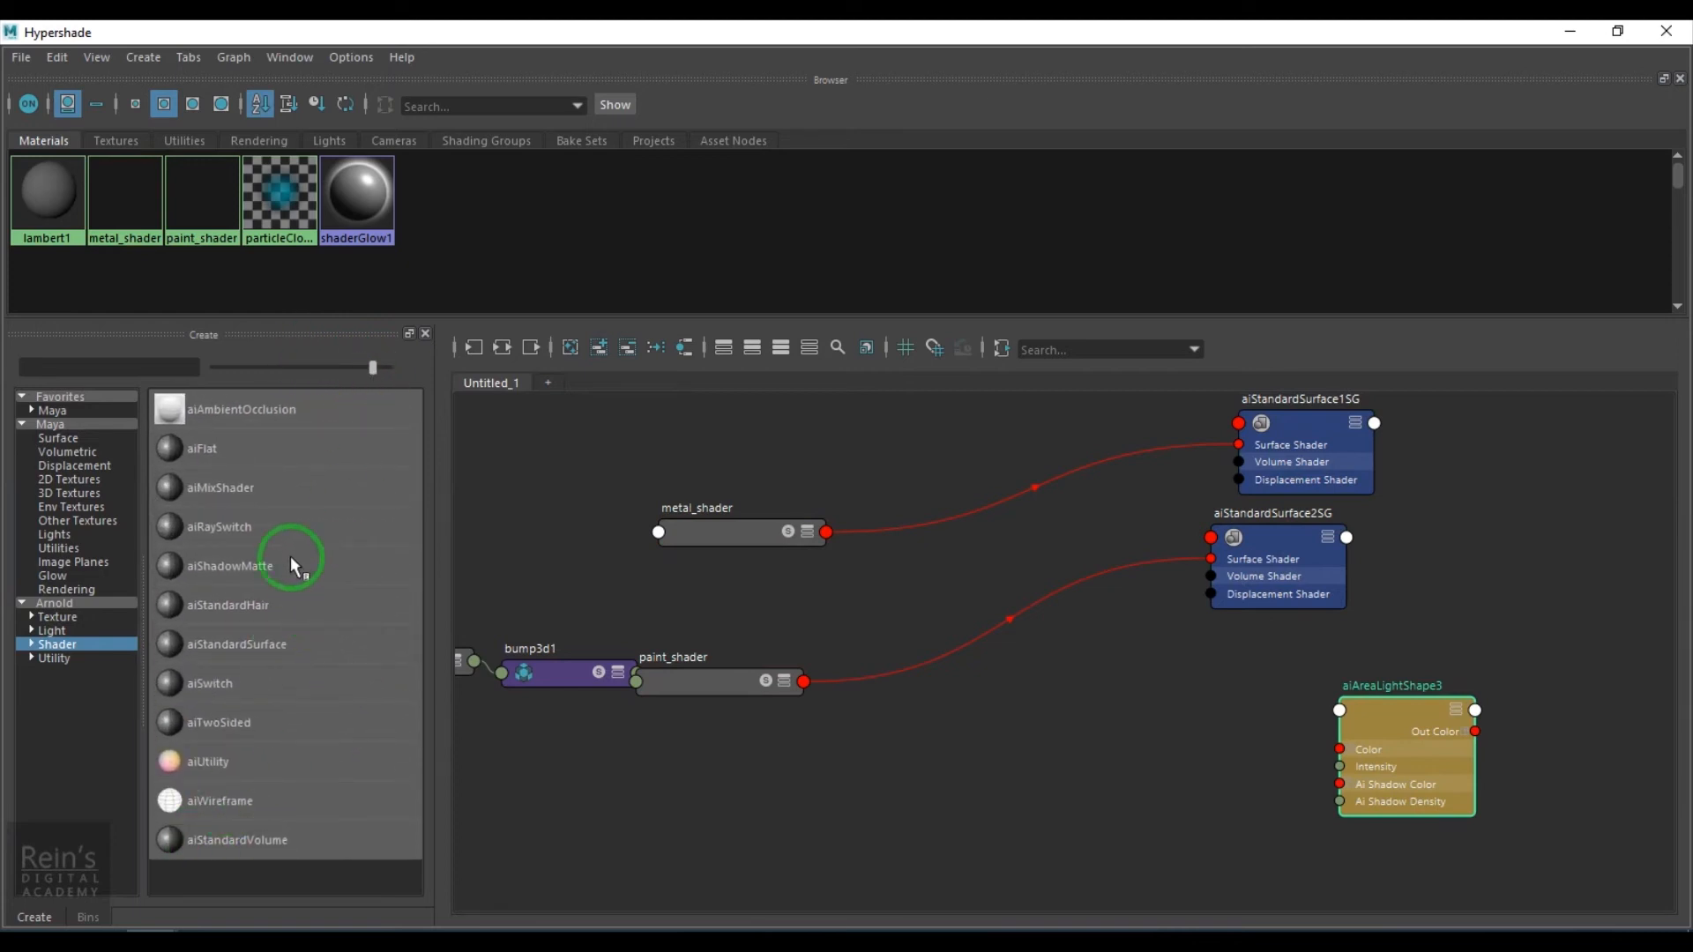
{"action": "left_click", "coordinate": [257, 492]}
{"action": "left_click_drag", "start_coordinate": [706, 735], "coordinate": [983, 807]}
{"action": "left_click_drag", "start_coordinate": [818, 790], "coordinate": [1137, 686]}
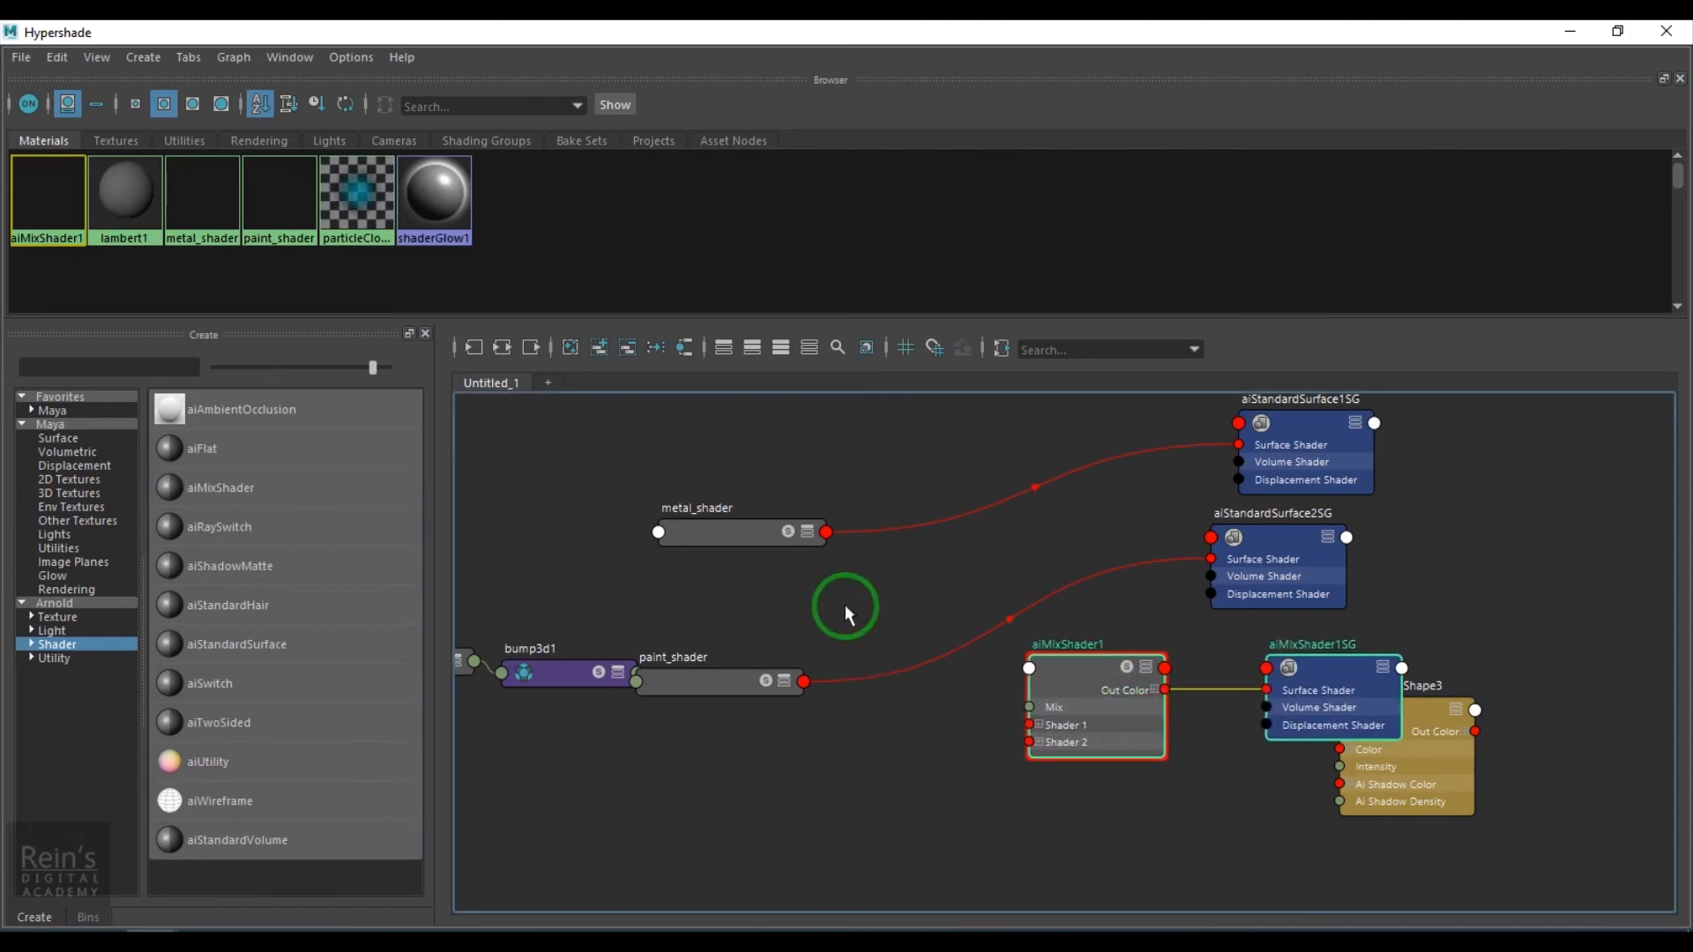
- Connect metal_shader to the mix shader's shader1 and paint_shader to its shader2
{"action": "left_click_drag", "start_coordinate": [1246, 38], "coordinate": [714, 61]}
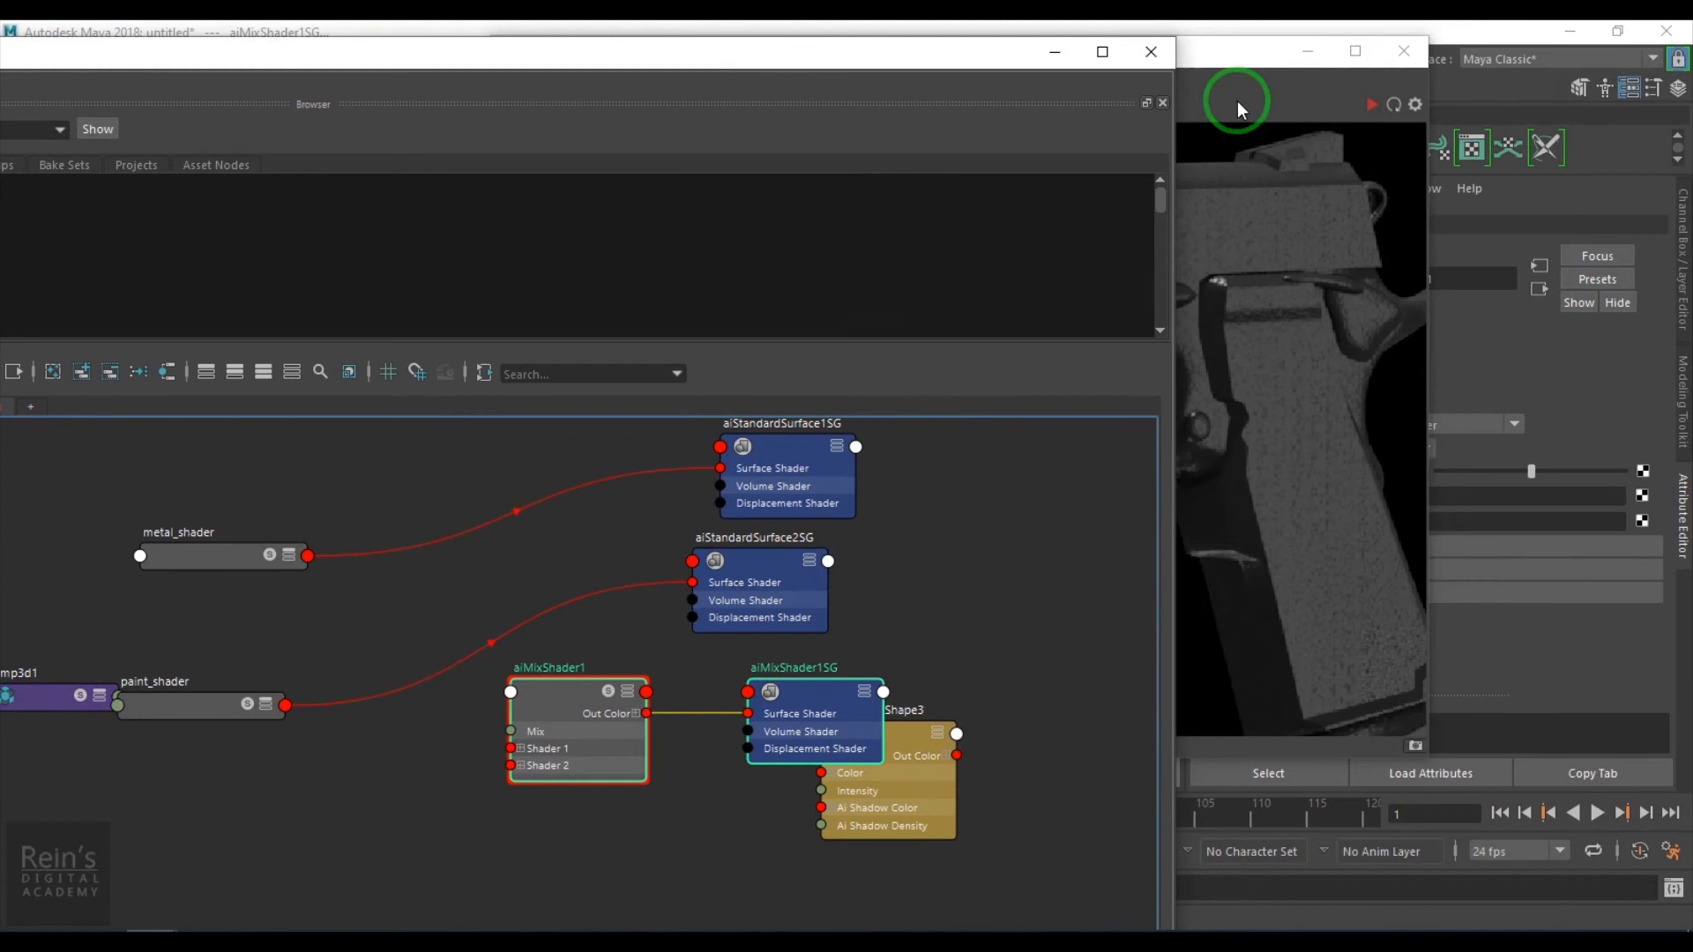
{"action": "left_click", "coordinate": [1236, 101]}
{"action": "left_click", "coordinate": [1310, 53]}
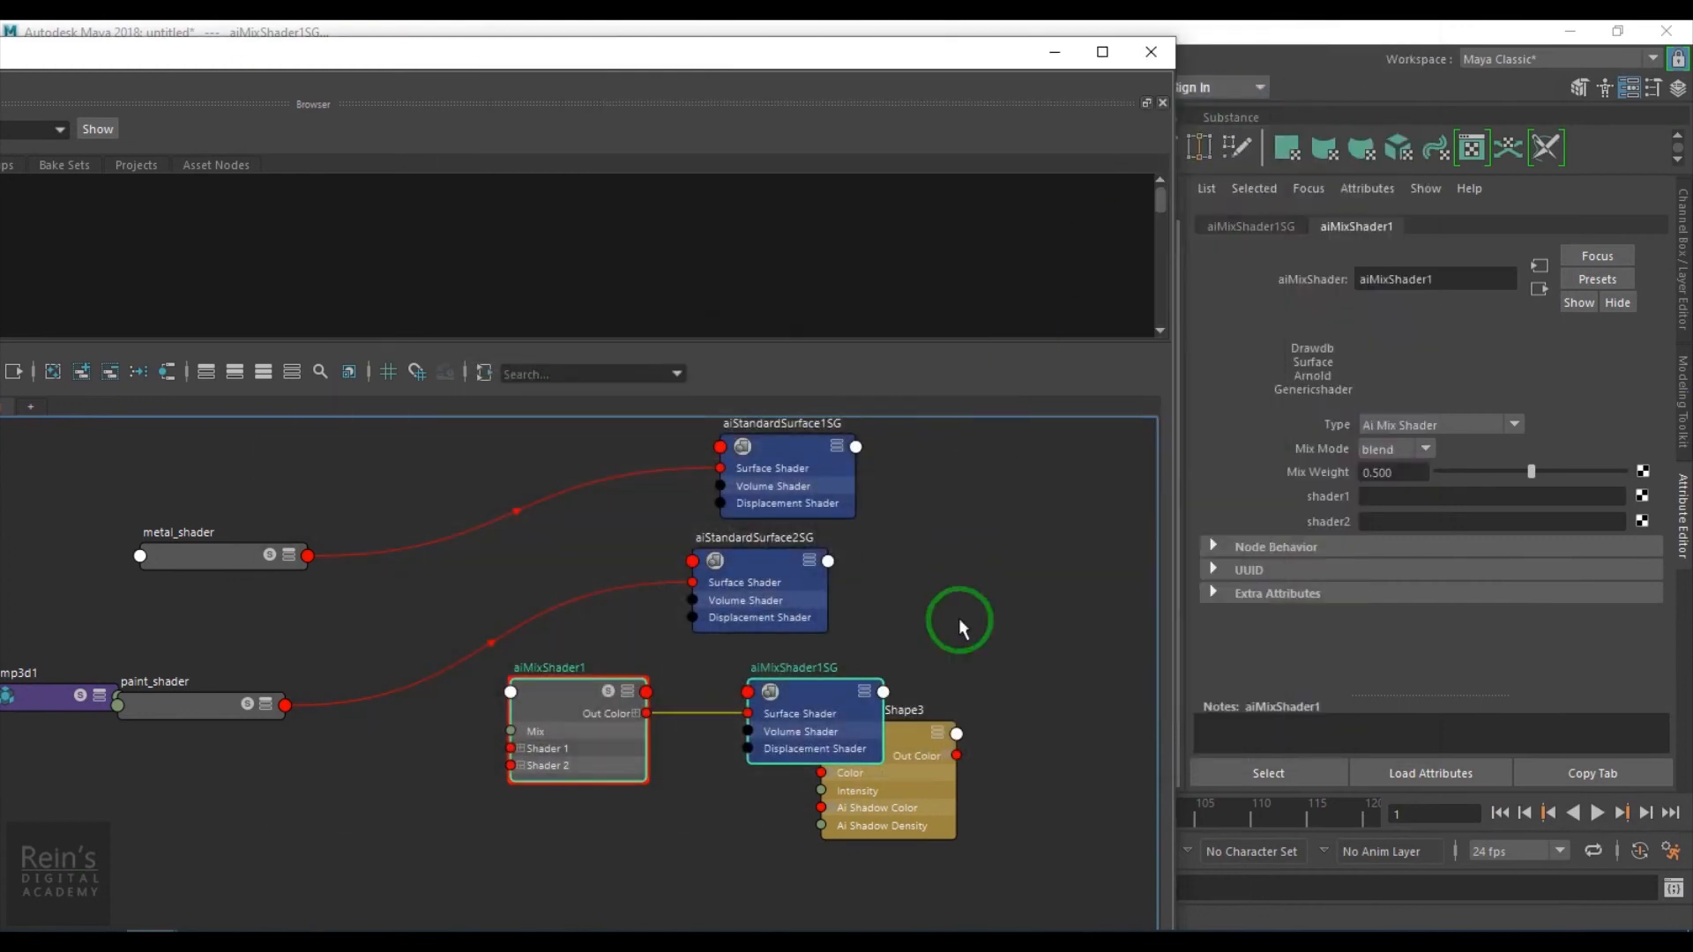
{"action": "middle_click_drag", "start_coordinate": [495, 742], "coordinate": [790, 764], "text": "alt"}
{"action": "scroll", "coordinate": [728, 721], "scroll_direction": "up", "scroll_amount": 2}
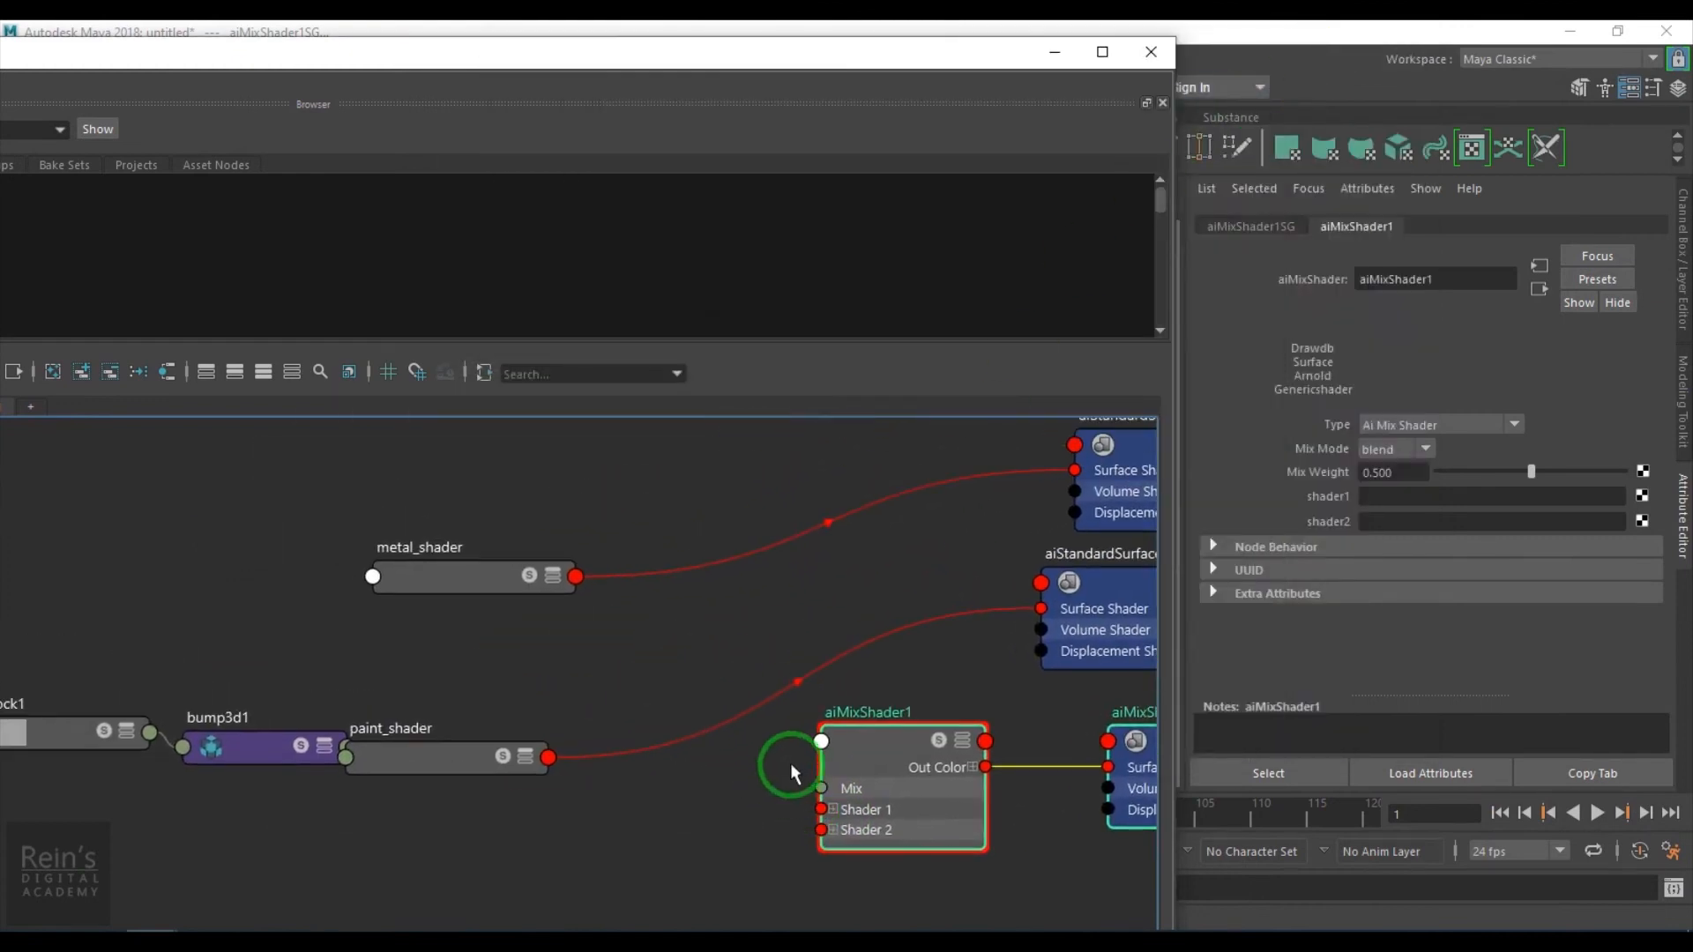
{"action": "middle_click_drag", "start_coordinate": [1156, 544], "coordinate": [1278, 498]}
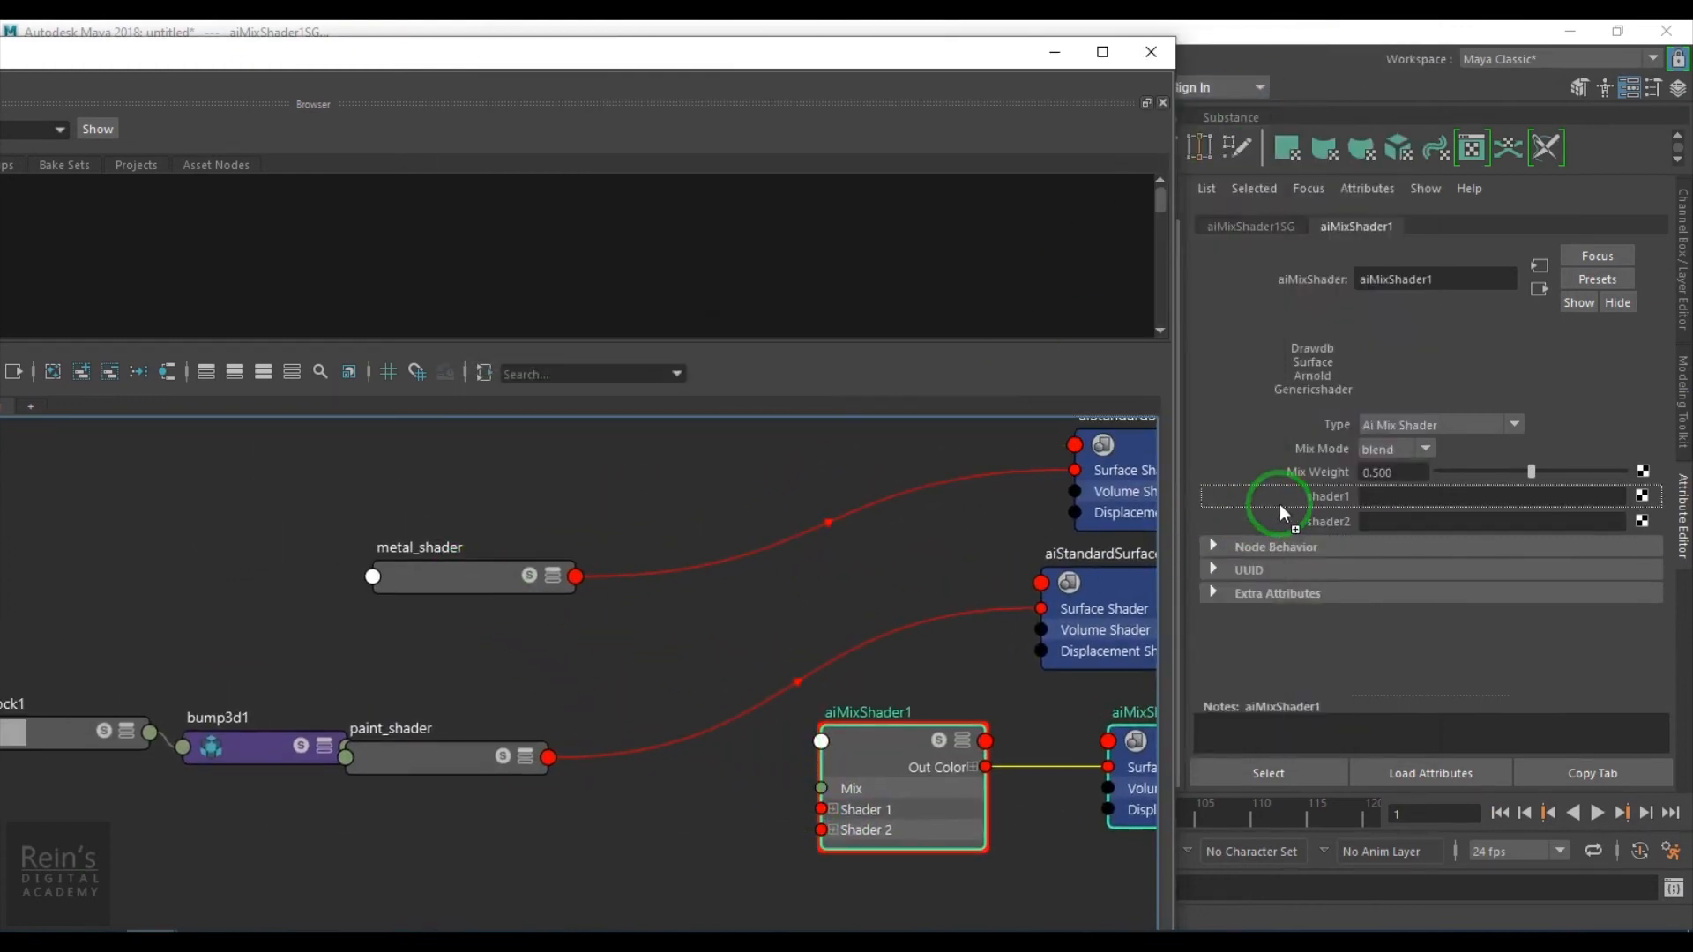
{"action": "middle_click_drag", "start_coordinate": [1318, 522], "coordinate": [1318, 522]}
{"action": "middle_click_drag", "start_coordinate": [918, 786], "coordinate": [754, 774], "text": "alt"}
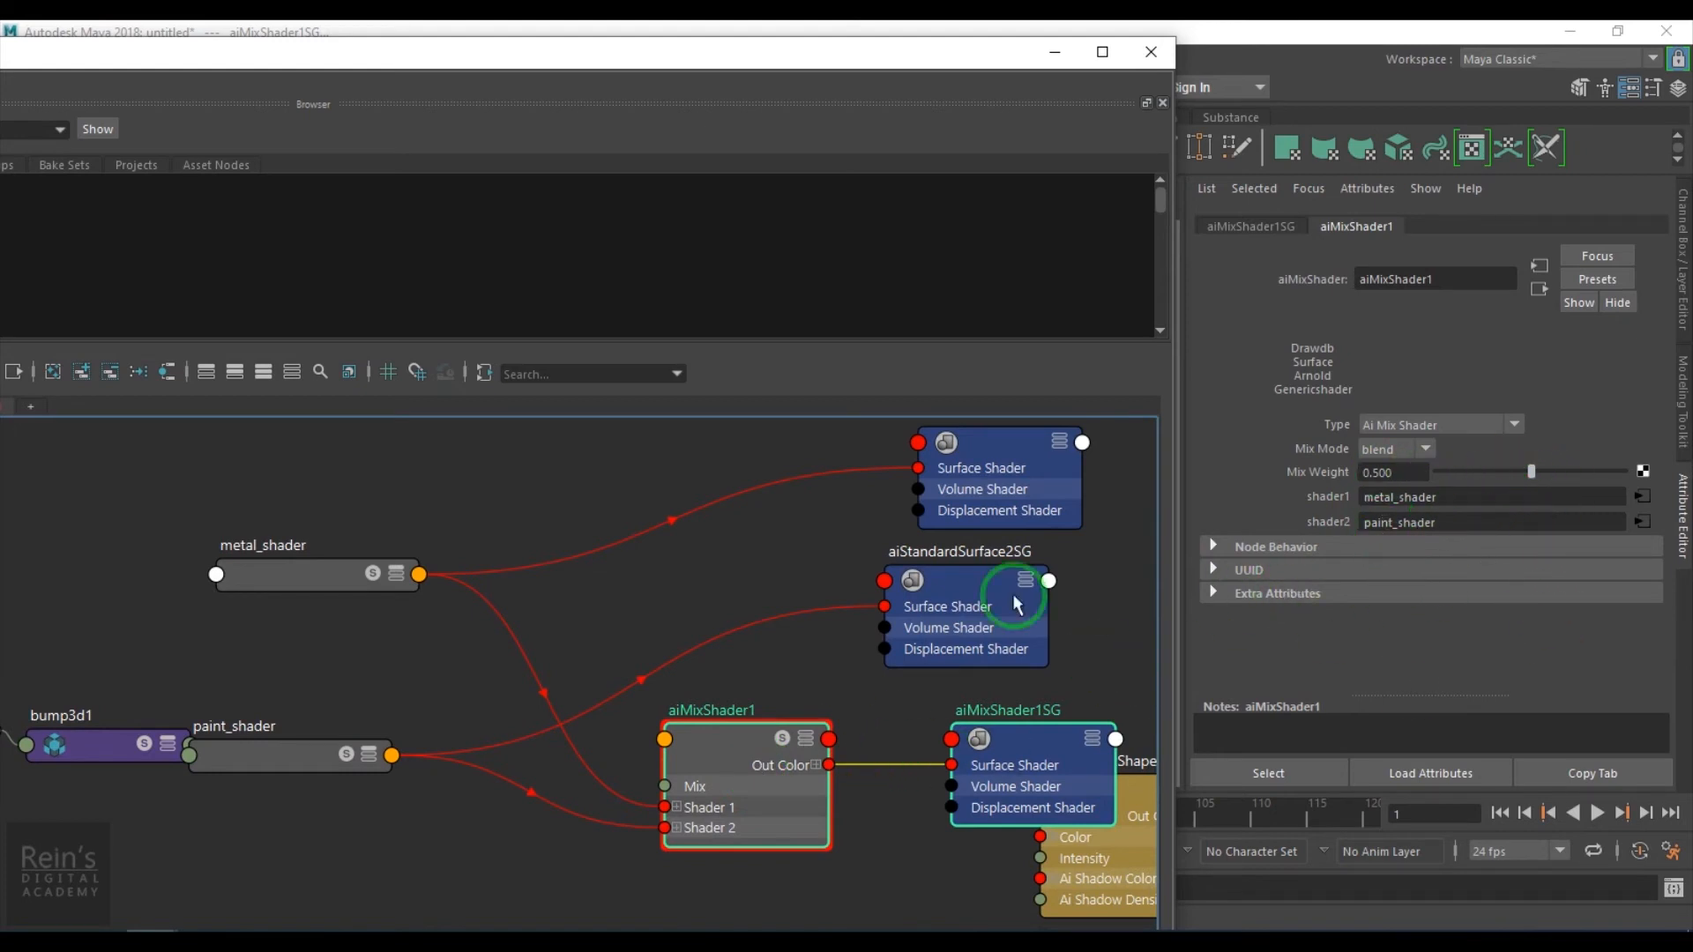
- Assign the aiMixShader1 material to the pistol
{"action": "left_click_drag", "start_coordinate": [813, 55], "coordinate": [269, 56]}
{"action": "left_click", "coordinate": [699, 483]}
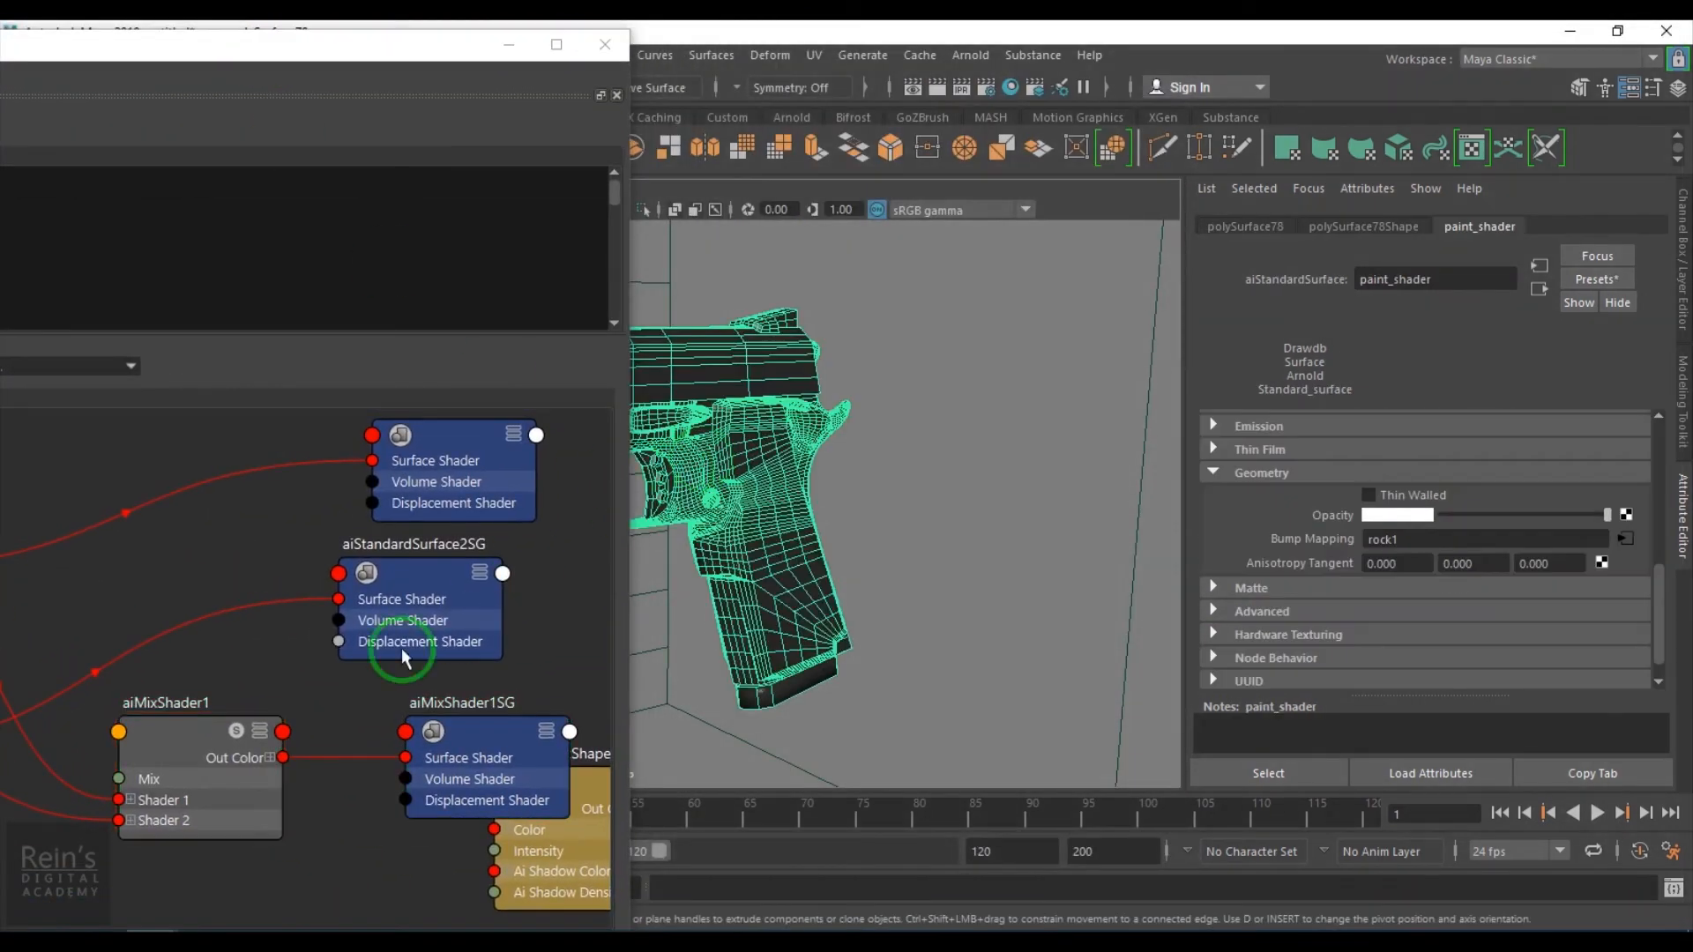
{"action": "middle_click_drag", "start_coordinate": [176, 726], "coordinate": [818, 556]}
{"action": "middle_click_drag", "start_coordinate": [765, 485], "coordinate": [791, 497]}
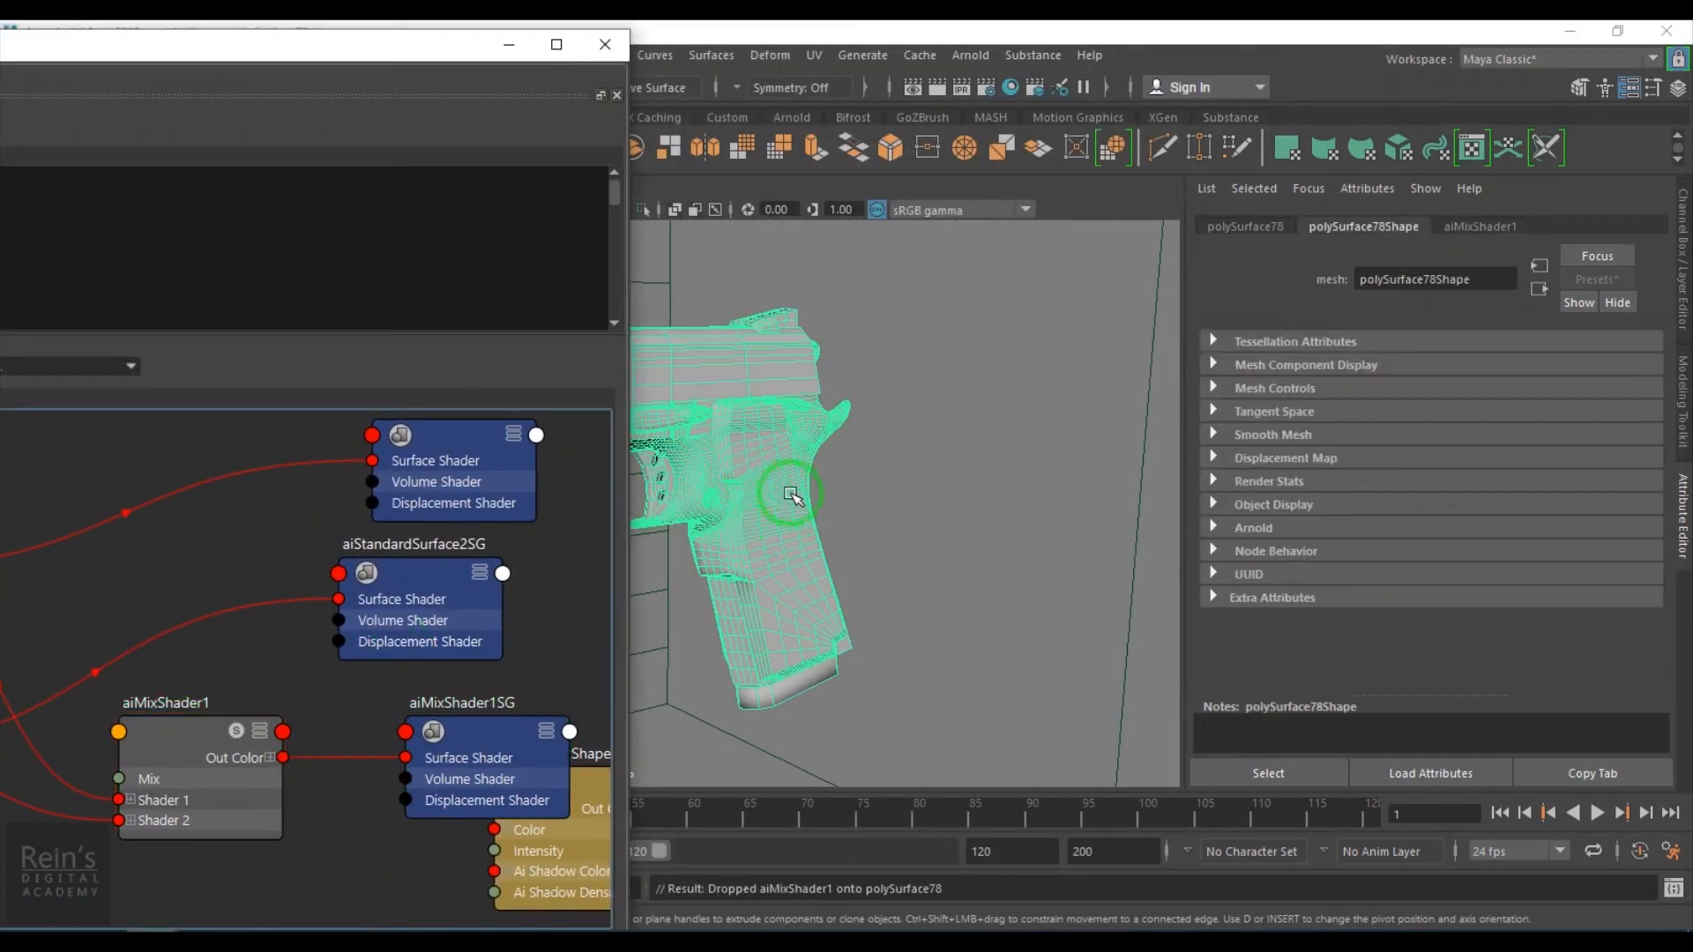
- Create a 2D File texture node and arrange it with its place2dTexture node in the graph
{"action": "left_click_drag", "start_coordinate": [399, 50], "coordinate": [1485, 40]}
{"action": "left_click", "coordinate": [49, 488]}
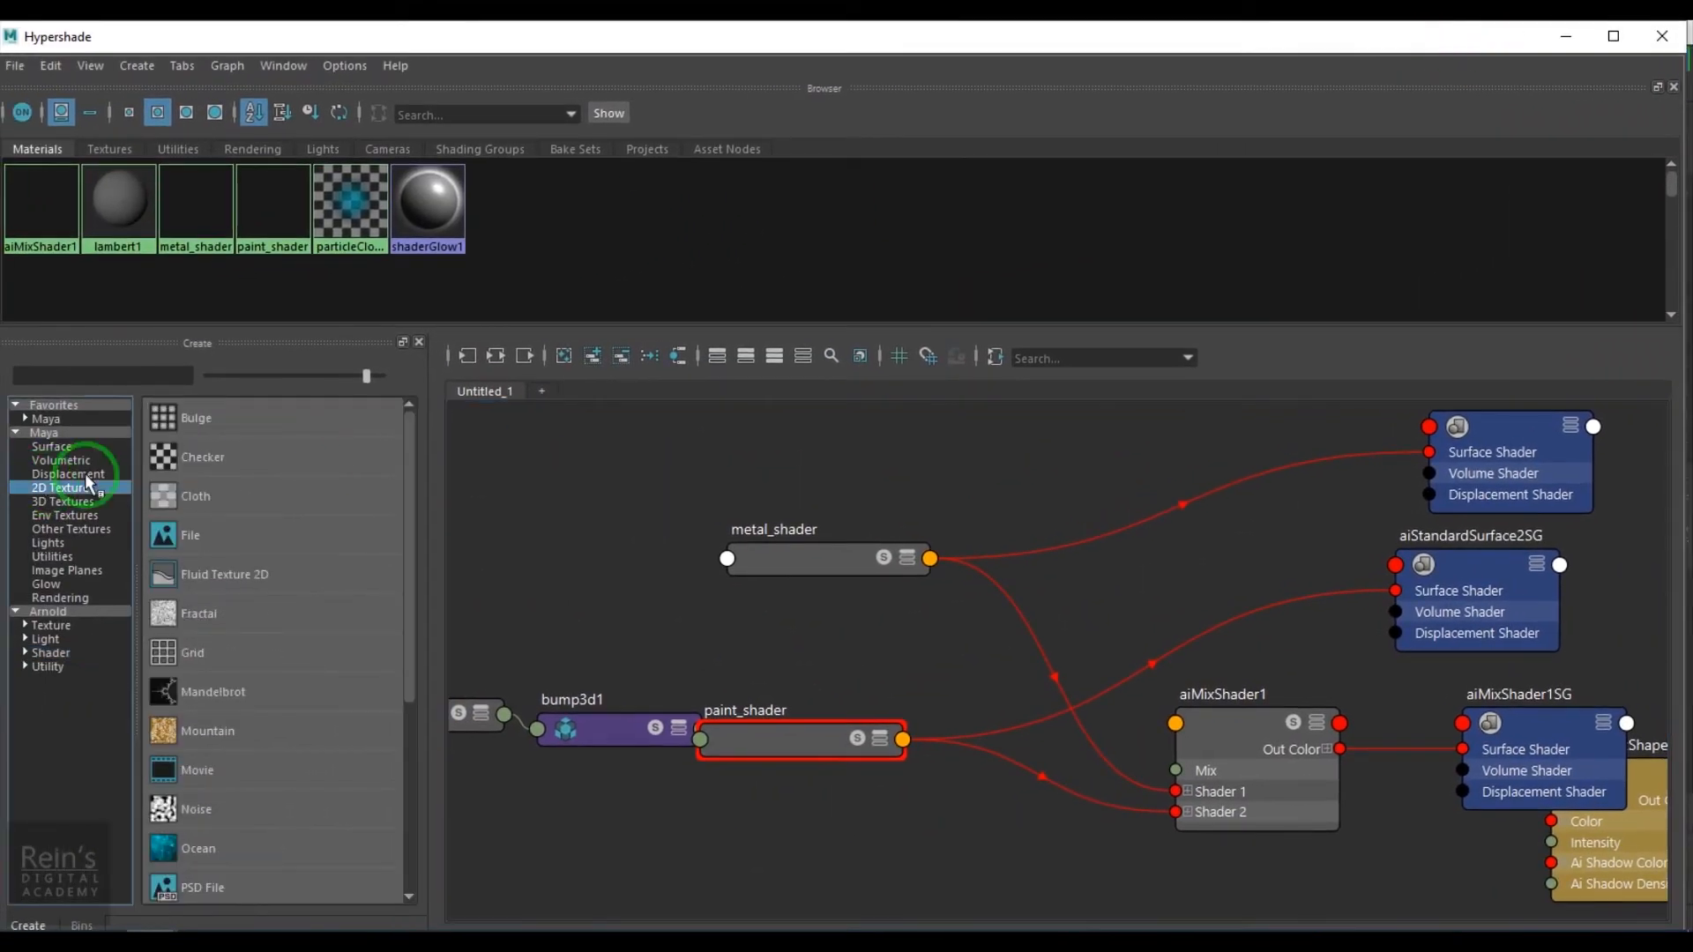
{"action": "left_click", "coordinate": [205, 536]}
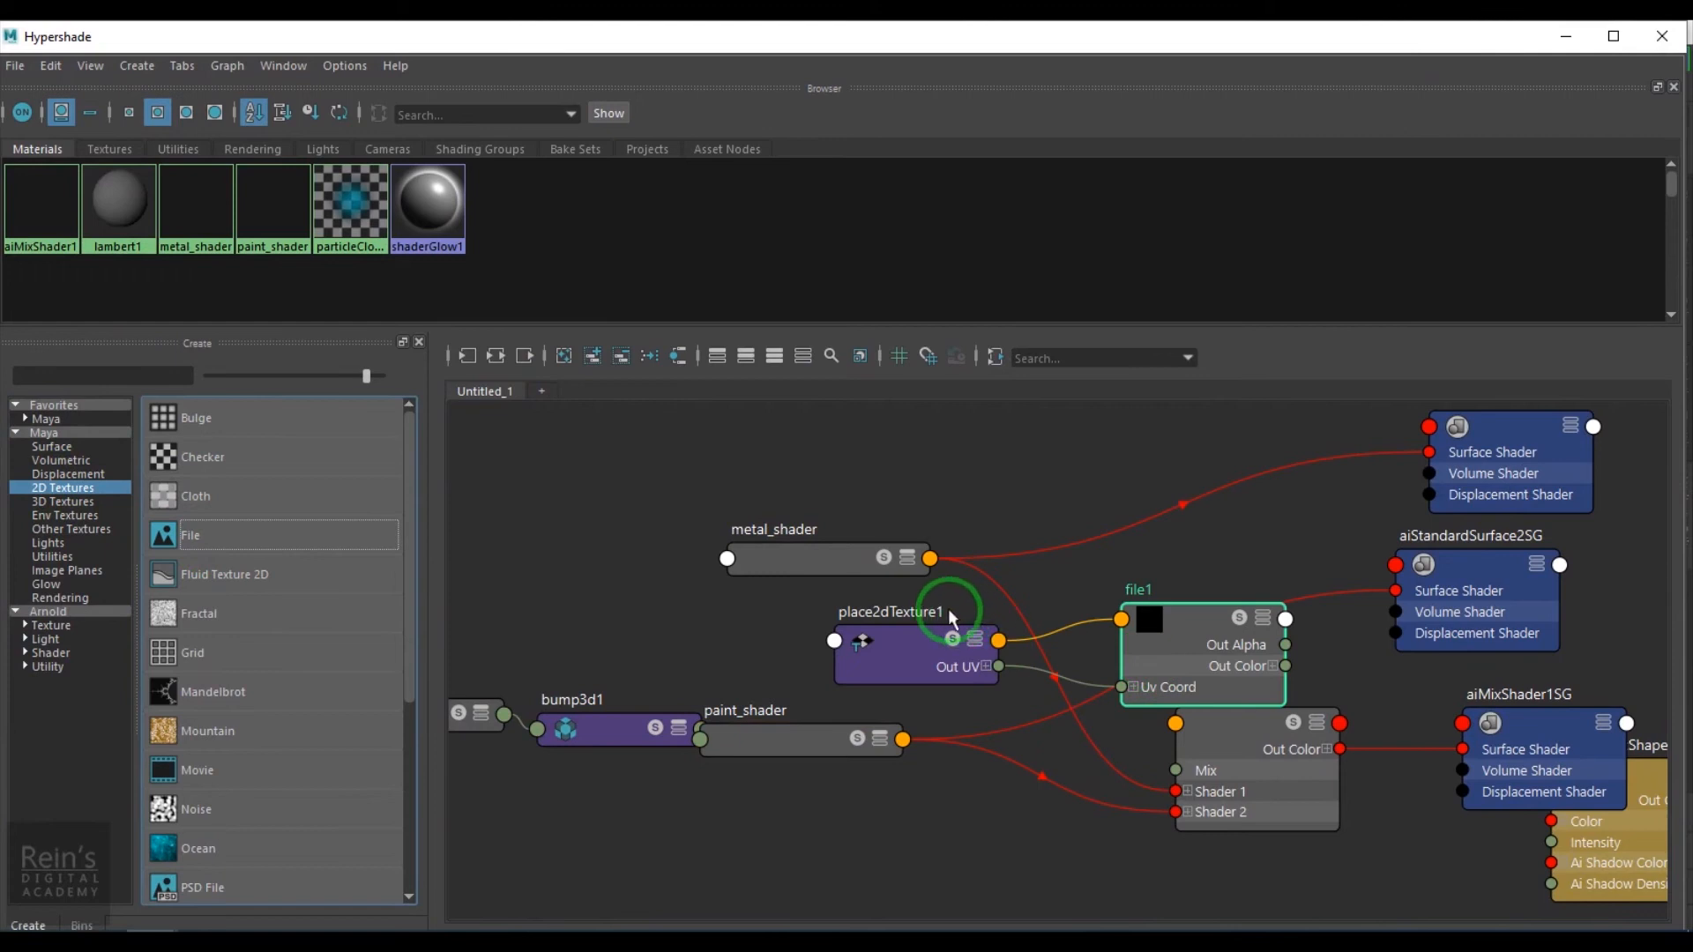
{"action": "left_click_drag", "start_coordinate": [951, 618], "coordinate": [551, 563]}
{"action": "left_click_drag", "start_coordinate": [1181, 652], "coordinate": [999, 889]}
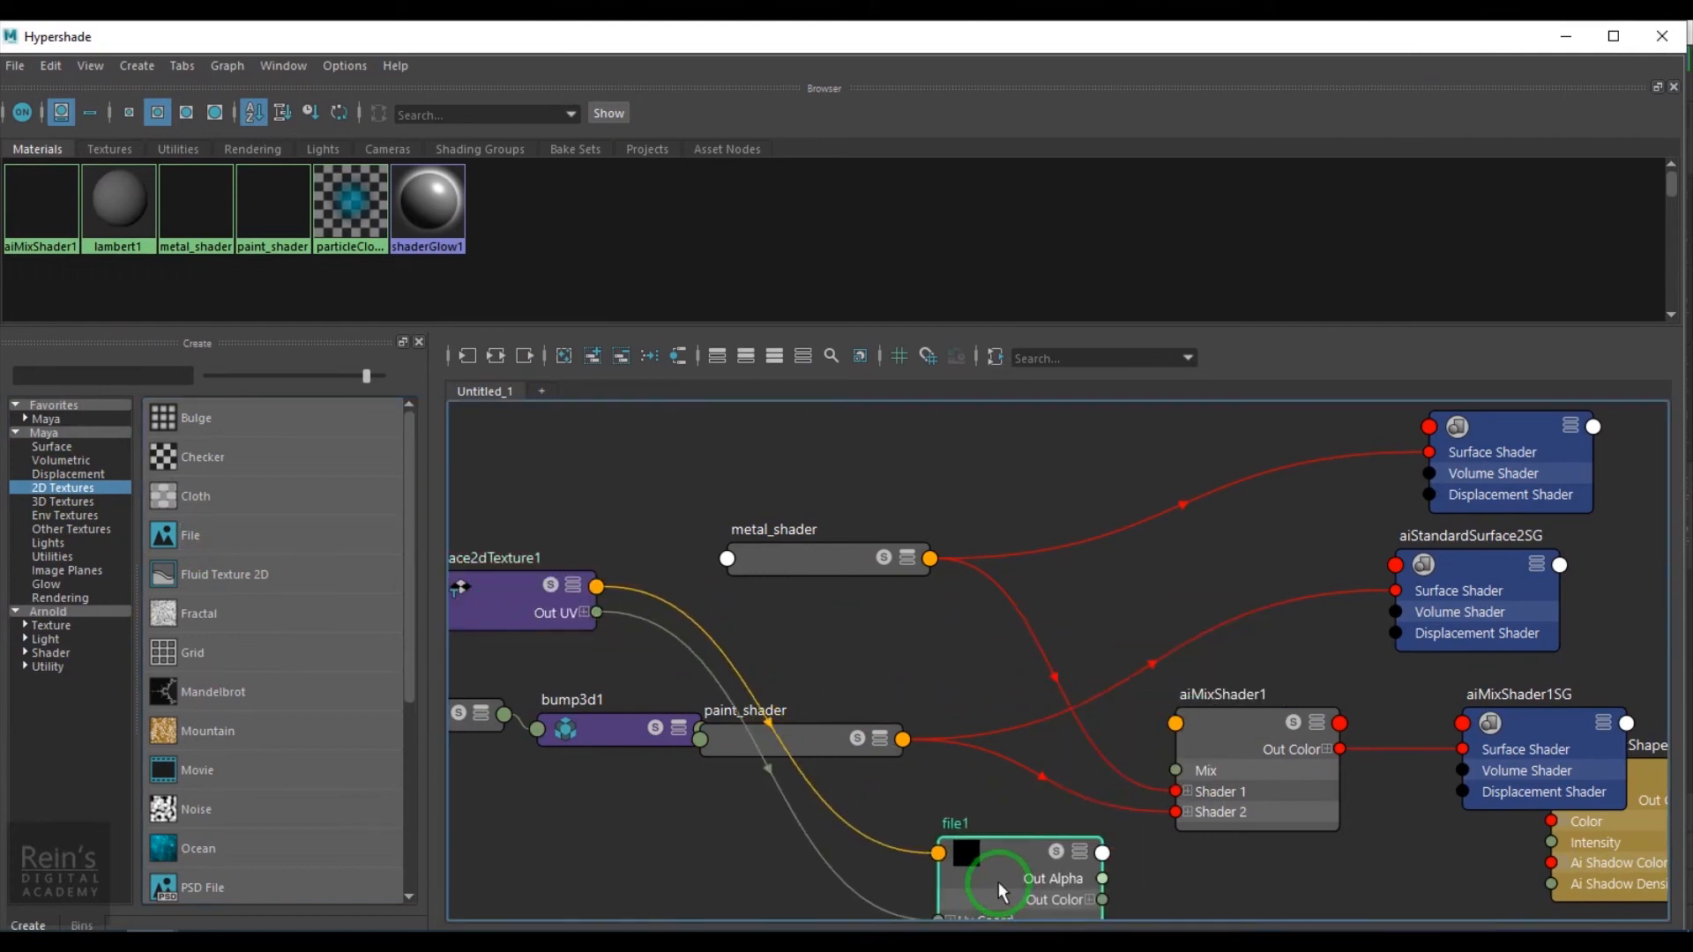
{"action": "middle_click_drag", "start_coordinate": [1003, 855], "coordinate": [1041, 617], "text": "alt"}
{"action": "left_click_drag", "start_coordinate": [587, 423], "coordinate": [708, 745]}
{"action": "left_click", "coordinate": [1092, 691]}
- Load polySurface78Shape.exr from the Gun Textures folder as the file texture's image
{"action": "left_click_drag", "start_coordinate": [1365, 57], "coordinate": [789, 83]}
{"action": "left_click", "coordinate": [1632, 514]}
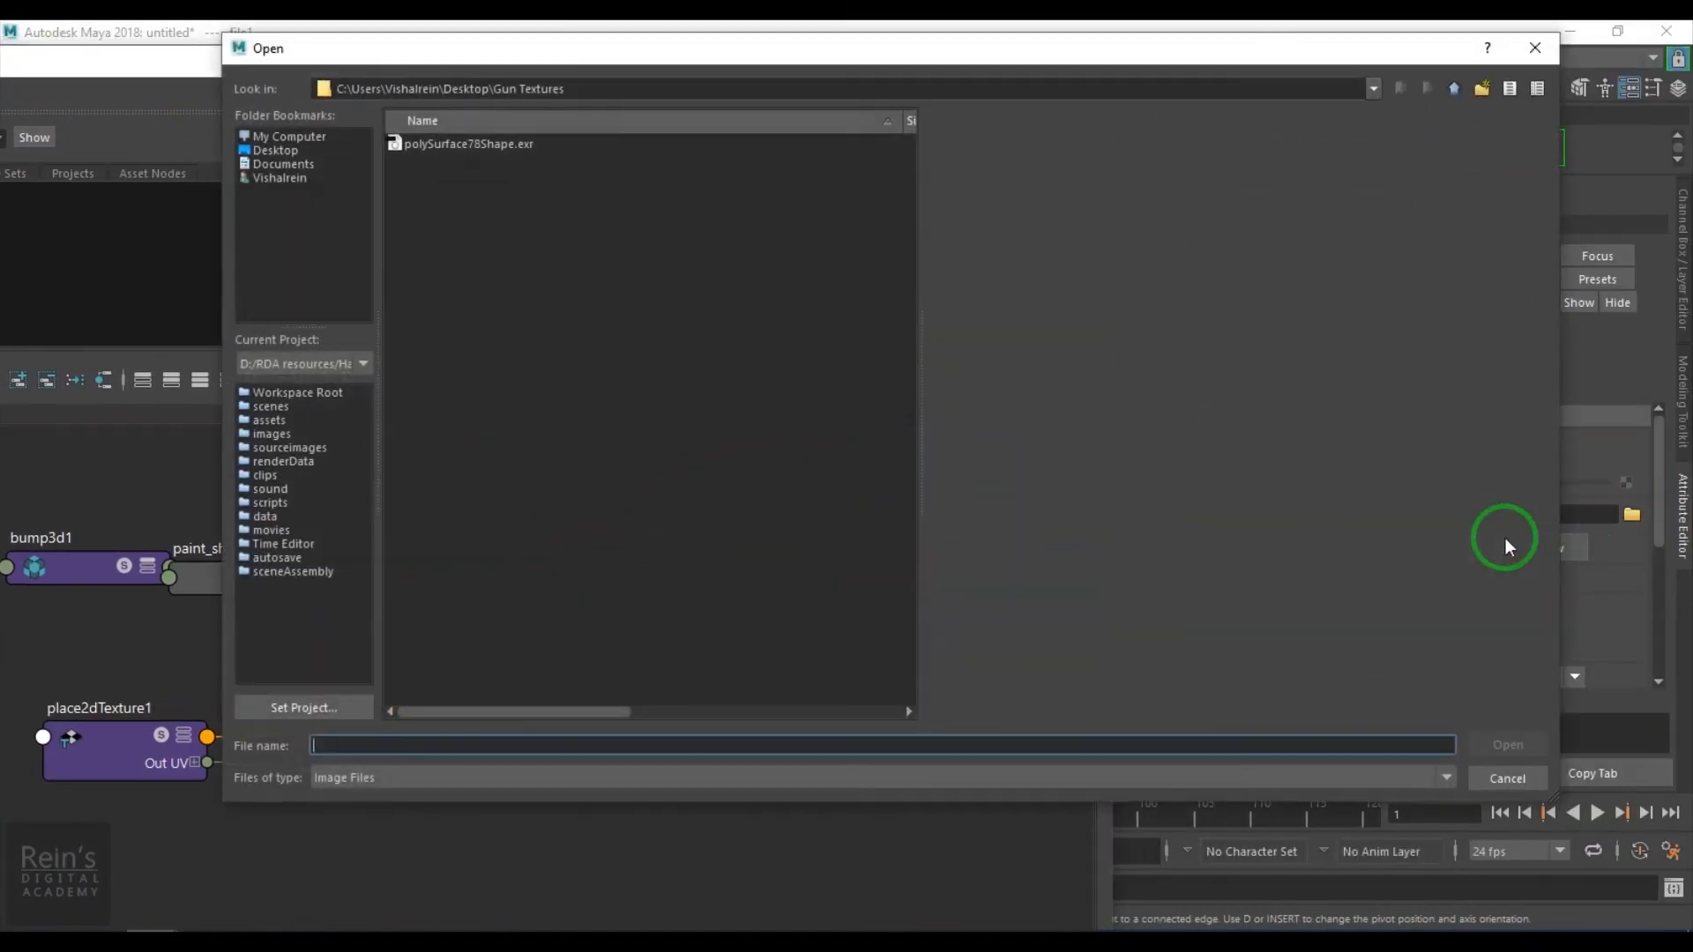
{"action": "left_click", "coordinate": [477, 145]}
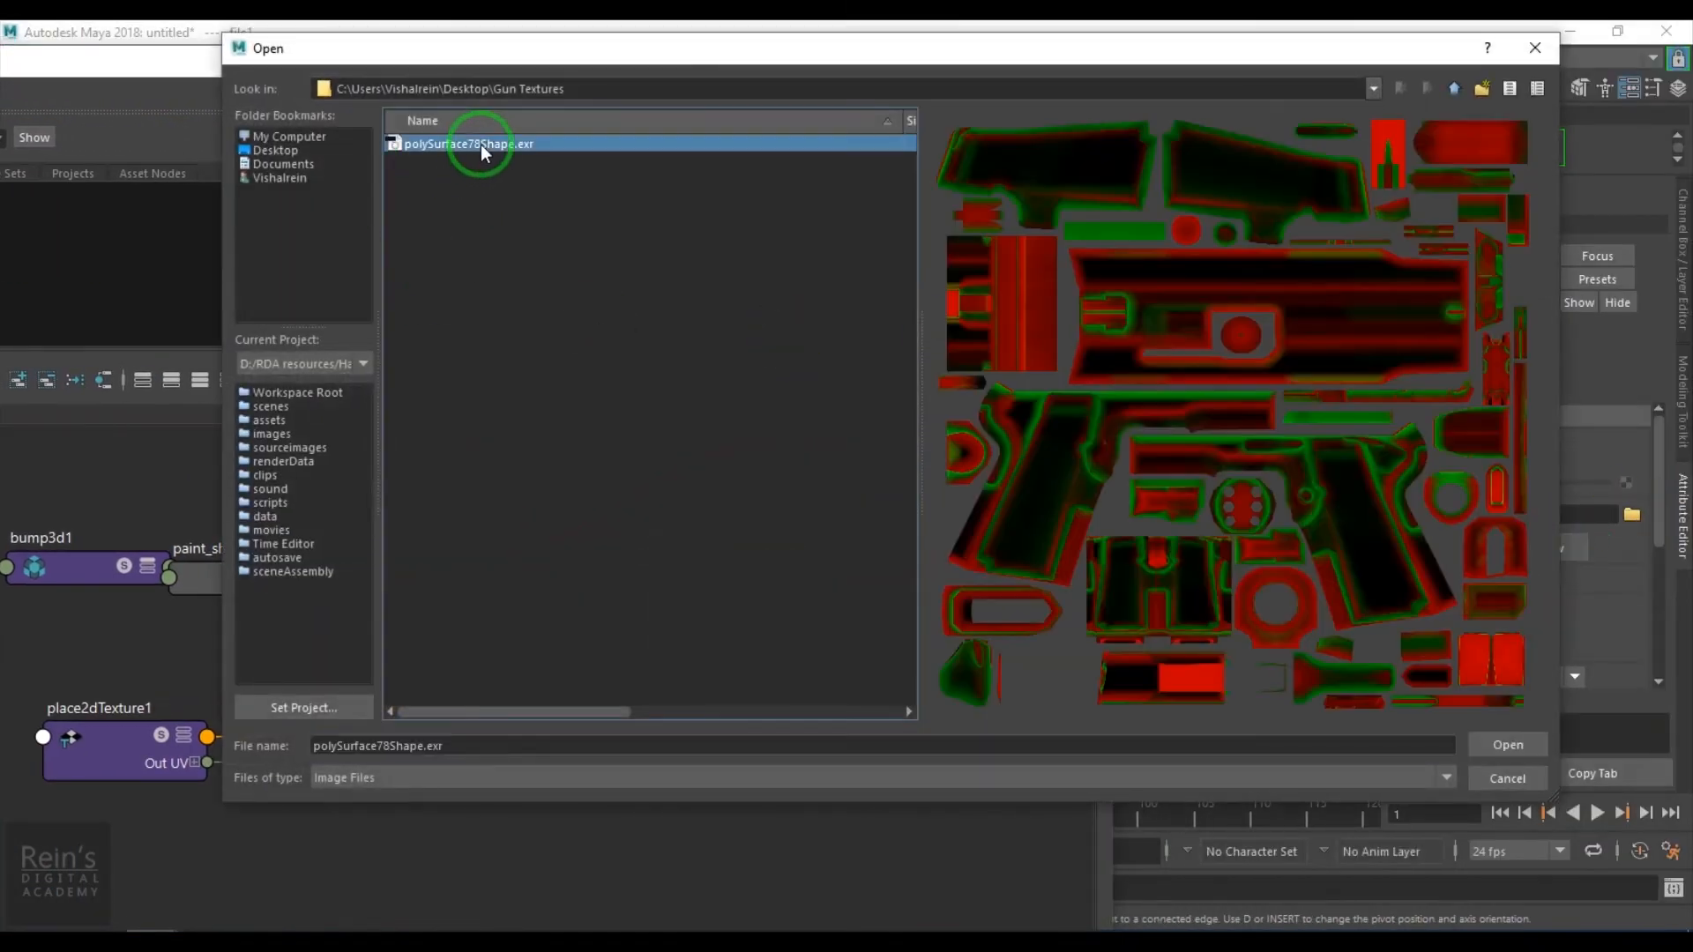
{"action": "left_click", "coordinate": [1465, 746]}
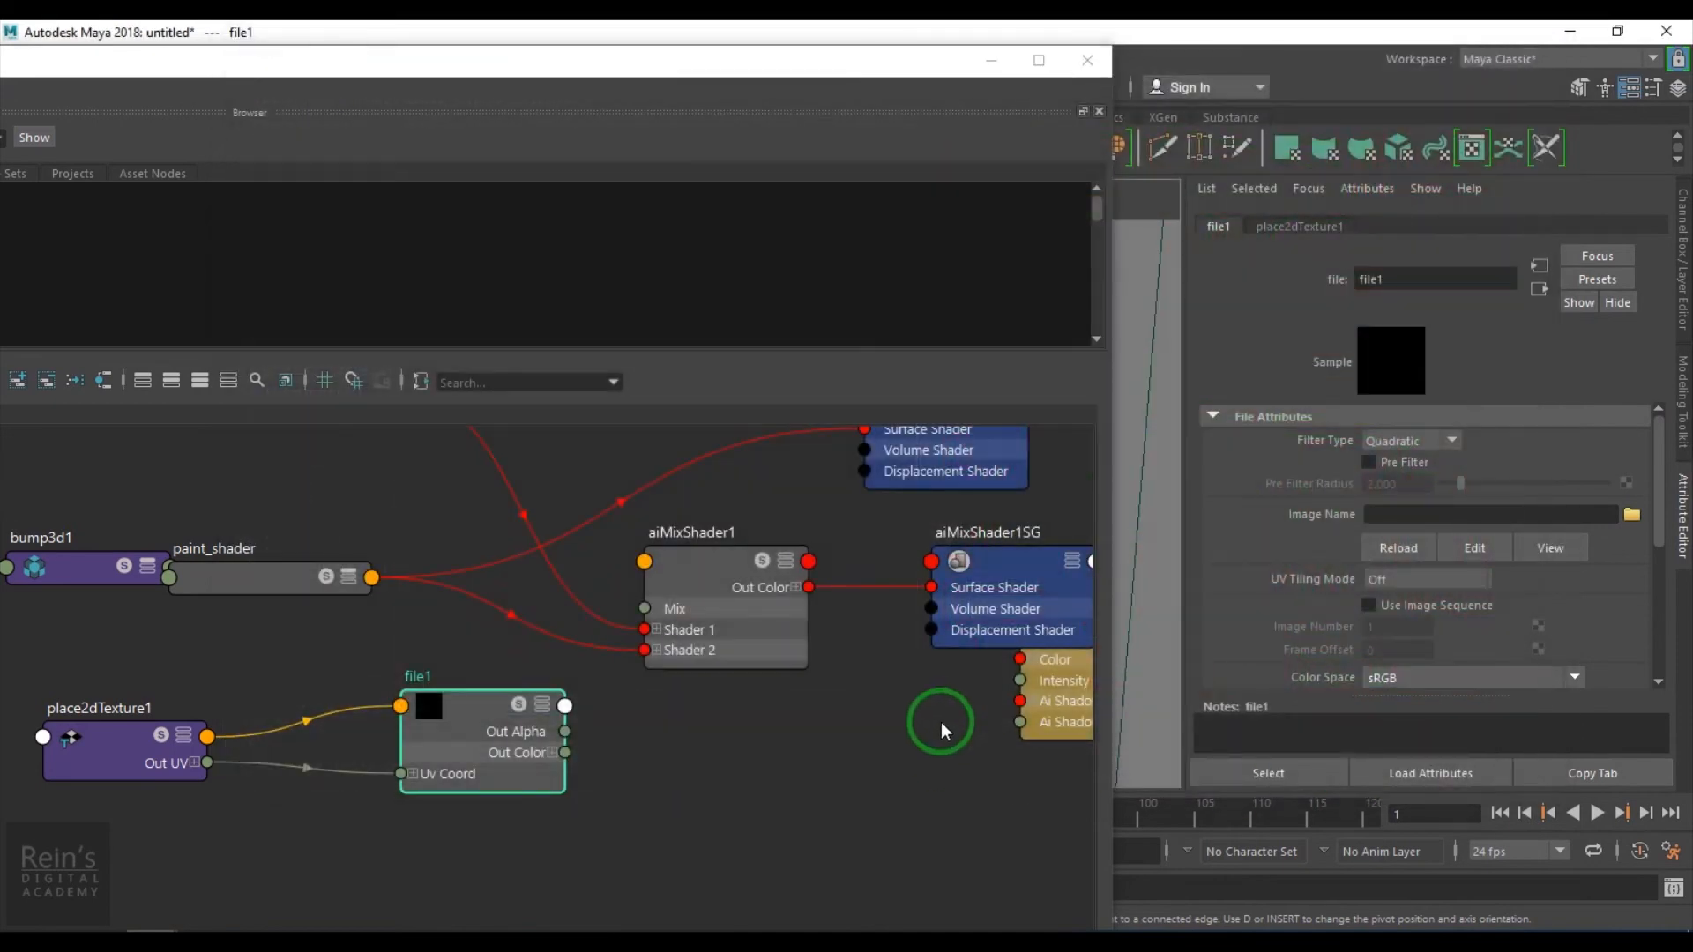
- Connect file1's Out Color R to the Mix input of aiMixShader1
{"action": "left_click_drag", "start_coordinate": [344, 667], "coordinate": [614, 758]}
{"action": "left_click_drag", "start_coordinate": [650, 761], "coordinate": [468, 749]}
{"action": "left_click", "coordinate": [548, 736]}
{"action": "left_click", "coordinate": [680, 774]}
{"action": "scroll", "coordinate": [625, 776], "scroll_direction": "up", "scroll_amount": 2}
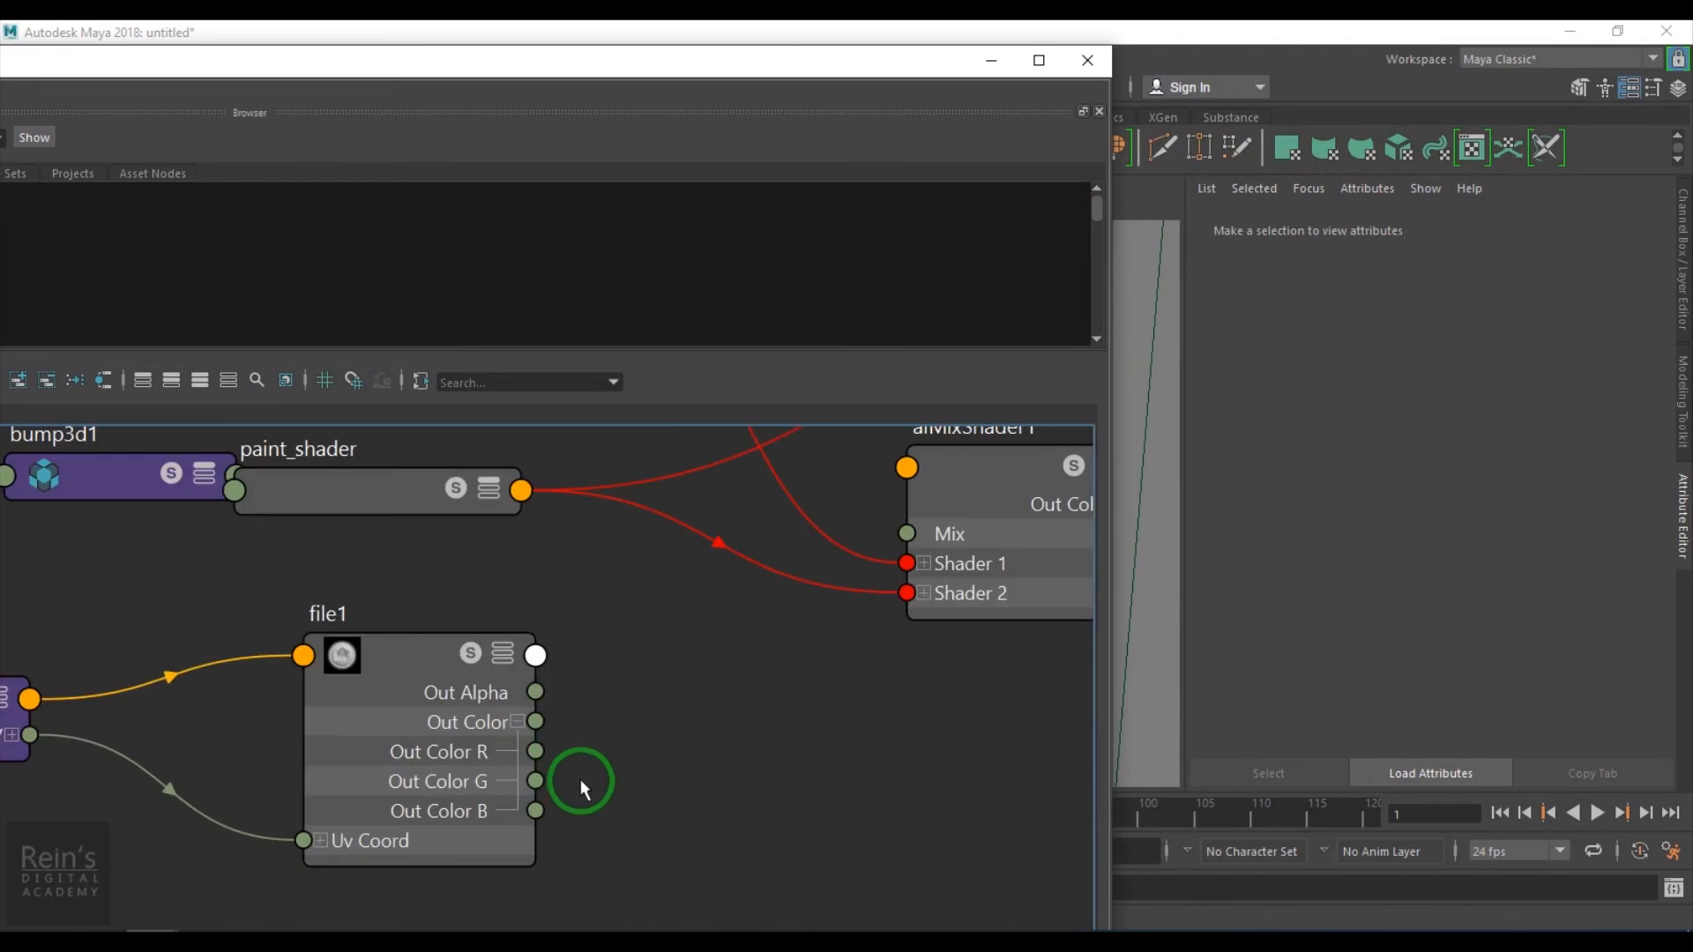
{"action": "left_click_drag", "start_coordinate": [542, 762], "coordinate": [906, 533]}
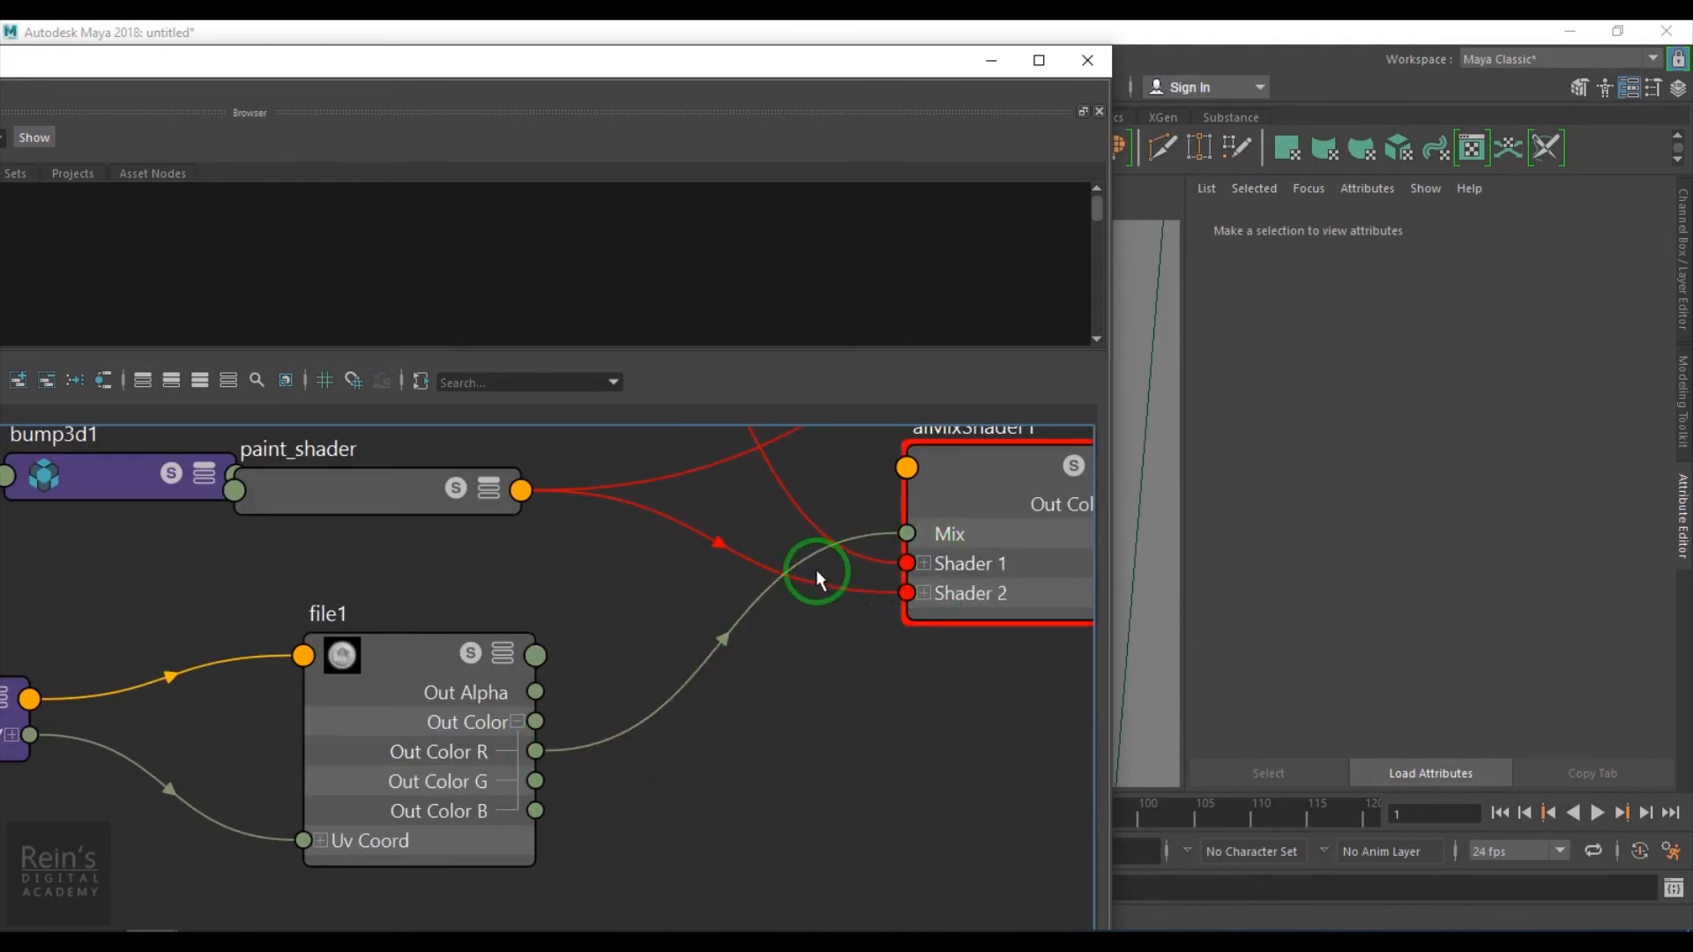
- Start an Arnold IPR render of the pistol in the Arnold RenderView, then stop it
{"action": "left_click_drag", "start_coordinate": [867, 83], "coordinate": [828, 739]}
{"action": "left_click", "coordinate": [377, 188]}
{"action": "mouse_move", "coordinate": [465, 215]}
{"action": "left_click", "coordinate": [616, 227]}
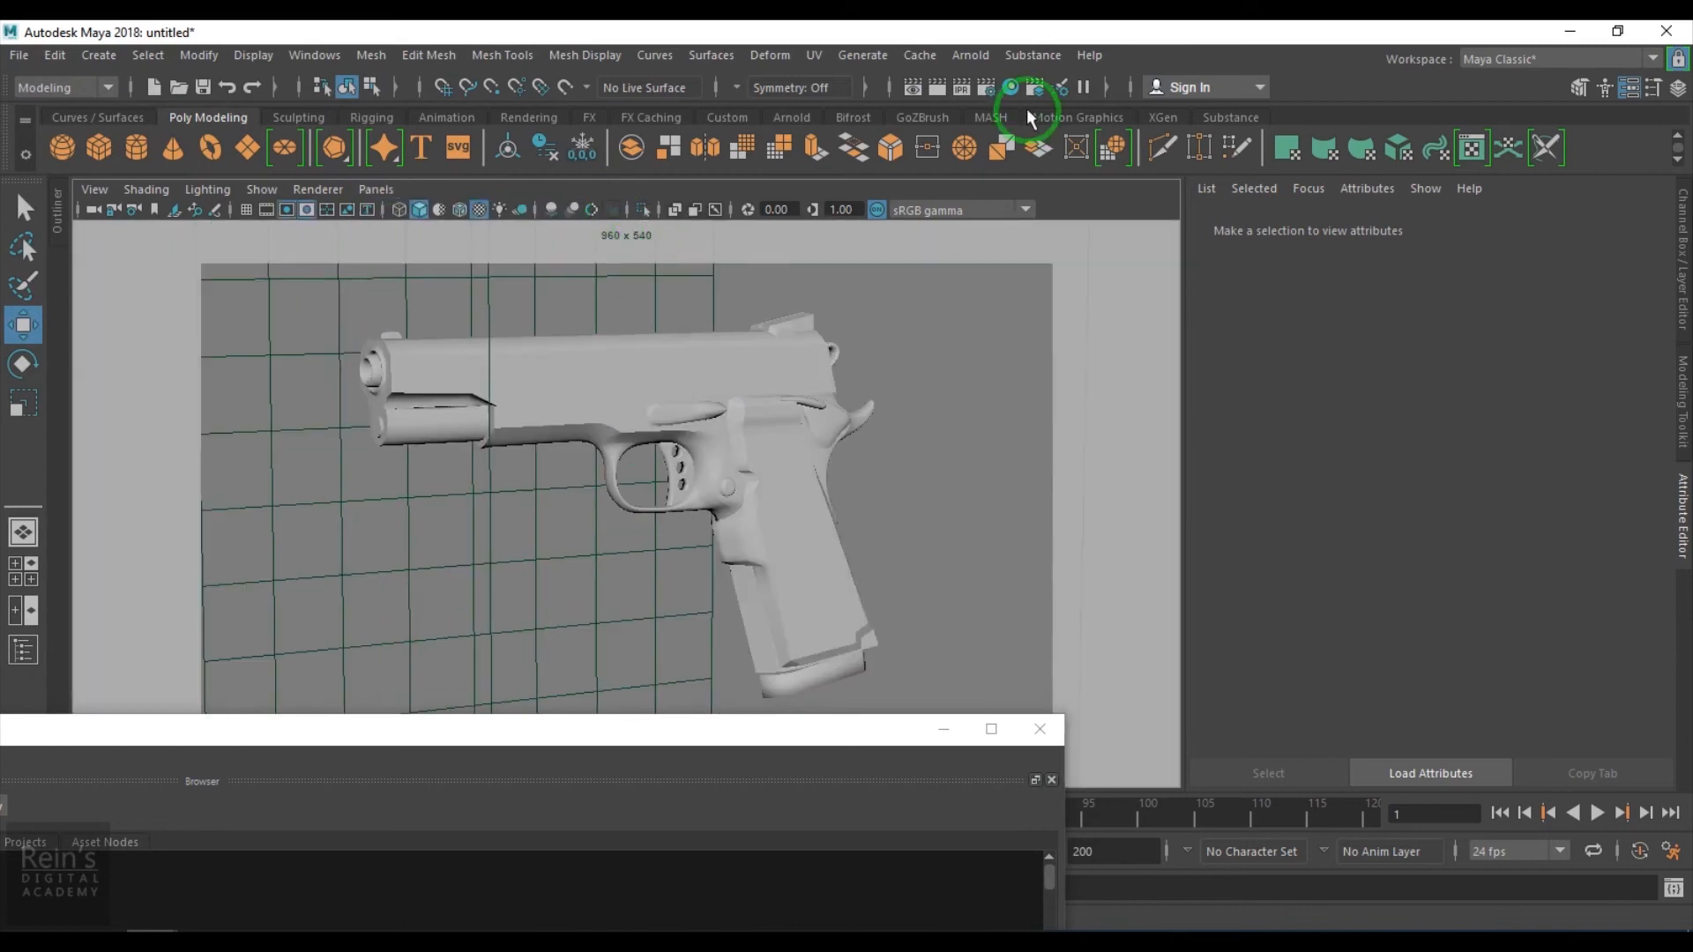
{"action": "left_click", "coordinate": [969, 55]}
{"action": "left_click", "coordinate": [1032, 124]}
{"action": "left_click_drag", "start_coordinate": [626, 727], "coordinate": [1495, 445]}
{"action": "left_click", "coordinate": [56, 901]}
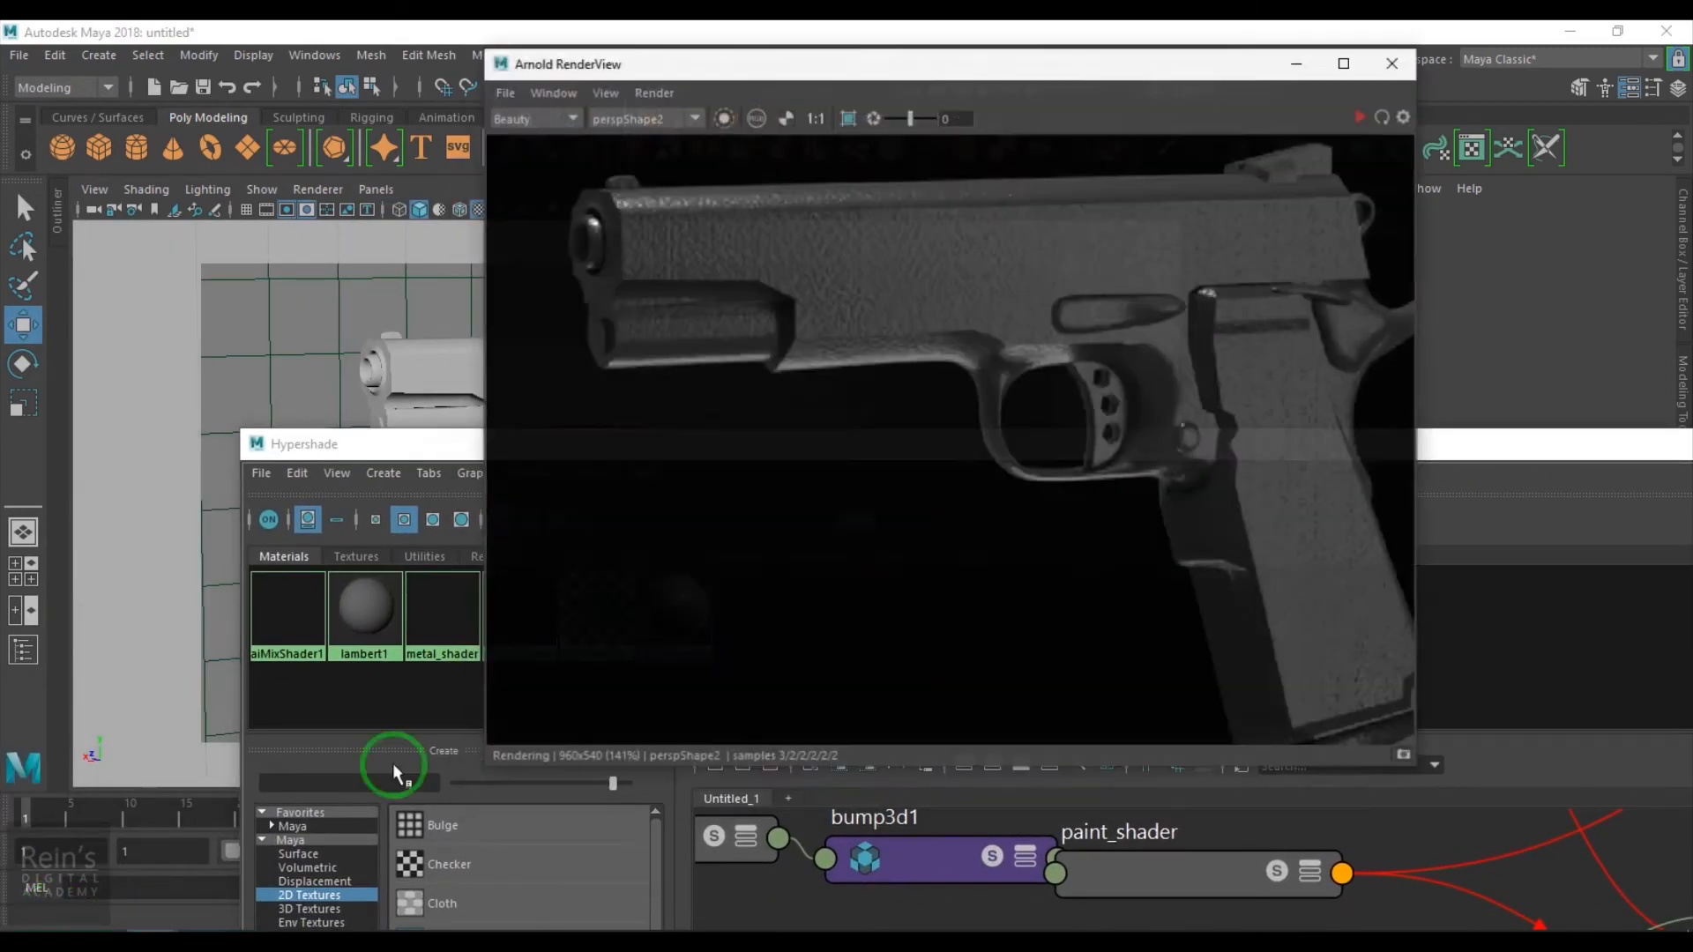
{"action": "left_click", "coordinate": [1384, 105]}
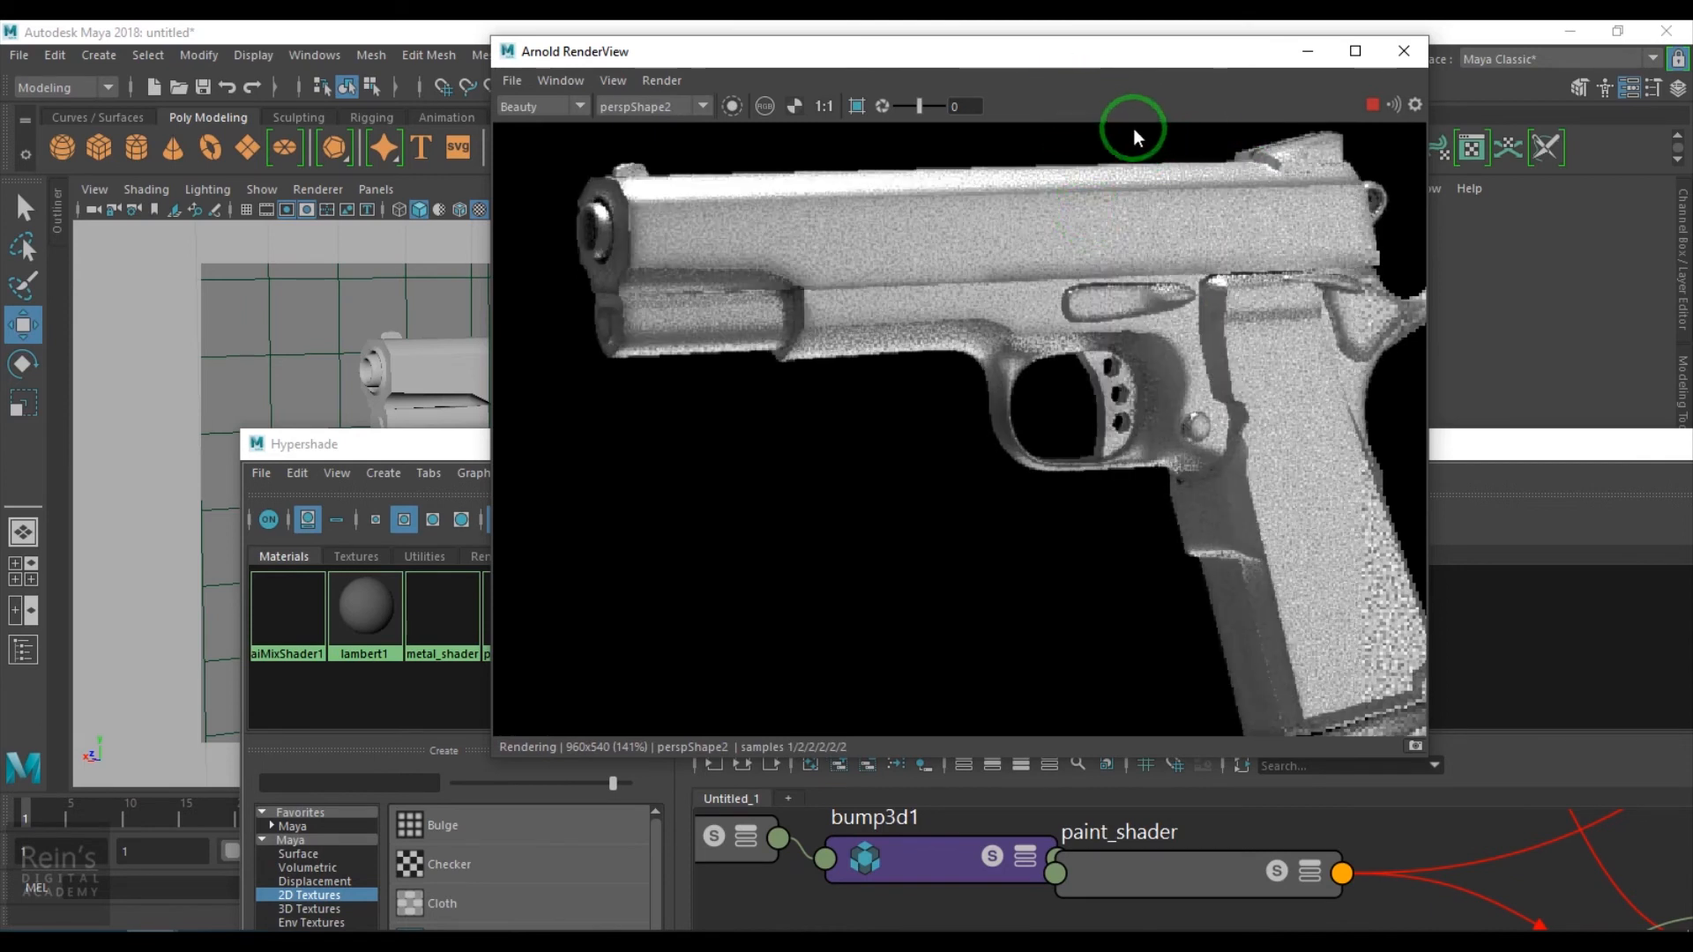
{"action": "left_click_drag", "start_coordinate": [1178, 64], "coordinate": [853, 80]}
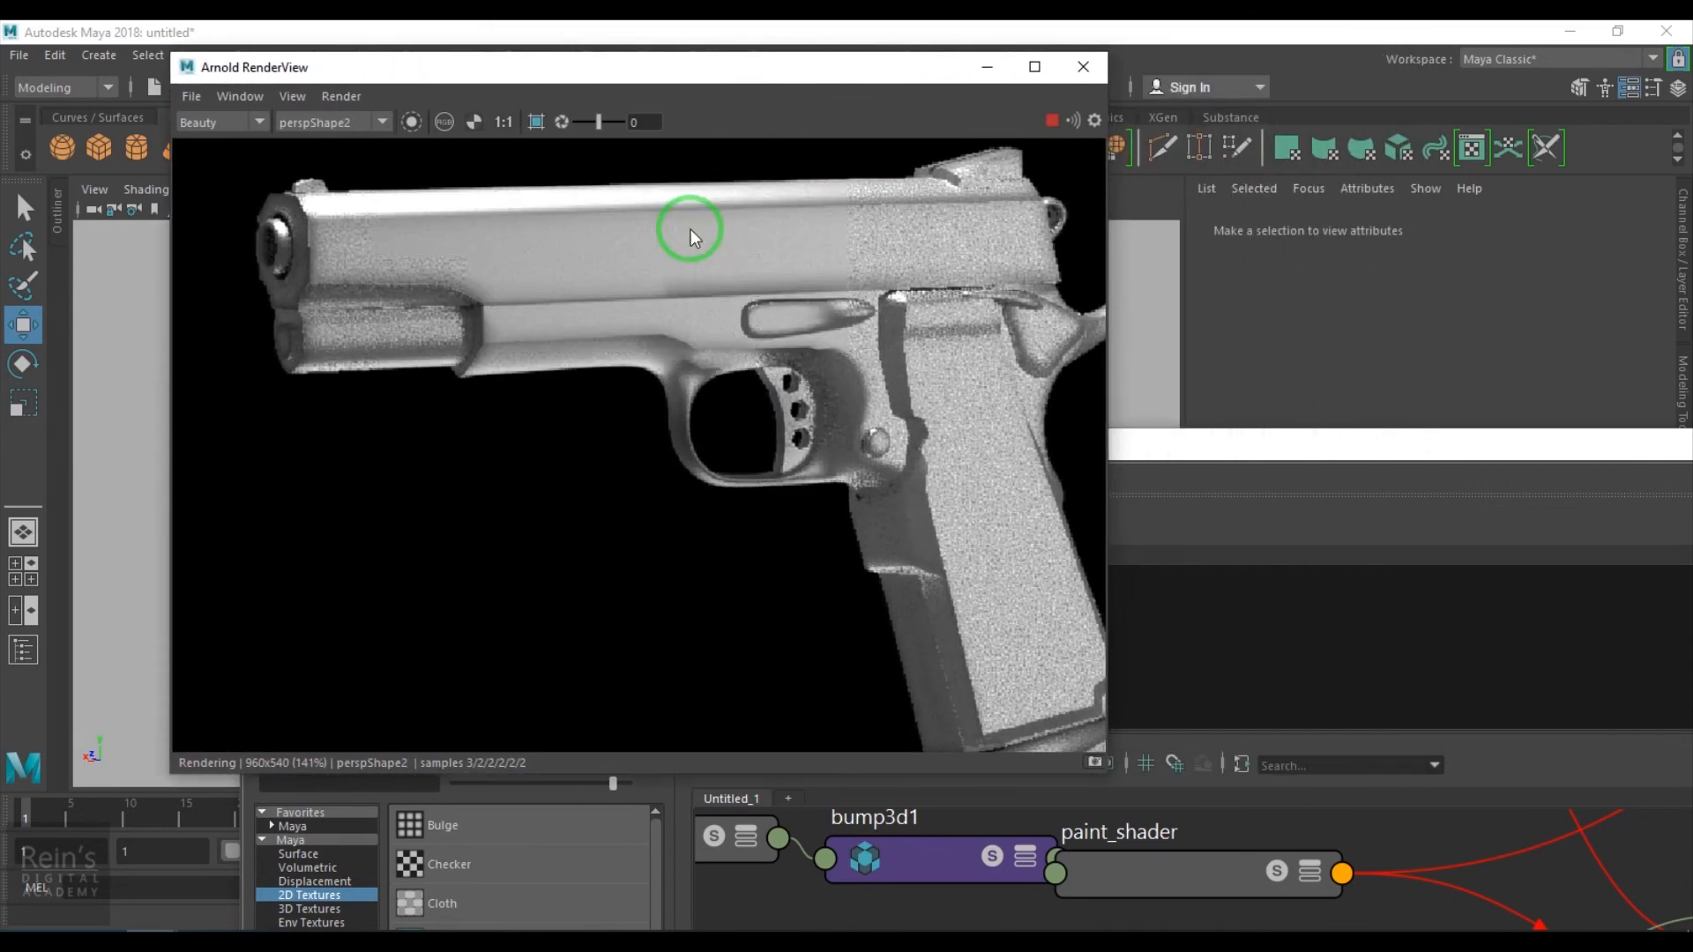
{"action": "left_click", "coordinate": [1051, 120]}
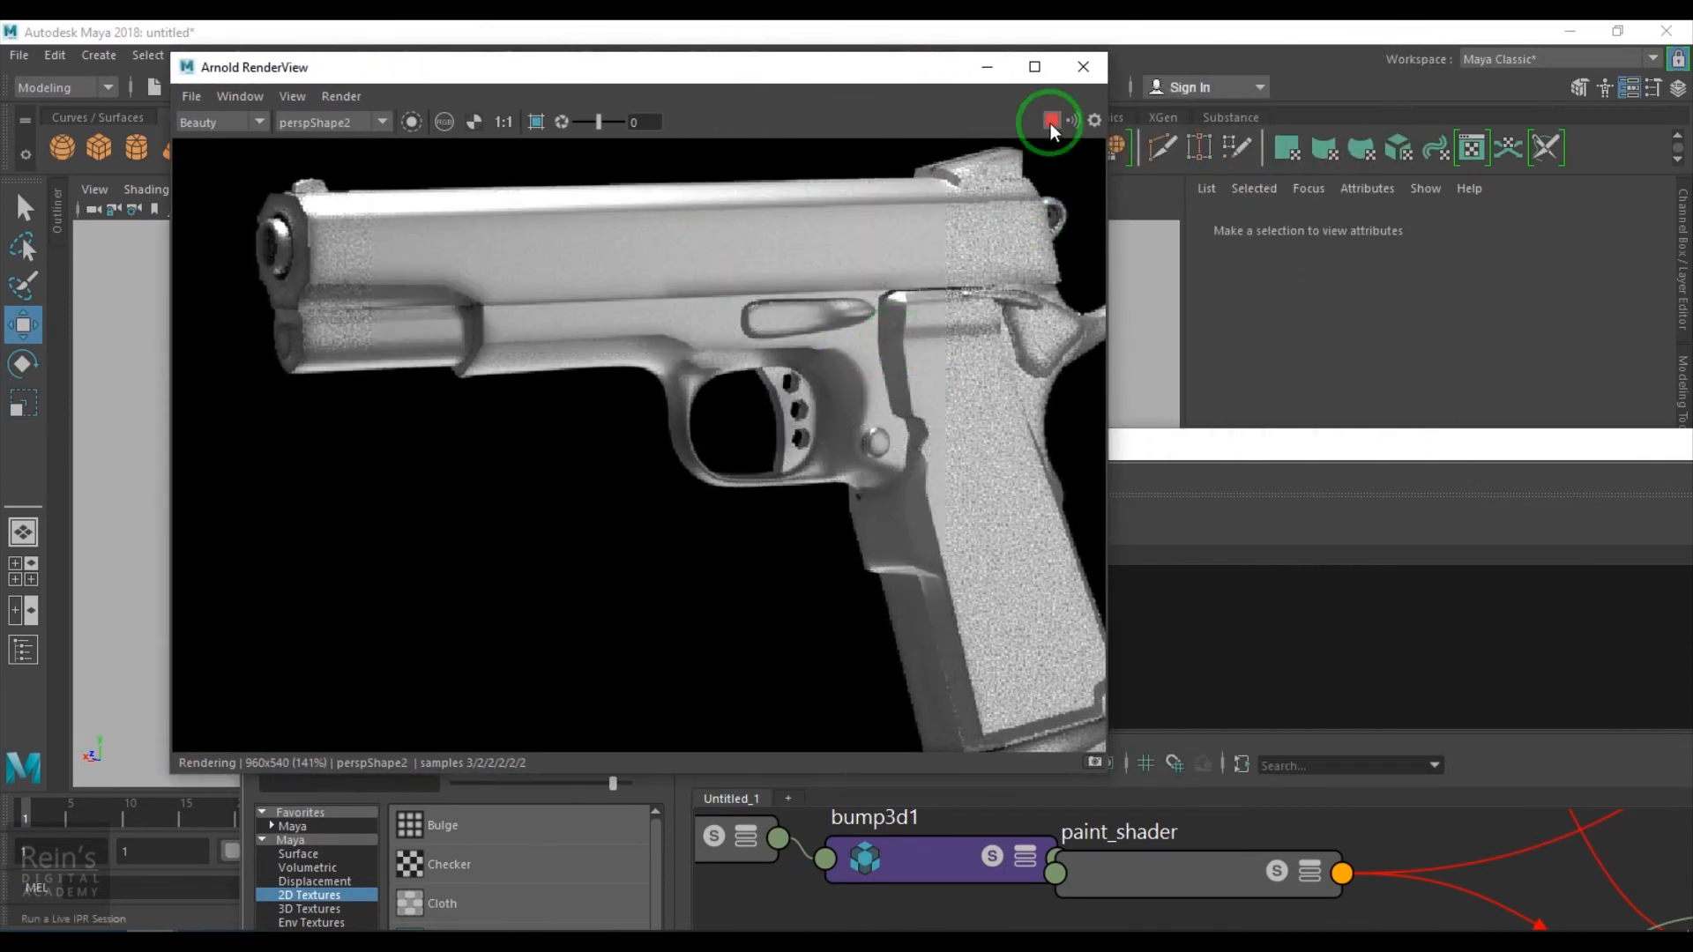
- Swap the mix shader's inputs so paint_shader feeds shader1 and metal_shader feeds shader2
{"action": "left_click", "coordinate": [988, 67]}
{"action": "left_click_drag", "start_coordinate": [1179, 415], "coordinate": [964, 106]}
{"action": "left_click", "coordinate": [40, 915]}
{"action": "right_click_drag", "start_coordinate": [1152, 801], "coordinate": [783, 756], "text": "alt"}
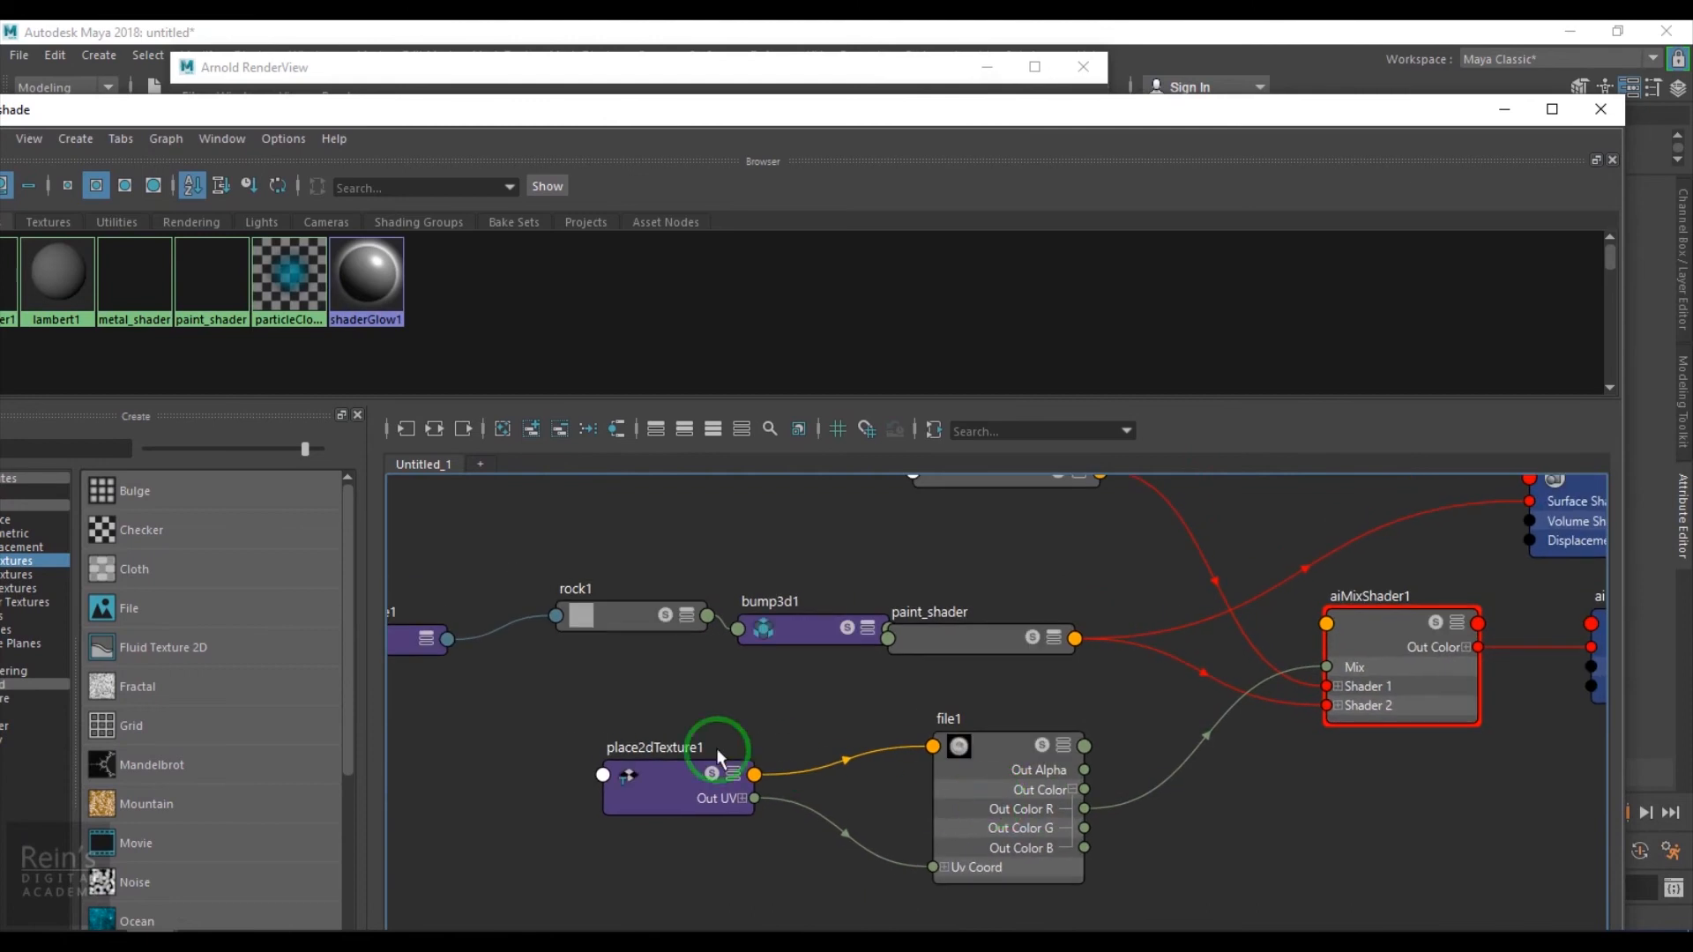
{"action": "left_click_drag", "start_coordinate": [964, 829], "coordinate": [963, 827]}
{"action": "left_click_drag", "start_coordinate": [963, 827], "coordinate": [903, 796]}
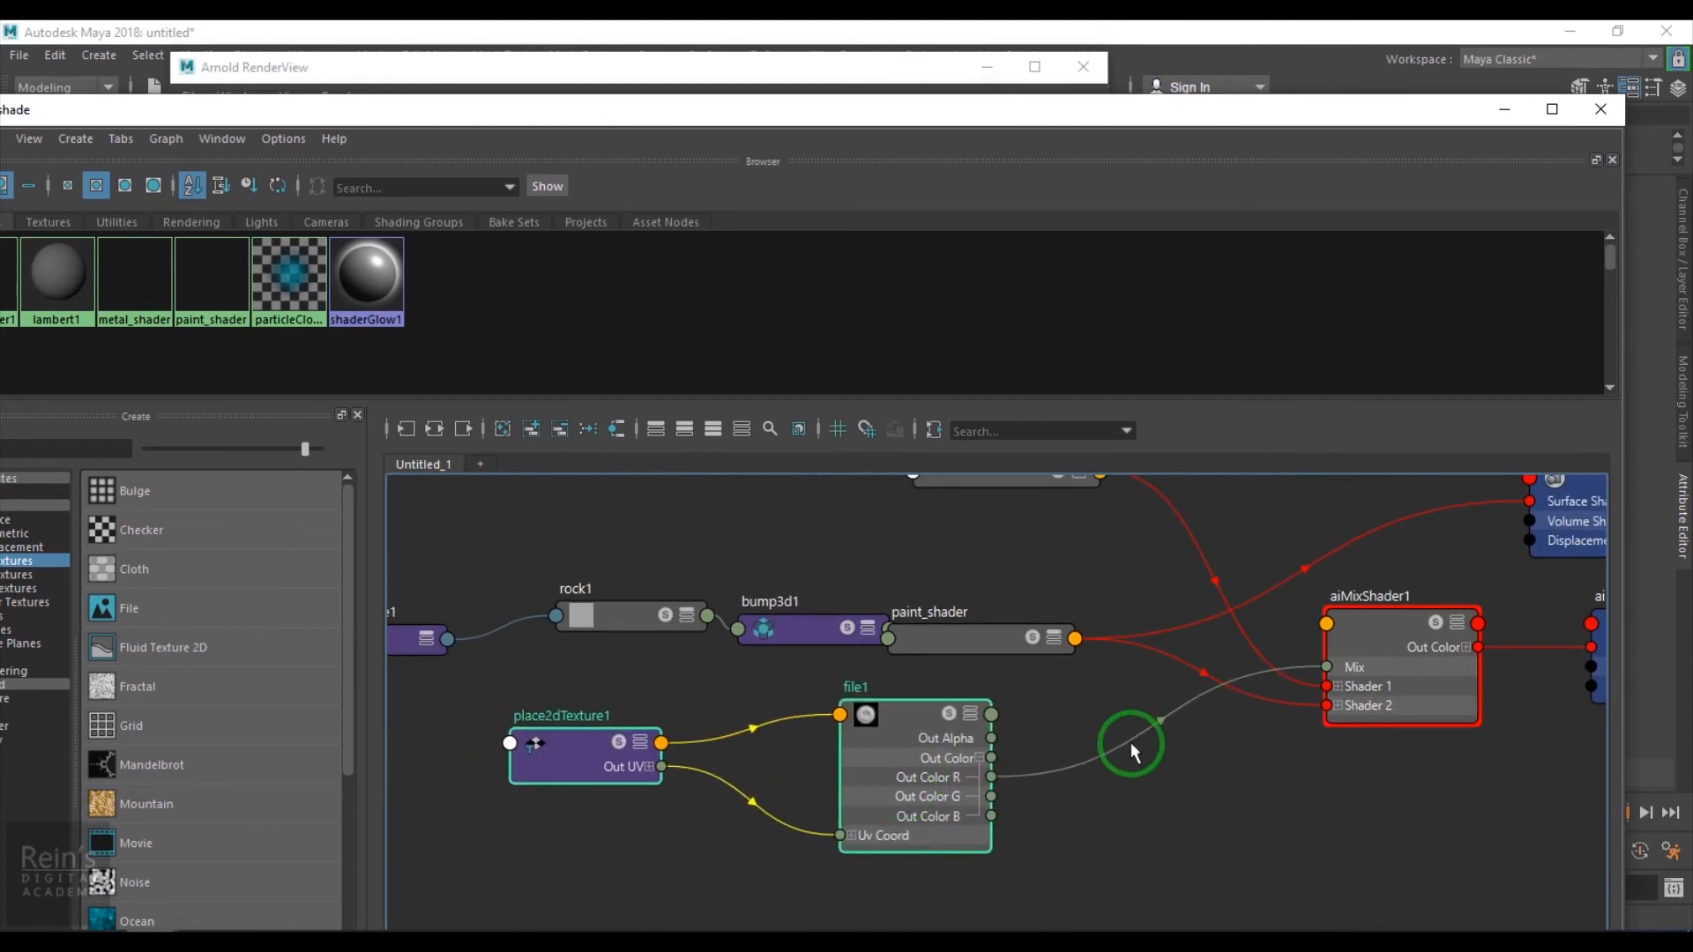
{"action": "middle_click_drag", "start_coordinate": [1194, 778], "coordinate": [899, 767], "text": "alt"}
{"action": "right_click_drag", "start_coordinate": [899, 767], "coordinate": [1035, 626], "text": "alt"}
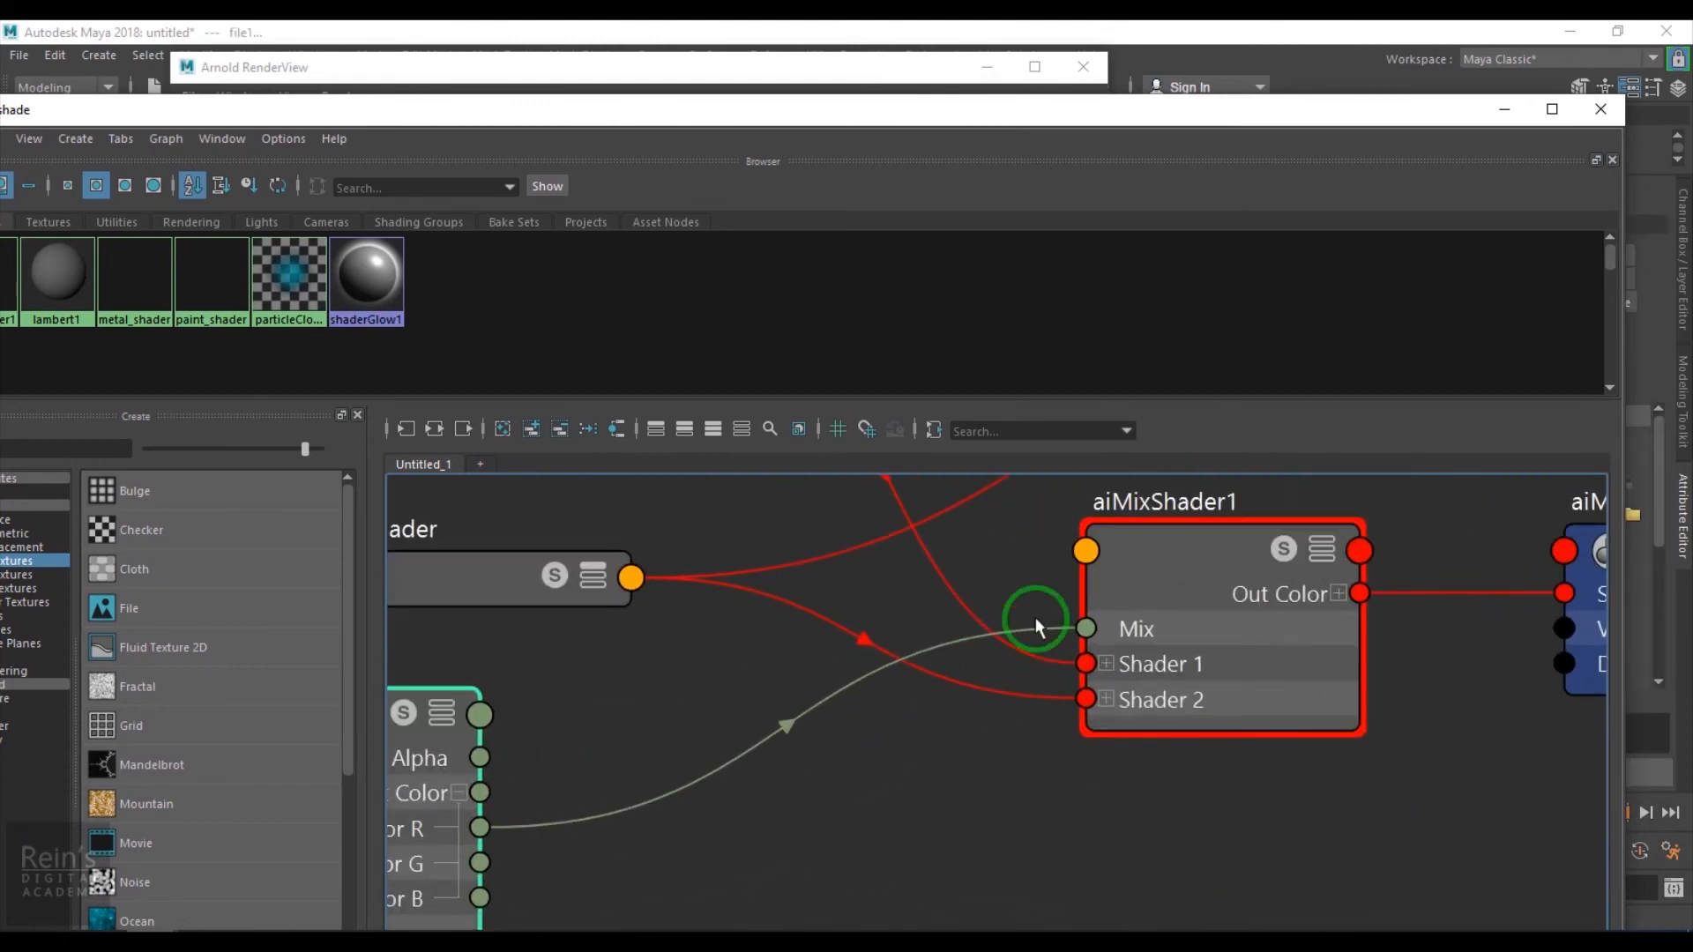
{"action": "right_click_drag", "start_coordinate": [972, 683], "coordinate": [763, 710], "text": "alt"}
{"action": "left_click_drag", "start_coordinate": [1250, 112], "coordinate": [862, 53]}
{"action": "left_click", "coordinate": [612, 691]}
{"action": "middle_click_drag", "start_coordinate": [673, 573], "coordinate": [1006, 740], "text": "alt"}
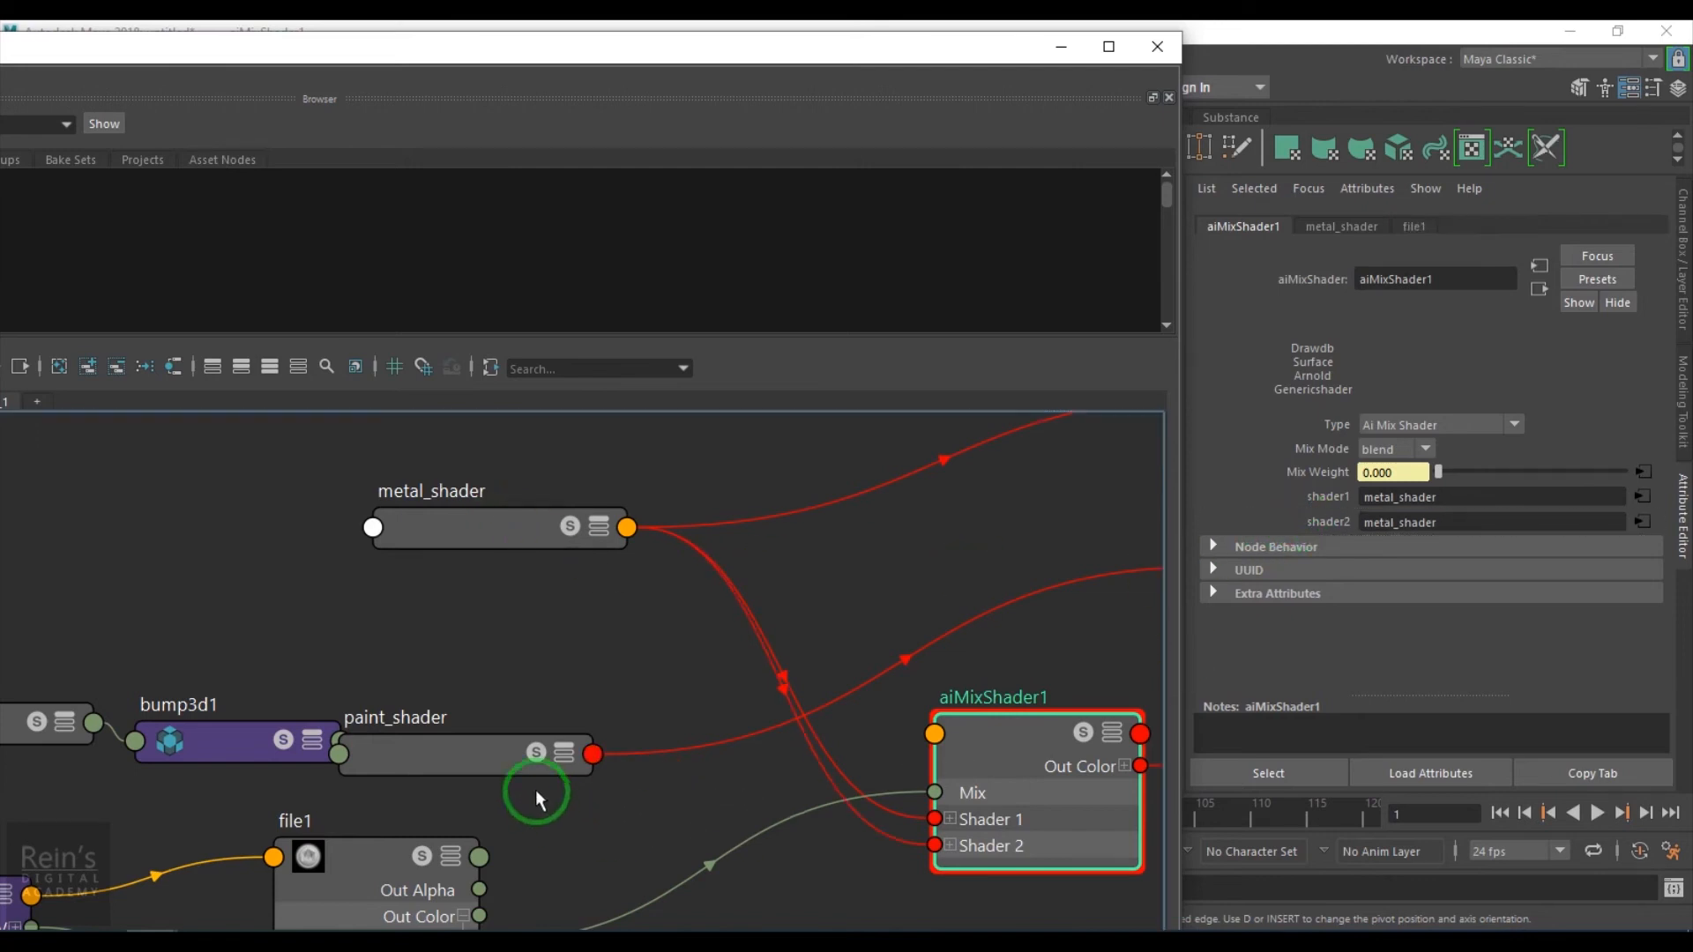
{"action": "middle_click_drag", "start_coordinate": [1261, 497], "coordinate": [1260, 499]}
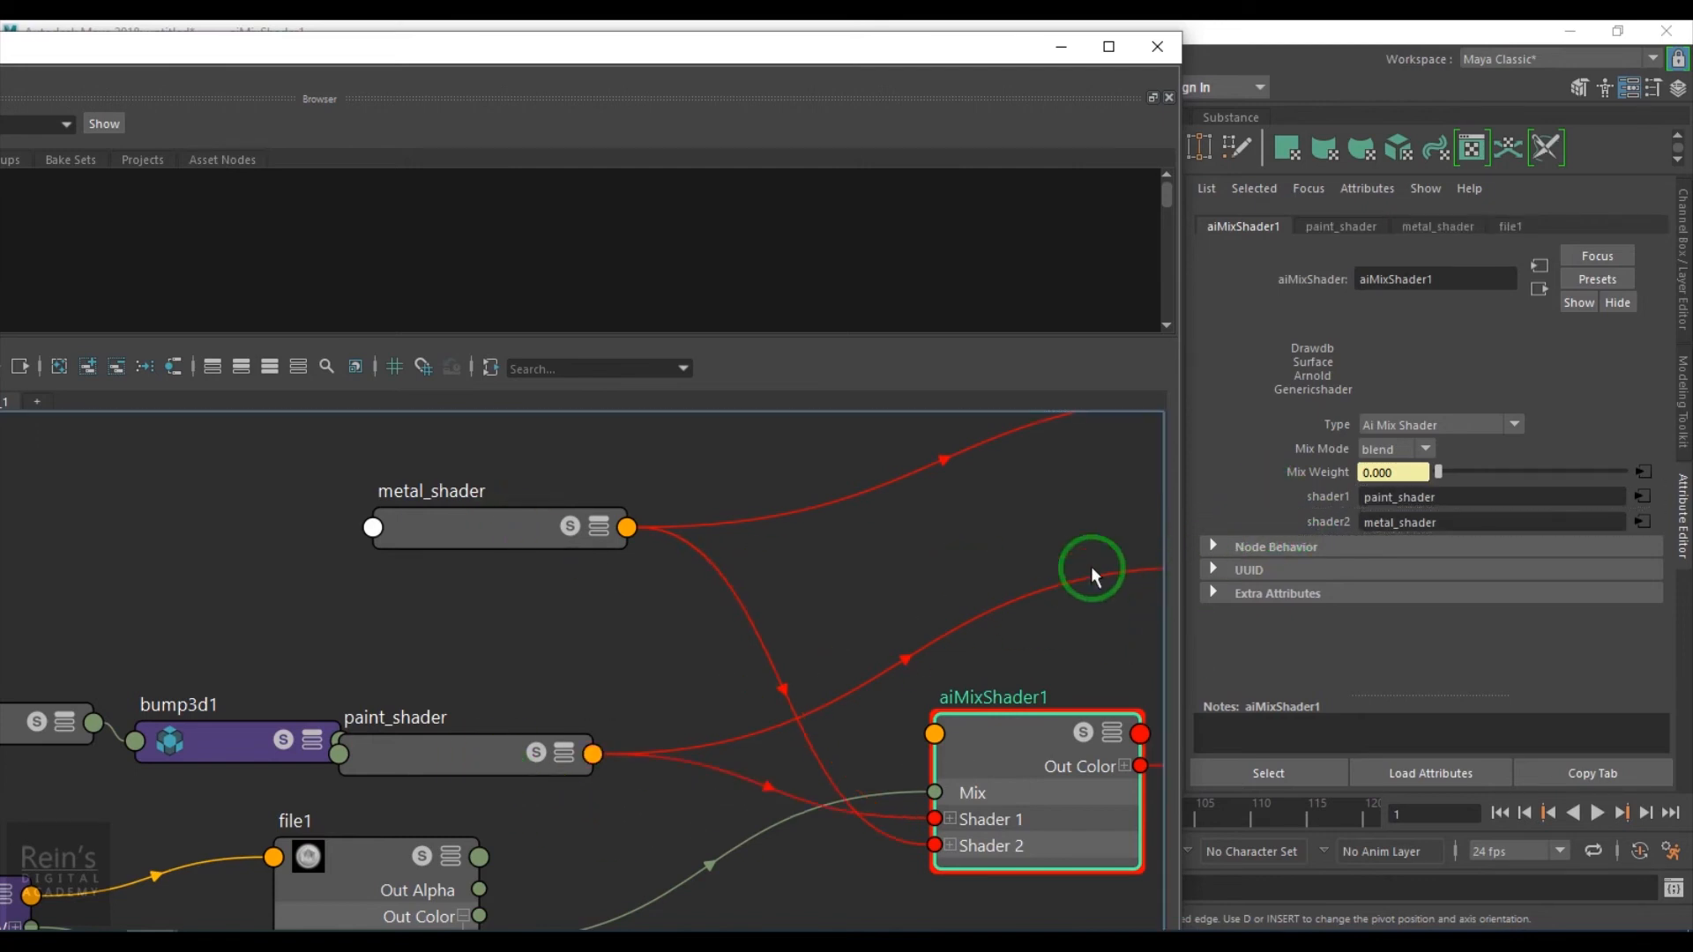
- Re-render the pistol with Arnold IPR to check the swapped materials
{"action": "left_click", "coordinate": [1060, 45]}
{"action": "left_click", "coordinate": [1047, 122]}
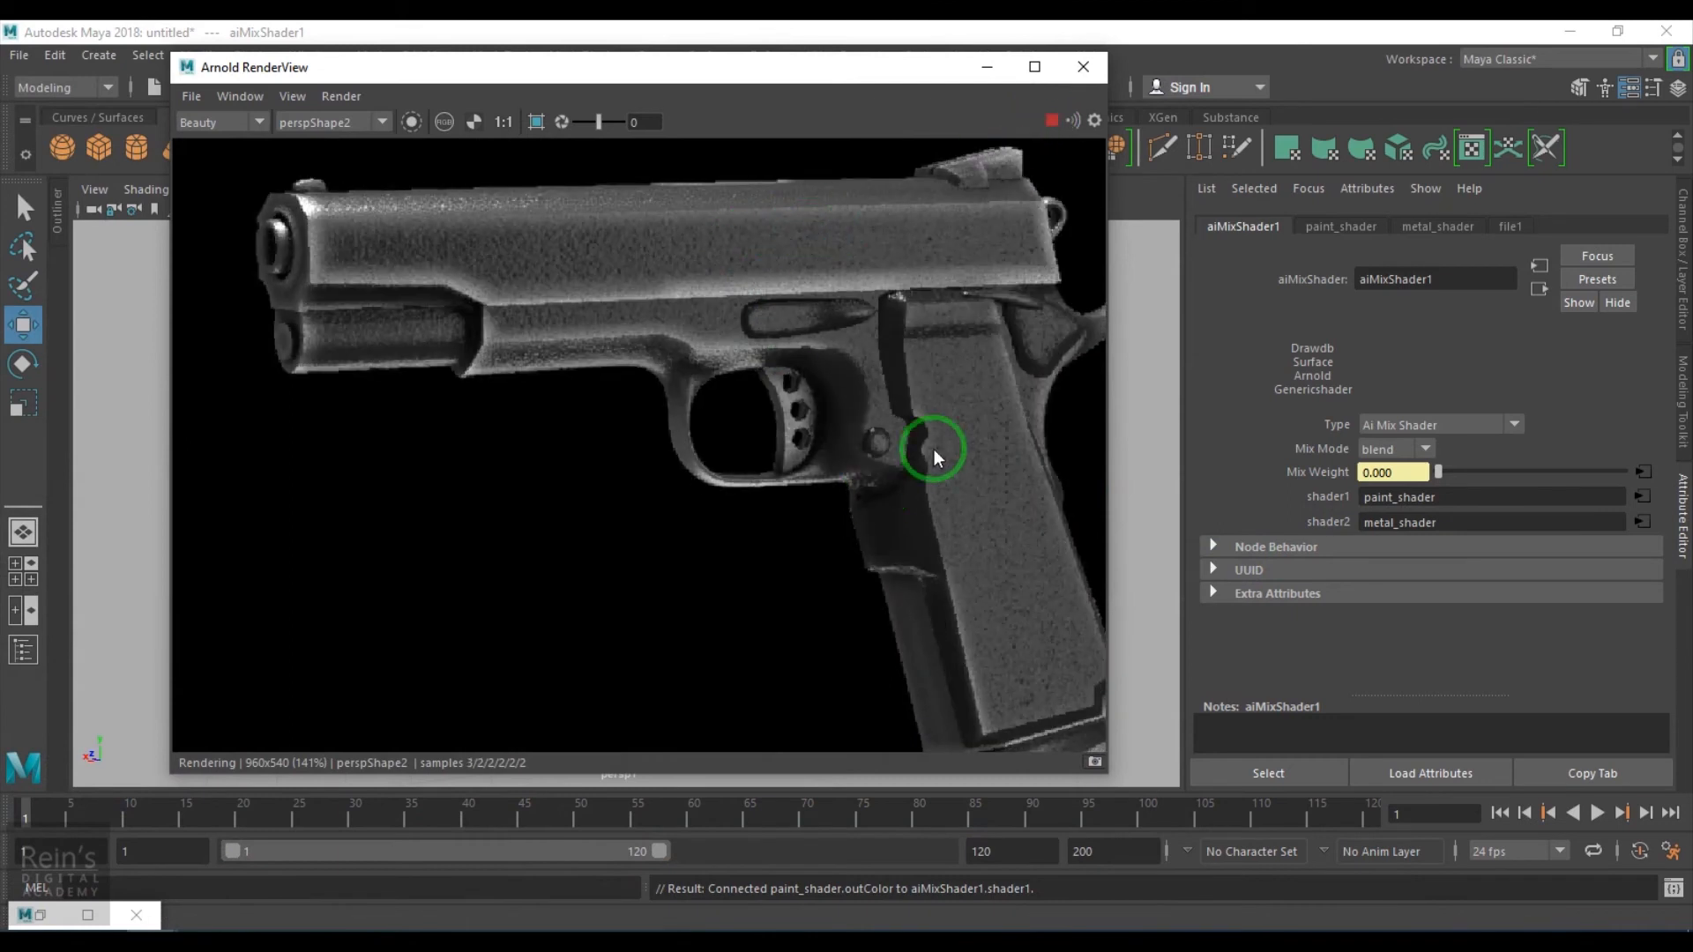
{"action": "scroll", "coordinate": [815, 375], "scroll_direction": "down", "scroll_amount": 1}
{"action": "scroll", "coordinate": [815, 374], "scroll_direction": "up", "scroll_amount": 1}
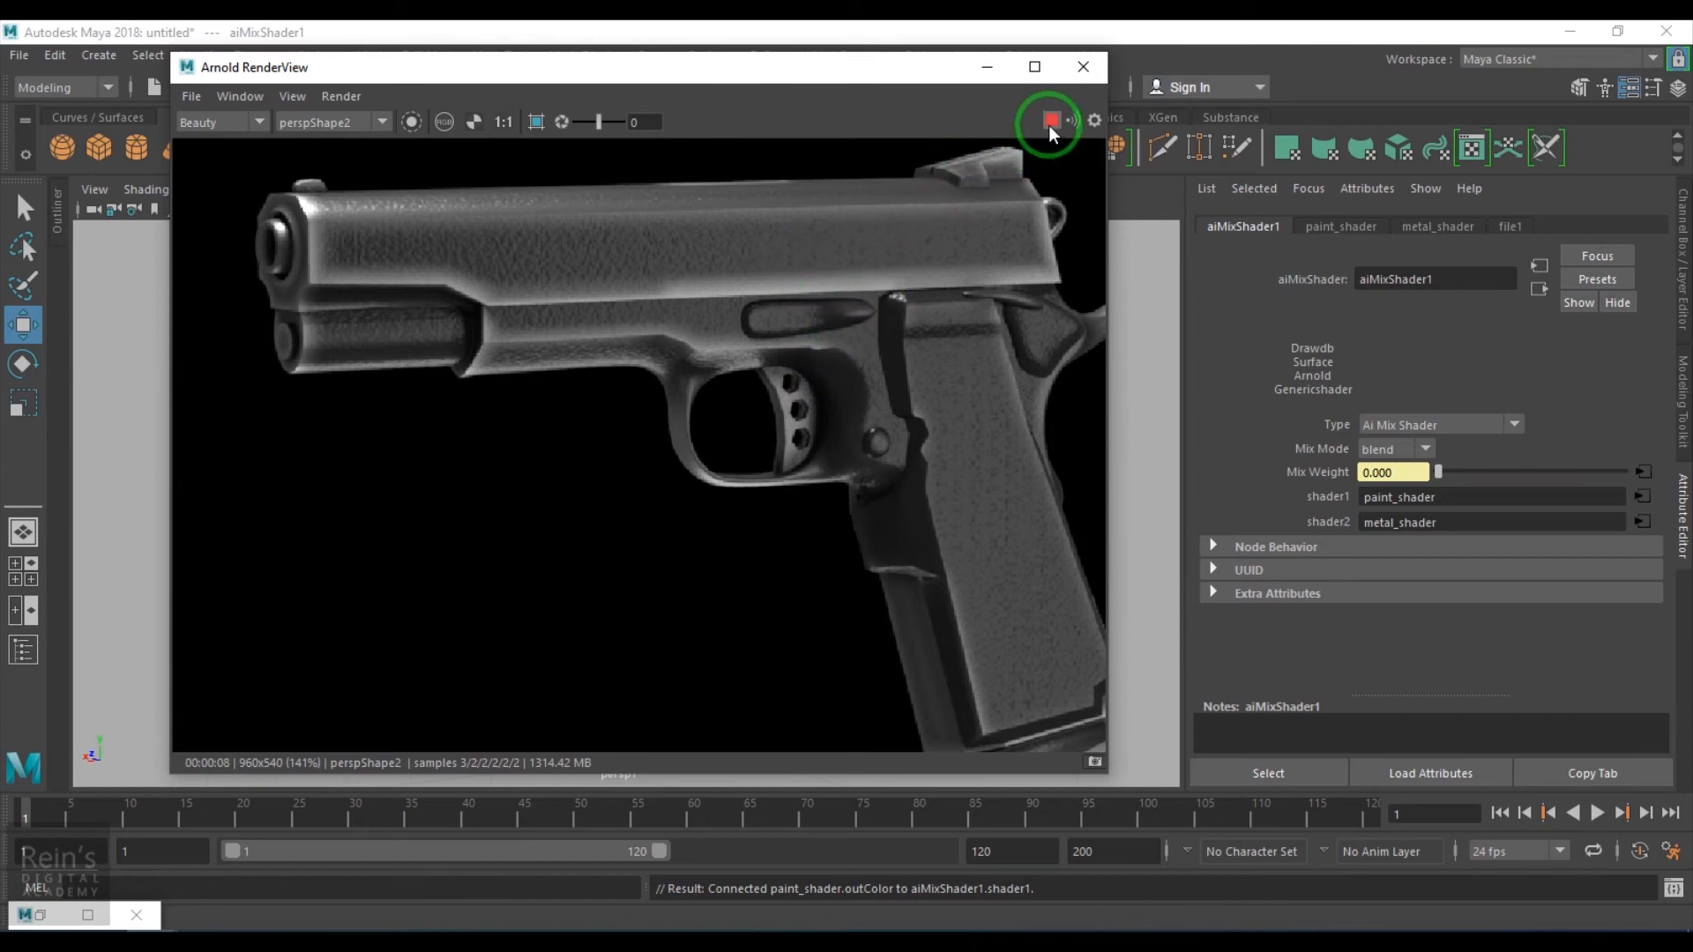
{"action": "left_click", "coordinate": [40, 916]}
- Create a Fractal texture node in the graph next to file1
{"action": "middle_click_drag", "start_coordinate": [565, 827], "coordinate": [806, 616], "text": "alt"}
{"action": "middle_click_drag", "start_coordinate": [692, 836], "coordinate": [716, 748], "text": "alt"}
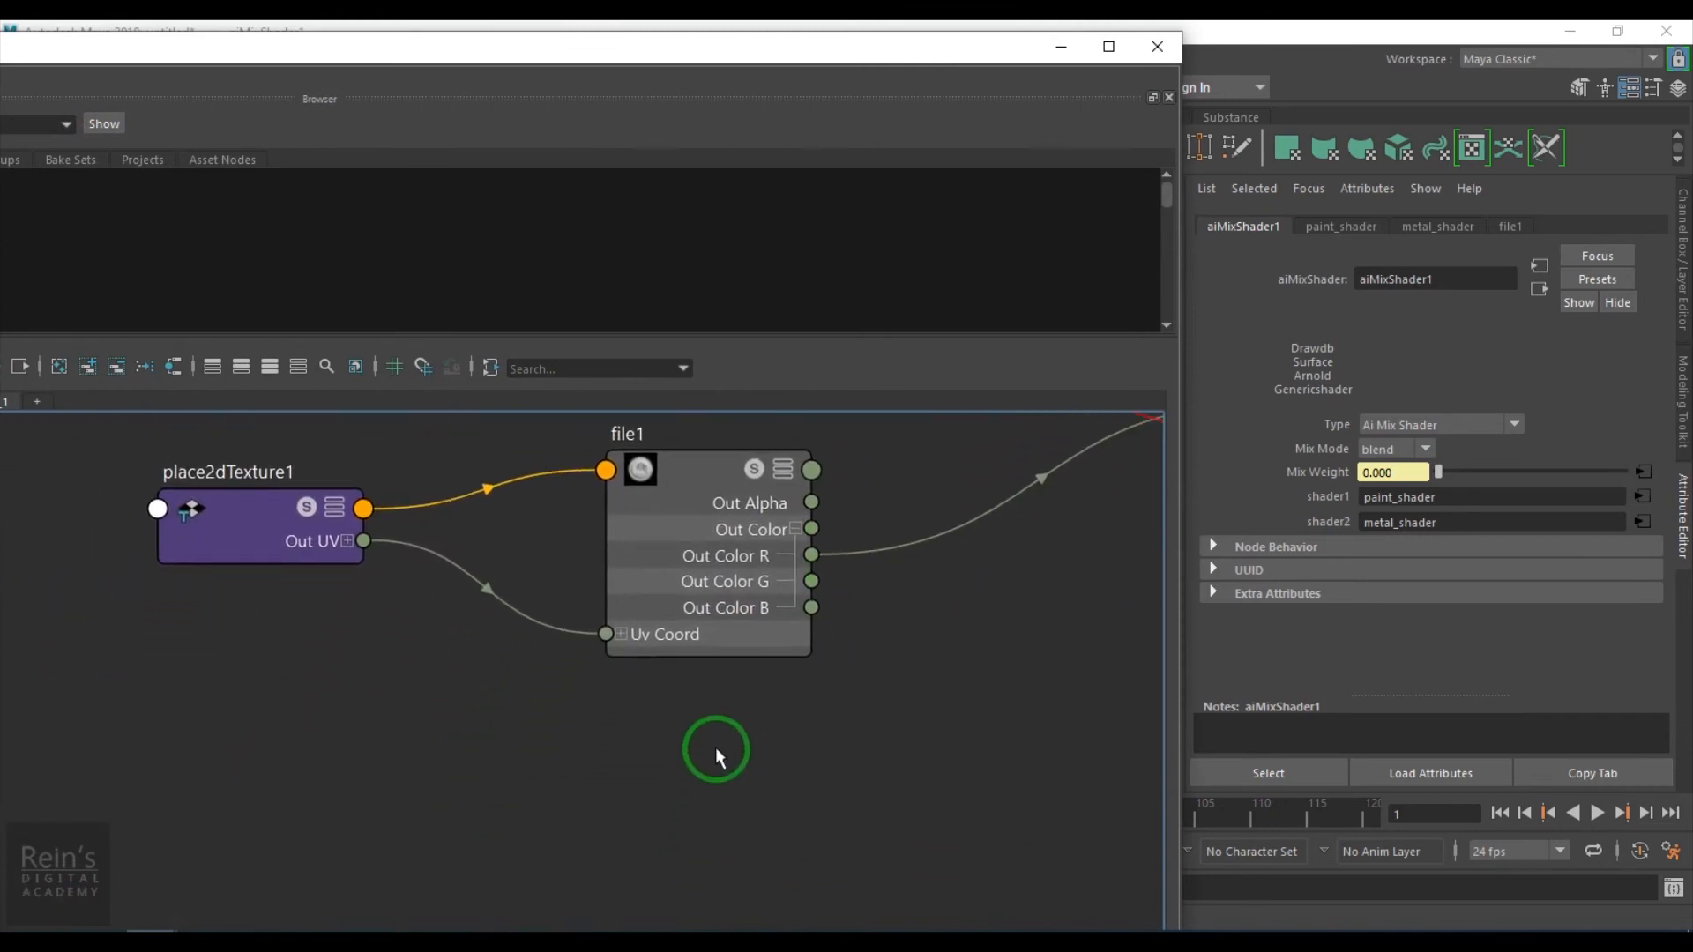
{"action": "left_click", "coordinate": [716, 748]}
{"action": "key", "text": "Tab"}
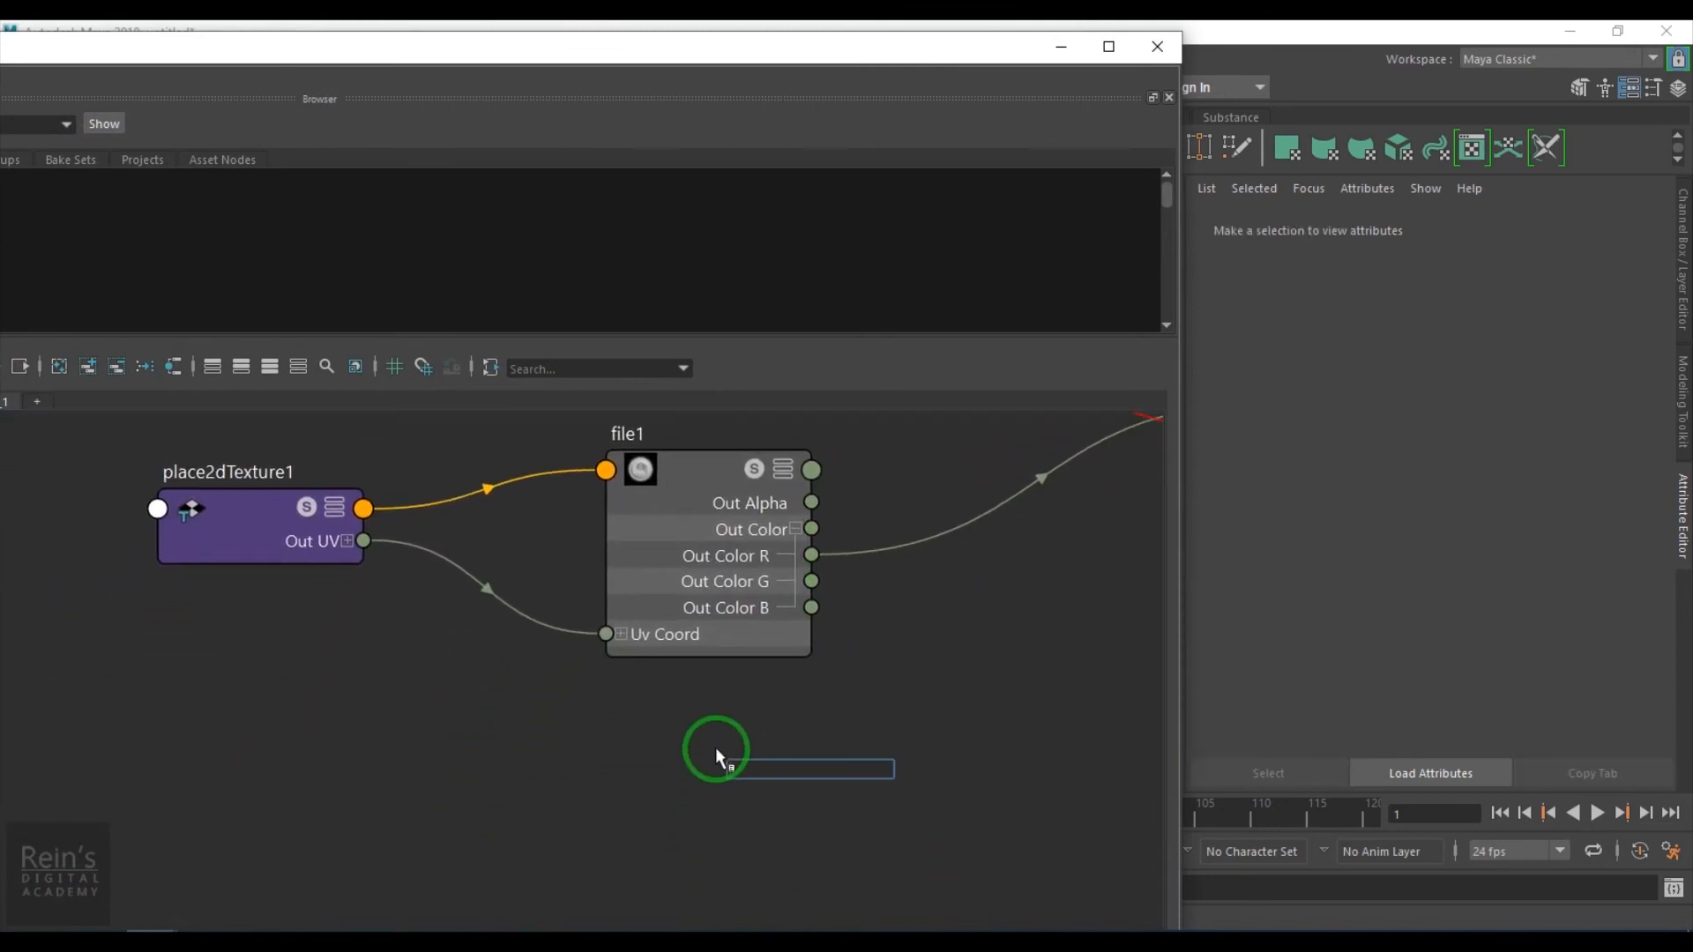
{"action": "type", "text": "frac"}
{"action": "key", "text": "Down"}
{"action": "key", "text": "Down"}
{"action": "key", "text": "Return"}
- Create a layeredTexture node and place it beside file1 and fractal1
{"action": "left_click_drag", "start_coordinate": [780, 730], "coordinate": [628, 822]}
{"action": "left_click", "coordinate": [1000, 700]}
{"action": "key", "text": "Tab"}
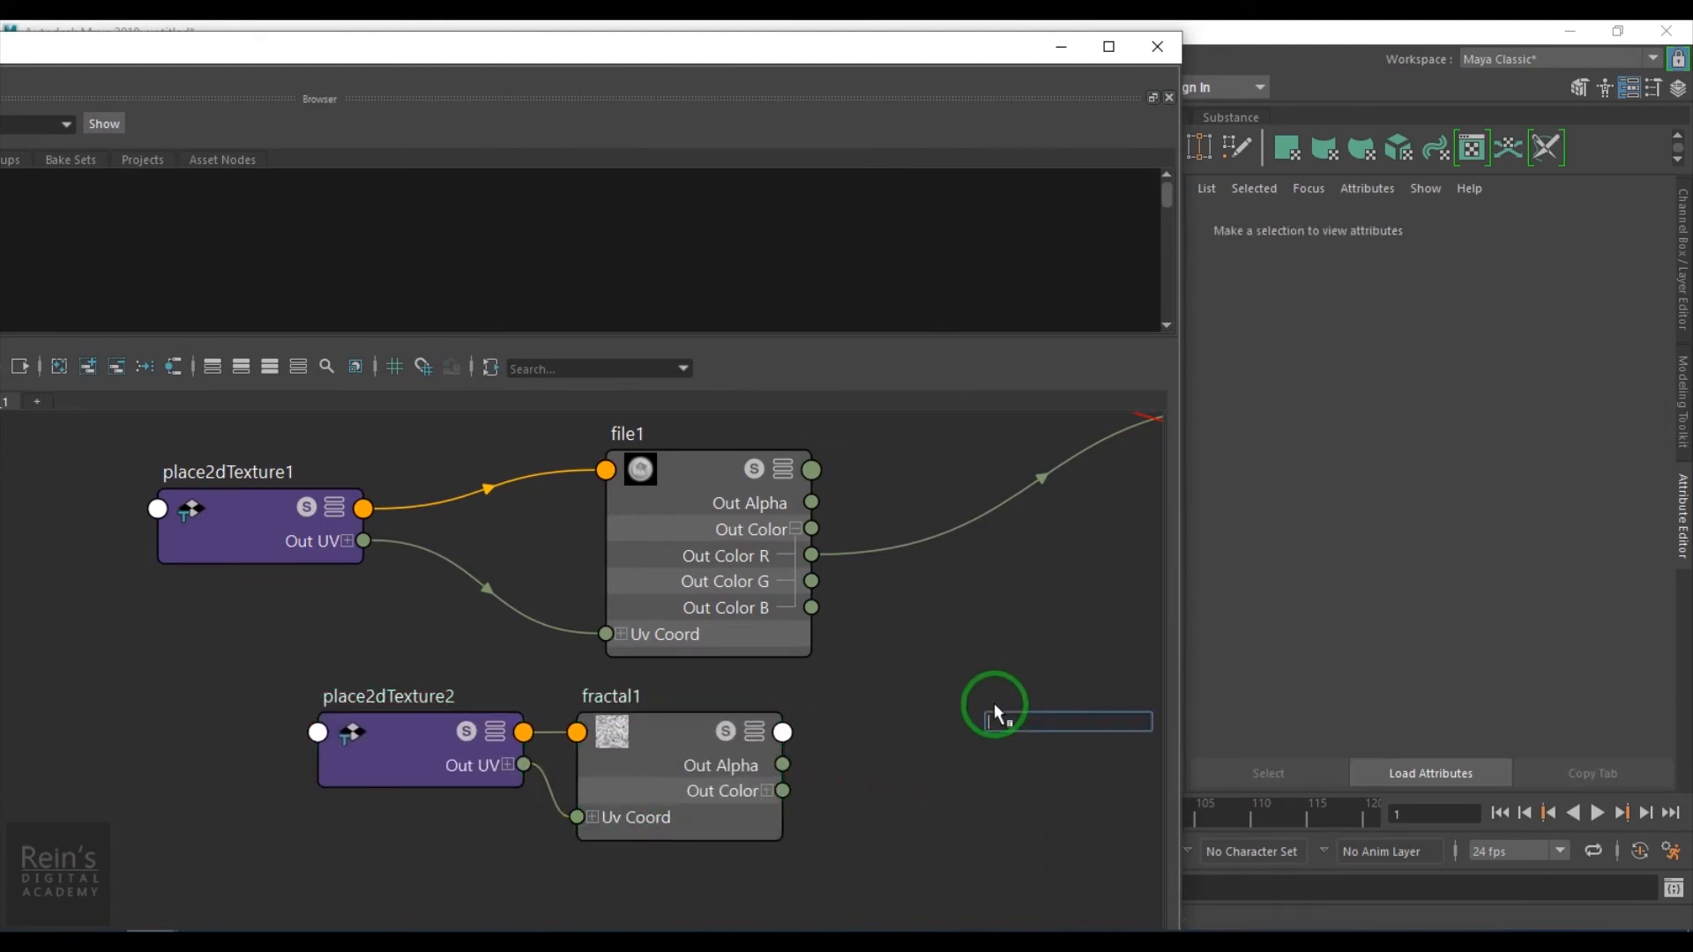
{"action": "type", "text": "layer"}
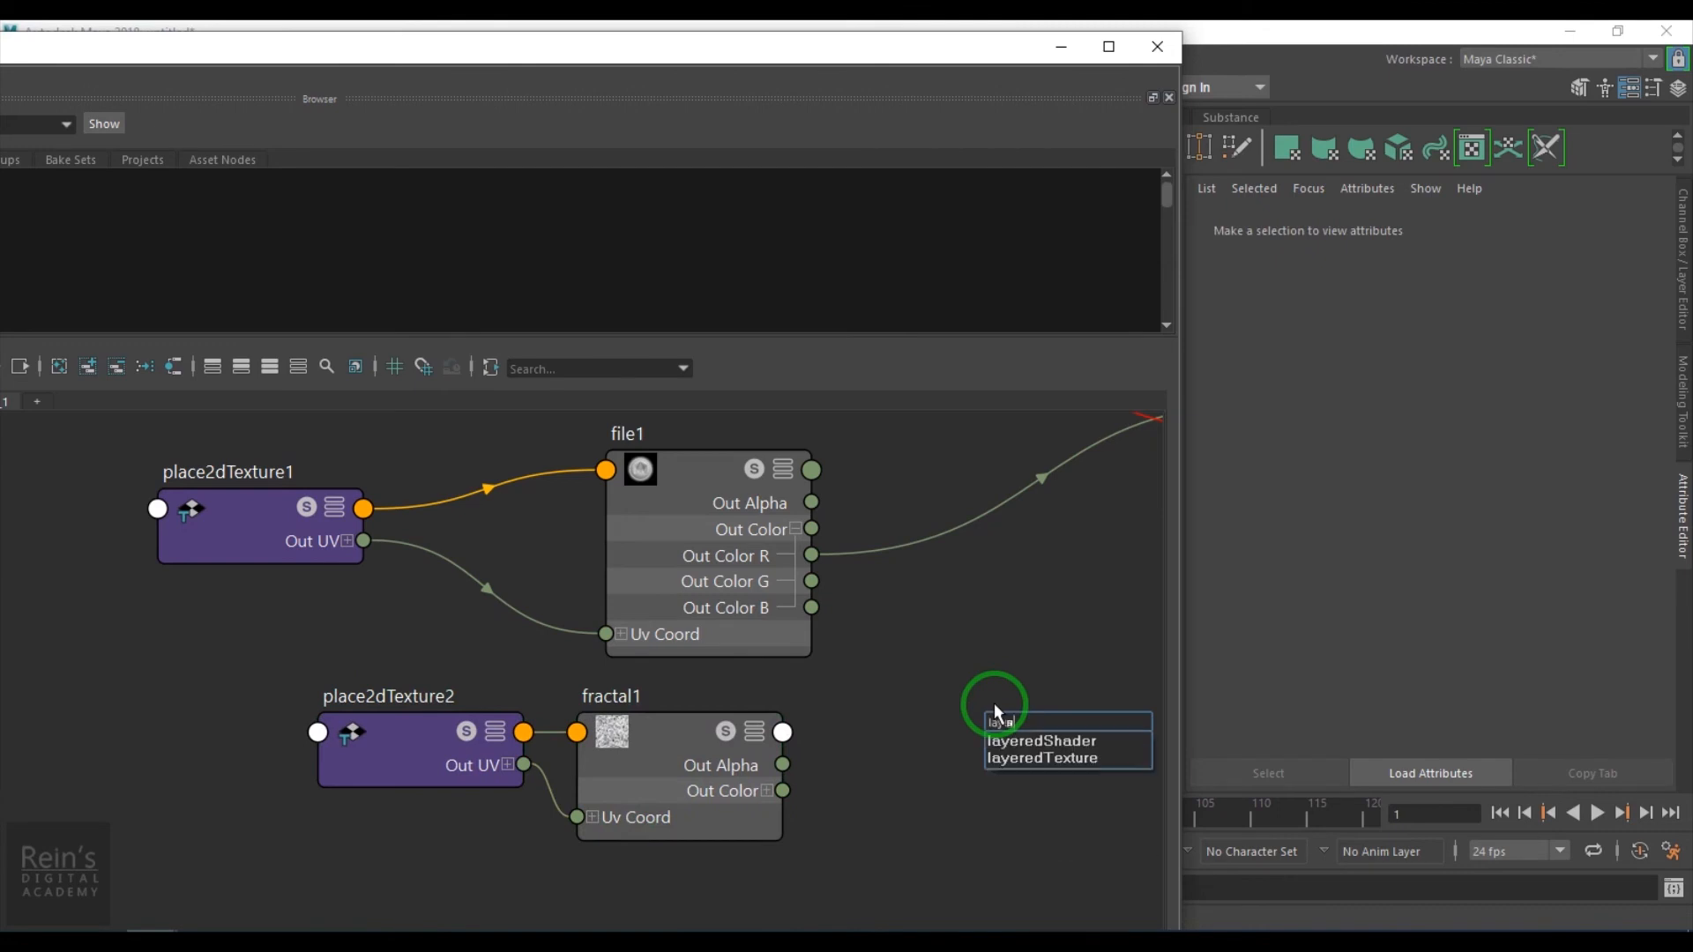
{"action": "left_click", "coordinate": [1083, 760]}
{"action": "left_click_drag", "start_coordinate": [1049, 739], "coordinate": [959, 600]}
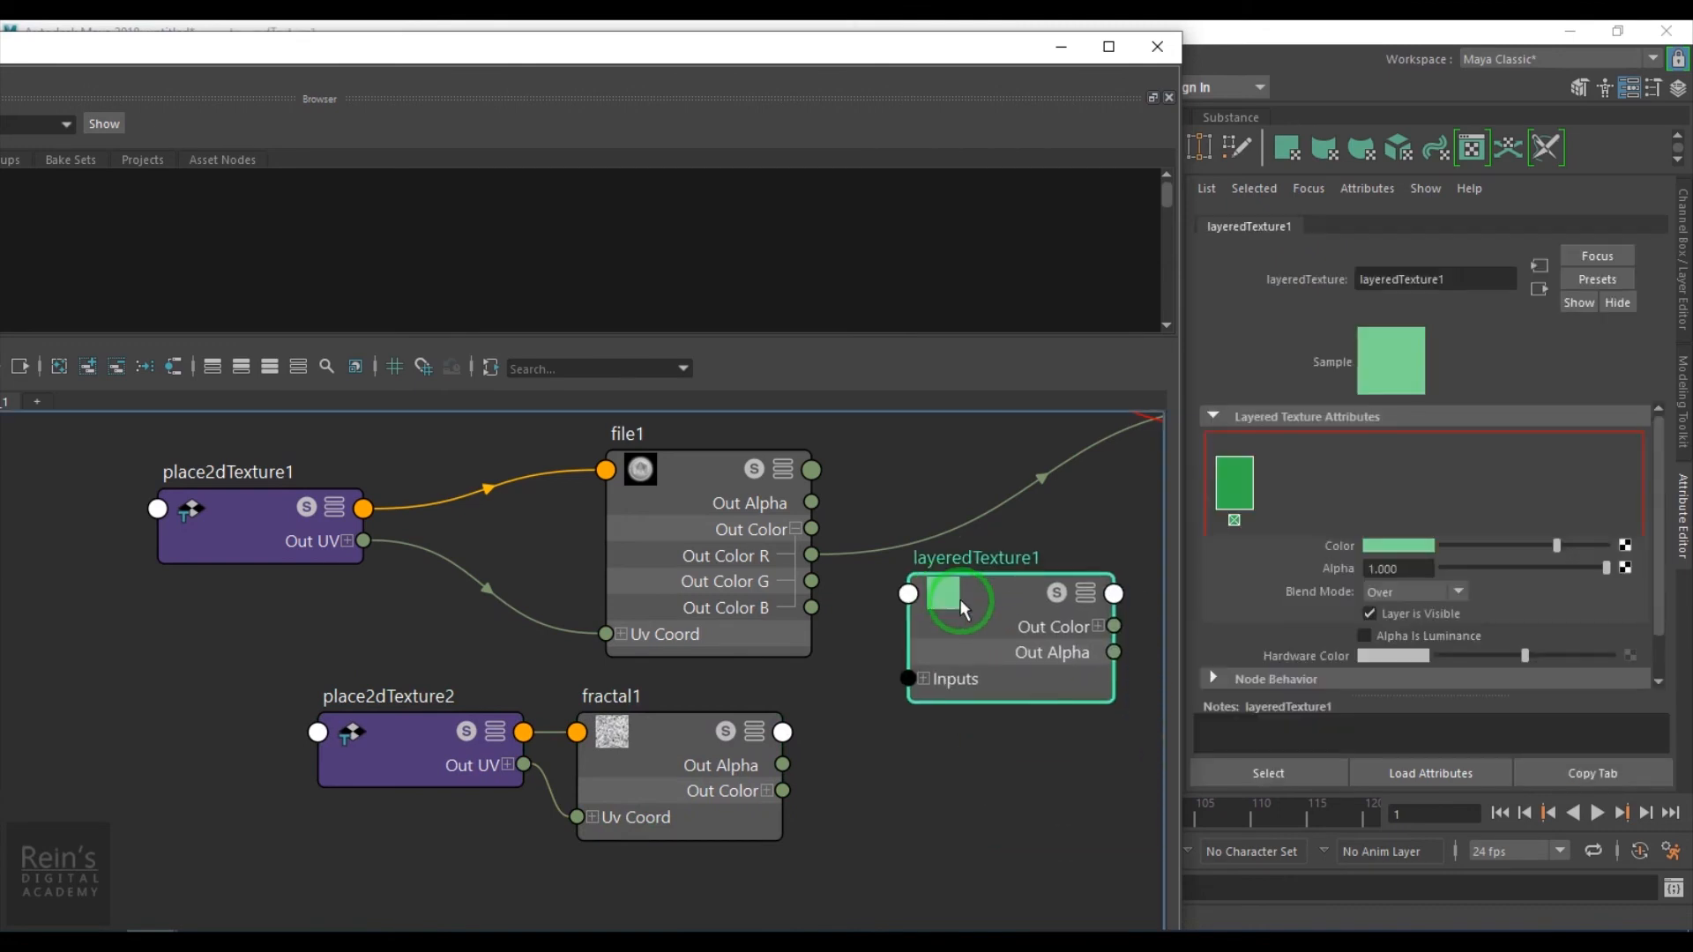
- Add fractal1 and file1 as layers of layeredTexture1 and remove its default green layer
{"action": "right_click_drag", "start_coordinate": [1025, 693], "coordinate": [904, 776], "text": "alt"}
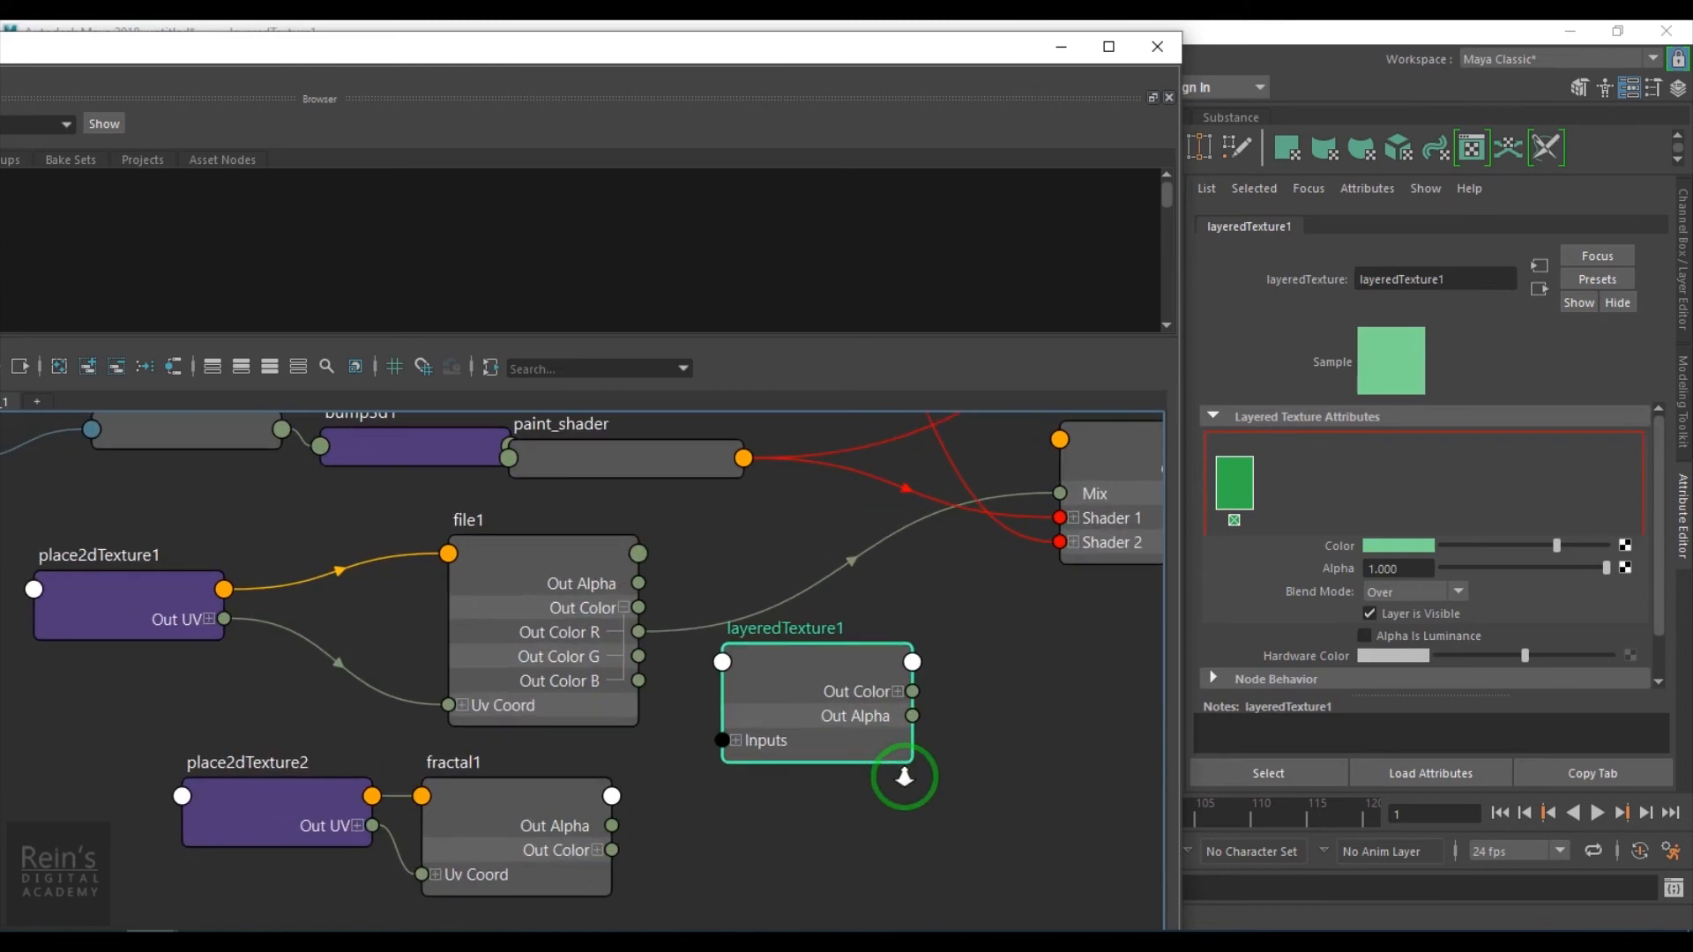
{"action": "middle_click_drag", "start_coordinate": [948, 703], "coordinate": [1282, 483]}
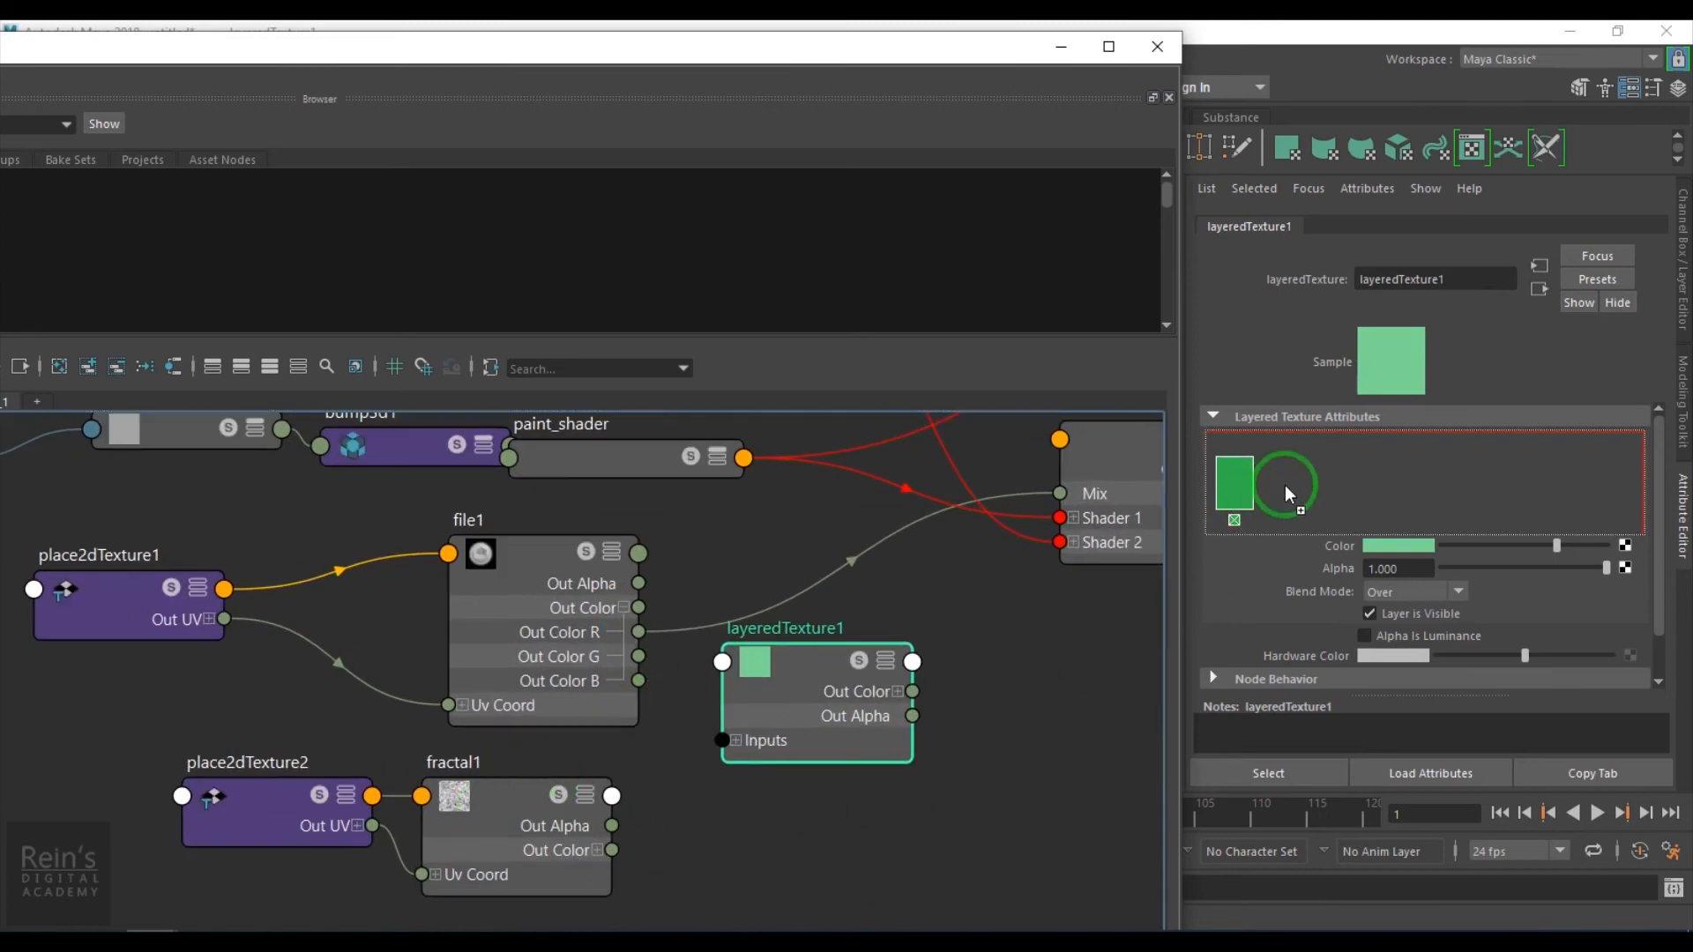
{"action": "middle_click_drag", "start_coordinate": [538, 586], "coordinate": [1313, 478]}
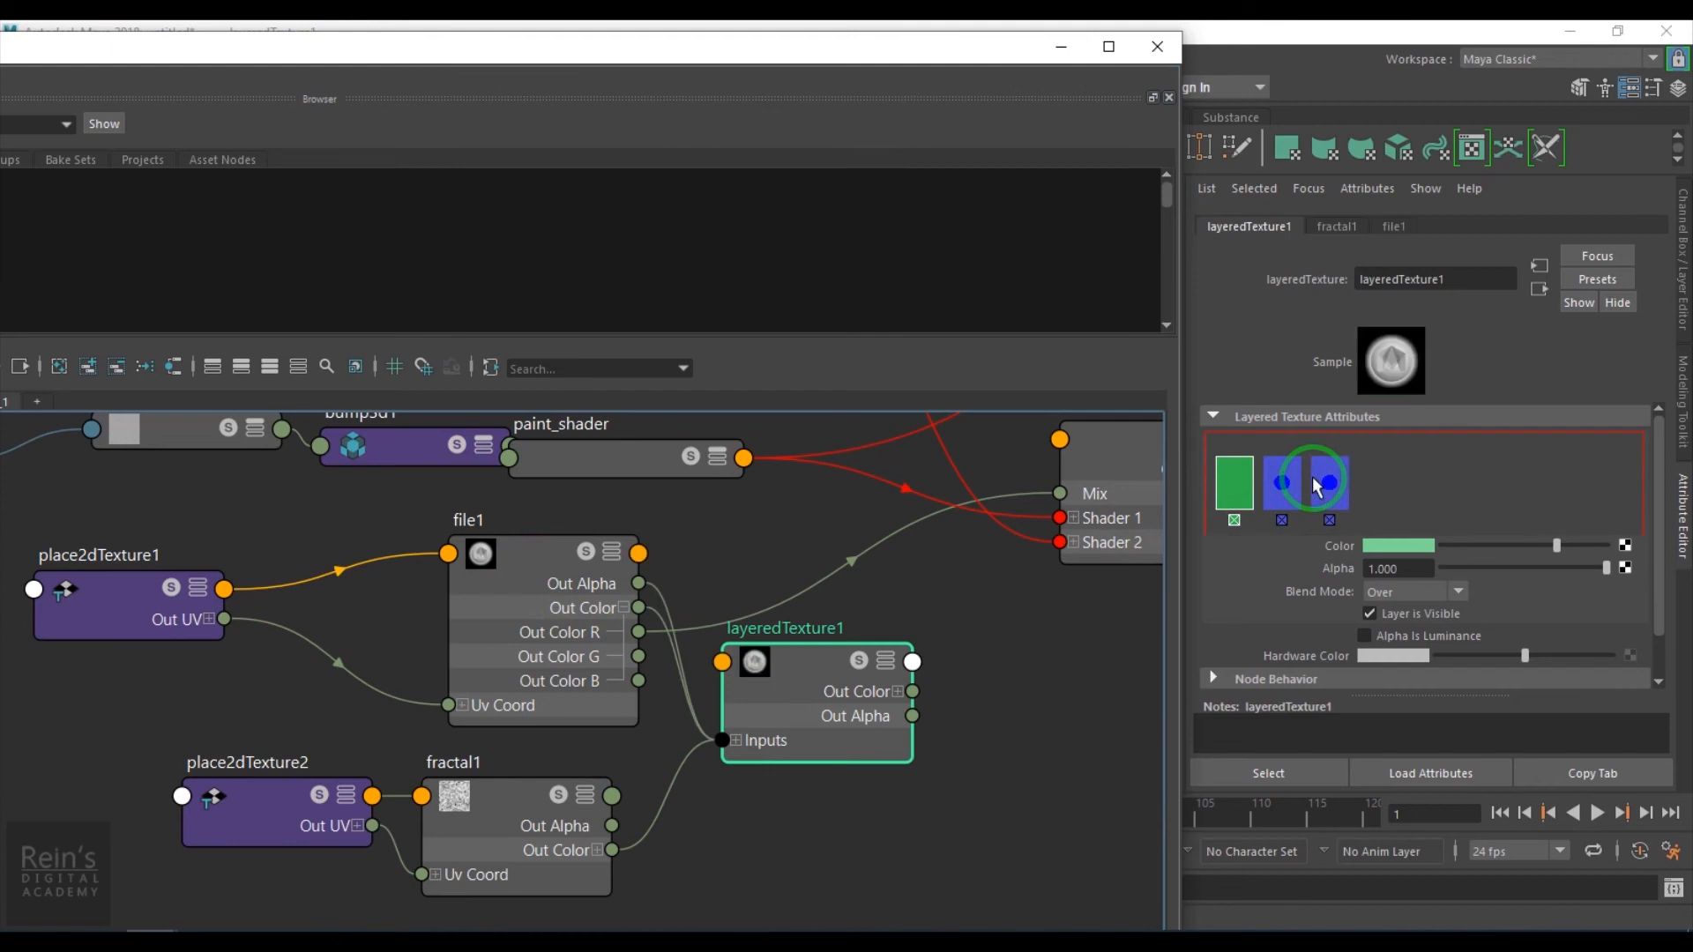
{"action": "left_click", "coordinate": [1233, 520]}
- Expand layeredTexture1's inputs to examine how each layer's color and alpha are connected
{"action": "scroll", "coordinate": [529, 740], "scroll_direction": "up", "scroll_amount": 2}
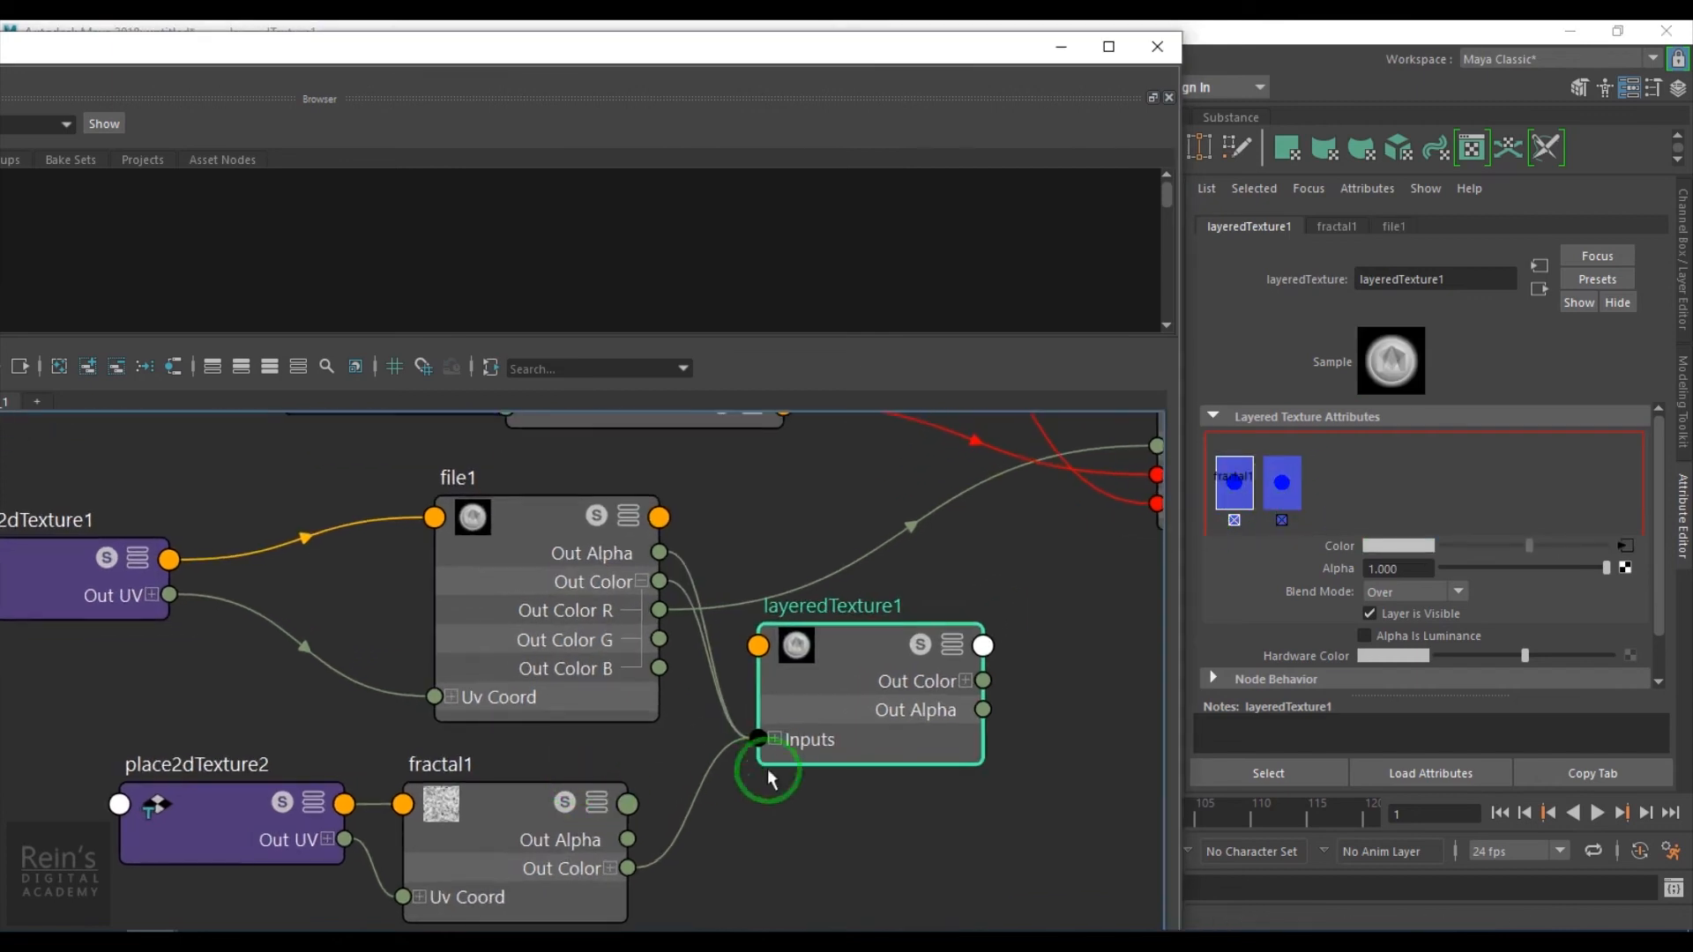
{"action": "left_click", "coordinate": [736, 742]}
{"action": "middle_click_drag", "start_coordinate": [643, 811], "coordinate": [653, 706], "text": "alt"}
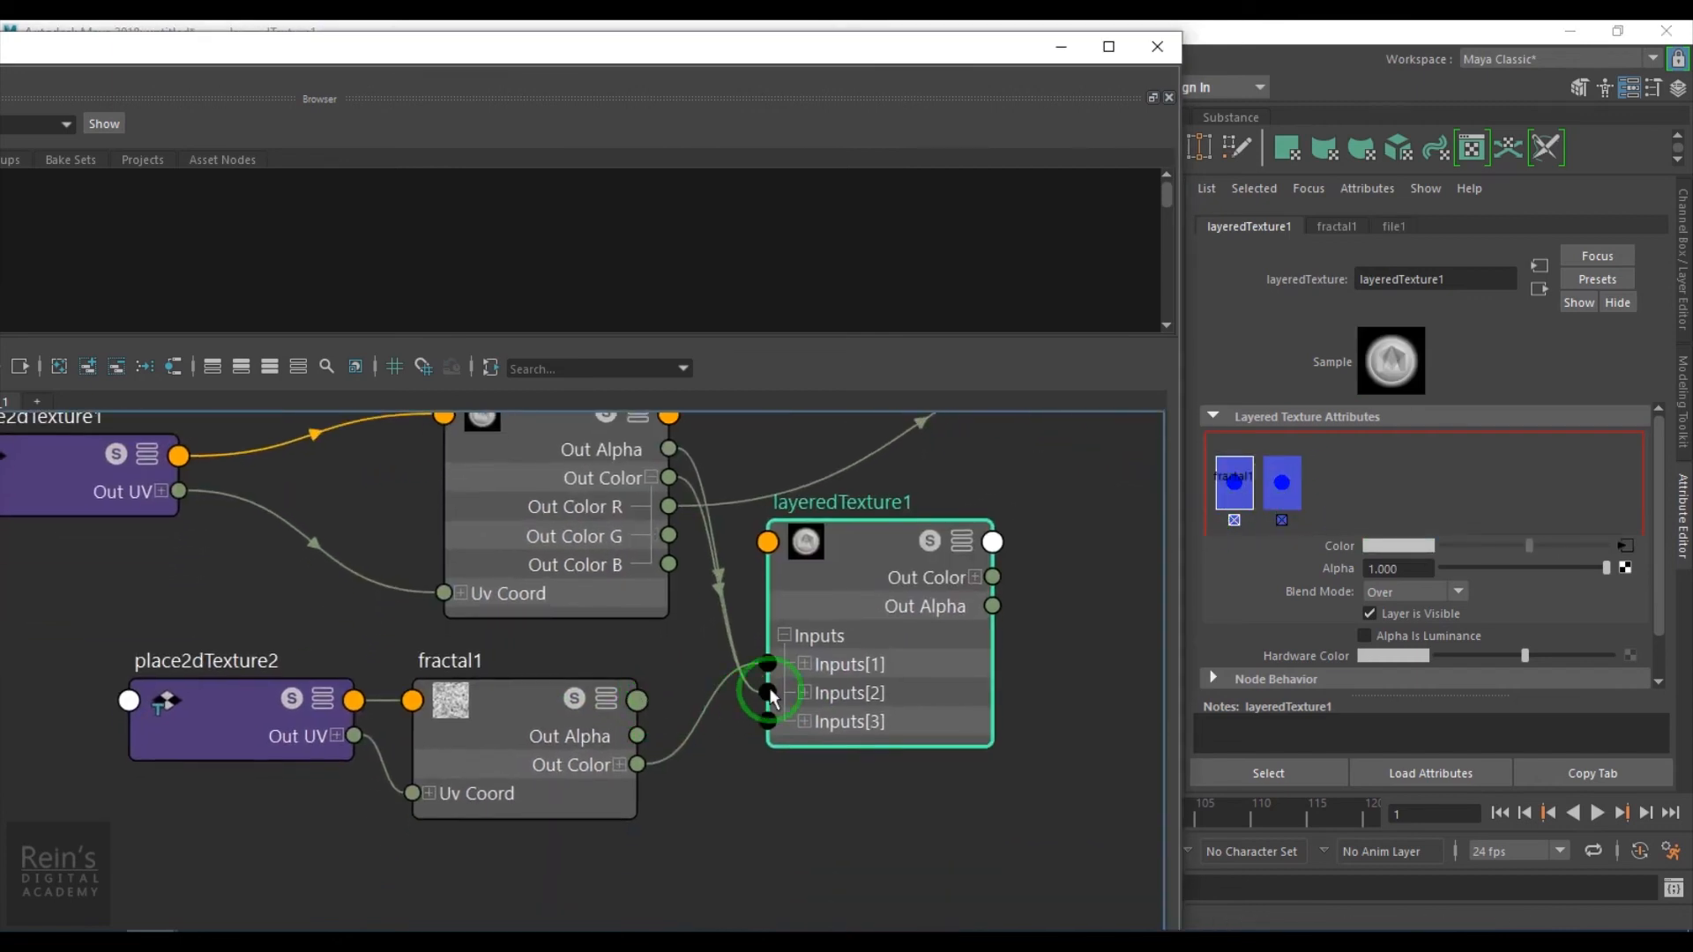
{"action": "left_click", "coordinate": [805, 694]}
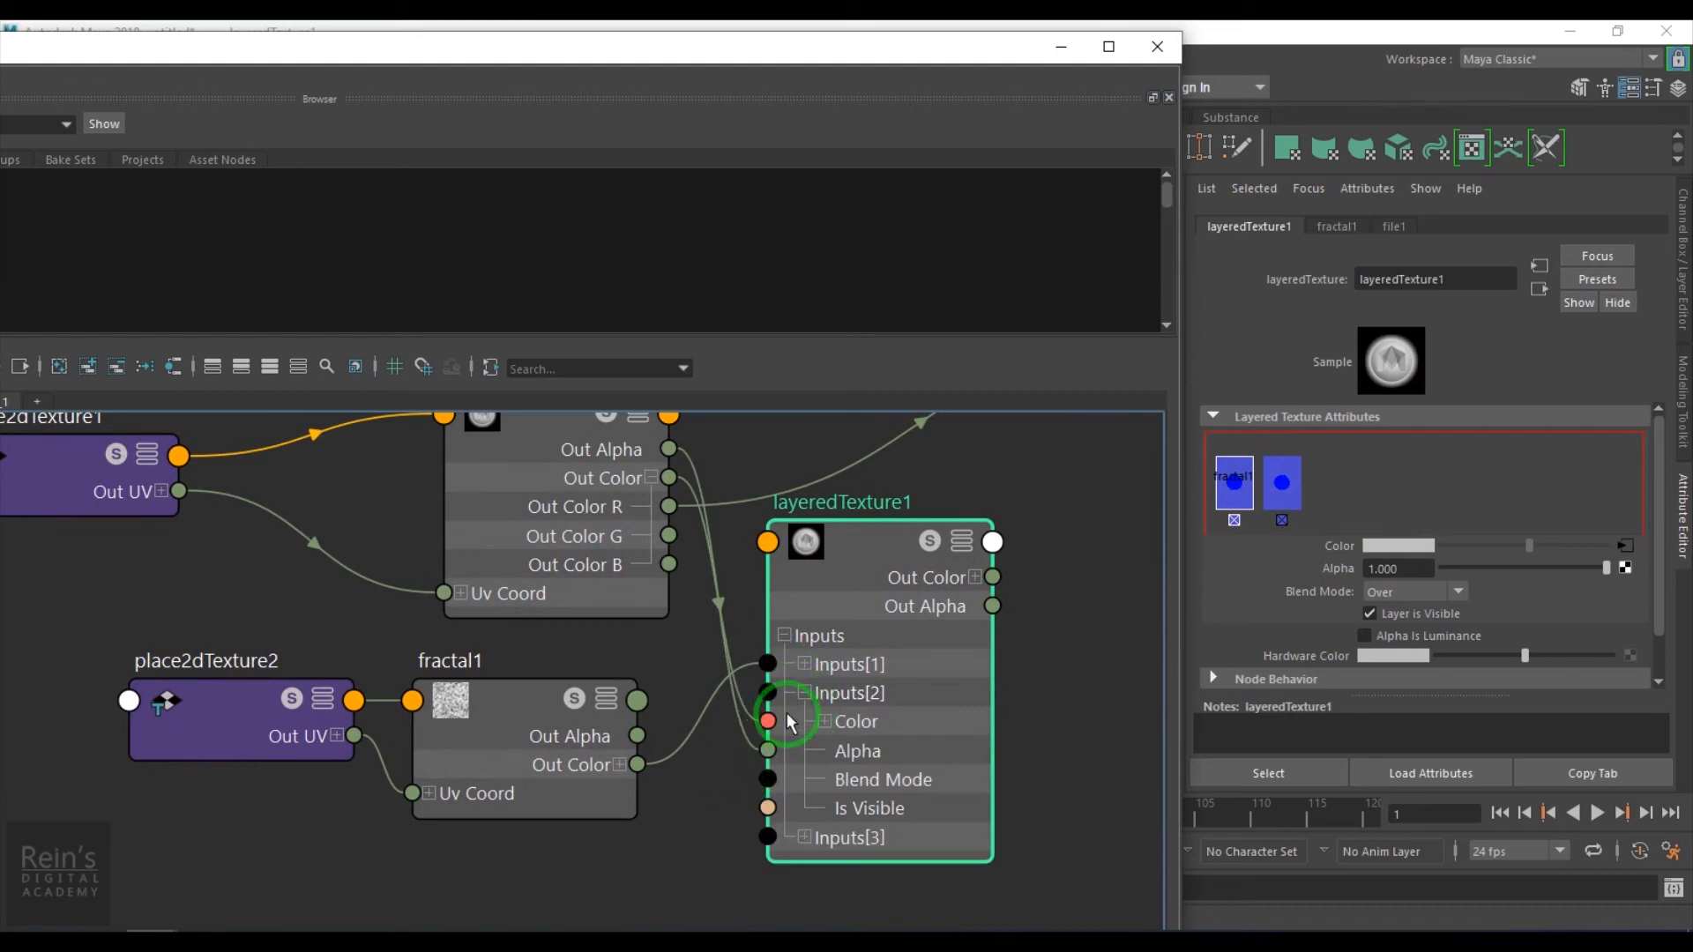
{"action": "left_click", "coordinate": [804, 694]}
{"action": "left_click", "coordinate": [804, 663]}
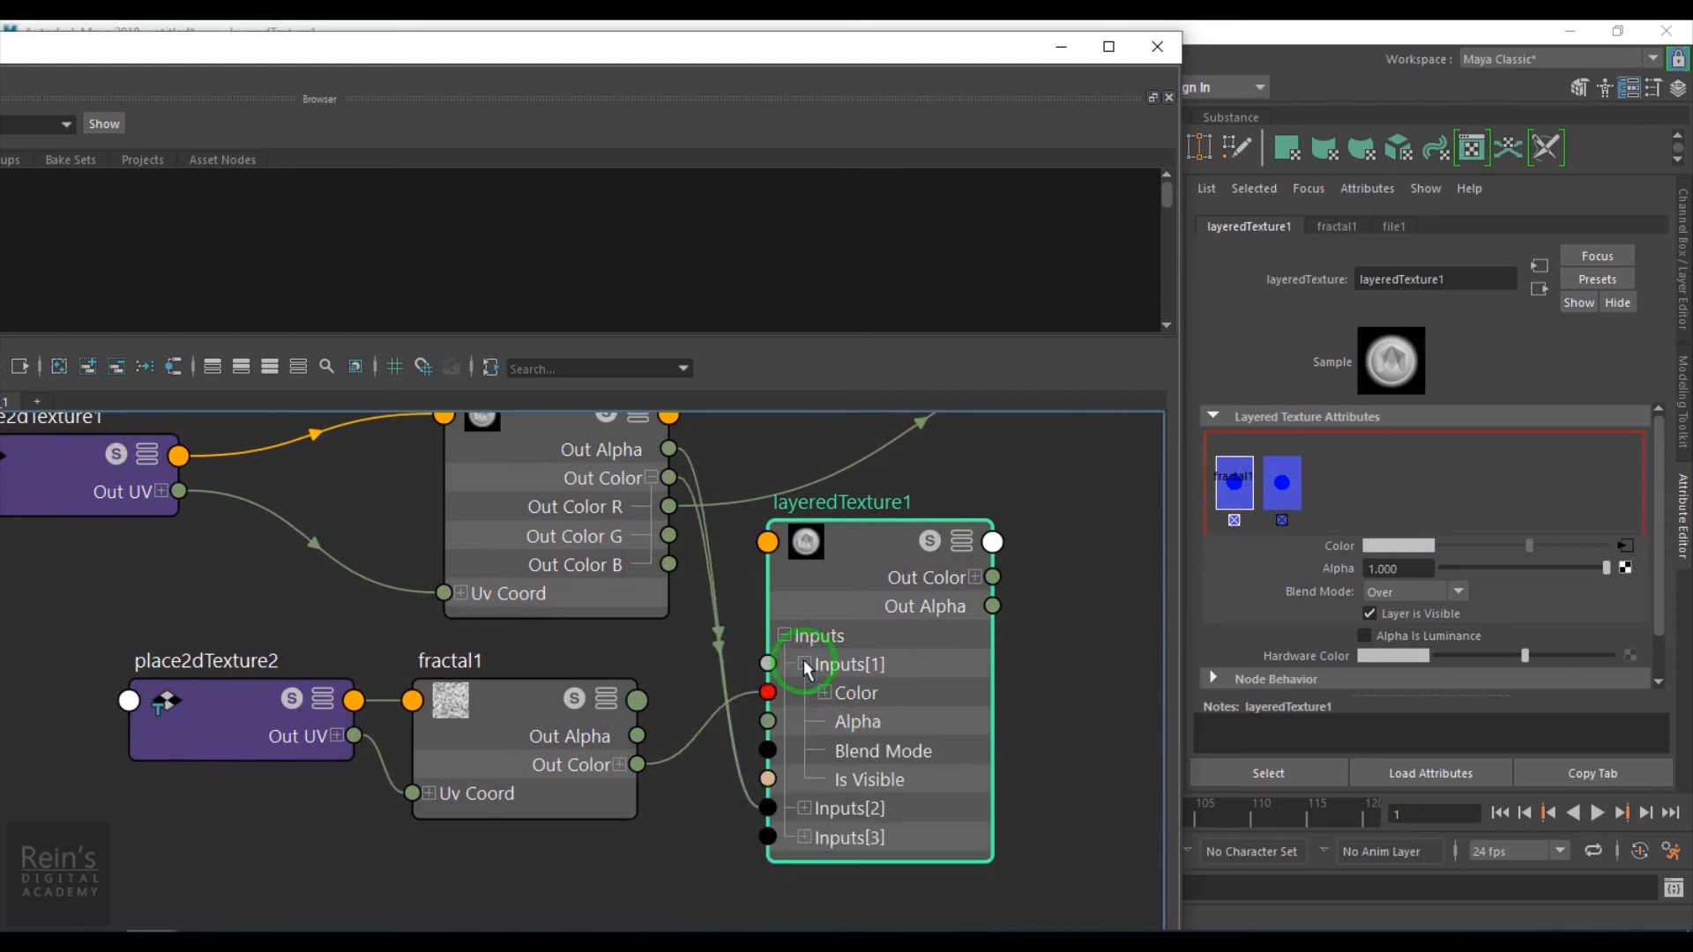
{"action": "left_click", "coordinate": [637, 765]}
{"action": "left_click", "coordinate": [620, 763]}
{"action": "left_click", "coordinate": [825, 692]}
{"action": "middle_click_drag", "start_coordinate": [603, 790], "coordinate": [476, 727], "text": "alt"}
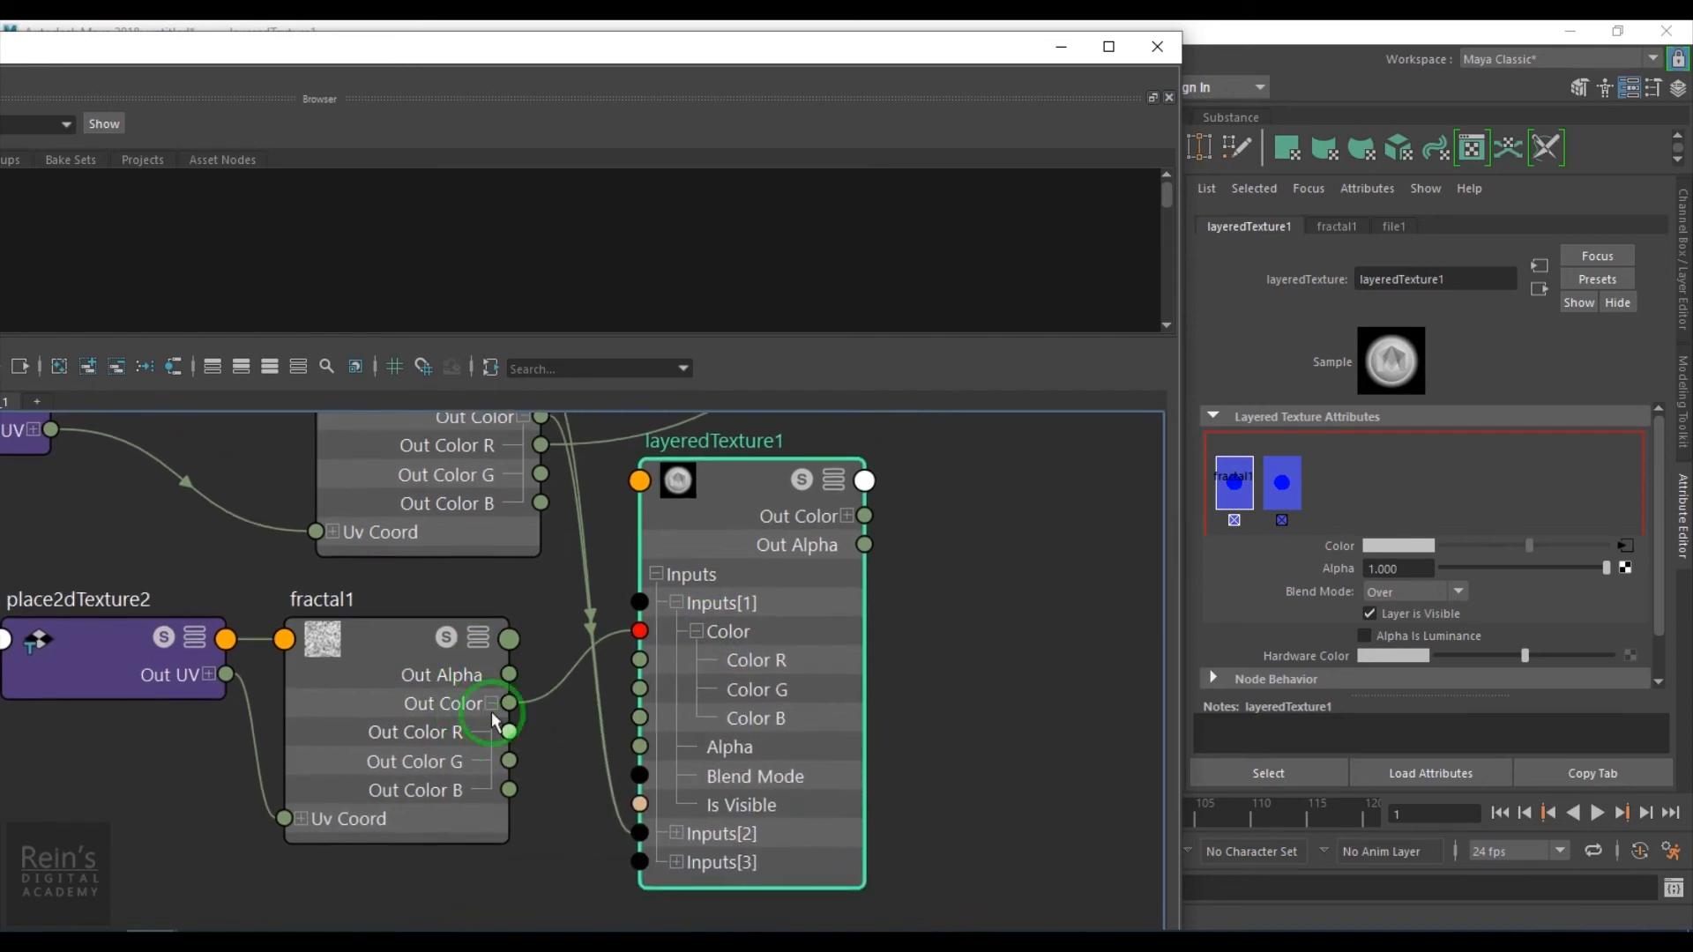
- Delete the file1 Out Color connection into layeredTexture1's second input color
{"action": "middle_click_drag", "start_coordinate": [504, 612], "coordinate": [514, 718], "text": "alt"}
{"action": "left_click", "coordinate": [541, 557]}
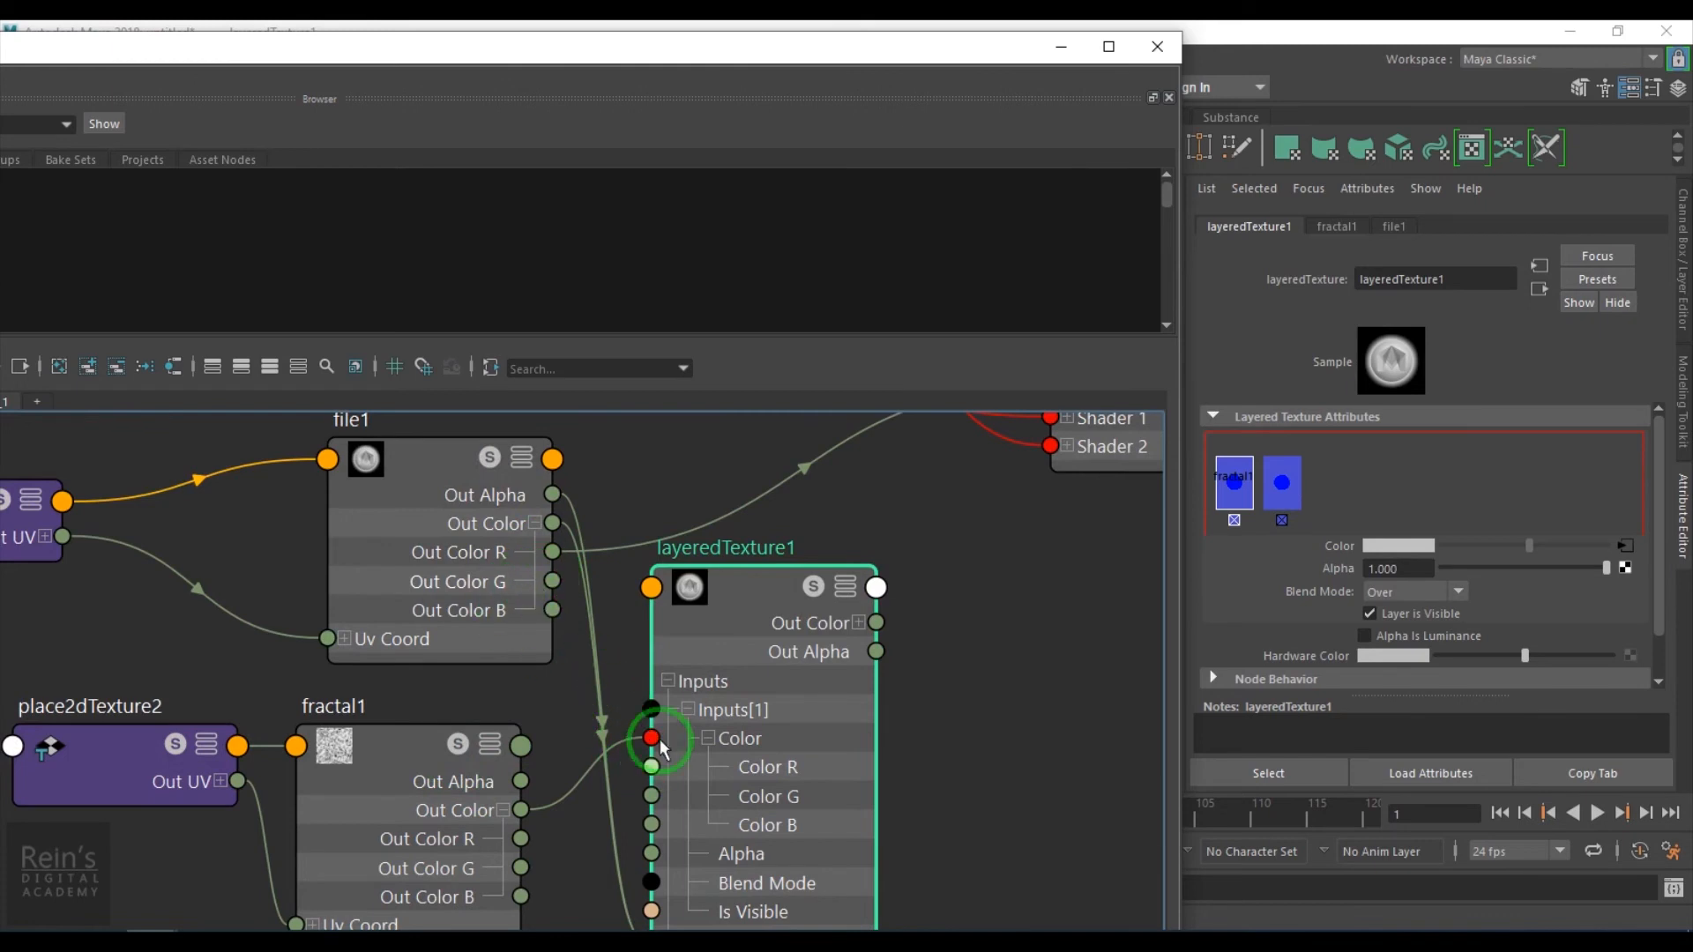
{"action": "left_click", "coordinate": [686, 709]}
{"action": "left_click", "coordinate": [688, 739]}
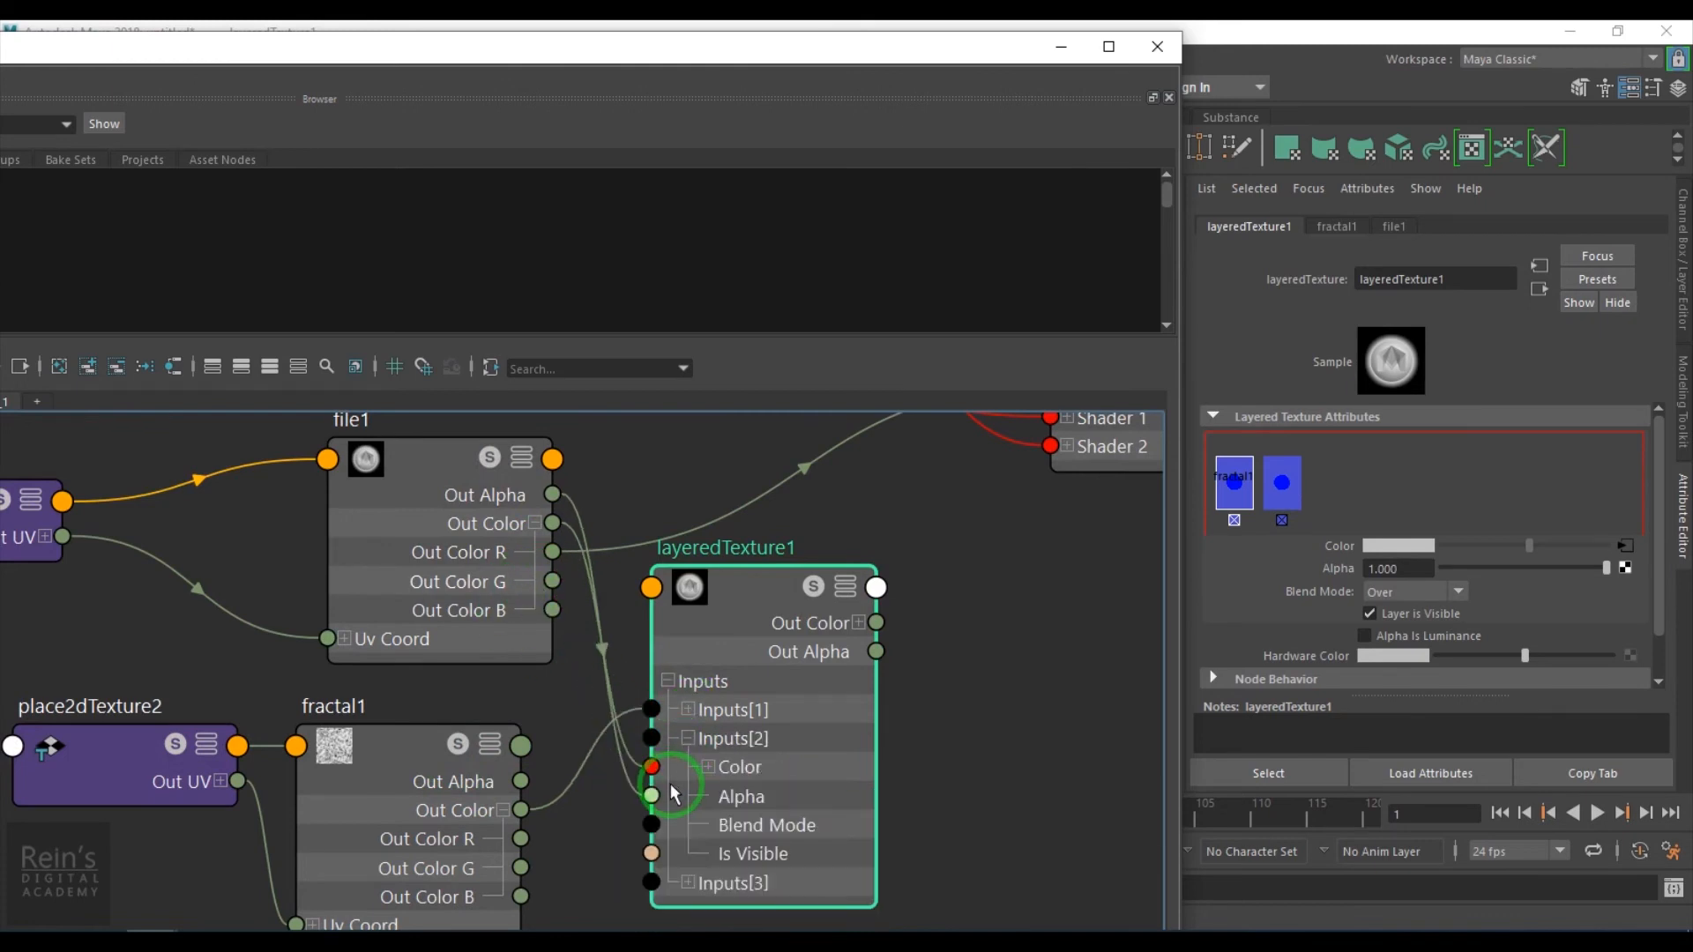
{"action": "left_click", "coordinate": [709, 767]}
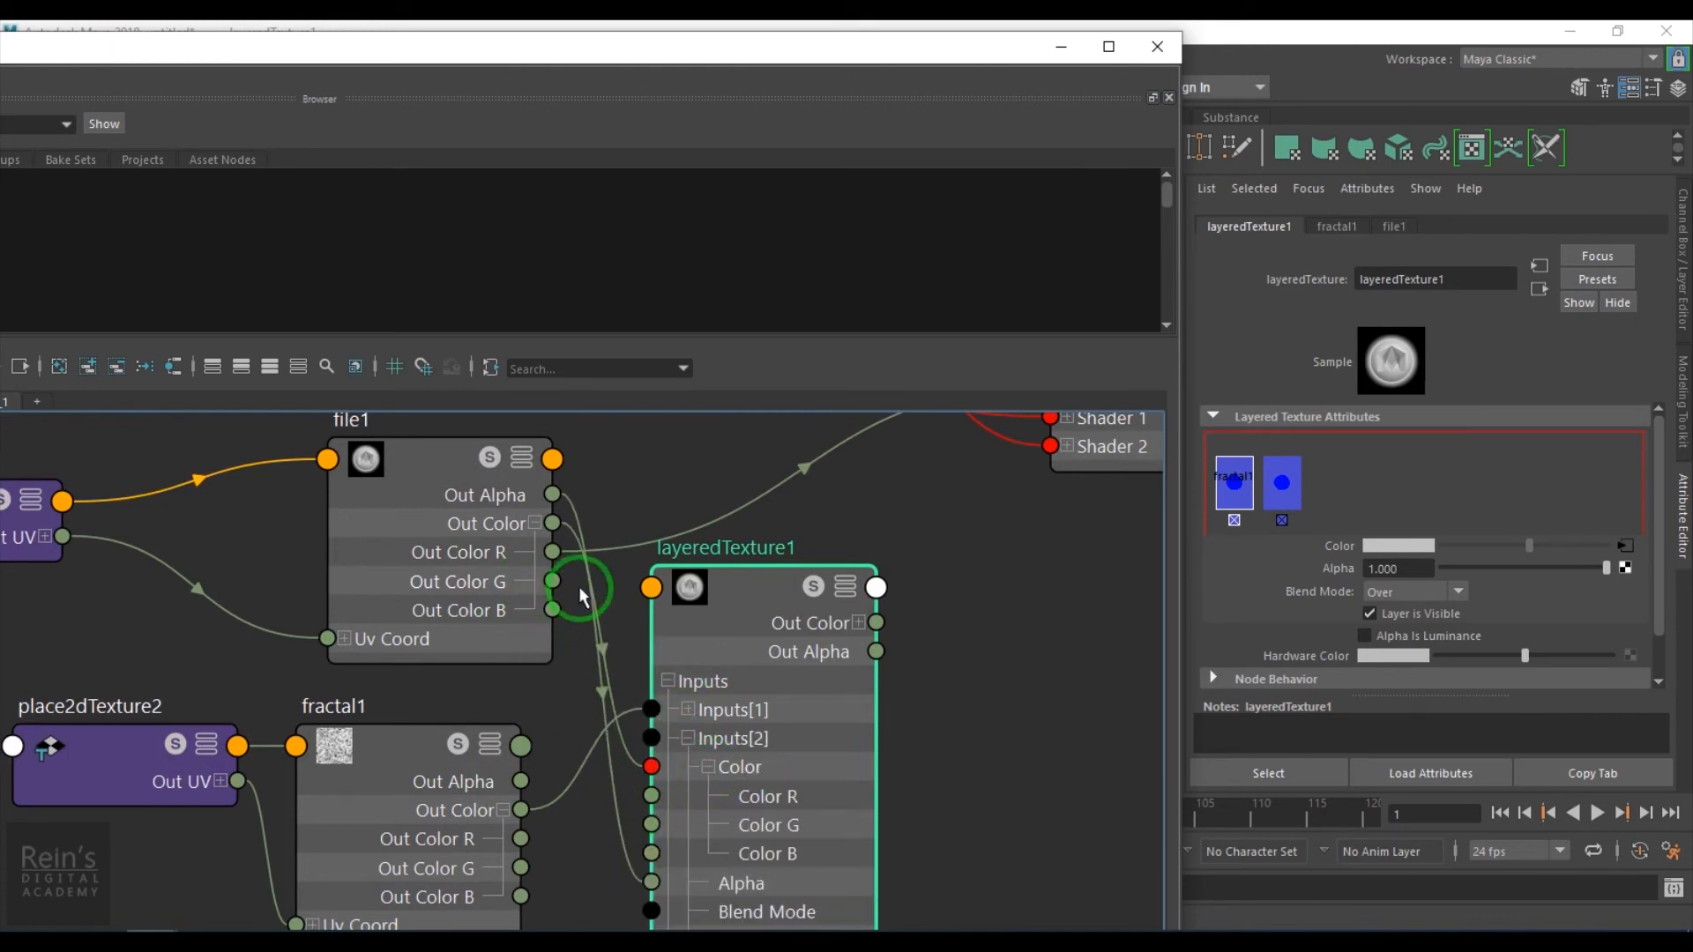
{"action": "left_click", "coordinate": [578, 541]}
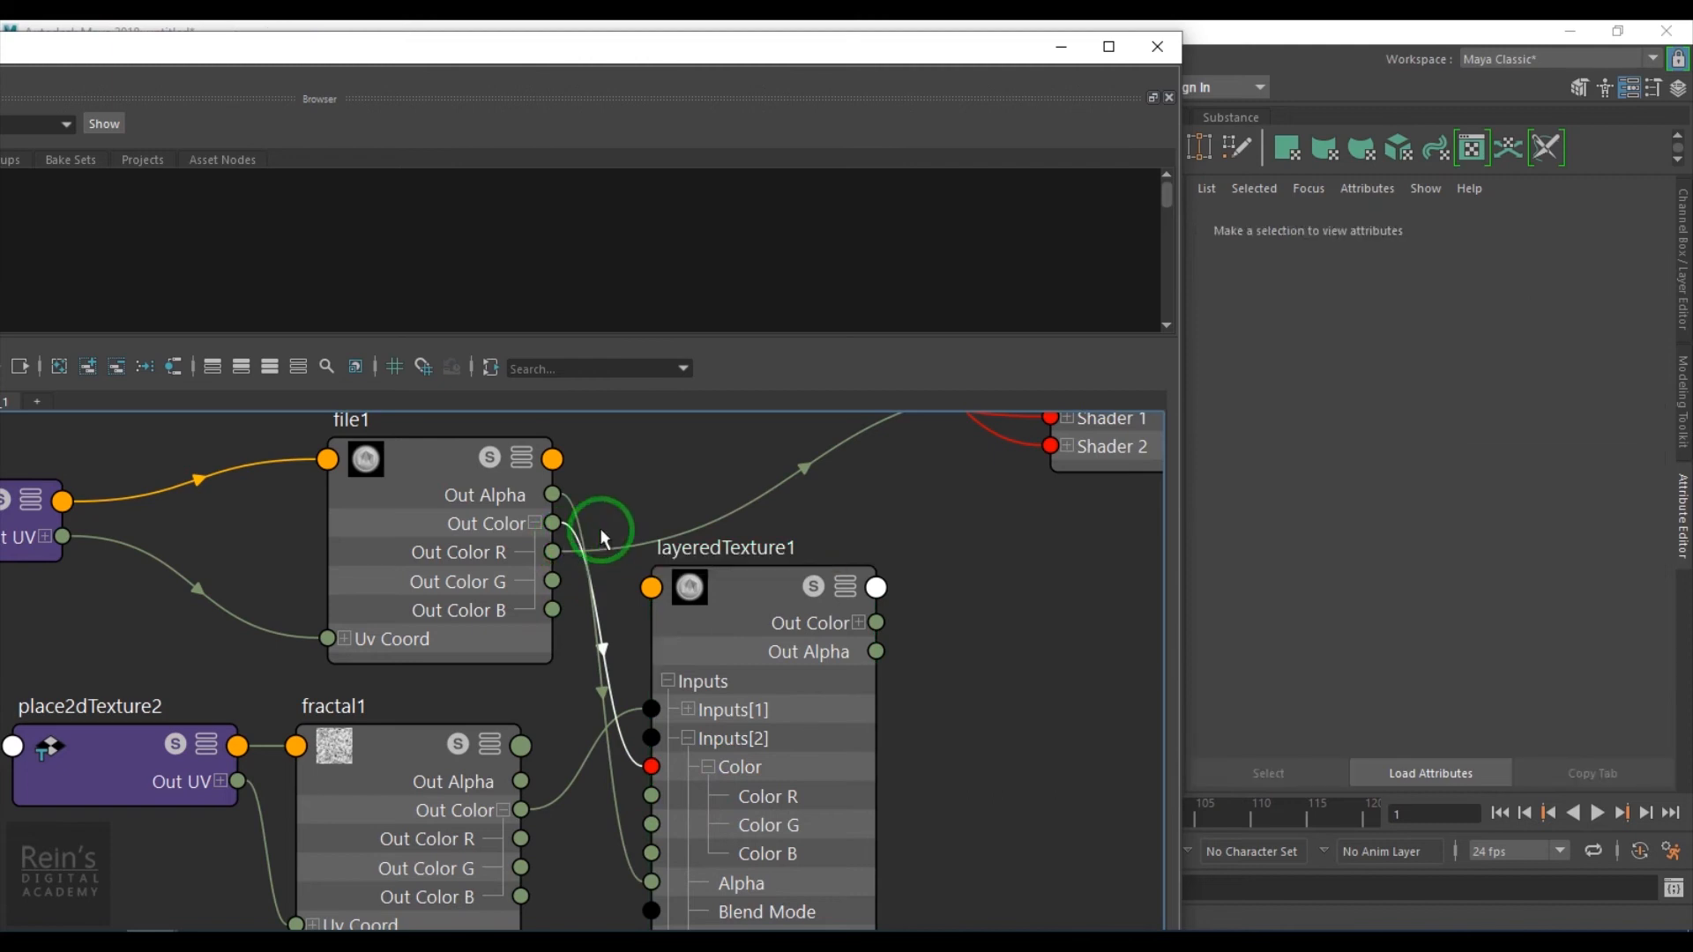
{"action": "key", "text": "Delete"}
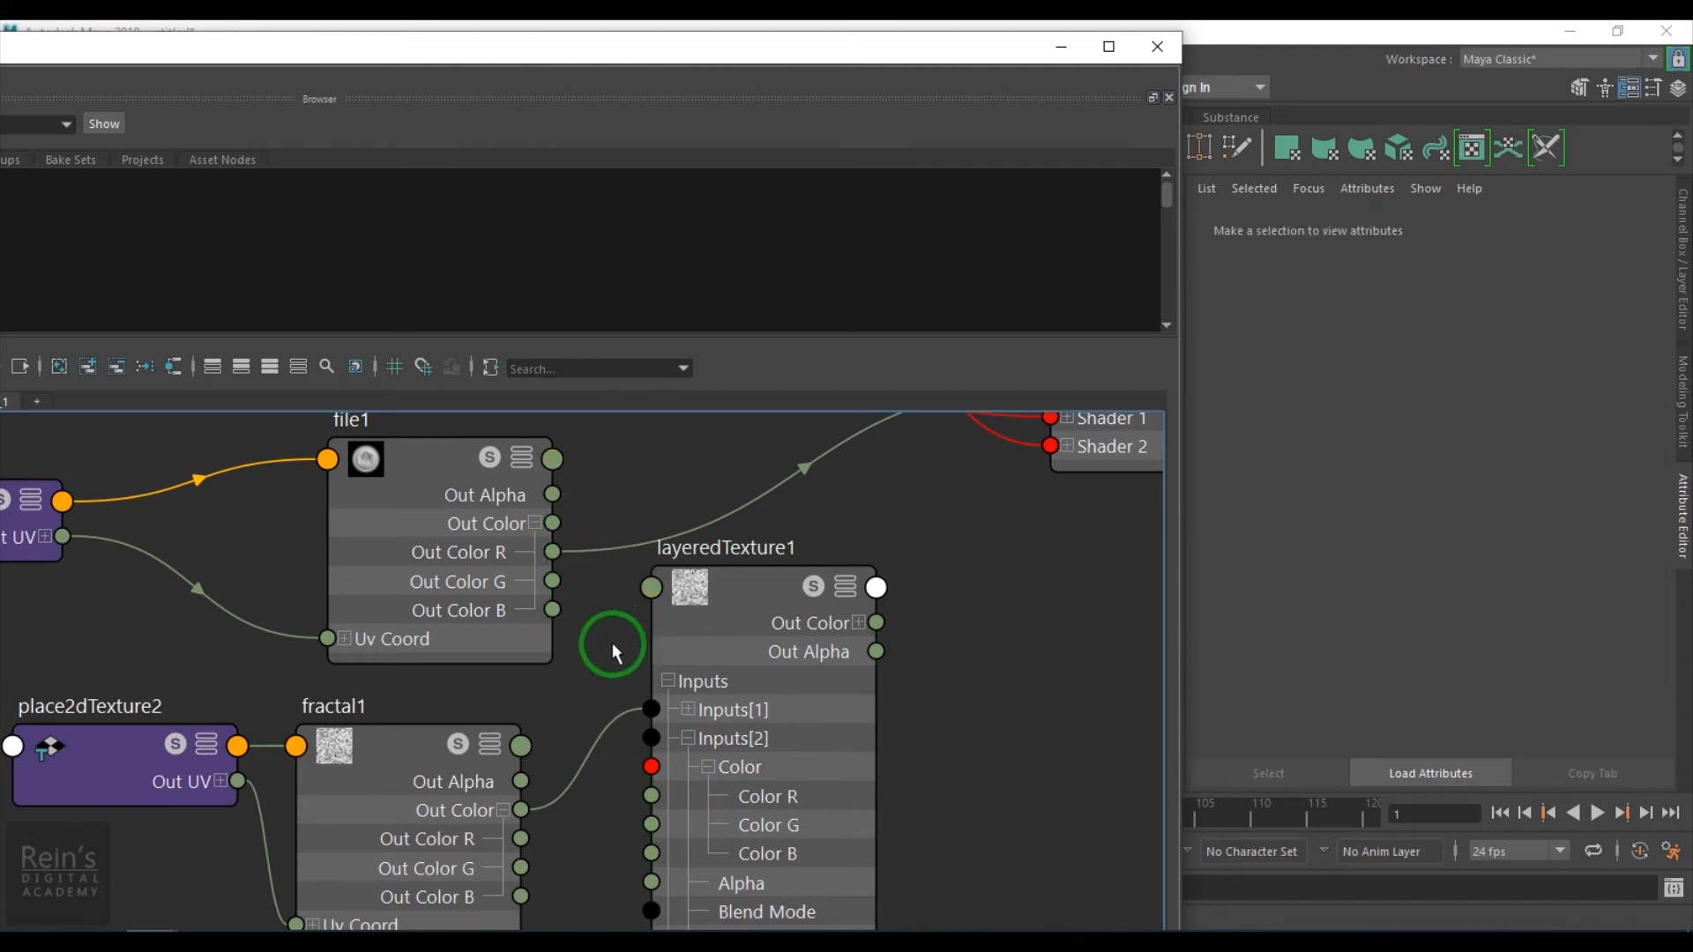
- Connect file1's Out Color R to Color R, Color G and Color B of layeredTexture1's second input
{"action": "left_click_drag", "start_coordinate": [552, 552], "coordinate": [650, 795]}
{"action": "left_click_drag", "start_coordinate": [556, 561], "coordinate": [650, 824]}
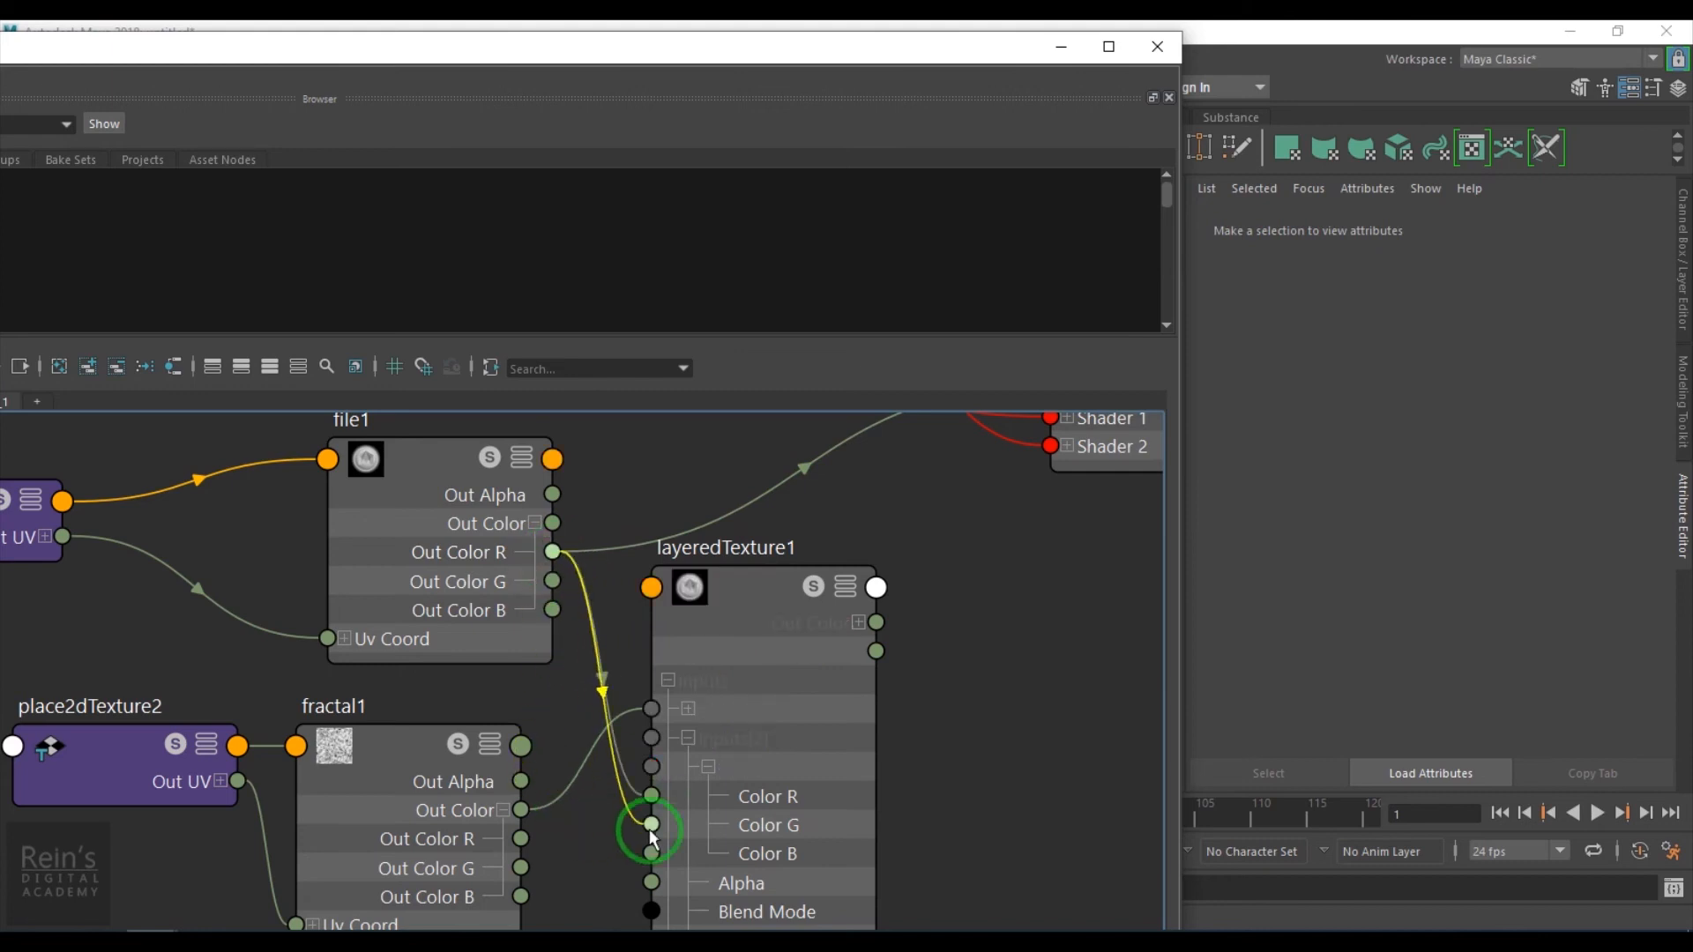
{"action": "left_click_drag", "start_coordinate": [551, 561], "coordinate": [647, 853]}
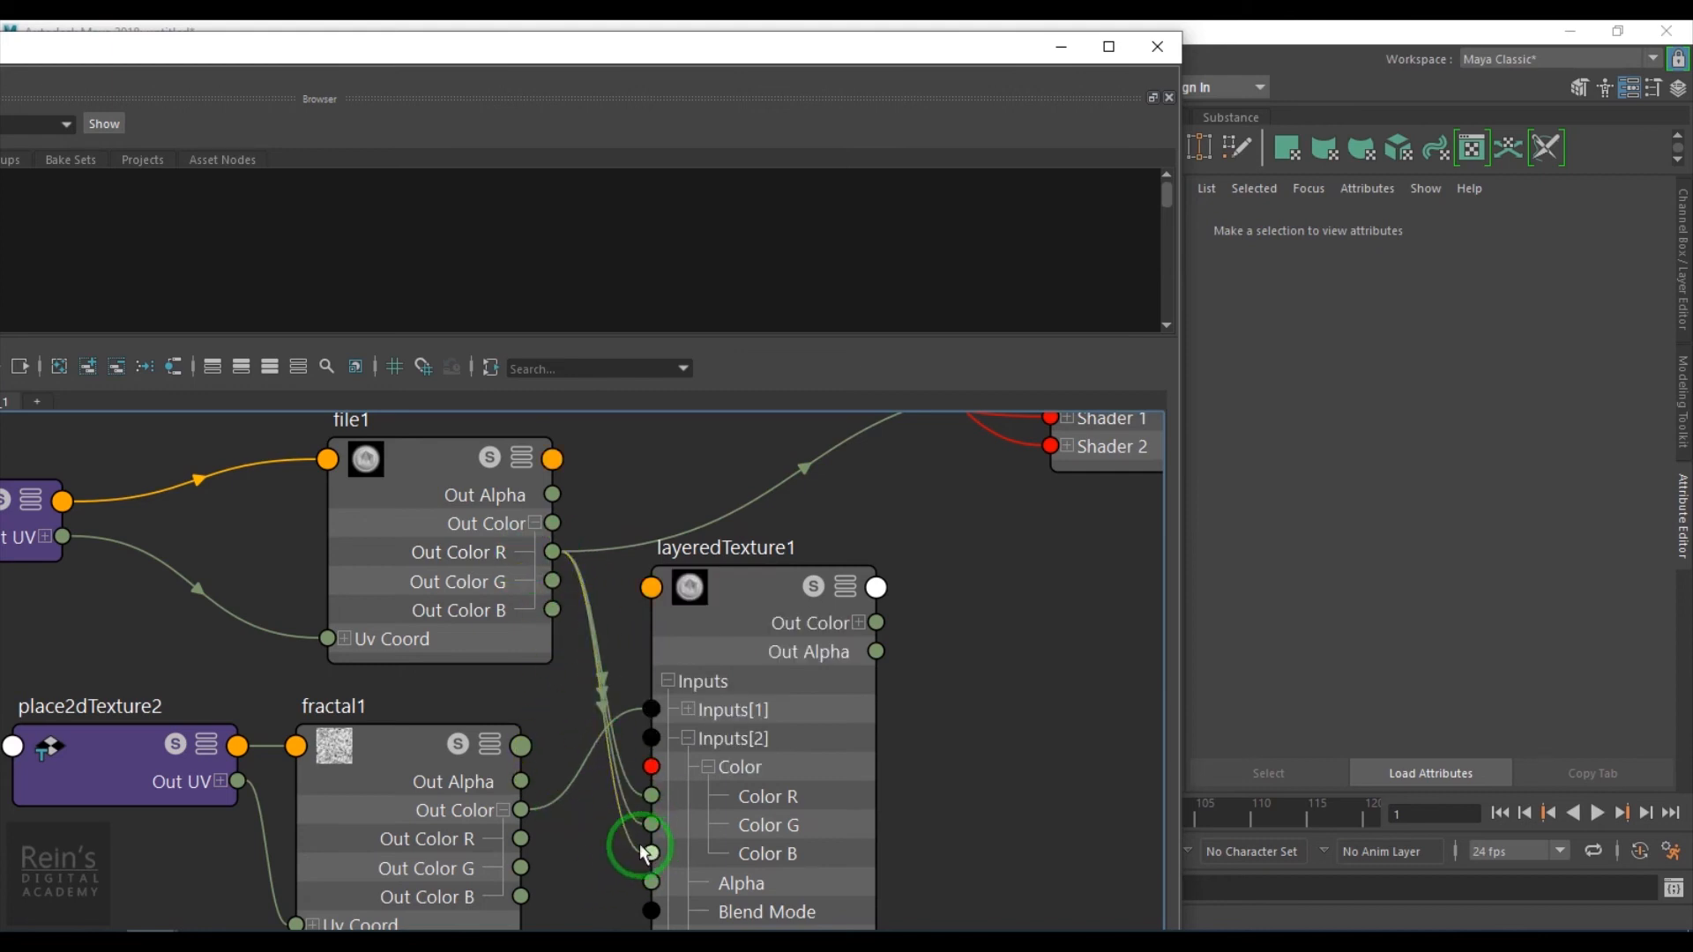
{"action": "left_click", "coordinate": [764, 622]}
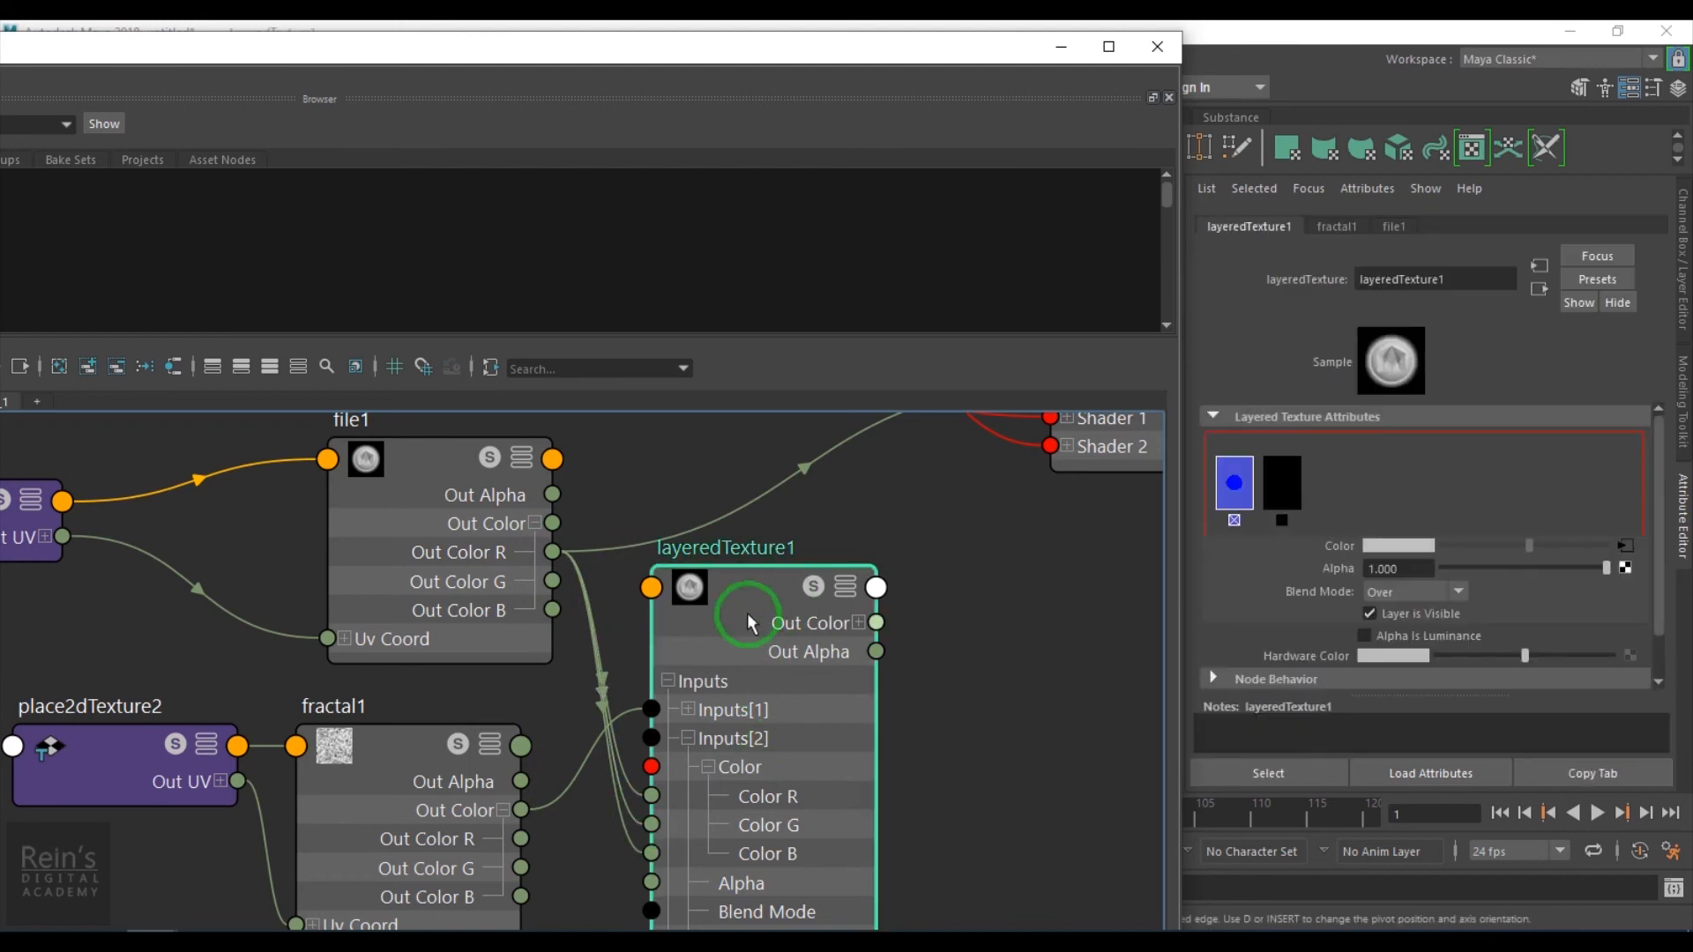
- Connect layeredTexture1's Out Color R to the Mix input of aiMixShader1
{"action": "middle_click_drag", "start_coordinate": [940, 648], "coordinate": [838, 712], "text": "alt"}
{"action": "right_click_drag", "start_coordinate": [908, 718], "coordinate": [871, 733], "text": "alt"}
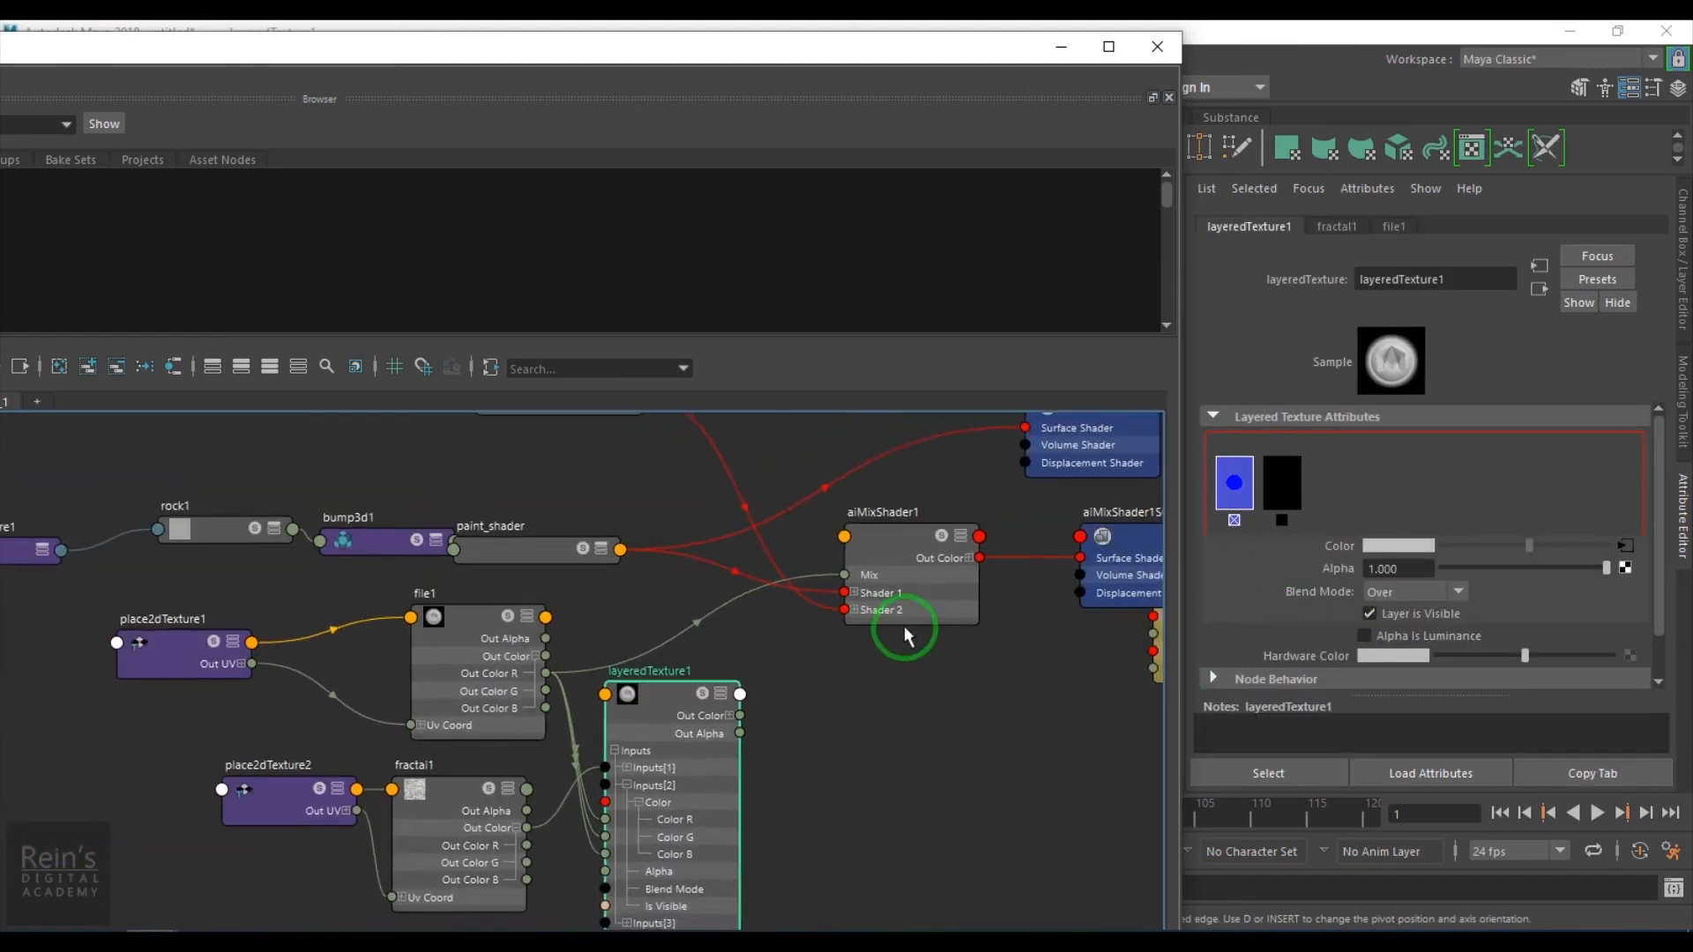
{"action": "left_click", "coordinate": [730, 716]}
{"action": "left_click_drag", "start_coordinate": [740, 733], "coordinate": [844, 574]}
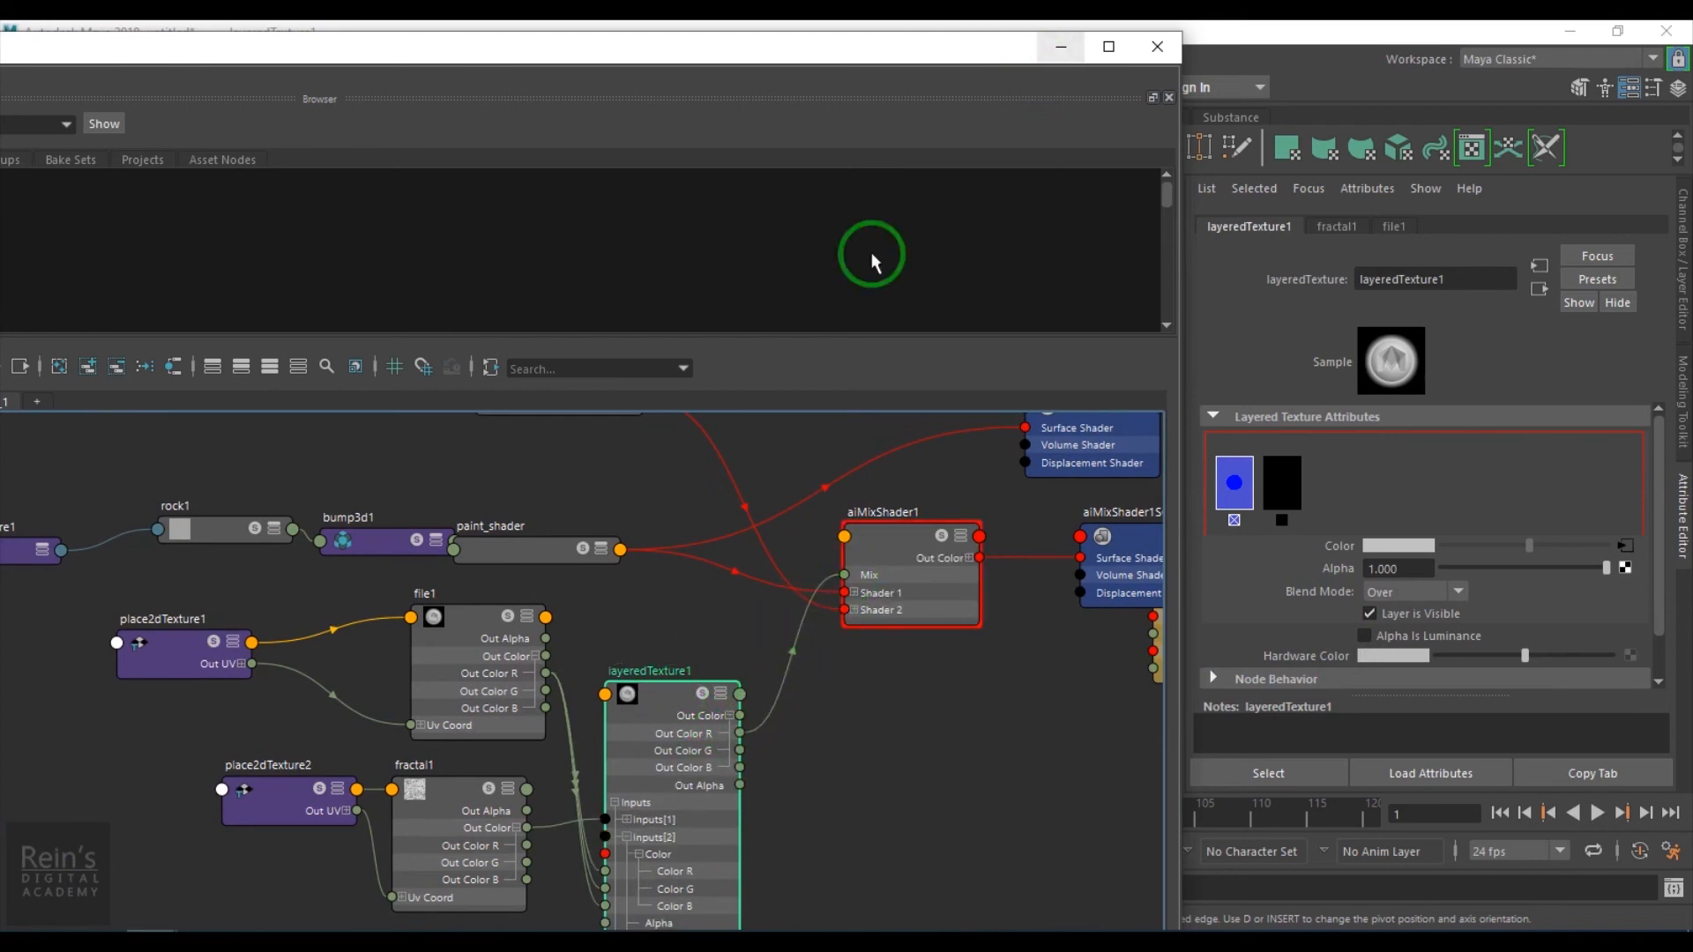
- Restart the Arnold render and cycle the fractal layer's blend mode through In, Out, Add and Subtract
{"action": "left_click", "coordinate": [1060, 46]}
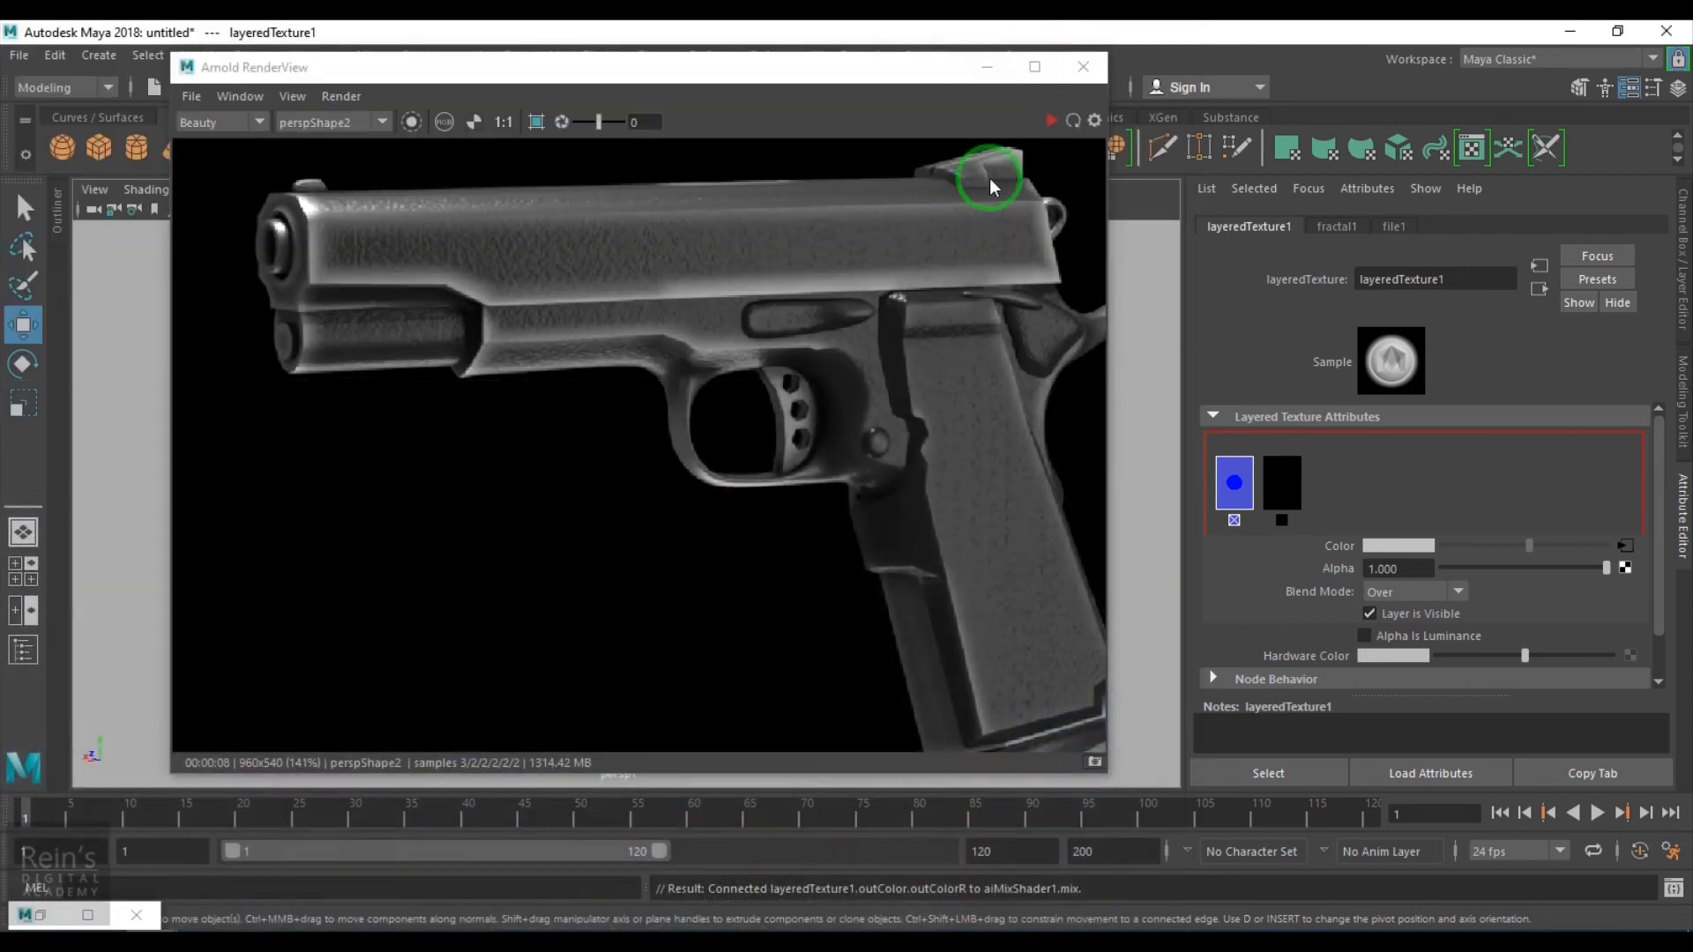
{"action": "left_click", "coordinate": [1051, 121]}
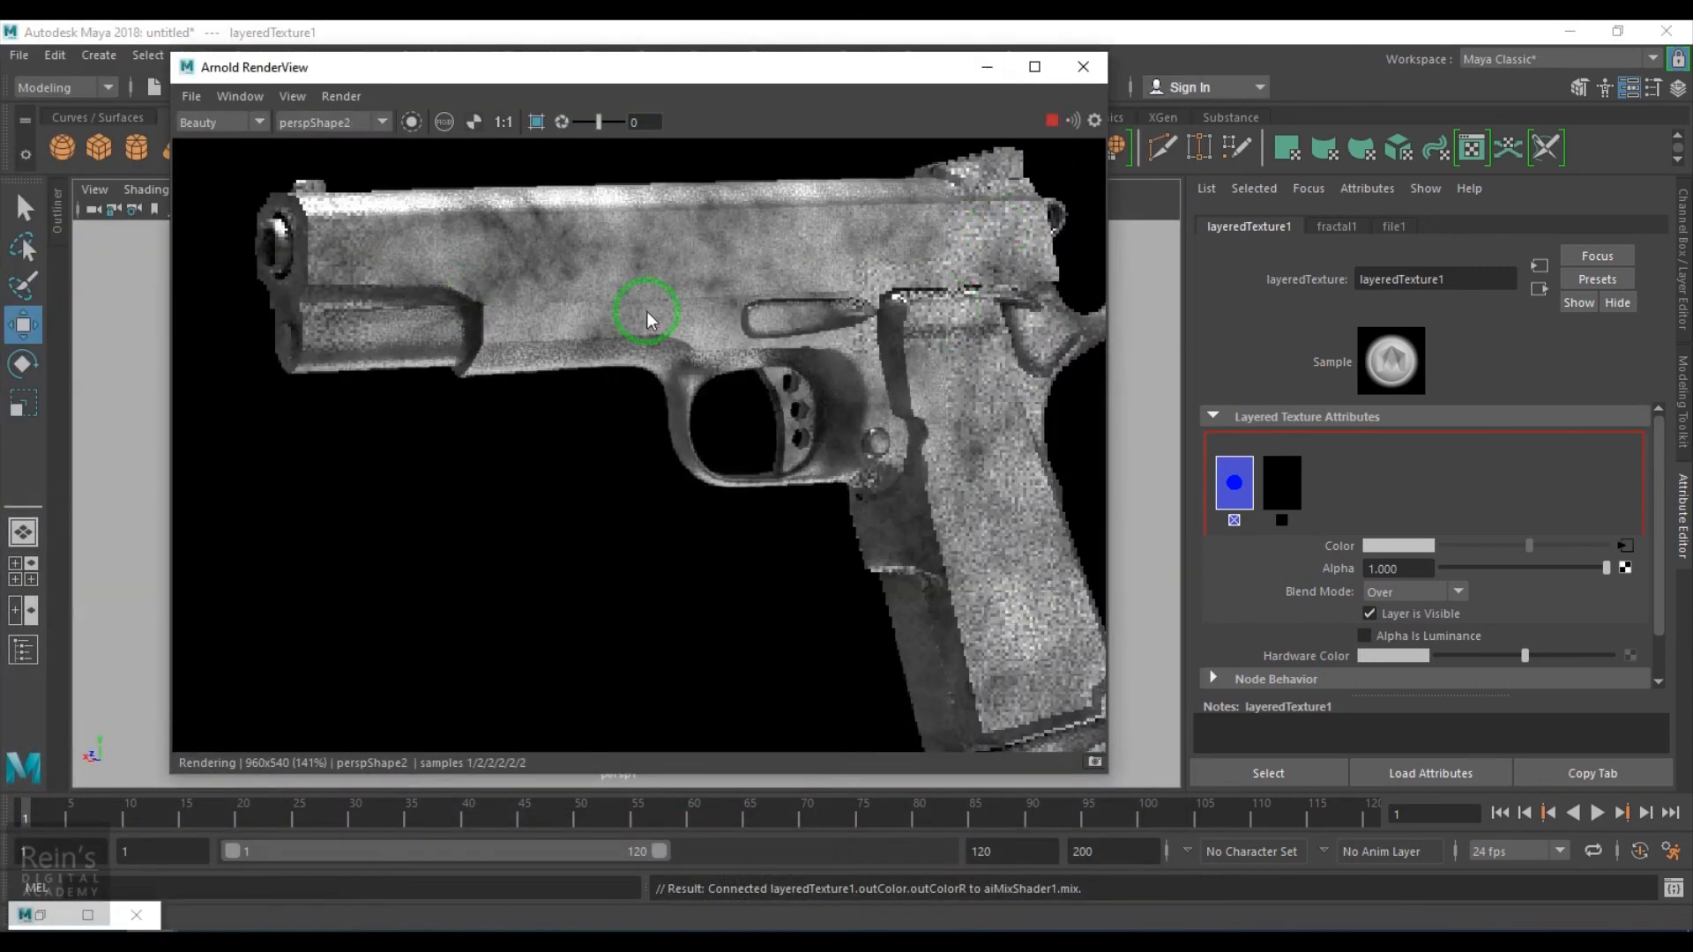
{"action": "left_click", "coordinate": [1418, 657]}
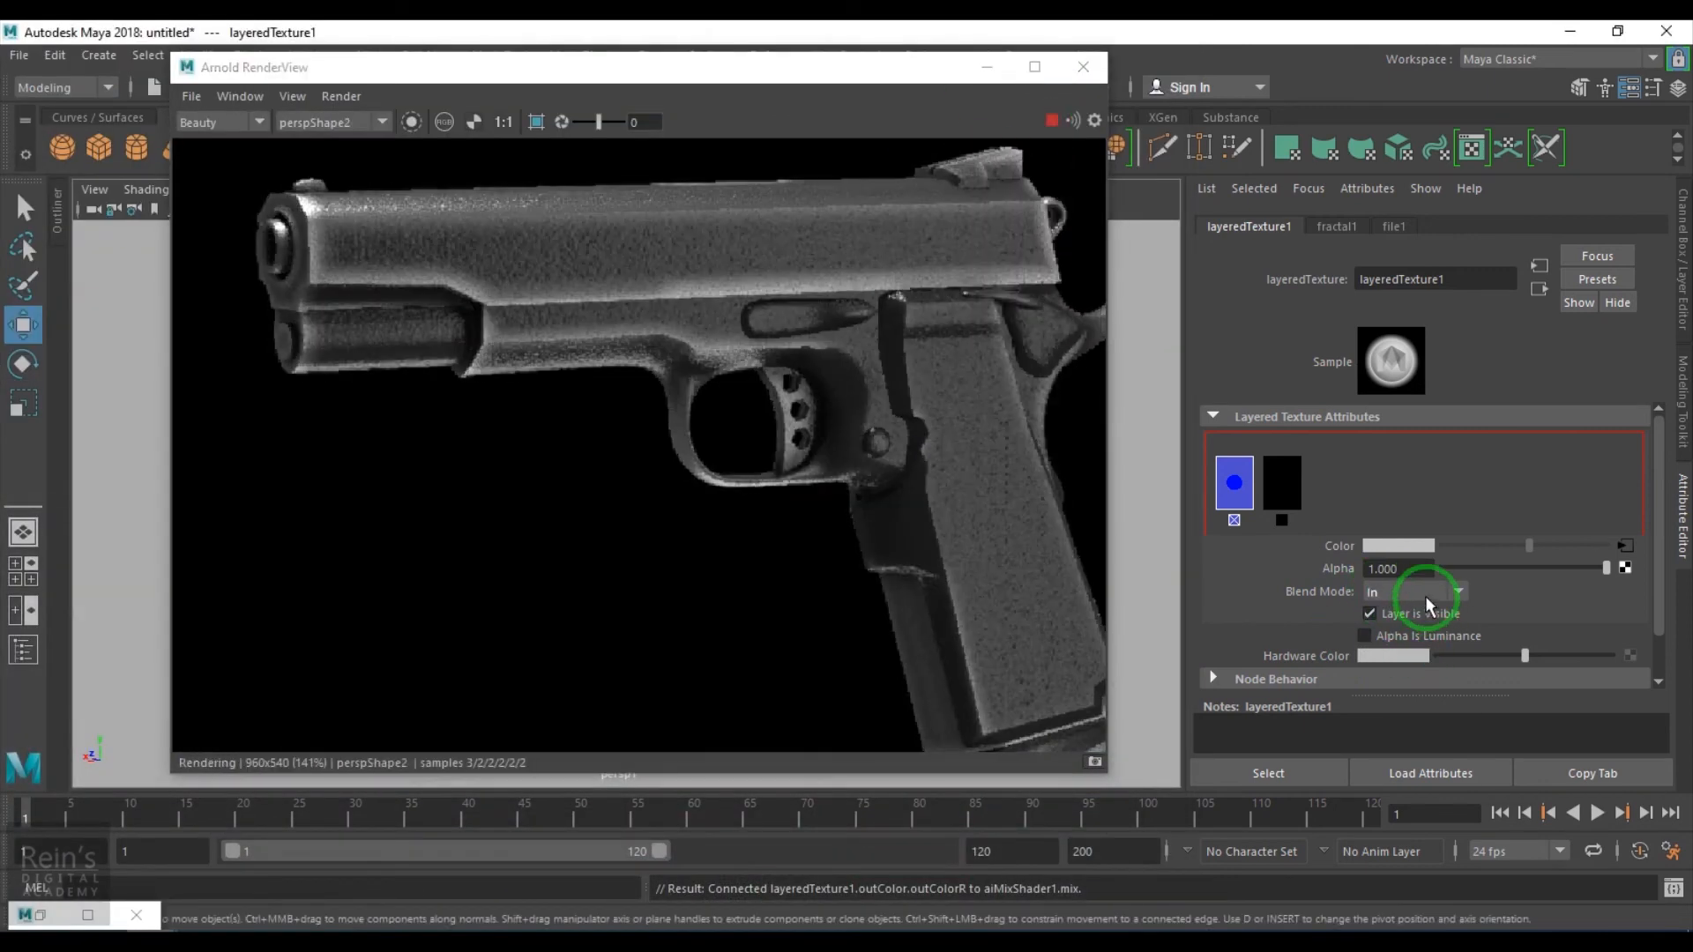
{"action": "scroll", "coordinate": [1427, 599], "scroll_direction": "down", "scroll_amount": 1}
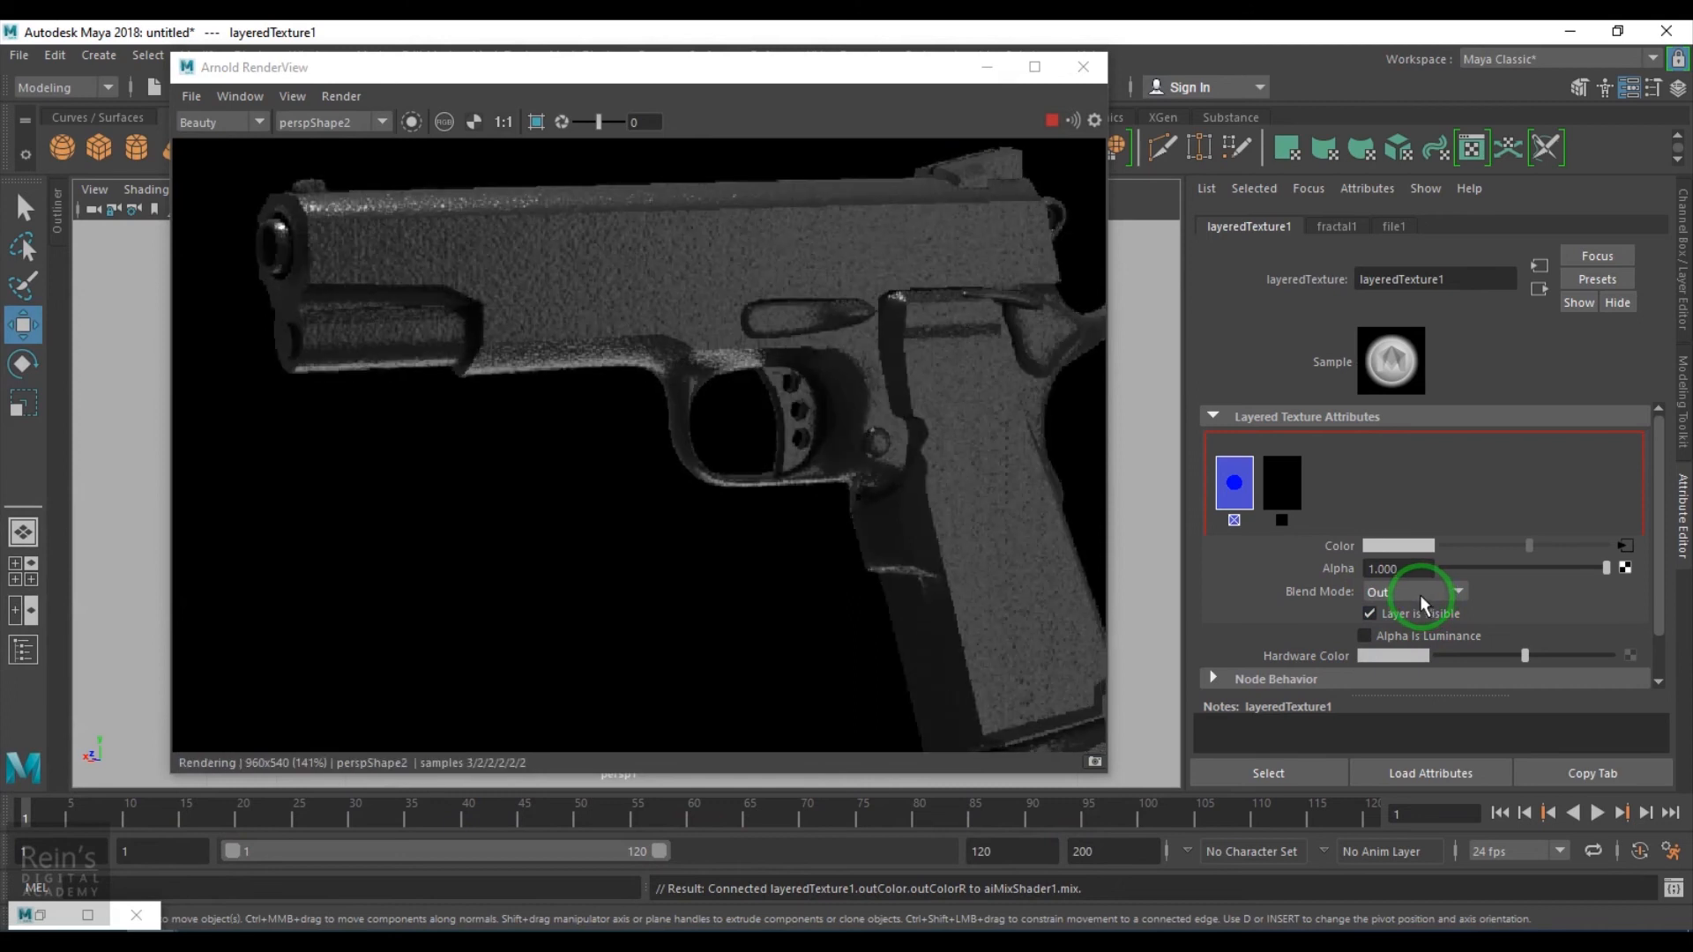
{"action": "scroll", "coordinate": [1421, 603], "scroll_direction": "down", "scroll_amount": 1}
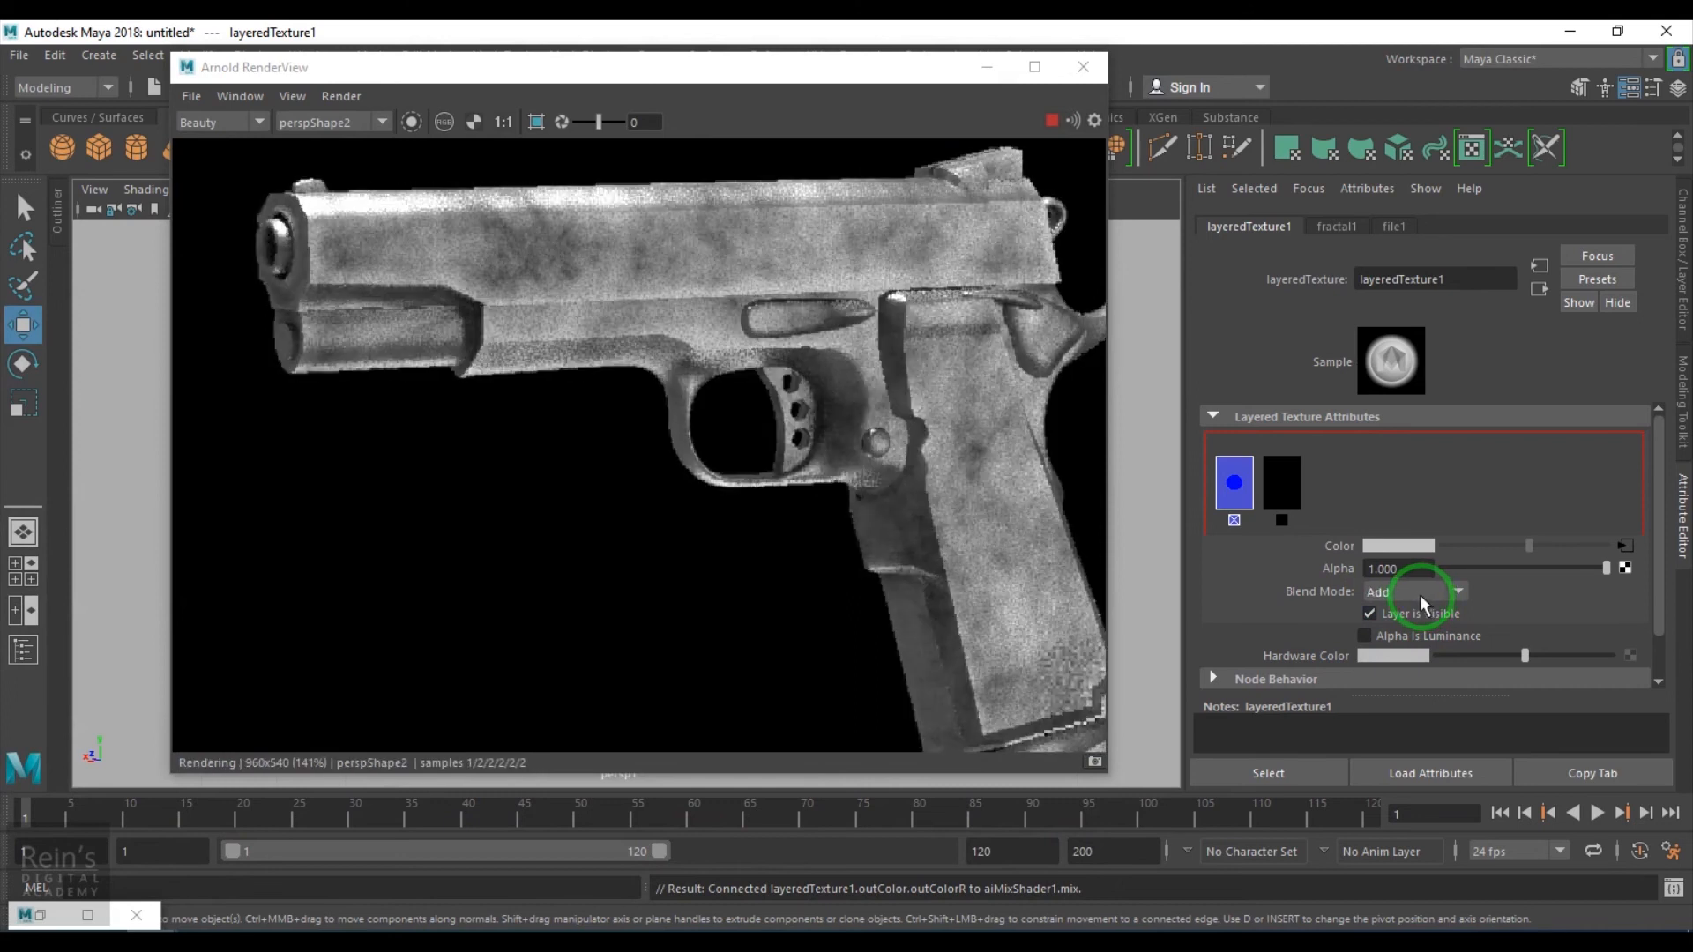
{"action": "scroll", "coordinate": [1421, 603], "scroll_direction": "down", "scroll_amount": 1}
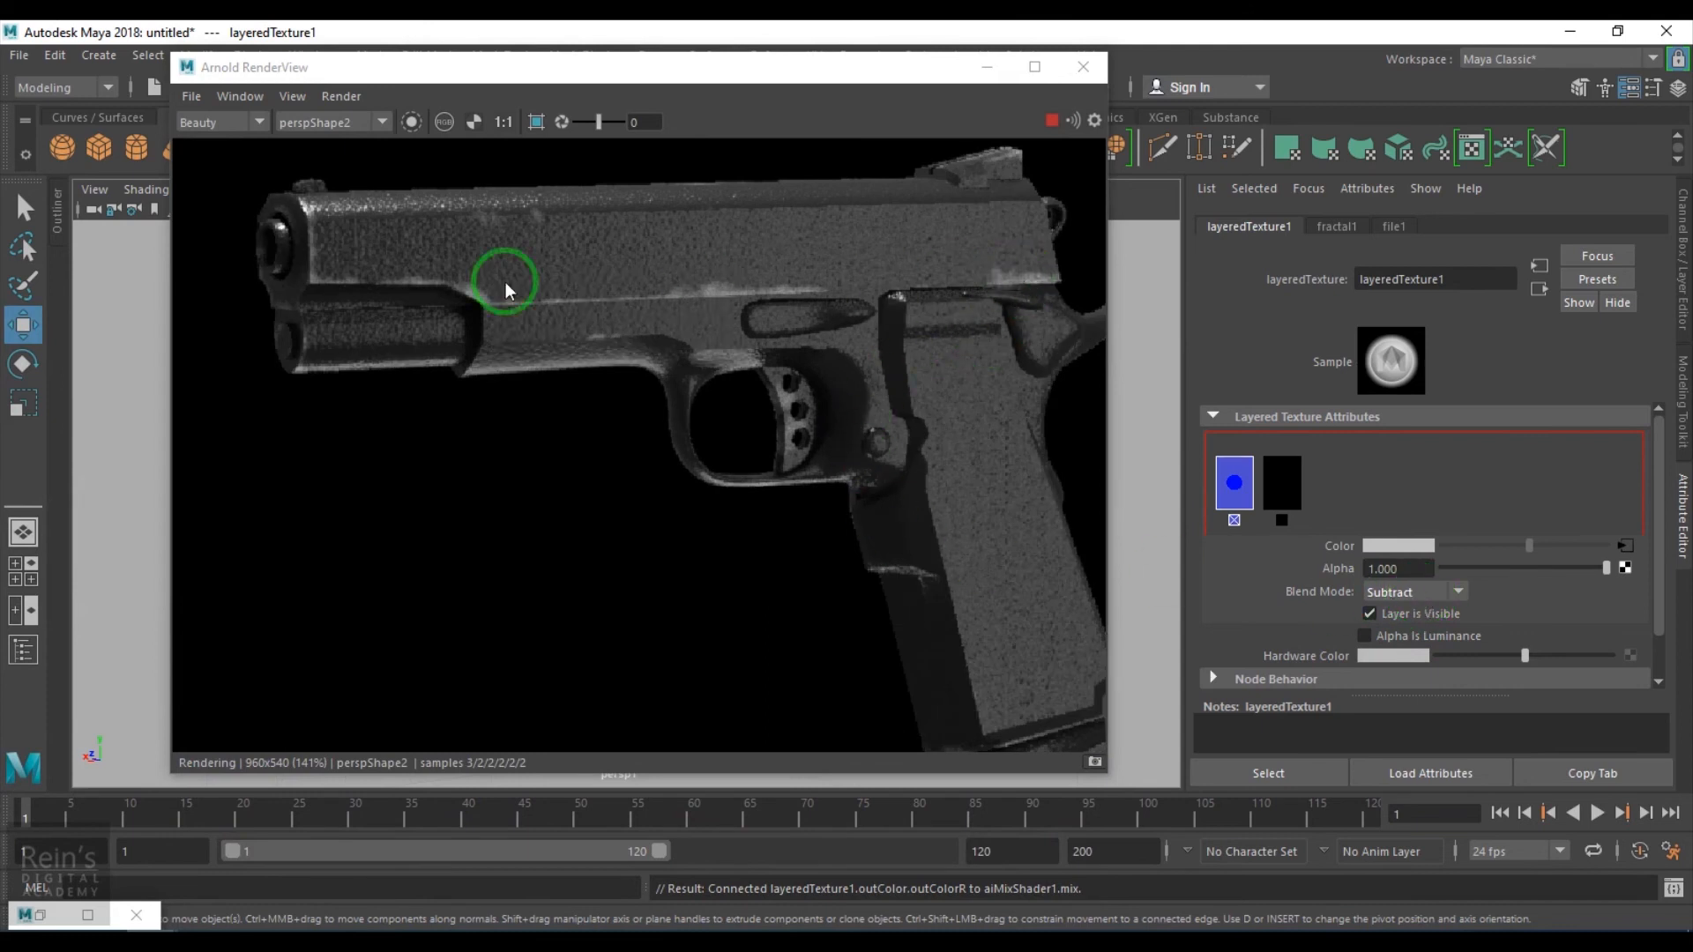
- Compare the Multiply, Lighten, Darken and Saturate blend modes on the render, then set the fractal layer back to Subtract
{"action": "scroll", "coordinate": [719, 322], "scroll_direction": "up", "scroll_amount": 1}
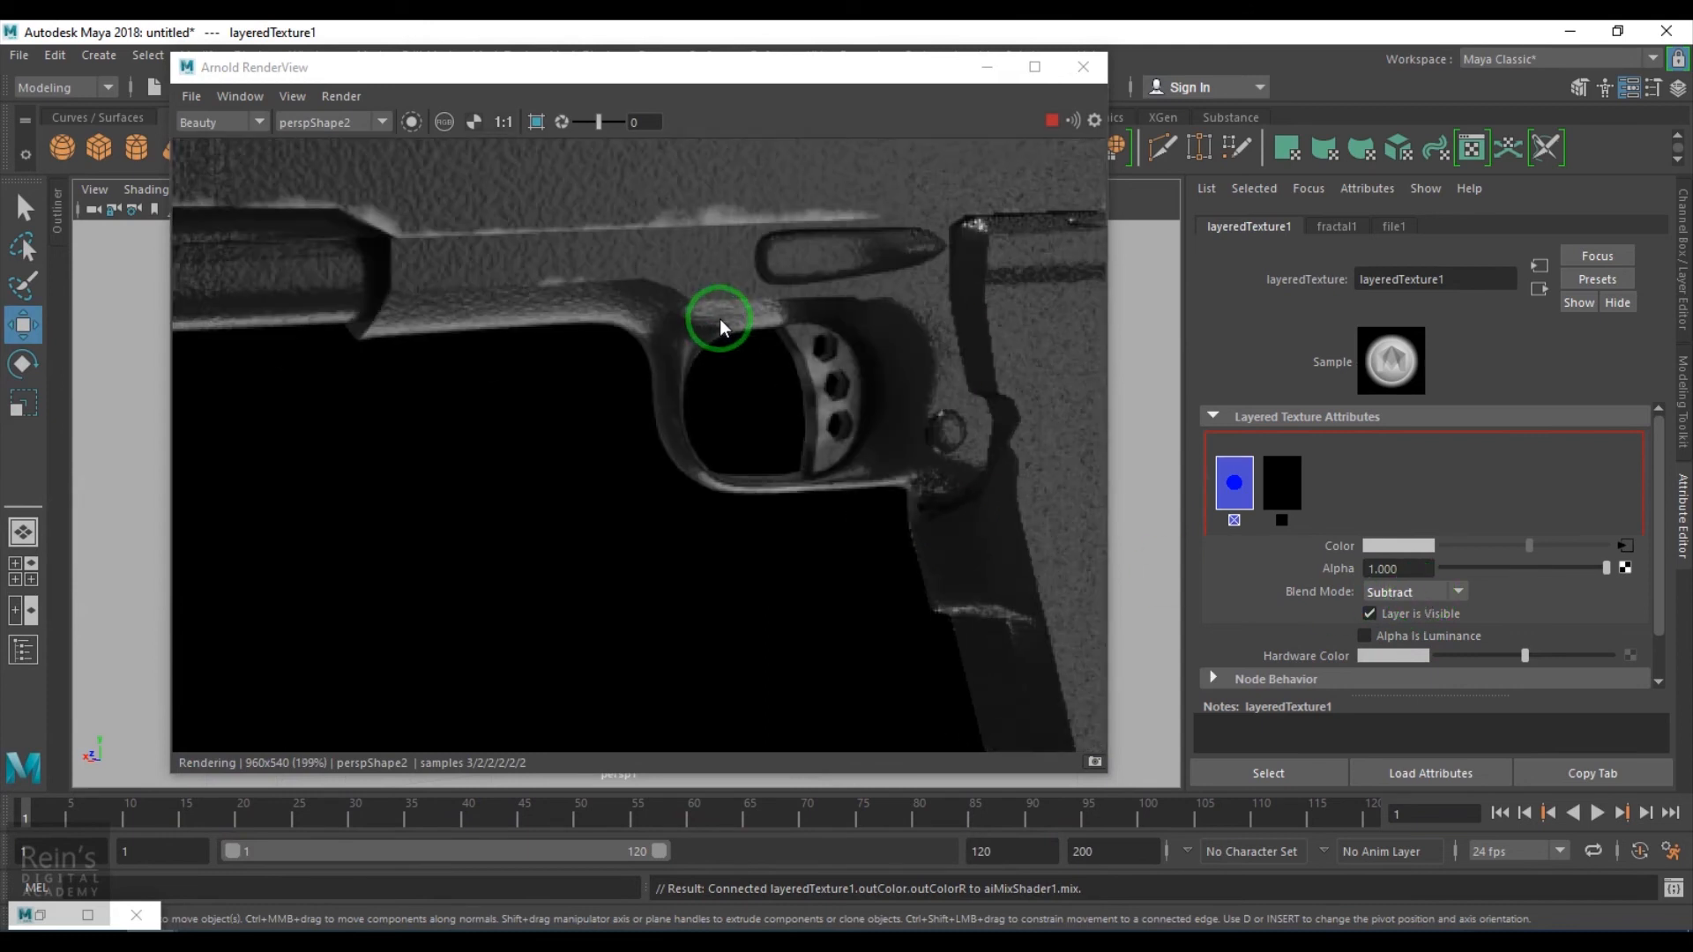
{"action": "scroll", "coordinate": [693, 244], "scroll_direction": "down", "scroll_amount": 1}
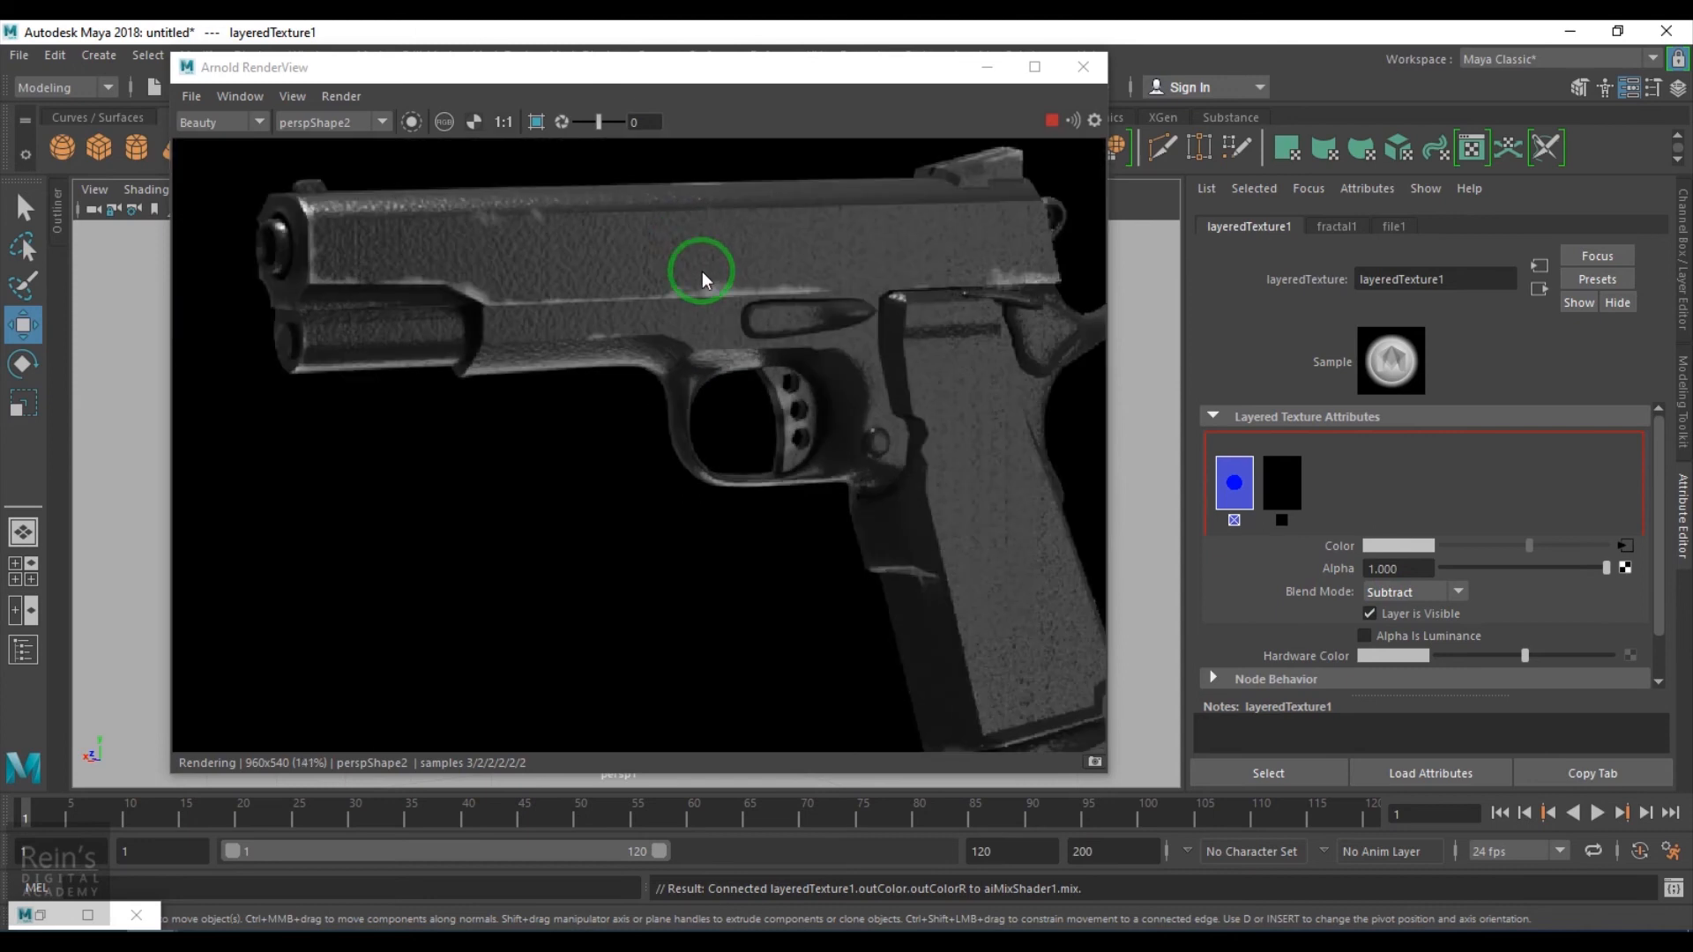
{"action": "left_click", "coordinate": [1405, 592]}
{"action": "left_click", "coordinate": [1411, 596]}
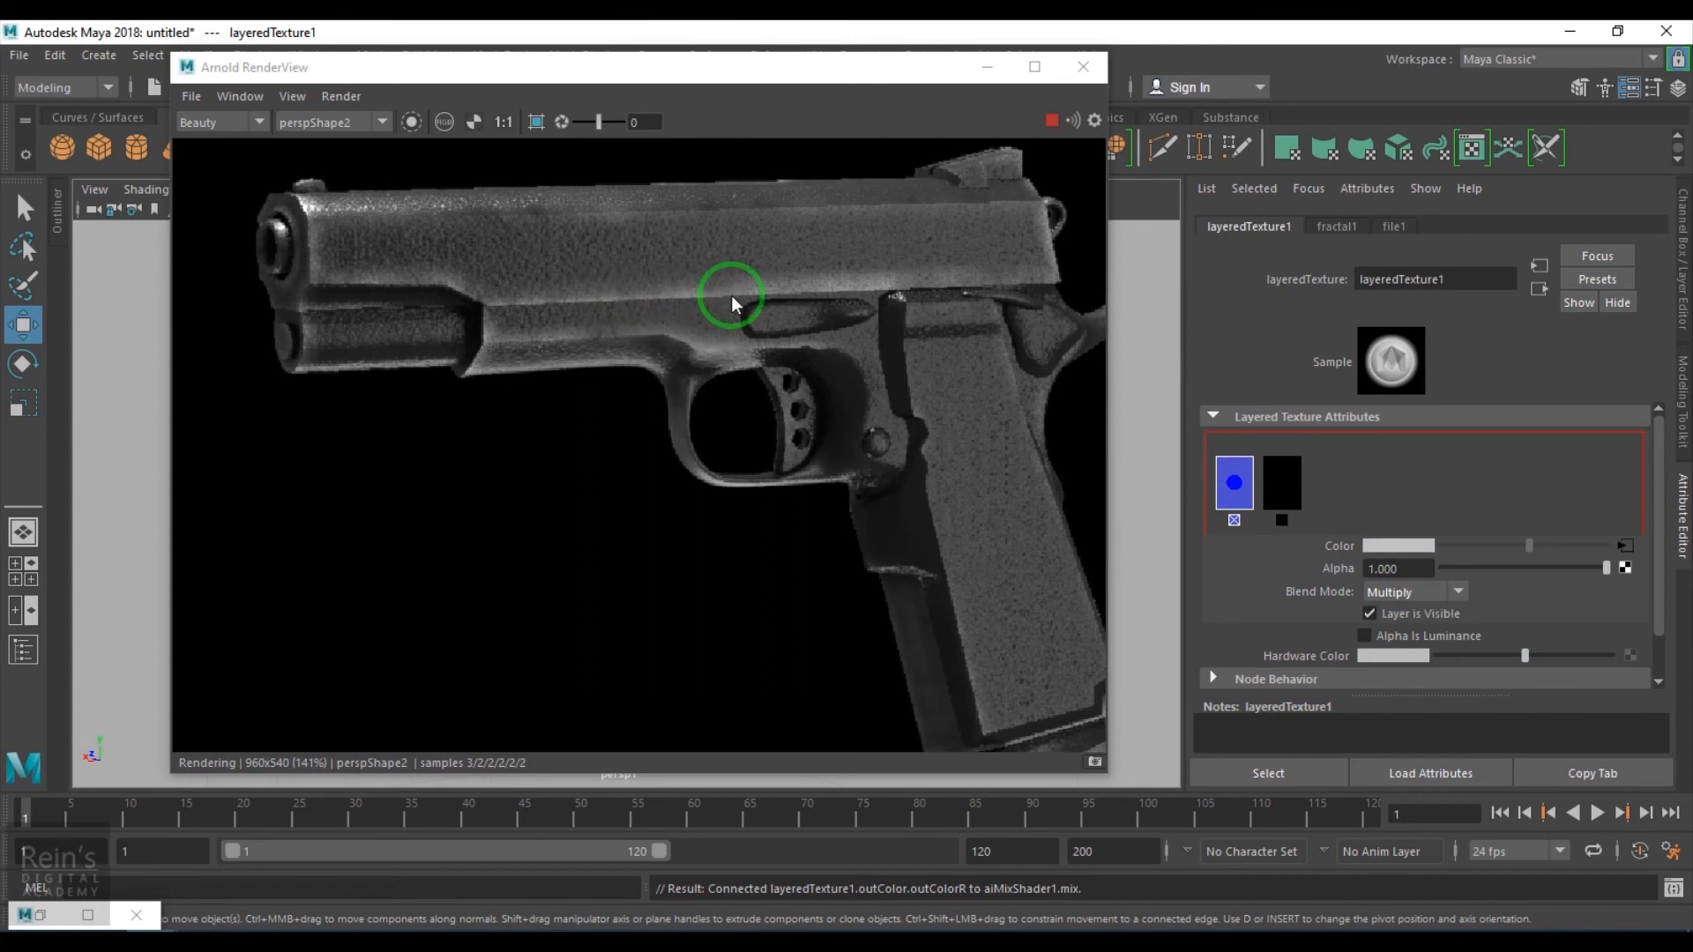
{"action": "left_click", "coordinate": [1400, 591]}
{"action": "left_click", "coordinate": [1407, 609]}
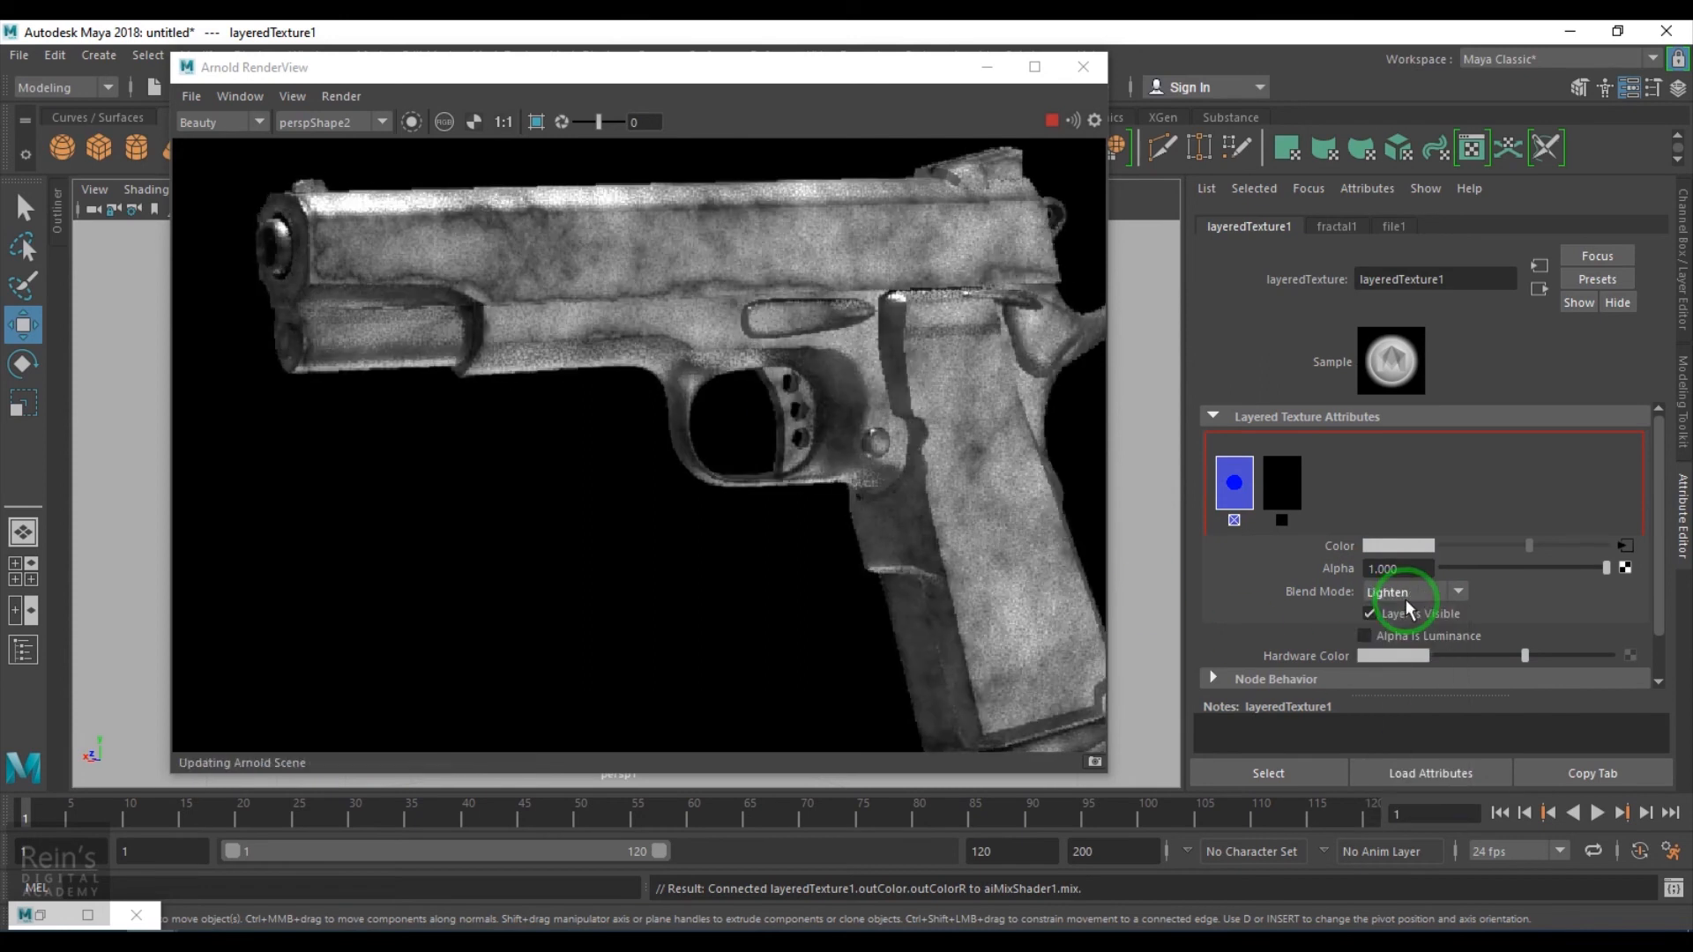
{"action": "scroll", "coordinate": [1407, 601], "scroll_direction": "down", "scroll_amount": 1}
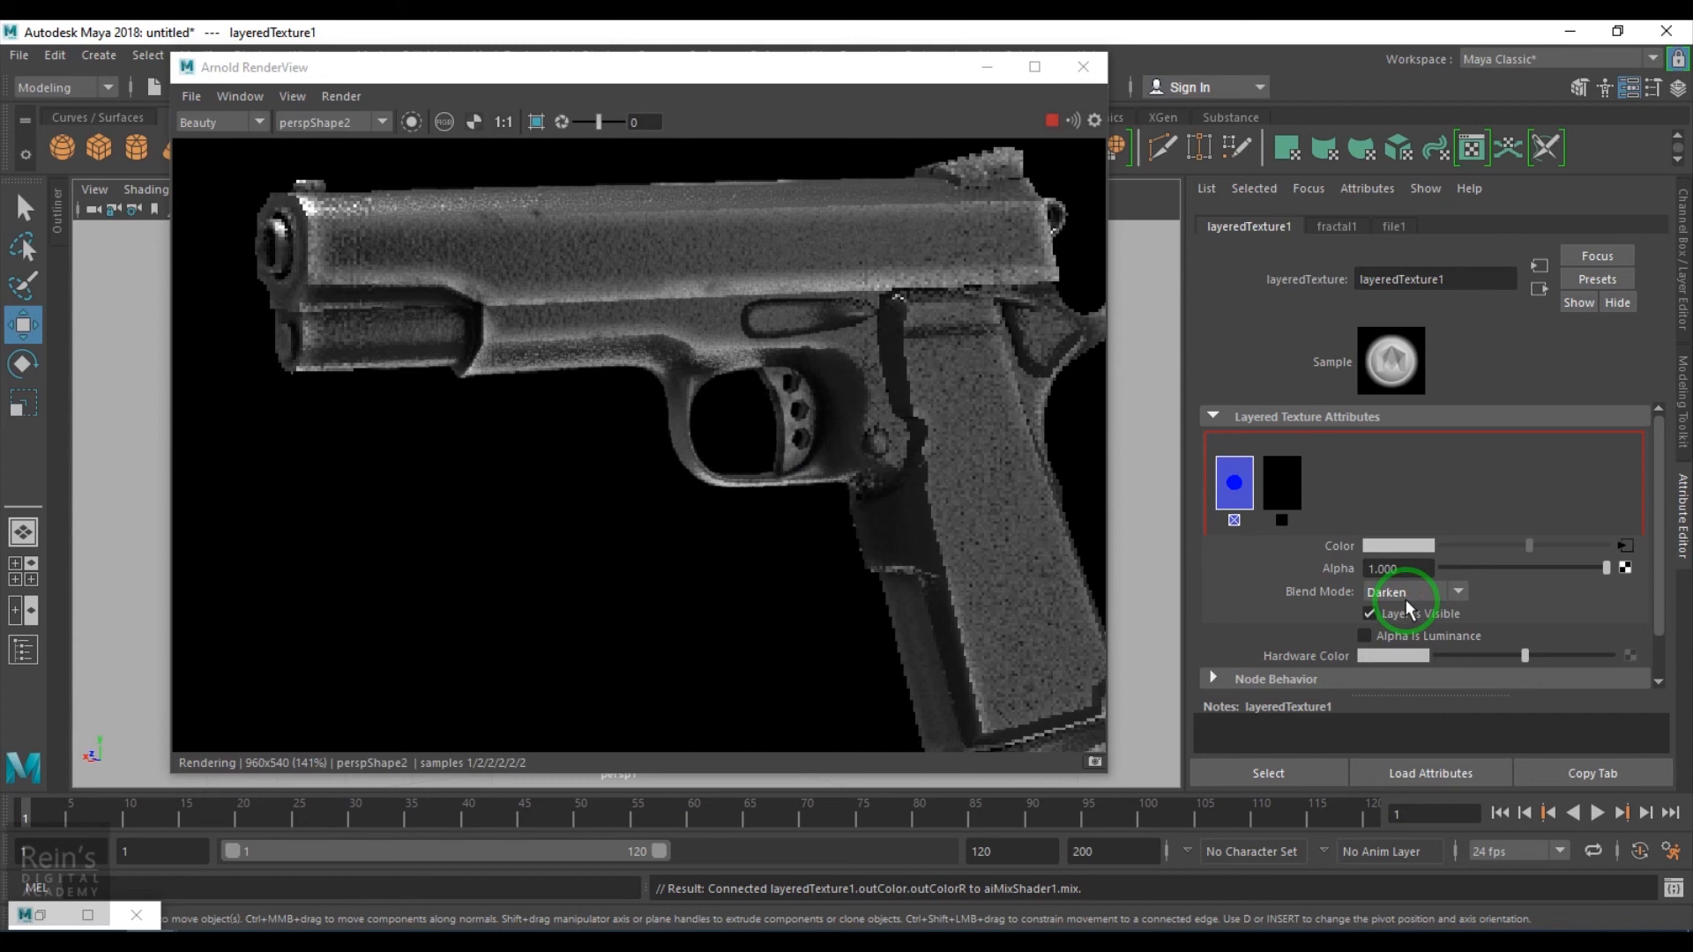
{"action": "scroll", "coordinate": [1408, 602], "scroll_direction": "down", "scroll_amount": 1}
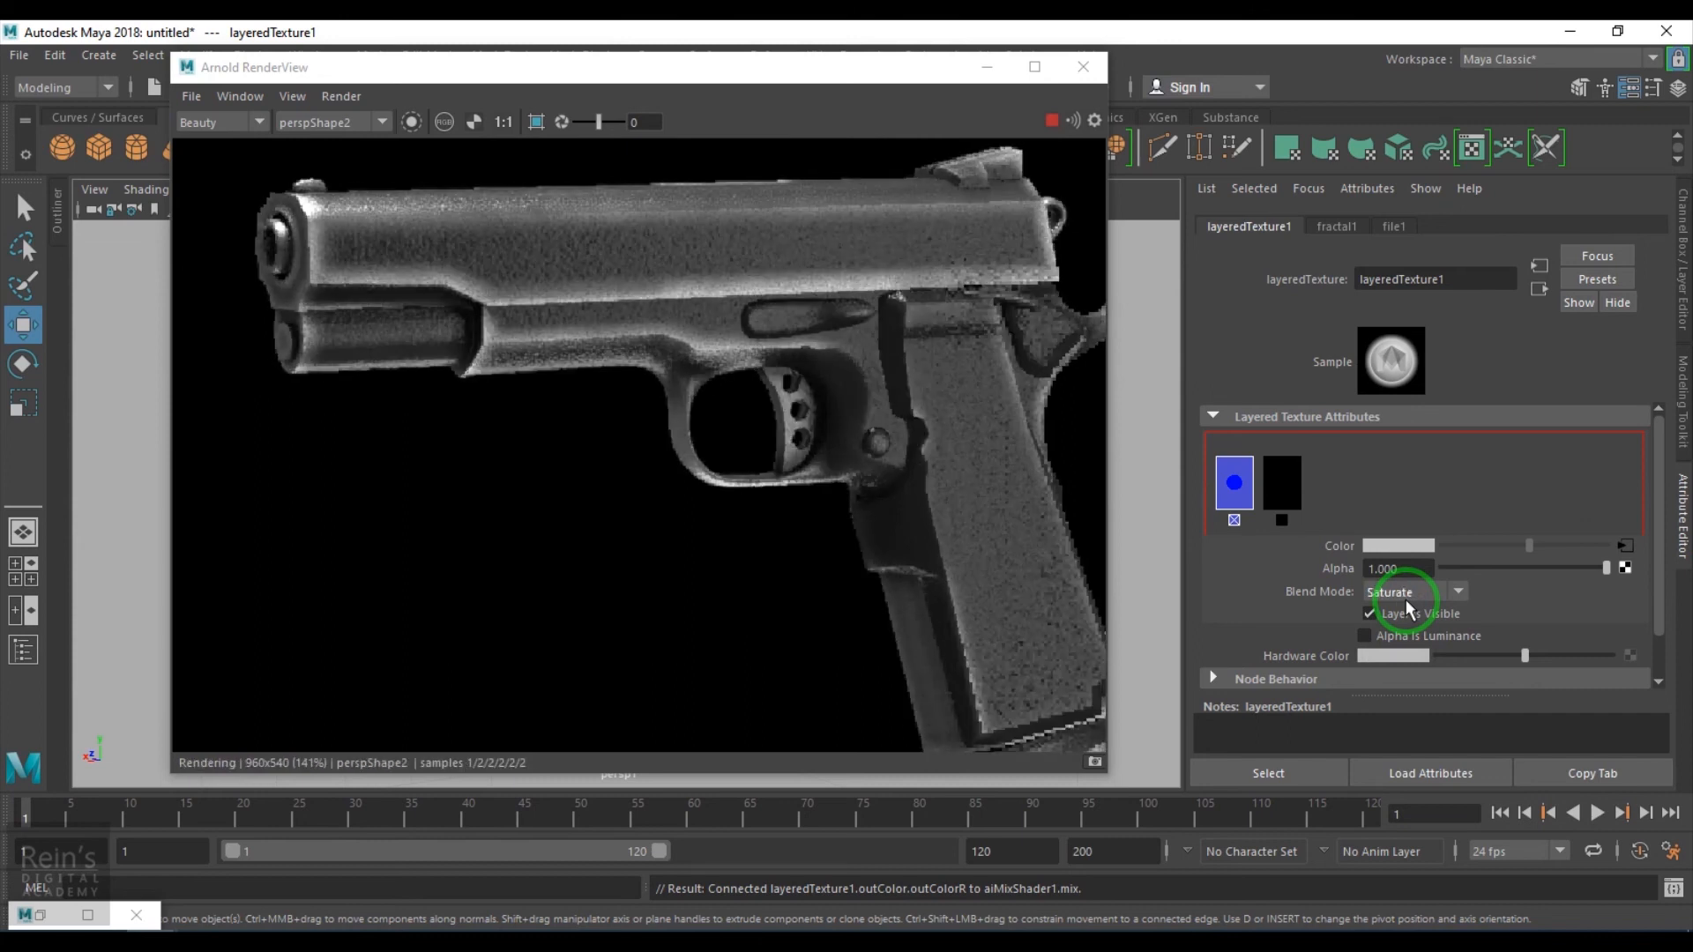
{"action": "left_click", "coordinate": [1406, 603]}
{"action": "left_click", "coordinate": [1409, 698]}
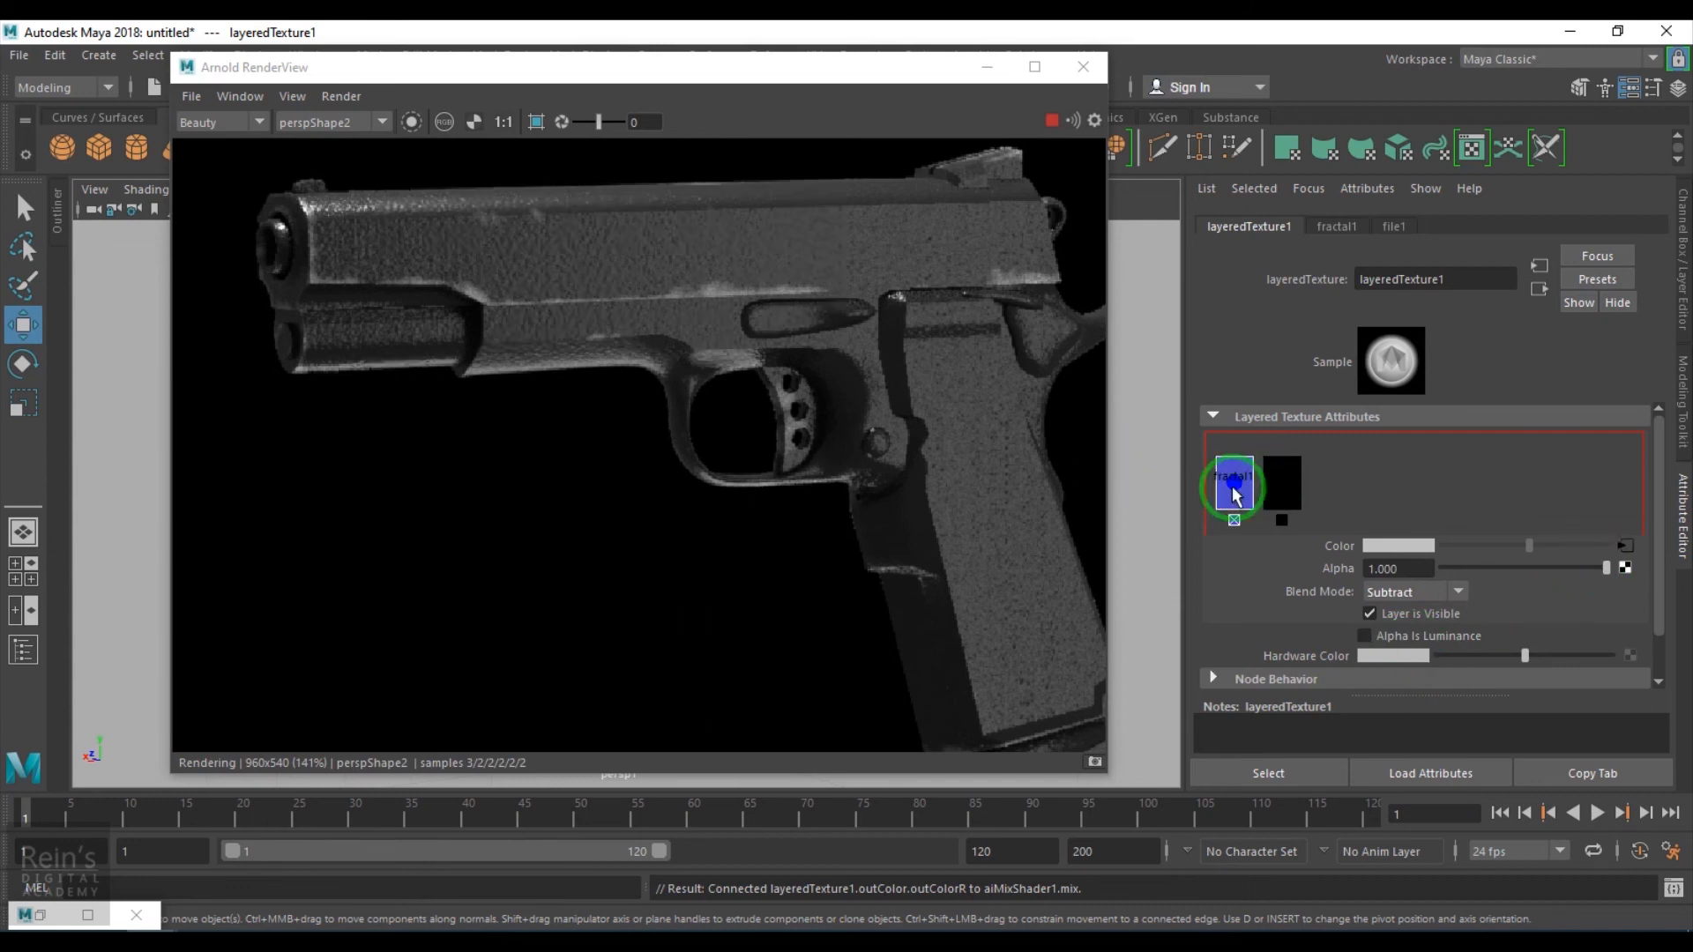
- Open fractal1 and set Amplitude to about 0.383, Bias to about 0.662 and Frequency Ratio to about 2.227
{"action": "left_click", "coordinate": [1625, 545]}
{"action": "left_click_drag", "start_coordinate": [1543, 441], "coordinate": [1504, 442]}
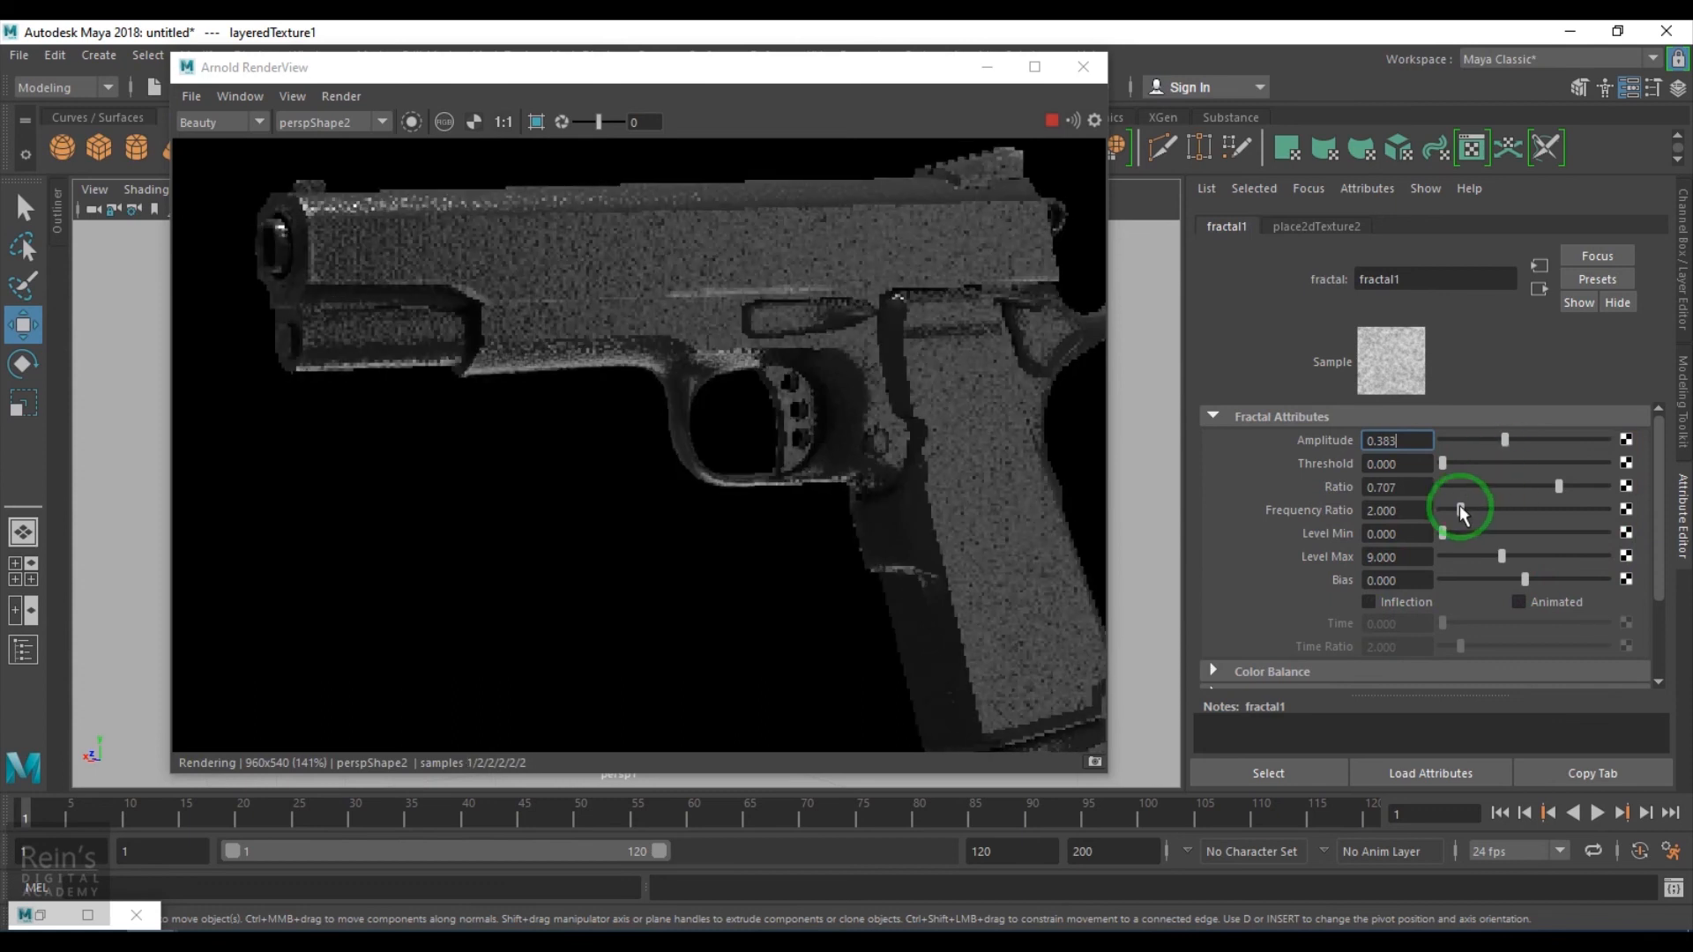
{"action": "left_click_drag", "start_coordinate": [1524, 581], "coordinate": [1577, 592]}
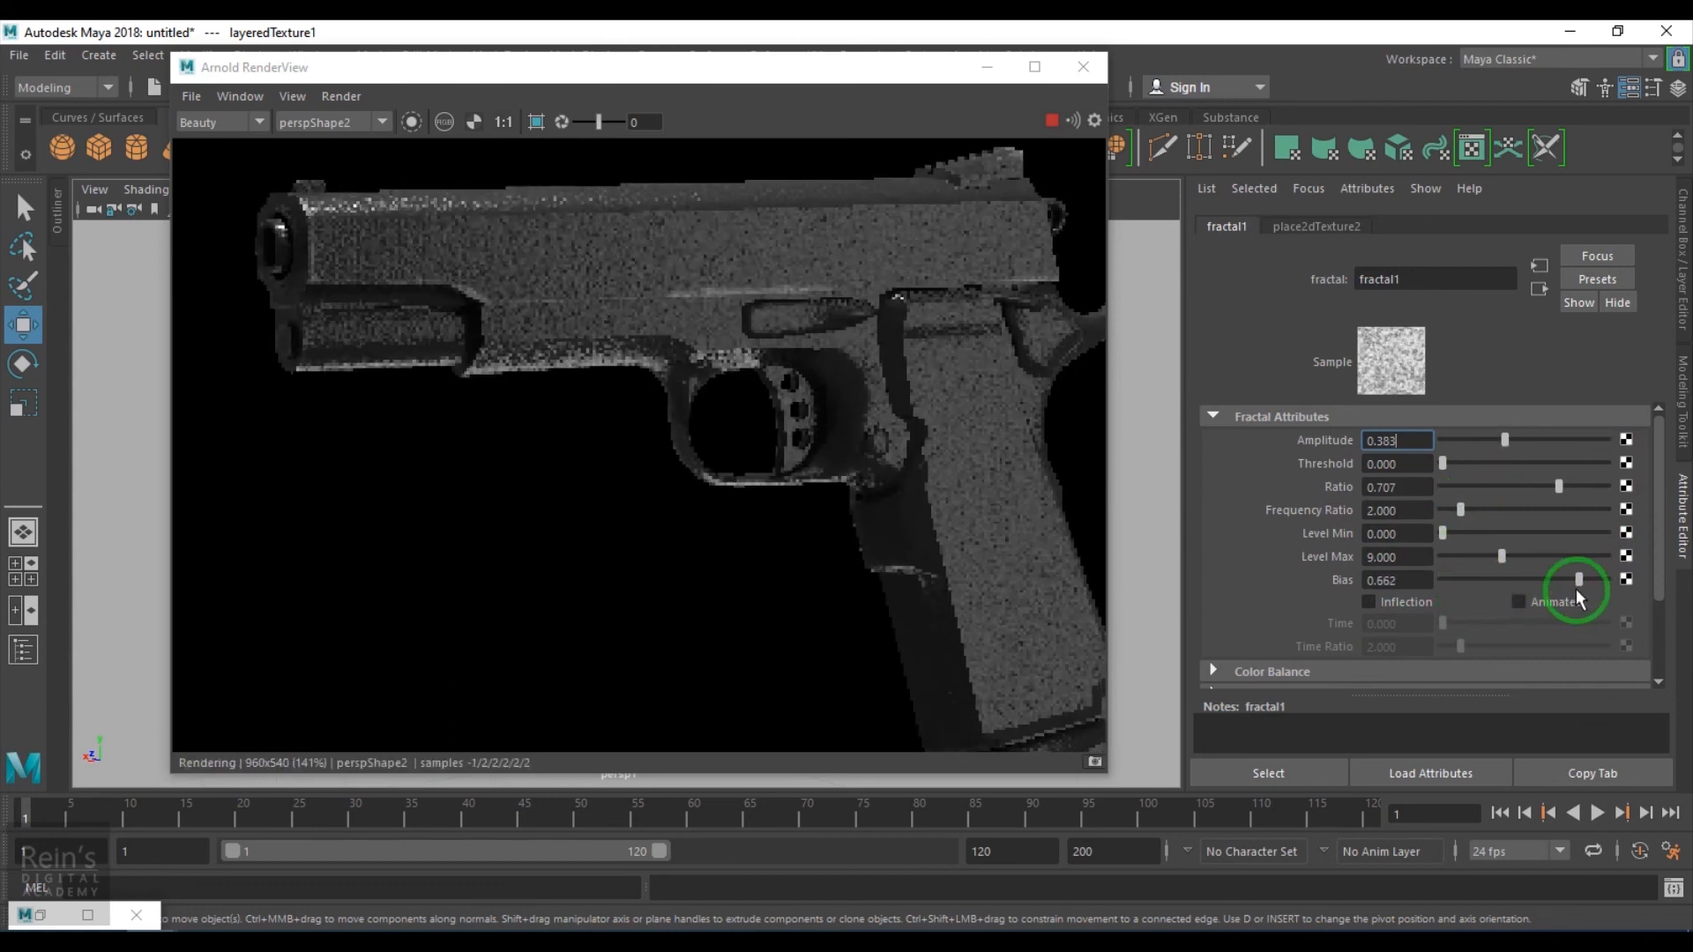
{"action": "mouse_move", "coordinate": [1466, 514]}
{"action": "left_mouse_down"}
{"action": "mouse_move", "coordinate": [1537, 521]}
{"action": "mouse_move", "coordinate": [1466, 529]}
{"action": "left_mouse_up"}
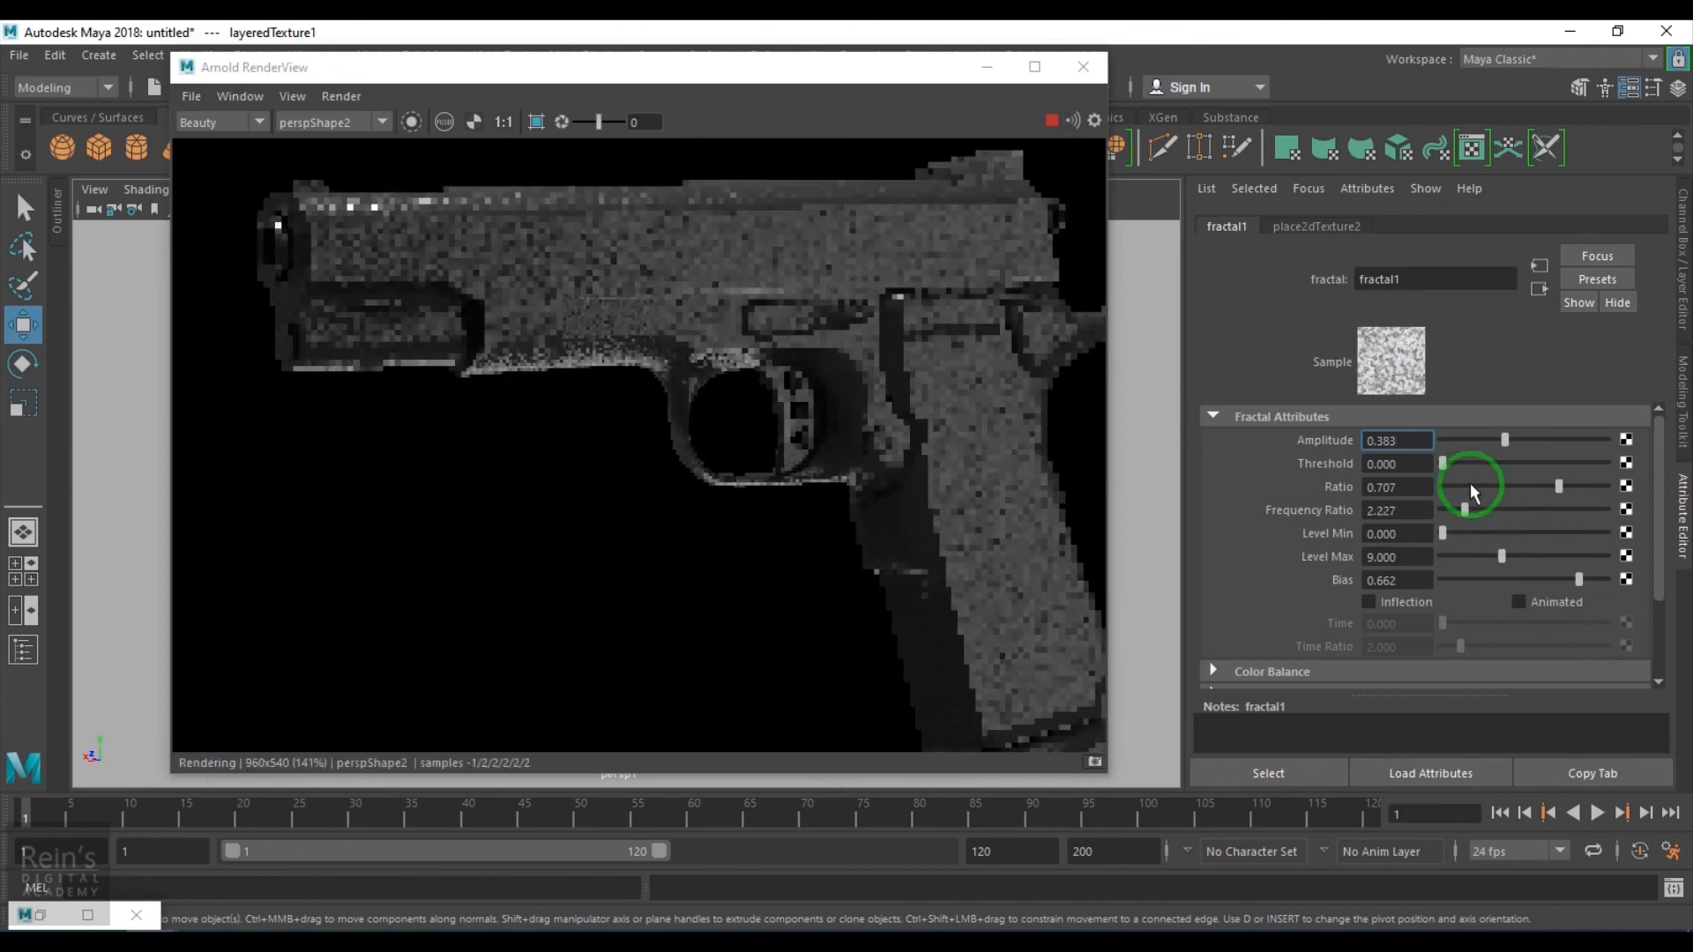
{"action": "left_click", "coordinate": [1538, 290]}
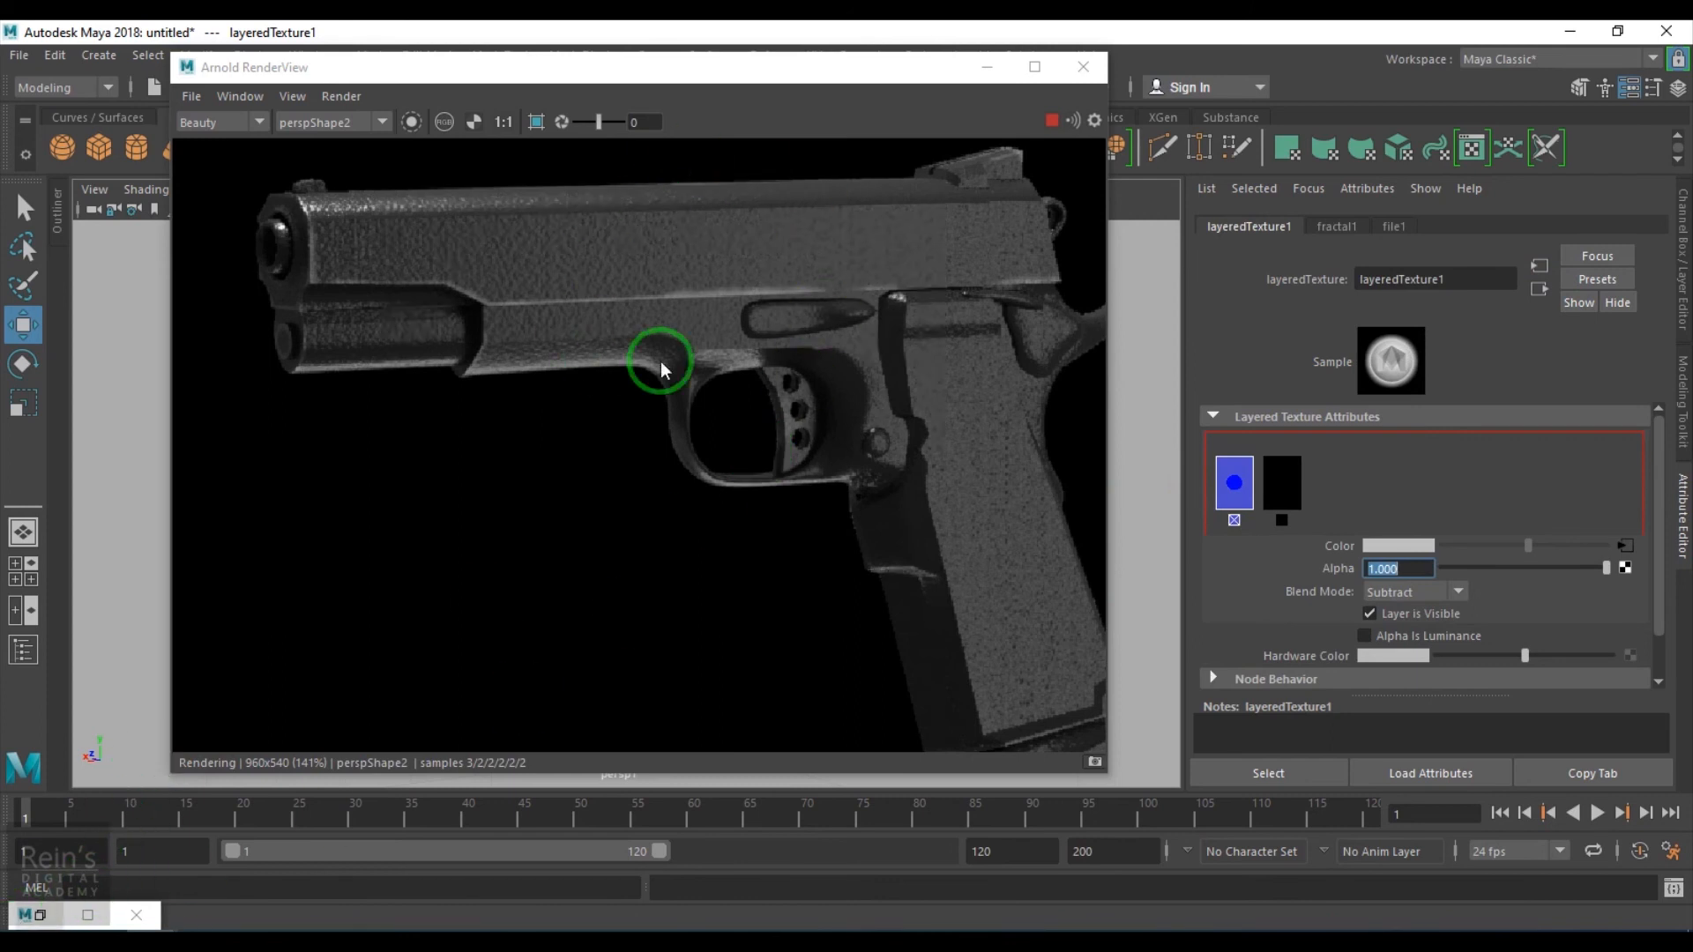
{"action": "left_click", "coordinate": [1050, 121]}
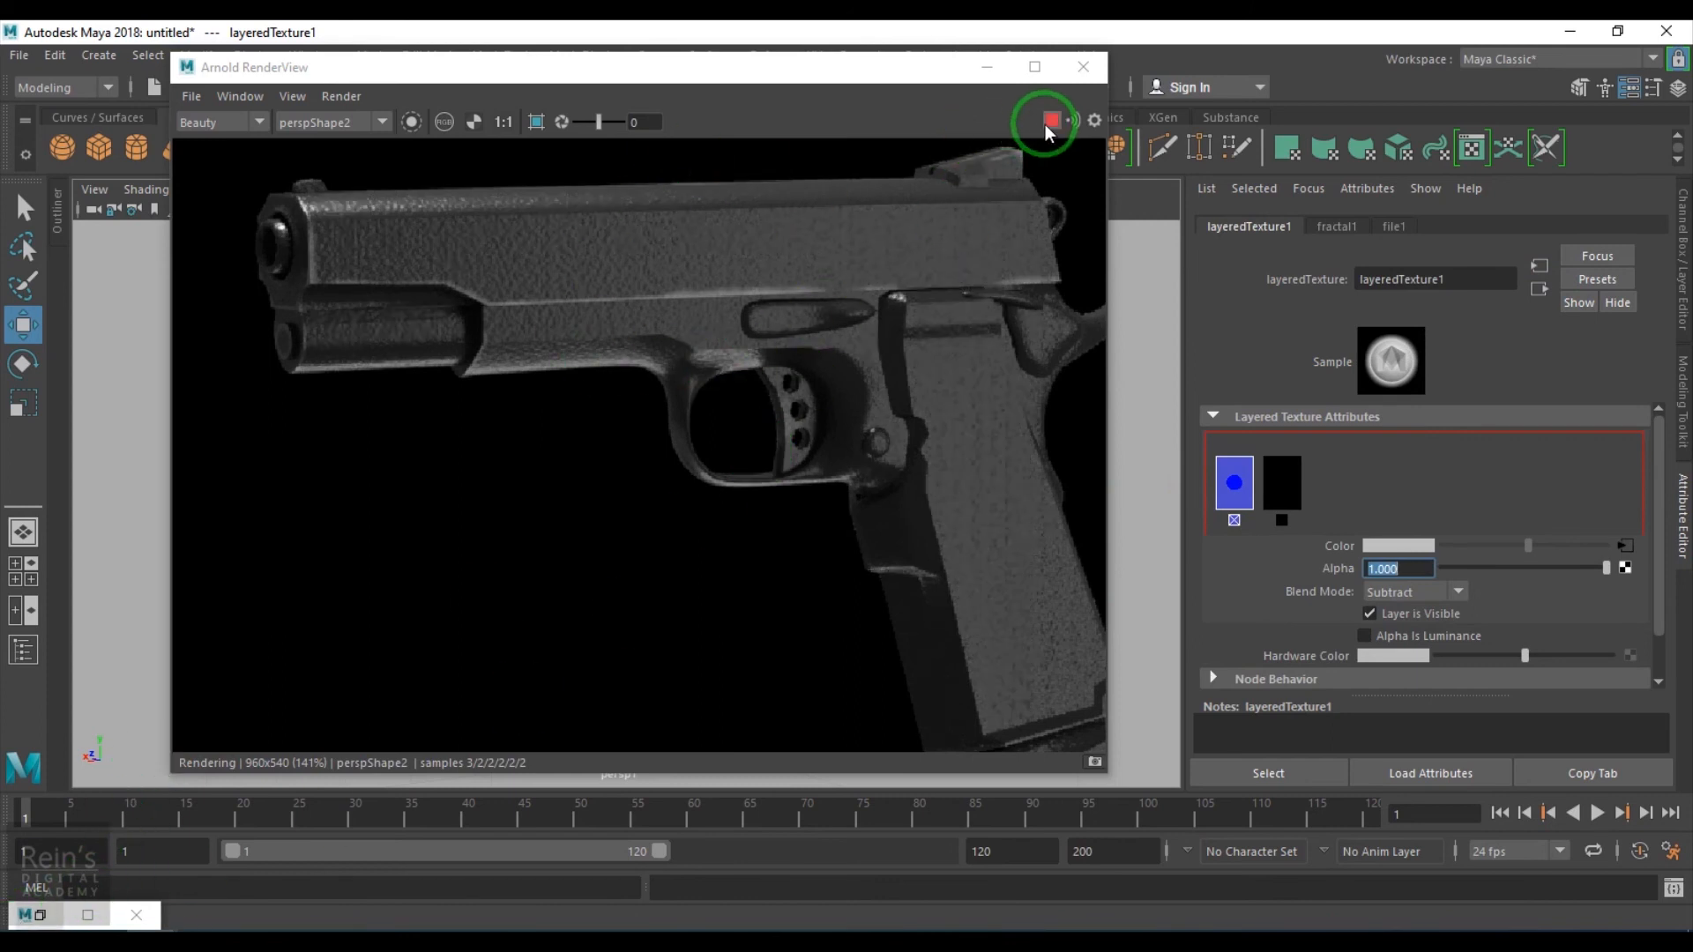
{"action": "left_click", "coordinate": [60, 920]}
{"action": "middle_click_drag", "start_coordinate": [453, 740], "coordinate": [854, 714], "text": "alt"}
{"action": "left_click_drag", "start_coordinate": [847, 633], "coordinate": [648, 610]}
{"action": "left_click", "coordinate": [859, 608]}
{"action": "key", "text": "Tab"}
{"action": "type", "text": "colorComposite"}
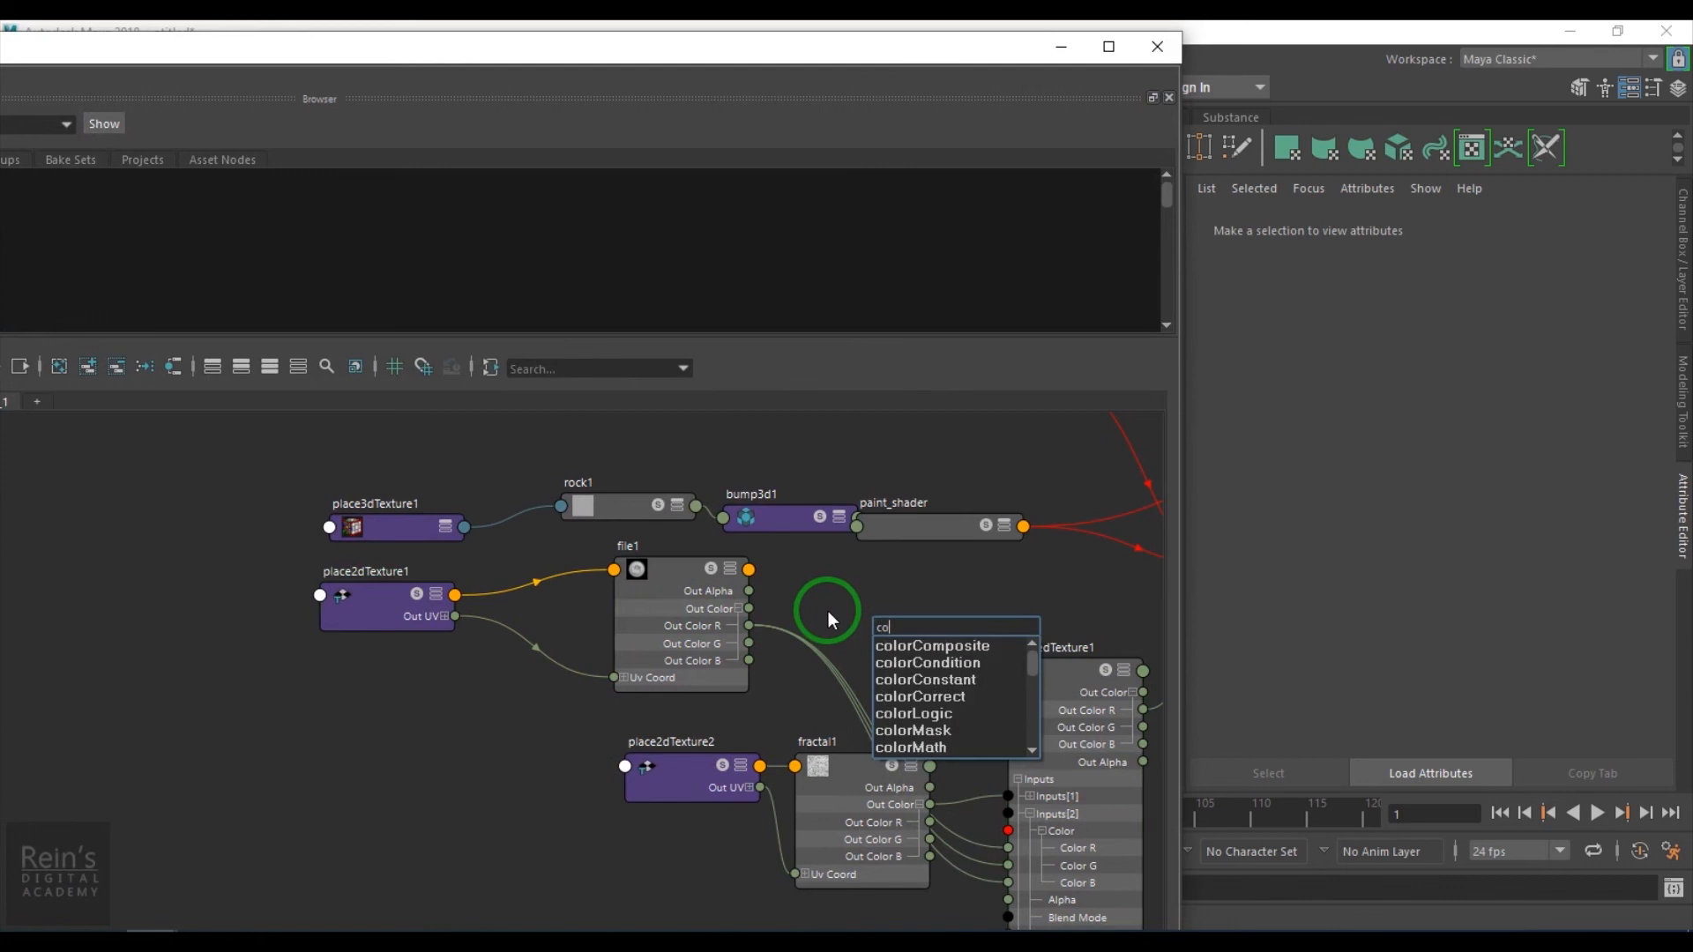
{"action": "key", "text": "BackSpace"}
{"action": "key", "text": "BackSpace"}
{"action": "key", "text": "BackSpace"}
{"action": "key", "text": "BackSpace"}
{"action": "key", "text": "BackSpace"}
{"action": "key", "text": "BackSpace"}
{"action": "key", "text": "BackSpace"}
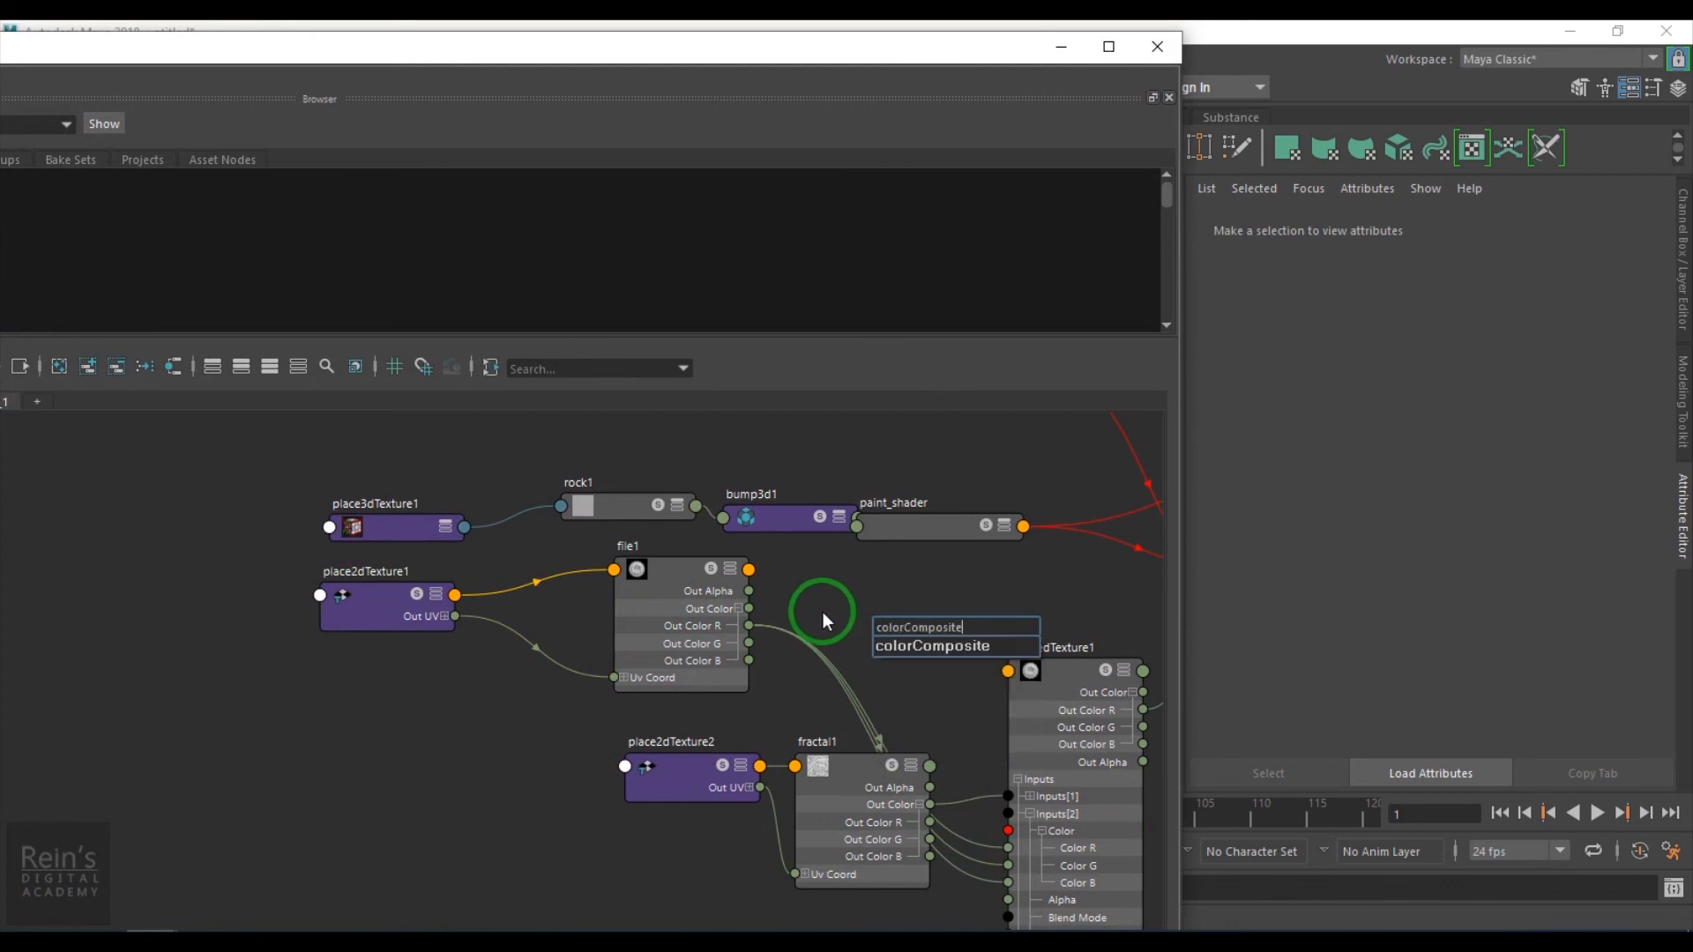
{"action": "key", "text": "Down"}
{"action": "key", "text": "Down"}
{"action": "key", "text": "Down"}
{"action": "key", "text": "Down"}
{"action": "key", "text": "Return"}
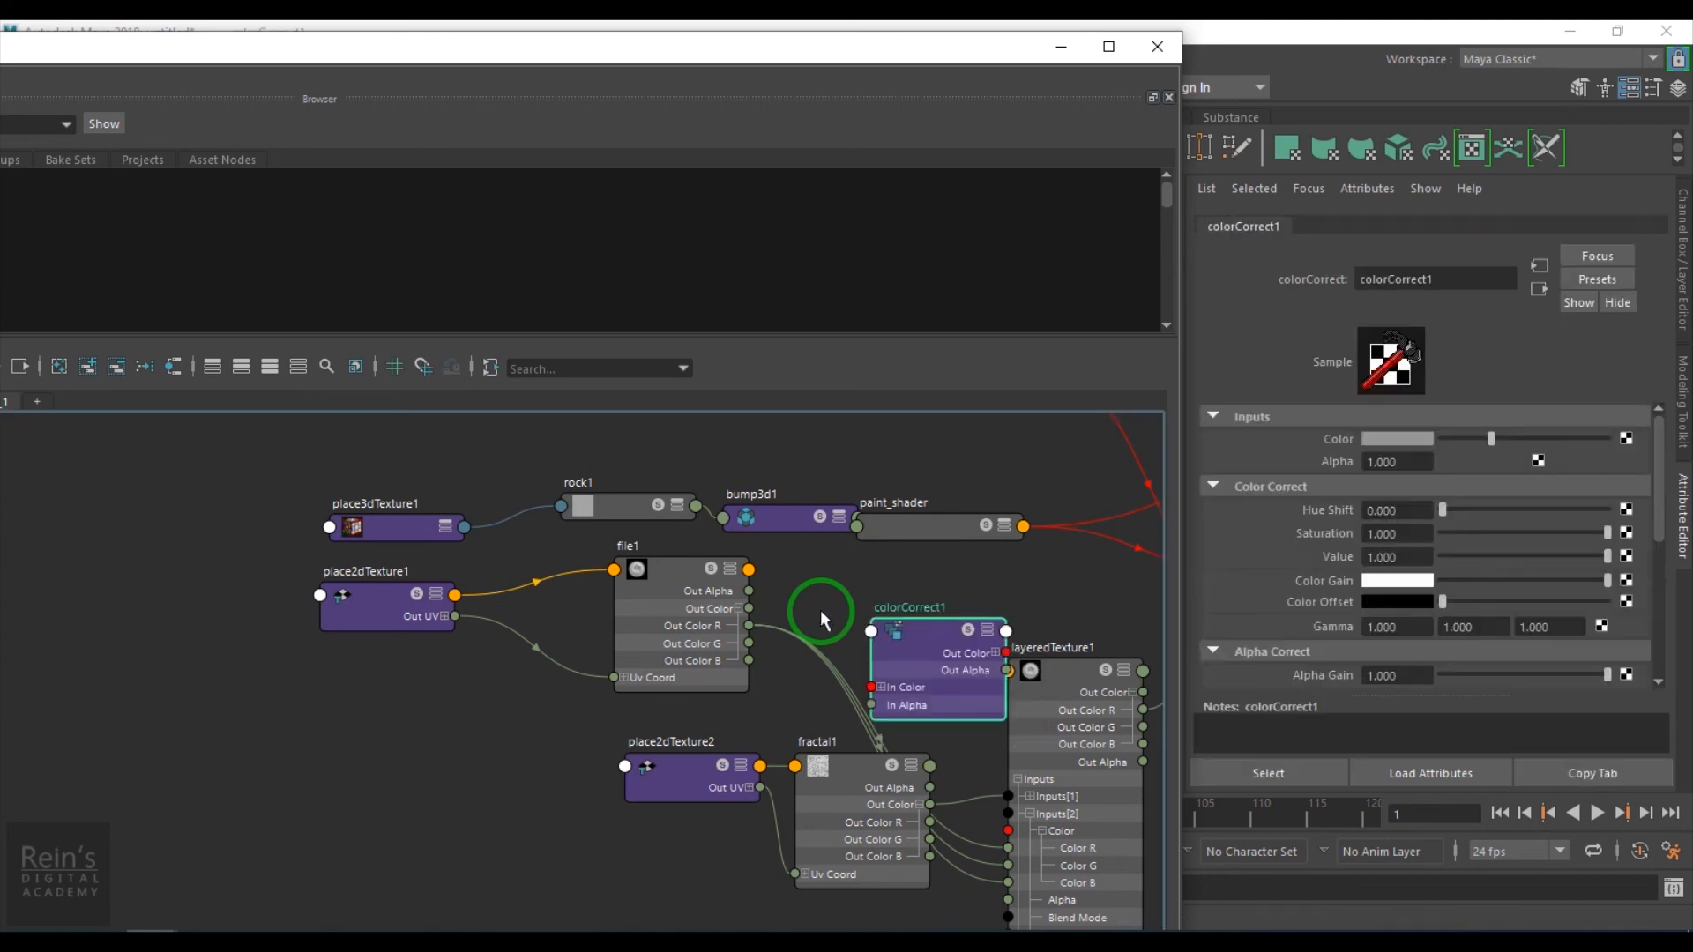
{"action": "middle_click_drag", "start_coordinate": [893, 652], "coordinate": [770, 635], "text": "alt"}
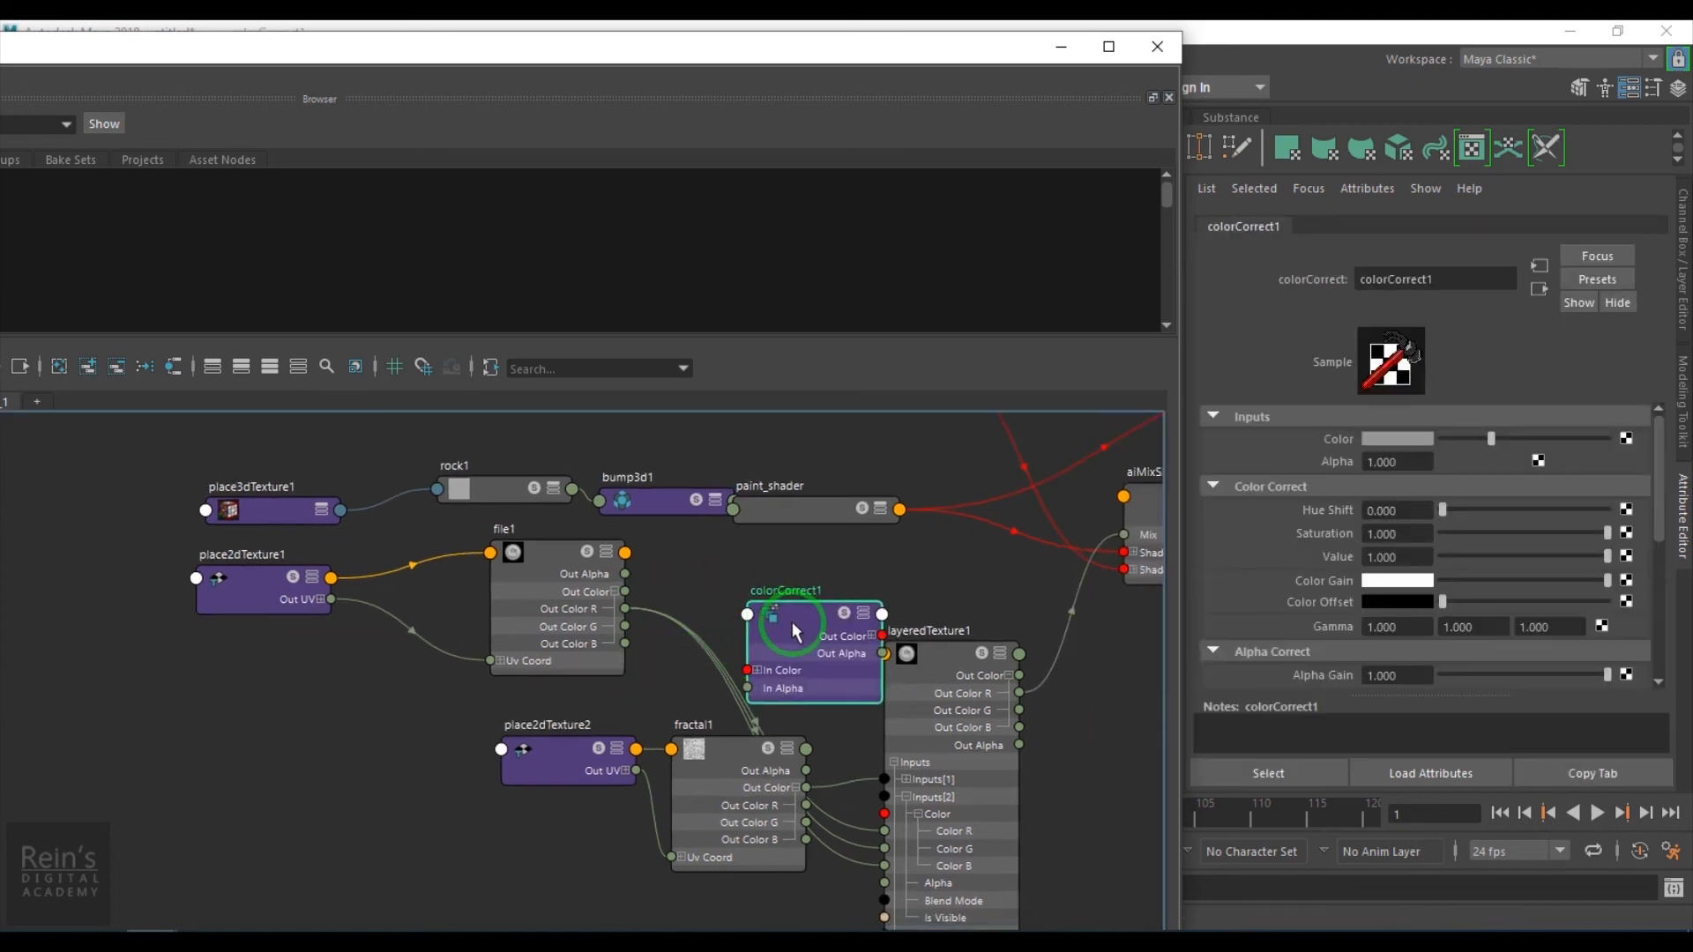
{"action": "key", "text": "Delete"}
- Create an aiColorCorrect node beside layeredTexture1 in the node graph
{"action": "key", "text": "Tab"}
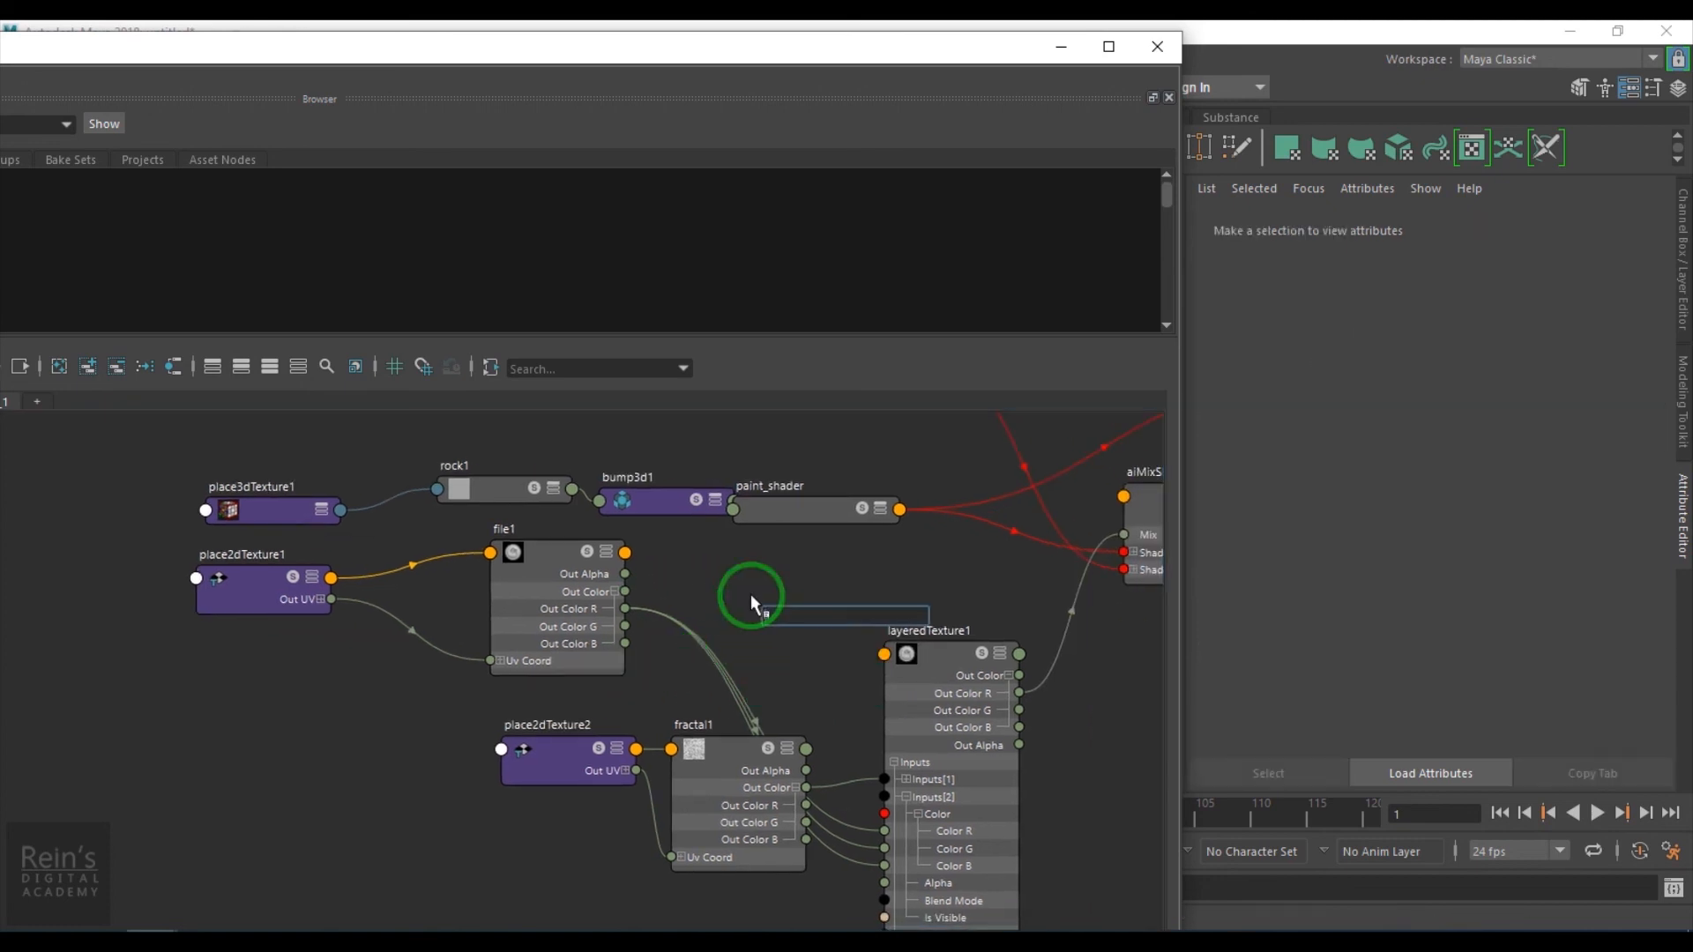
{"action": "type", "text": "colorc"}
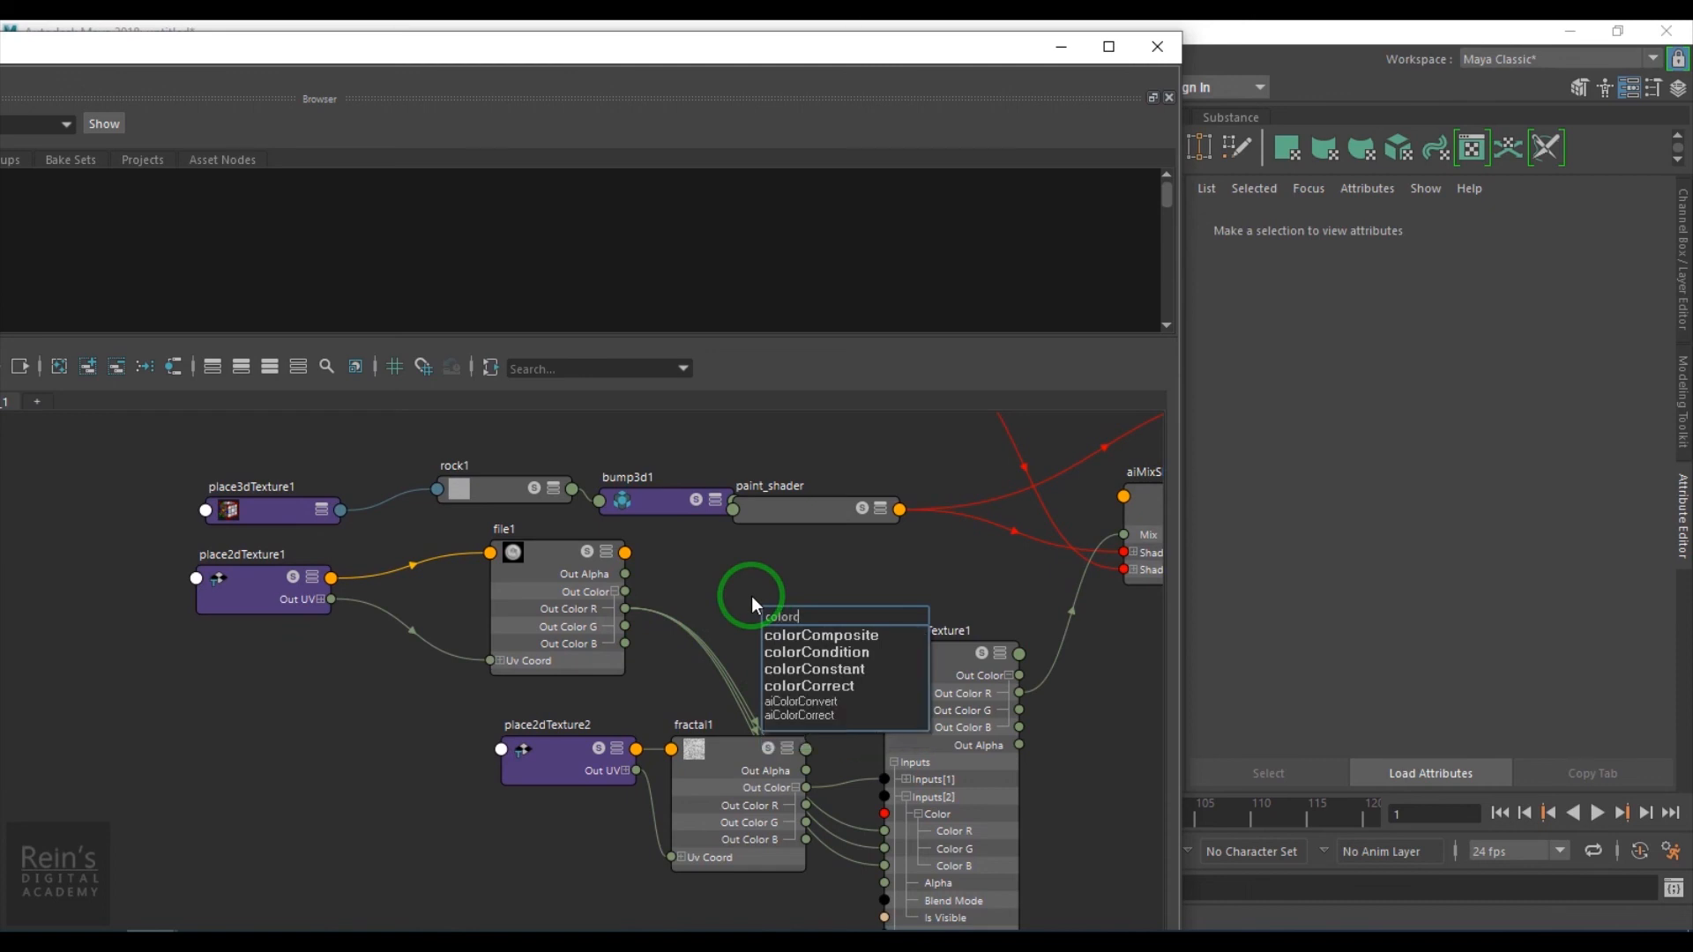
{"action": "type", "text": "orr"}
{"action": "key", "text": "Down"}
{"action": "key", "text": "Down"}
{"action": "key", "text": "Return"}
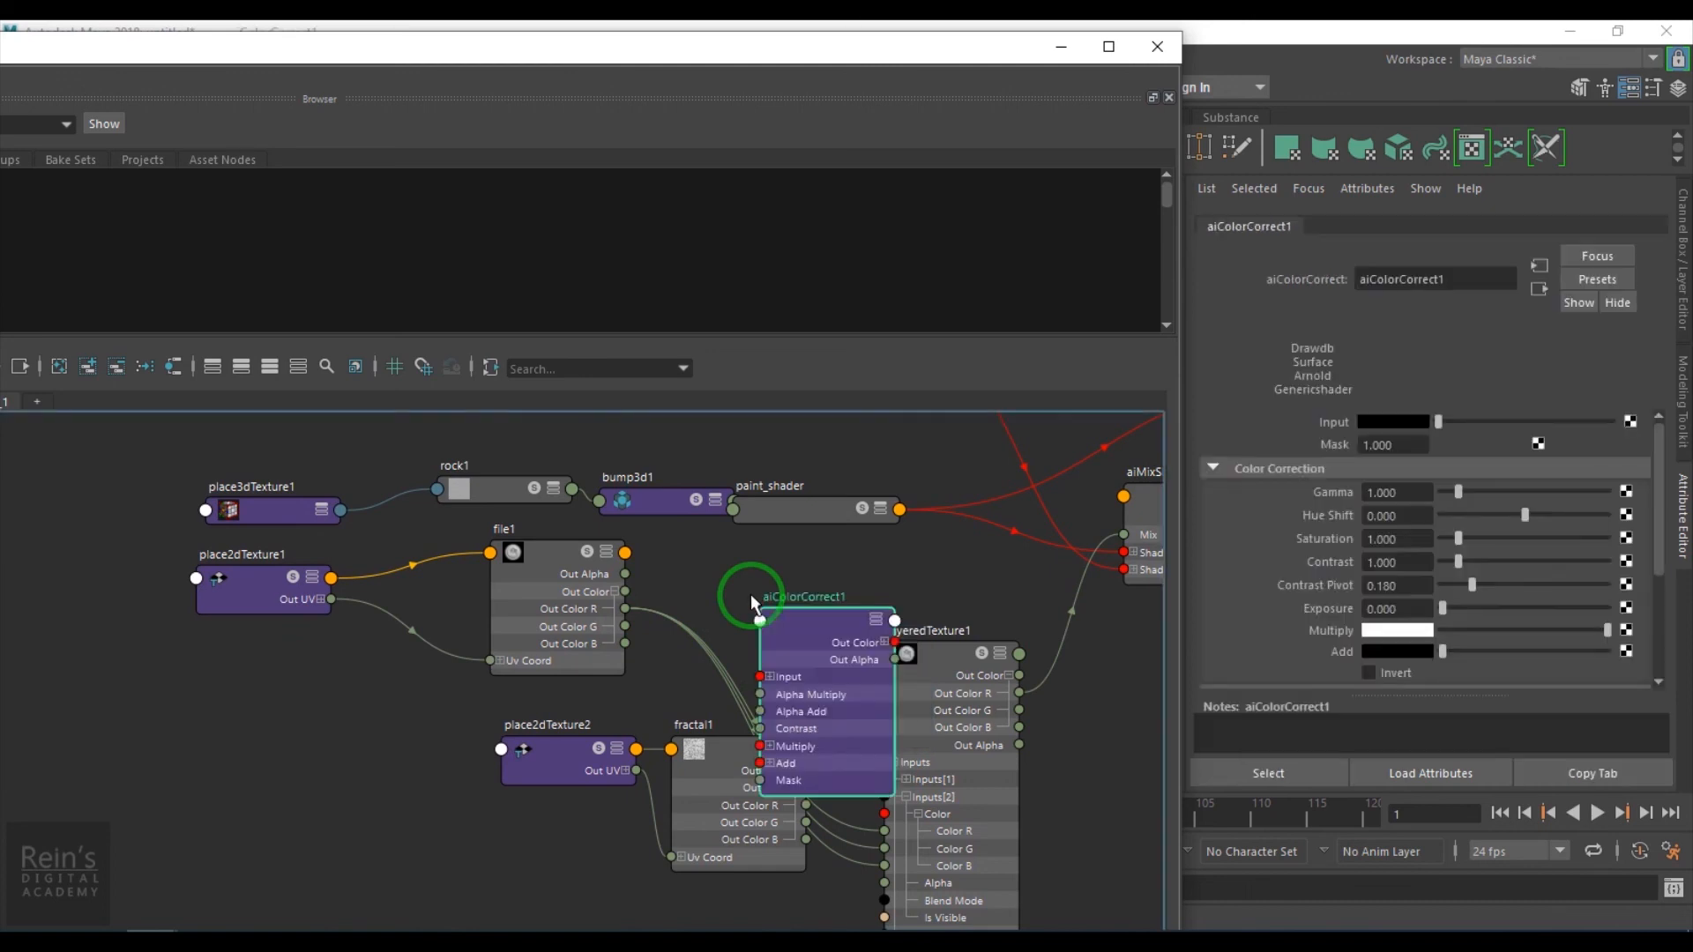
- Connect file1's Out Color to aiColorCorrect1's Input and rearrange the nodes
{"action": "left_click_drag", "start_coordinate": [749, 594], "coordinate": [723, 522]}
{"action": "middle_click_drag", "start_coordinate": [1147, 480], "coordinate": [1278, 416]}
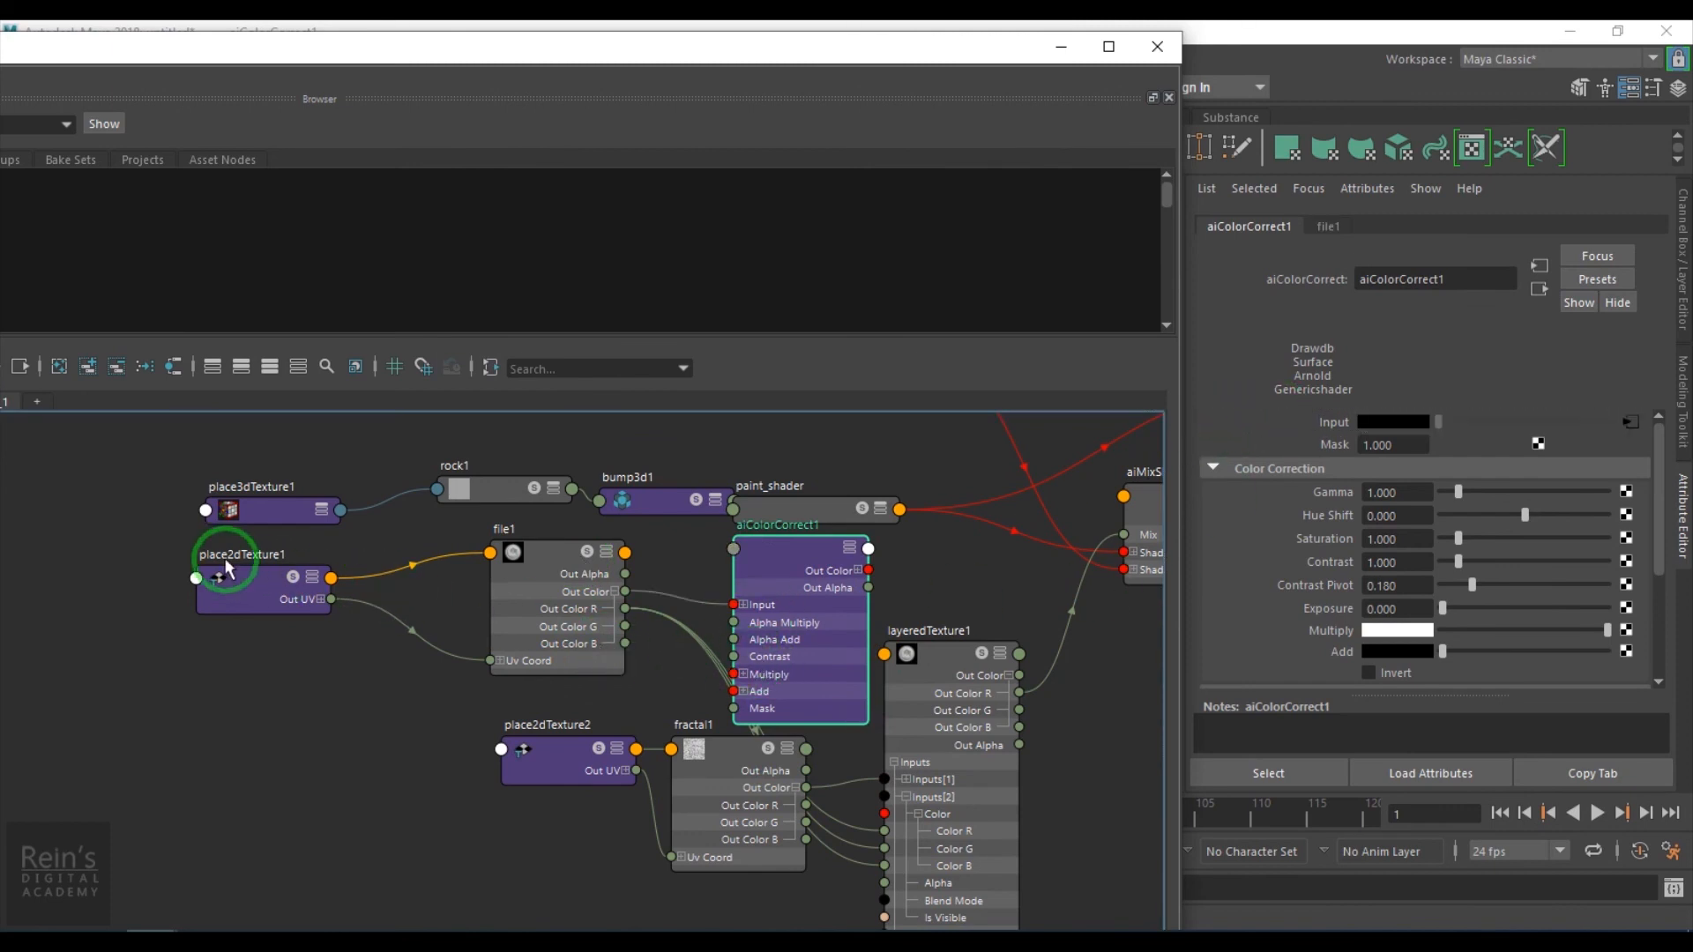
{"action": "left_click", "coordinate": [691, 587]}
{"action": "left_click_drag", "start_coordinate": [82, 573], "coordinate": [794, 670]}
{"action": "left_click_drag", "start_coordinate": [775, 605], "coordinate": [581, 604]}
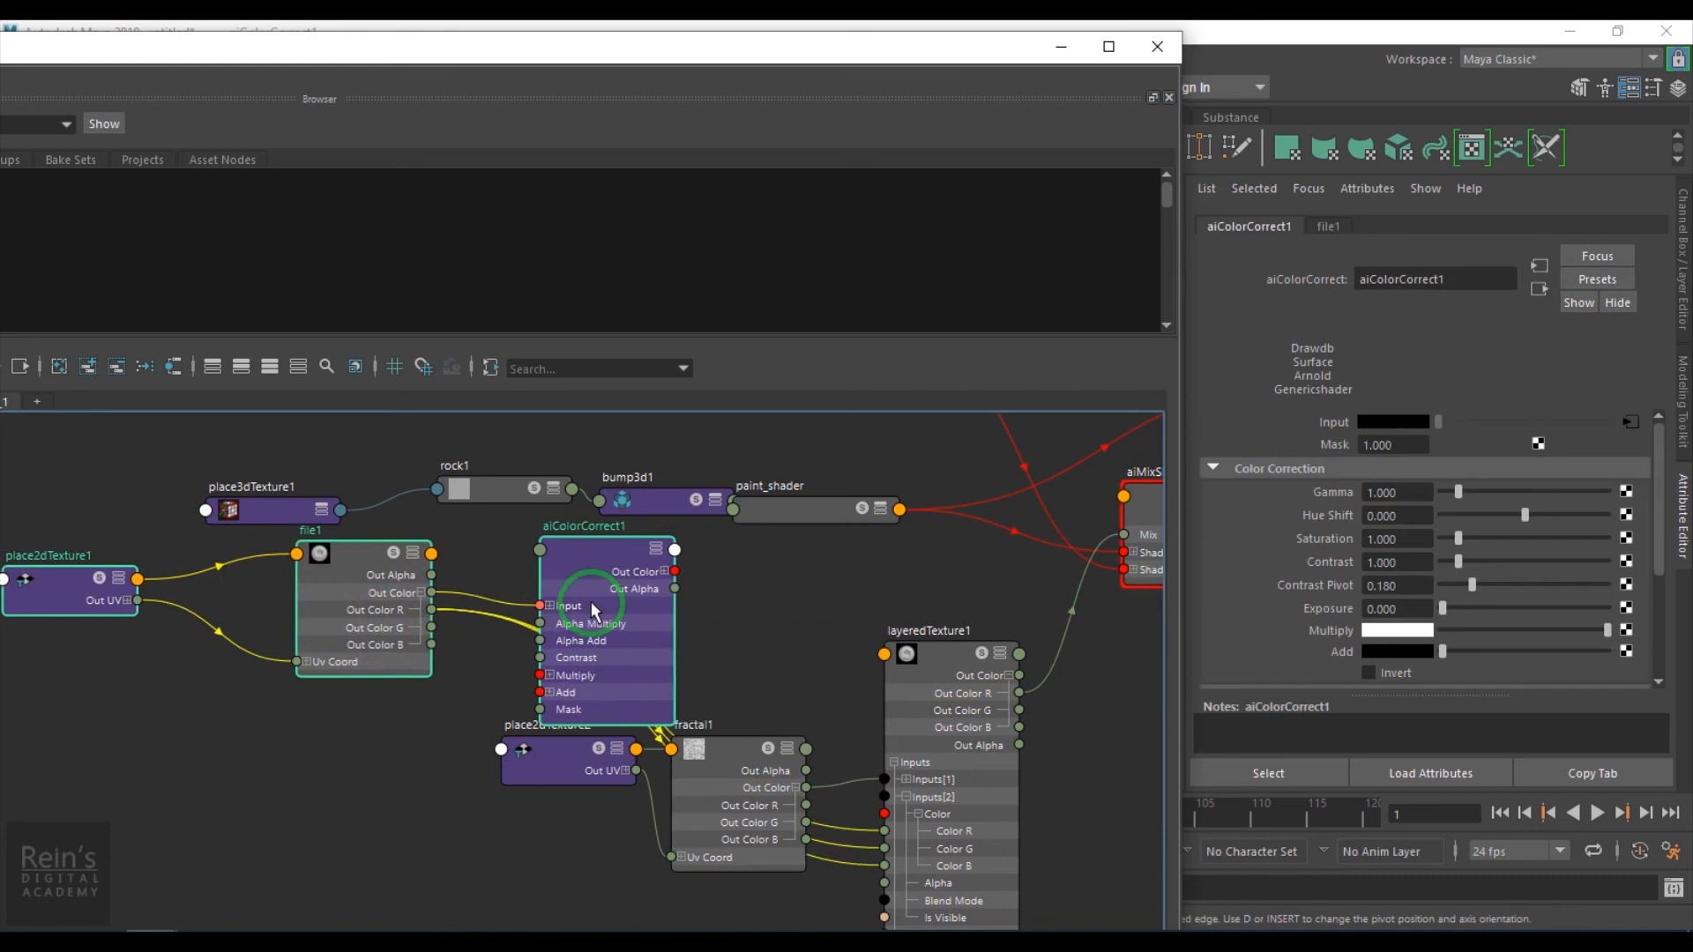
- Connect aiColorCorrect1's Out Color R to Color R, Color G and Color B of layeredTexture1's second input
{"action": "left_click", "coordinate": [663, 571]}
{"action": "scroll", "coordinate": [754, 648], "scroll_direction": "up", "scroll_amount": 3}
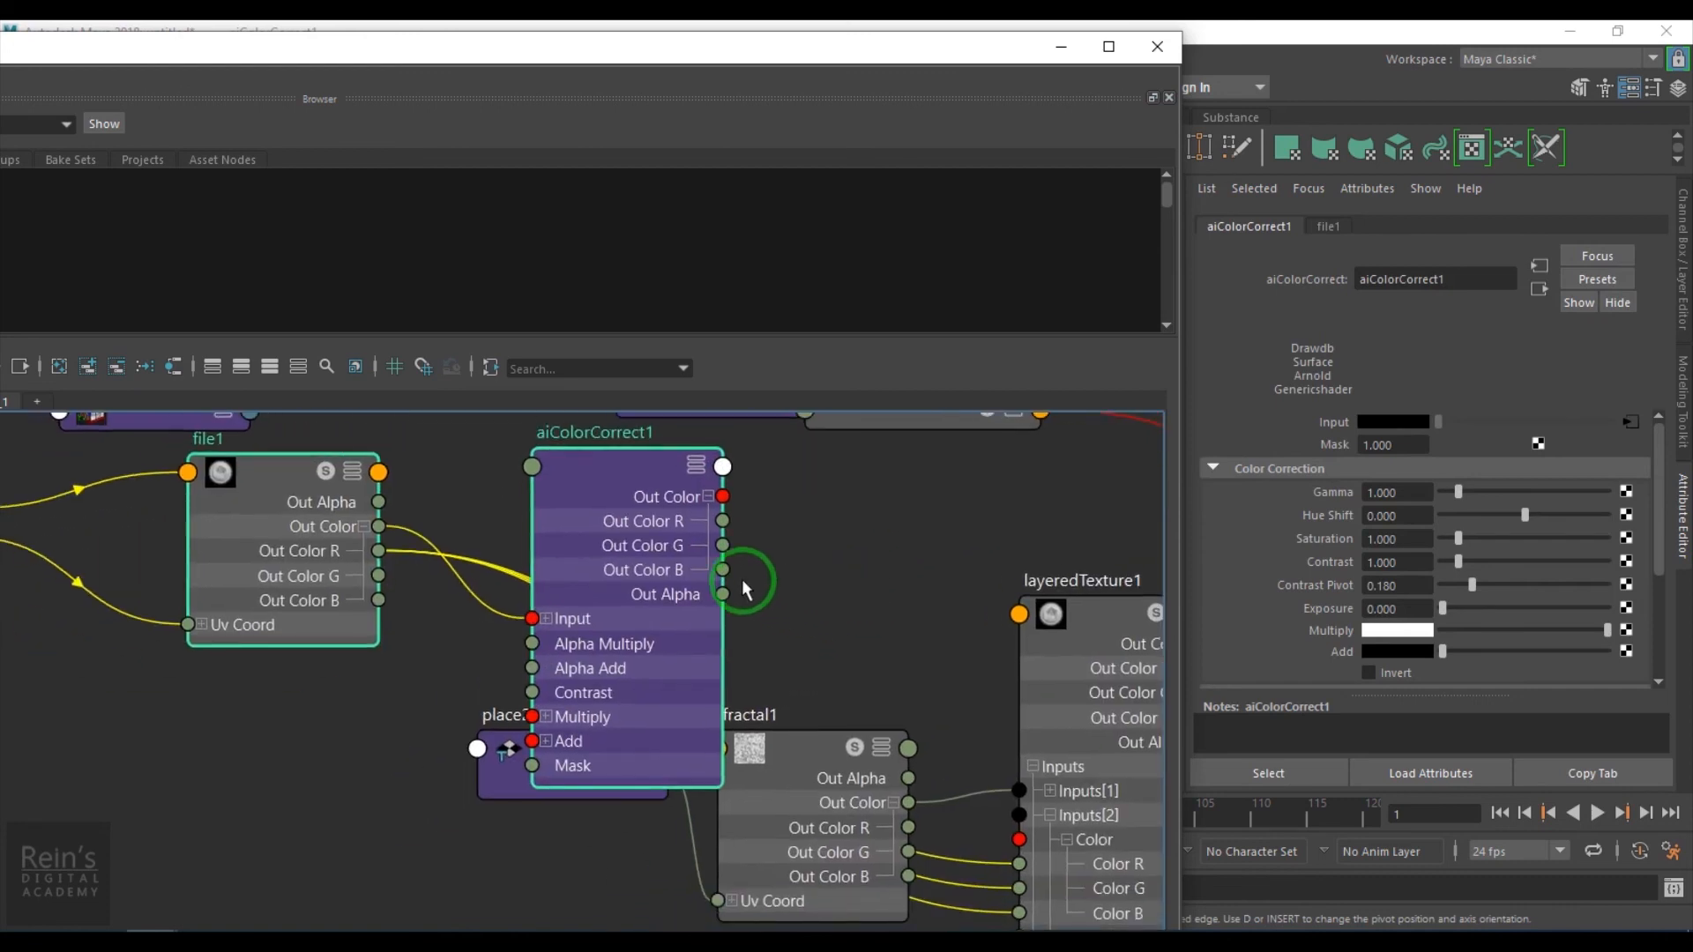
{"action": "left_click_drag", "start_coordinate": [848, 568], "coordinate": [1019, 863]}
{"action": "left_click_drag", "start_coordinate": [724, 524], "coordinate": [1019, 888]}
{"action": "left_click_drag", "start_coordinate": [722, 521], "coordinate": [1019, 913]}
{"action": "left_click", "coordinate": [637, 467]}
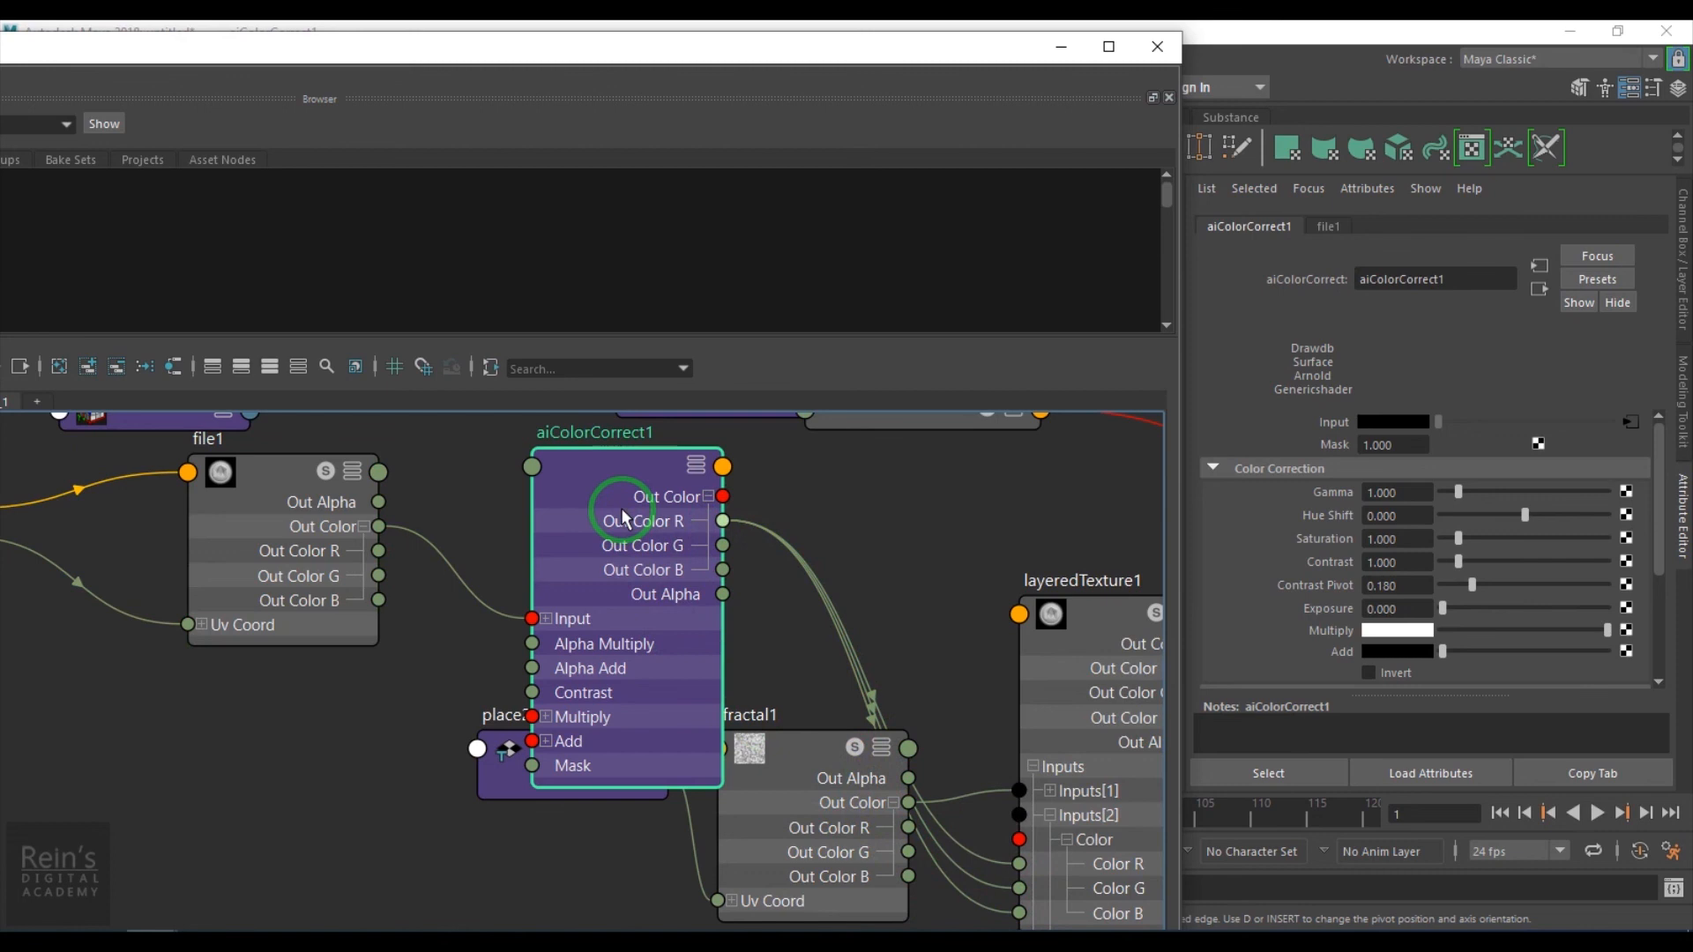
- Re-render the pistol in Arnold RenderView to check the corrected mask
{"action": "left_click", "coordinate": [1063, 47]}
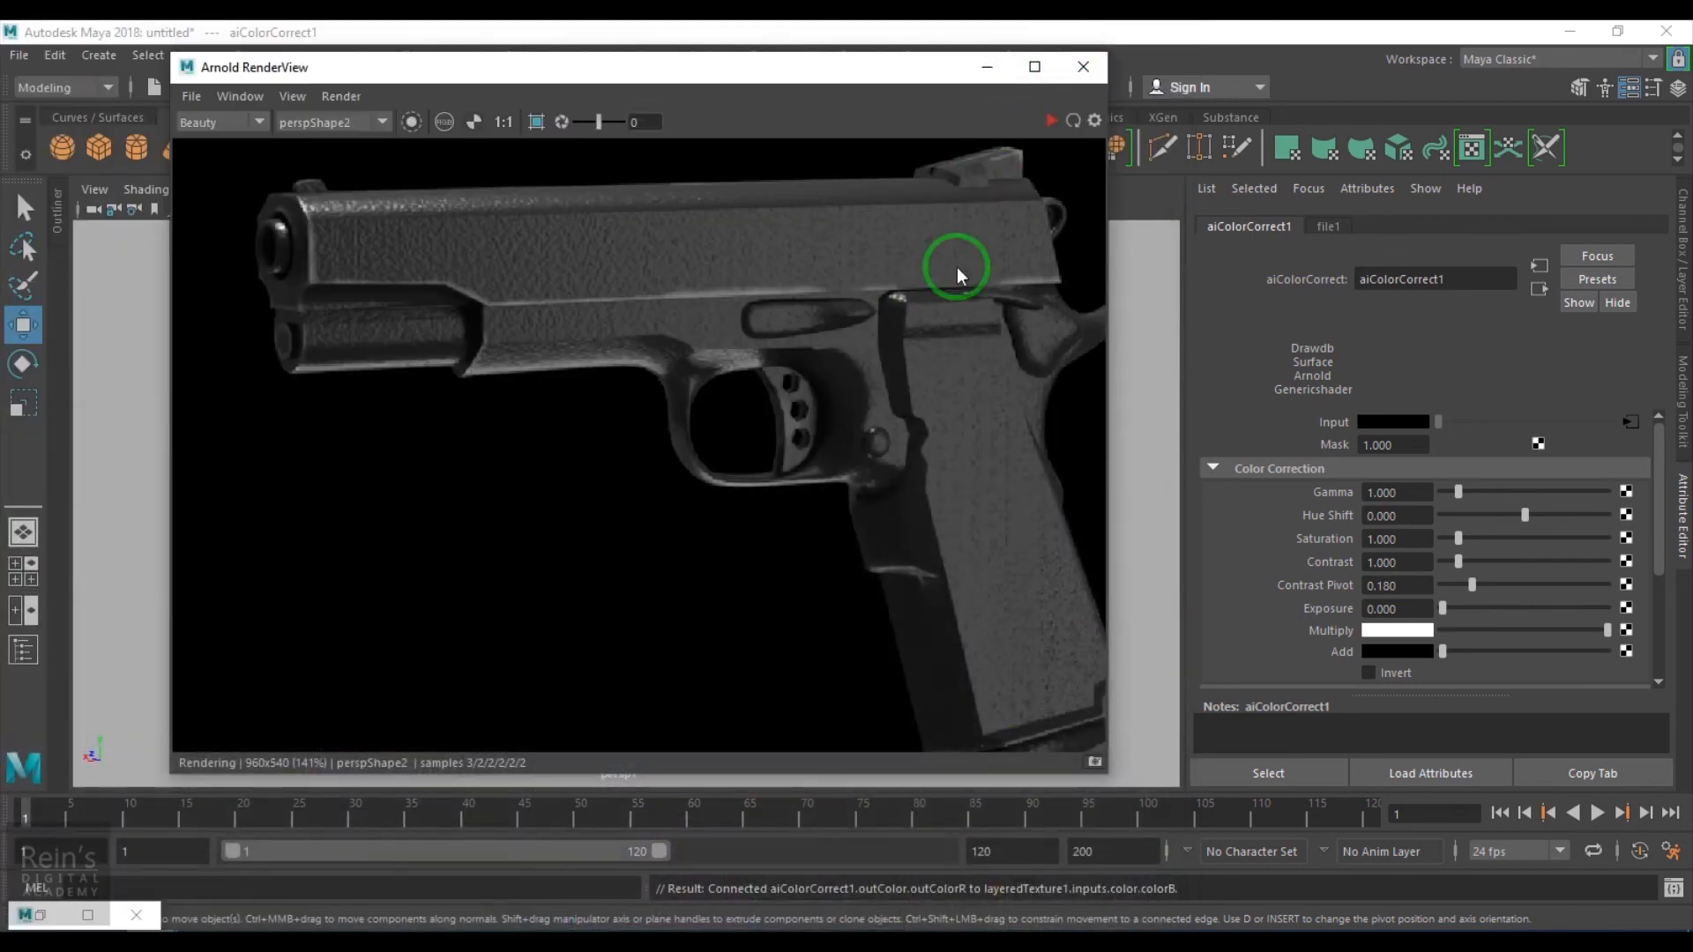
{"action": "left_click", "coordinate": [1049, 120]}
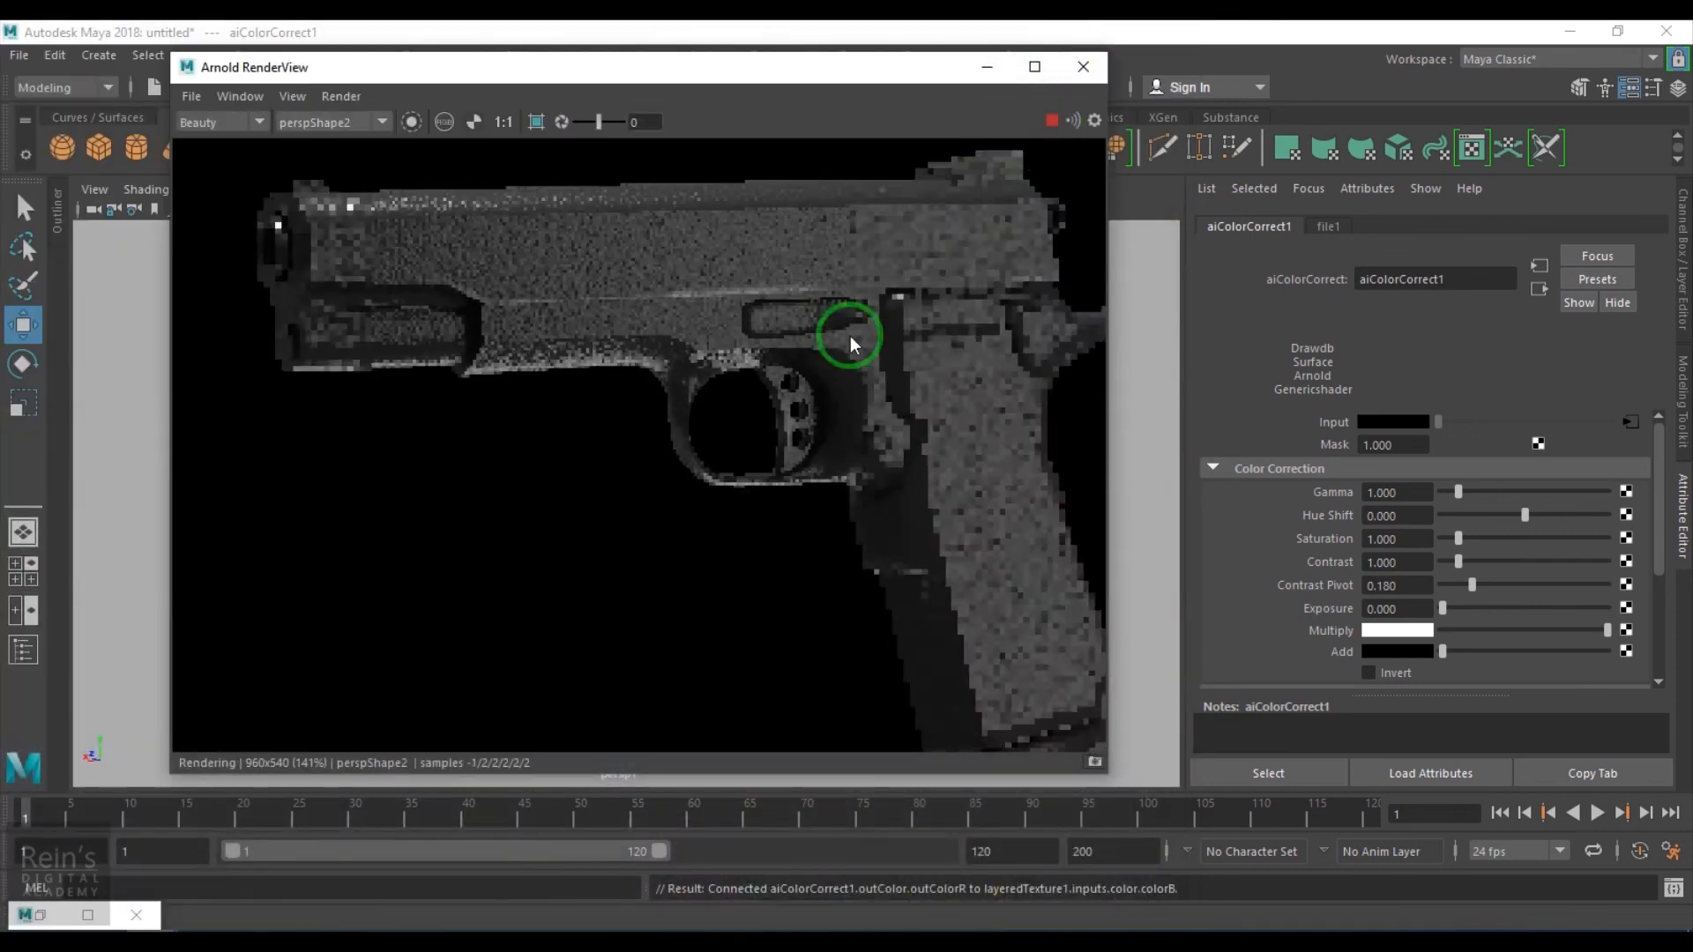
{"action": "left_click", "coordinate": [411, 123]}
{"action": "left_click", "coordinate": [411, 122]}
{"action": "left_click", "coordinate": [411, 123]}
- Arrange the Hypershade and a reopened Arnold RenderView side by side and start a new render of the pistol
{"action": "left_click", "coordinate": [72, 908]}
{"action": "left_click", "coordinate": [267, 542]}
{"action": "left_click", "coordinate": [742, 67]}
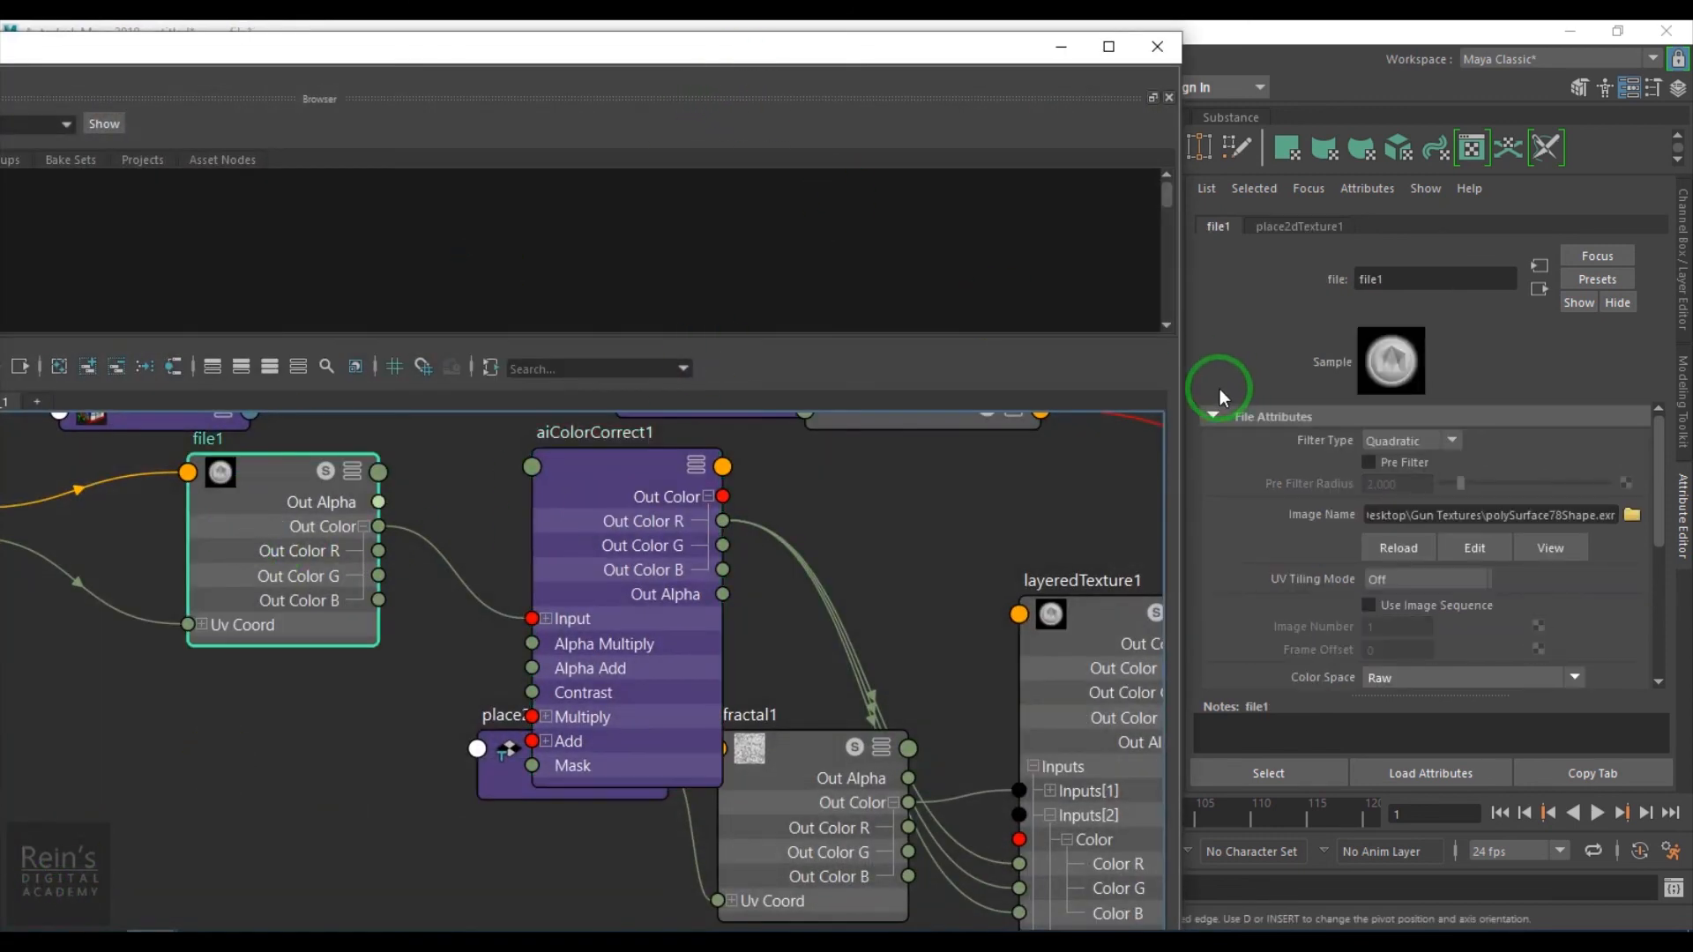
{"action": "left_click_drag", "start_coordinate": [680, 47], "coordinate": [1303, 273]}
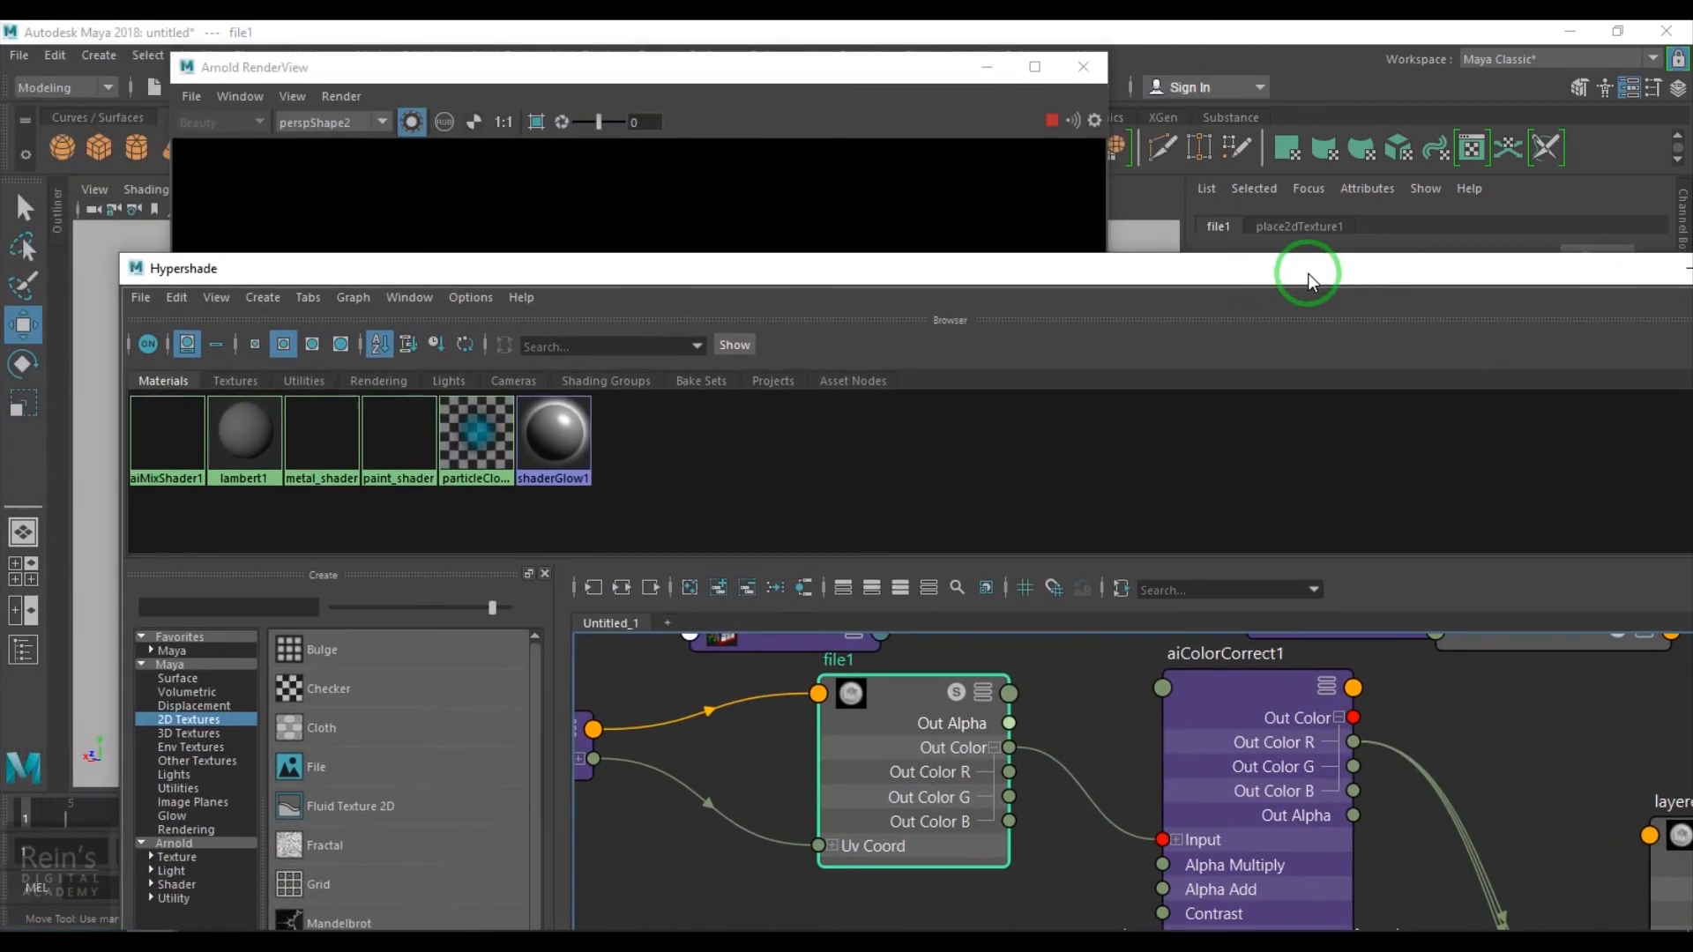
{"action": "left_click_drag", "start_coordinate": [635, 68], "coordinate": [434, 48]}
{"action": "left_click_drag", "start_coordinate": [1106, 279], "coordinate": [1146, 211]}
{"action": "left_click", "coordinate": [1313, 648]}
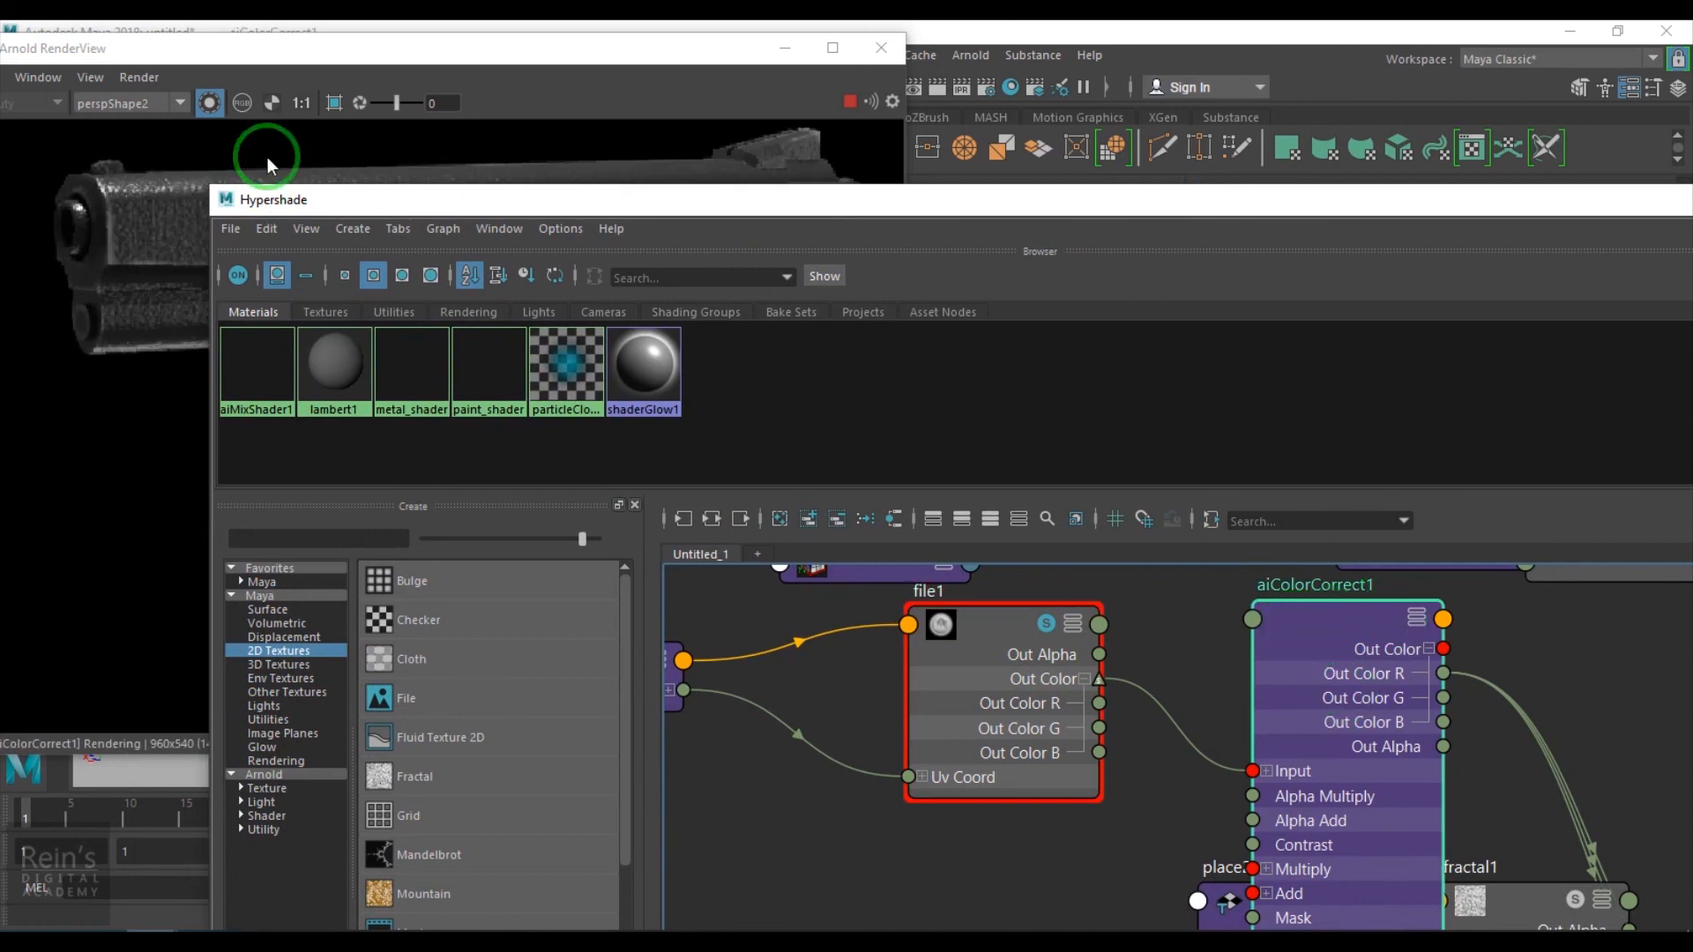
{"action": "left_click_drag", "start_coordinate": [899, 201], "coordinate": [990, 64]}
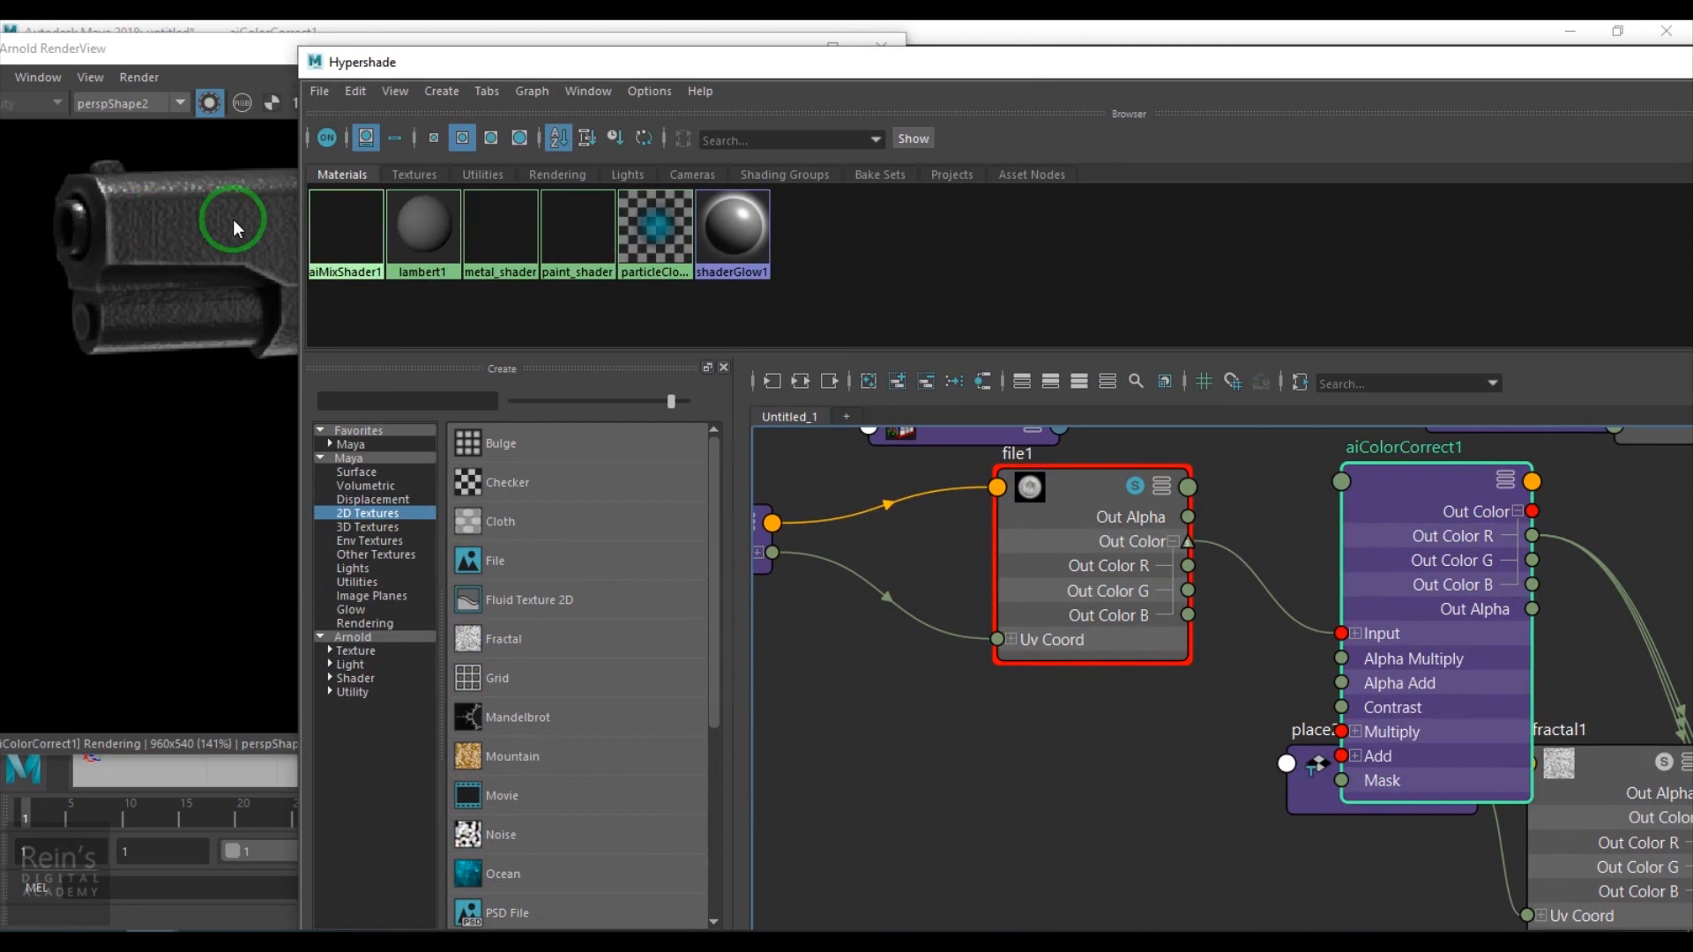
{"action": "left_click_drag", "start_coordinate": [672, 59], "coordinate": [788, 152]}
{"action": "left_click", "coordinate": [849, 105]}
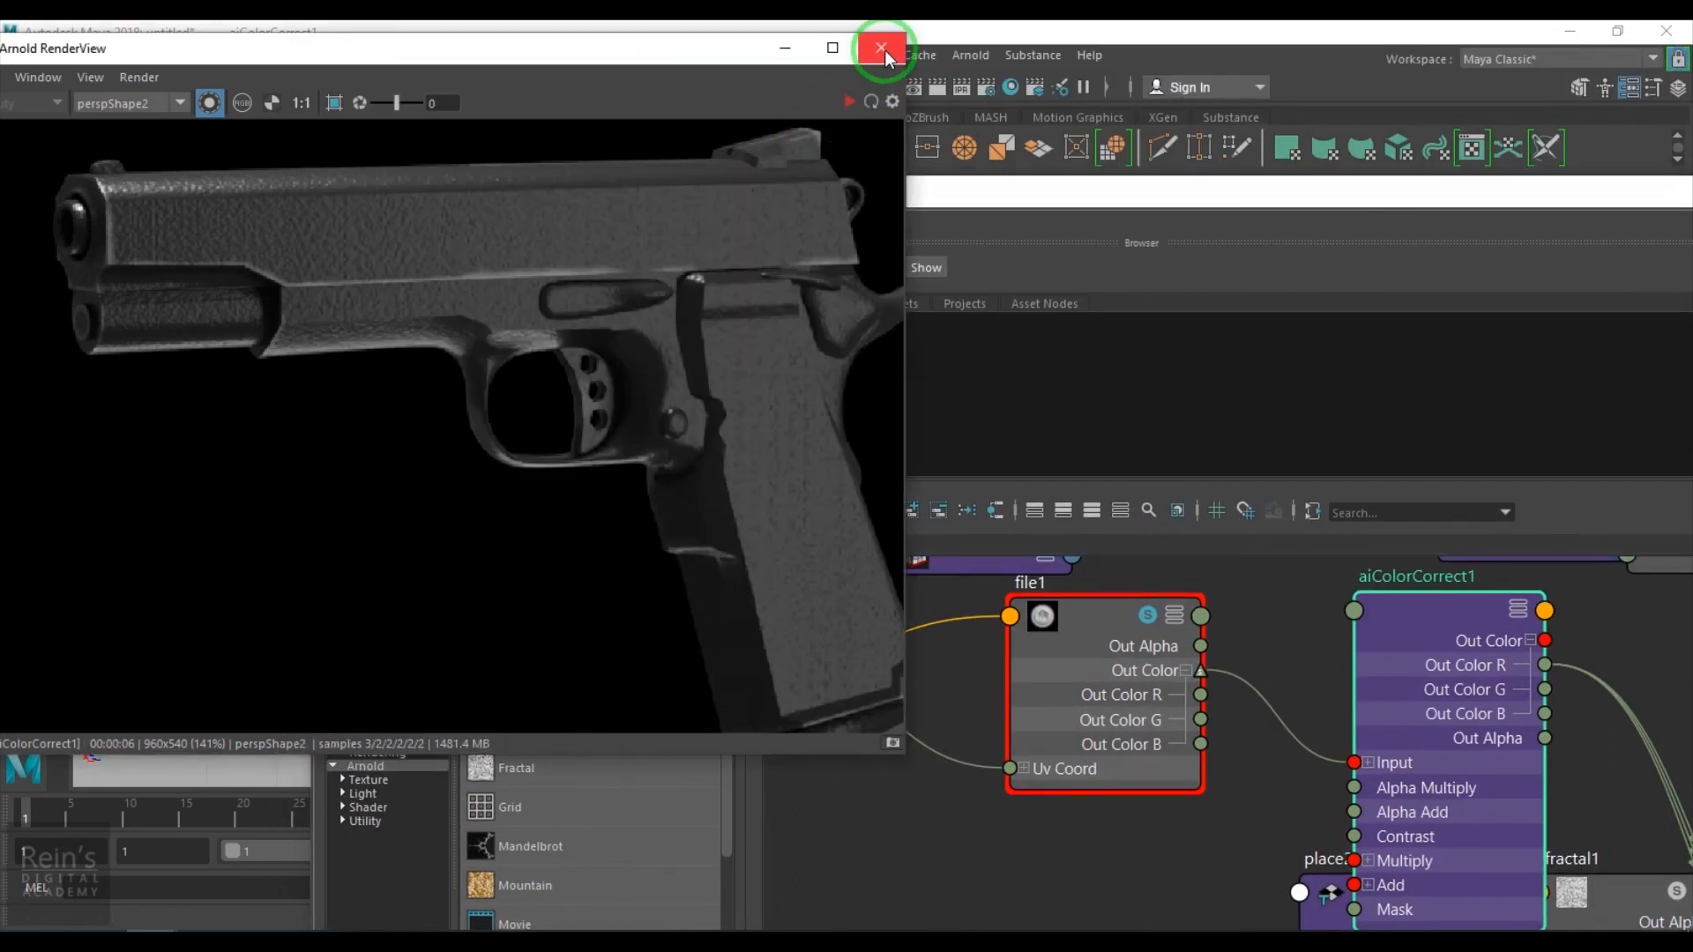
{"action": "left_click", "coordinate": [881, 48]}
{"action": "left_click", "coordinate": [970, 55]}
{"action": "left_click", "coordinate": [1010, 114]}
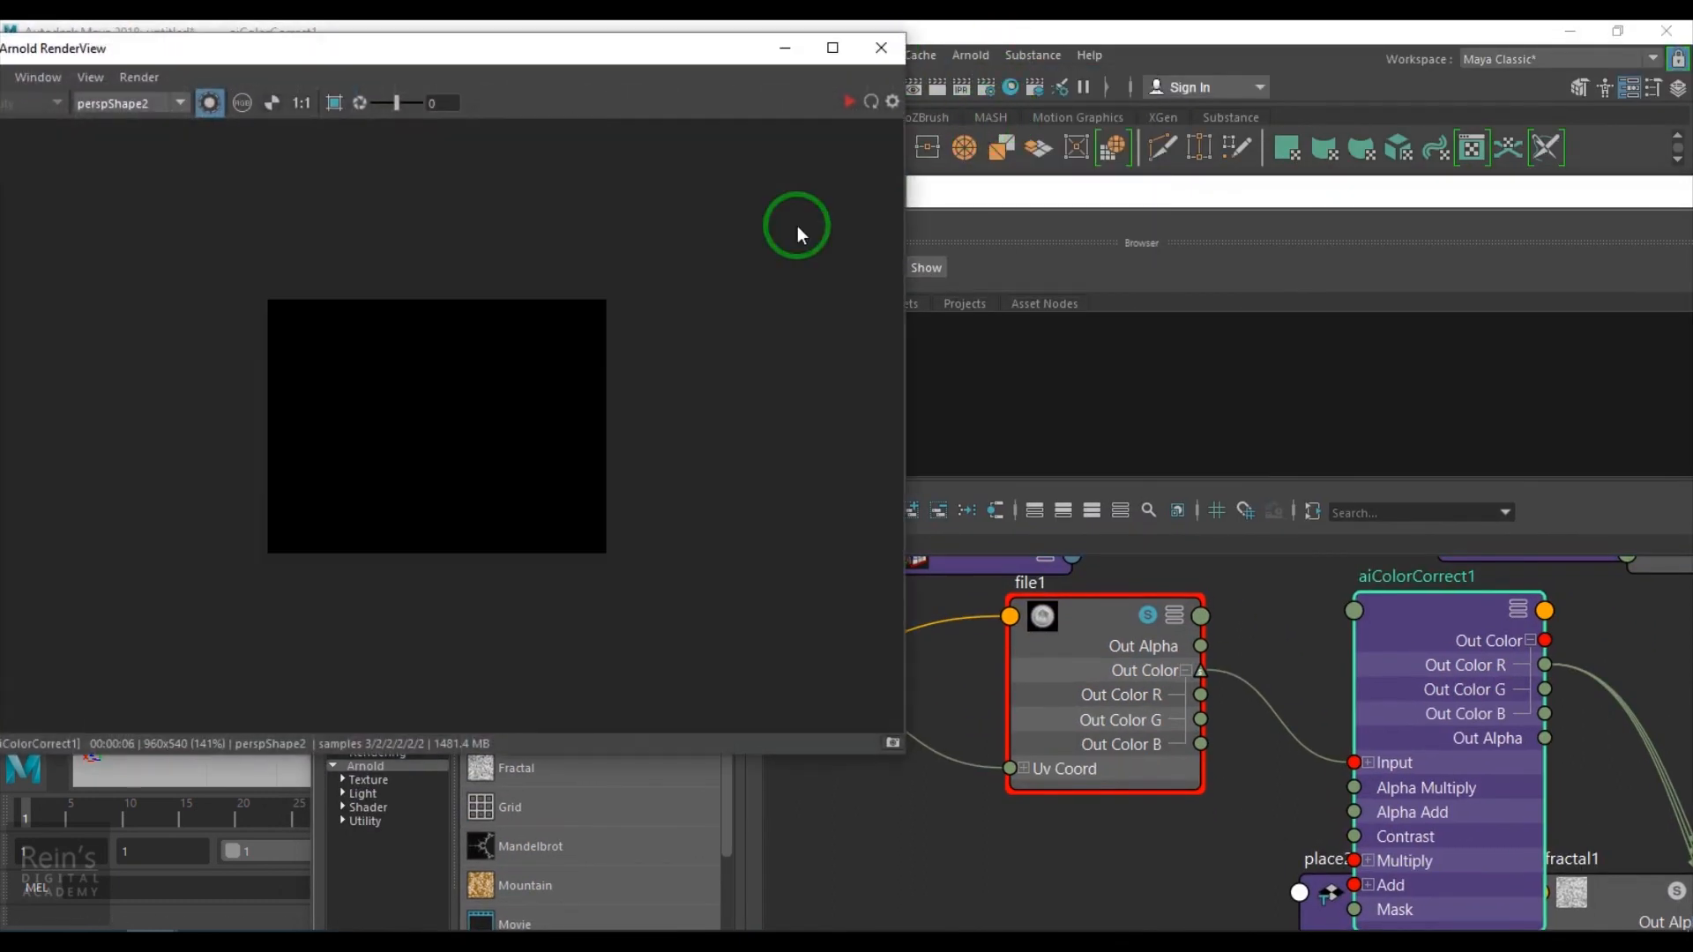
{"action": "left_click", "coordinate": [844, 102]}
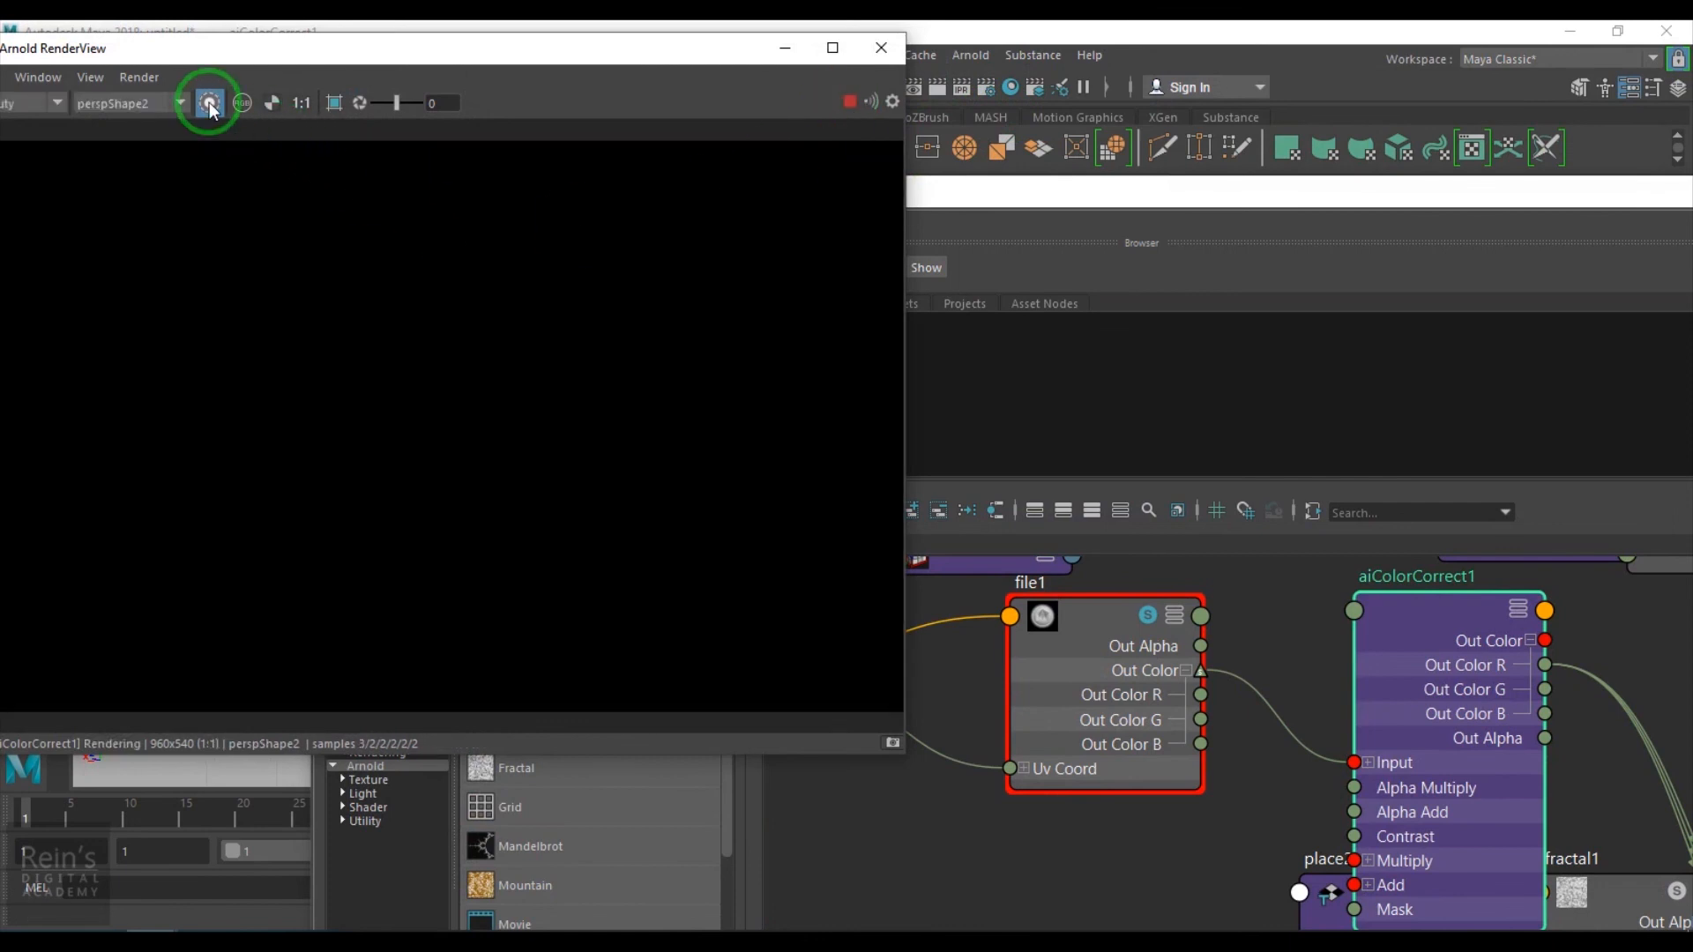
- Raise aiColorCorrect1's Exposure to about 1.23 and set its Gamma to 1
{"action": "left_click", "coordinate": [1074, 623]}
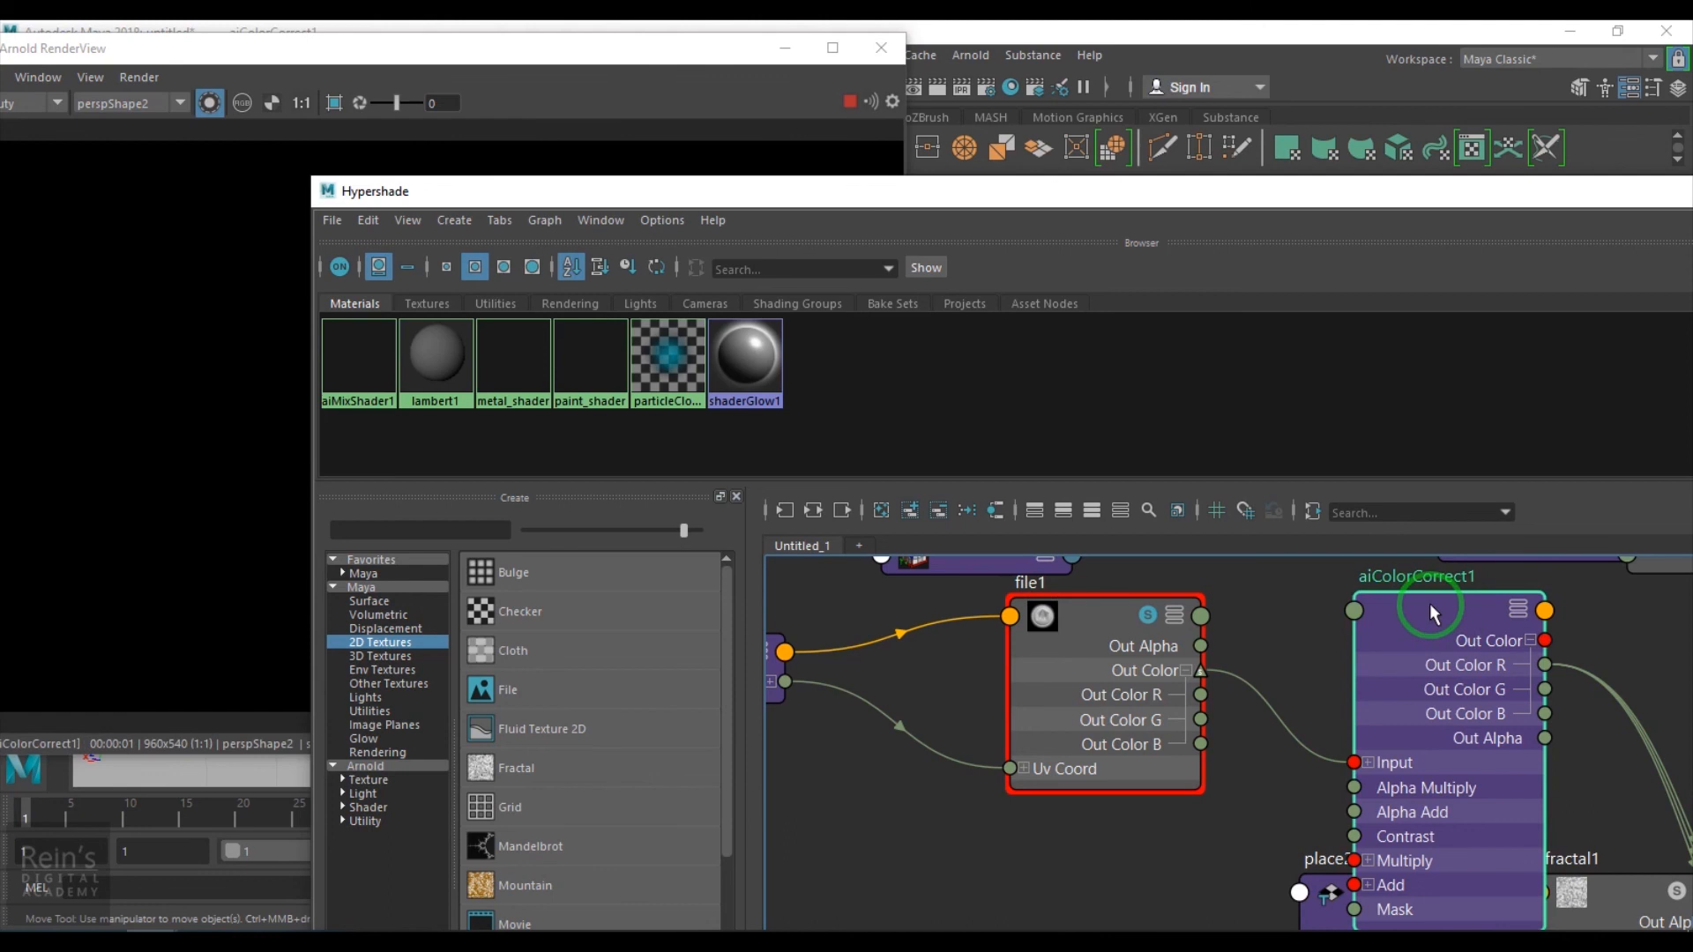
{"action": "left_click", "coordinate": [229, 123]}
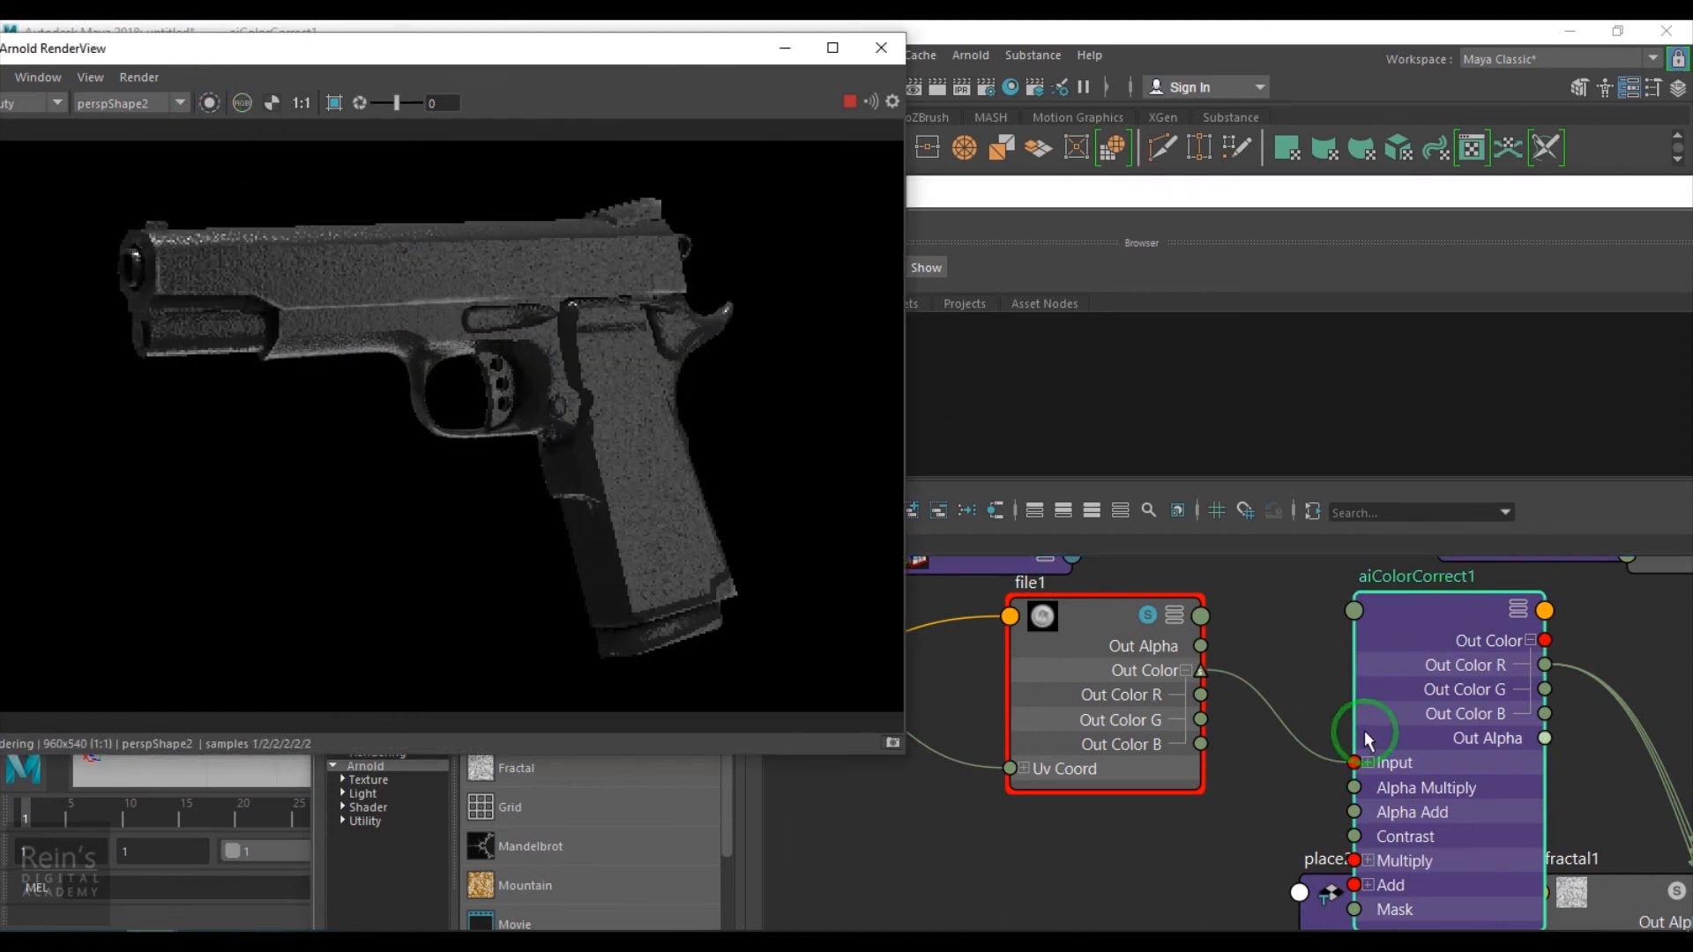
{"action": "left_click_drag", "start_coordinate": [1591, 189], "coordinate": [1202, 353]}
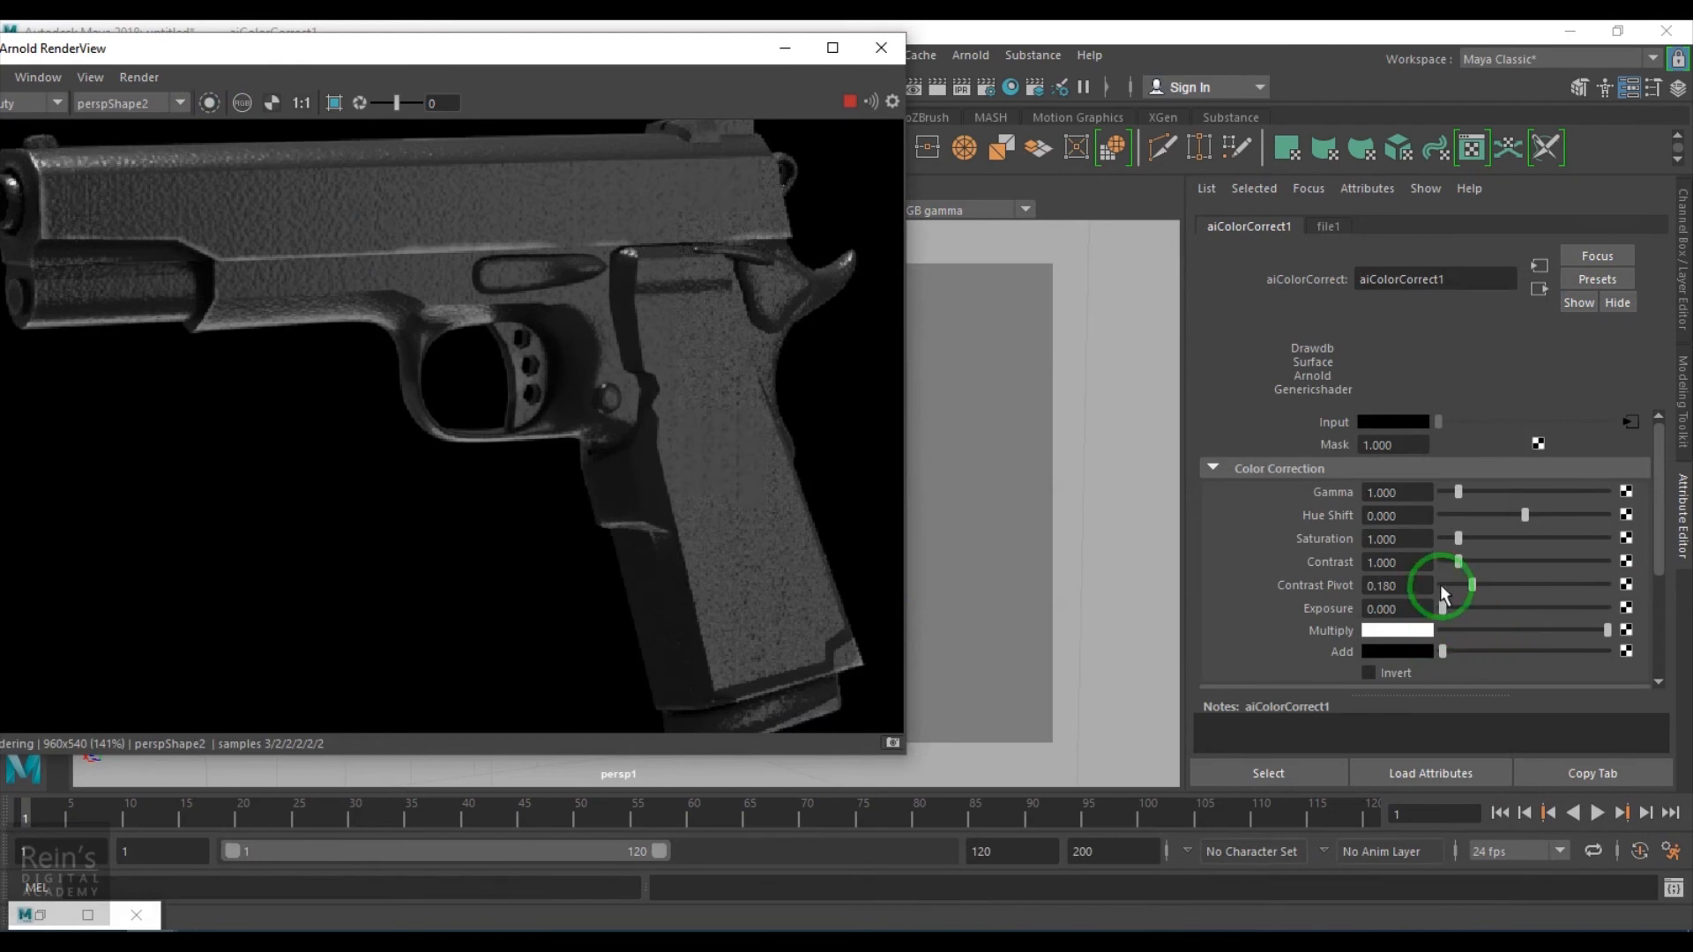
{"action": "left_click_drag", "start_coordinate": [1467, 610], "coordinate": [1461, 608]}
{"action": "left_click_drag", "start_coordinate": [1459, 492], "coordinate": [1299, 482]}
{"action": "type", "text": "1"}
{"action": "key", "text": "Return"}
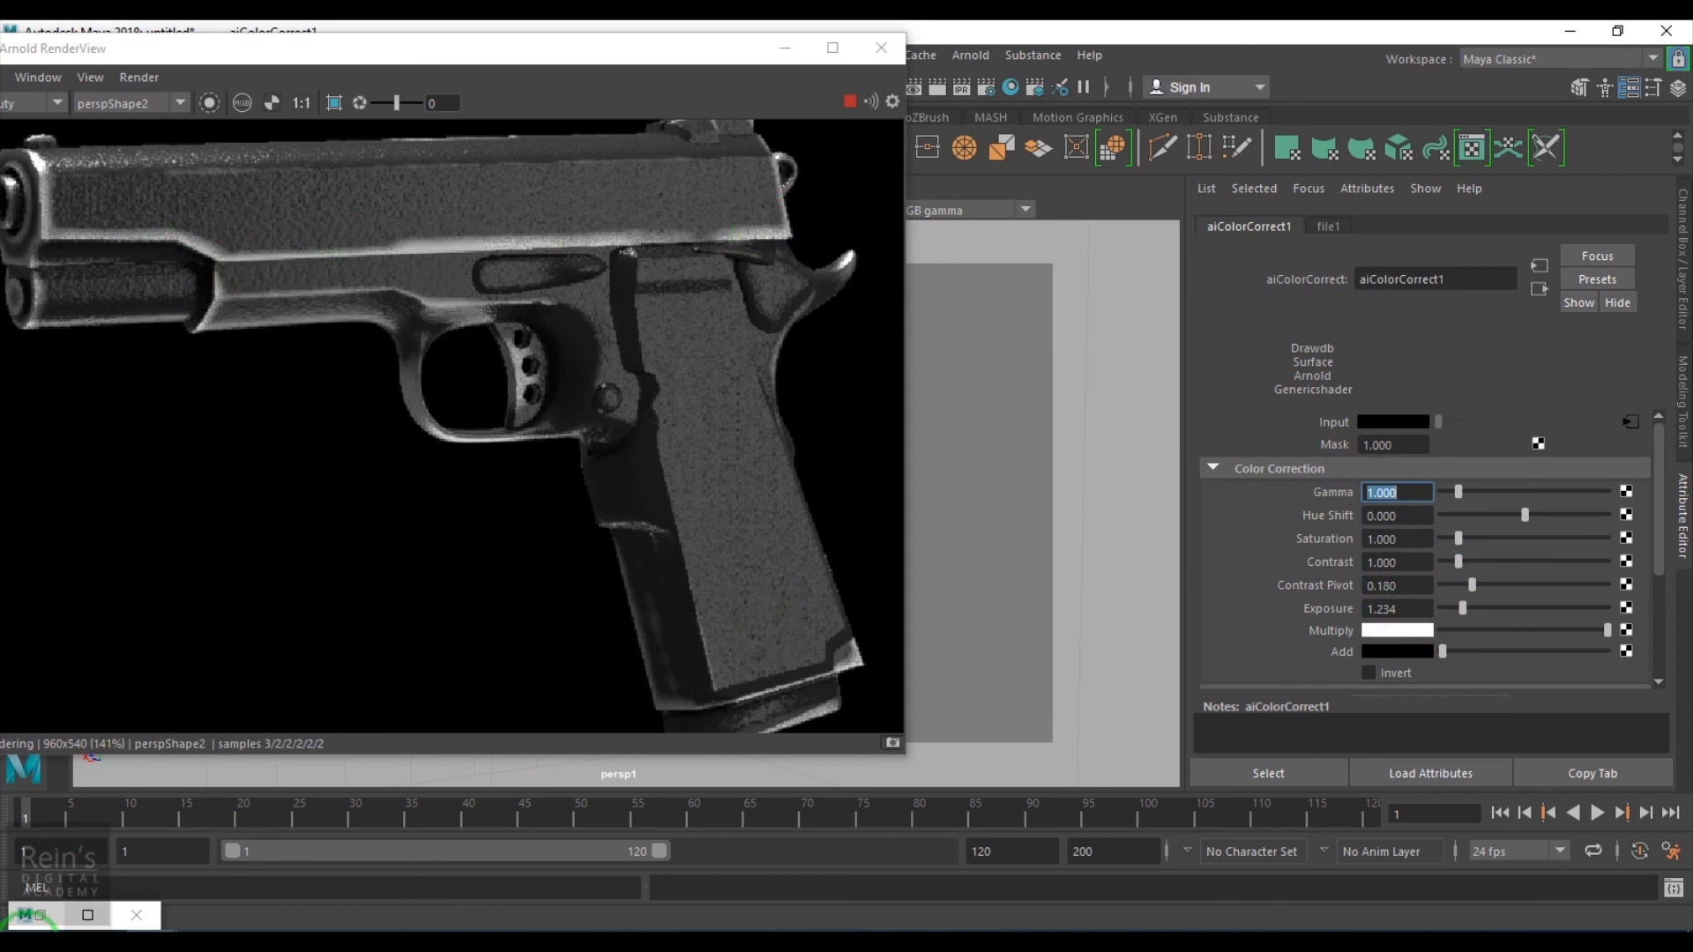
- Select the fractal1 texture in the node graph and set its Bias to 0.5
{"action": "left_click", "coordinate": [40, 914]}
{"action": "left_click_drag", "start_coordinate": [911, 351], "coordinate": [905, 58]}
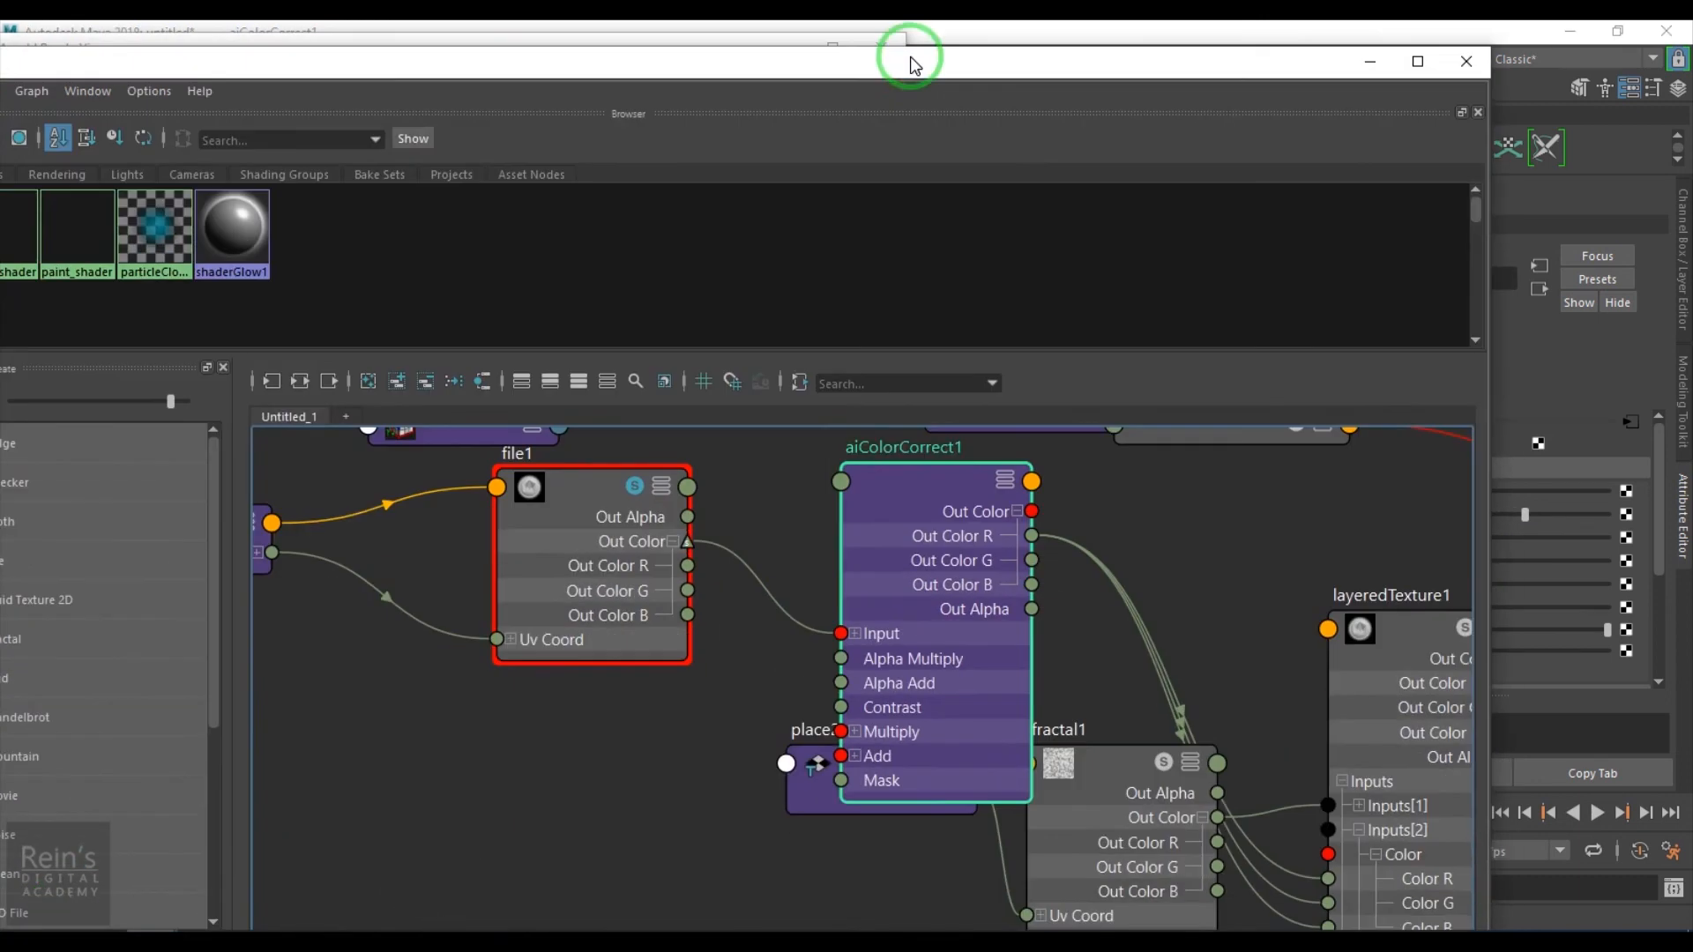
{"action": "left_click", "coordinate": [1102, 757]}
{"action": "left_click", "coordinate": [1367, 63]}
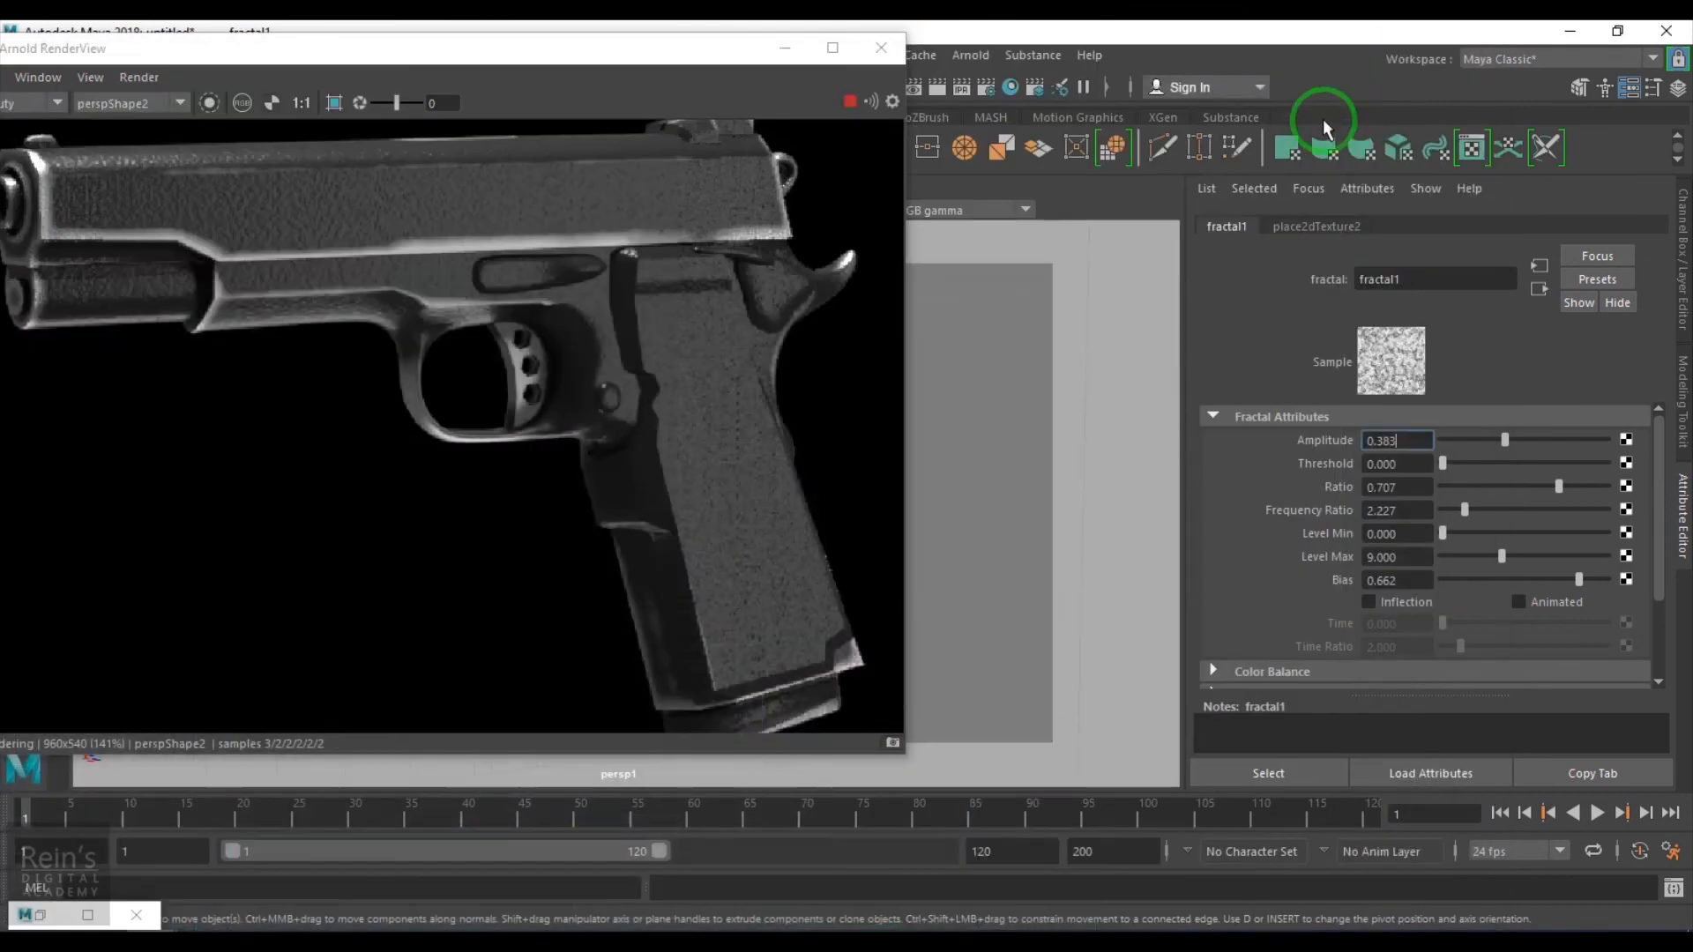
{"action": "type", "text": "0.5"}
{"action": "key", "text": "Return"}
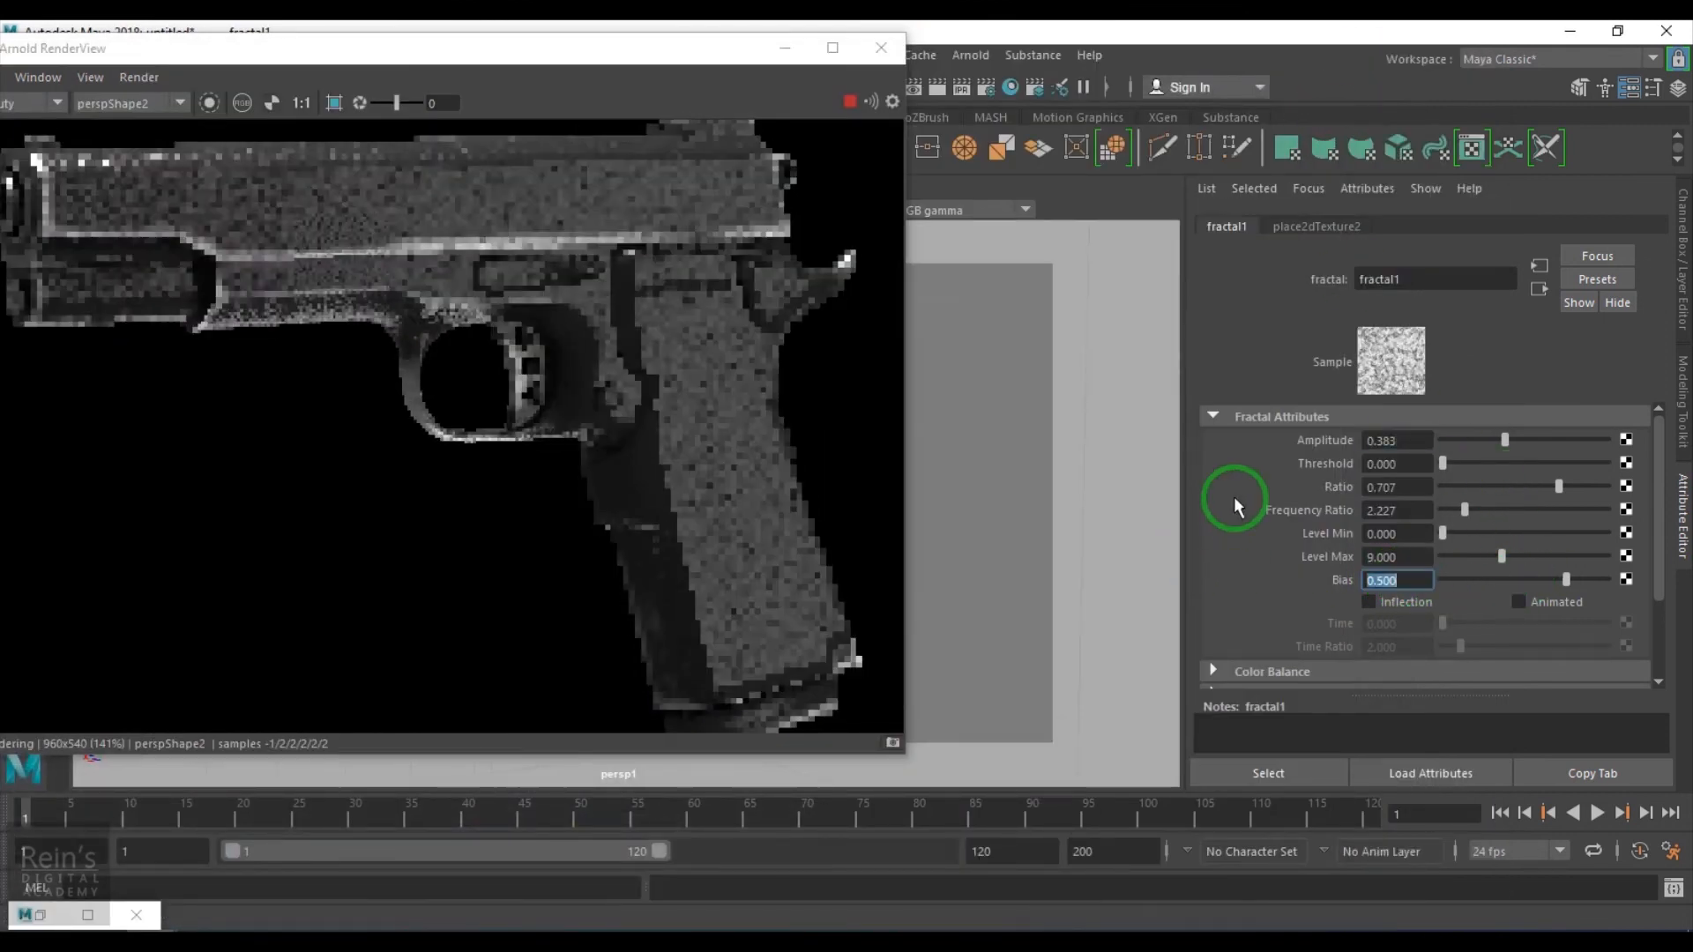
- Set fractal1's Amplitude to 1, Ratio to about 0.62 and Frequency Ratio to about 2.81
{"action": "left_click_drag", "start_coordinate": [1497, 435], "coordinate": [1663, 430]}
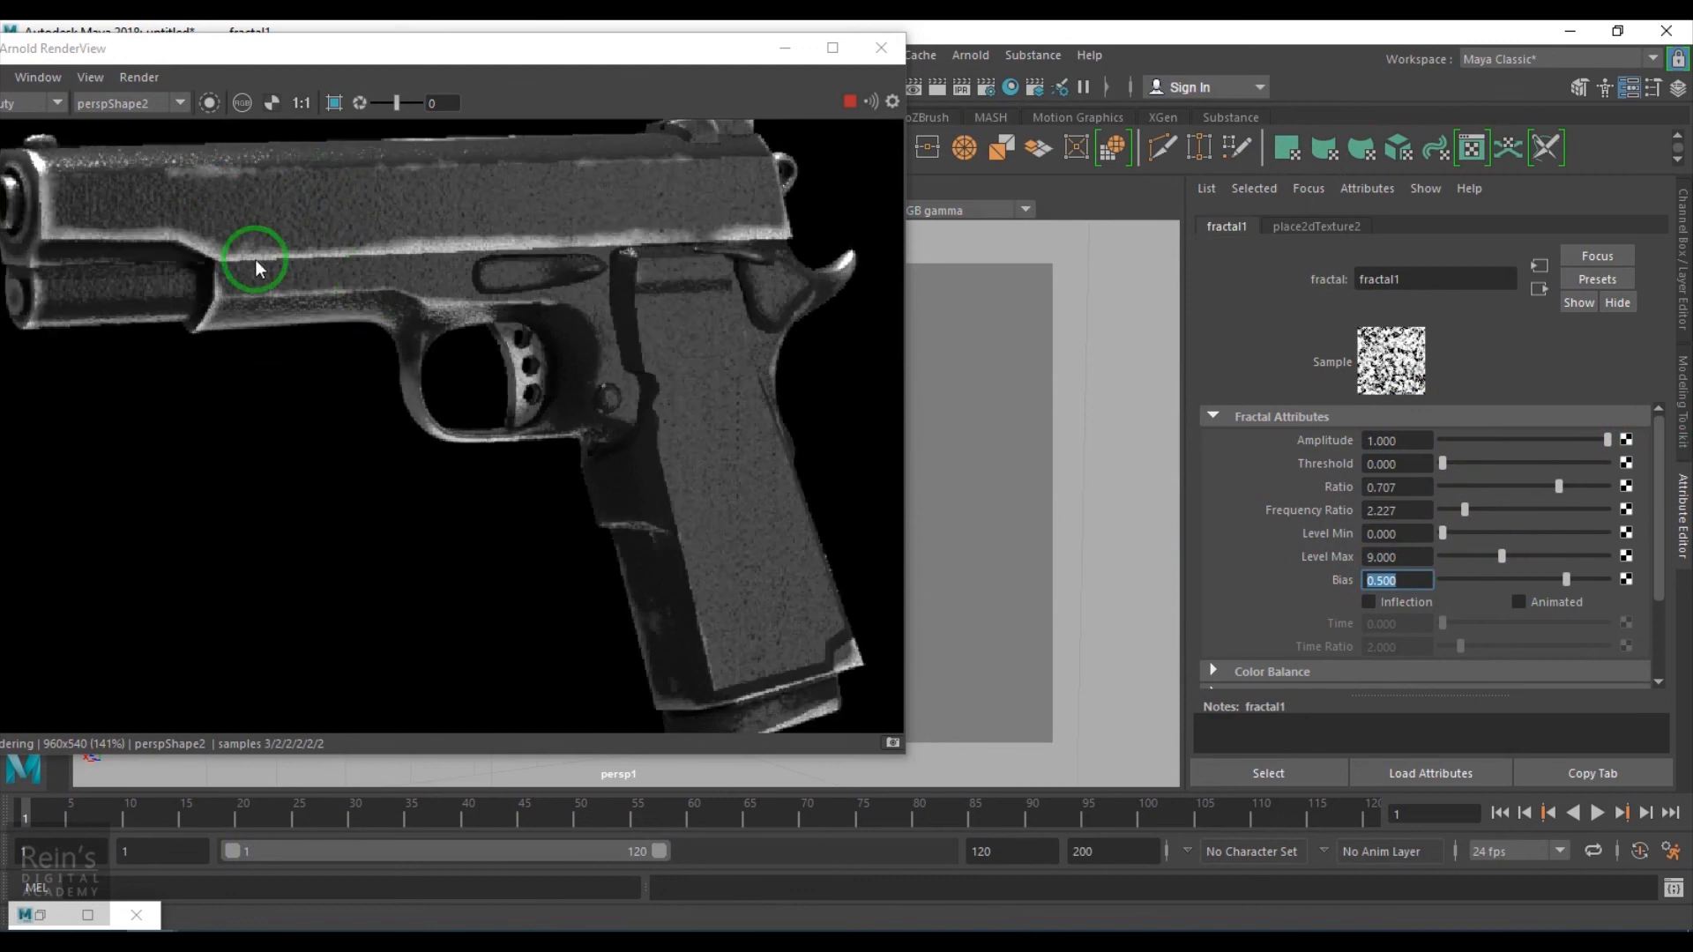
{"action": "left_click_drag", "start_coordinate": [1444, 464], "coordinate": [1341, 464]}
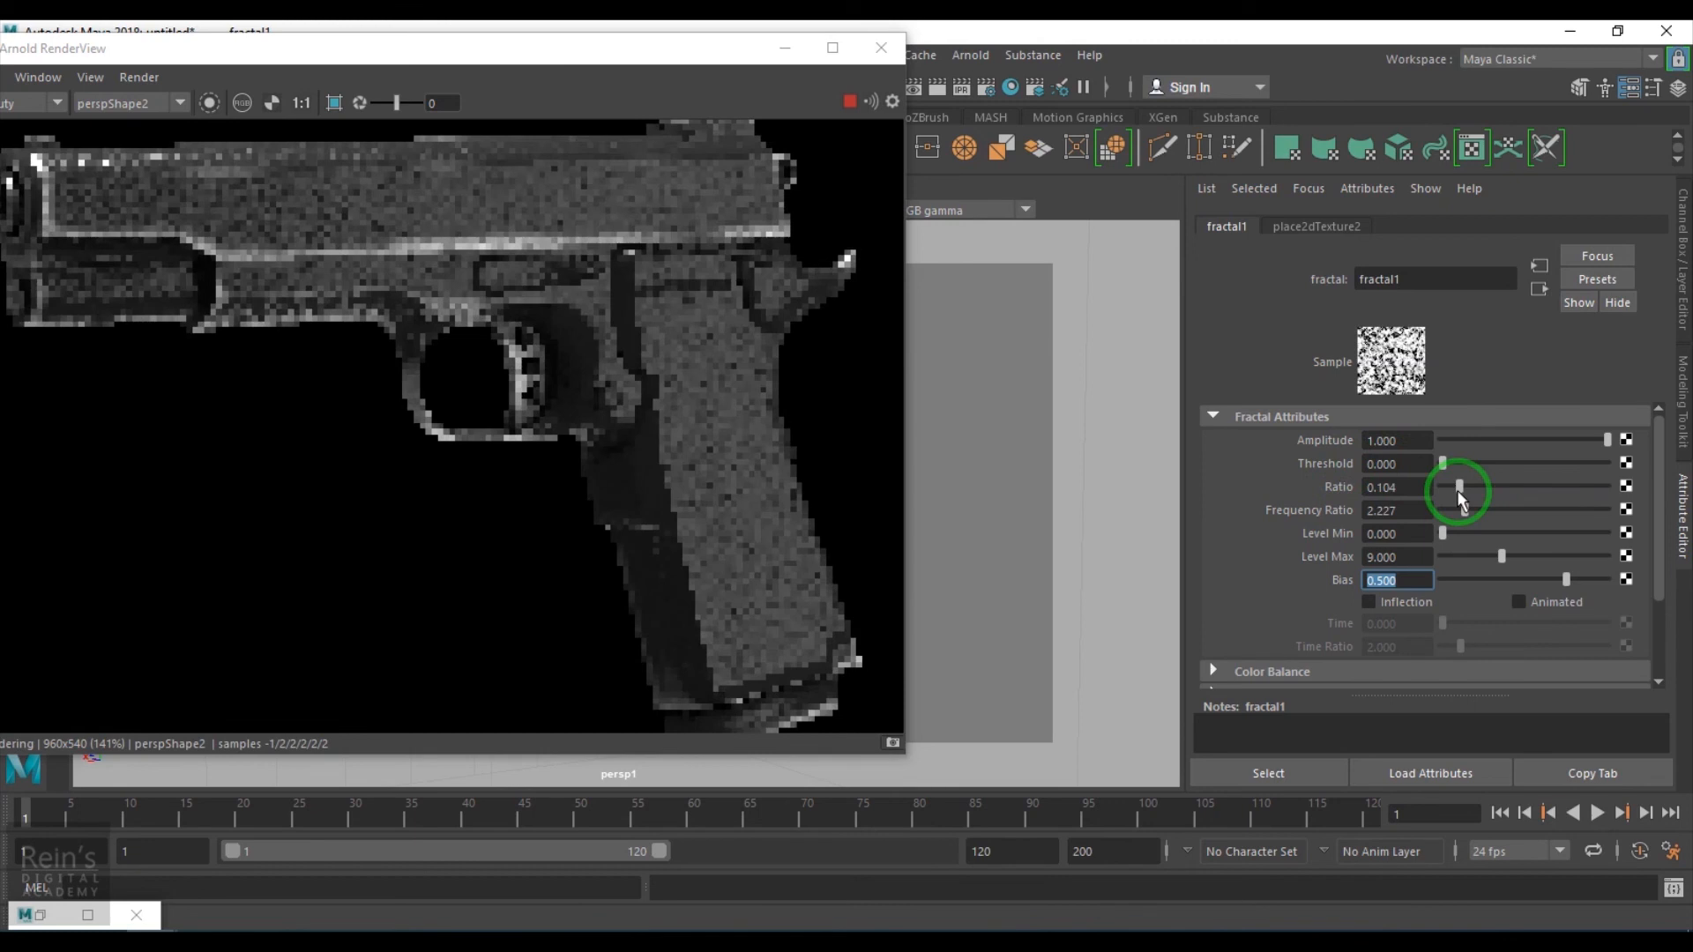
{"action": "left_click_drag", "start_coordinate": [1552, 484], "coordinate": [1684, 501]}
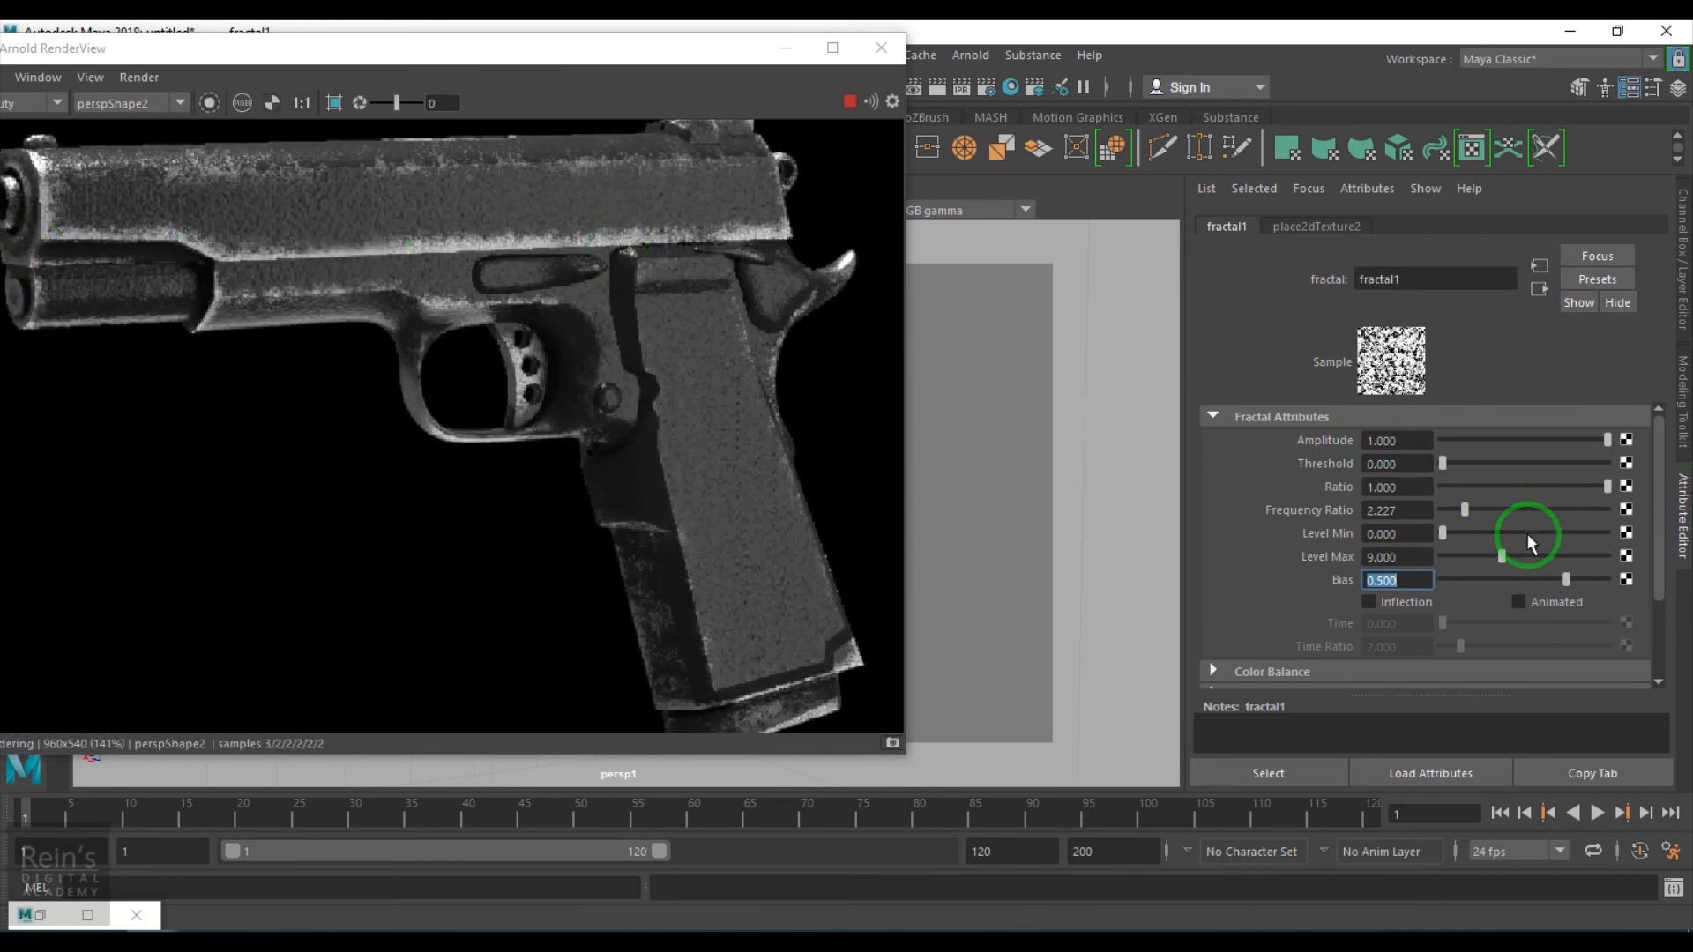
{"action": "left_click_drag", "start_coordinate": [1576, 501], "coordinate": [1475, 509]}
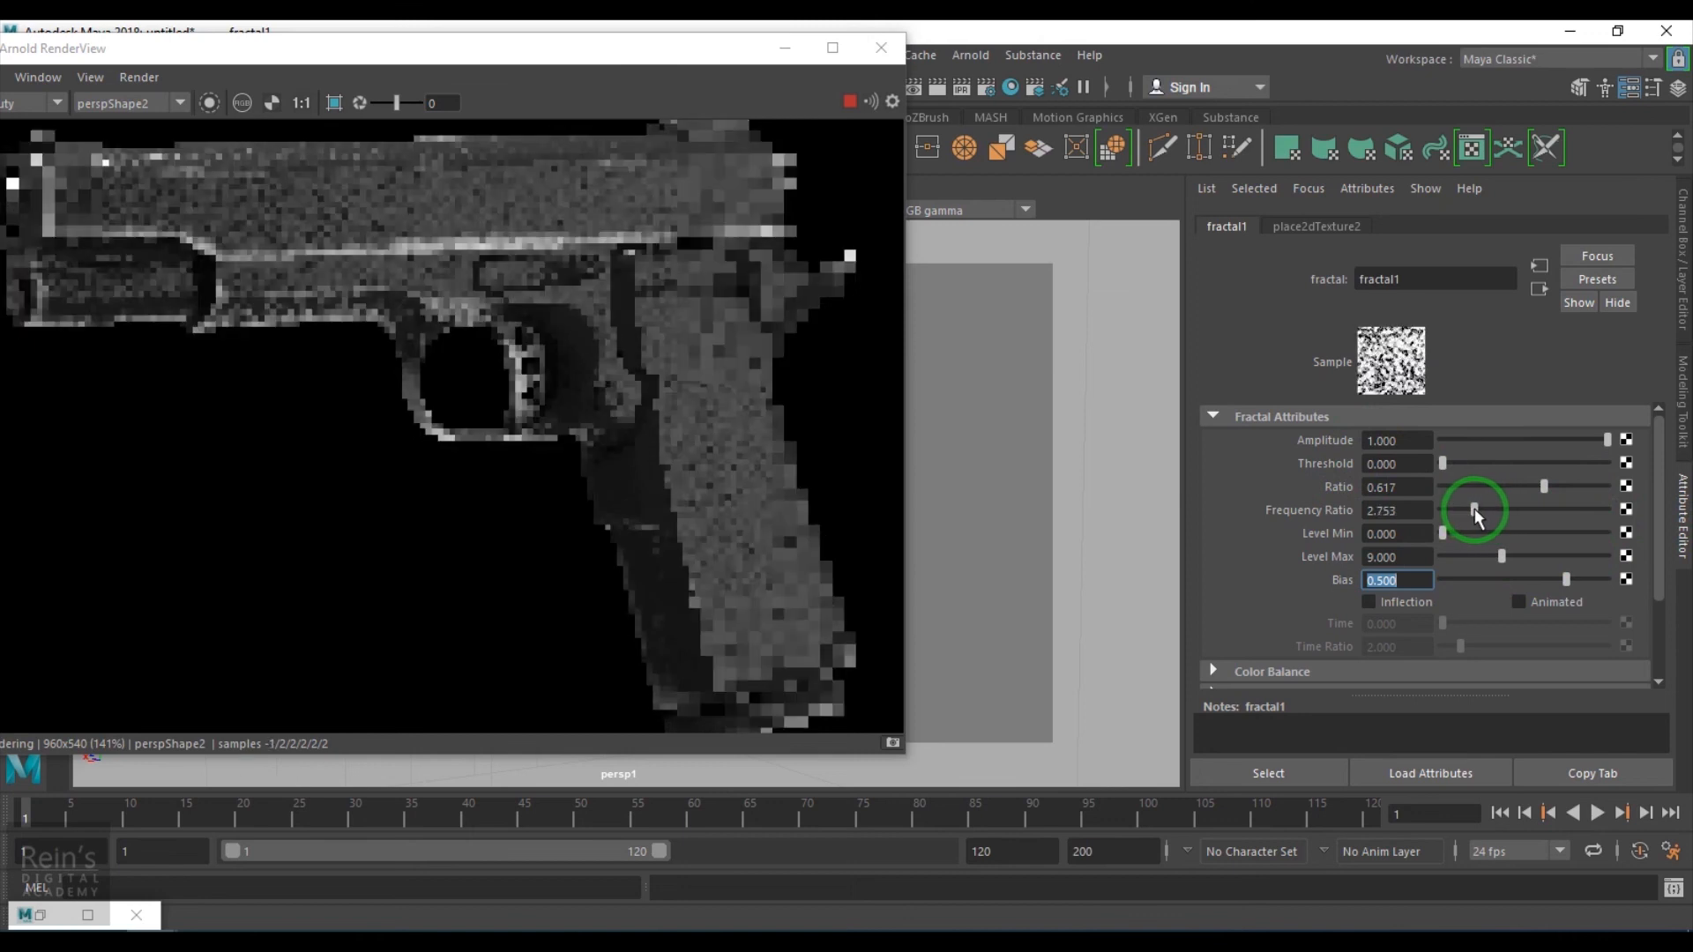
- Examine the re-rendered pistol in RenderView, then stop the render
{"action": "middle_click_drag", "start_coordinate": [386, 219], "coordinate": [515, 302]}
{"action": "scroll", "coordinate": [506, 426], "scroll_direction": "down", "scroll_amount": 4}
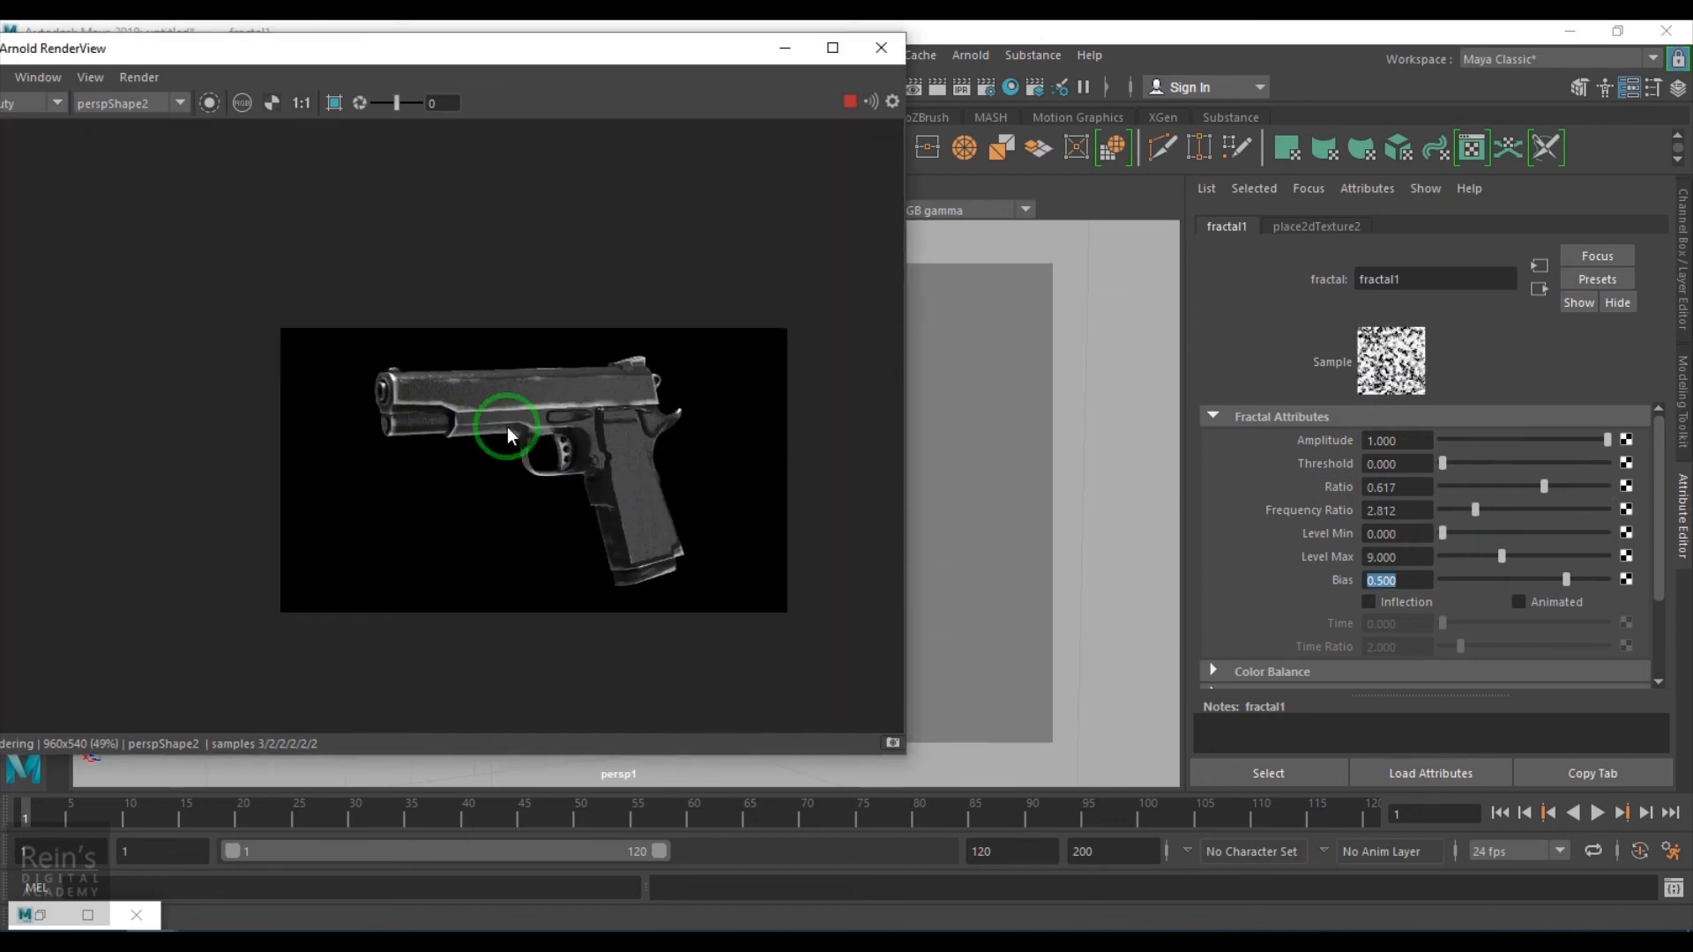
{"action": "scroll", "coordinate": [481, 400], "scroll_direction": "up", "scroll_amount": 3}
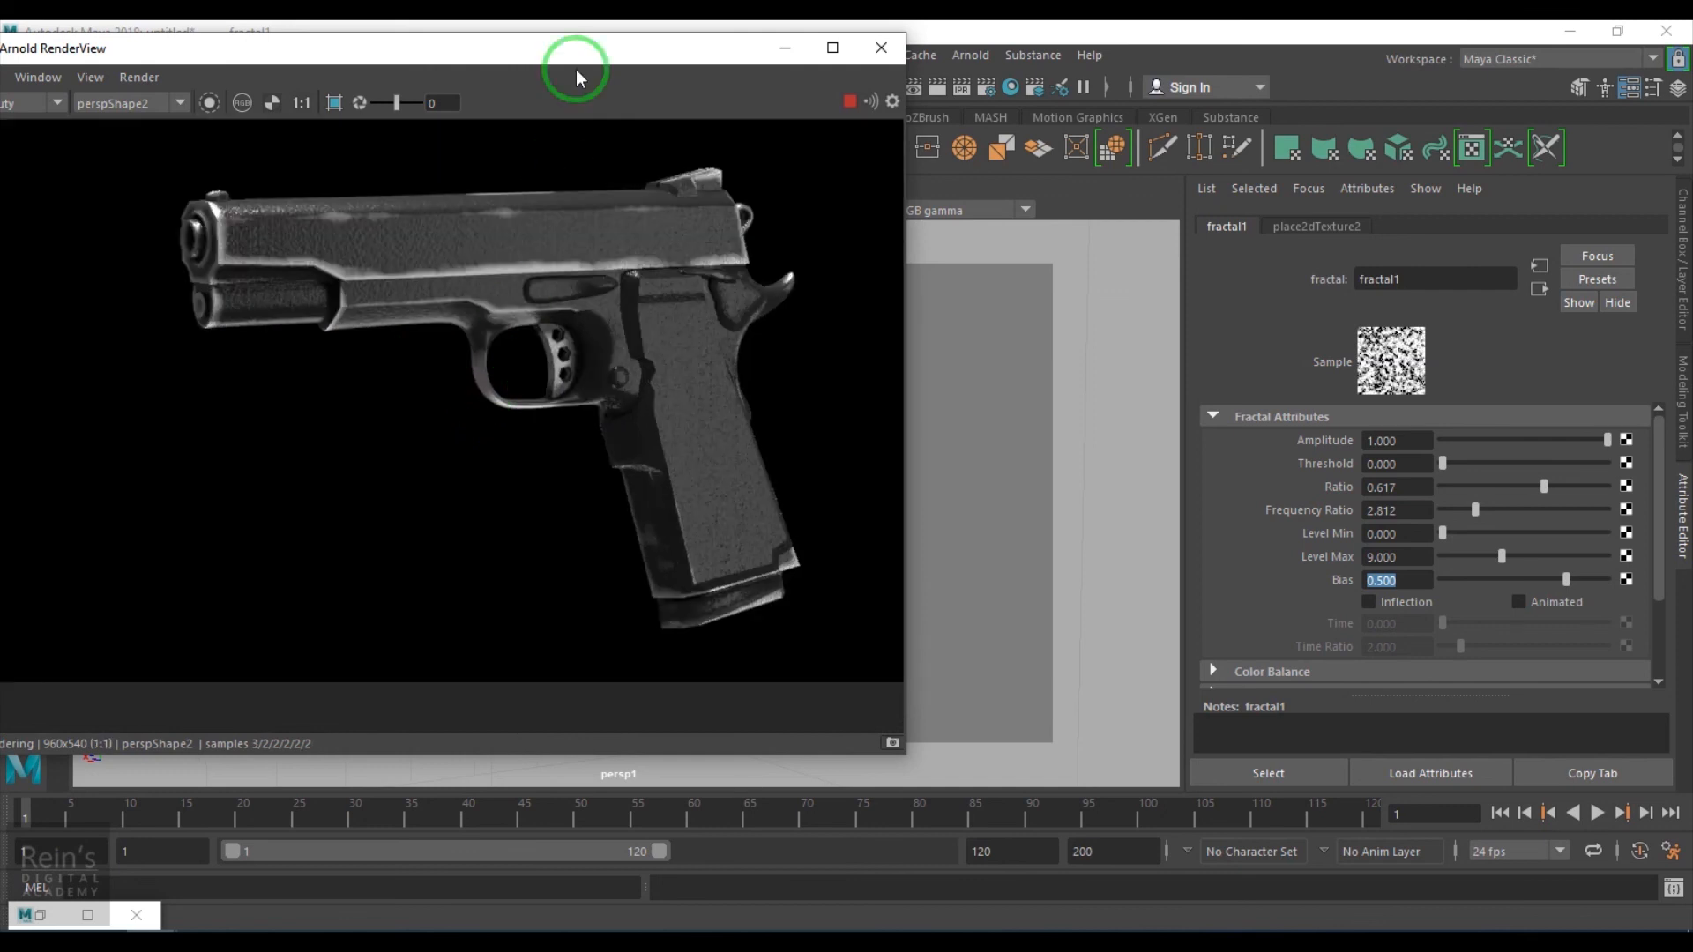
{"action": "left_click_drag", "start_coordinate": [567, 65], "coordinate": [723, 107]}
{"action": "scroll", "coordinate": [690, 346], "scroll_direction": "up", "scroll_amount": 2}
{"action": "scroll", "coordinate": [690, 346], "scroll_direction": "down", "scroll_amount": 2}
{"action": "middle_click_drag", "start_coordinate": [691, 346], "coordinate": [648, 370]}
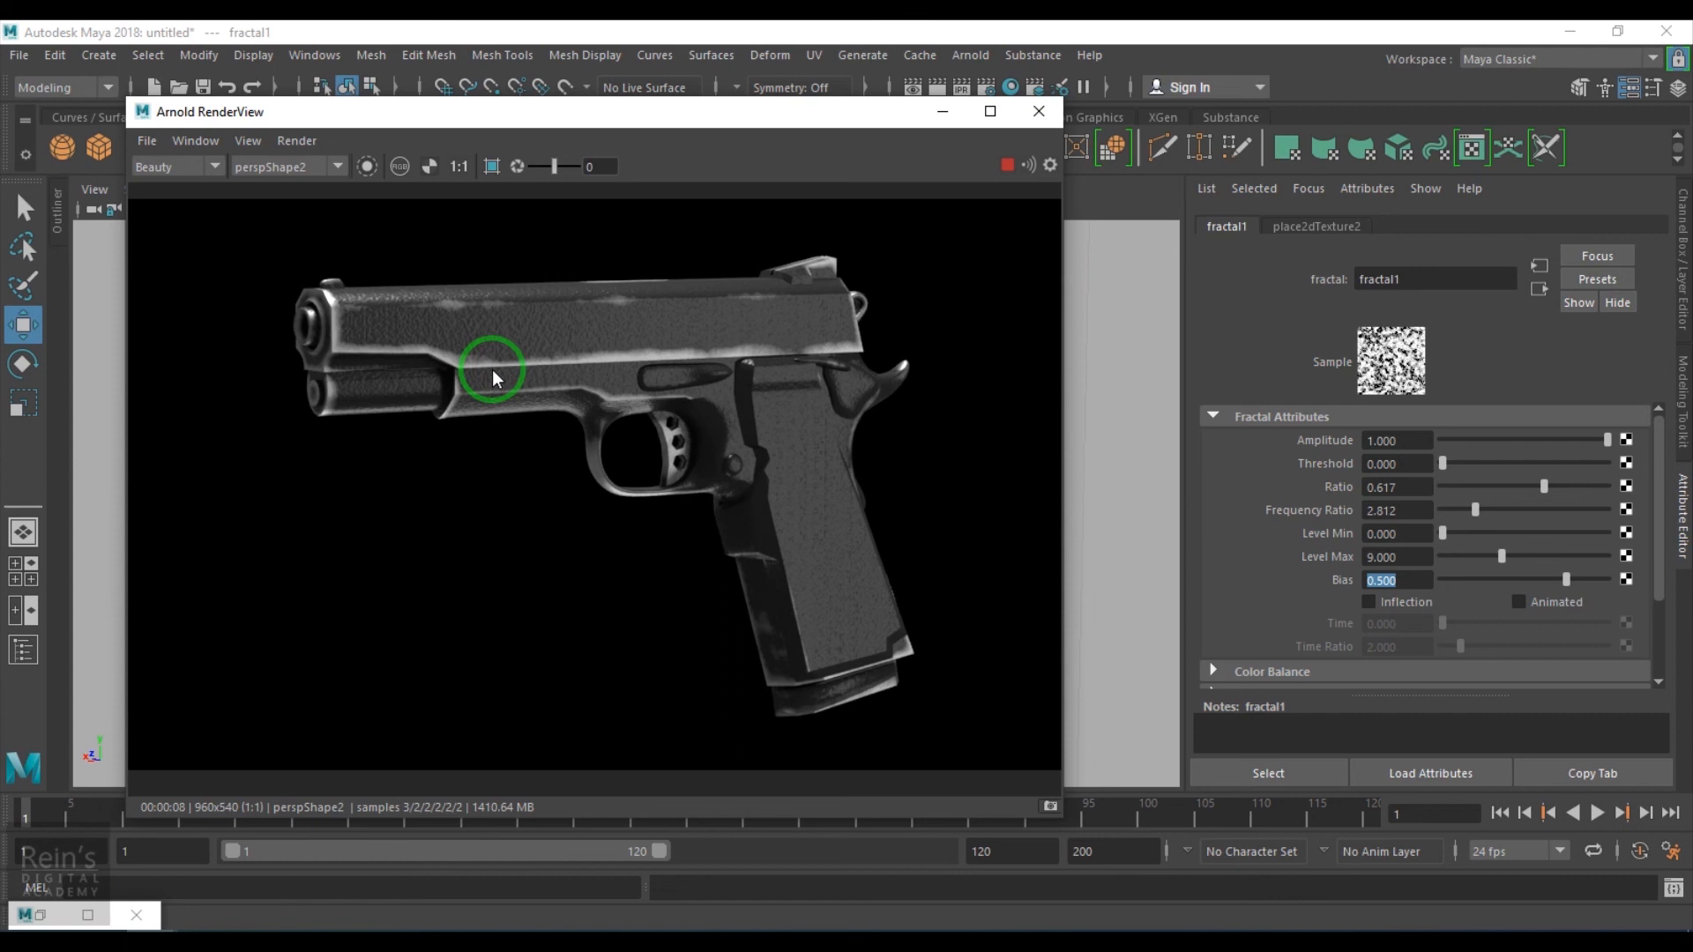
{"action": "left_click", "coordinate": [1006, 165]}
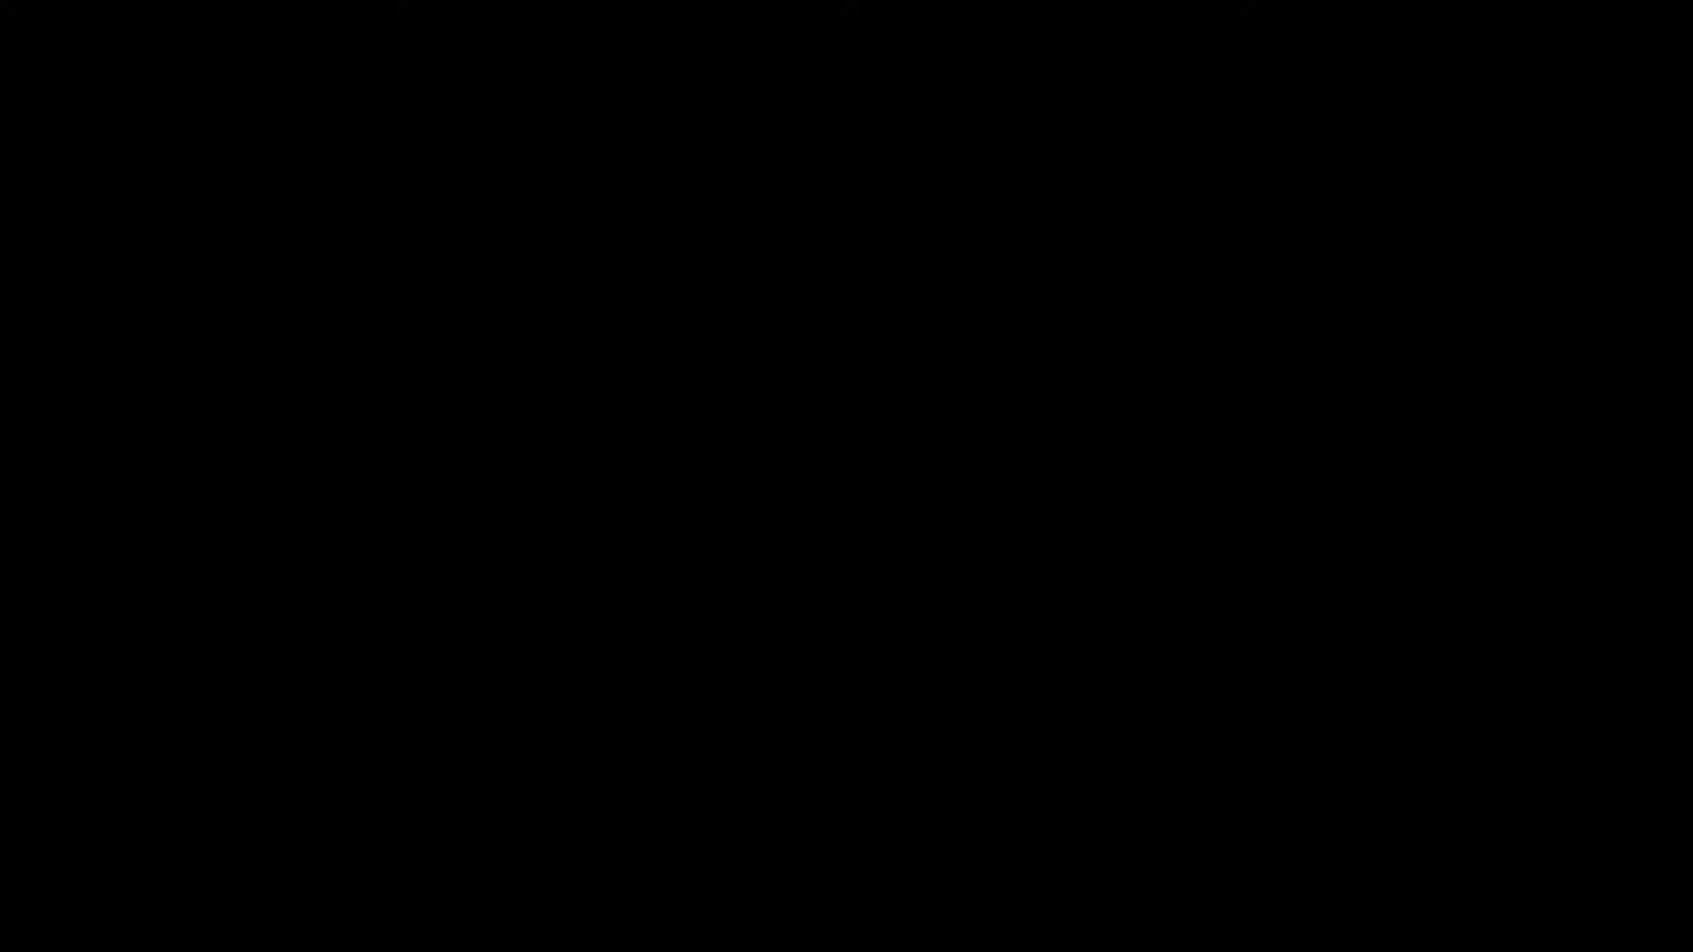